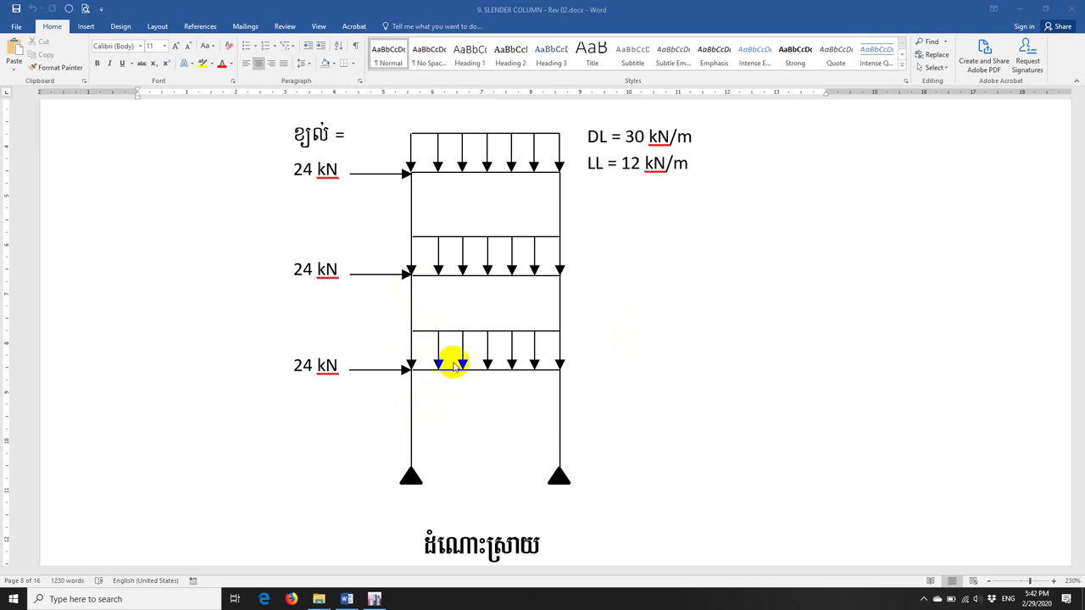
Review the frame sketch's distributed beam loads and column supports in the Word document.
click(457, 357)
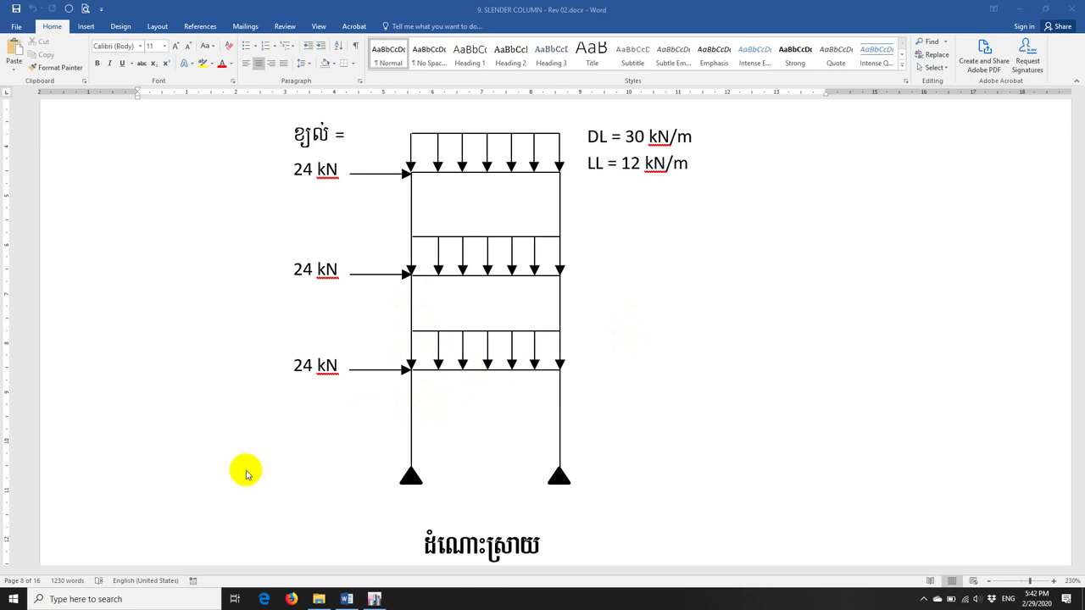
click(413, 480)
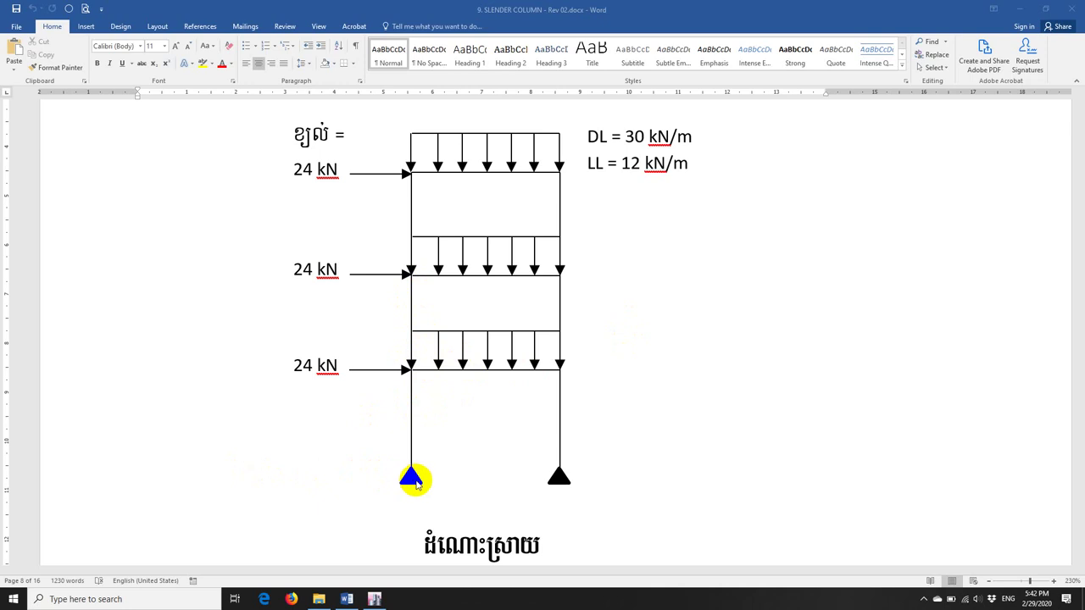
click(431, 478)
click(416, 474)
click(561, 478)
click(460, 477)
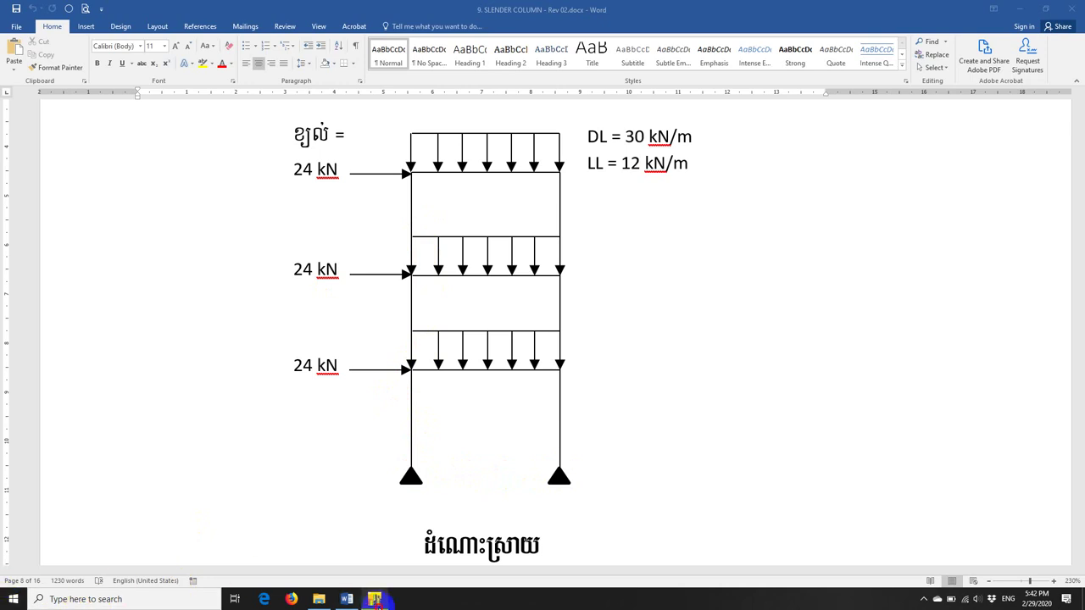
Switch to ETABS and set the new model's grid to 2 X lines and 1 Y line with 4 m spacing both ways.
click(374, 600)
double_click(491, 206)
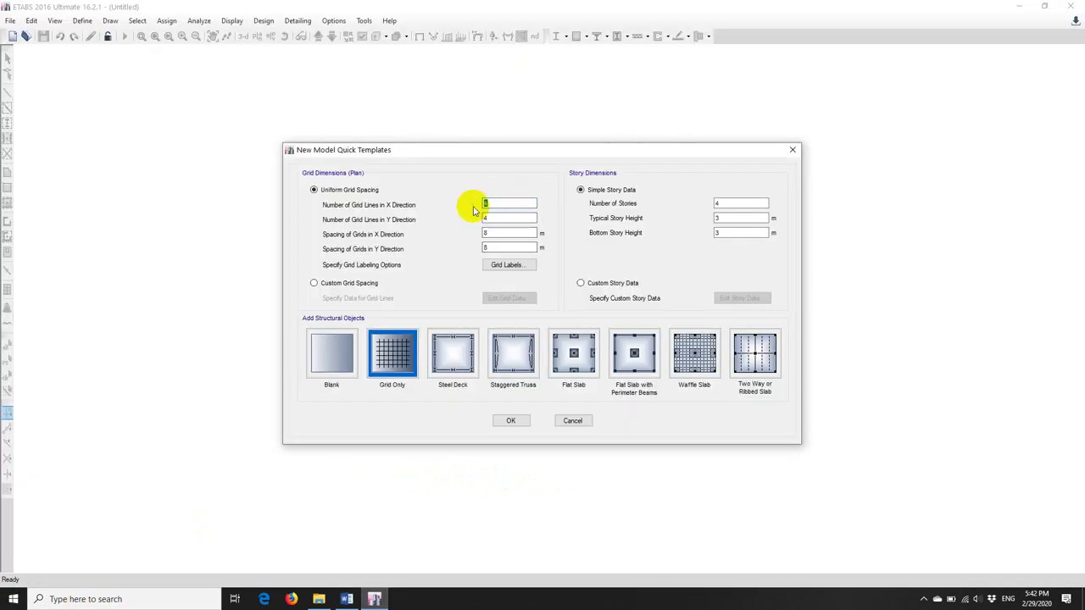
text(2)
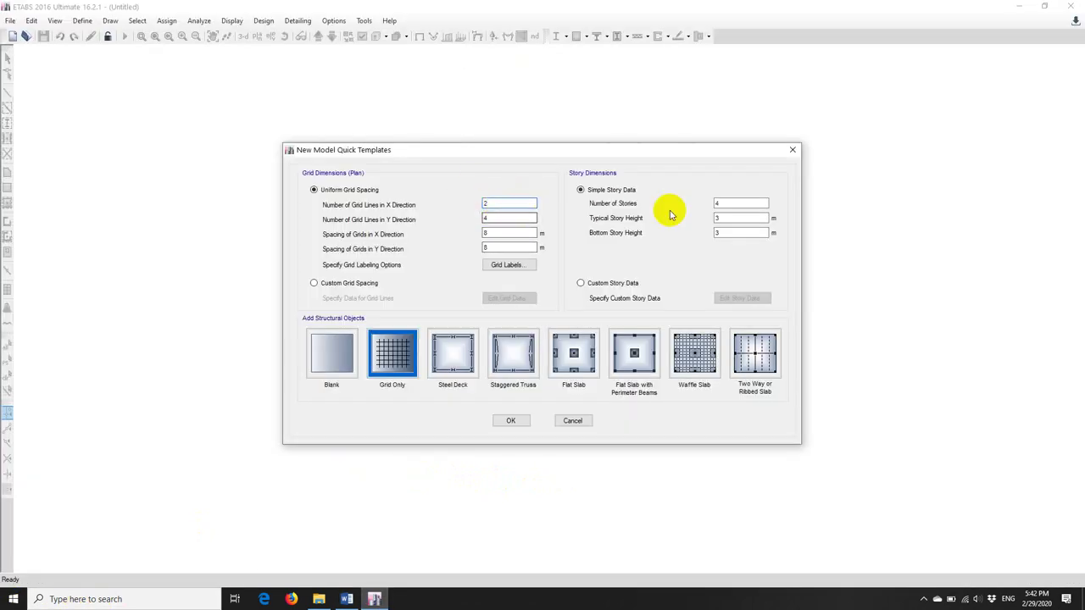
double_click(500, 221)
text(1)
double_click(501, 233)
text(4)
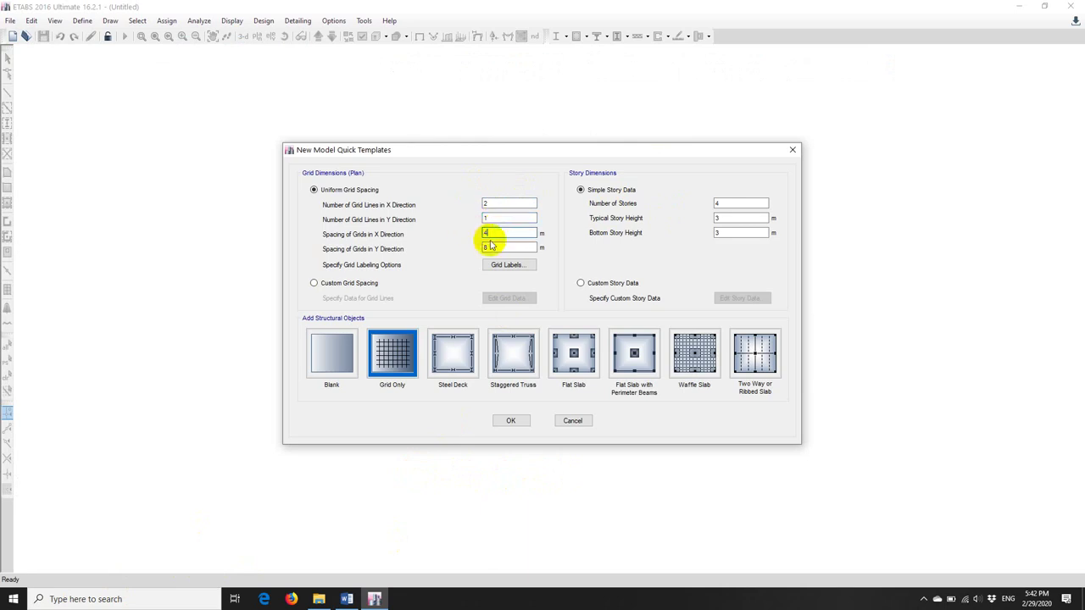
double_click(498, 247)
text(4)
Check the frame sketch in Word, then create the grid-only model with 3 stories and 4 m typical and bottom story heights.
double_click(721, 204)
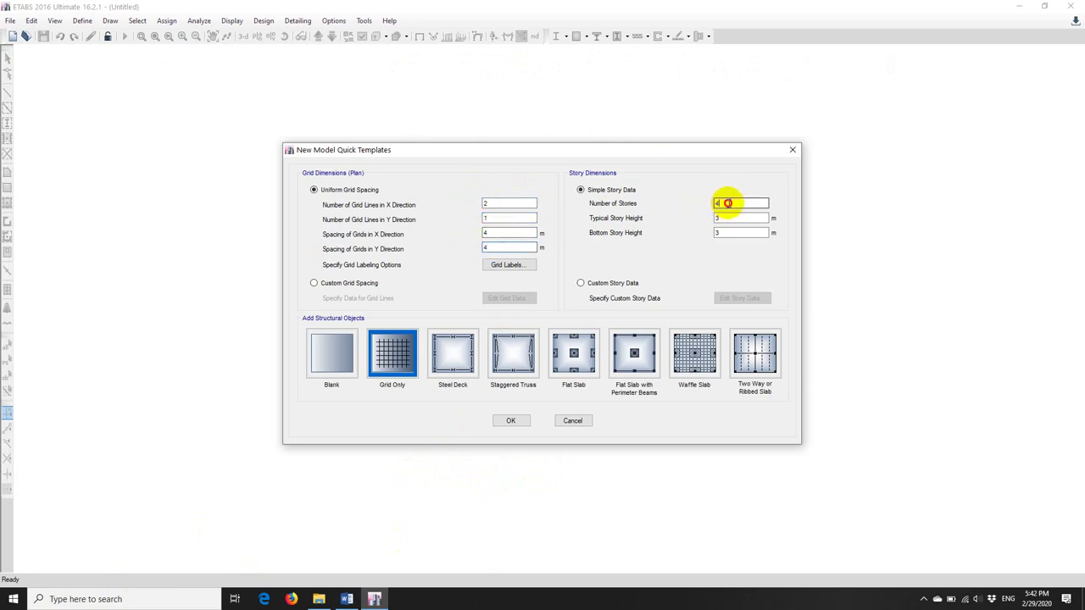
click(374, 597)
click(346, 599)
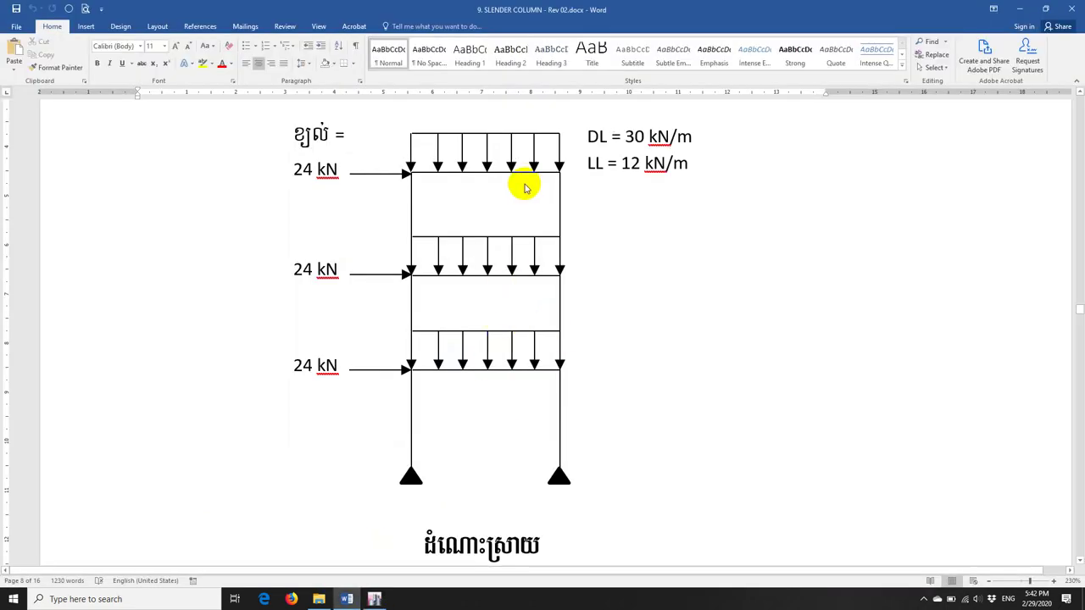
click(374, 599)
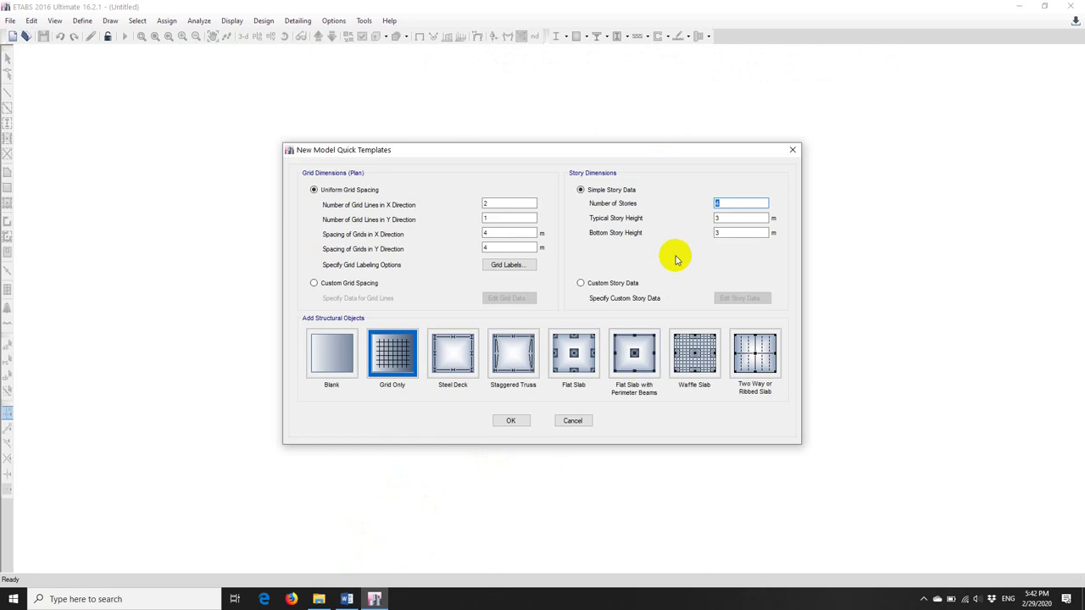
double_click(721, 219)
text(4)
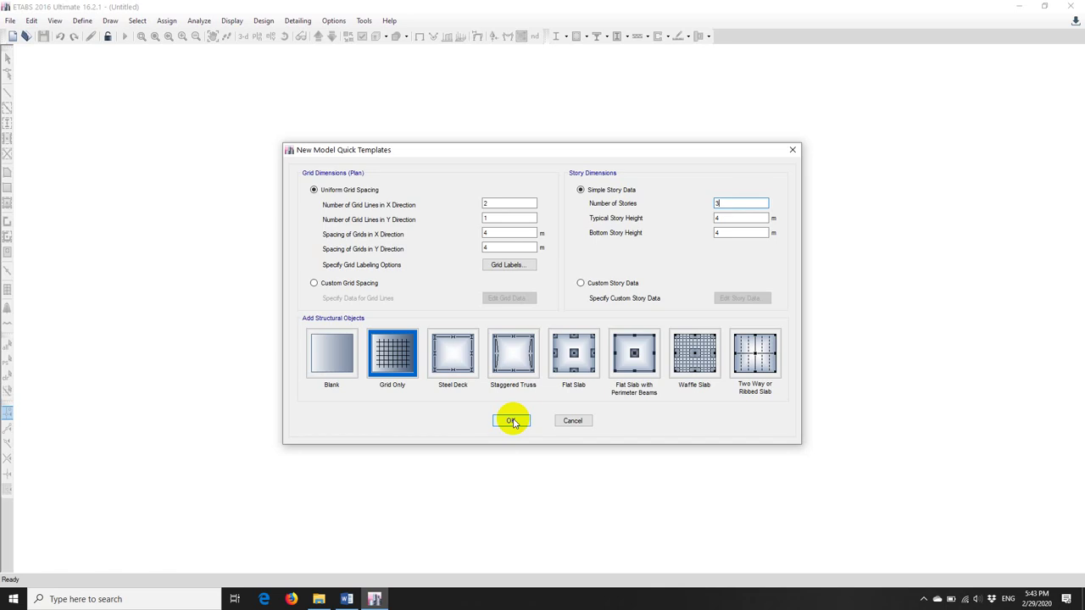
click(512, 421)
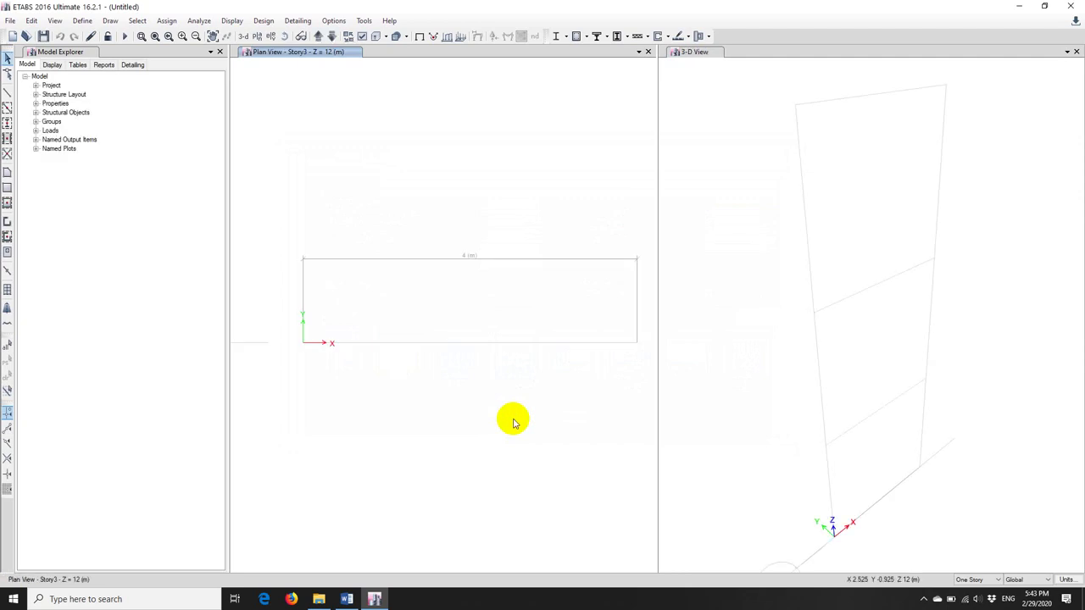
Compare the new model's 3-D grid with the frame sketch in Word and return to ETABS.
scroll(695, 381, down, 3)
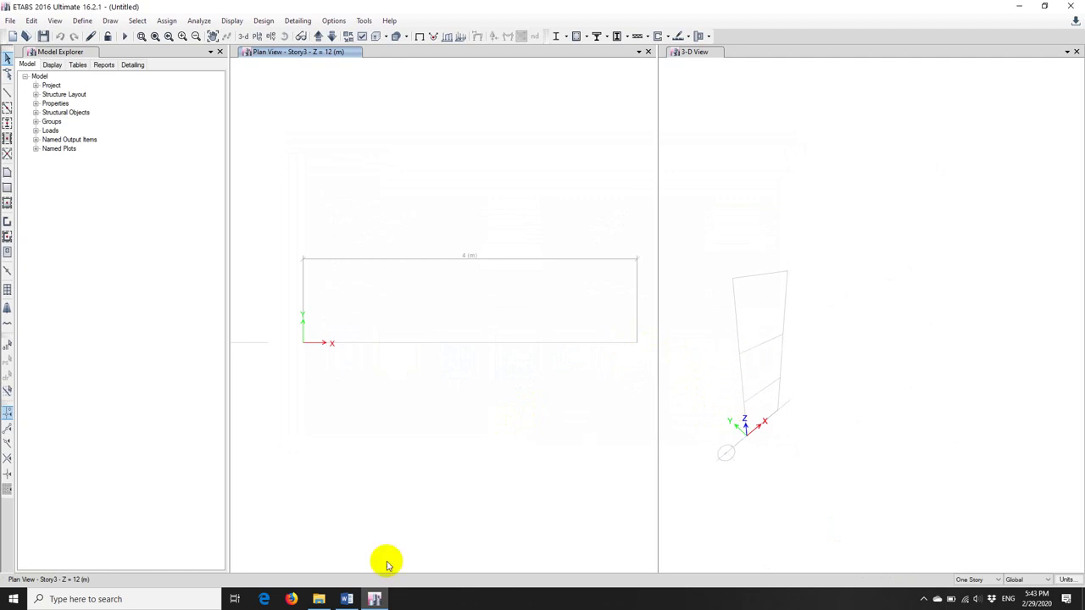
click(339, 601)
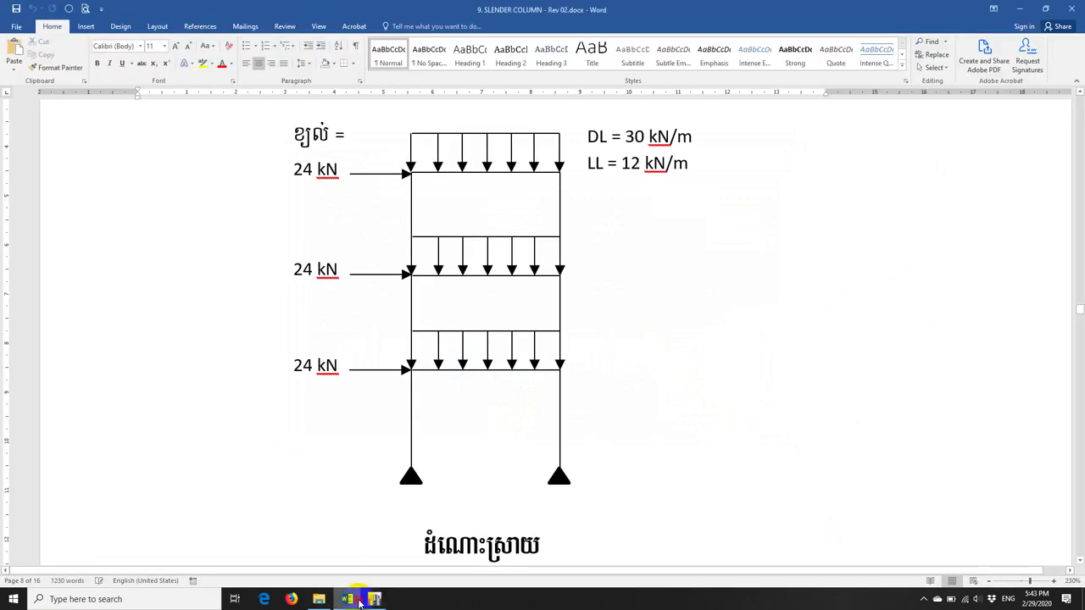
click(370, 600)
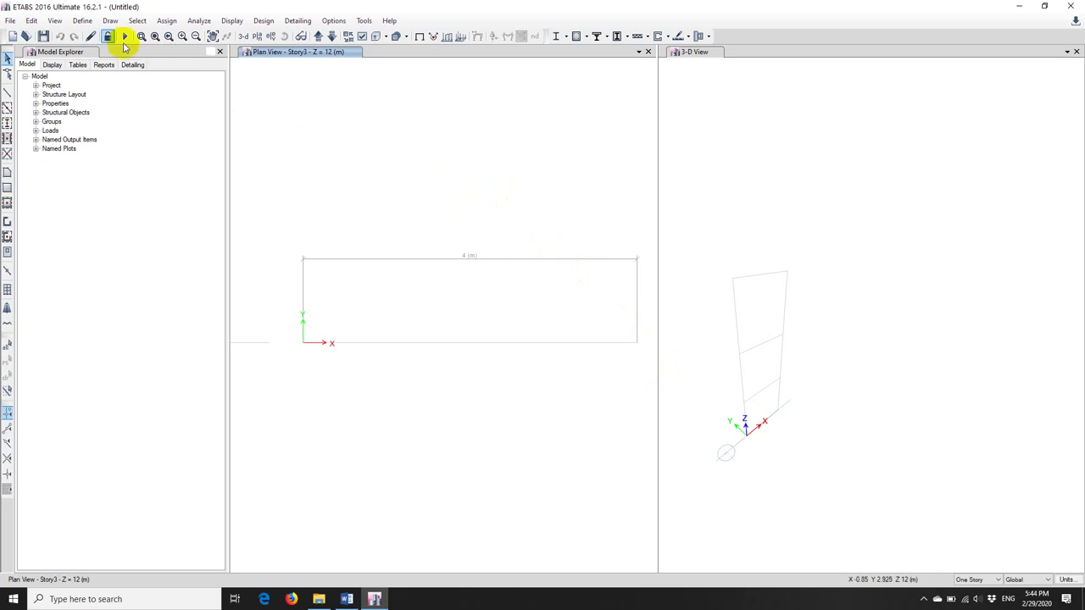
Add a new United States concrete material with the Customary standard and grade f'c 4000 psi.
click(82, 20)
click(104, 35)
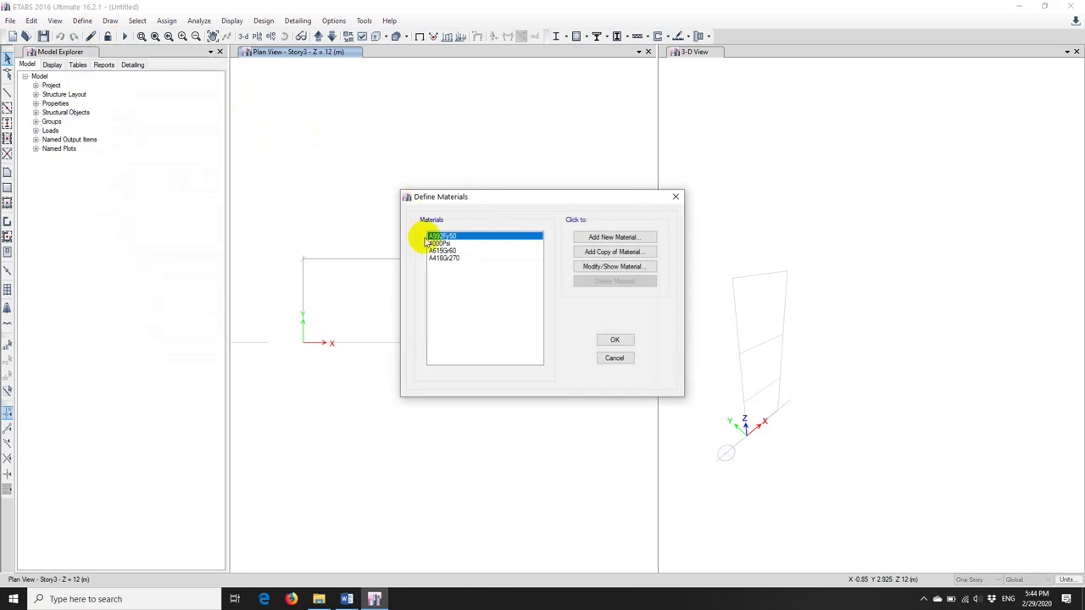
click(600, 238)
click(515, 279)
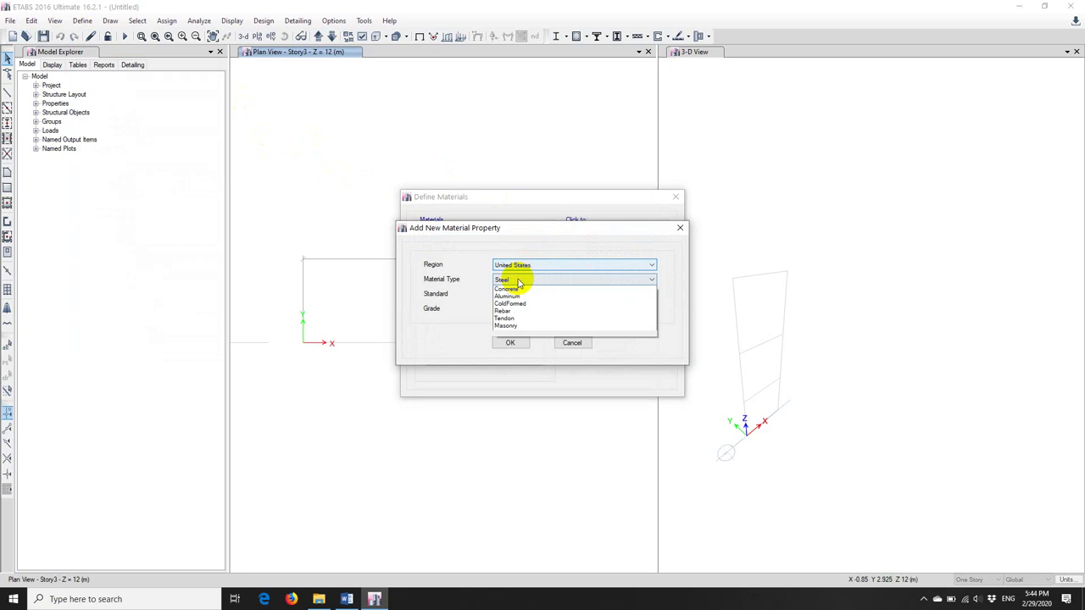
click(513, 298)
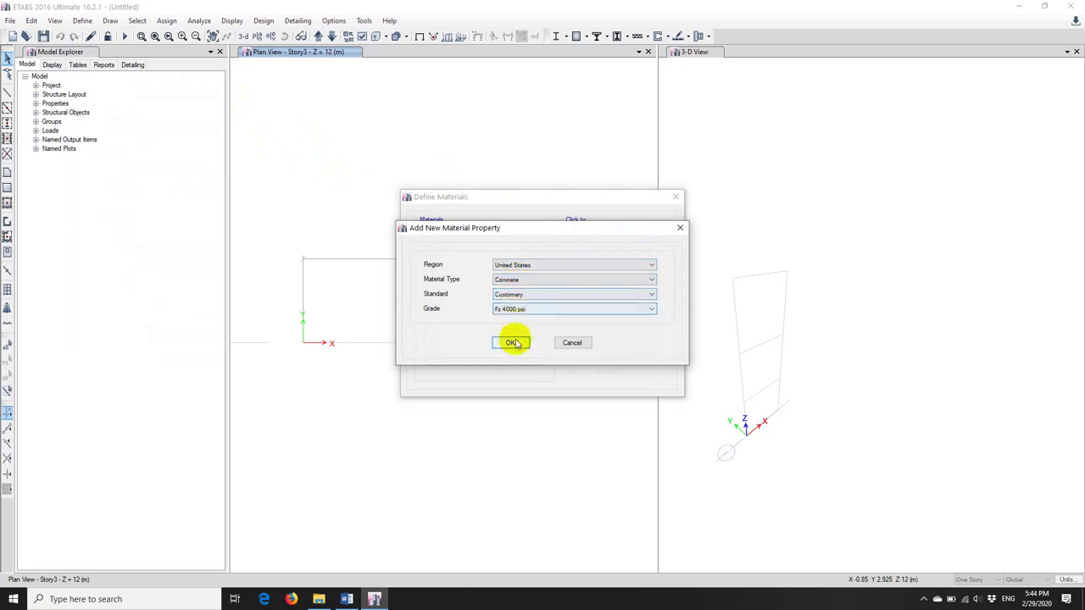
click(512, 343)
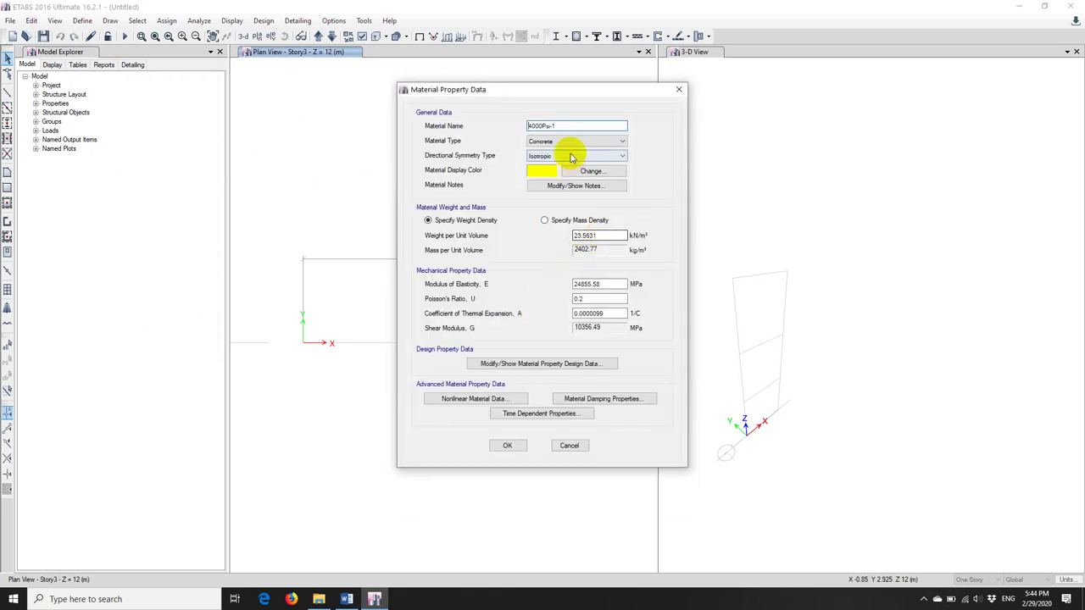
Name the new concrete material C25 and set its modulus of elasticity to 23500 MPa.
drag(565, 125, 518, 131)
text(C25)
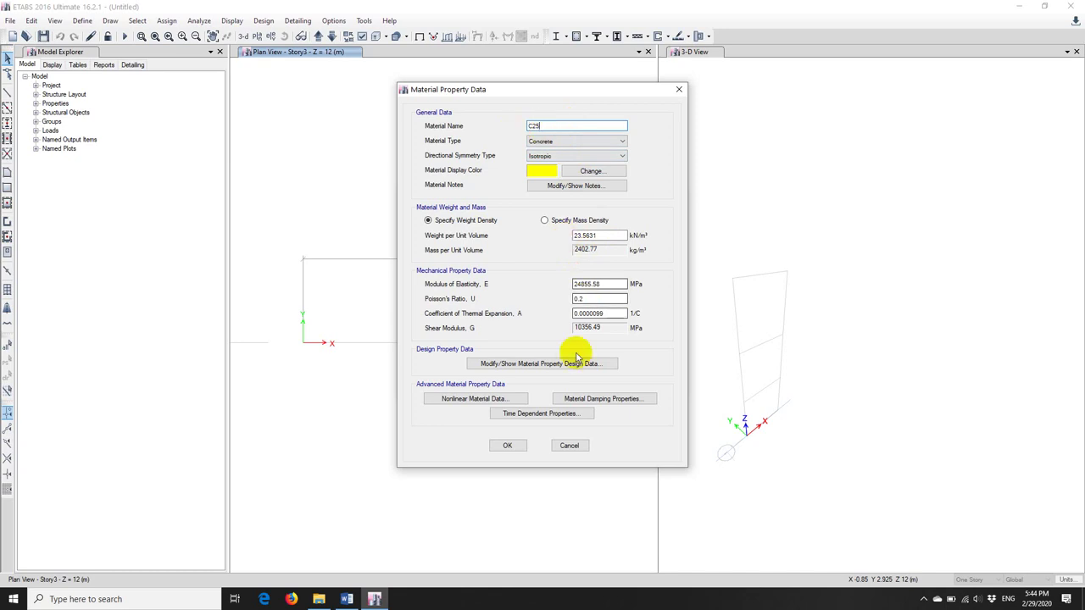
drag(610, 287, 542, 285)
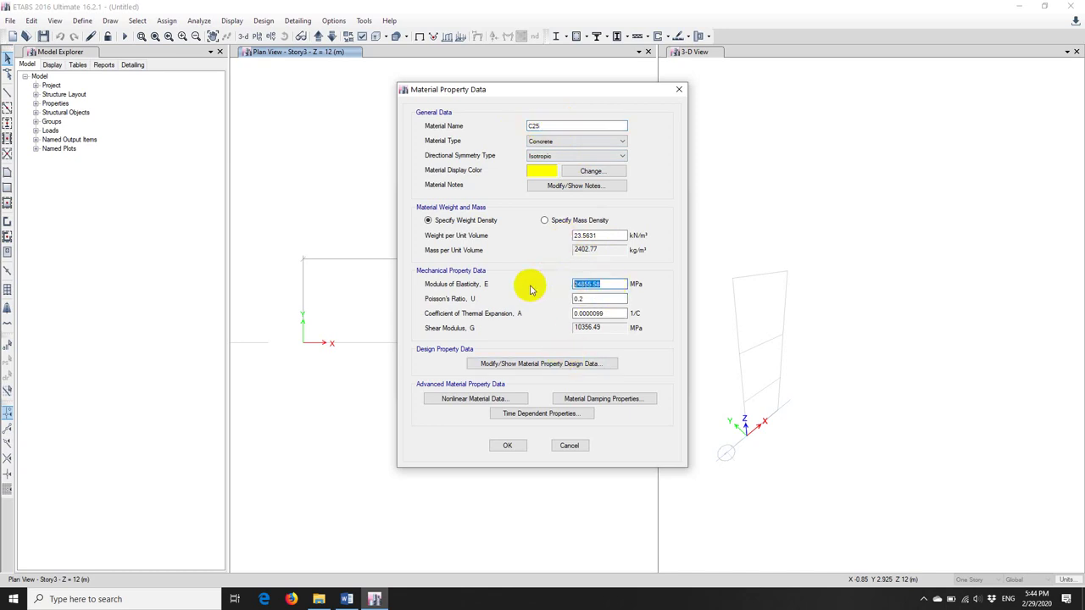
text(23500)
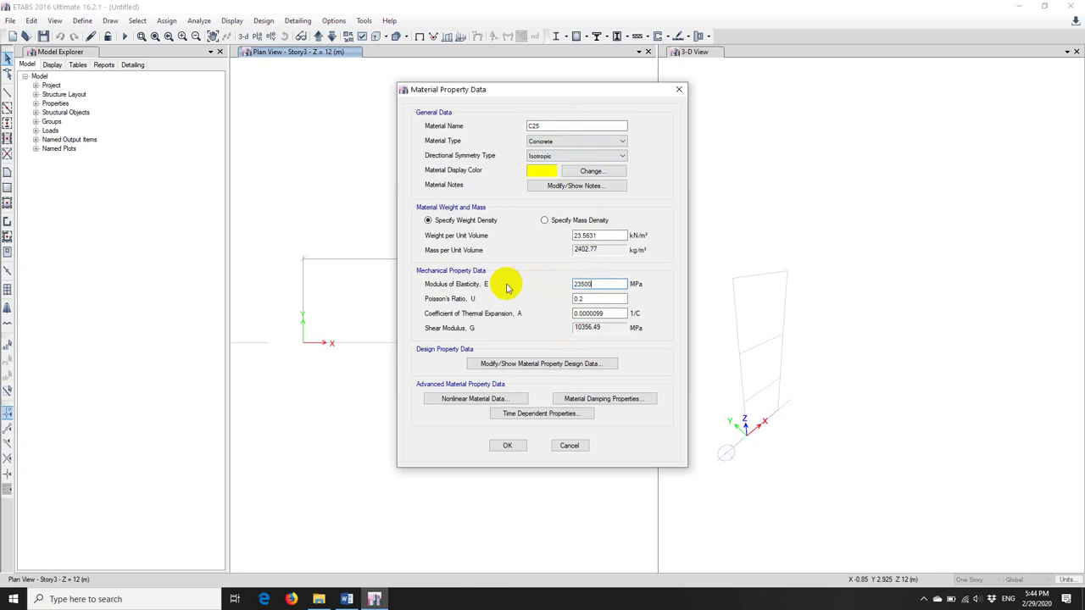
Set C25's specified concrete compressive strength to 25 MPa and save the material definition.
click(546, 364)
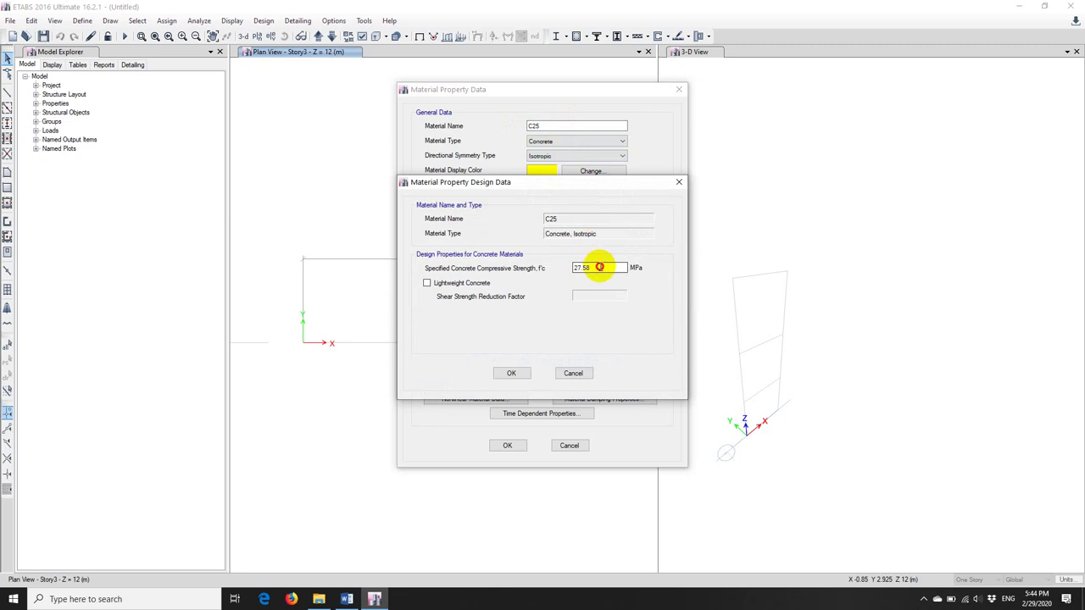
drag(595, 268, 552, 268)
text(25)
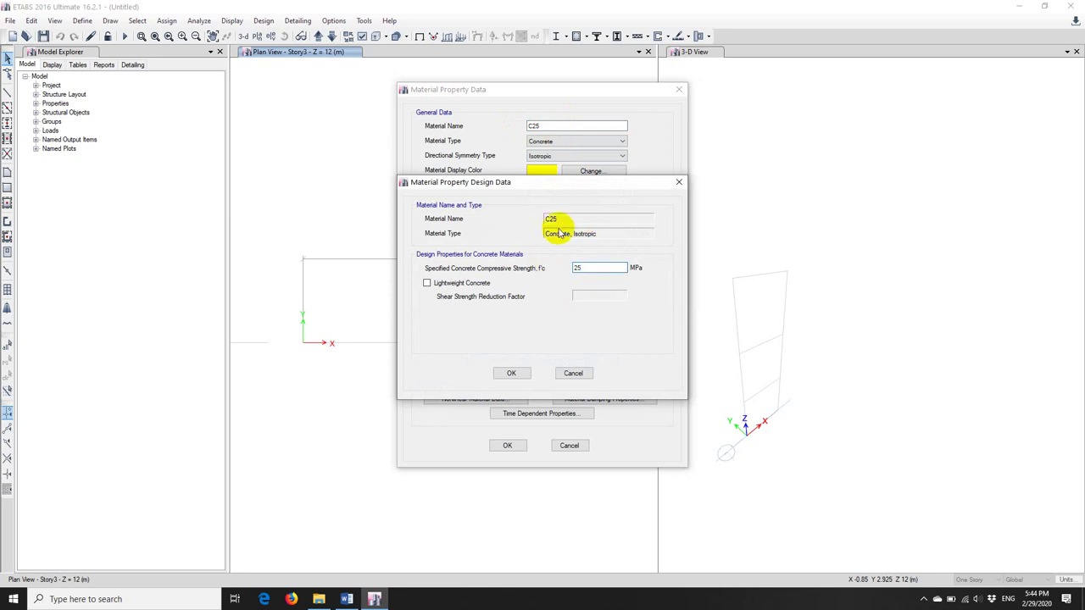
drag(557, 184, 297, 183)
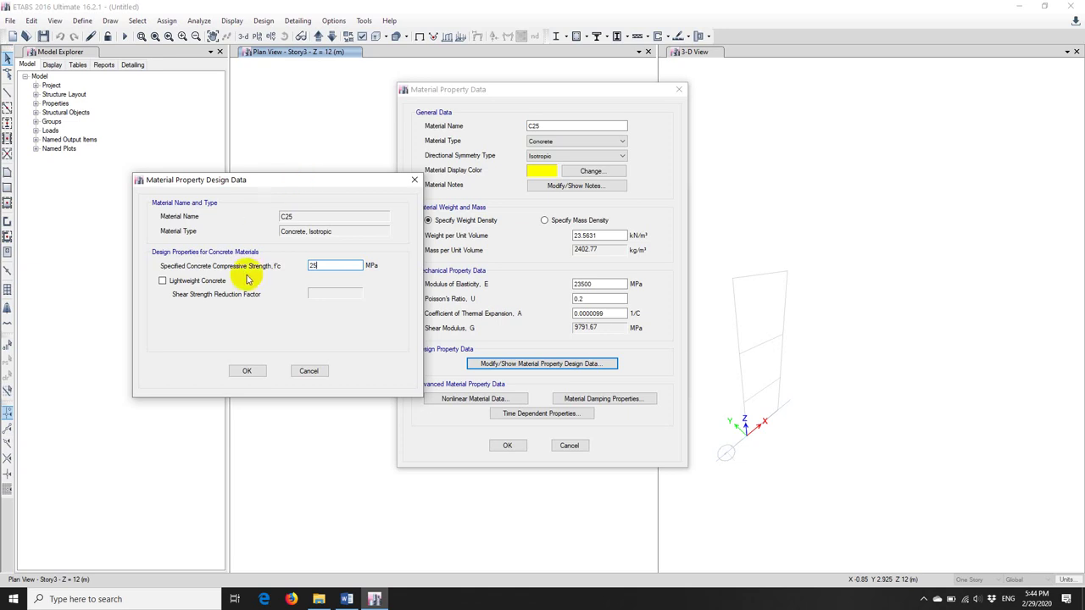
click(255, 373)
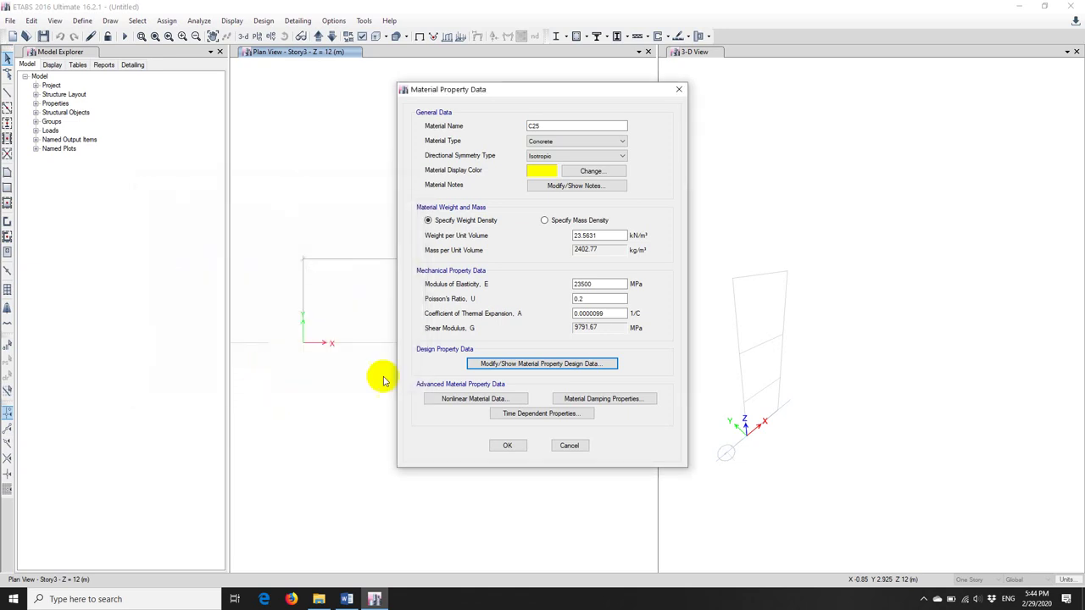
click(508, 446)
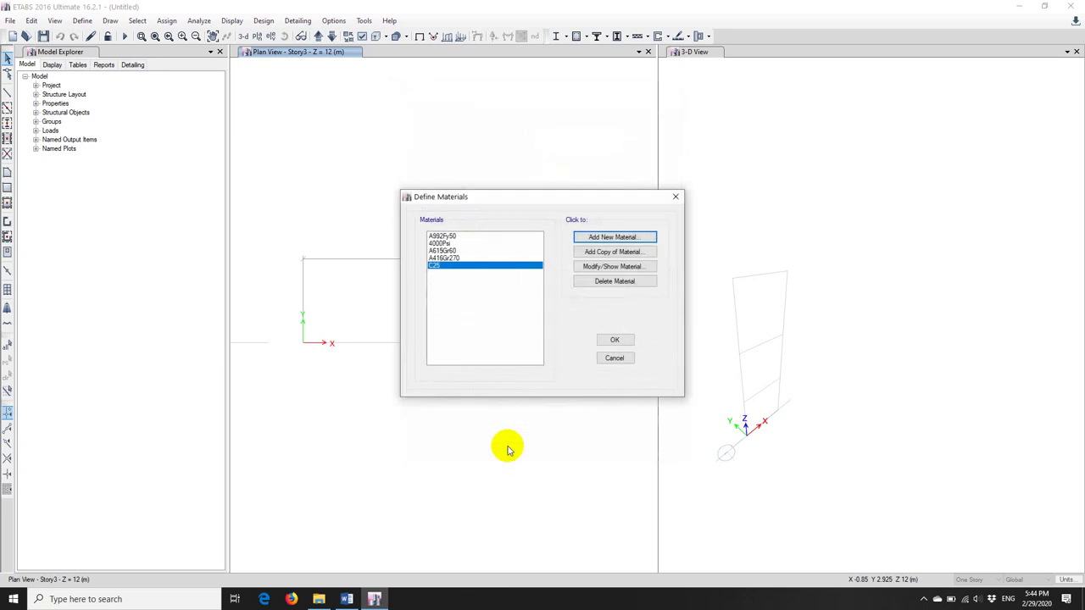
click(609, 338)
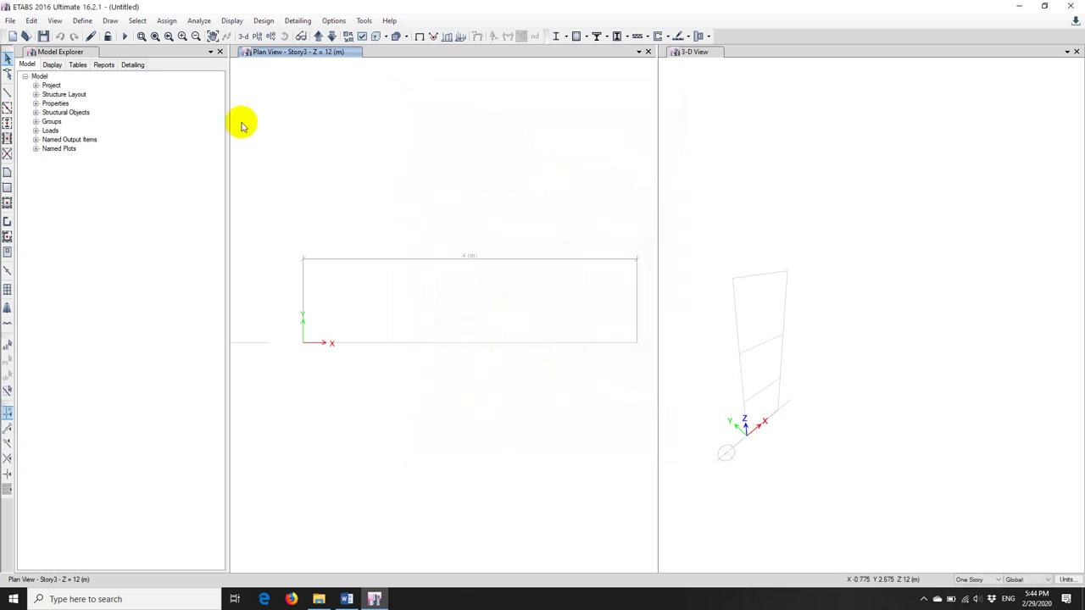
Delete the predefined frame sections from A-CompBm through SteelCol.
click(82, 20)
mouse_move(99, 53)
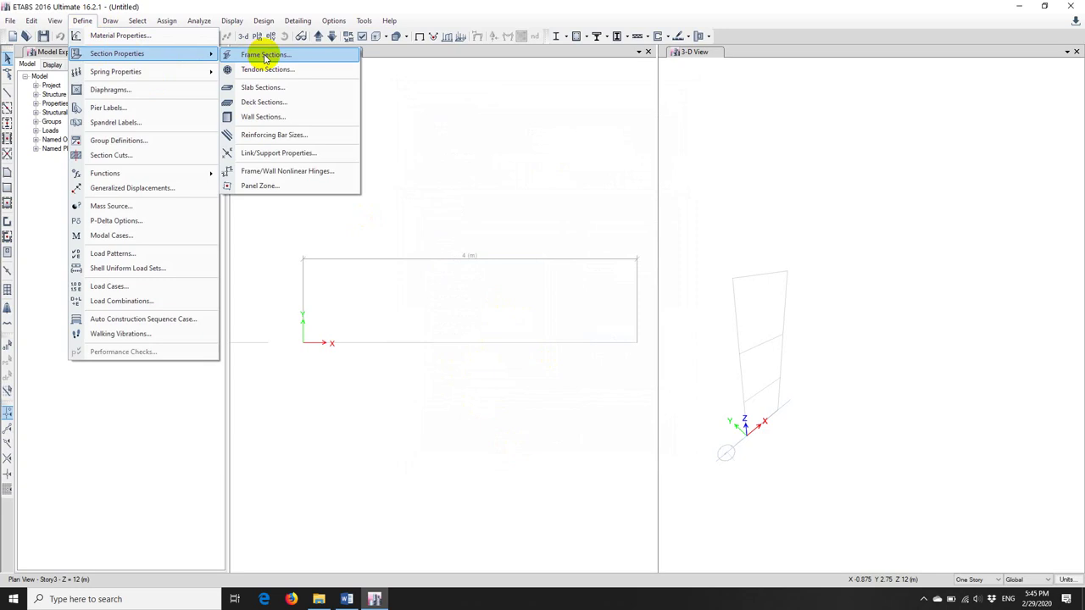
click(265, 55)
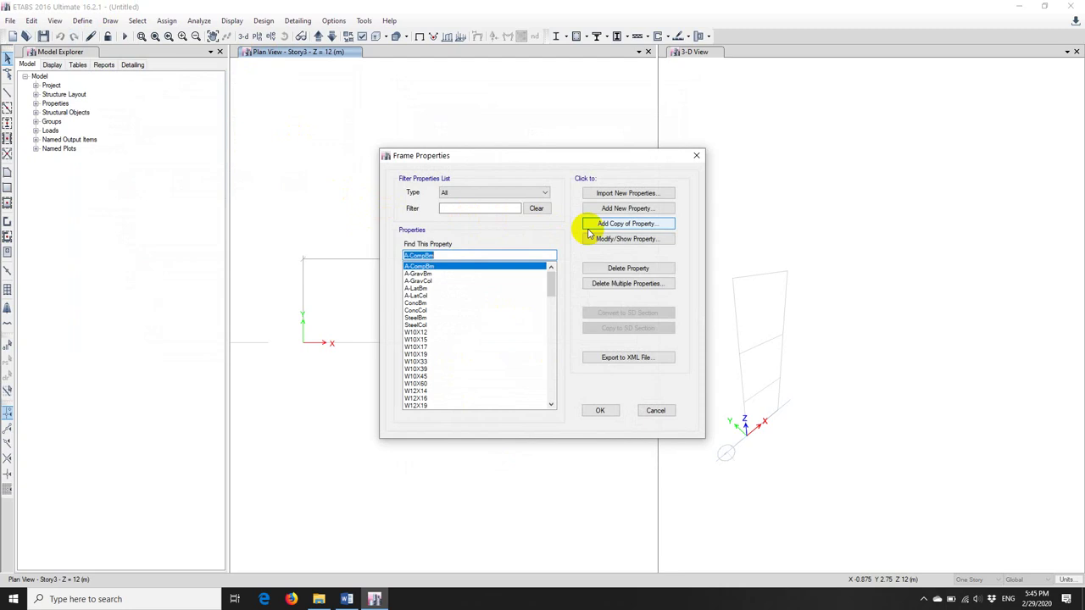
click(611, 284)
click(496, 248)
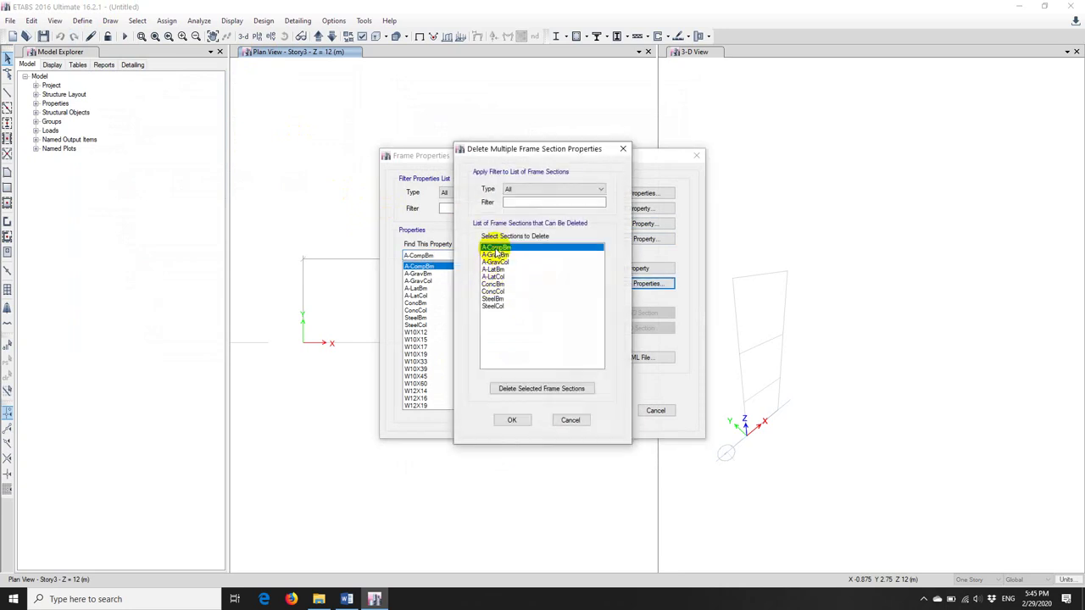
shift+click(496, 308)
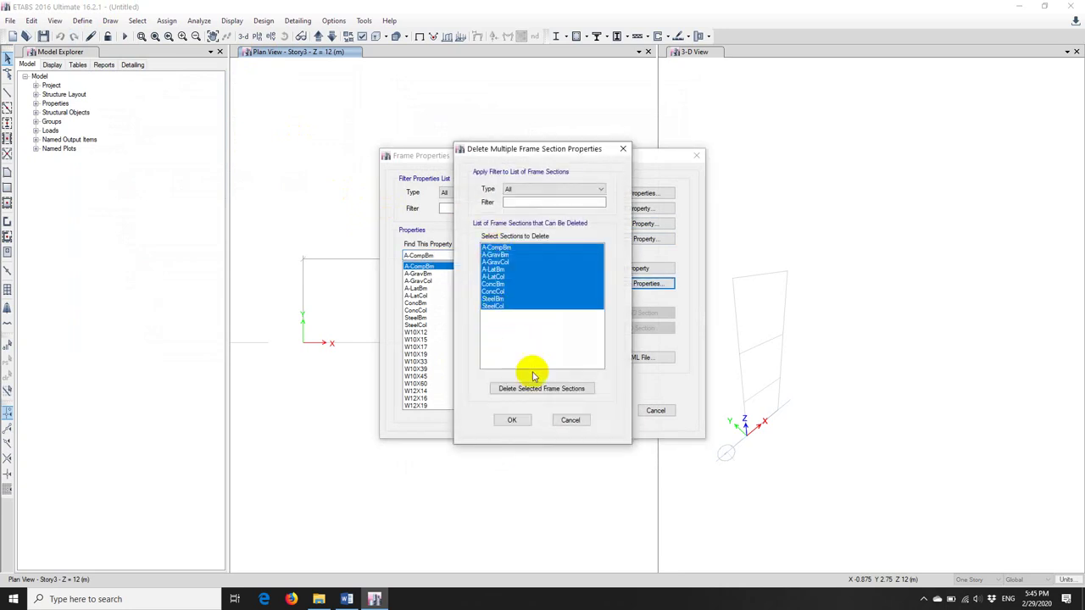
click(542, 388)
Delete the steel W sections from W10X15 through W36X182, keeping only W10X12.
click(543, 248)
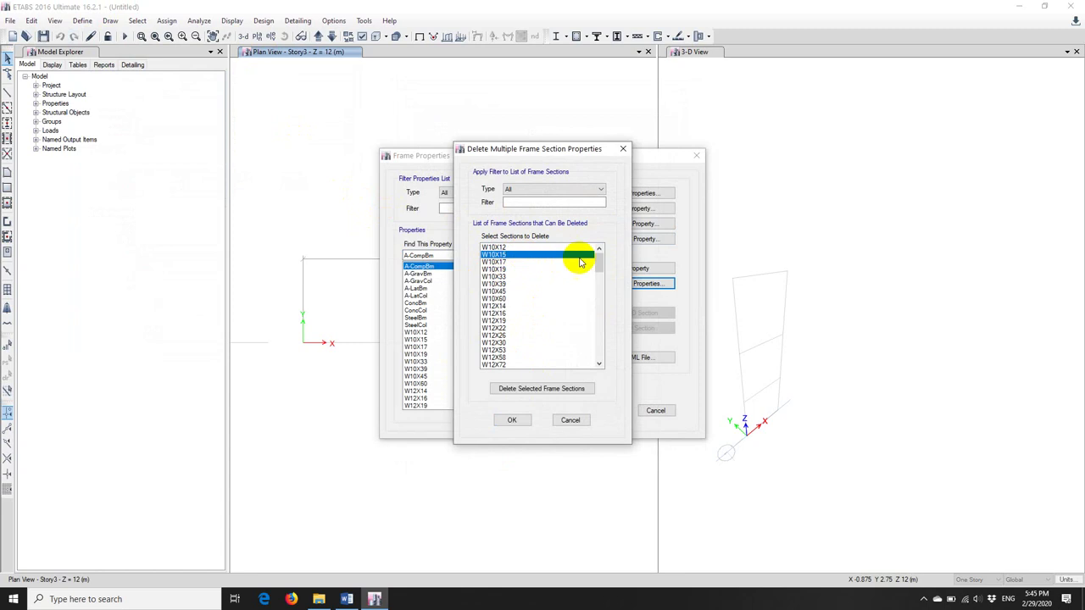
drag(599, 264, 597, 351)
shift+click(508, 364)
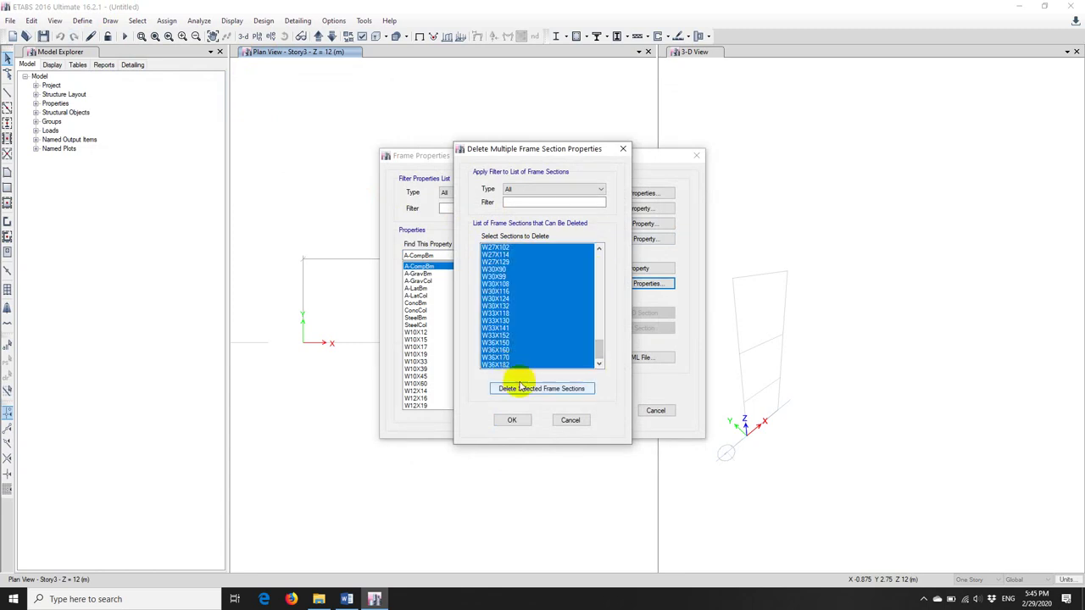
click(519, 388)
click(512, 420)
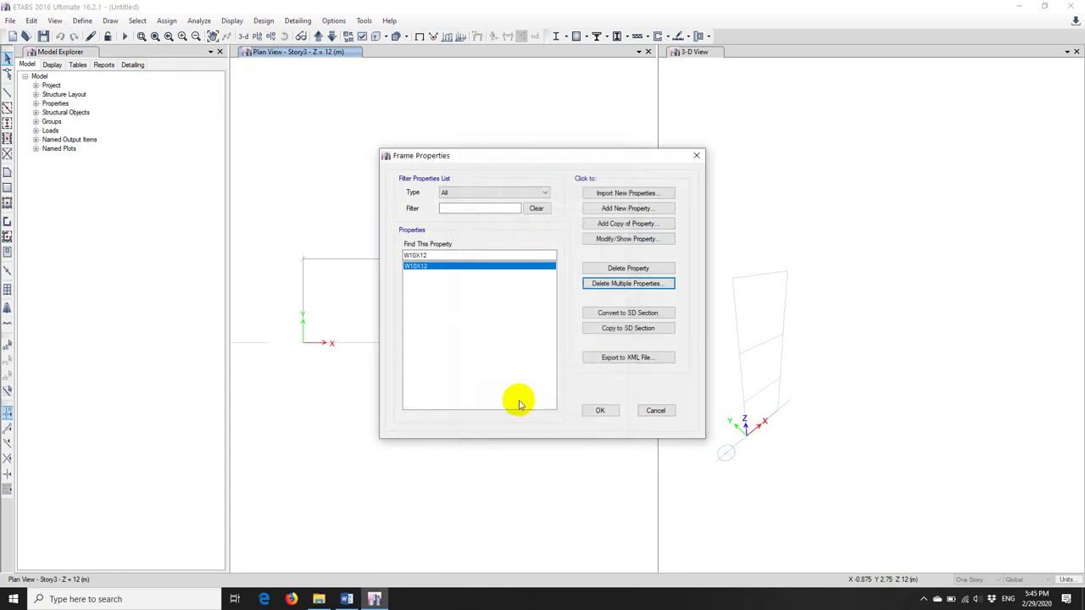
Add a new rectangular concrete frame section with a depth of 400 mm and a width of 400 mm.
click(626, 209)
key(Escape)
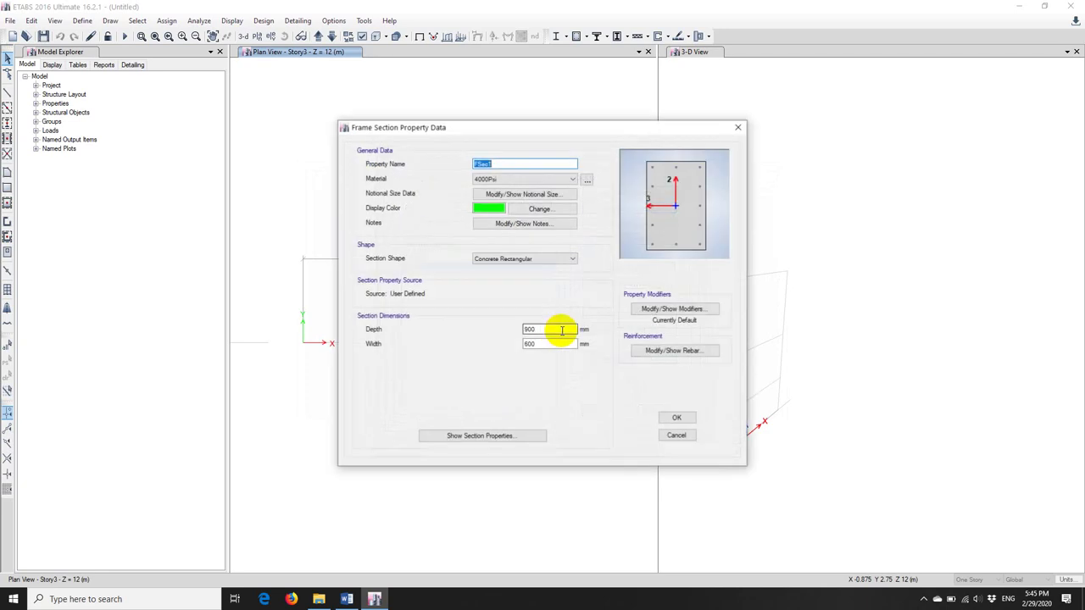
double_click(553, 329)
text(400)
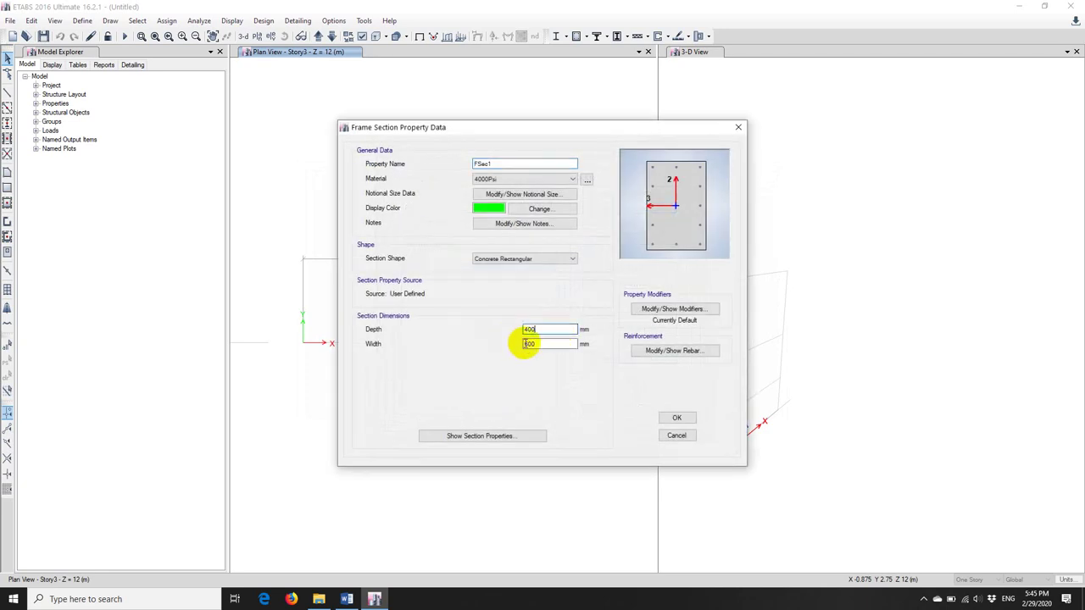
key(Tab)
text(4)
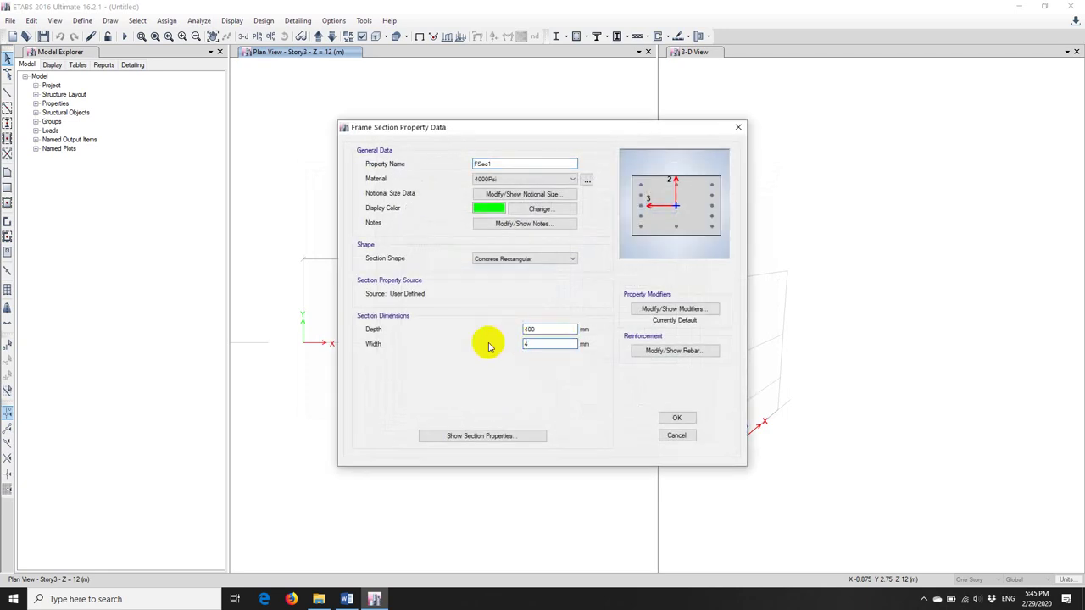
text(00)
Assign material C25 to the square section, name it C400x400 and save the frame property definitions.
click(500, 180)
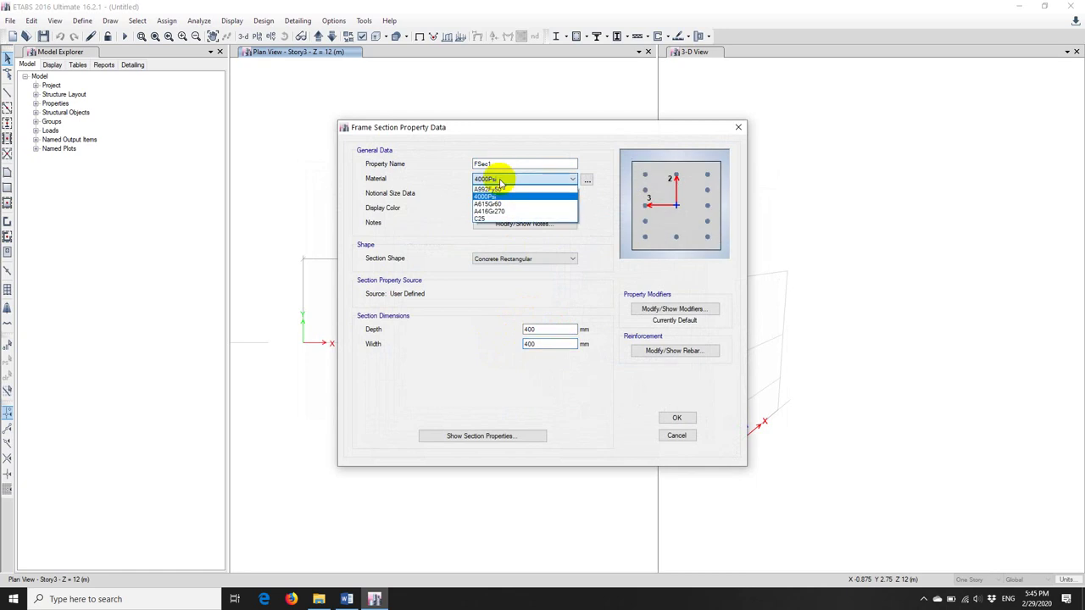
click(487, 219)
double_click(497, 164)
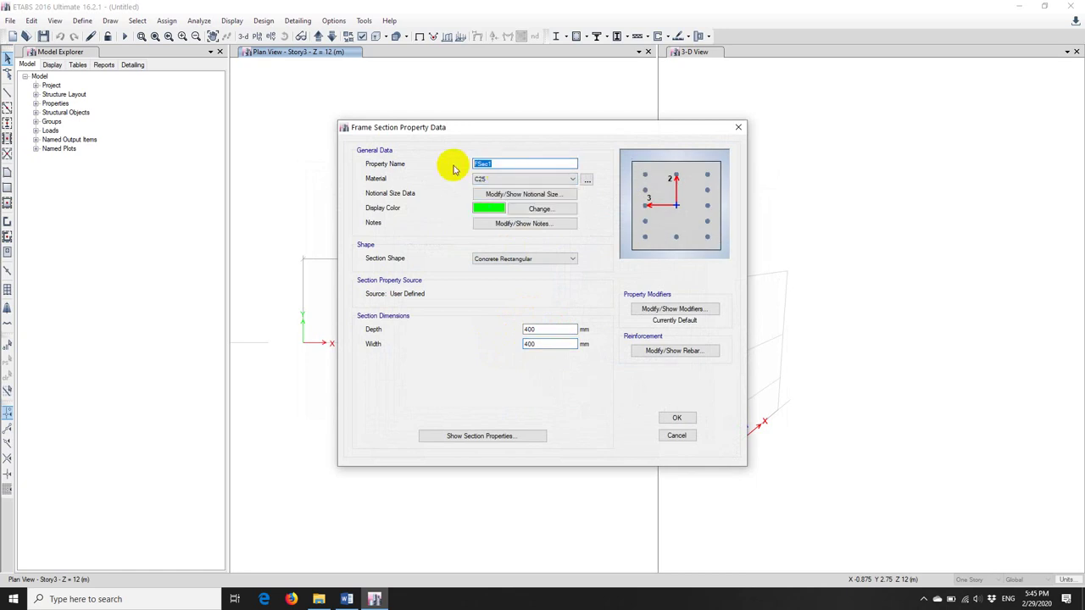
text(C400x400)
click(544, 344)
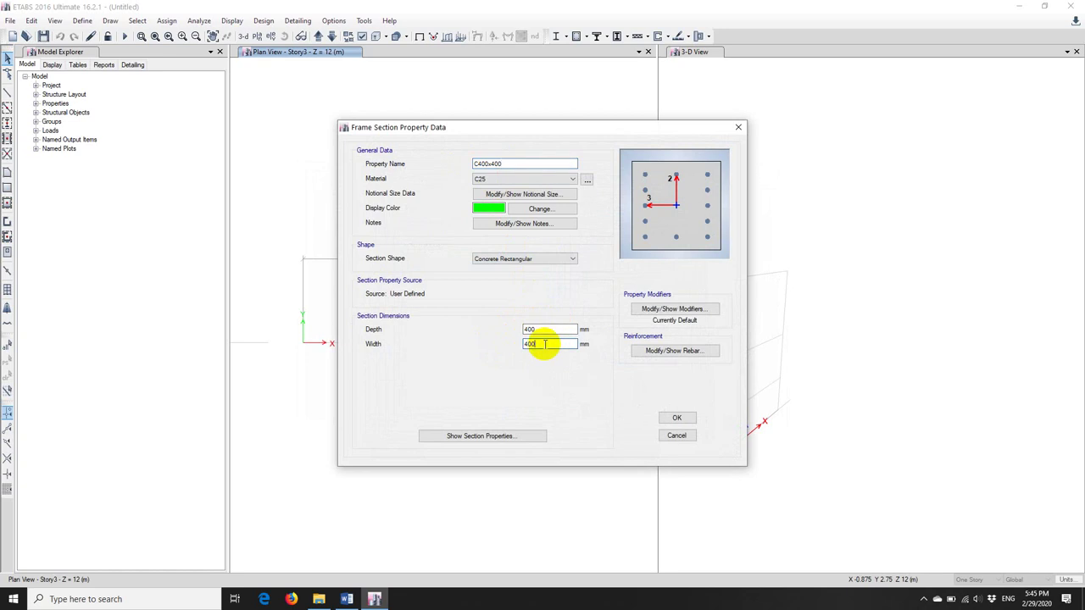
click(556, 329)
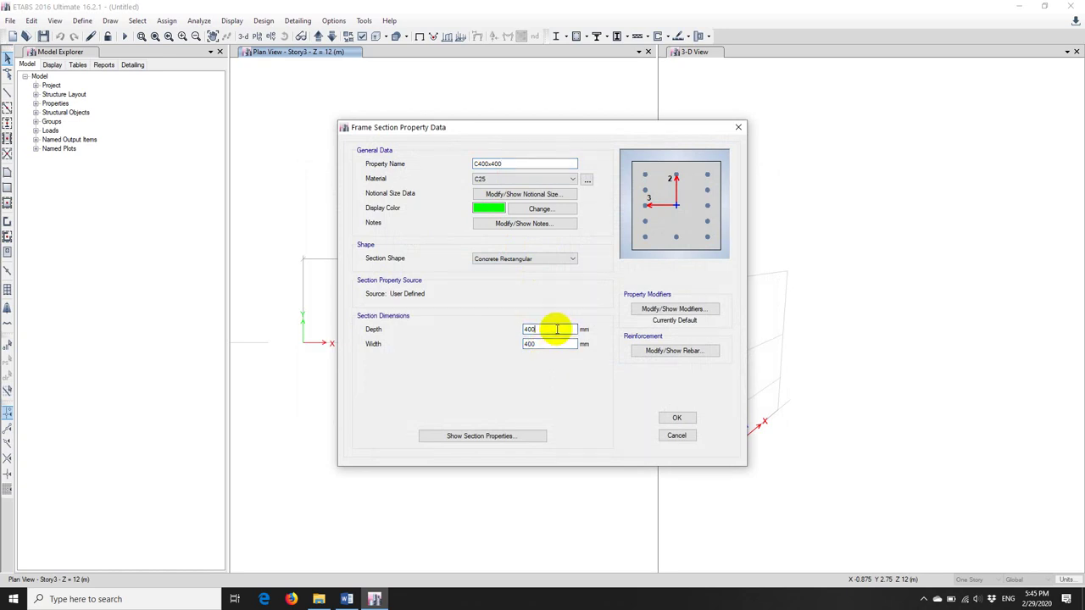
click(542, 344)
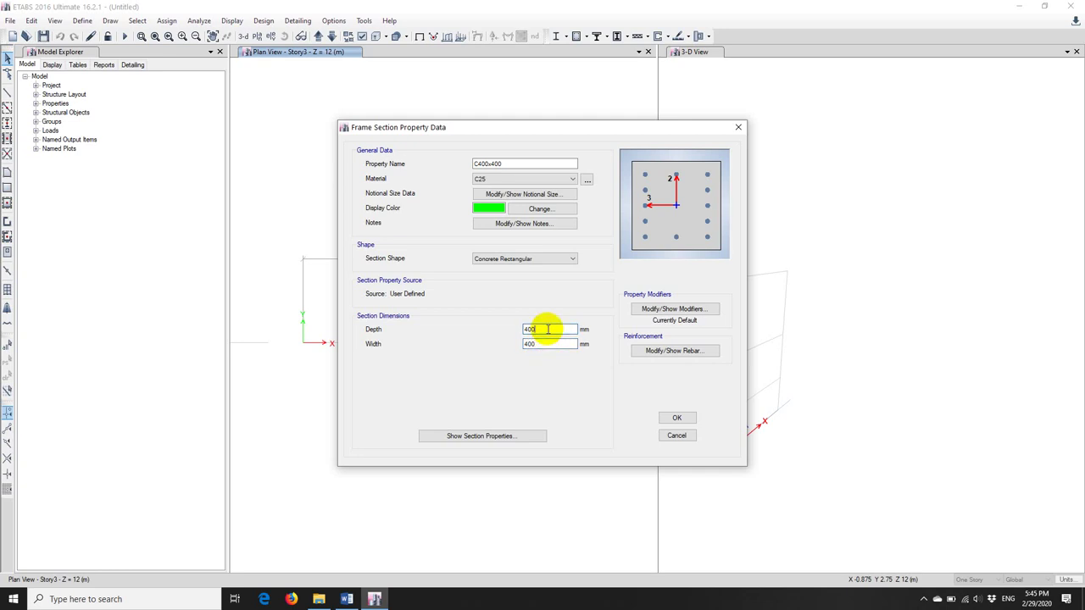
click(674, 417)
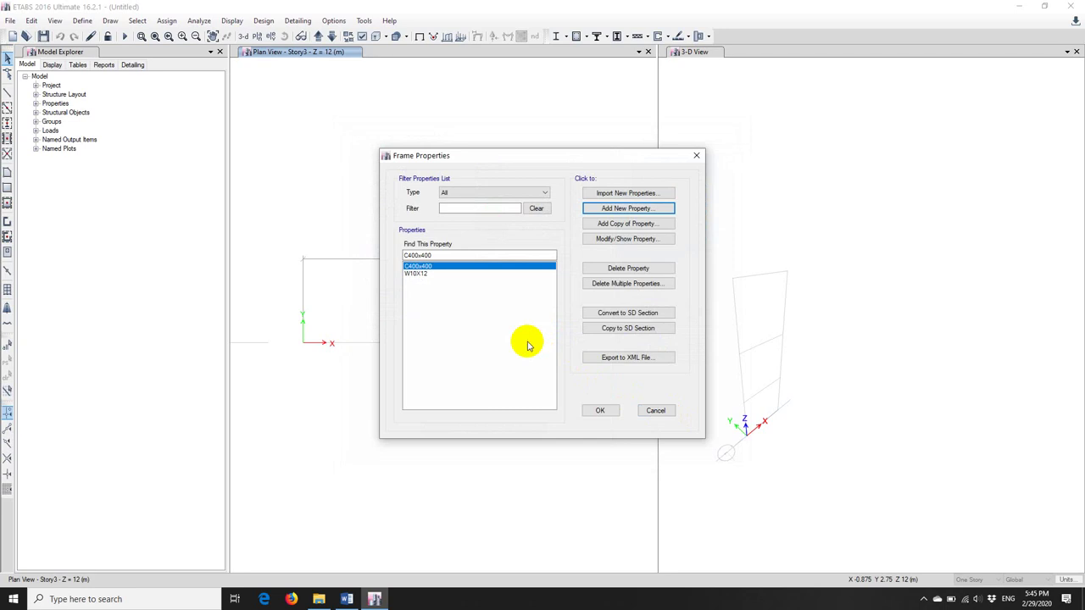
click(593, 411)
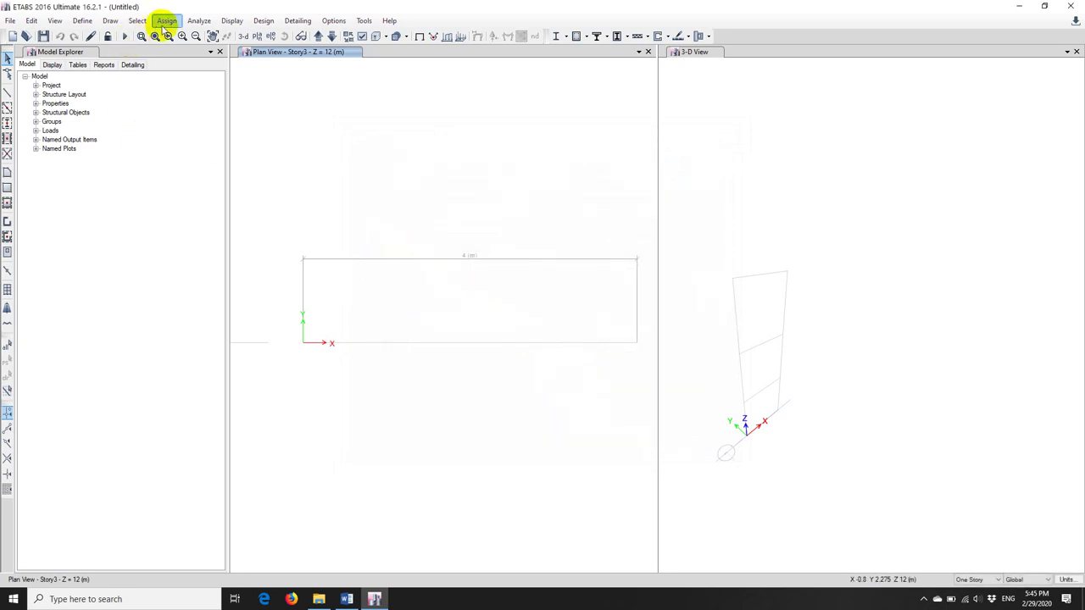
Quick-draw C400x400 columns at both grid intersections in the plan view, applied to all stories.
click(82, 23)
click(90, 26)
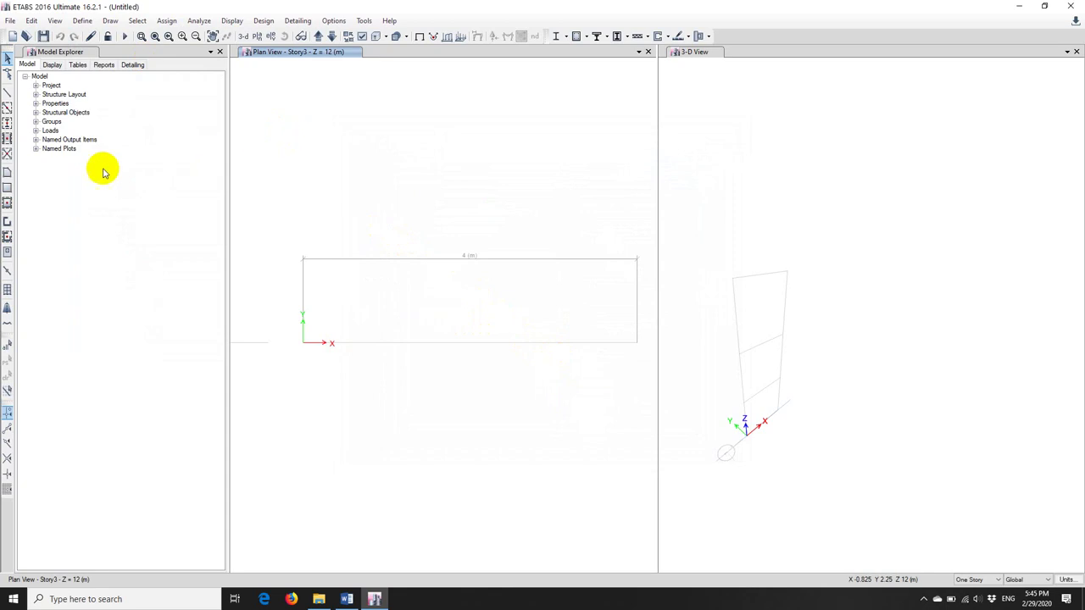
click(7, 124)
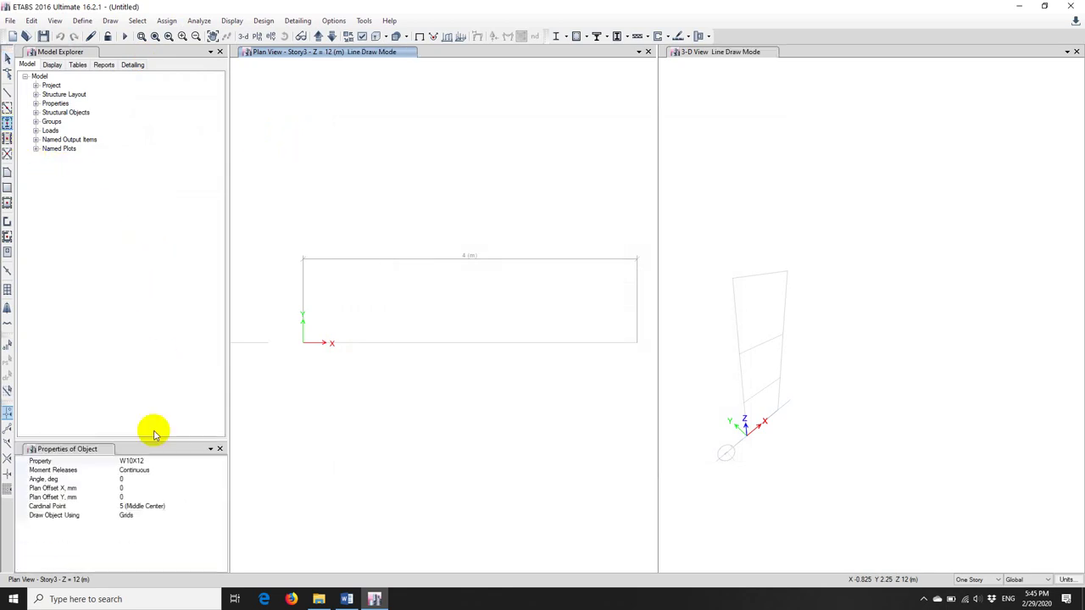
click(194, 460)
click(221, 460)
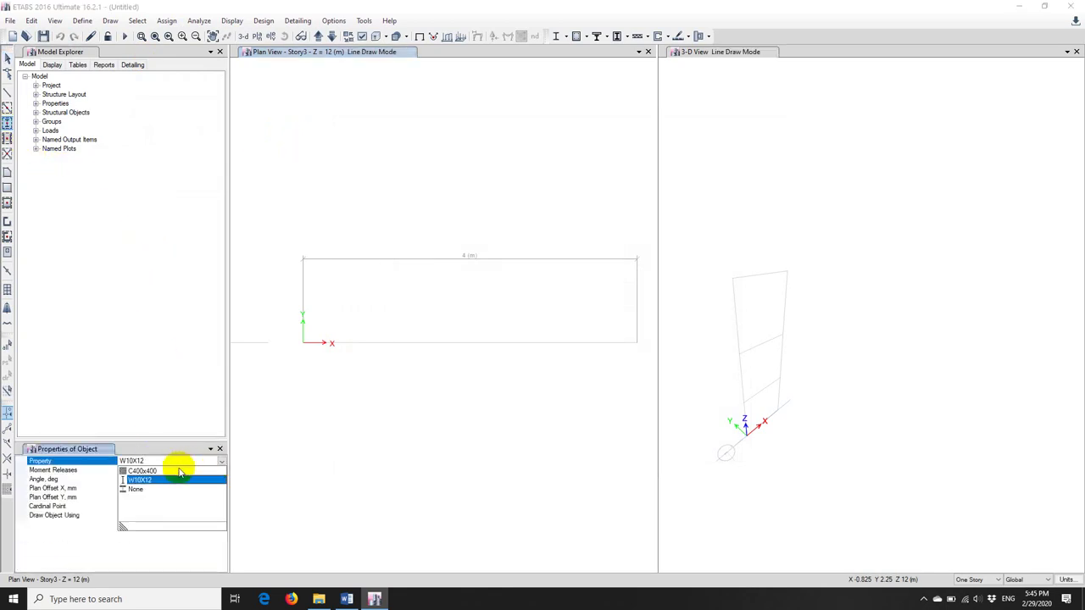
click(176, 469)
click(975, 579)
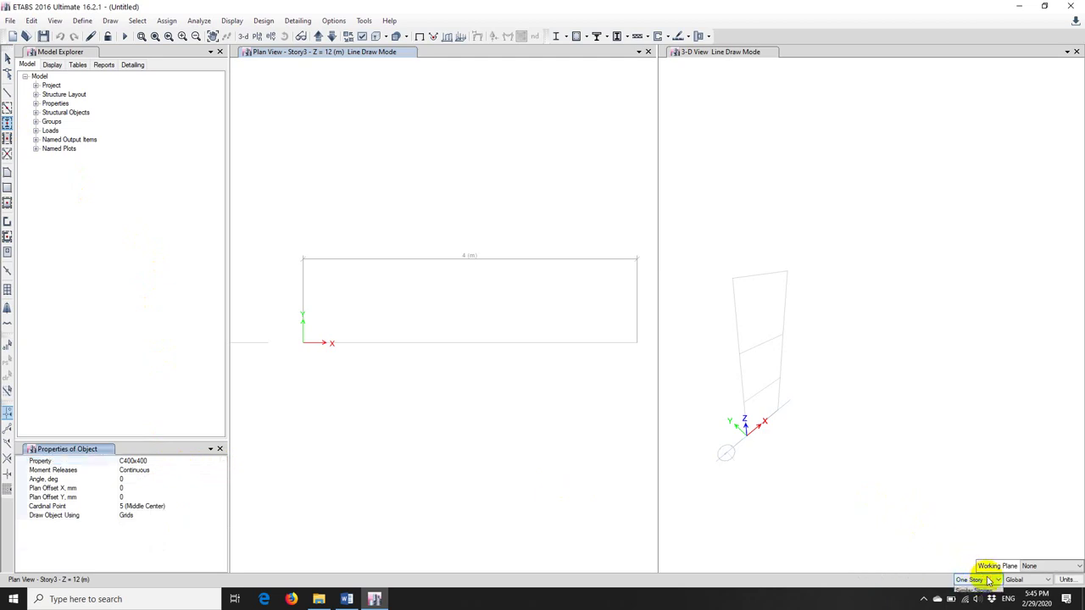
click(977, 596)
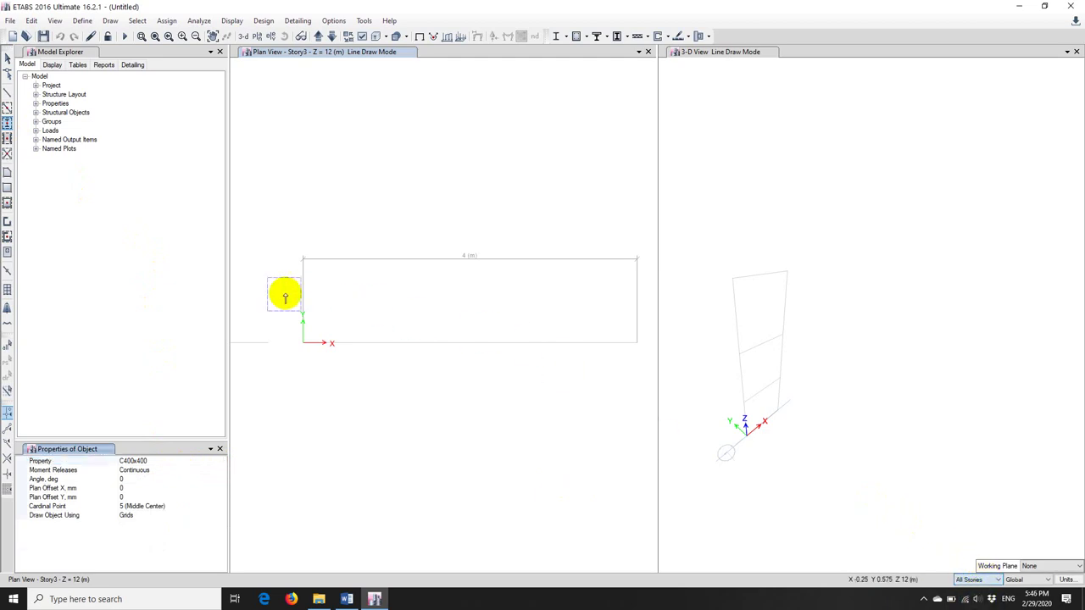
mouse_move(276, 299)
mouse_down()
mouse_move(593, 405)
mouse_move(659, 416)
mouse_move(649, 414)
mouse_up()
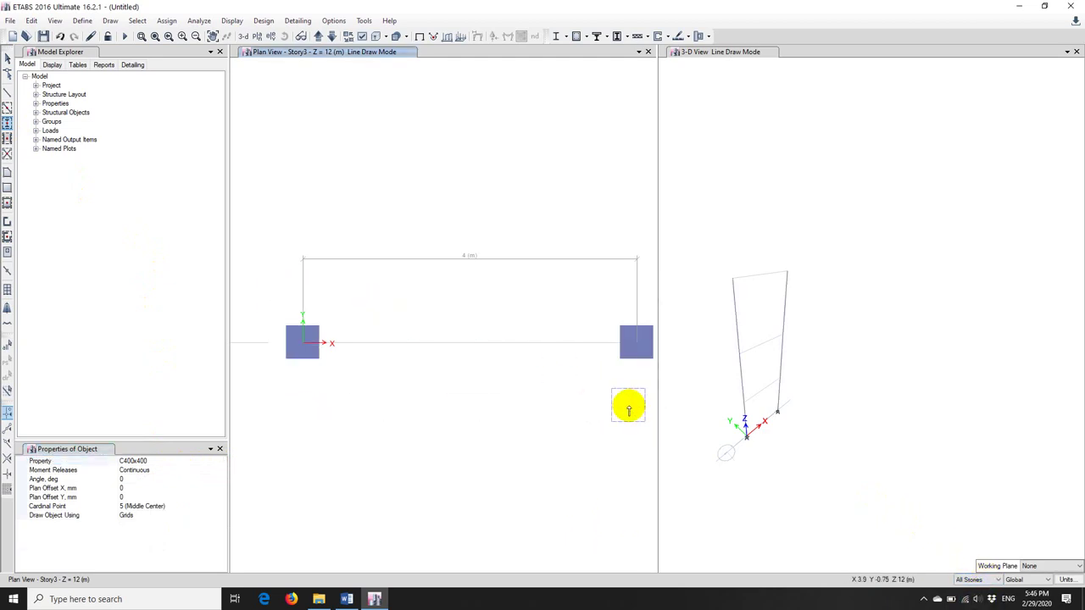
scroll(704, 407, up, 3)
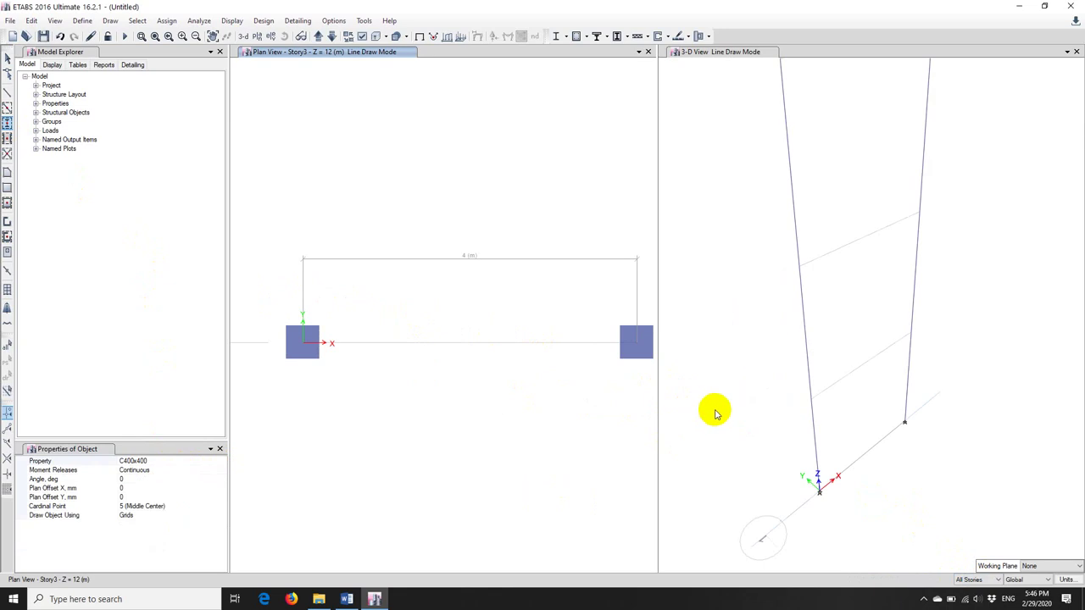
scroll(714, 412, down, 3)
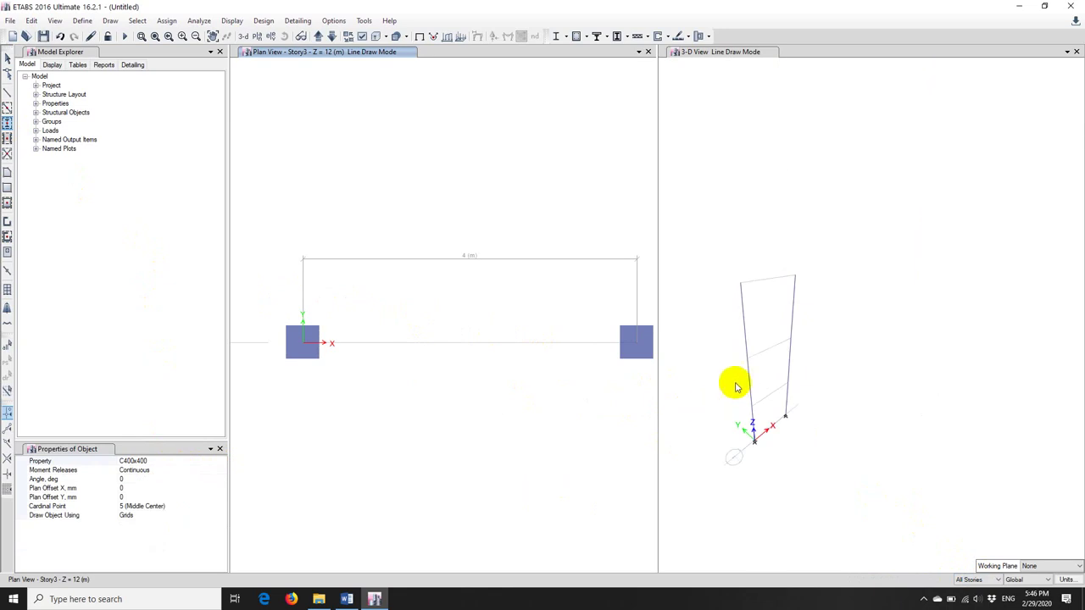
Add a rectangular concrete frame section named B30x40 in material C25, 300 mm wide and 400 mm deep.
click(89, 21)
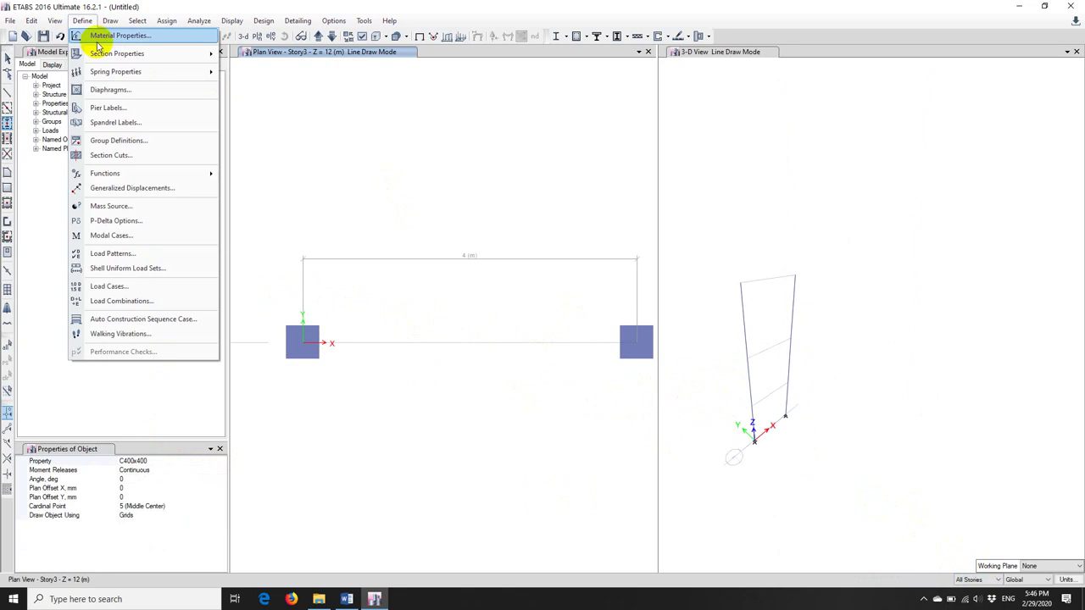
mouse_move(101, 53)
click(252, 54)
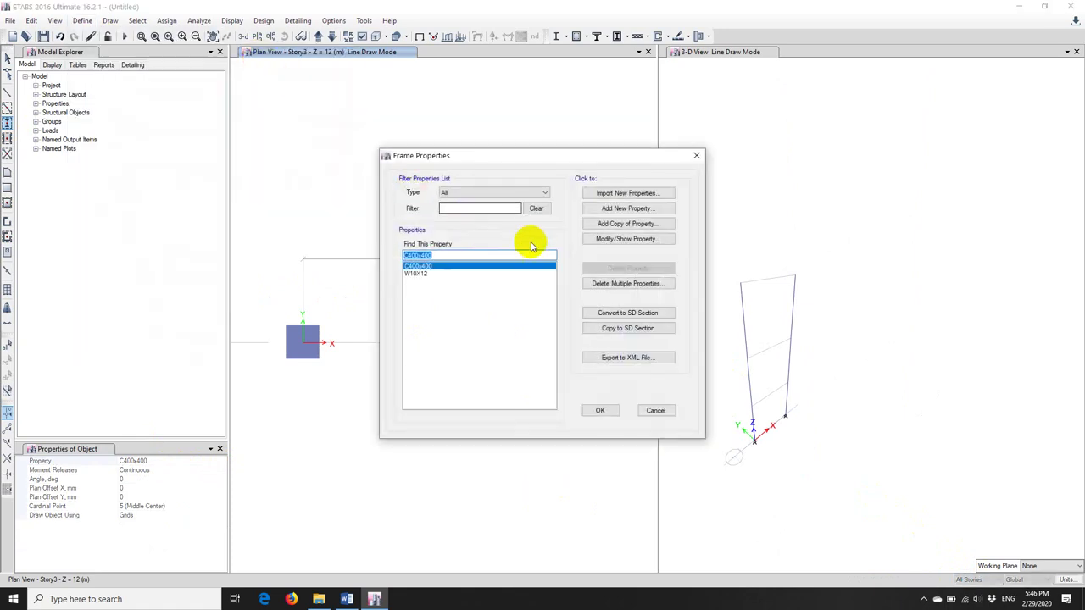
click(624, 209)
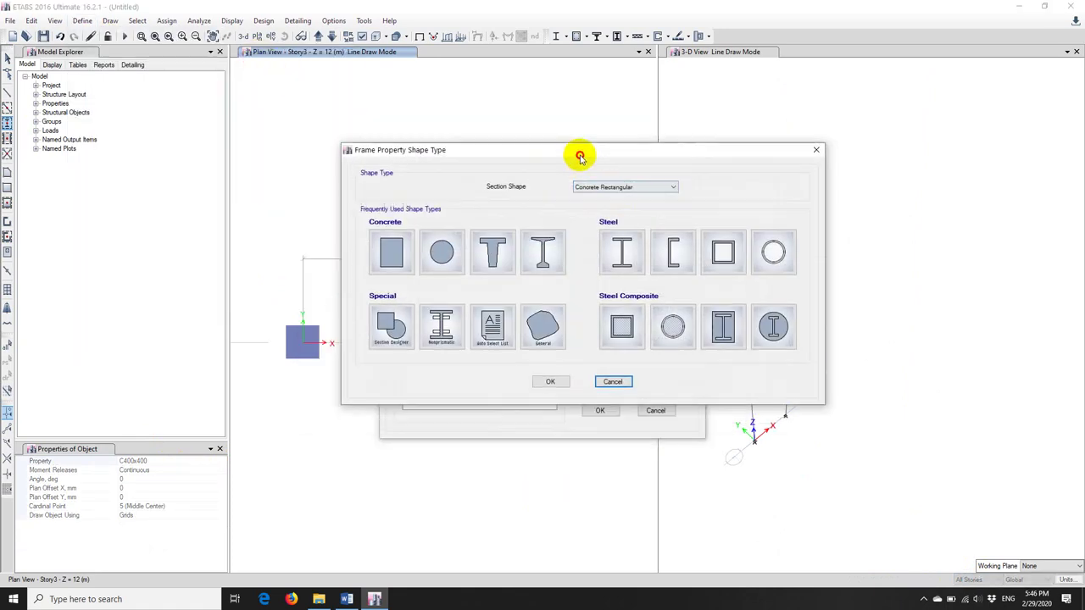
click(406, 241)
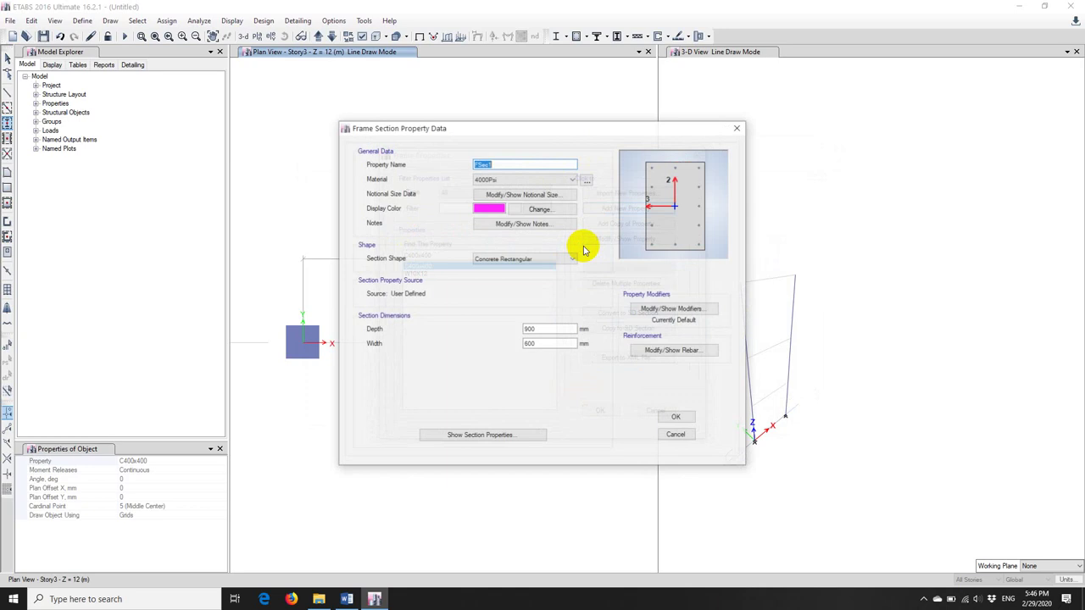
click(500, 179)
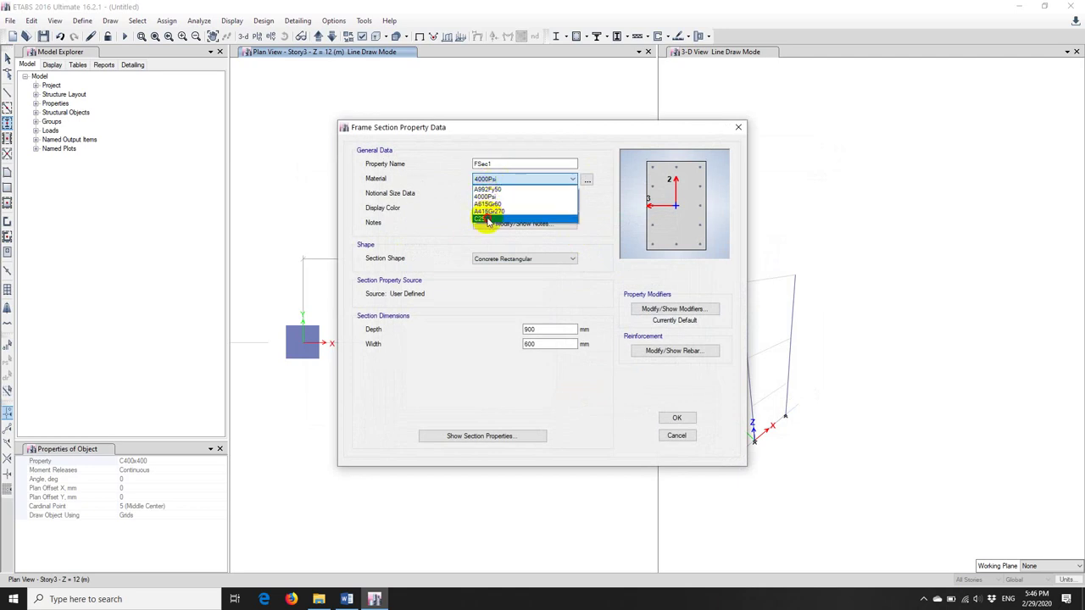
click(546, 218)
double_click(483, 163)
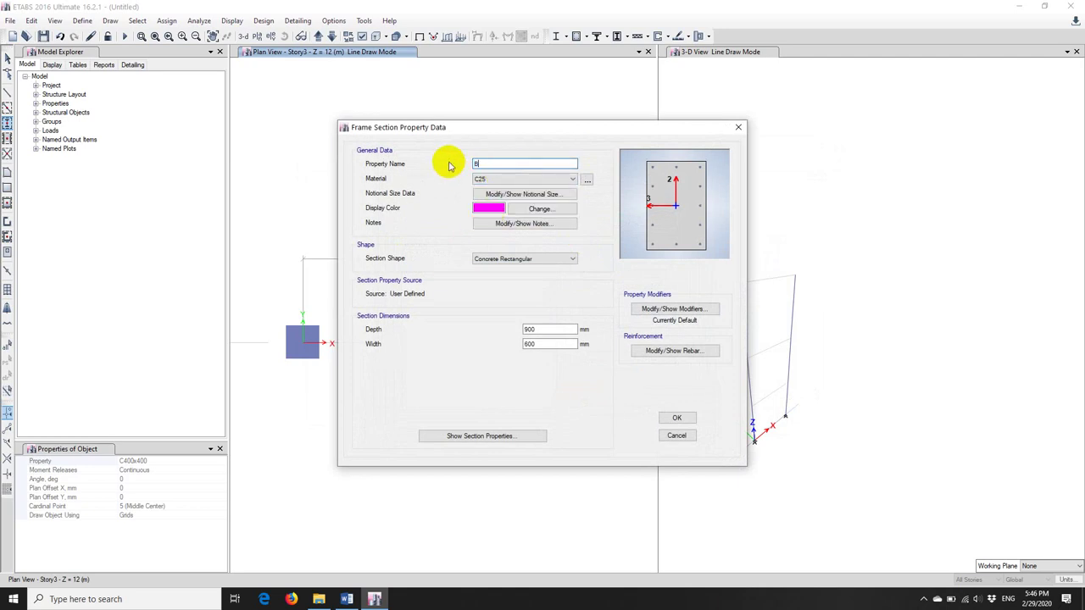
text(B30x40)
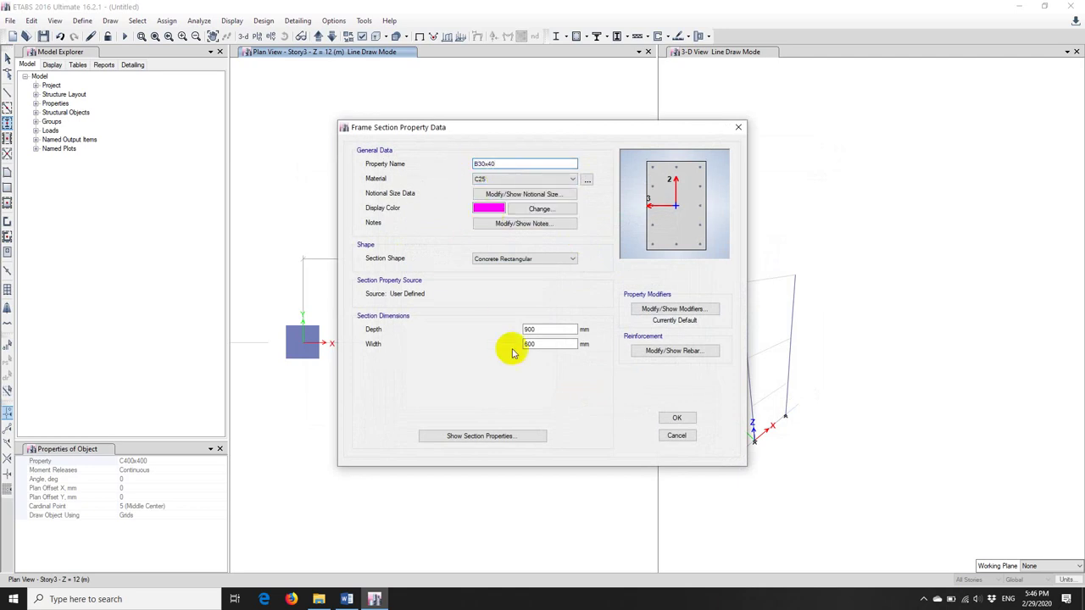
double_click(547, 344)
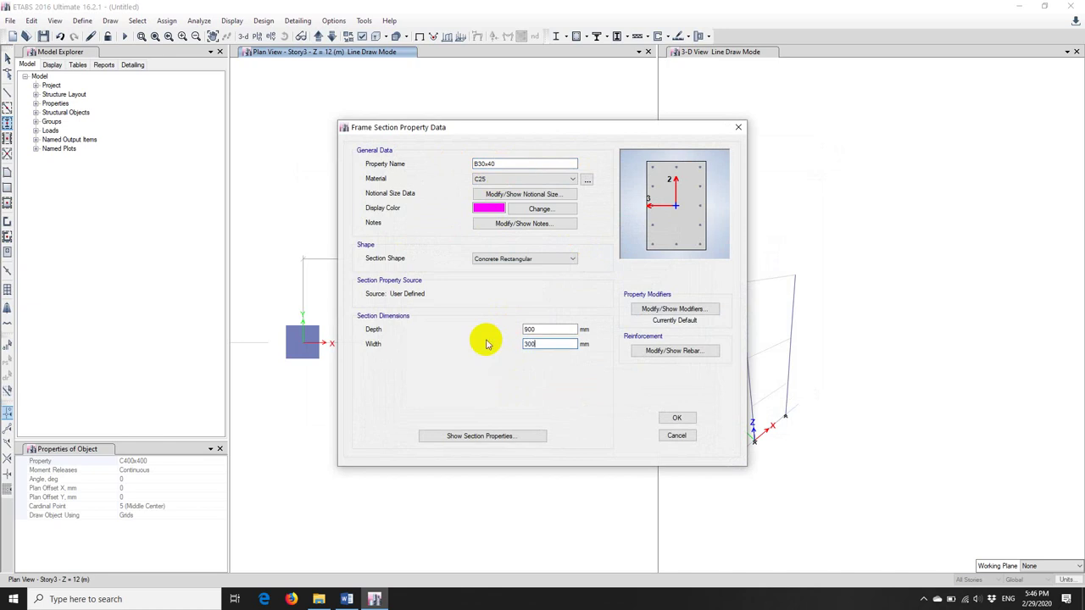
double_click(540, 329)
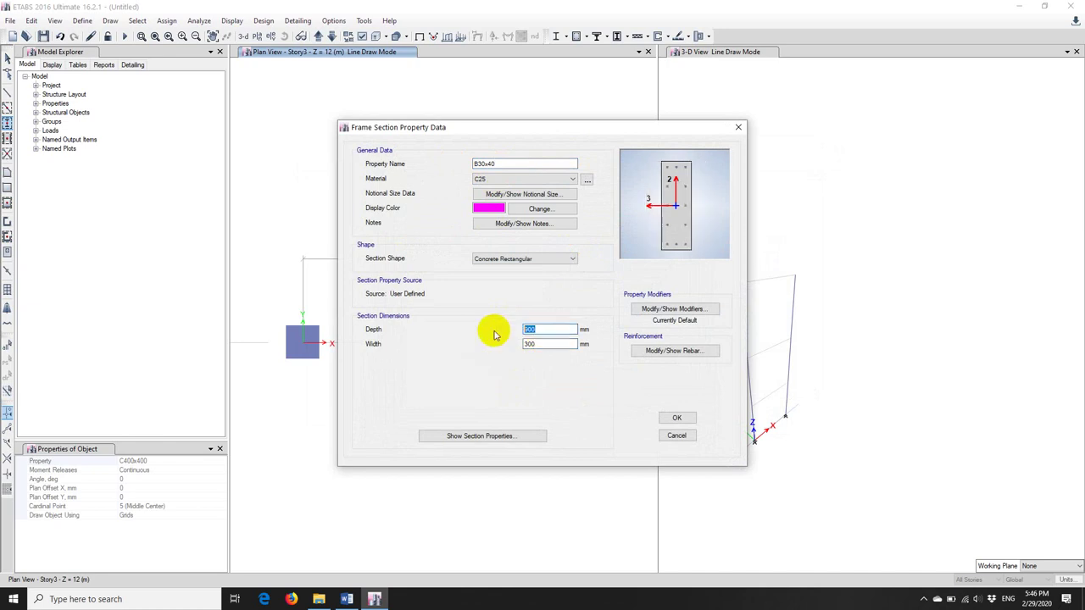
Set B30x40's reinforcement design type to M3 Design Only (Beam) and save the frame property definitions.
click(636, 351)
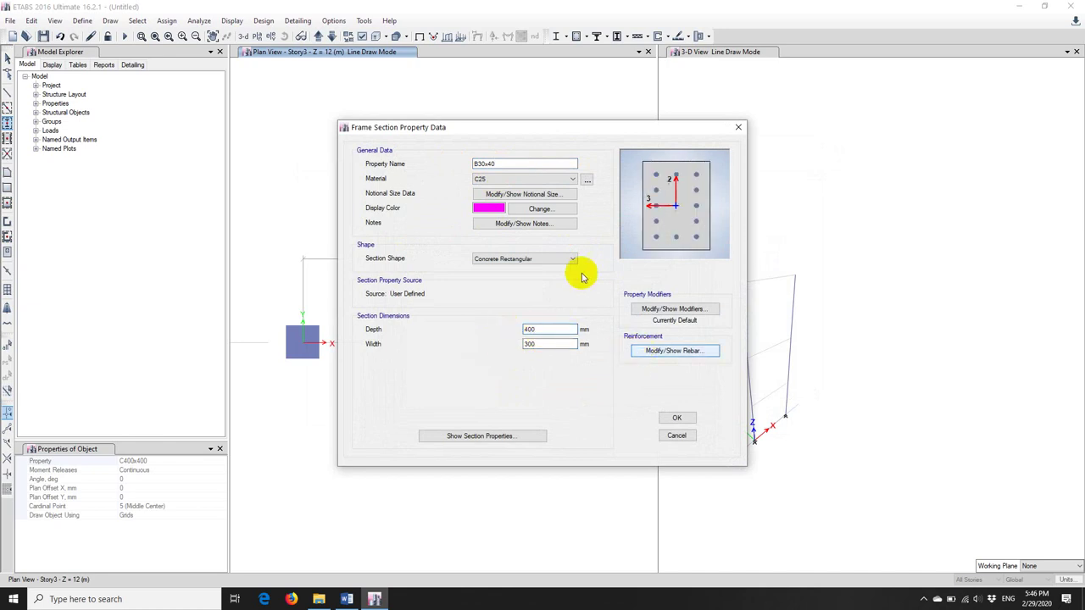
click(396, 178)
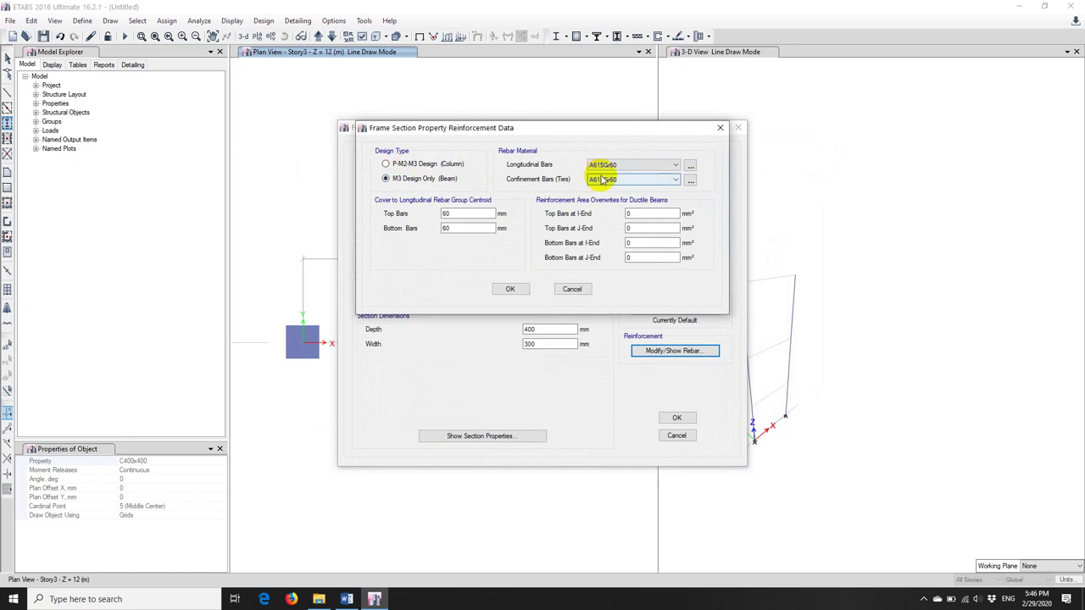
click(514, 285)
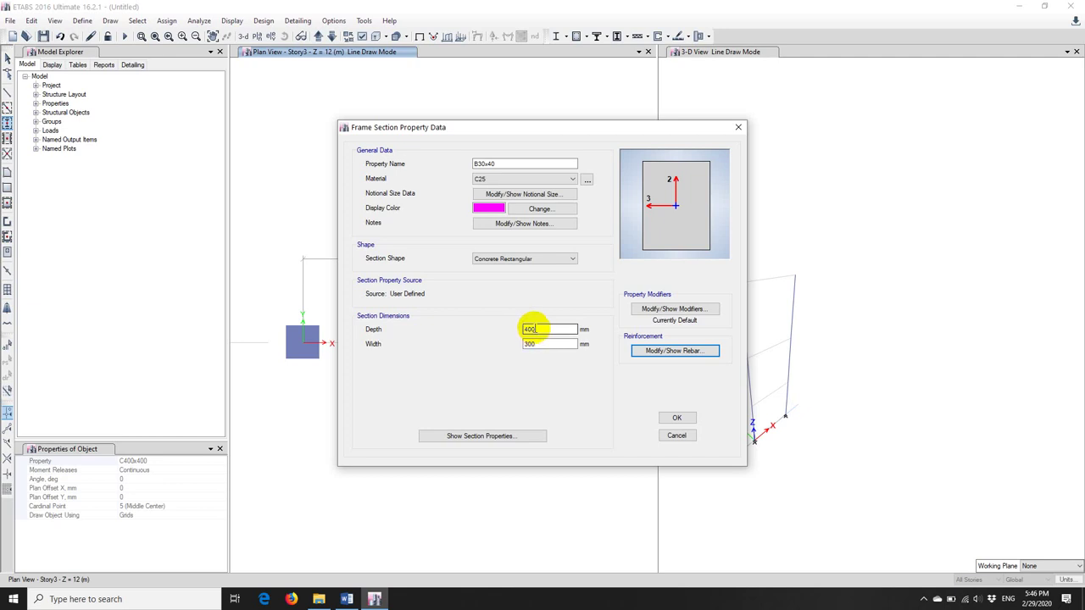
click(677, 418)
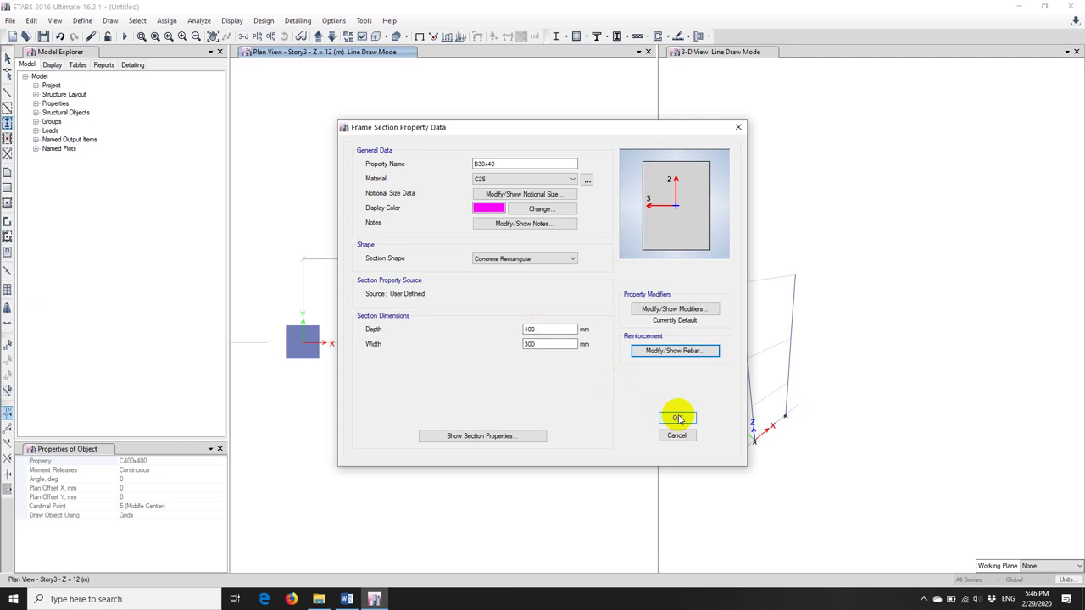
click(606, 411)
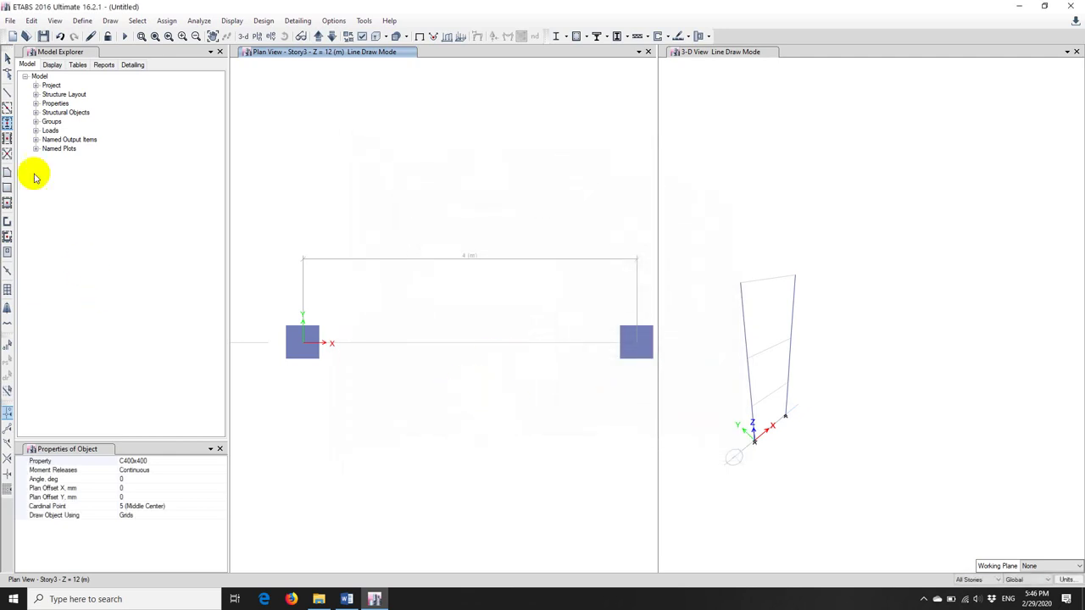
Quick-draw a B30x40 beam along the grid line between the two columns in the plan view, applied to all stories.
click(7, 108)
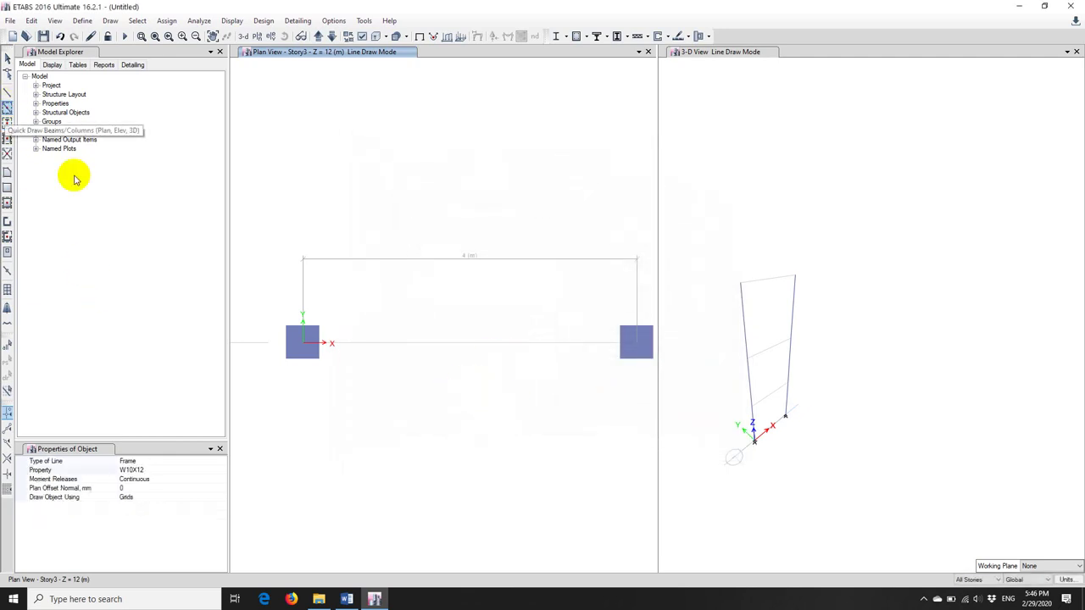
click(176, 460)
click(220, 462)
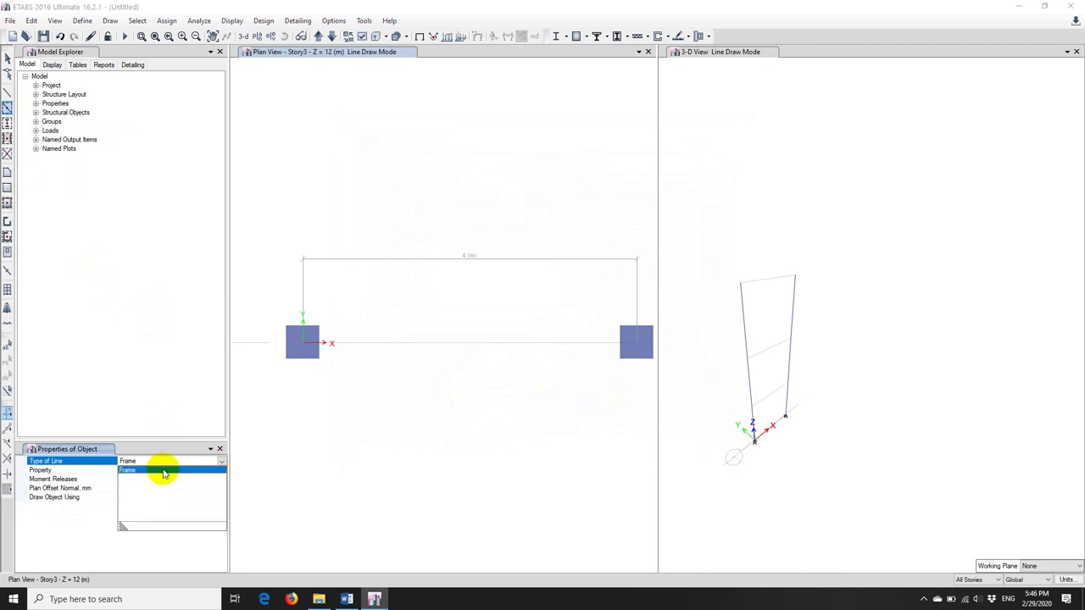
click(217, 460)
click(200, 468)
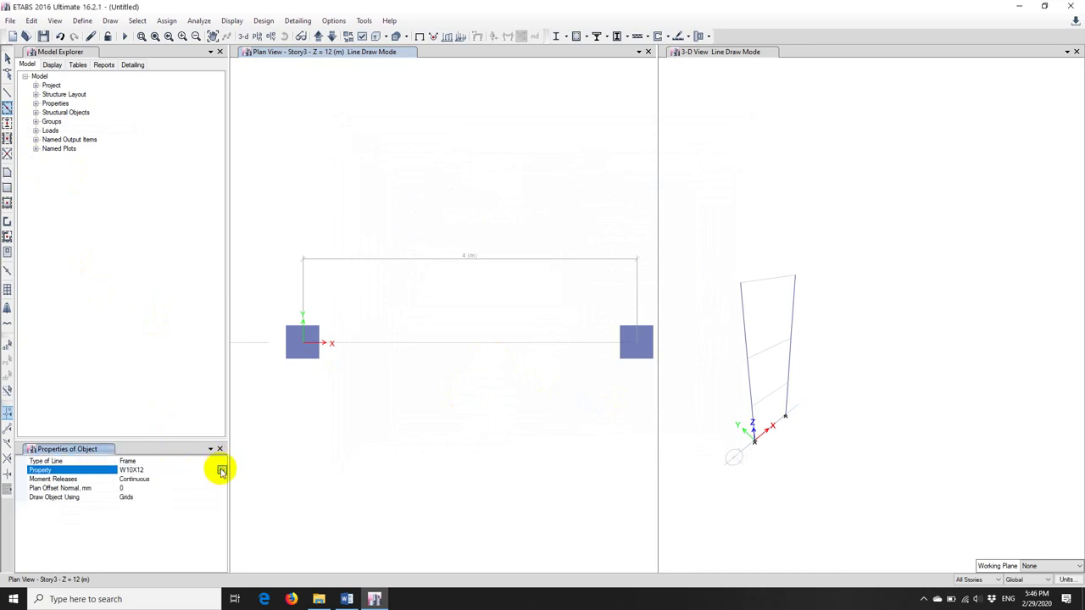
click(221, 470)
click(146, 479)
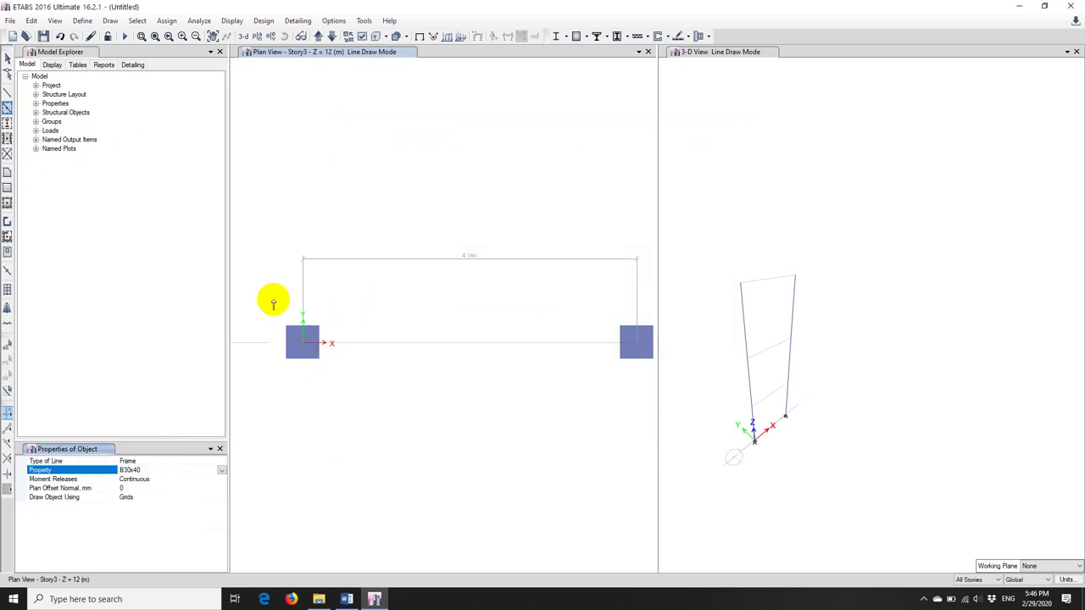
drag(466, 380, 367, 310)
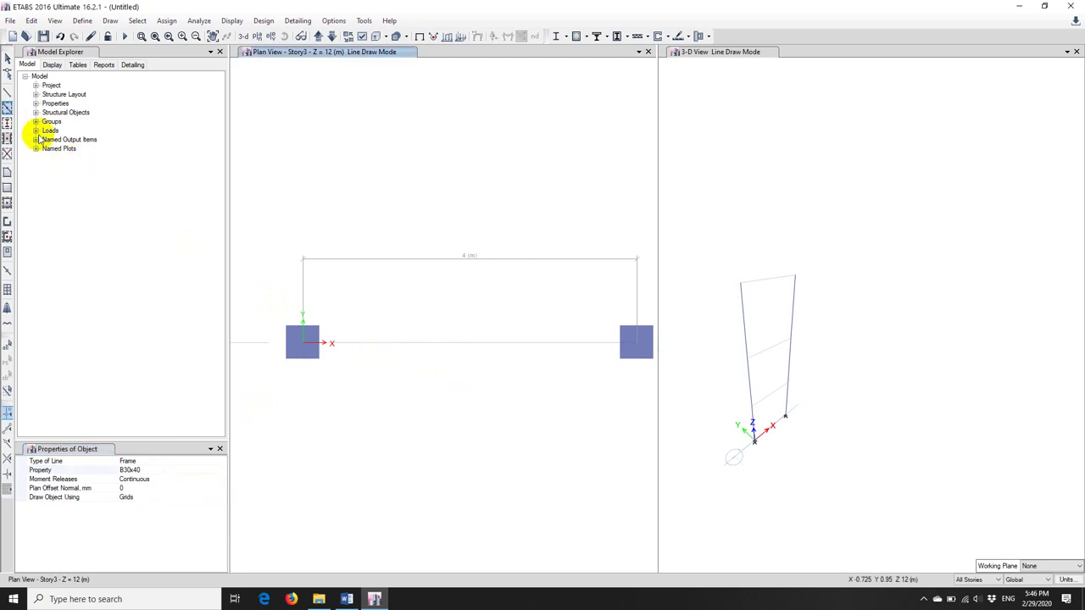
click(336, 342)
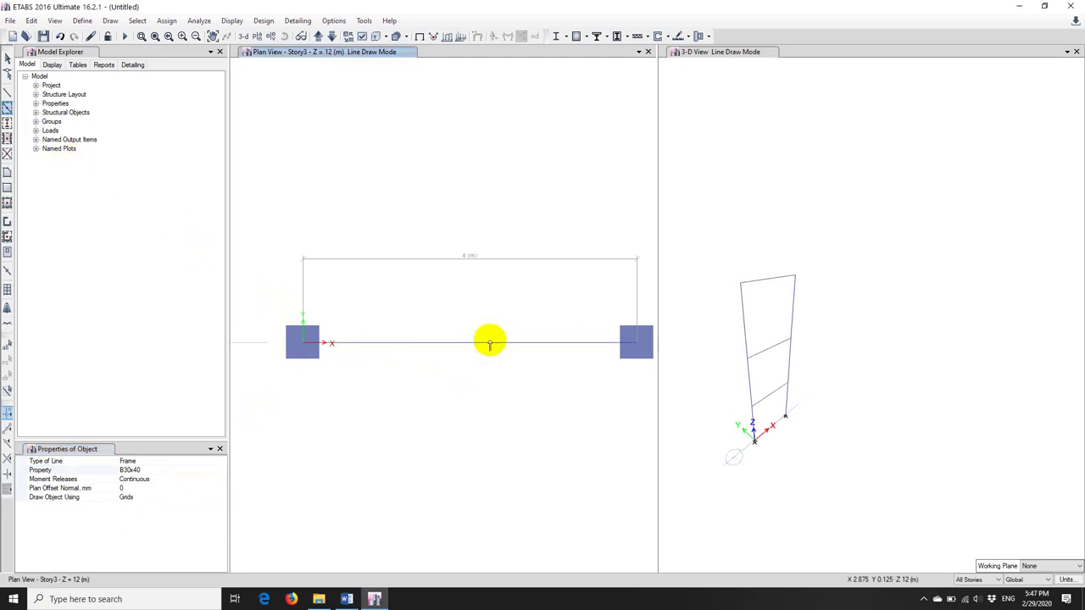
Display the frame members as extruded shapes in both the plan view and the 3-D view.
scroll(782, 370, down, 3)
scroll(794, 375, up, 5)
scroll(794, 379, down, 3)
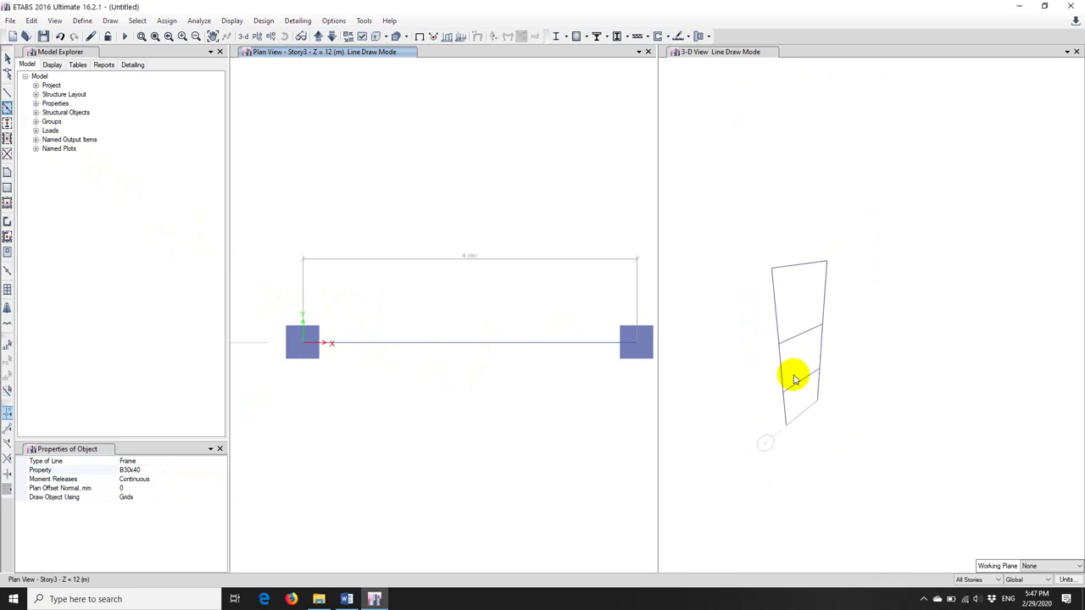
click(395, 36)
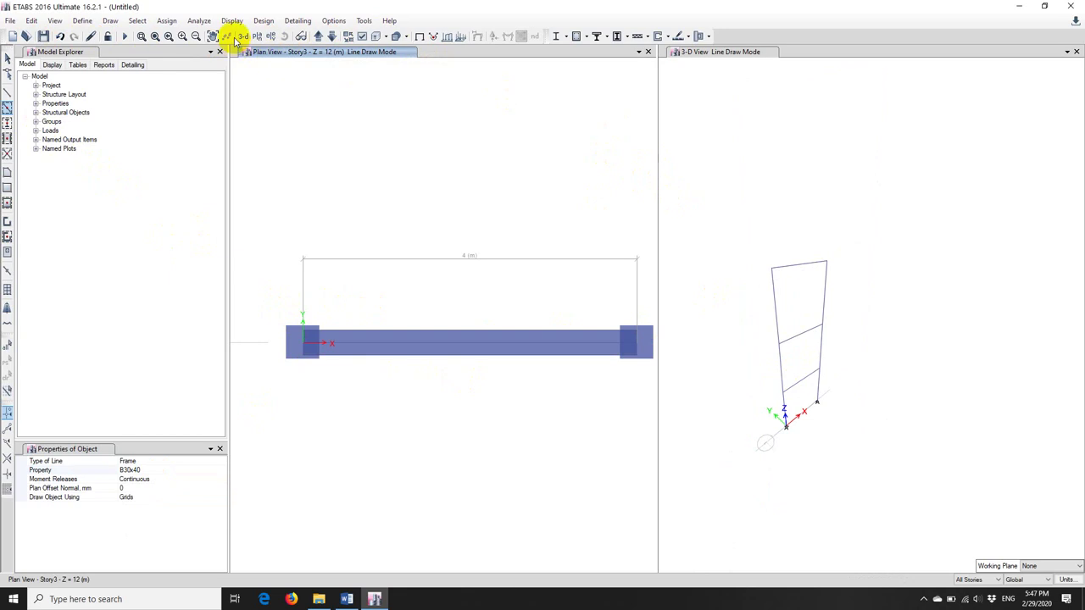
click(725, 145)
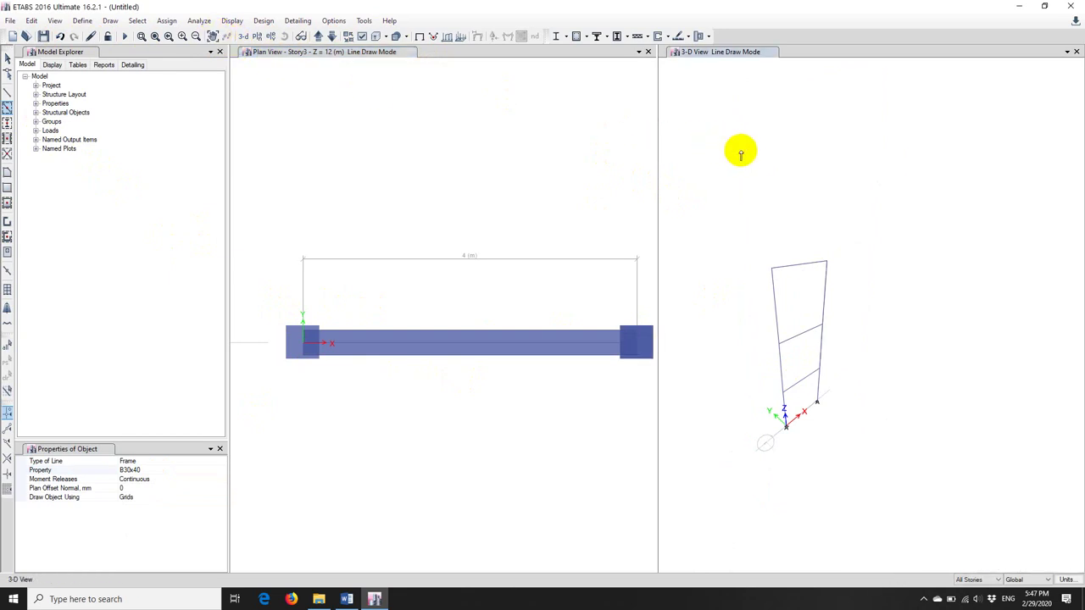
click(376, 38)
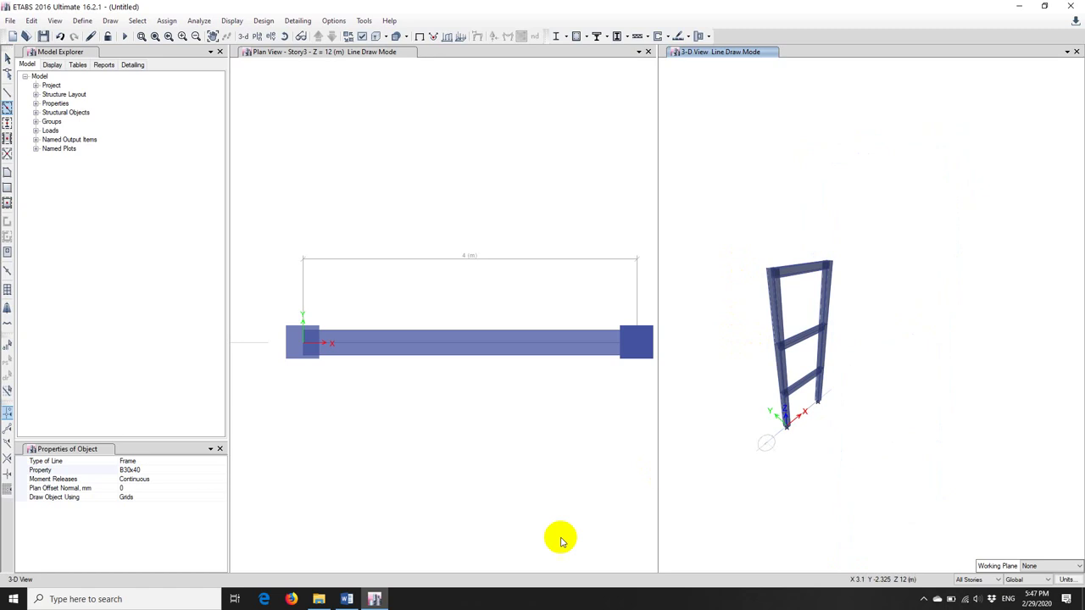
Check the exercise's beam and wind loads in the Word document 9. SLENDER COLUMN - Rev 02.docx and return to ETABS.
click(349, 598)
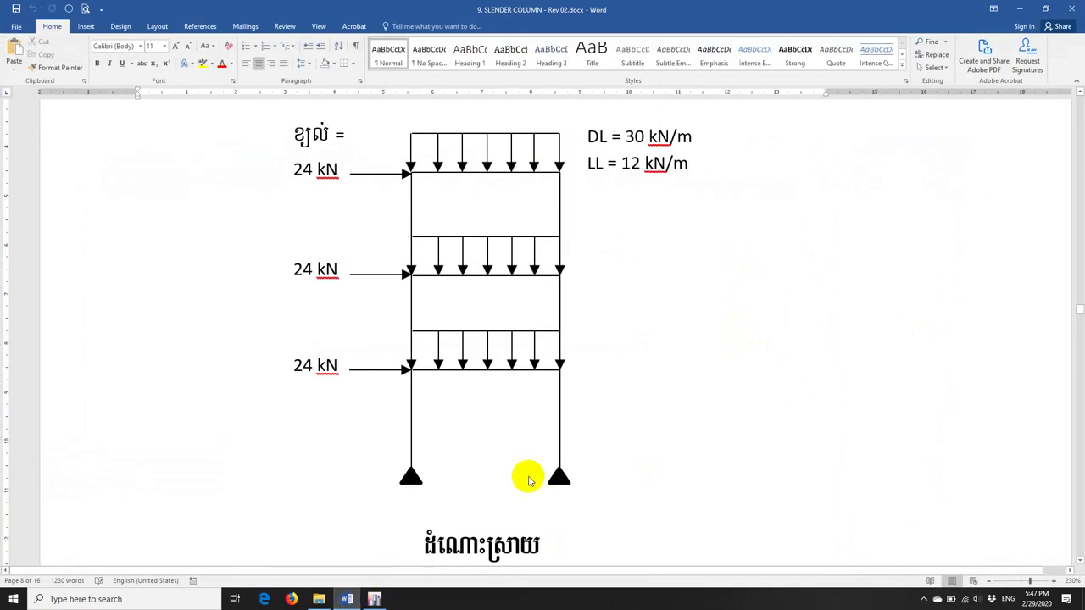
scroll(576, 424, up, 3)
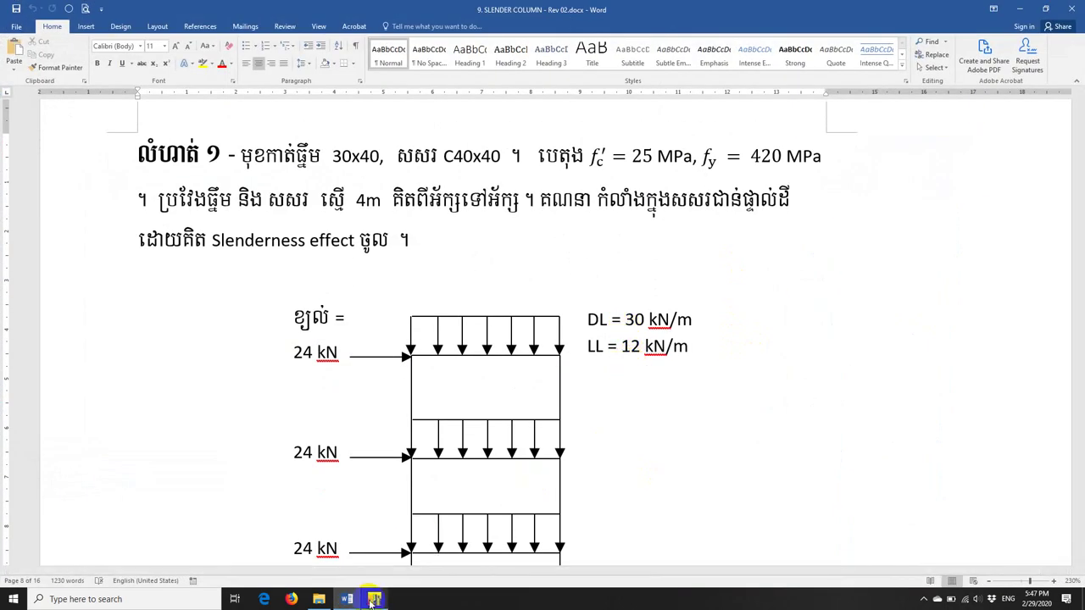
mouse_move(370, 603)
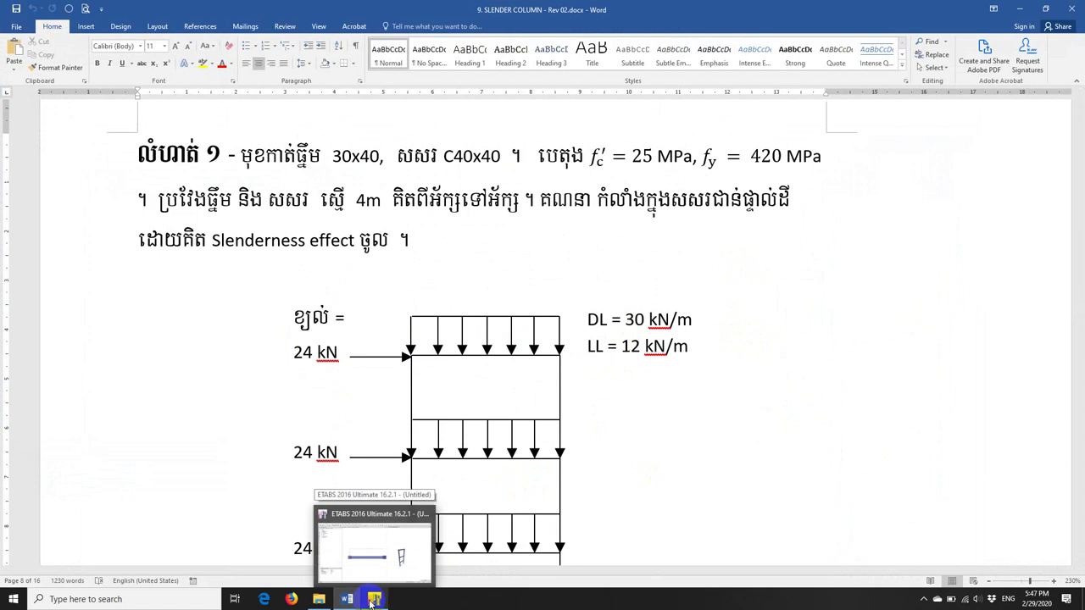
click(372, 601)
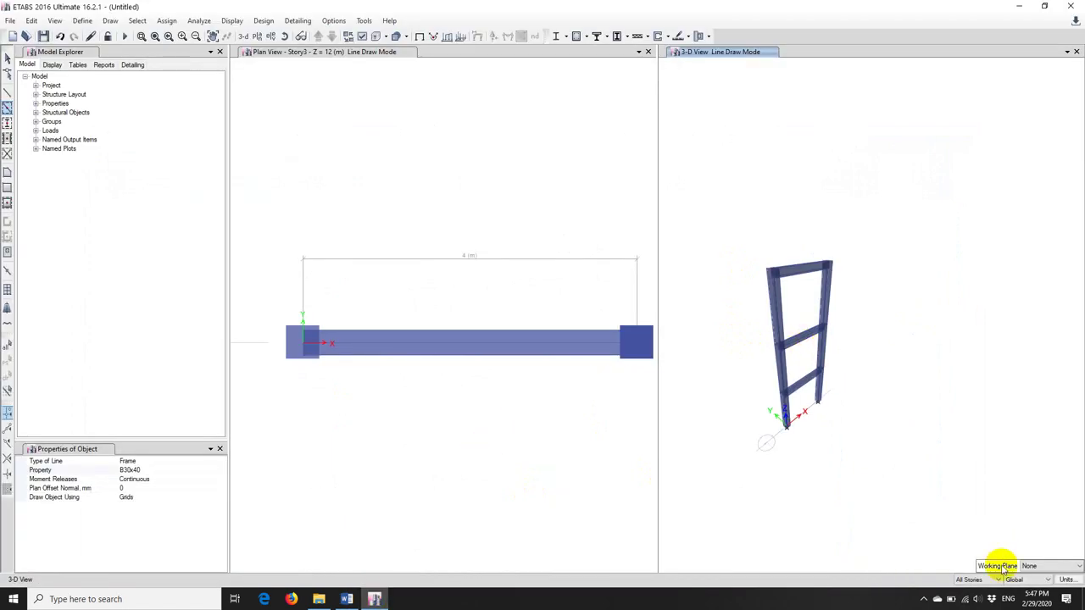
Set the story scope to One Story, leave line drawing and select the beams of all three stories in the 3-D view.
click(999, 579)
click(976, 594)
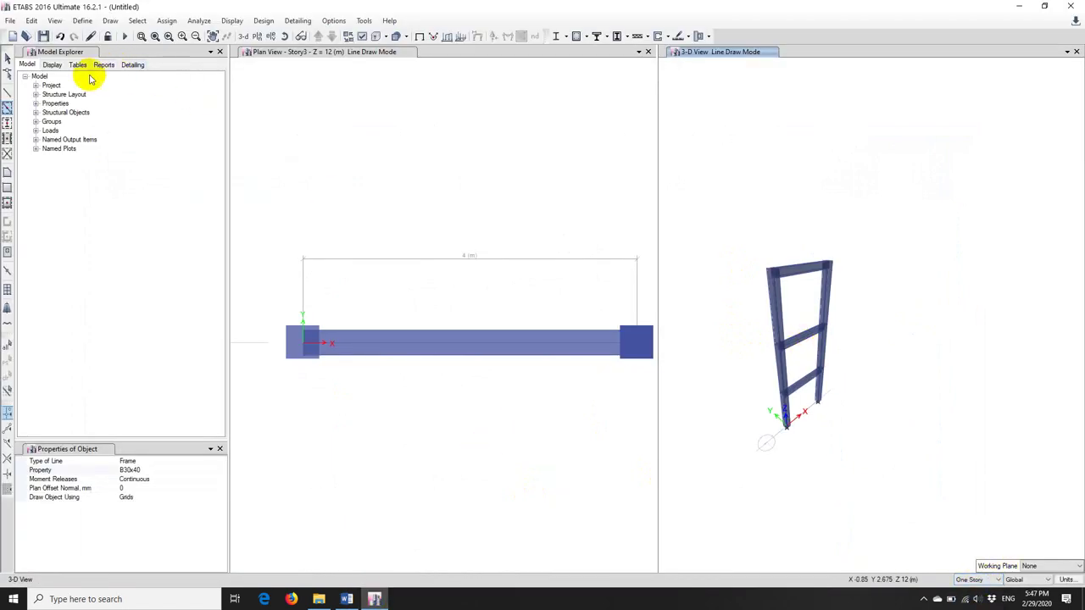
click(7, 58)
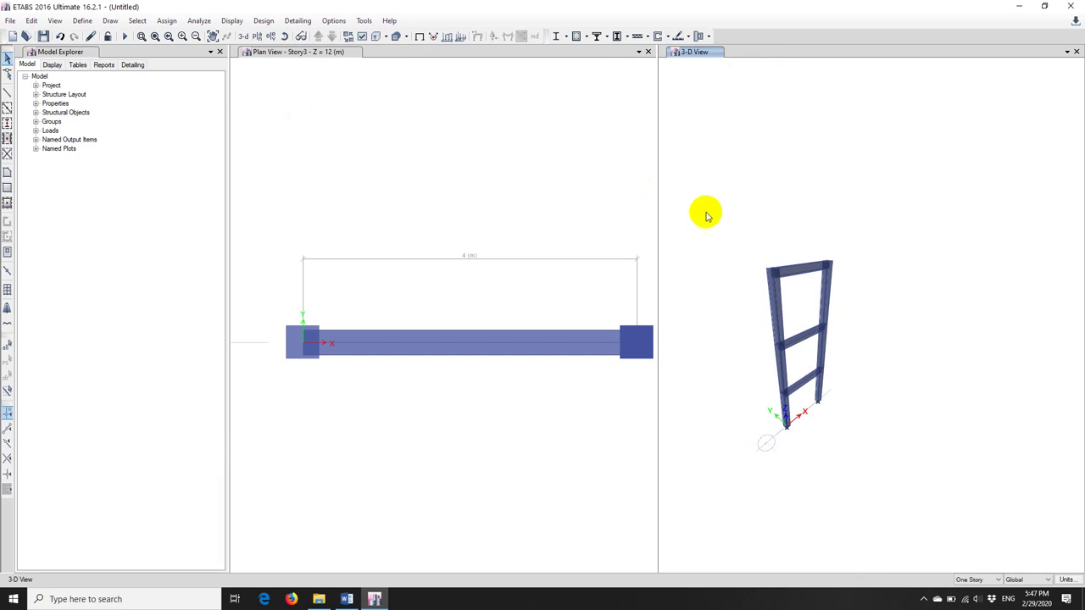
click(803, 289)
scroll(799, 330, up, 3)
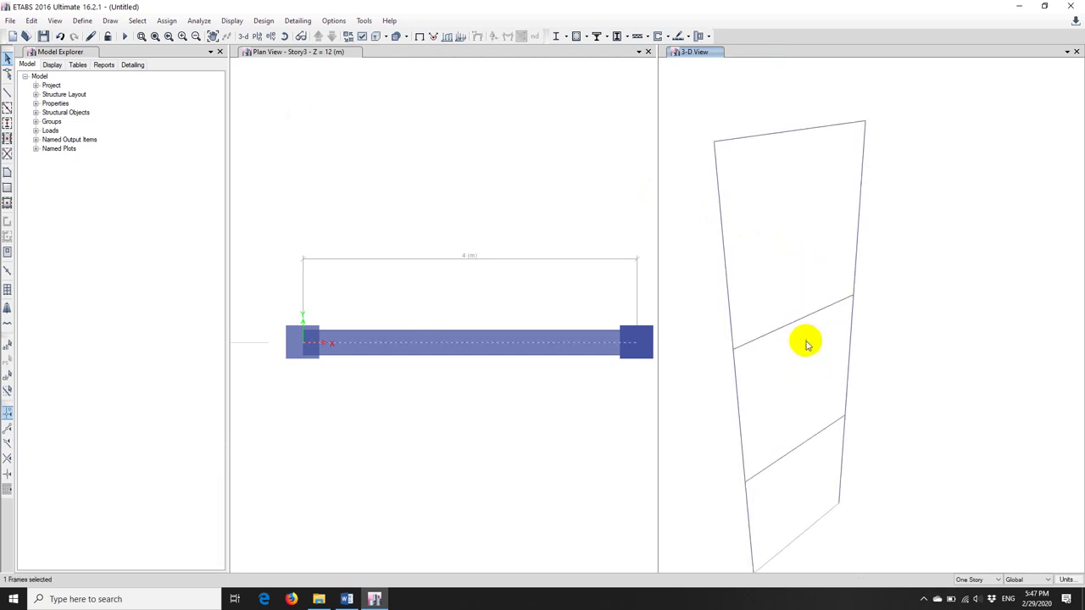
click(796, 458)
scroll(793, 428, down, 3)
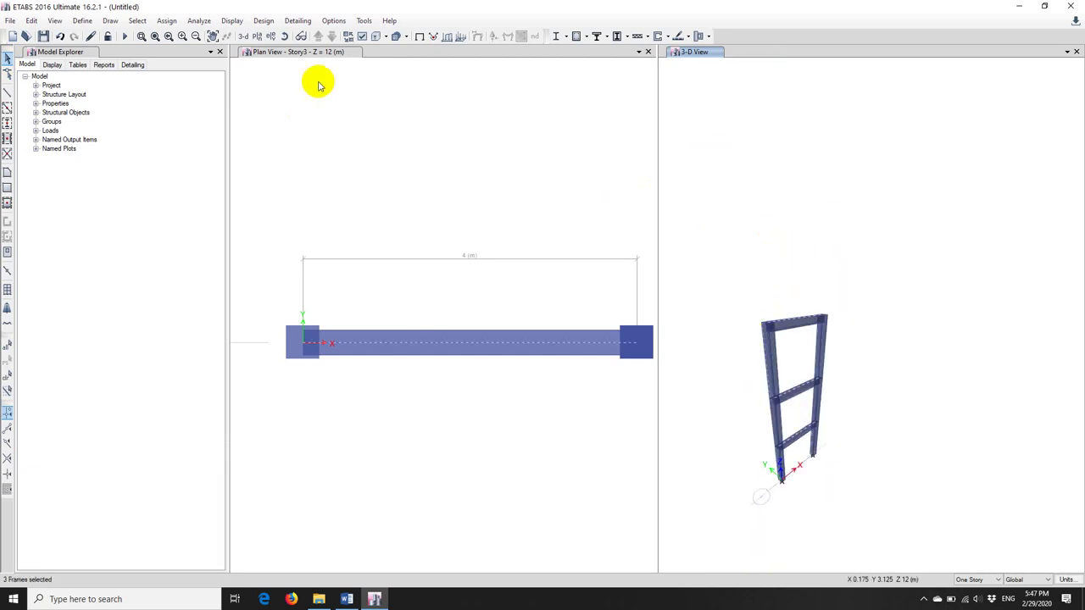
Assign a uniform distributed gravity load of 30 kN/m in the Dead pattern to the three selected beams.
click(166, 20)
mouse_move(210, 51)
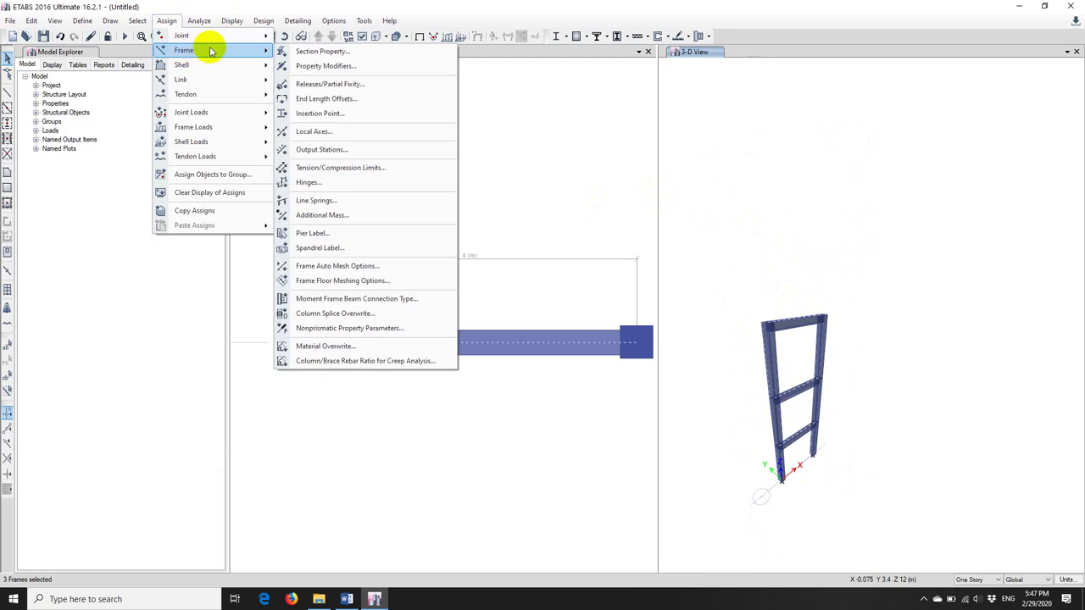
mouse_move(212, 127)
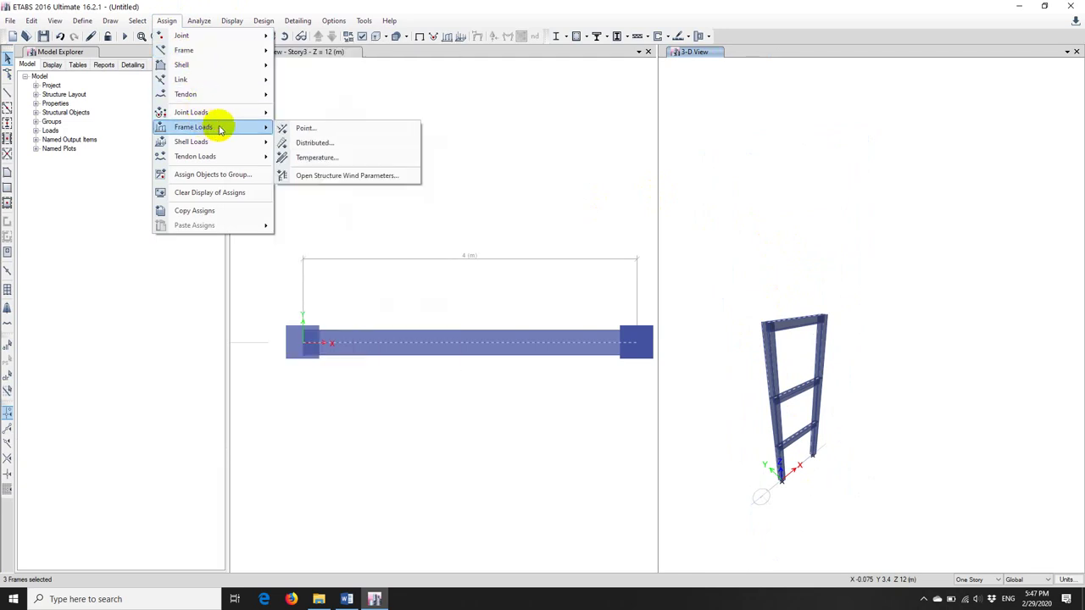
click(334, 142)
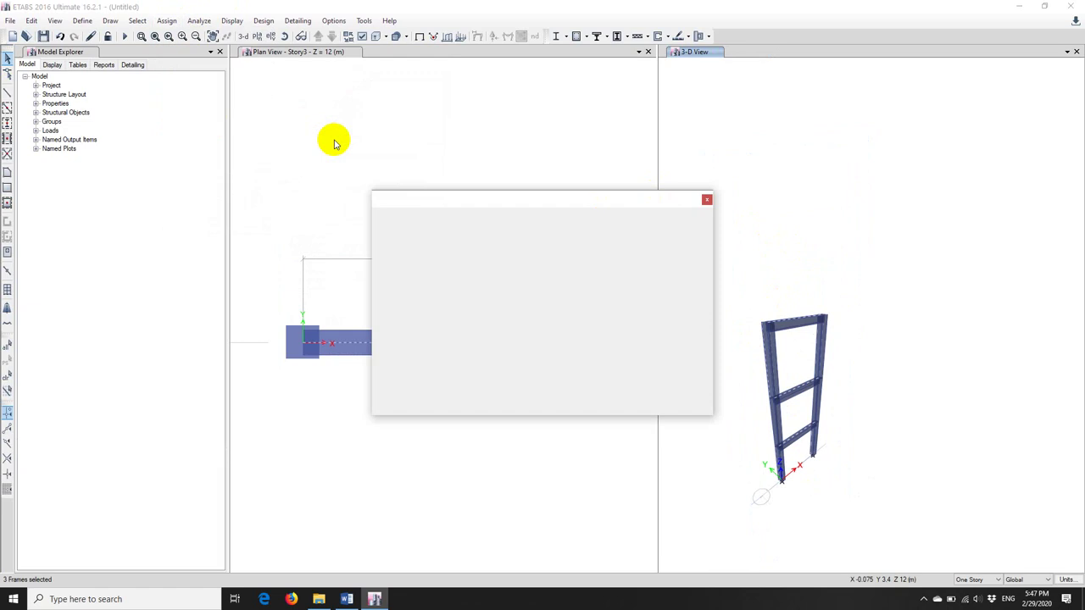
click(573, 235)
click(572, 245)
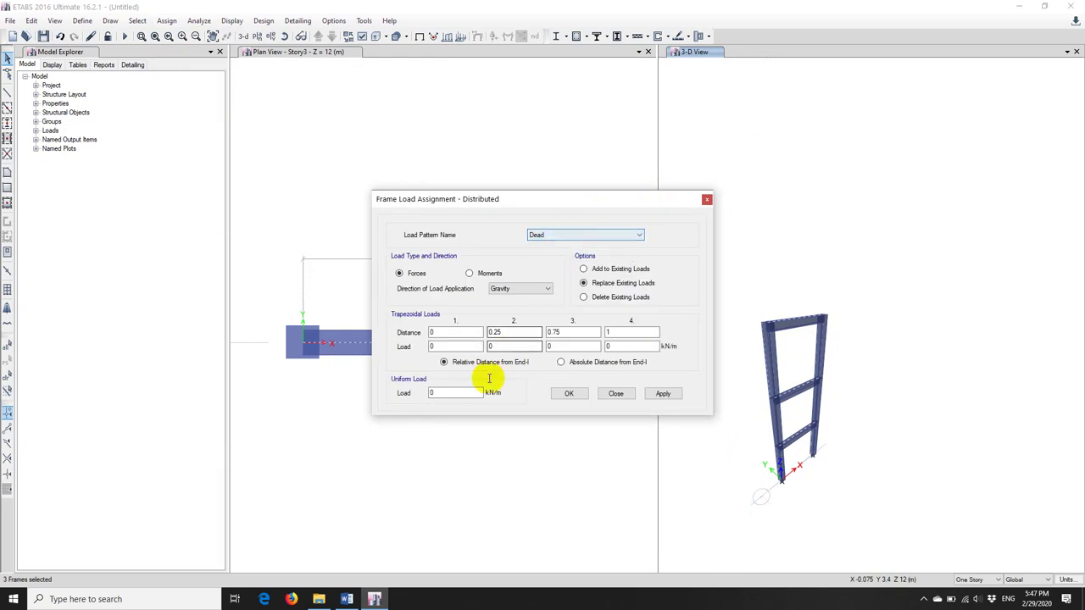
double_click(449, 393)
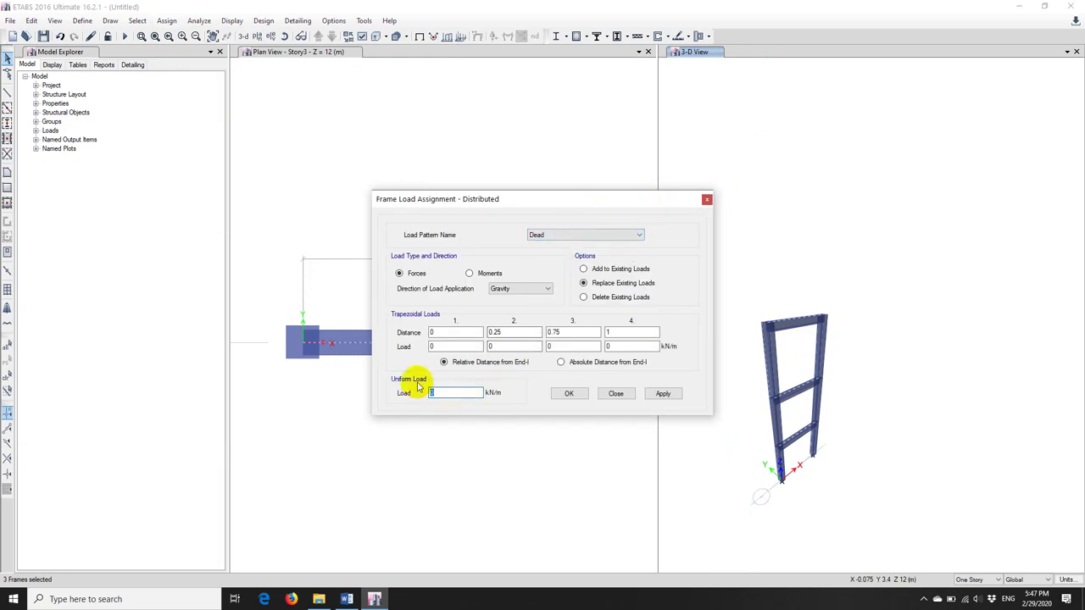
click(662, 394)
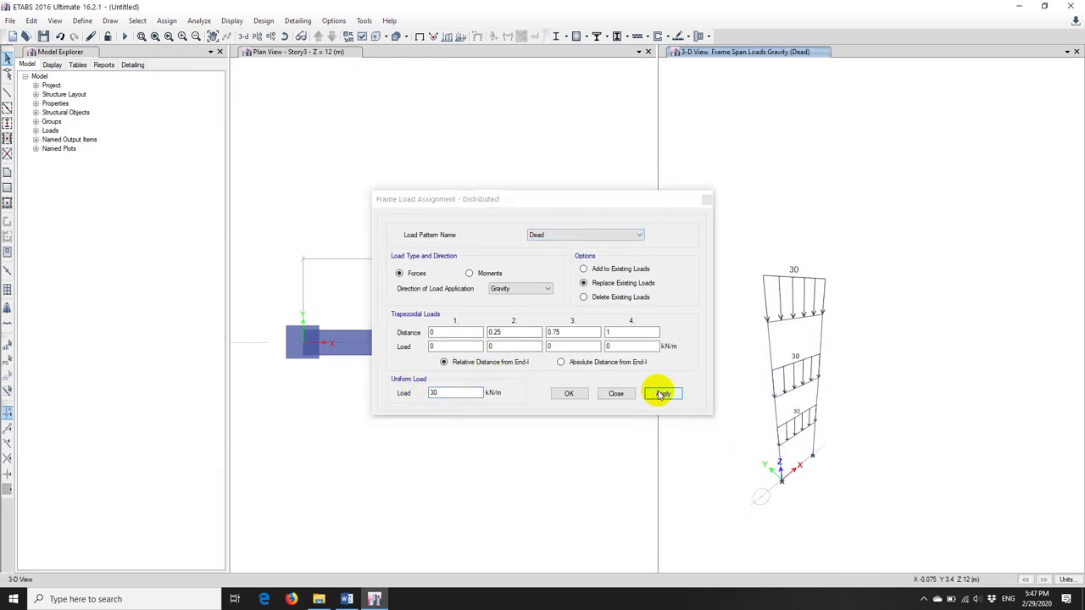
Reselect the three beams, apply a uniform gravity load of 12 kN/m in the Live pattern and close the load assignment.
click(789, 380)
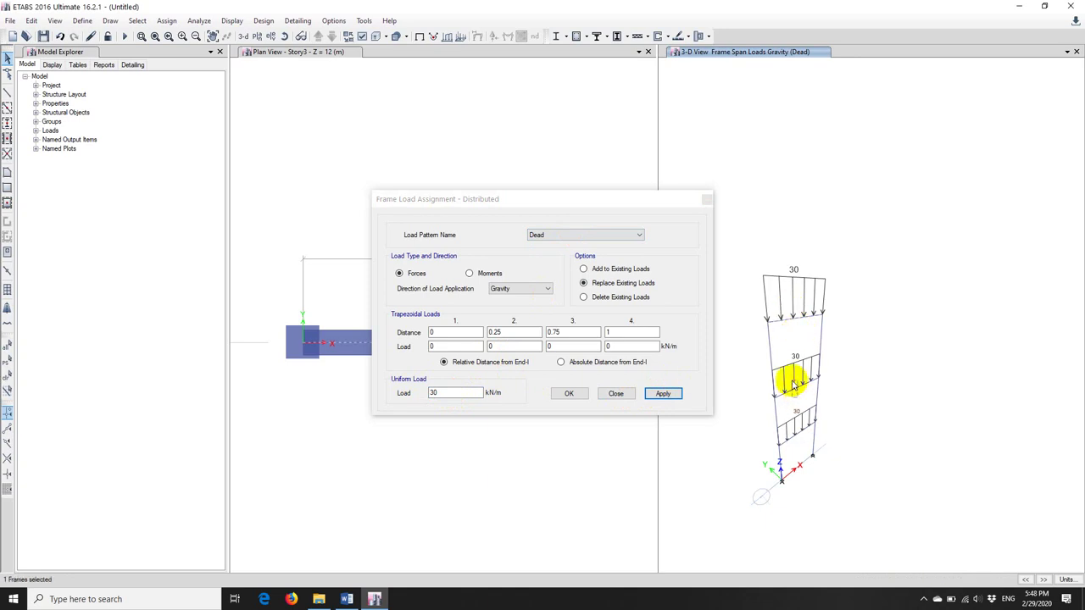
click(798, 443)
click(616, 238)
click(568, 246)
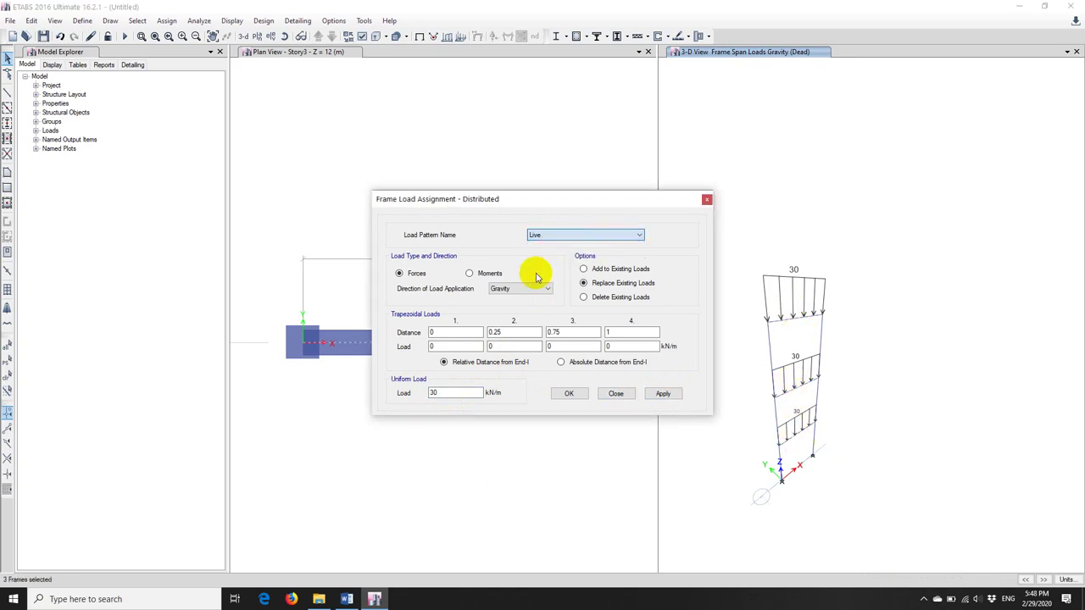
click(451, 393)
drag(451, 392, 406, 390)
text(12)
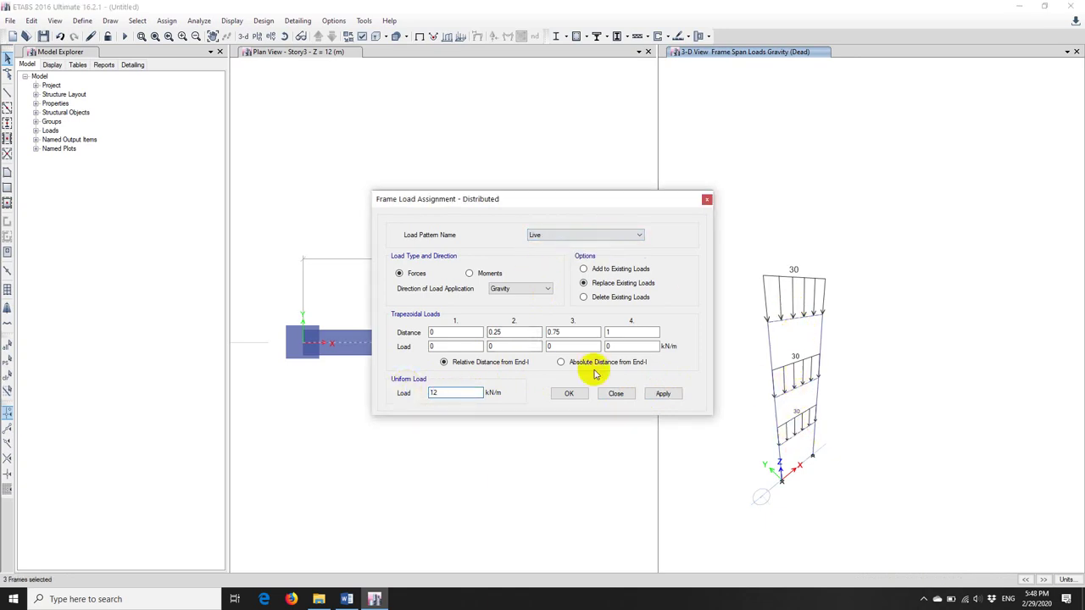
click(663, 393)
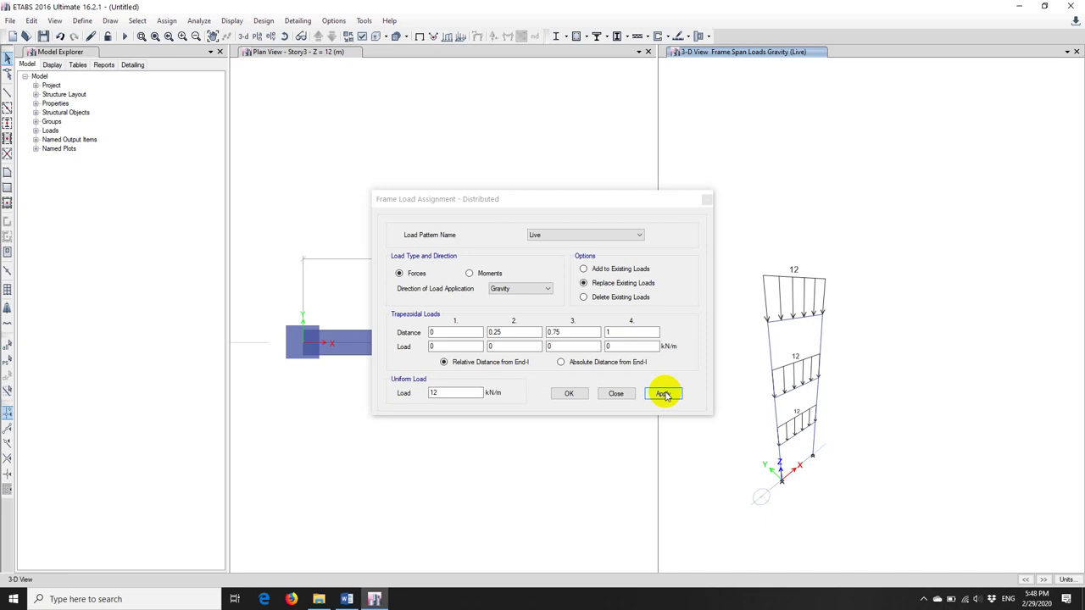
click(706, 198)
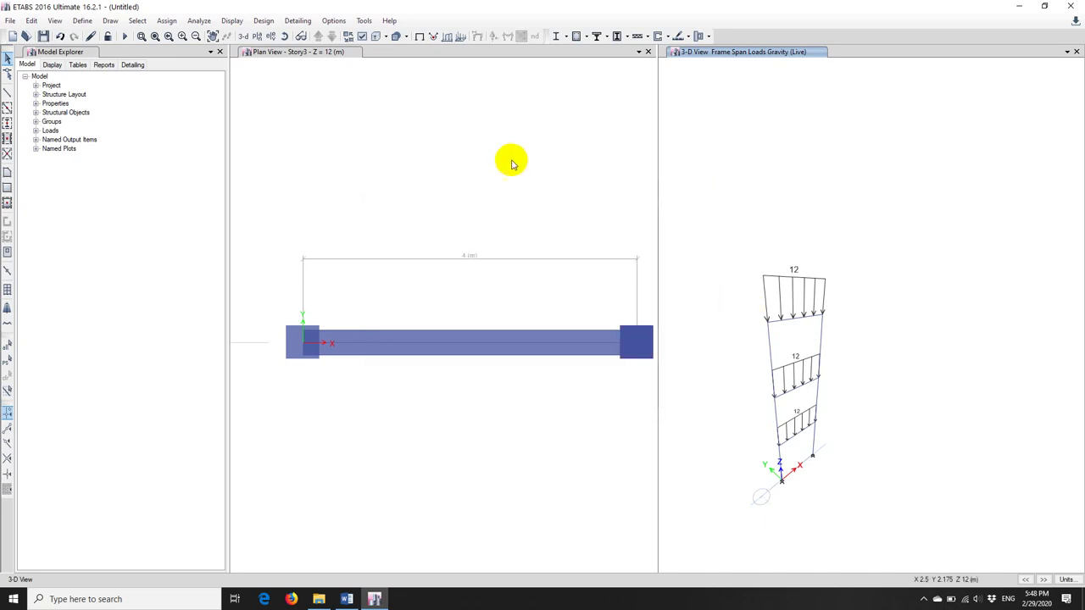
Add a new load pattern named Wind with type Wind to the load pattern definitions.
click(81, 20)
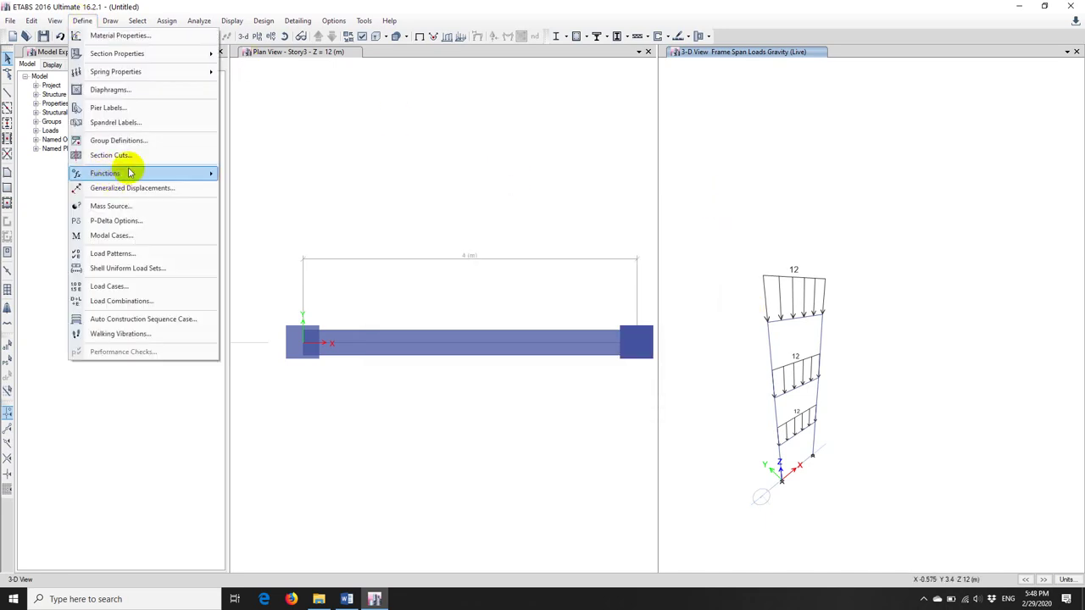
click(140, 254)
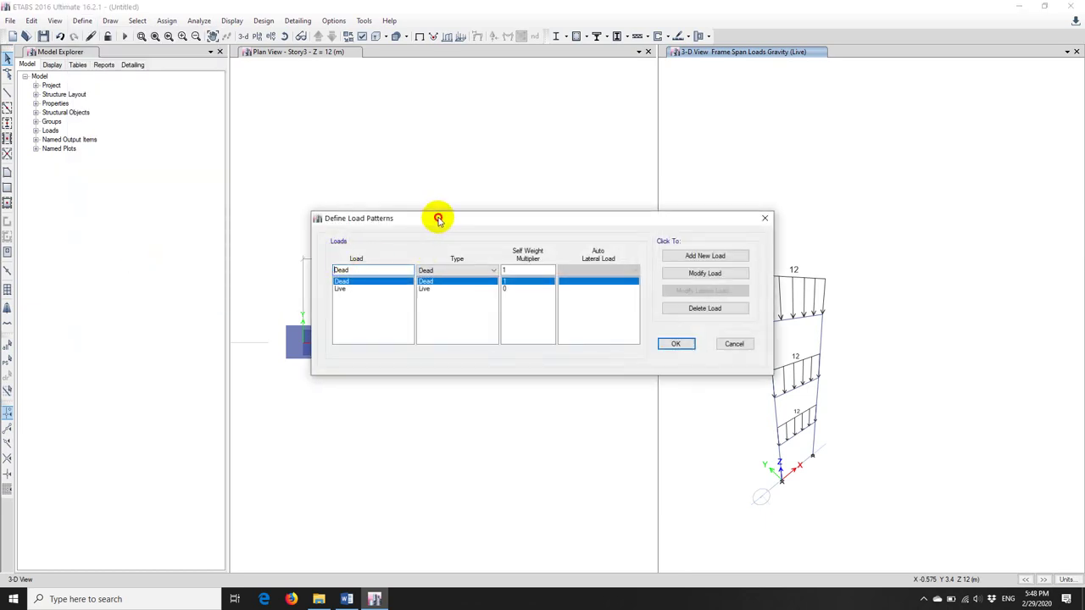
drag(436, 217, 415, 187)
click(410, 240)
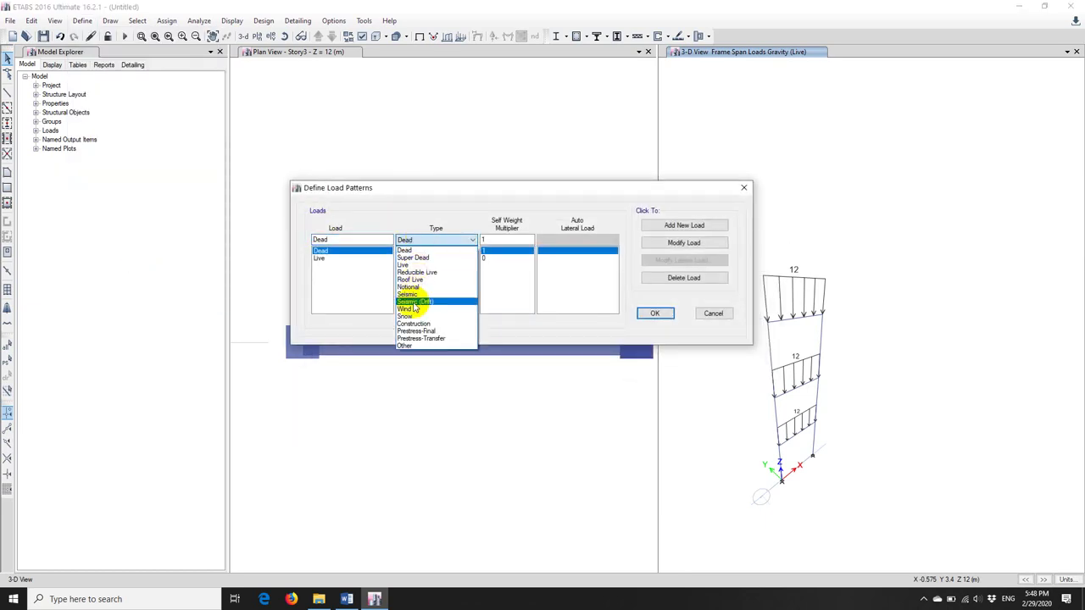
click(401, 301)
drag(339, 240, 305, 242)
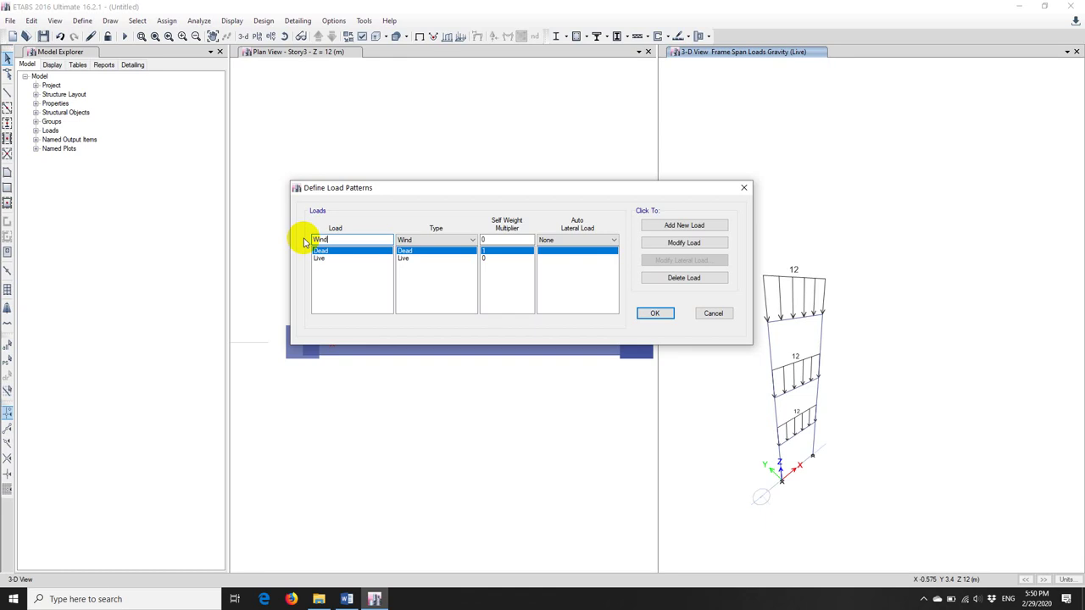
click(681, 226)
Set the Dead load pattern's self-weight multiplier to 0, check the Live and Wind patterns, and accept the load pattern definitions.
click(325, 251)
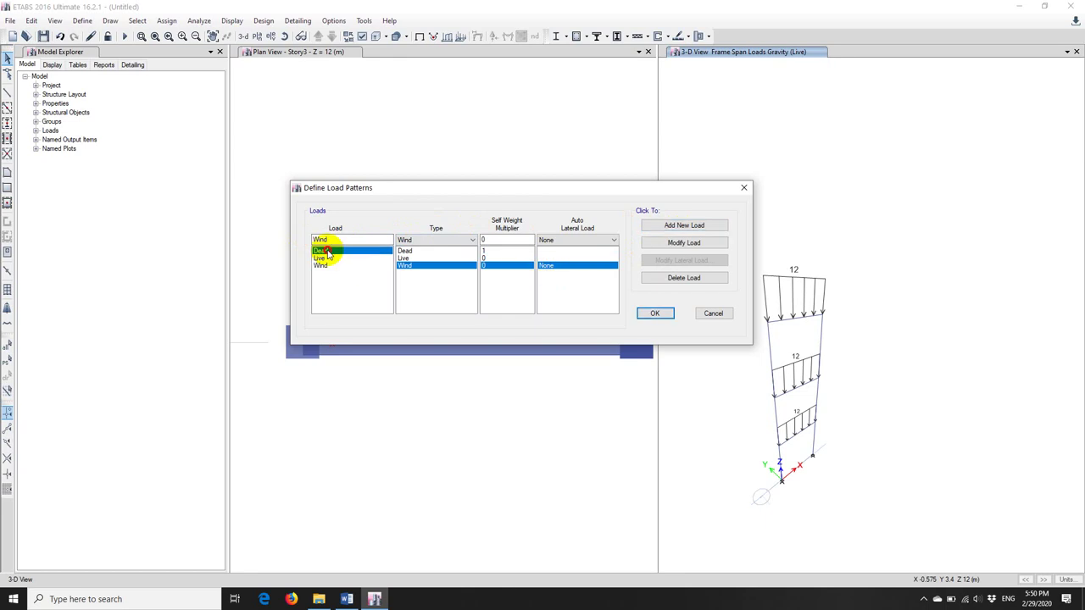
double_click(485, 239)
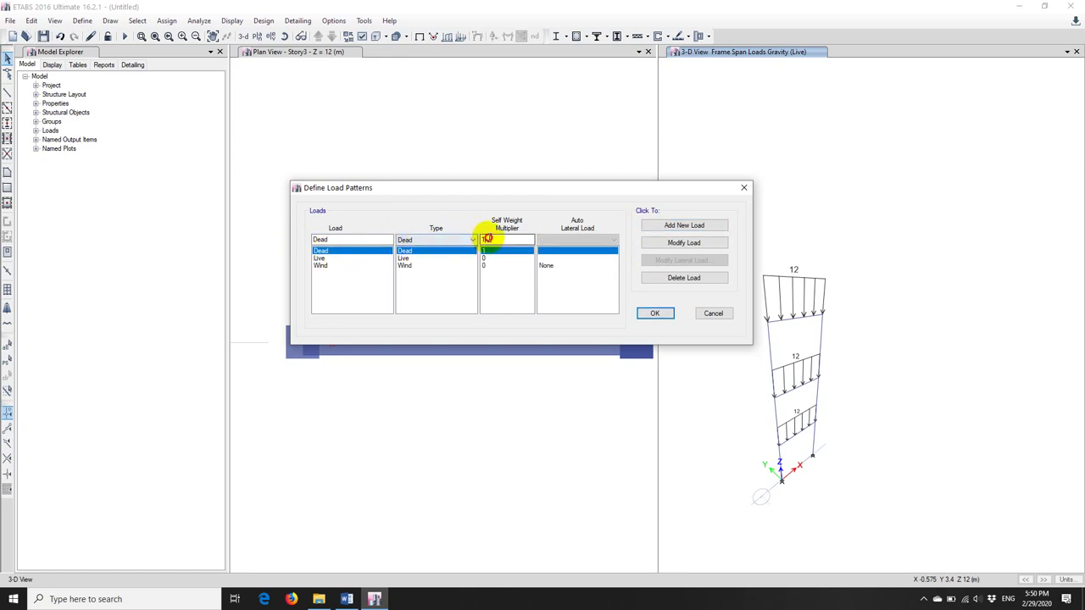
text(0)
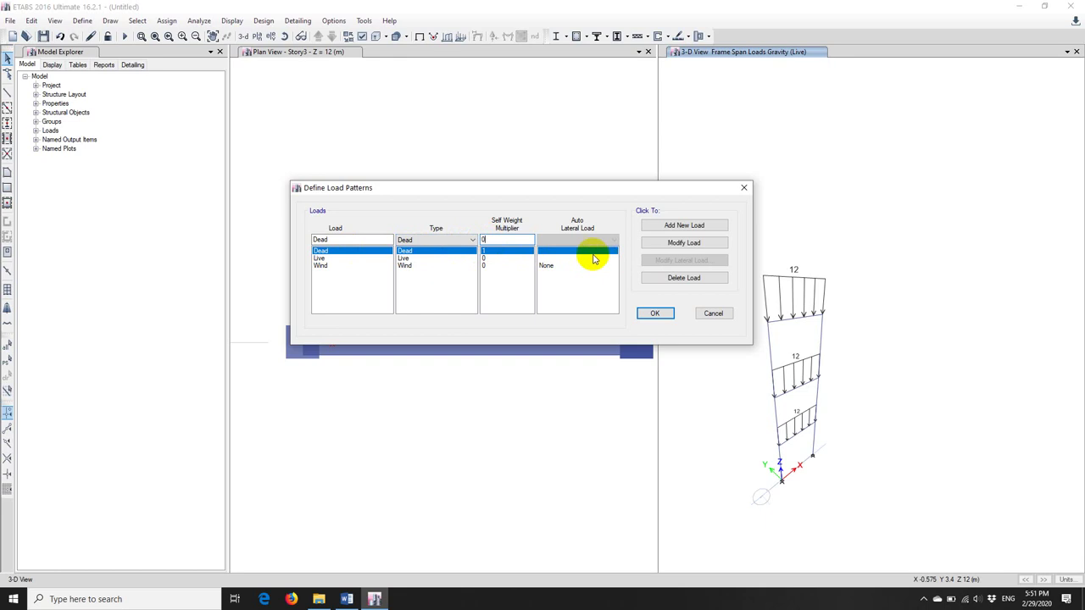
click(685, 242)
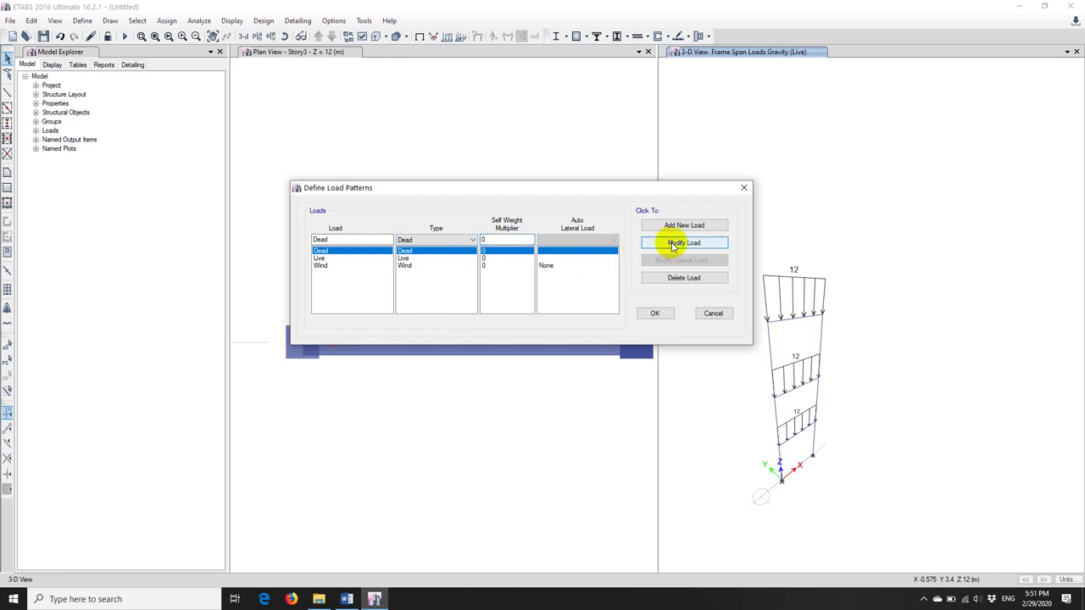
click(489, 258)
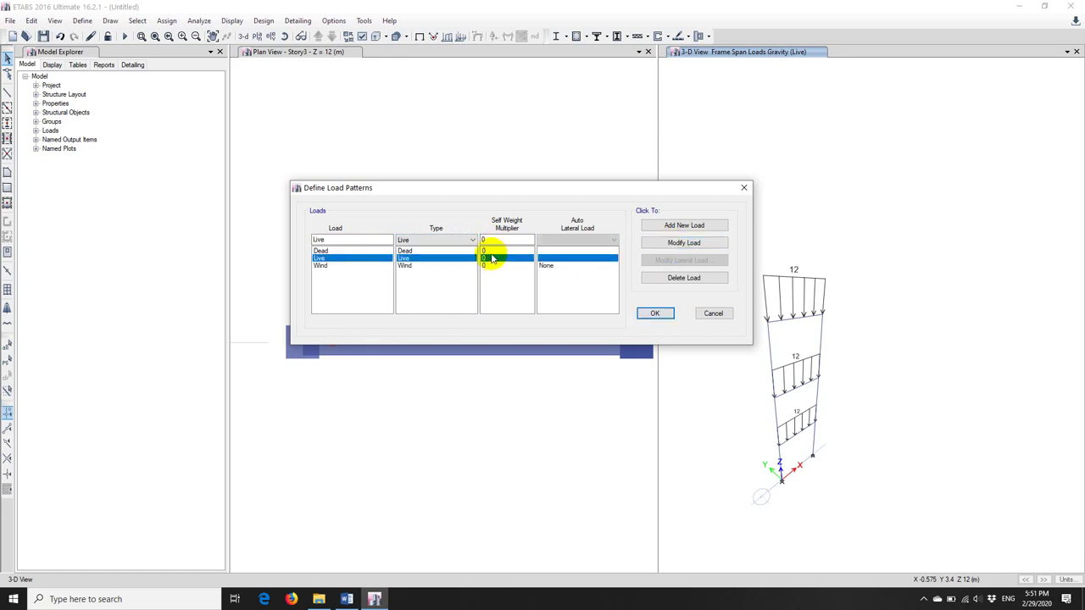
click(490, 266)
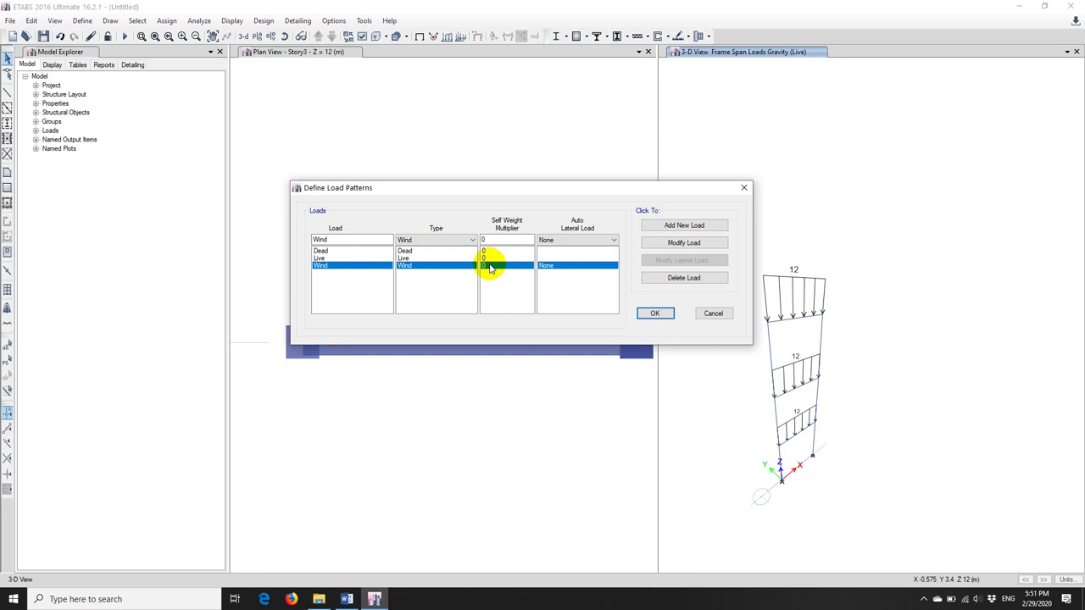
click(652, 313)
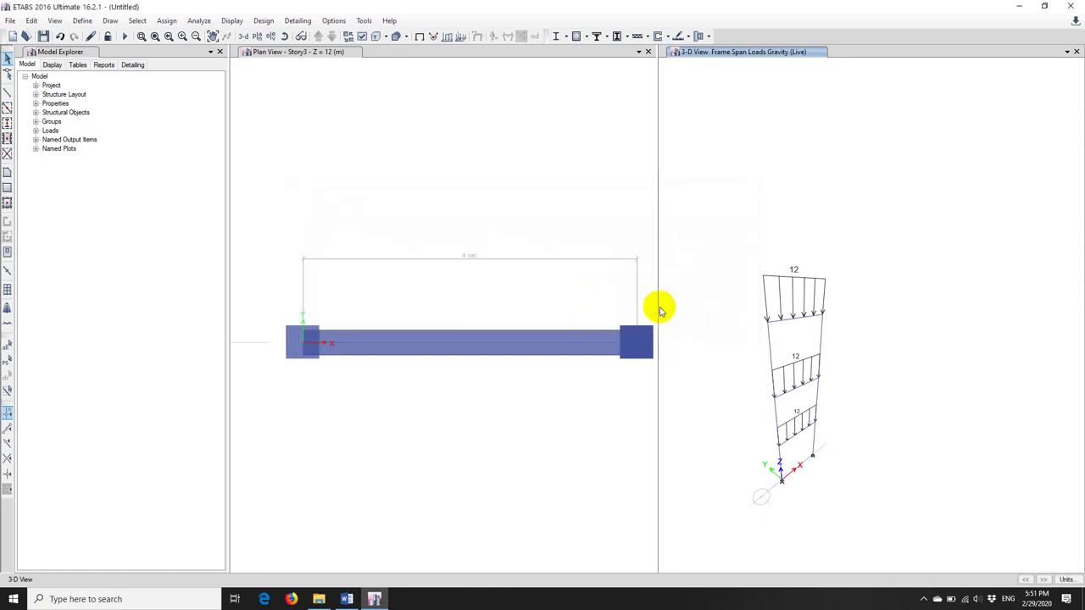
Select the three story-level joints on the column at the X origin and assign a 24 kN global X force in the Wind pattern.
click(765, 319)
click(772, 393)
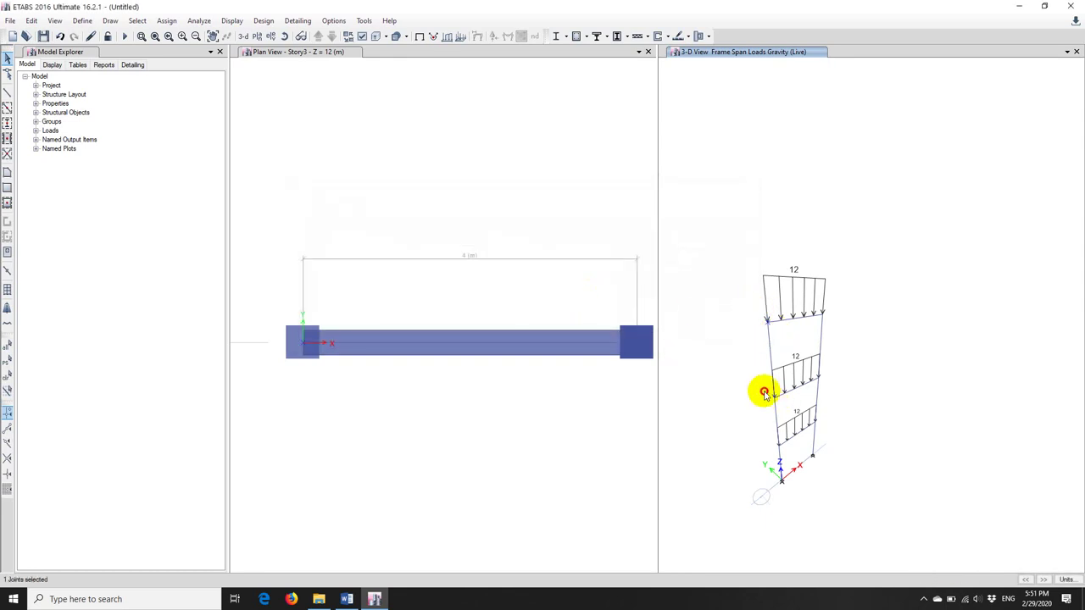
click(779, 449)
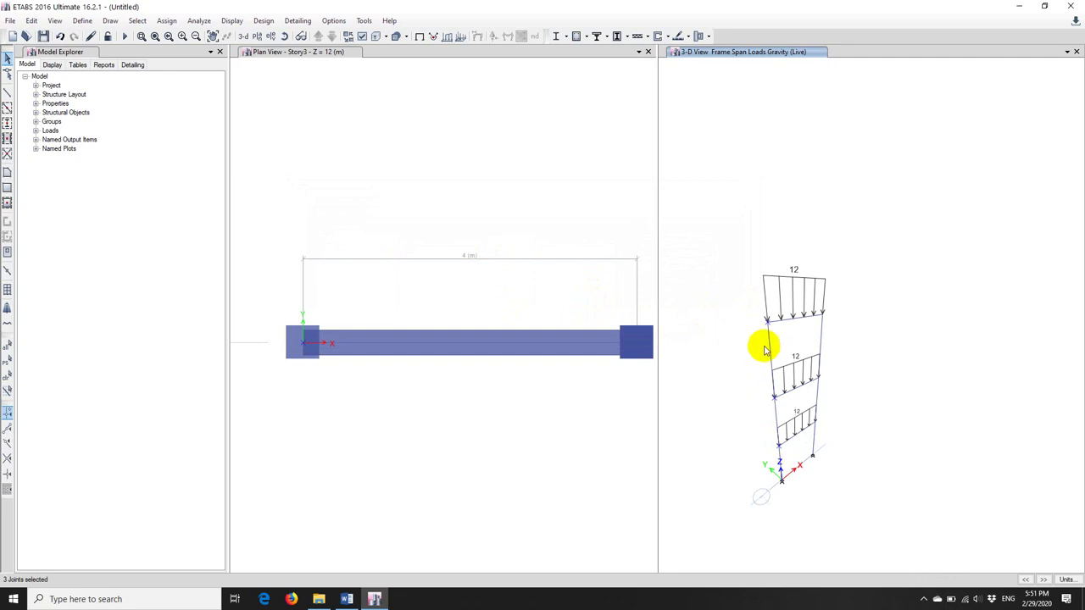
click(167, 20)
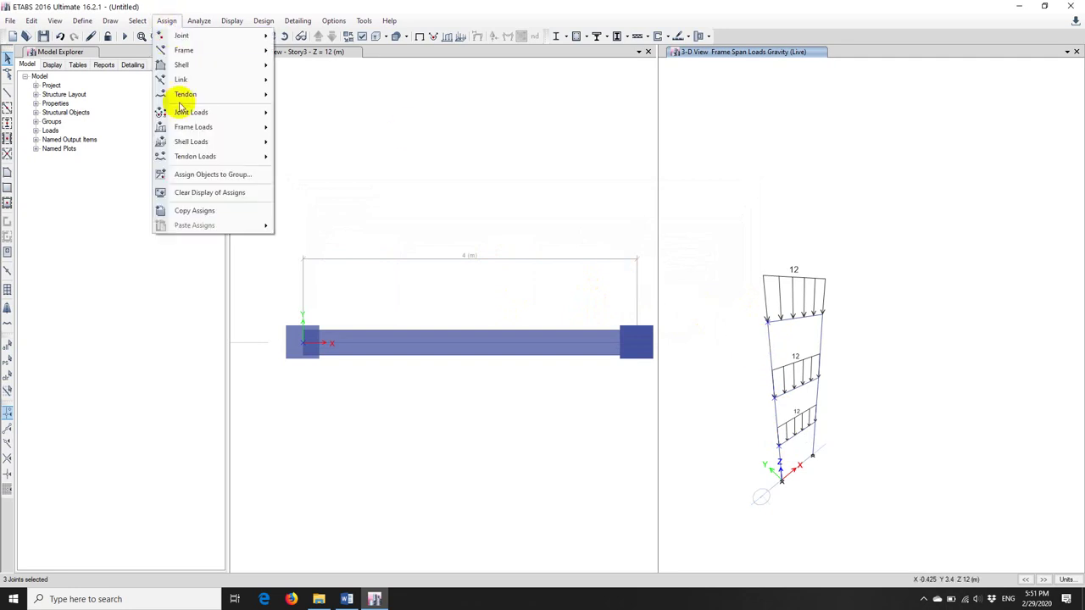
mouse_move(194, 110)
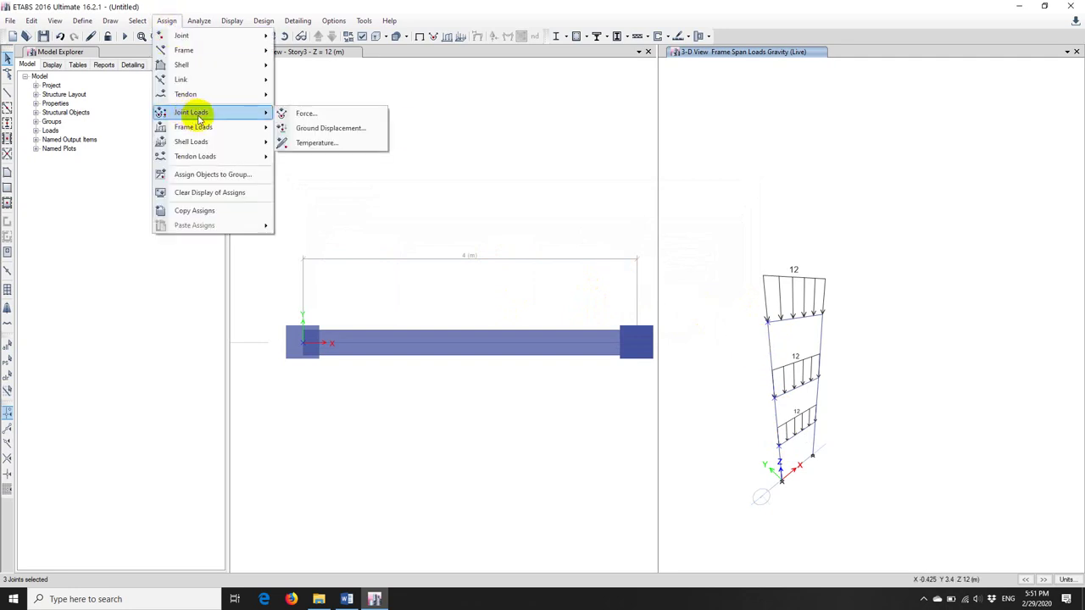
click(329, 117)
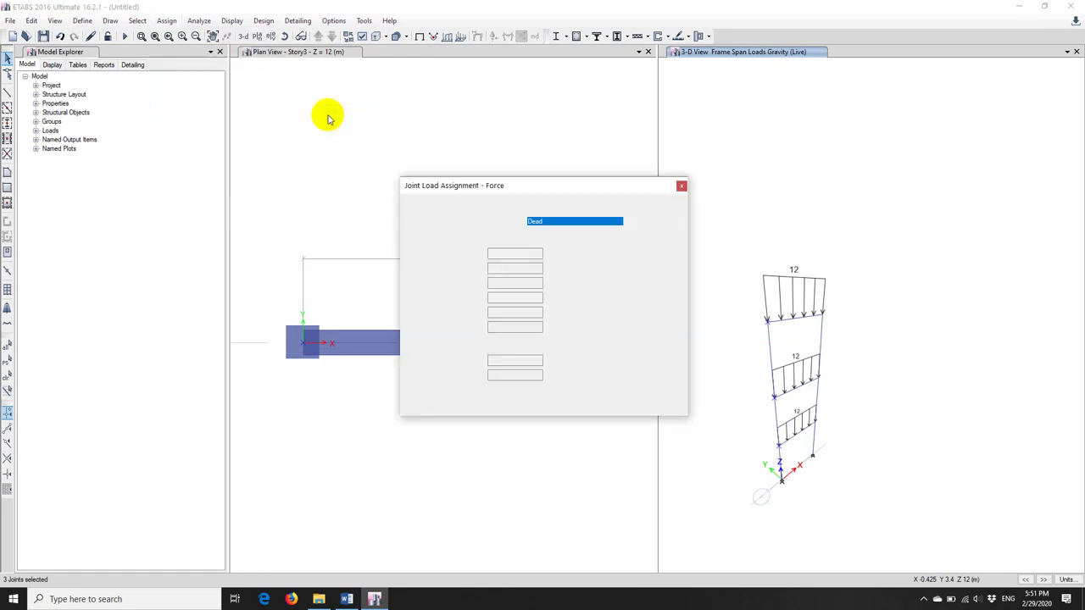
click(531, 226)
click(552, 223)
click(552, 224)
click(536, 247)
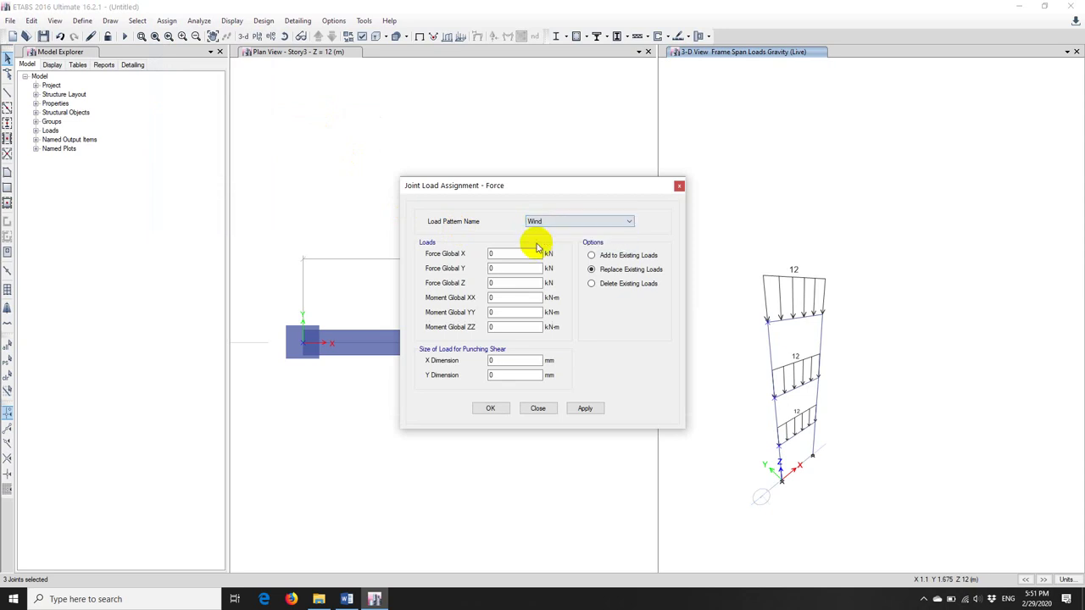
drag(496, 253, 473, 253)
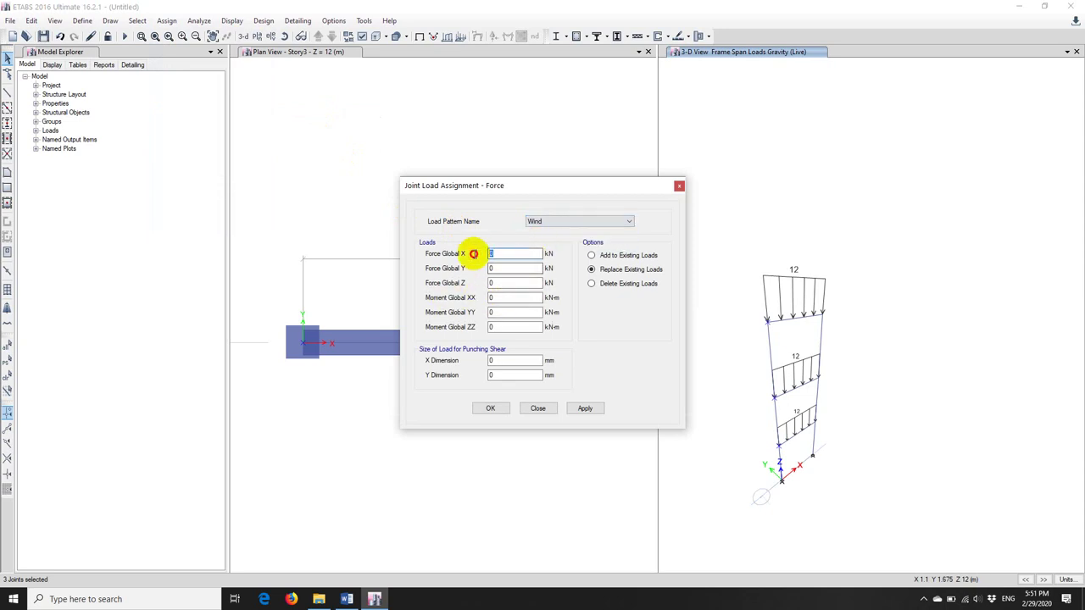
text(24)
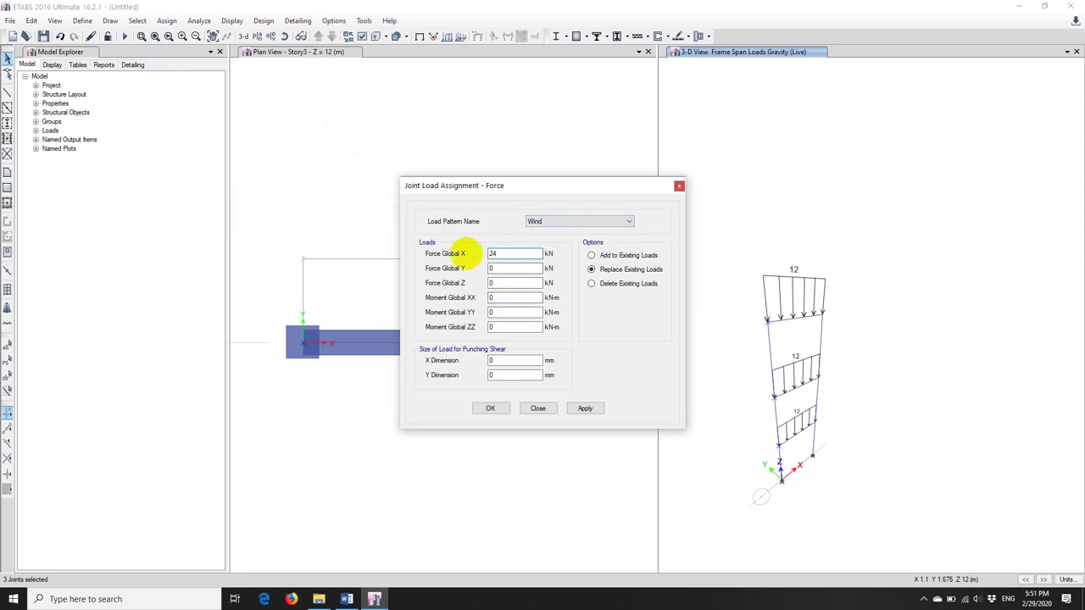
click(585, 408)
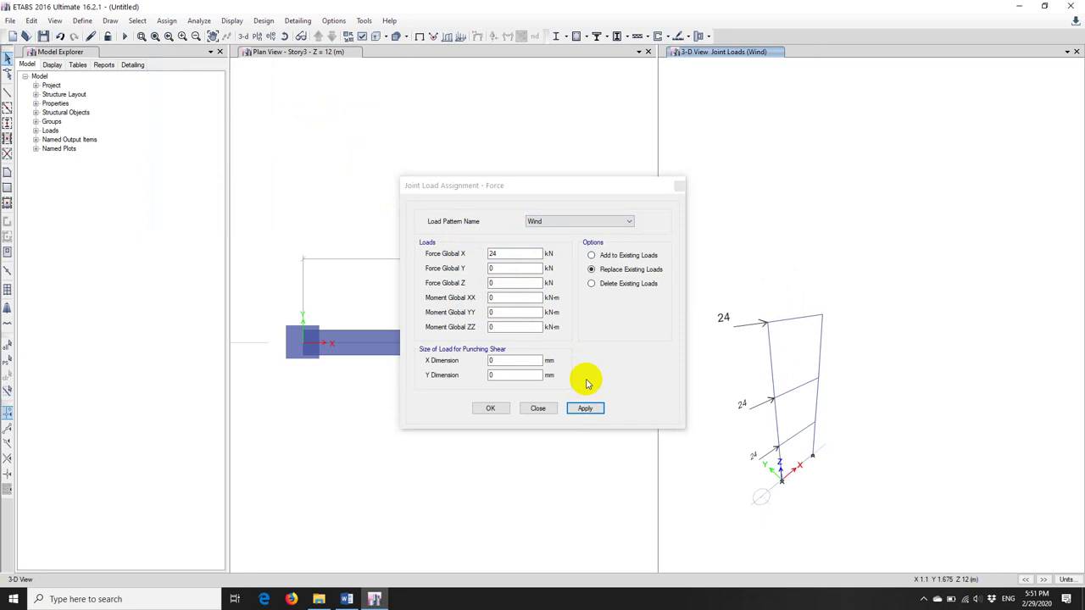
click(538, 408)
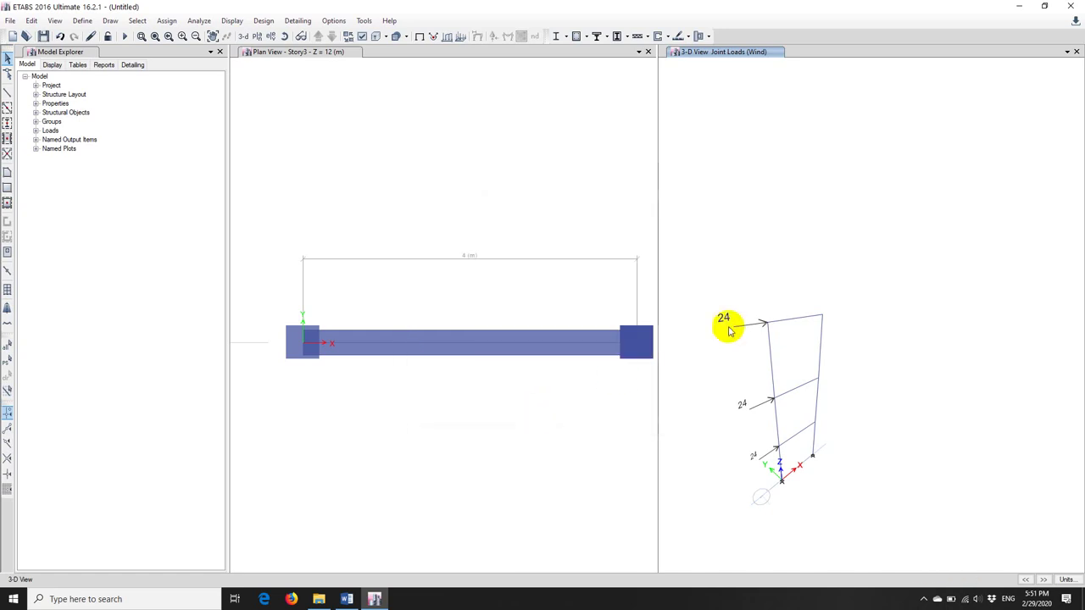
click(285, 36)
drag(793, 280, 826, 294)
middle_drag(777, 428, 835, 339)
scroll(836, 283, up, 3)
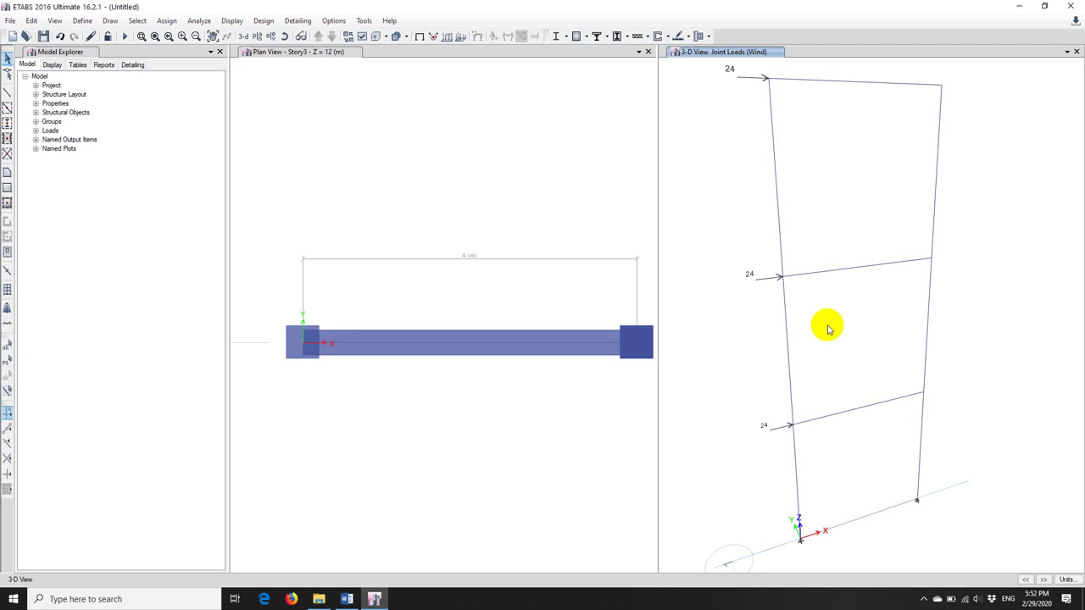
scroll(829, 329, down, 4)
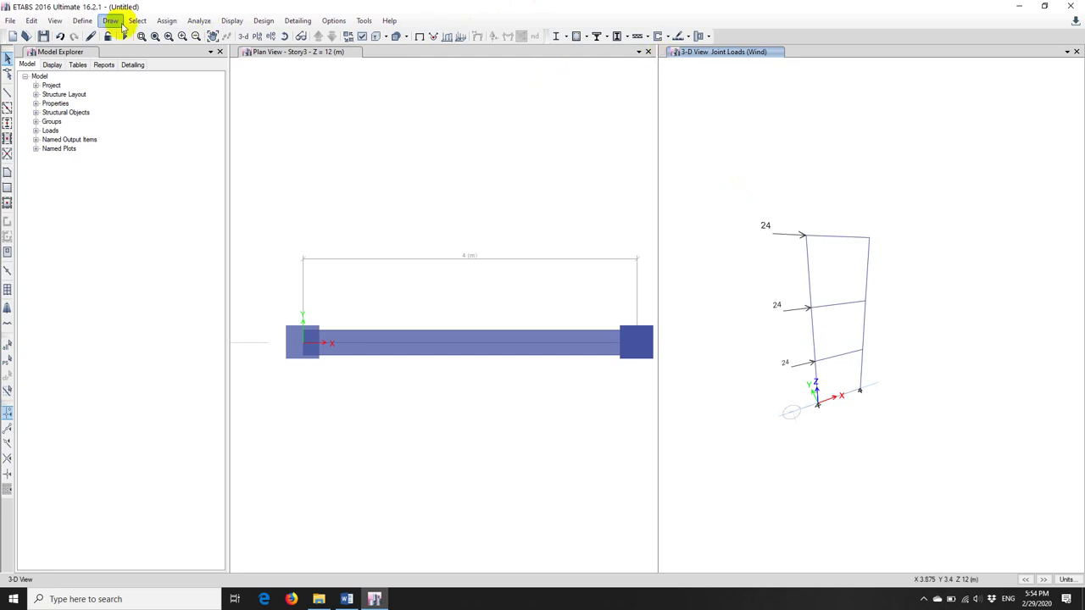
Start a new linear-add load combination named ULS-1 and extend its load list to three entries.
click(83, 21)
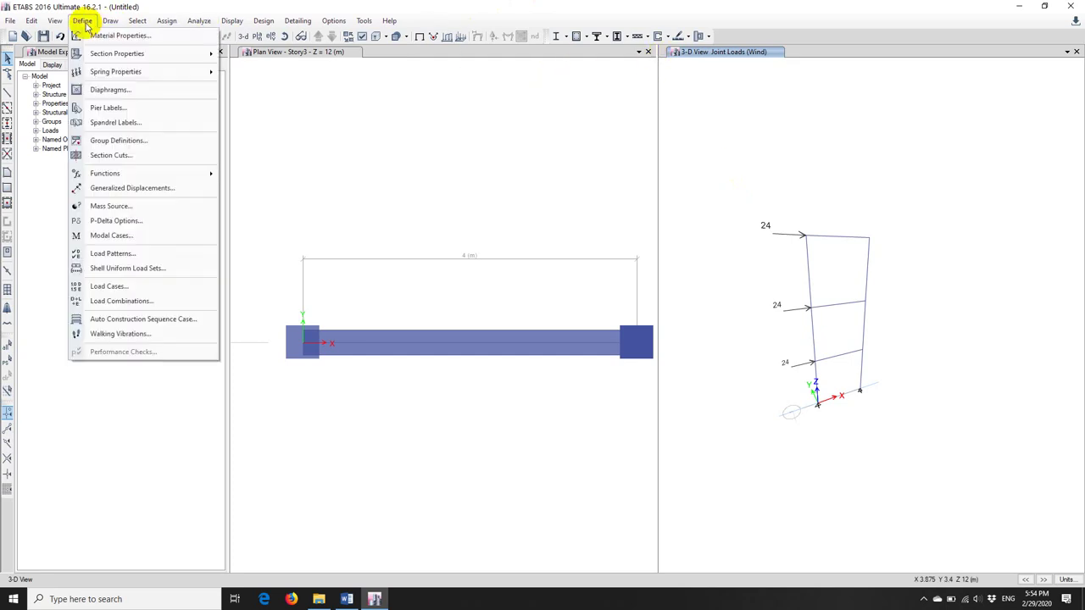
click(123, 304)
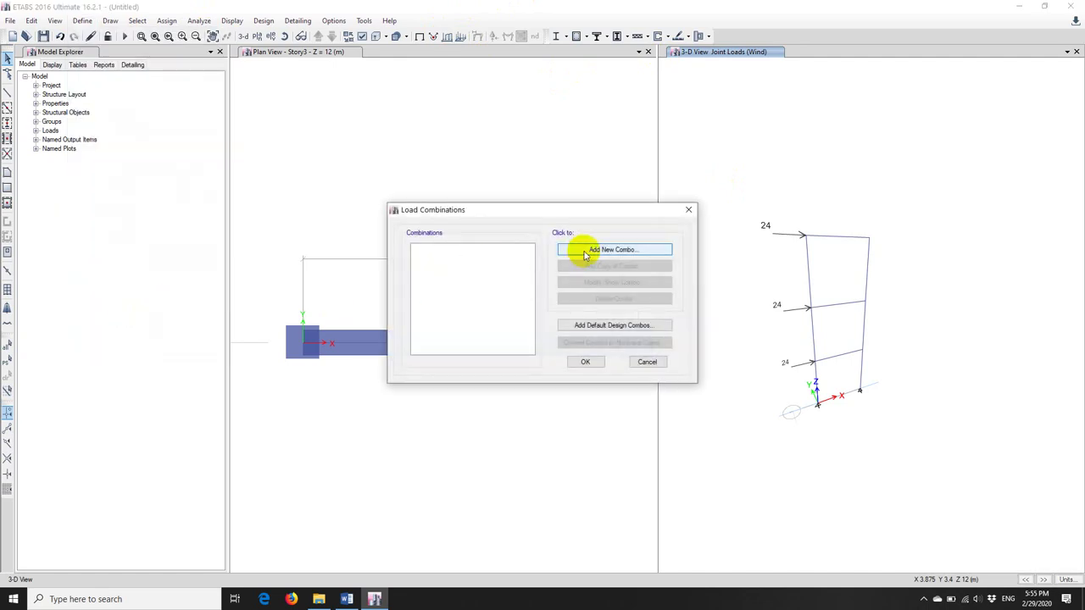
click(584, 254)
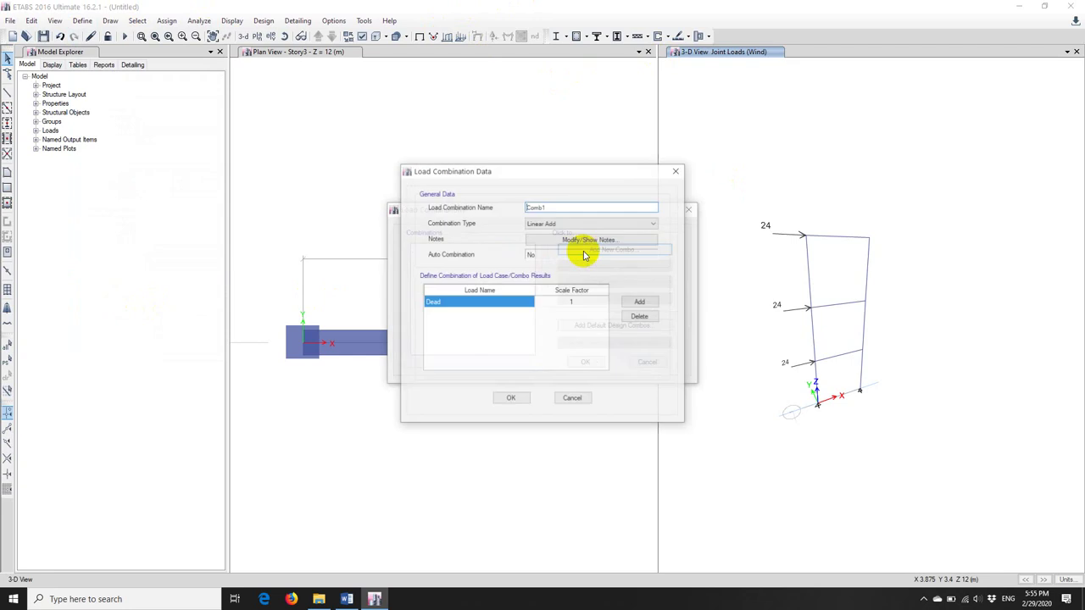
double_click(523, 207)
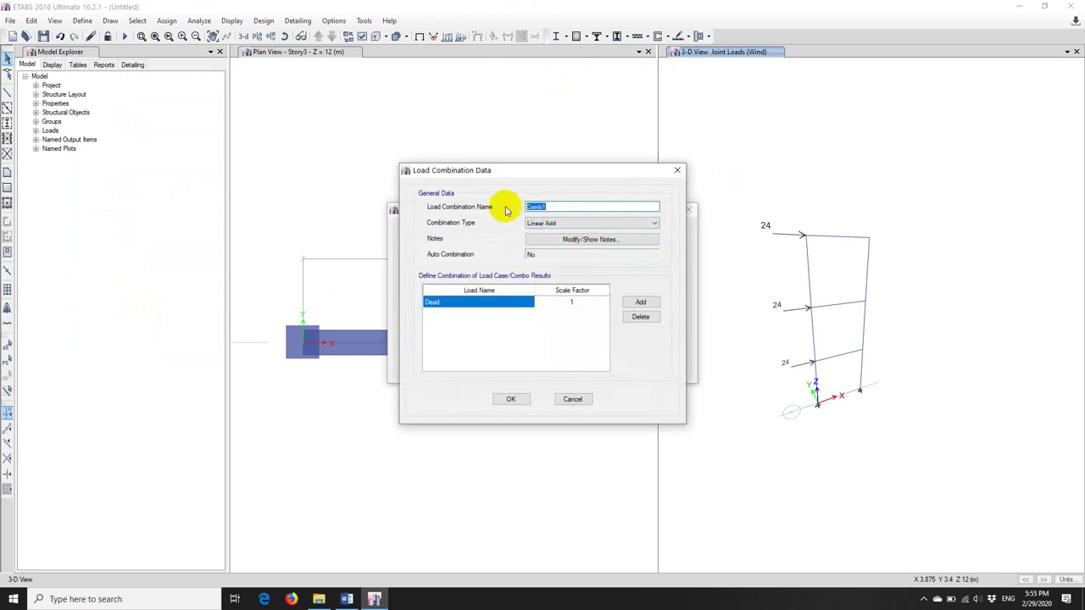
text(ULS-1)
click(640, 304)
click(641, 304)
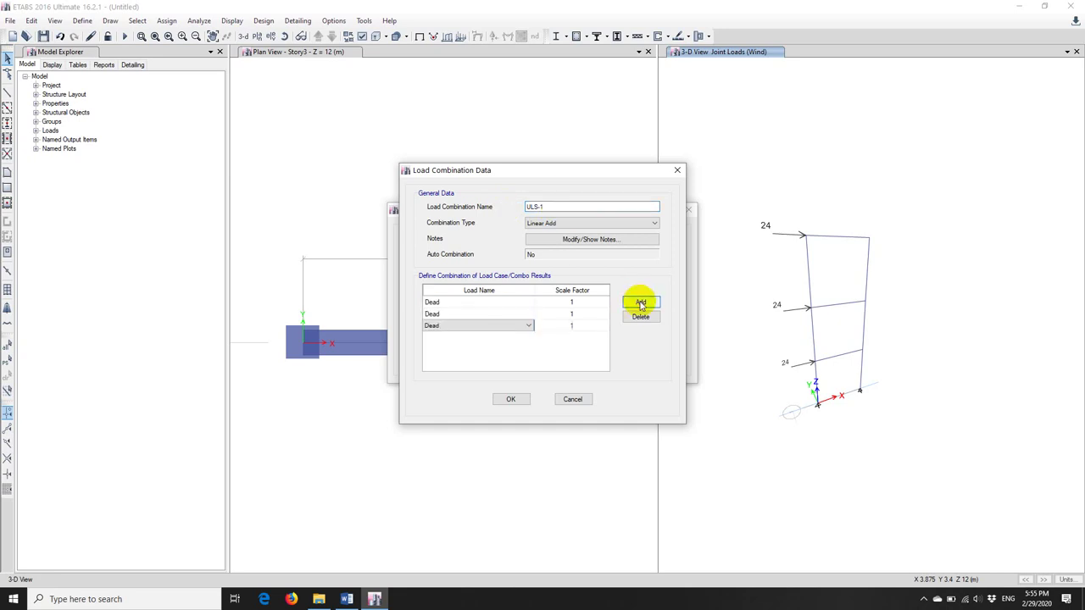
Assign the Live load to the second entry of the ULS-1 combination and the Wind load to the third.
click(496, 314)
click(461, 337)
click(477, 332)
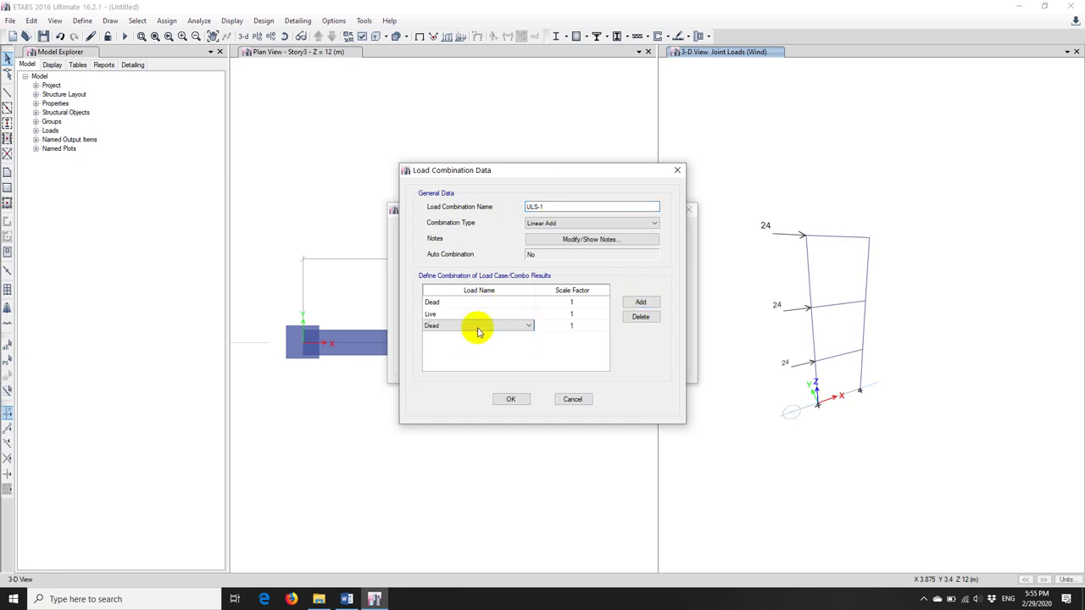
click(477, 331)
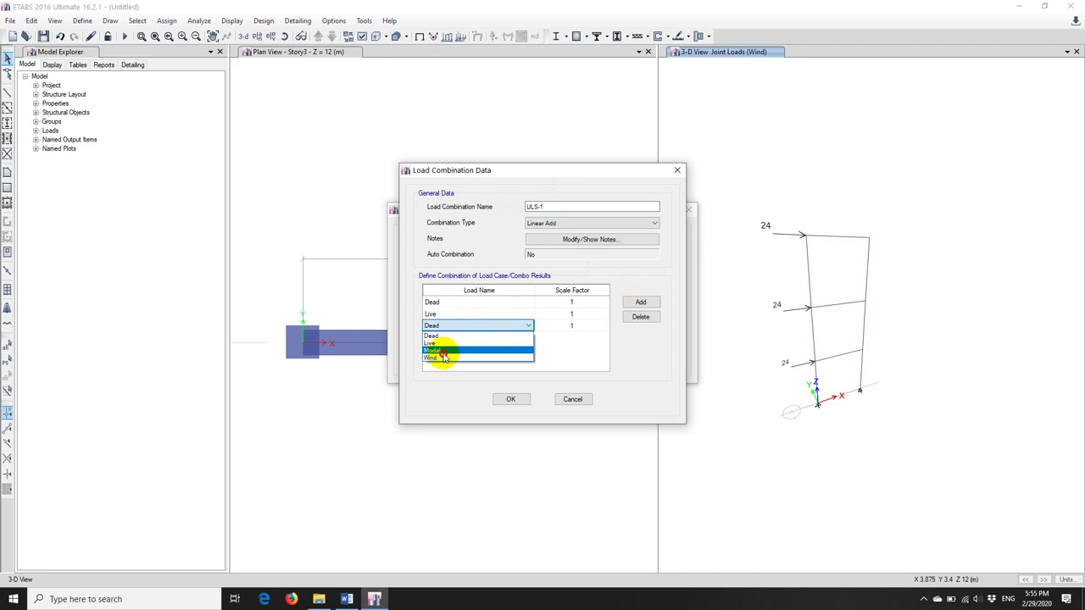
click(441, 350)
click(445, 327)
click(446, 327)
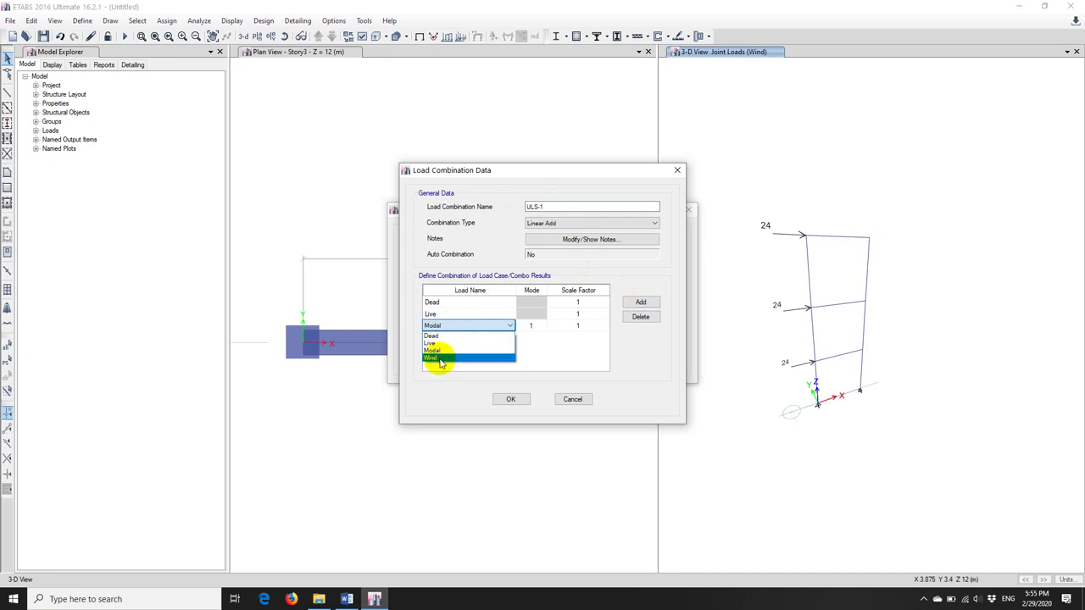
click(439, 357)
click(453, 304)
click(446, 317)
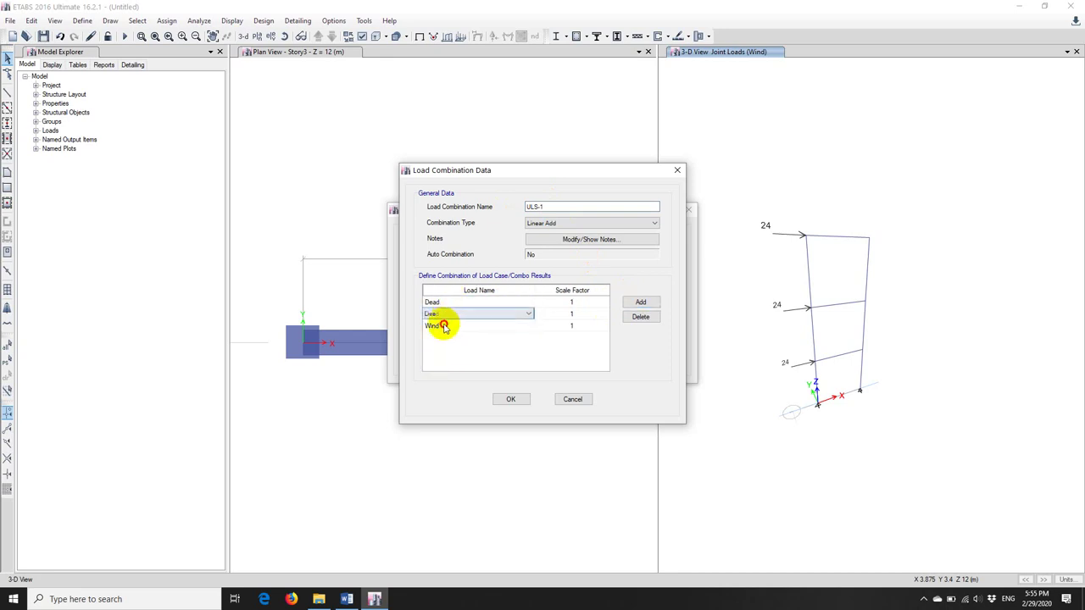
Set the ULS-1 scale factors to 1.2 for Dead, 1.6 for Live and 0.018 for Wind, and save the combination.
click(571, 302)
click(575, 304)
text(1.2)
key(Return)
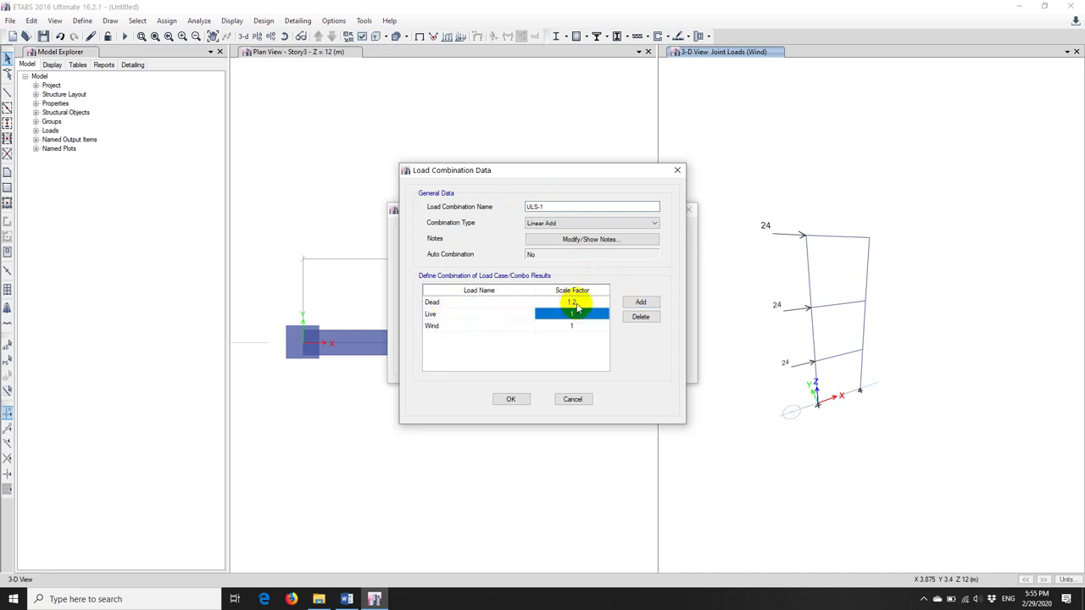
text(1.6)
key(Return)
text(0.0)
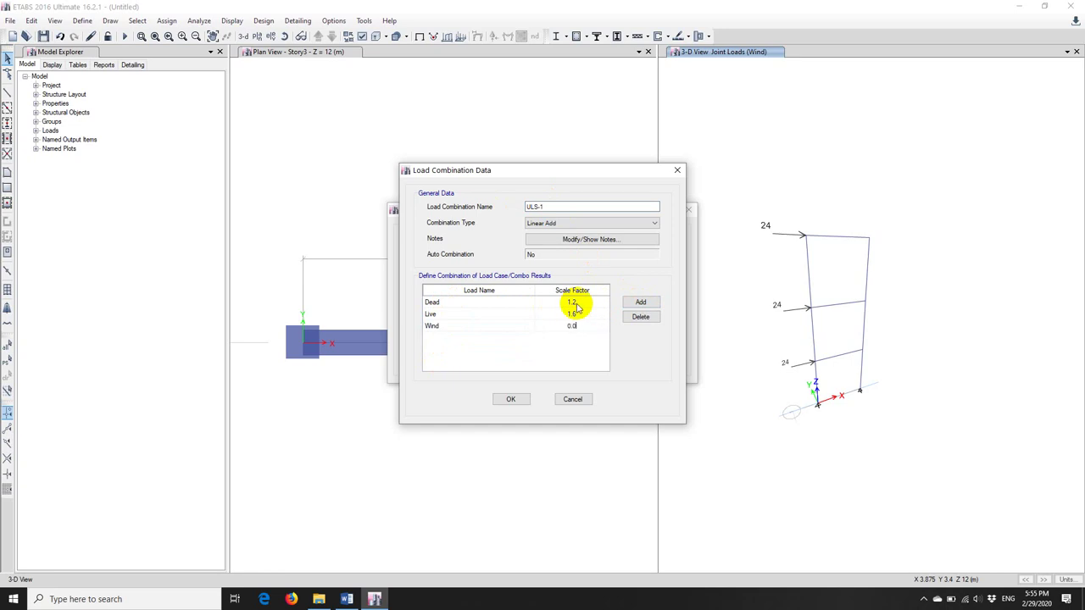
text(18)
key(Return)
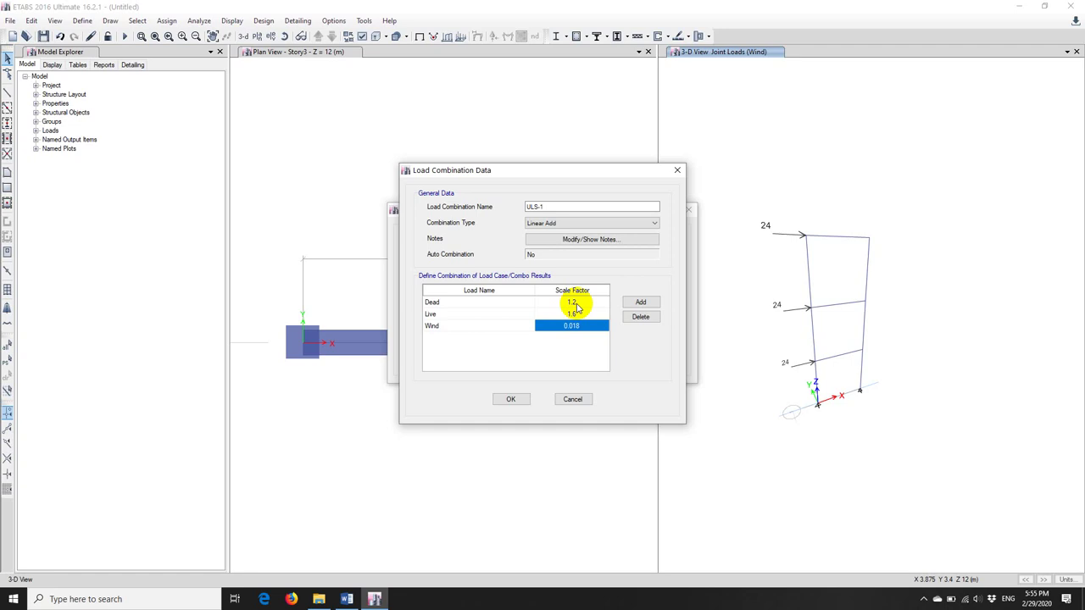
click(507, 398)
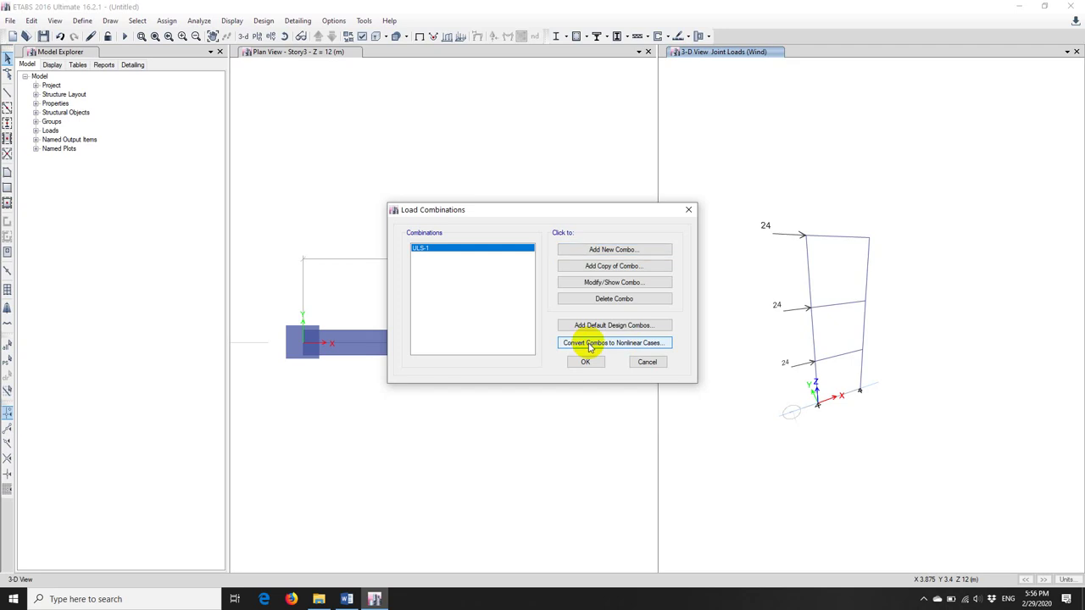
Accept the load combinations and open the ULS-1-NL nonlinear static load case for editing.
click(586, 363)
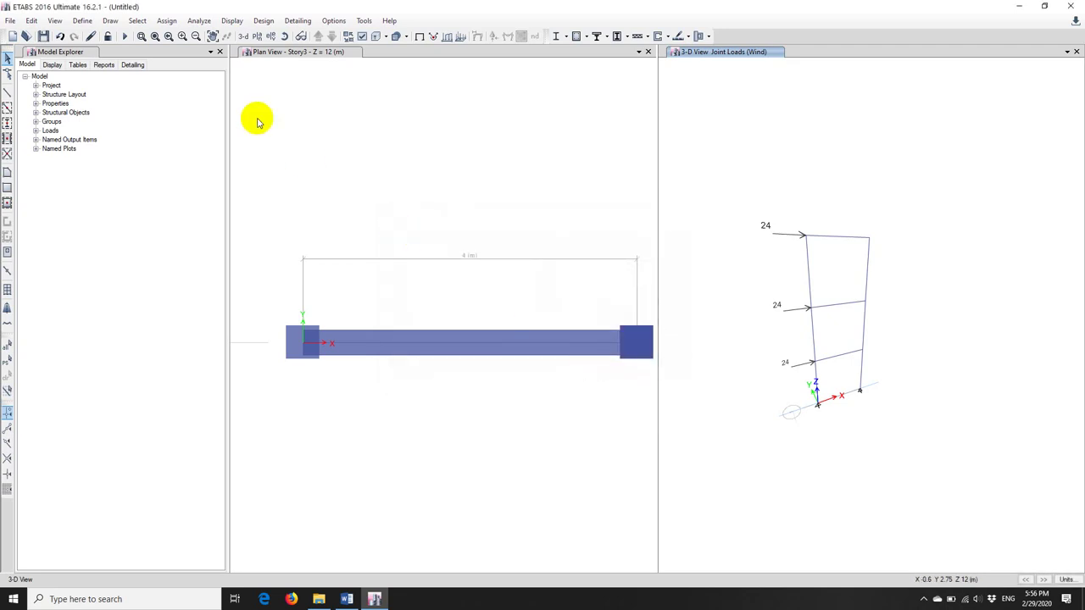
click(81, 22)
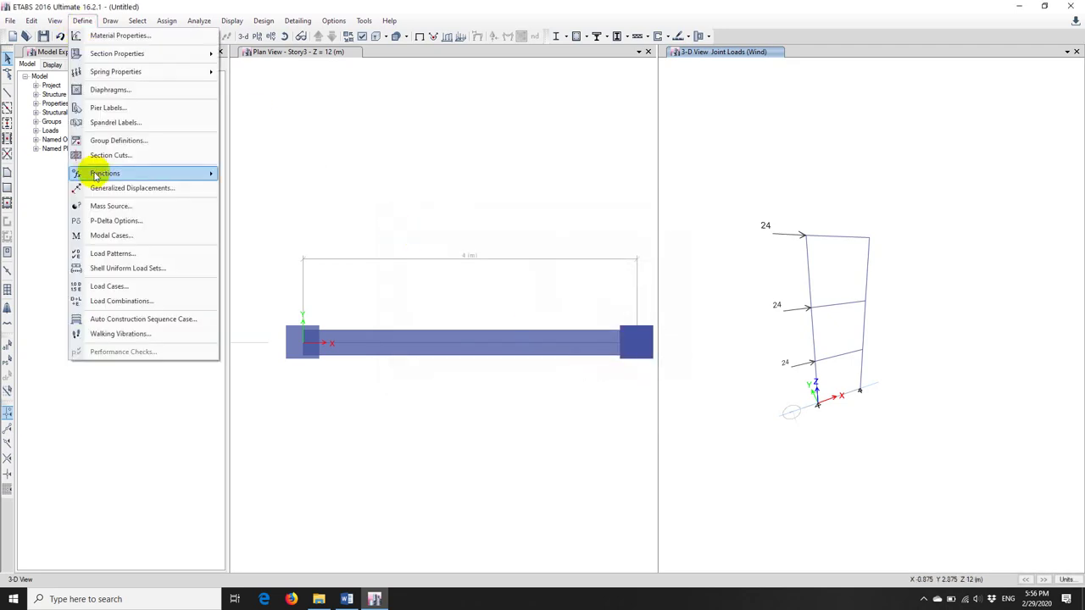
click(110, 287)
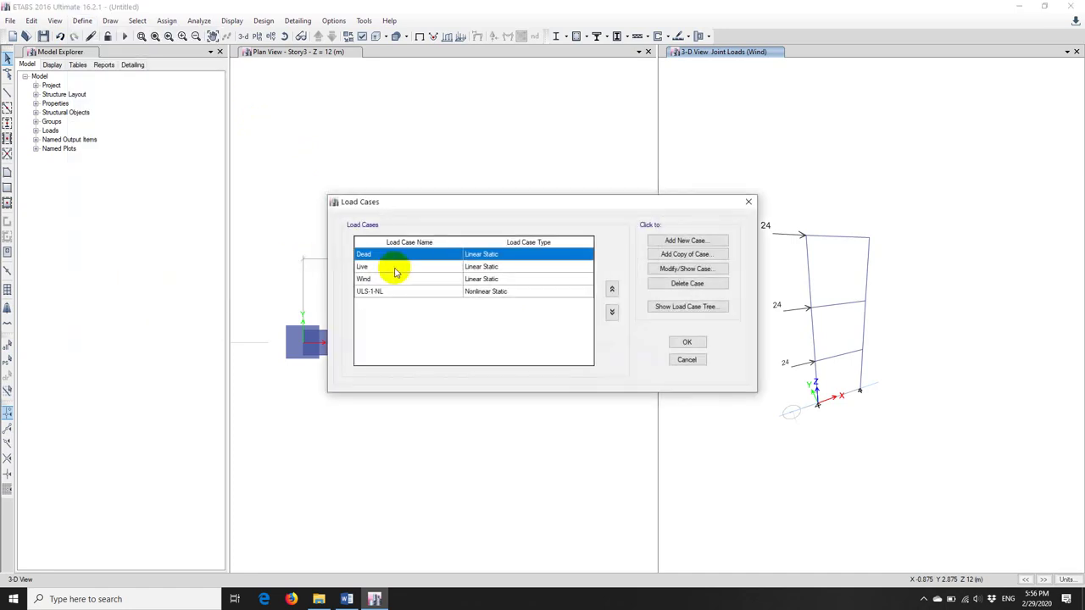
click(379, 291)
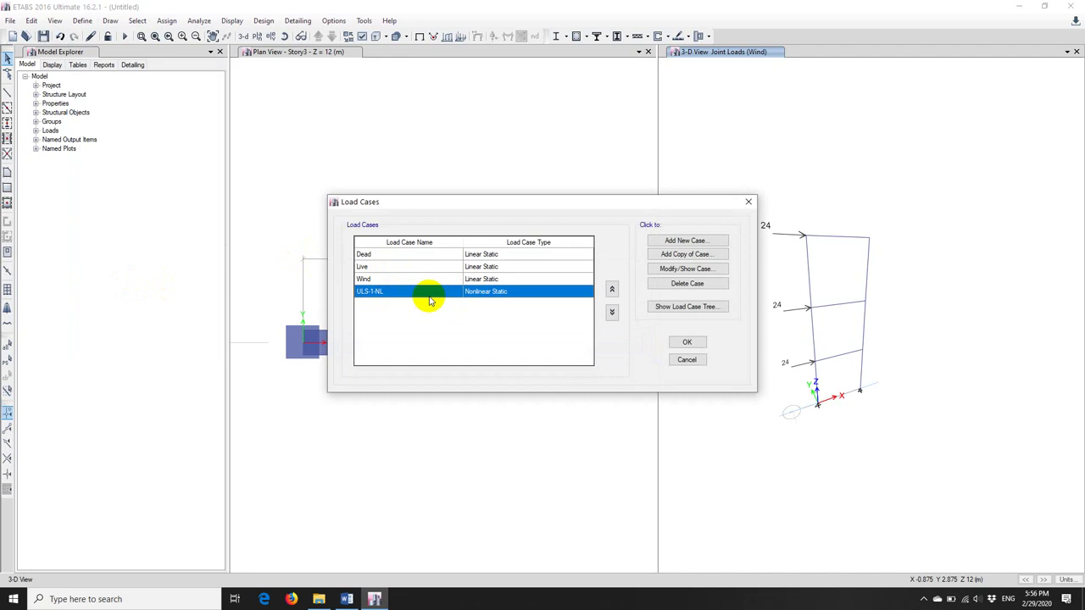
click(669, 269)
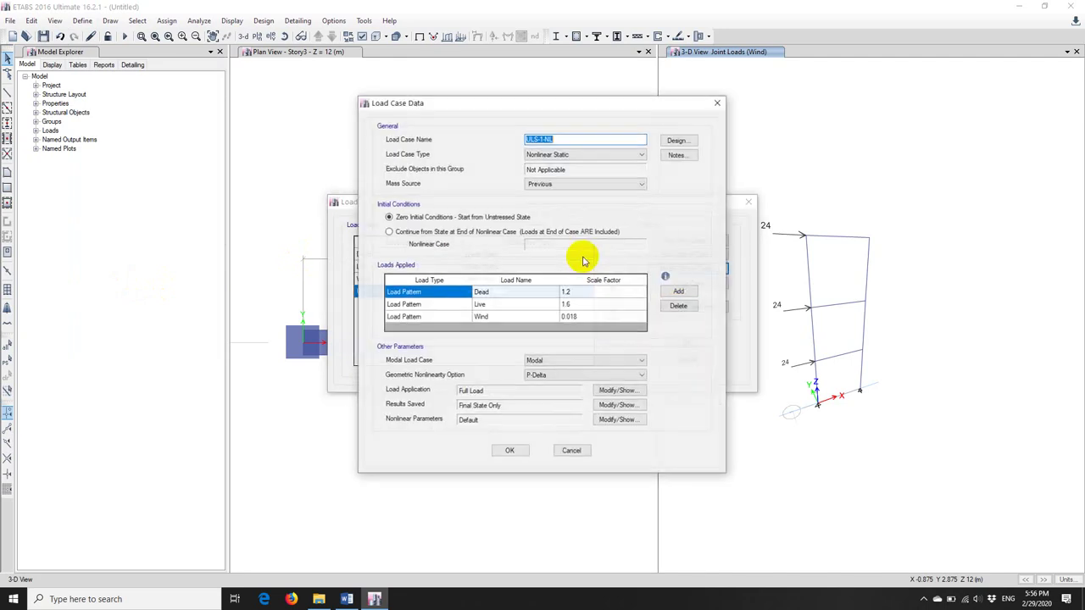
drag(548, 110, 424, 98)
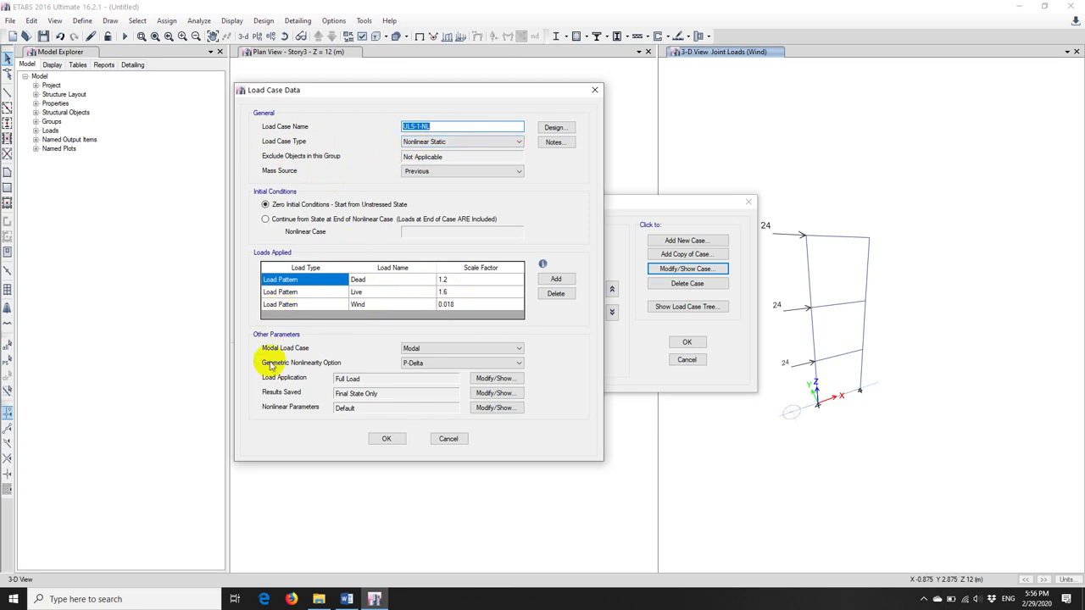
Examine the geometric nonlinearity options available for the ULS-1-NL load case.
click(424, 364)
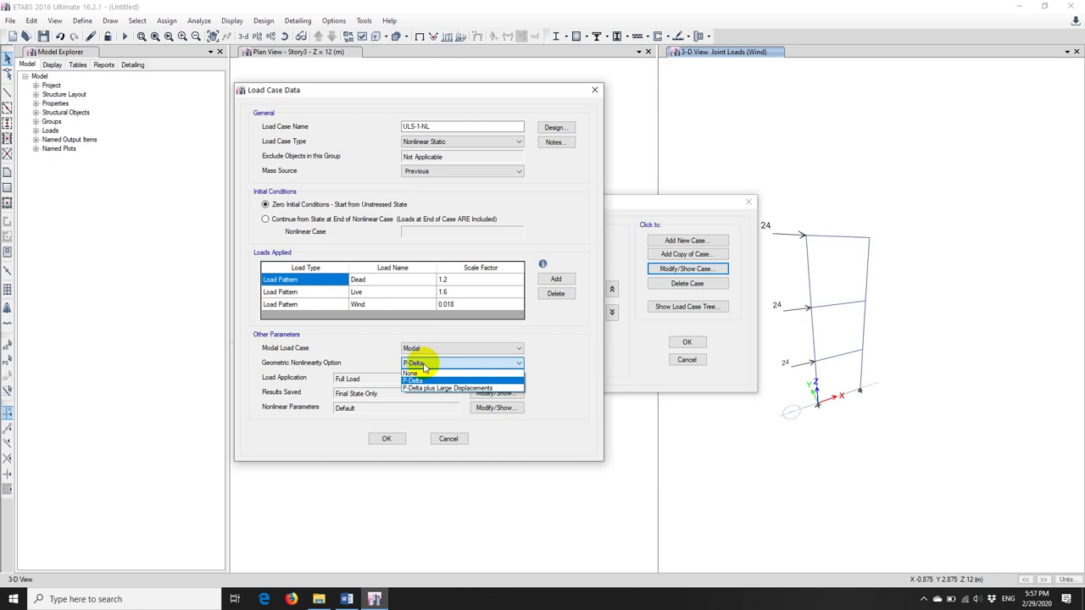
click(382, 360)
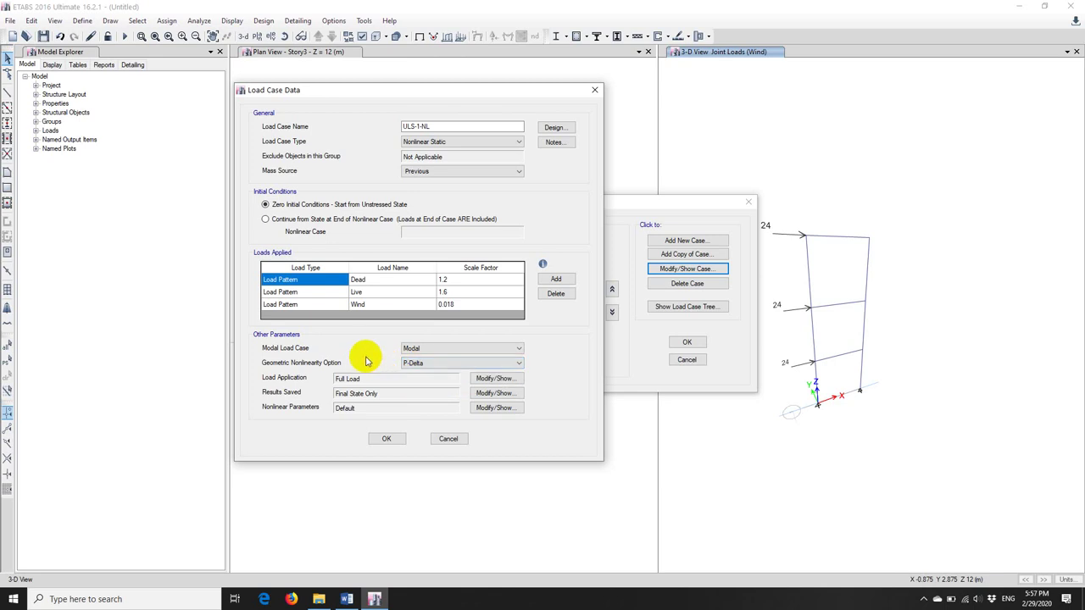
click(418, 365)
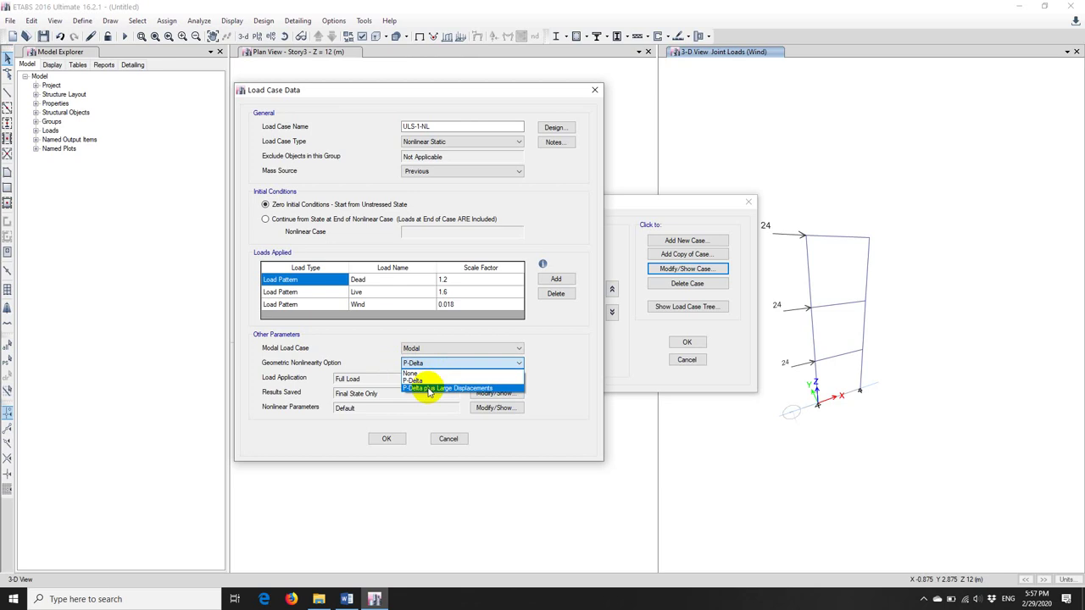
click(378, 364)
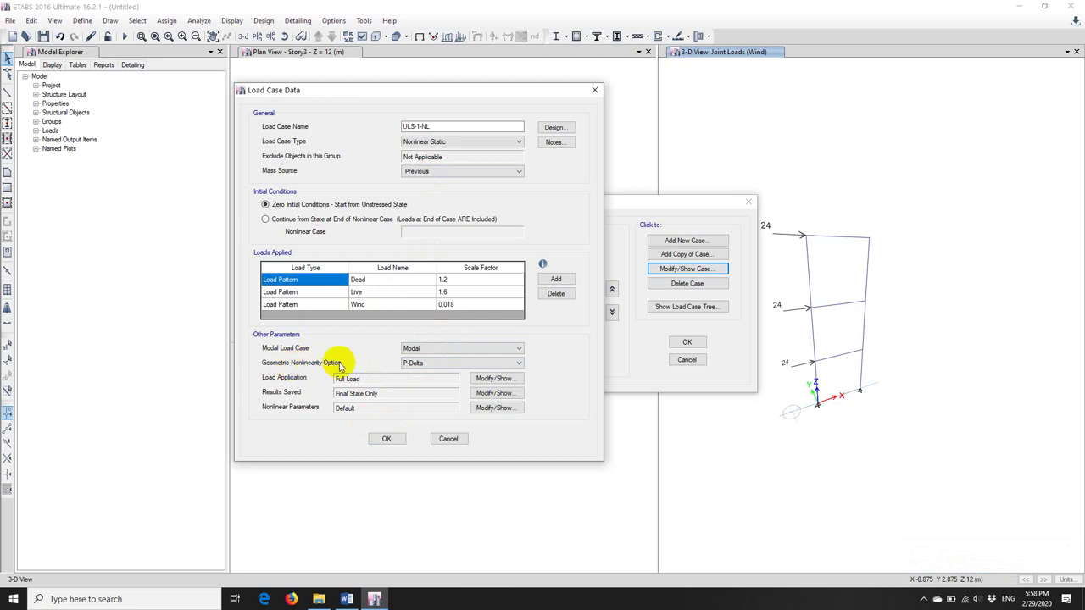
click(414, 363)
click(417, 366)
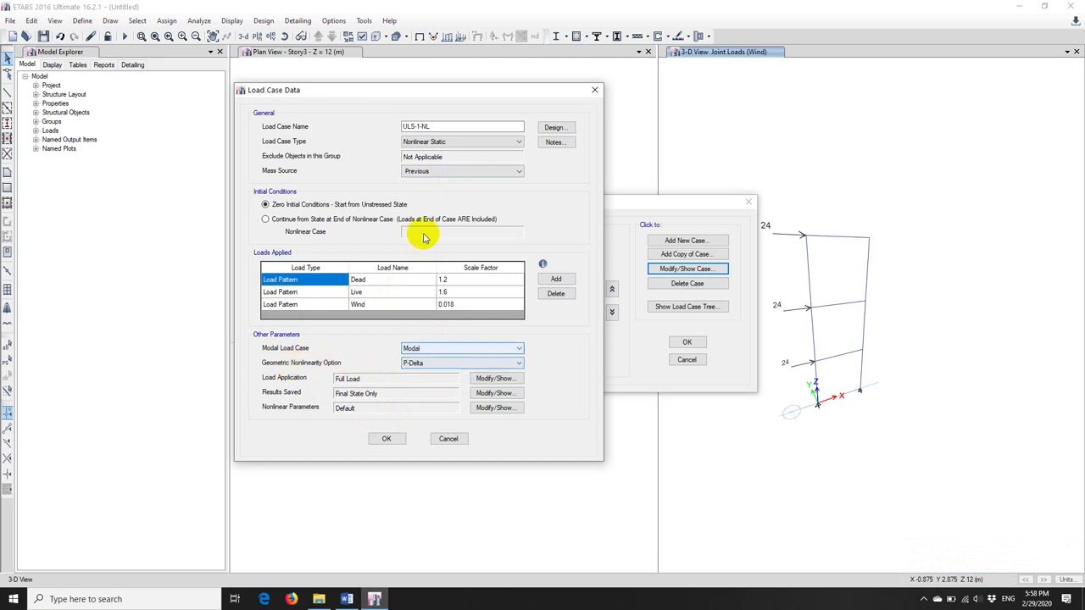
Preview the ULS-1-NL settings under the Linear Static type without saving, and inspect the Dead load case's settings.
click(424, 141)
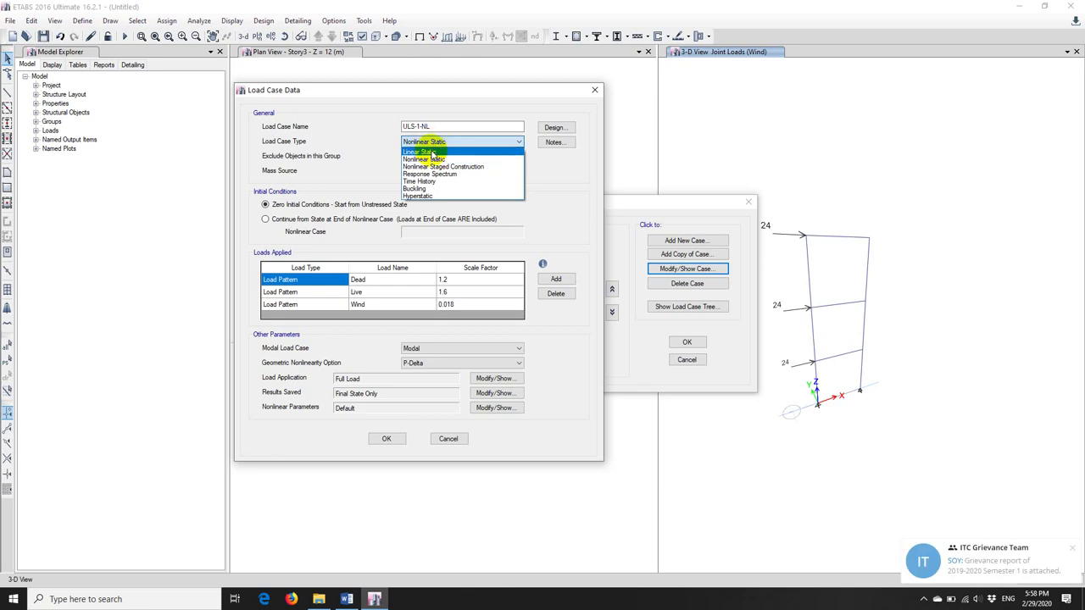
click(431, 152)
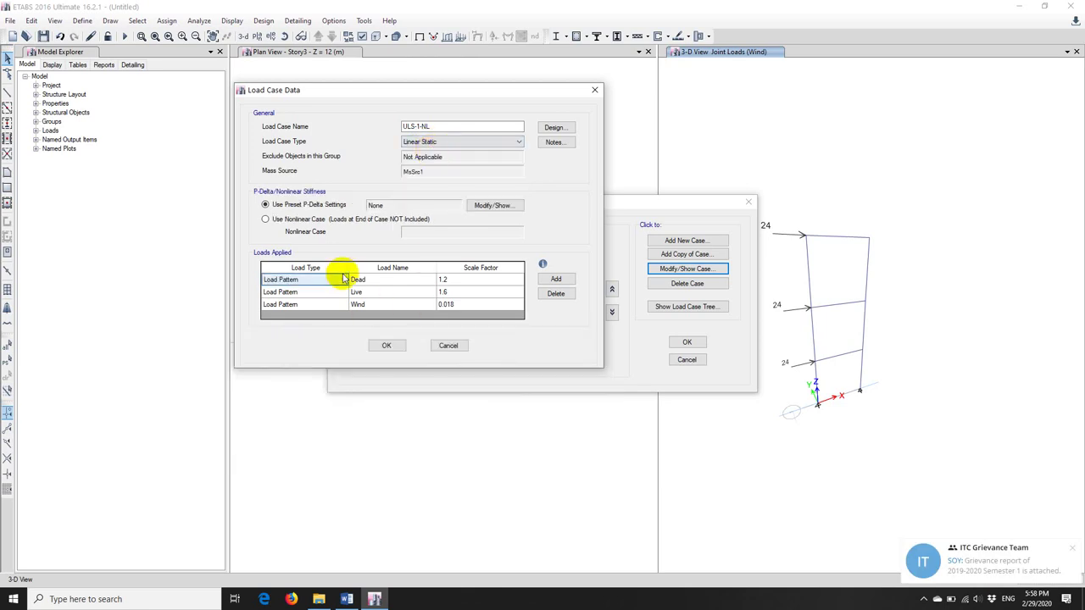
click(445, 345)
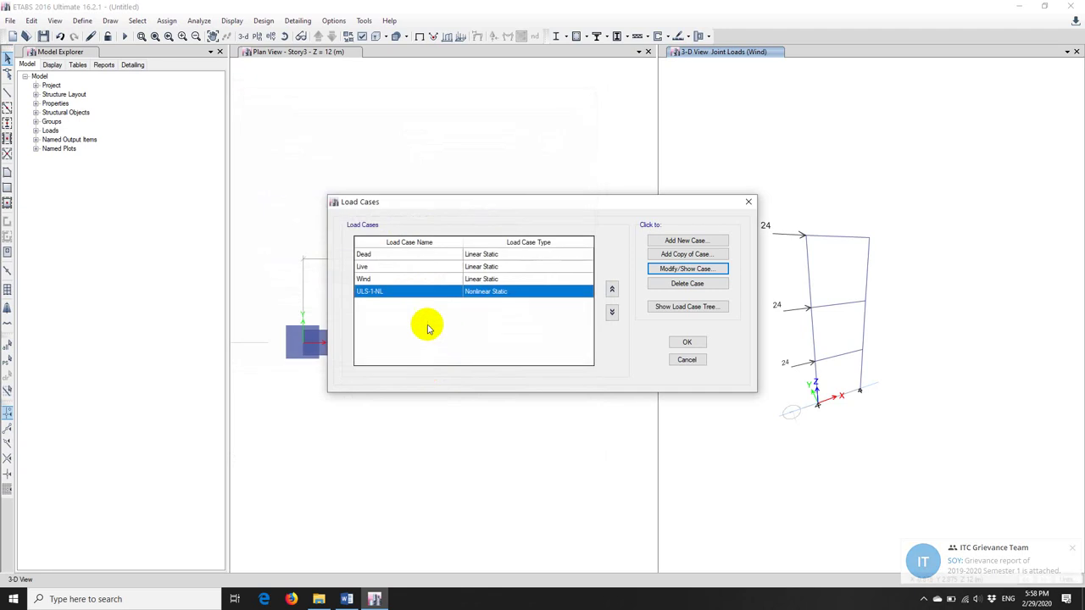
click(363, 253)
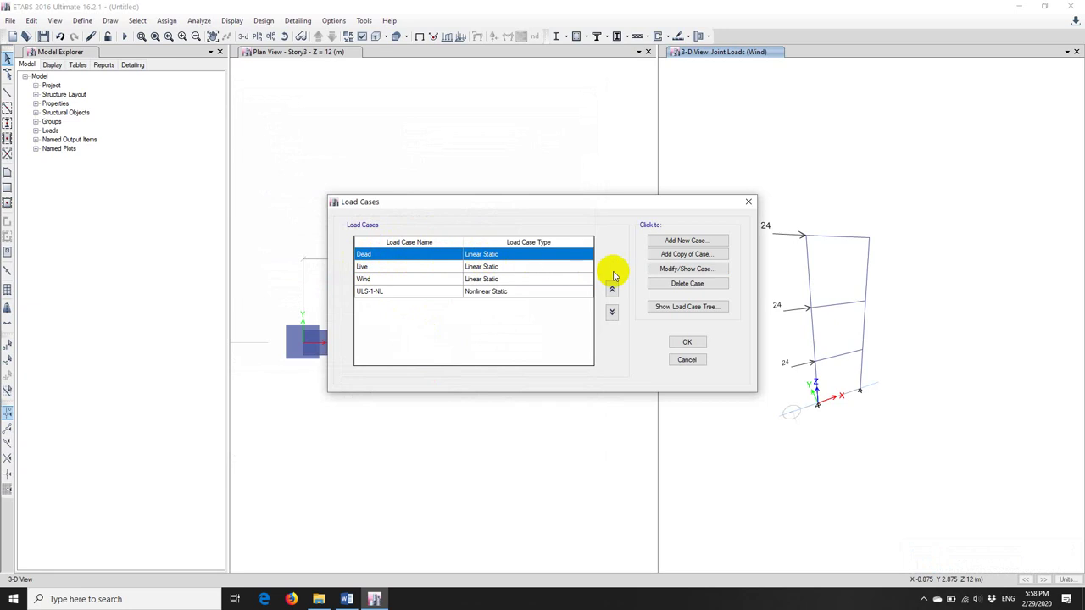
click(669, 276)
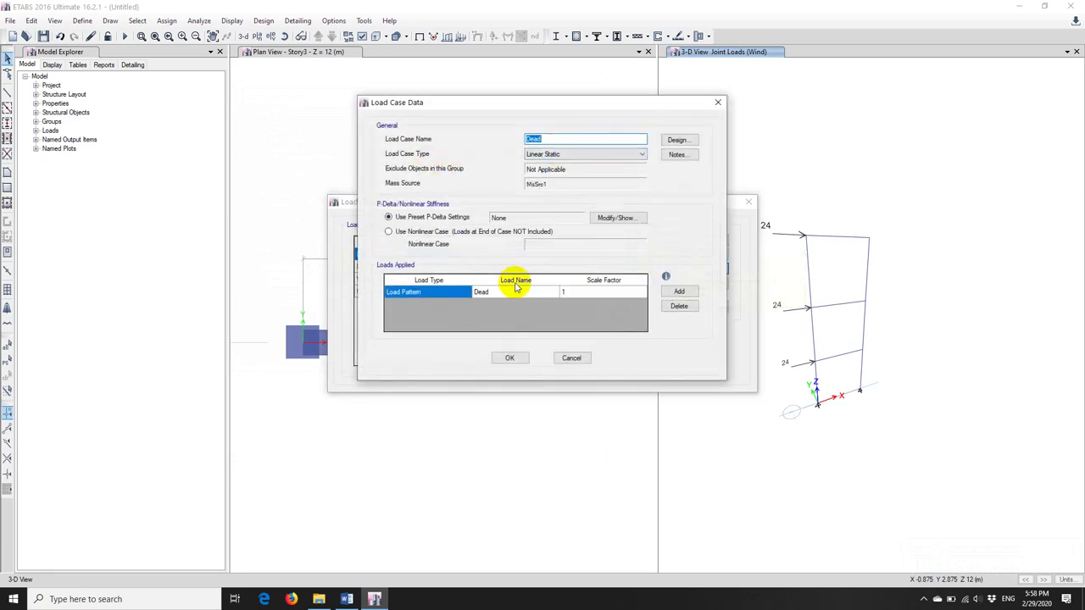
click(571, 357)
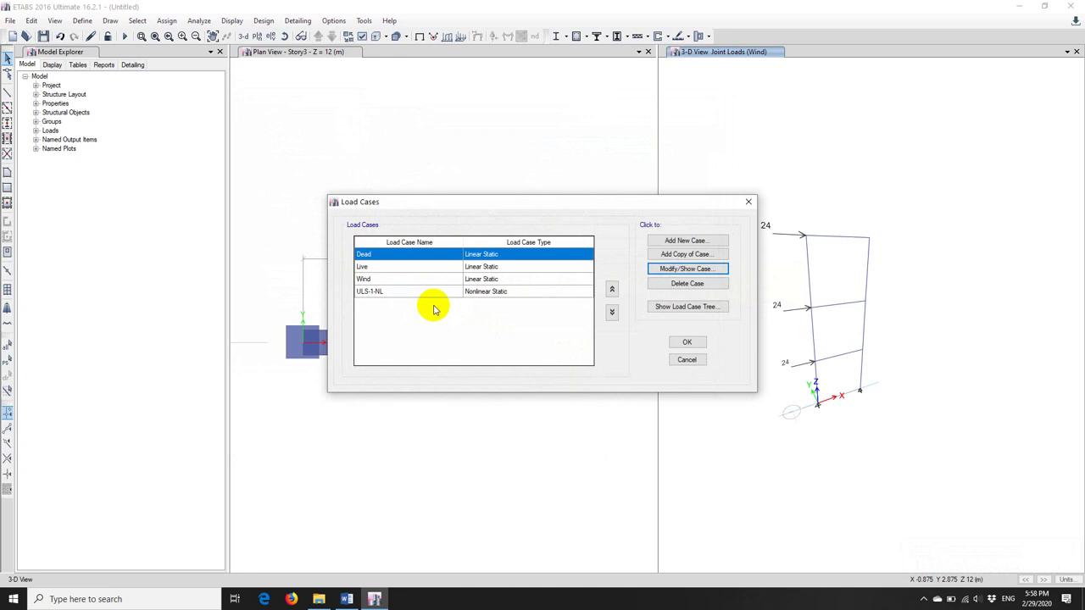
Keep ULS-1-NL as a Nonlinear Static case with the P-Delta geometric nonlinearity option and save the load cases.
click(398, 291)
click(667, 268)
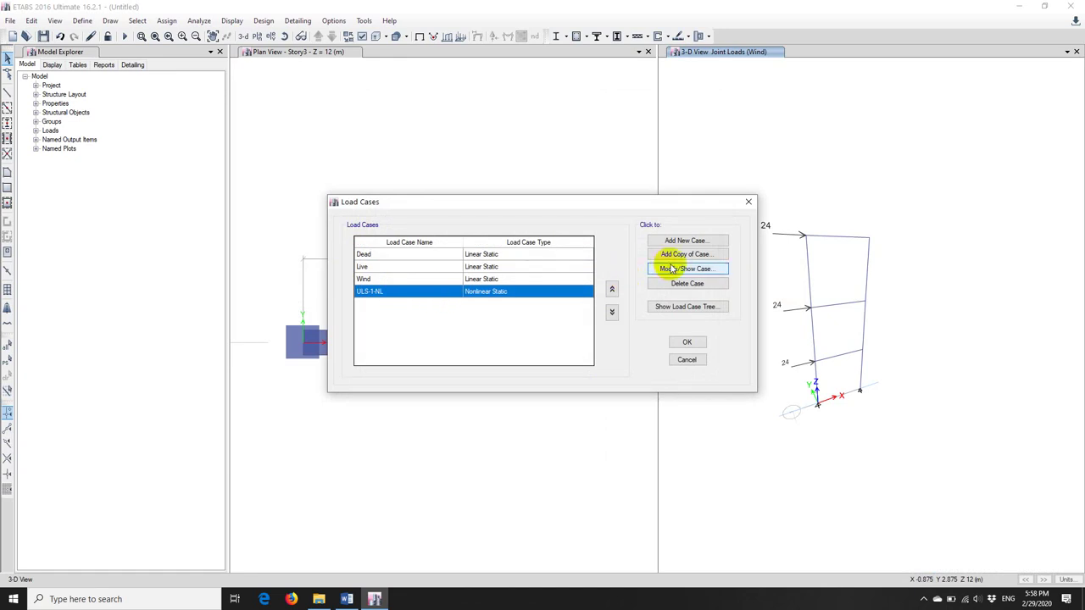
click(564, 152)
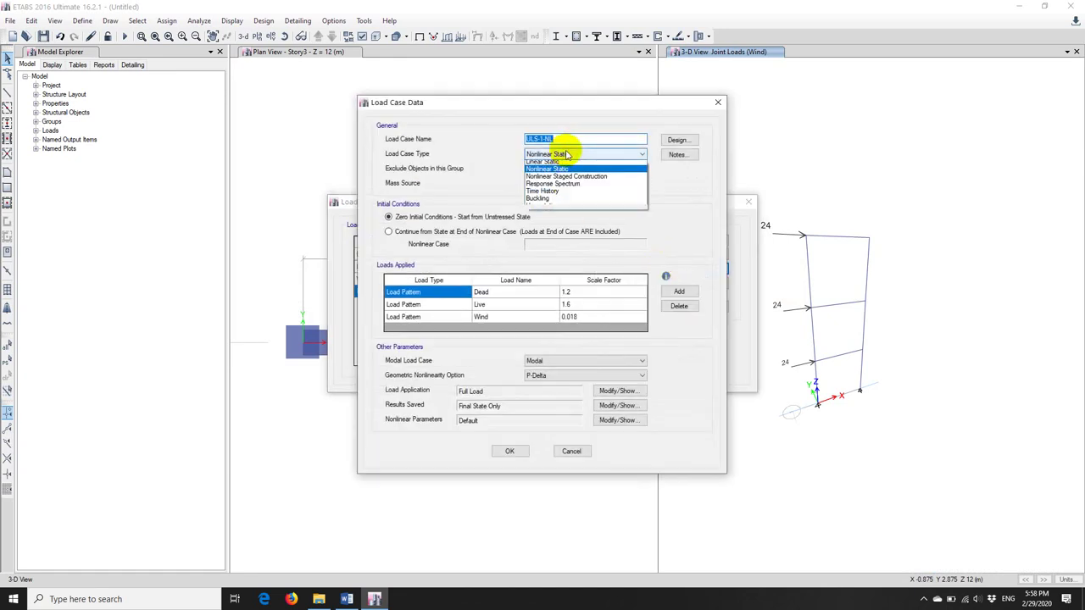
click(555, 174)
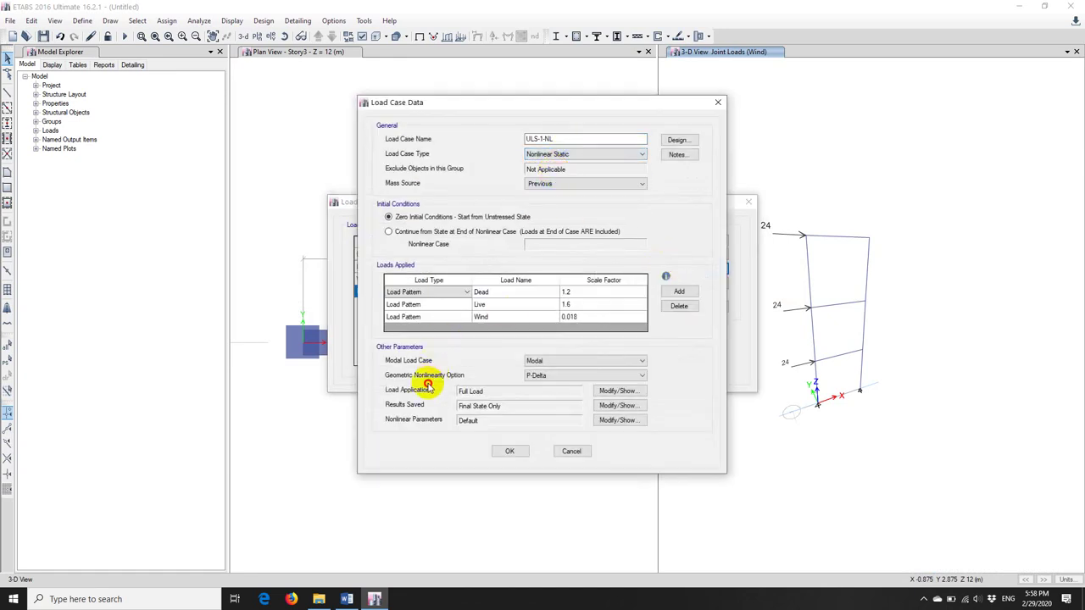
click(535, 378)
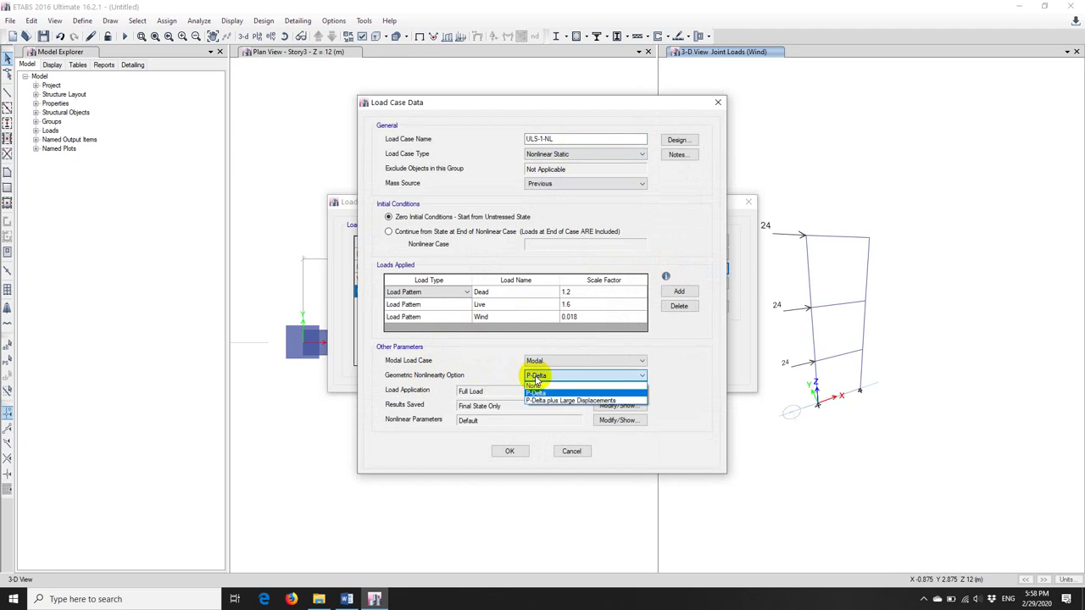
click(536, 379)
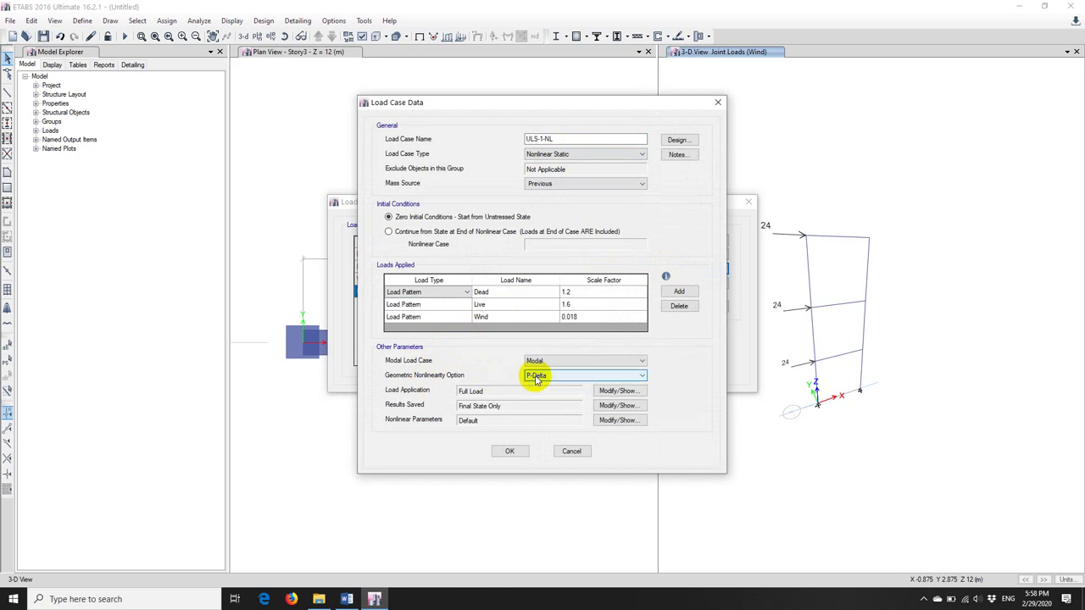
click(537, 378)
click(538, 373)
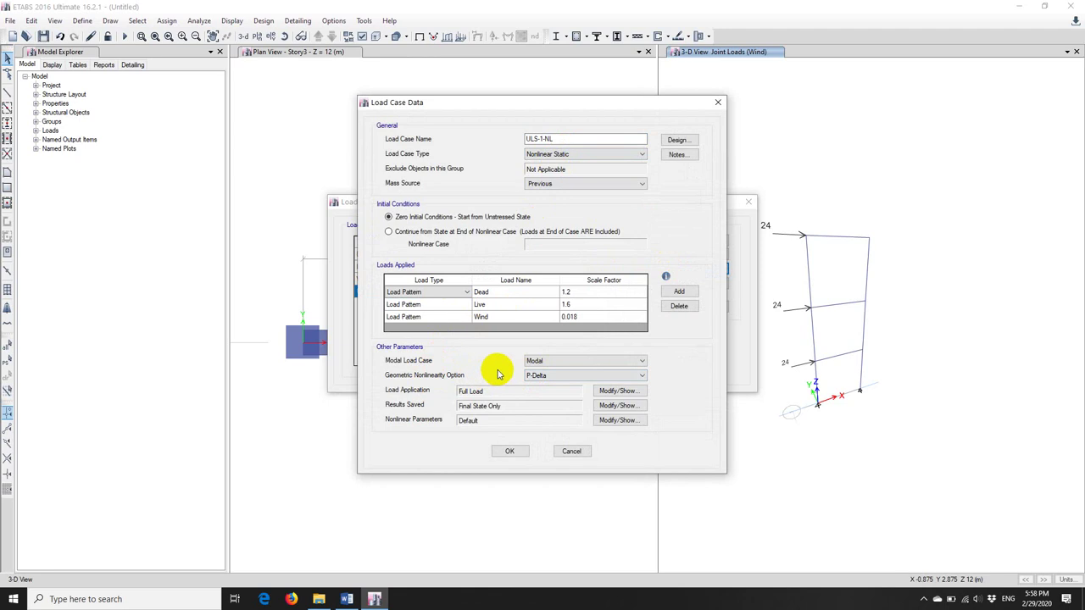
click(508, 450)
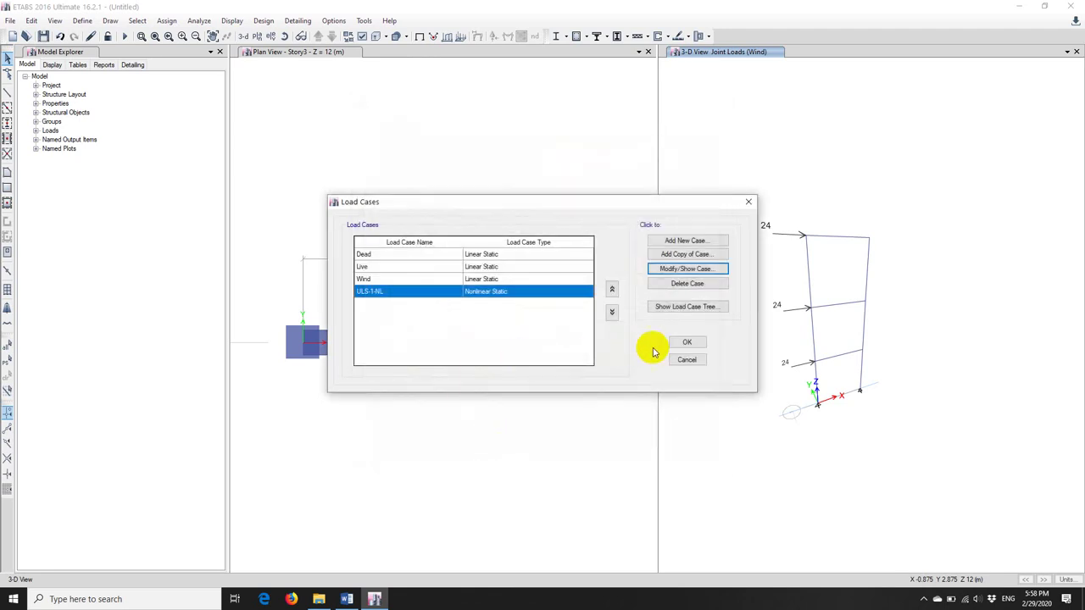
click(684, 342)
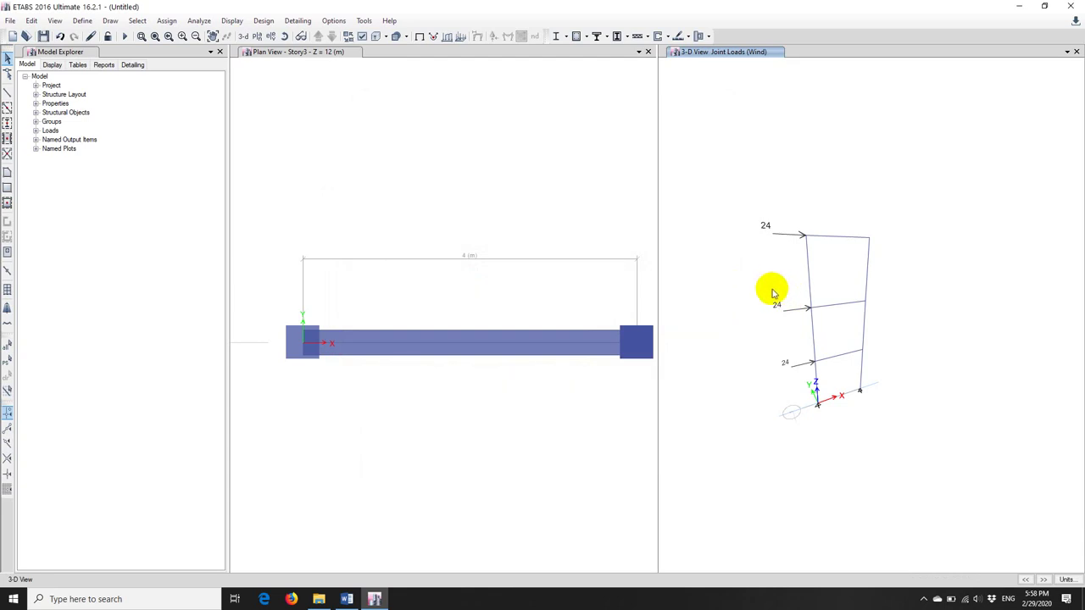
Assign property modifiers of 0.35 for moment of inertia about the 2 and 3 axes to the three beams.
click(836, 349)
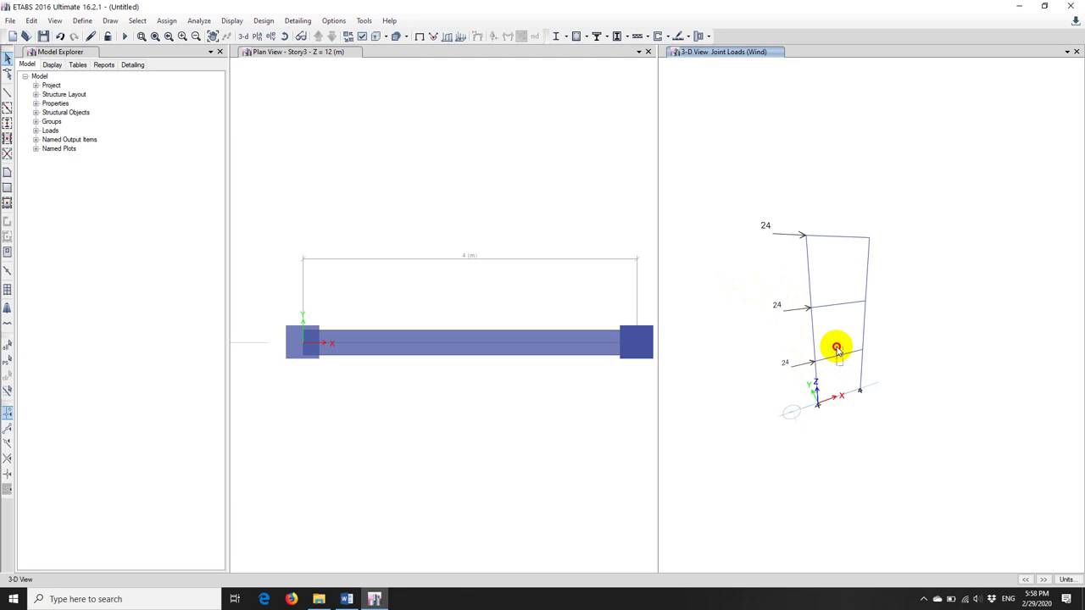
click(836, 304)
click(810, 238)
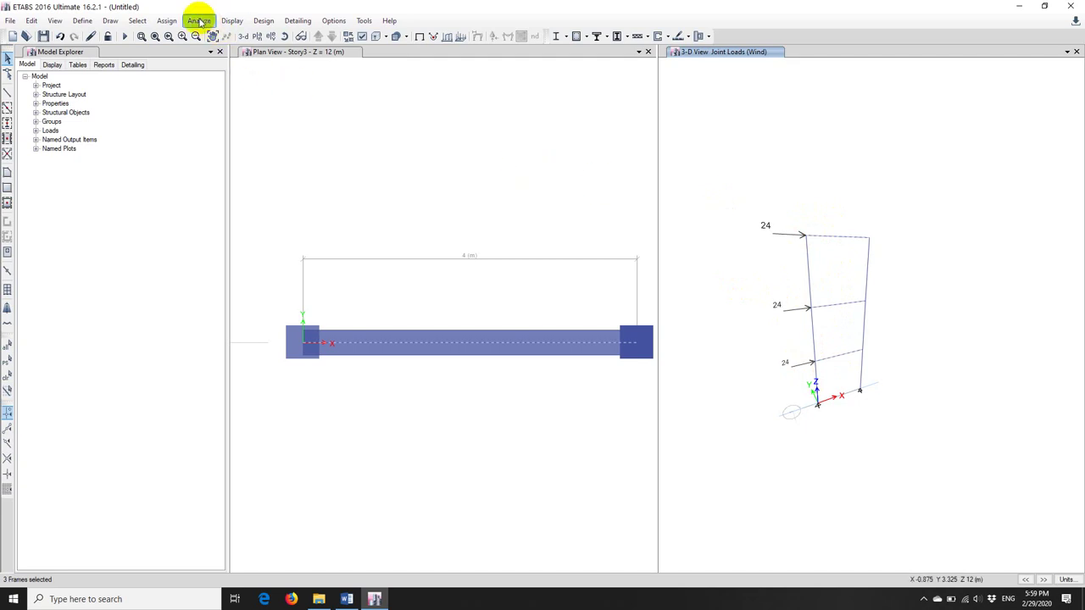
click(166, 20)
mouse_move(182, 51)
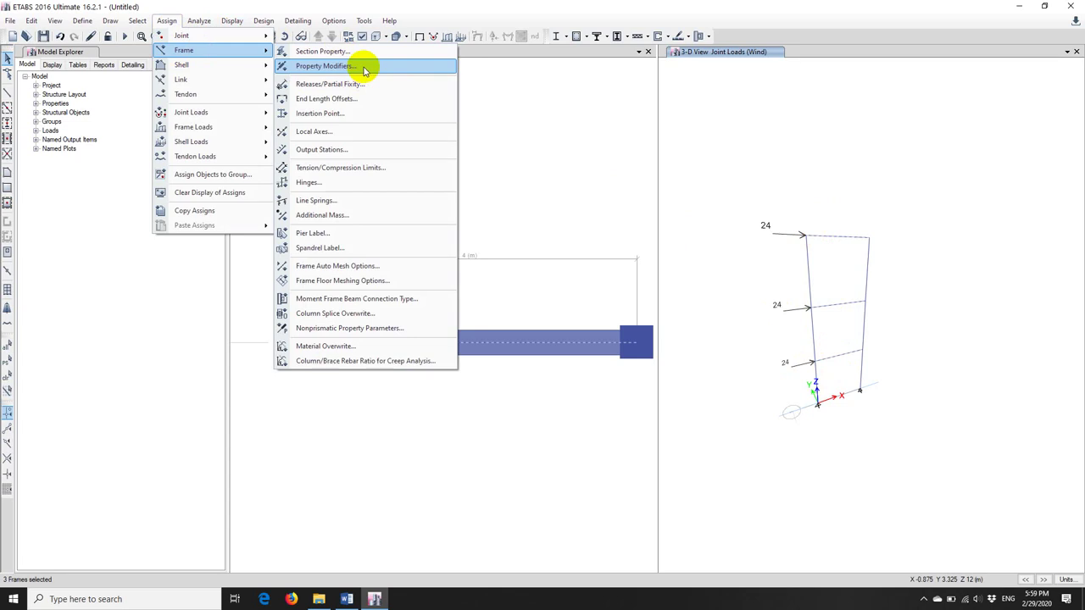
click(363, 71)
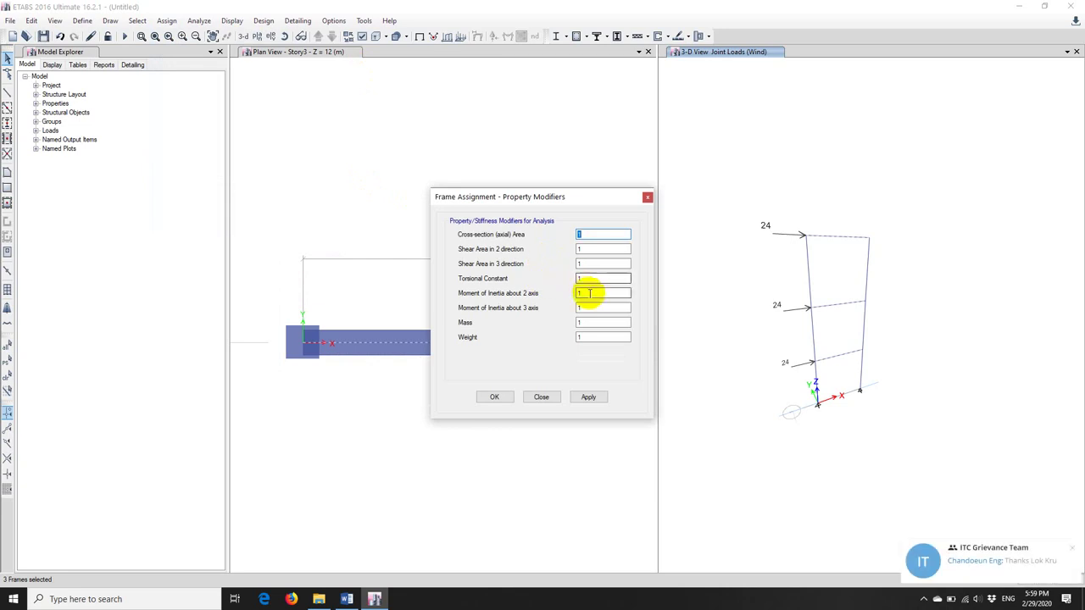
double_click(590, 293)
text(0.35)
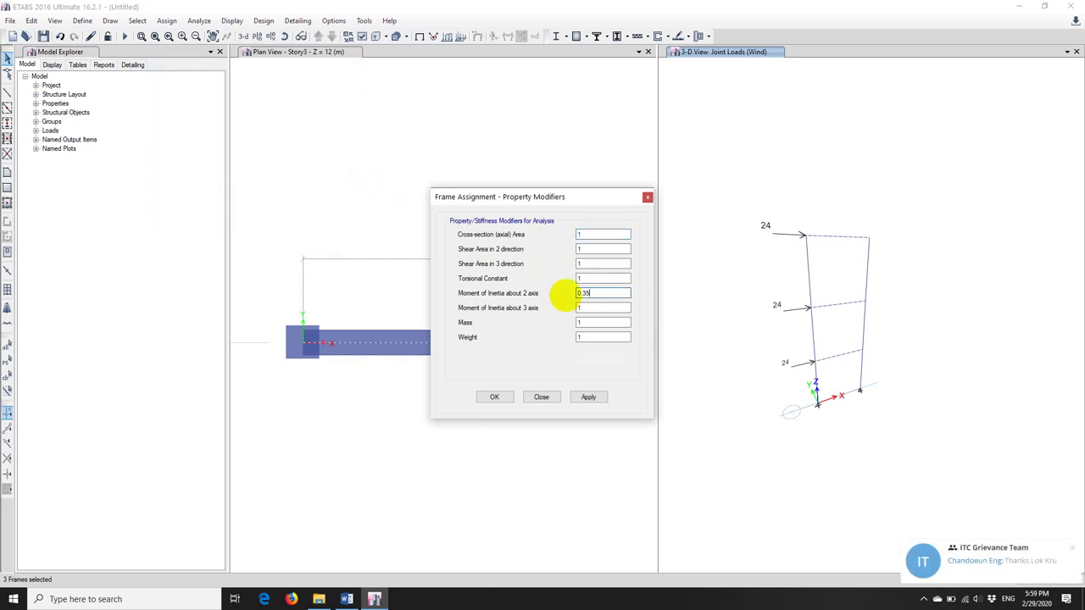
key(Tab)
text(0.35)
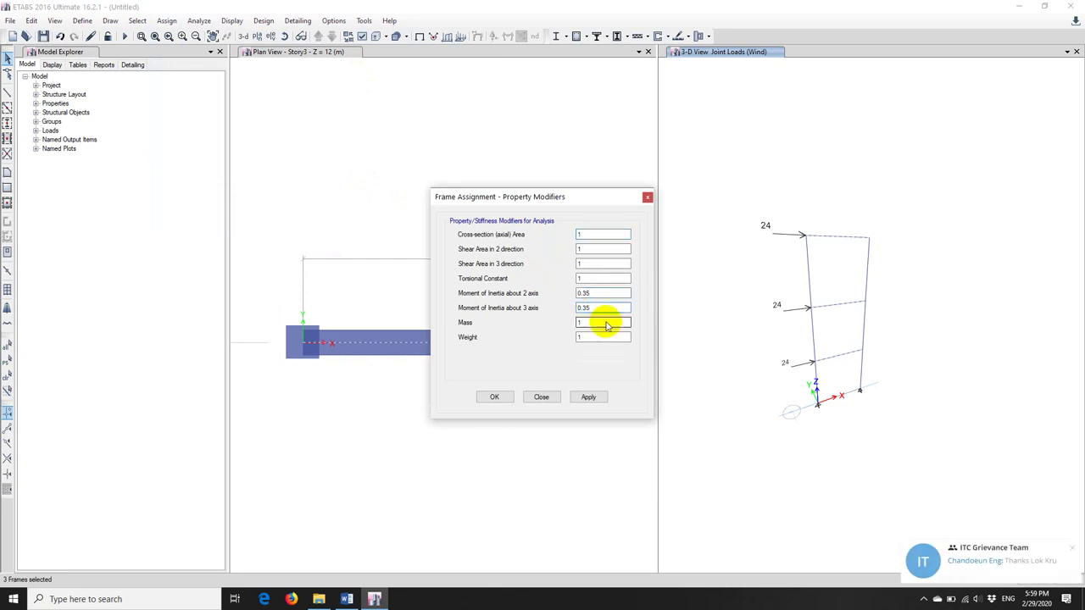
click(591, 397)
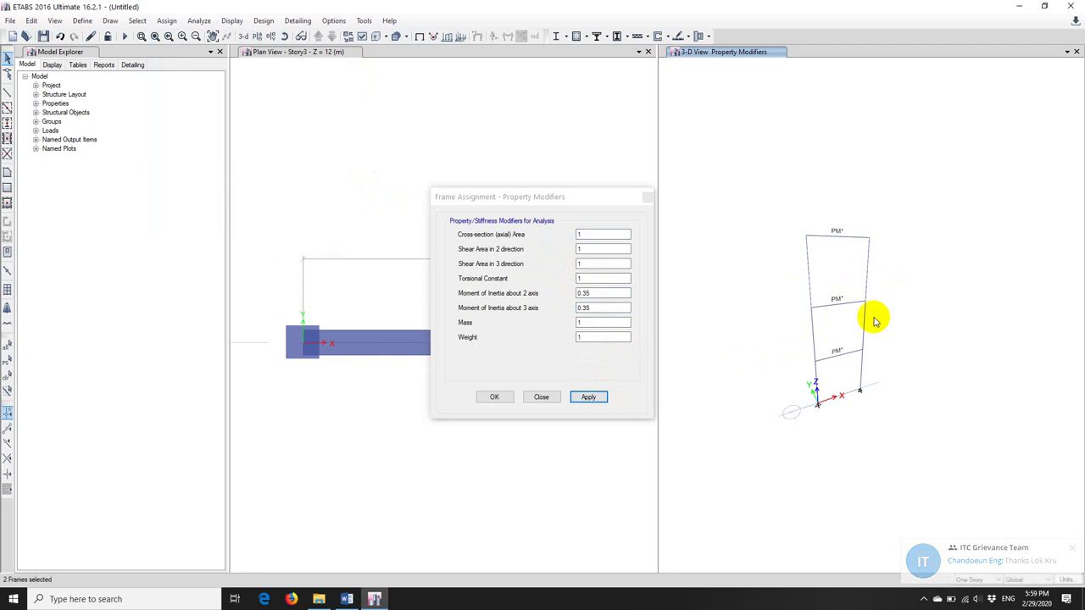
Assign property modifiers of 0.7 for moment of inertia about the 2 and 3 axes to all six columns.
click(821, 337)
click(862, 371)
click(815, 372)
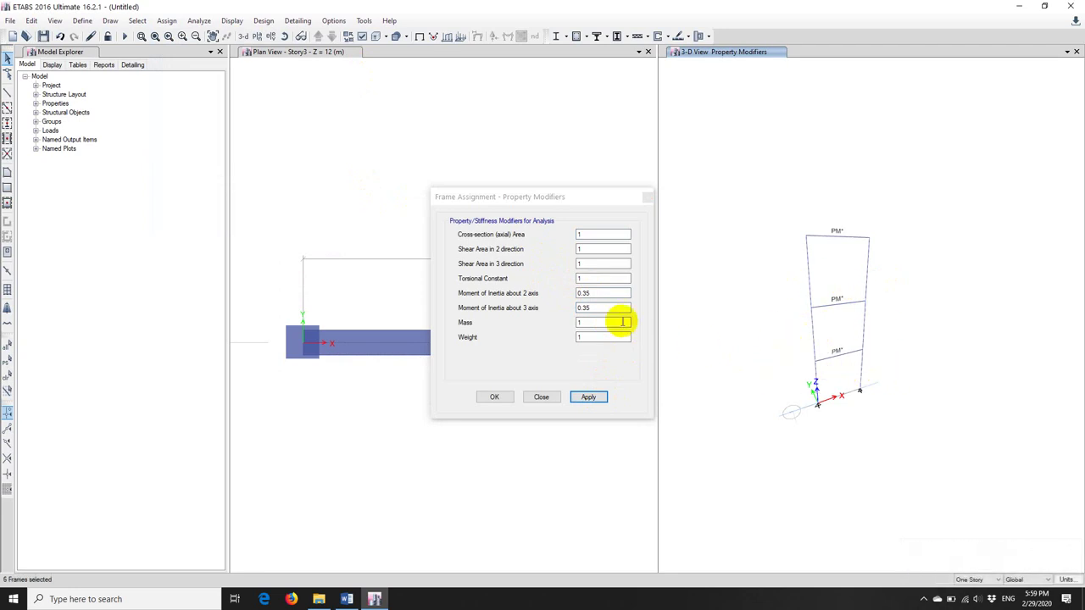
drag(603, 293, 545, 295)
text(0.7)
key(Tab)
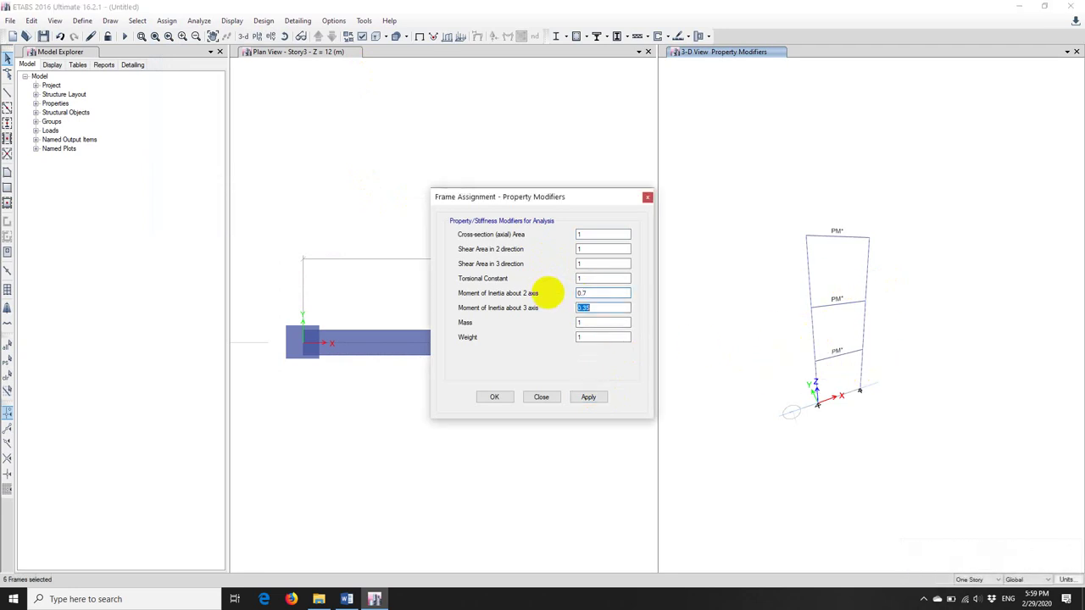
text(0.7)
click(591, 399)
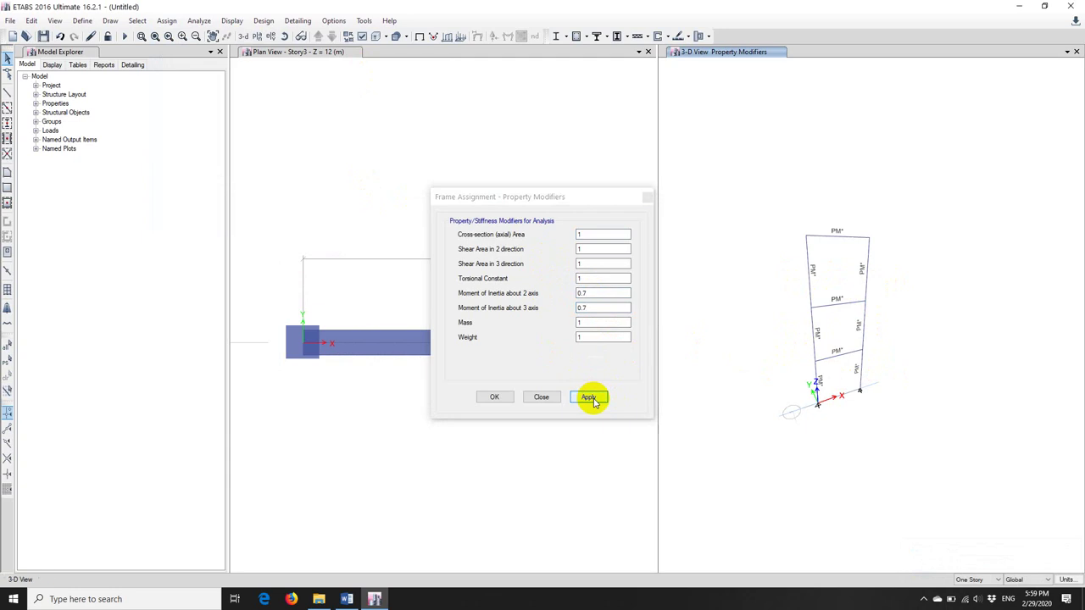
Restrict the building's active degrees of freedom to the XZ Plane option, keeping only UX, UZ and RY.
click(542, 398)
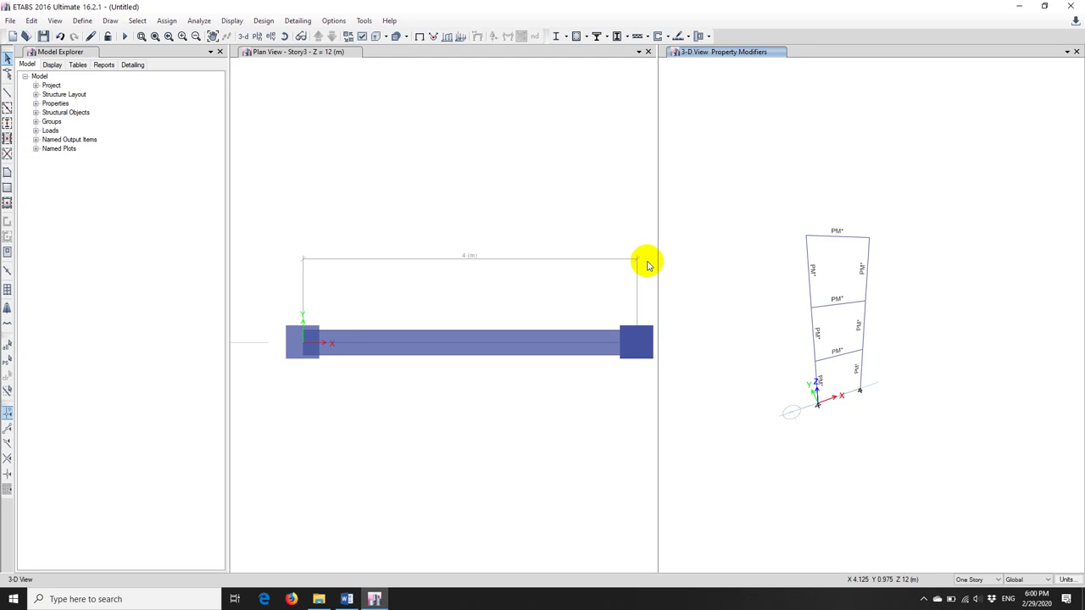
click(231, 23)
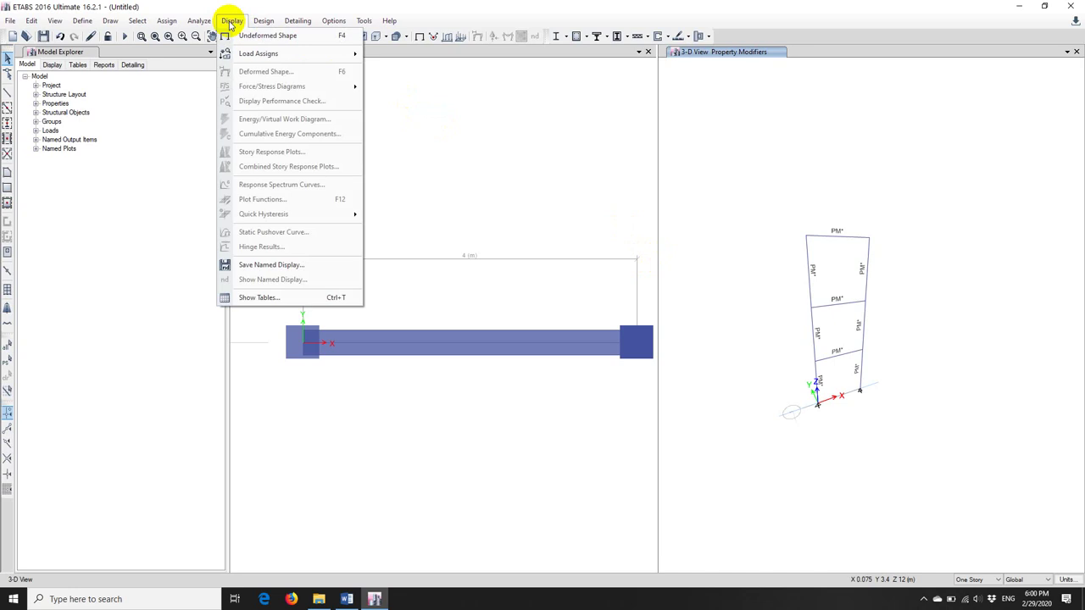
click(230, 21)
click(200, 20)
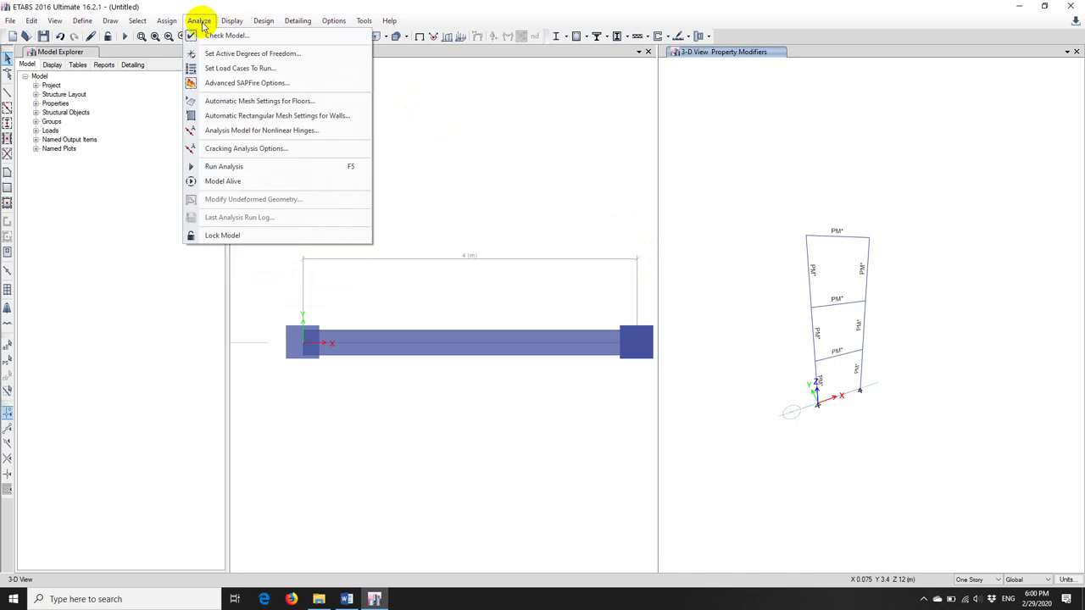
click(281, 56)
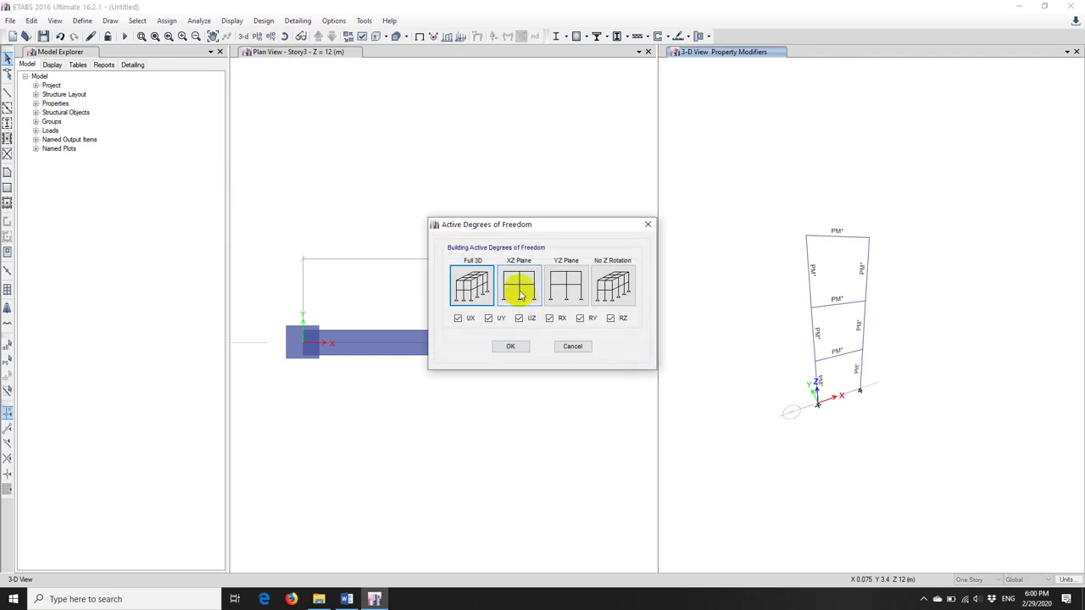
click(520, 294)
drag(554, 223, 480, 209)
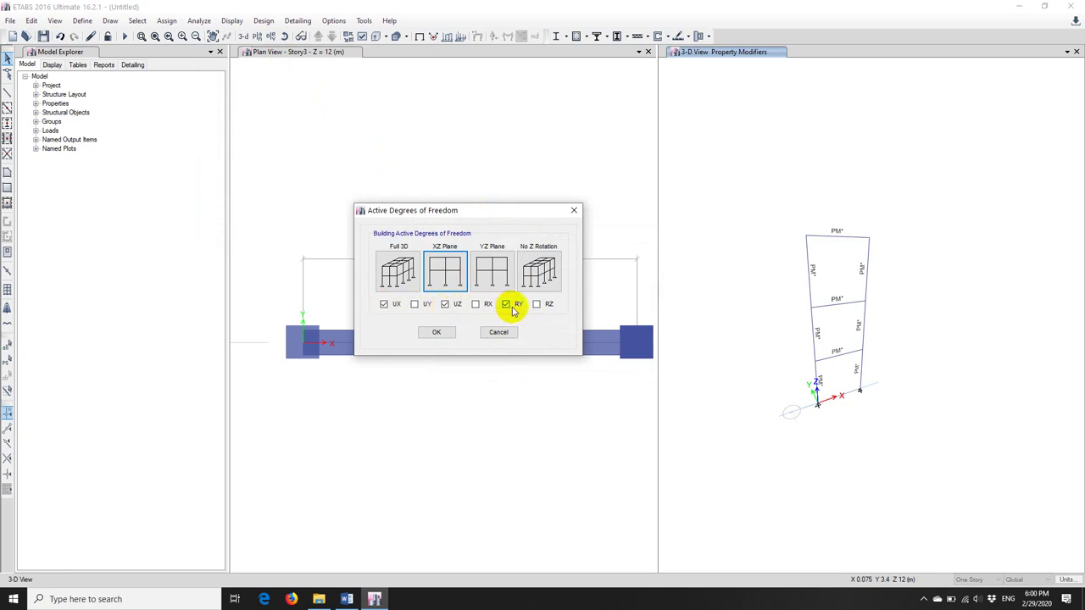
click(439, 332)
Run the analysis, saving the model file as frame2d in the Temp folder.
click(371, 161)
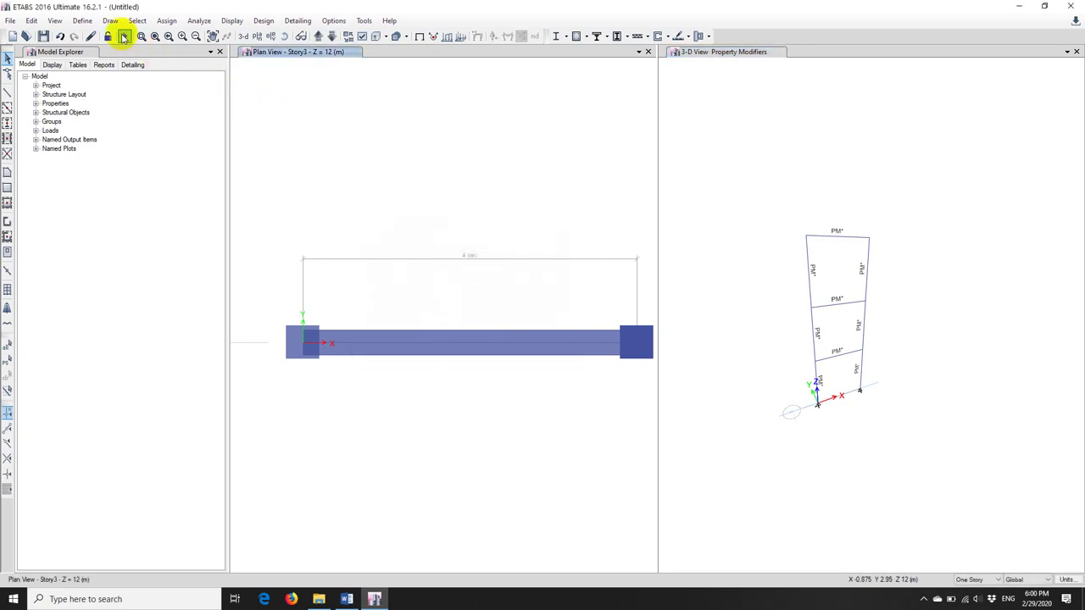
click(124, 36)
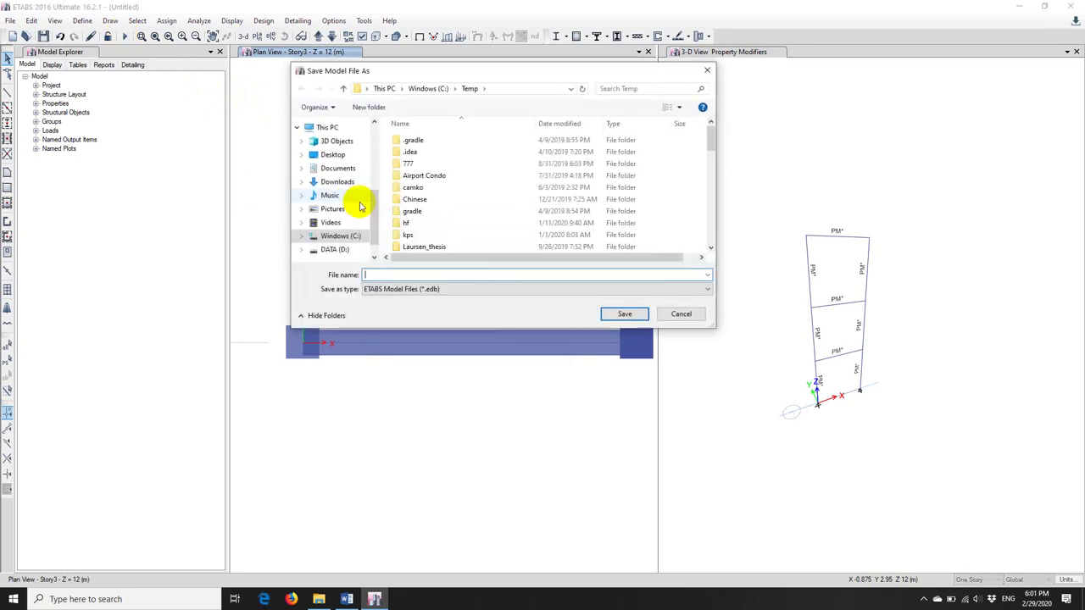
text(frame2d)
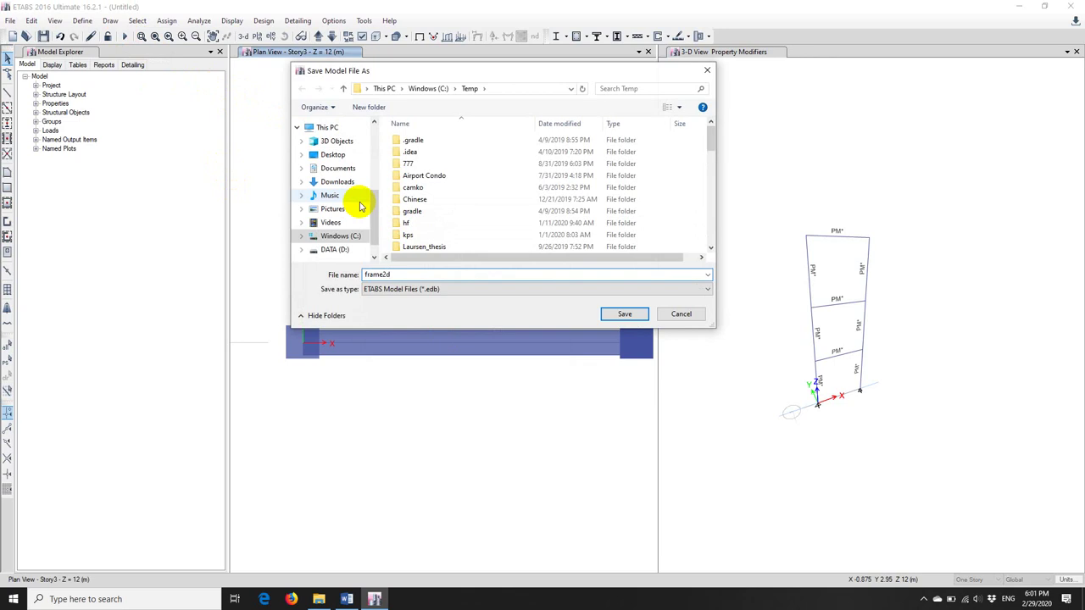
click(626, 314)
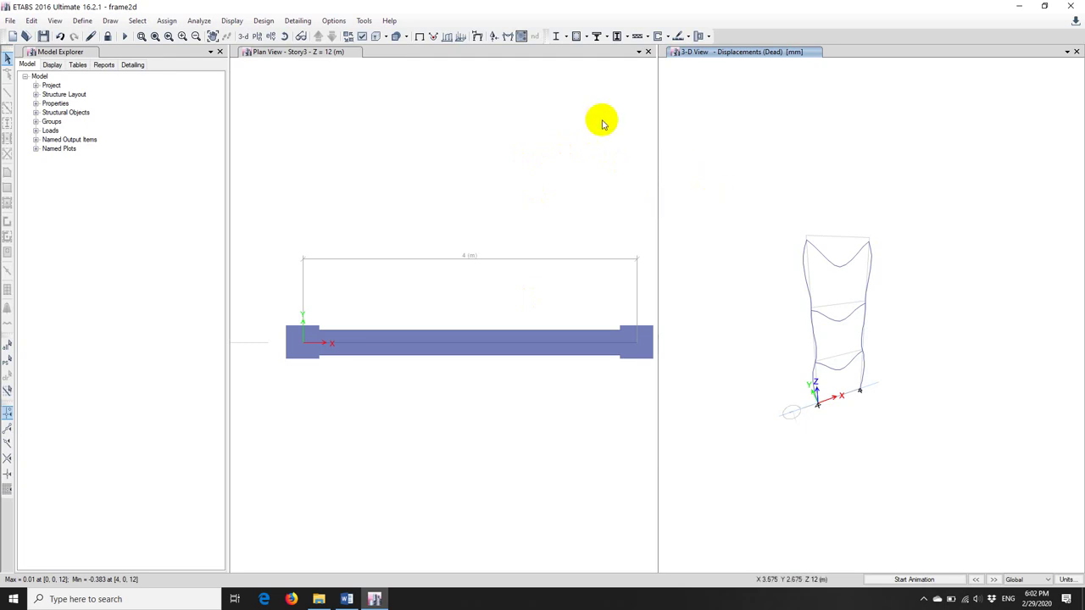
Display the Moment 3-3 diagram for load case ULS-1-NL in both the plan view and the 3-D view.
click(507, 35)
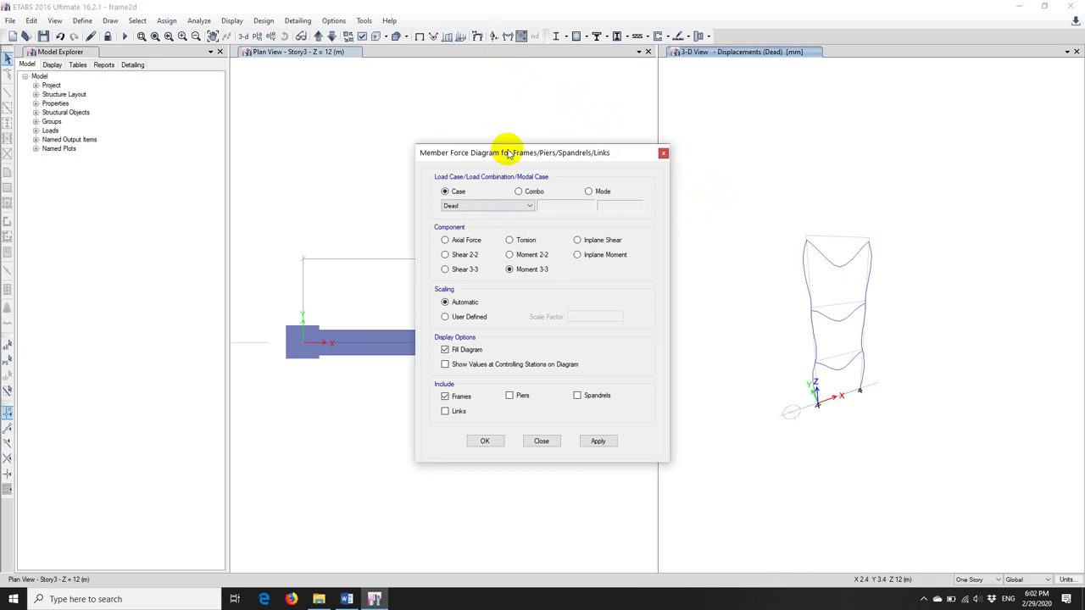
drag(499, 150, 440, 136)
click(449, 193)
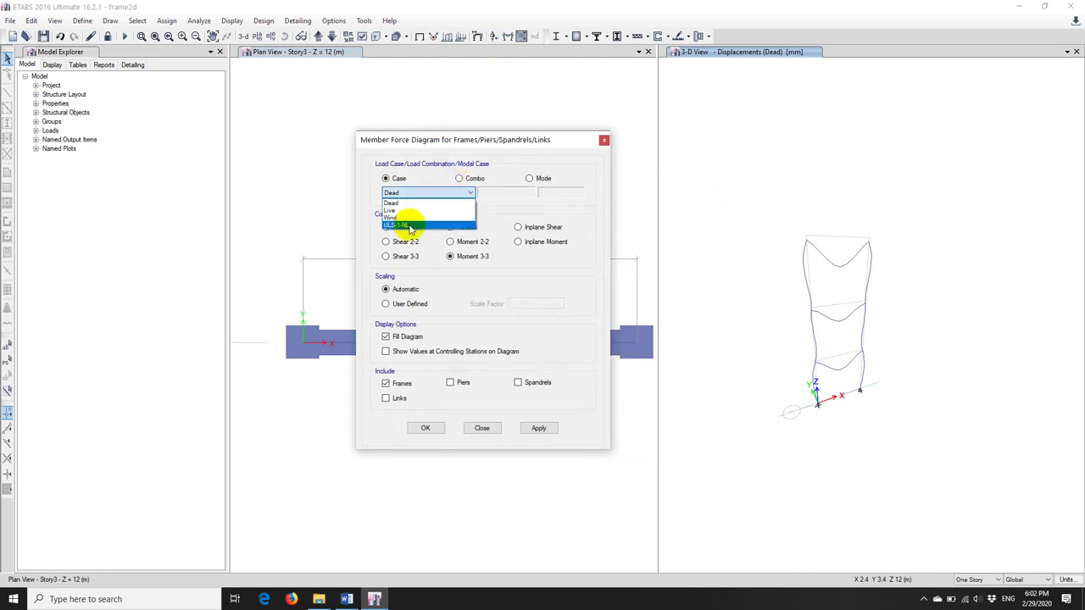
click(392, 220)
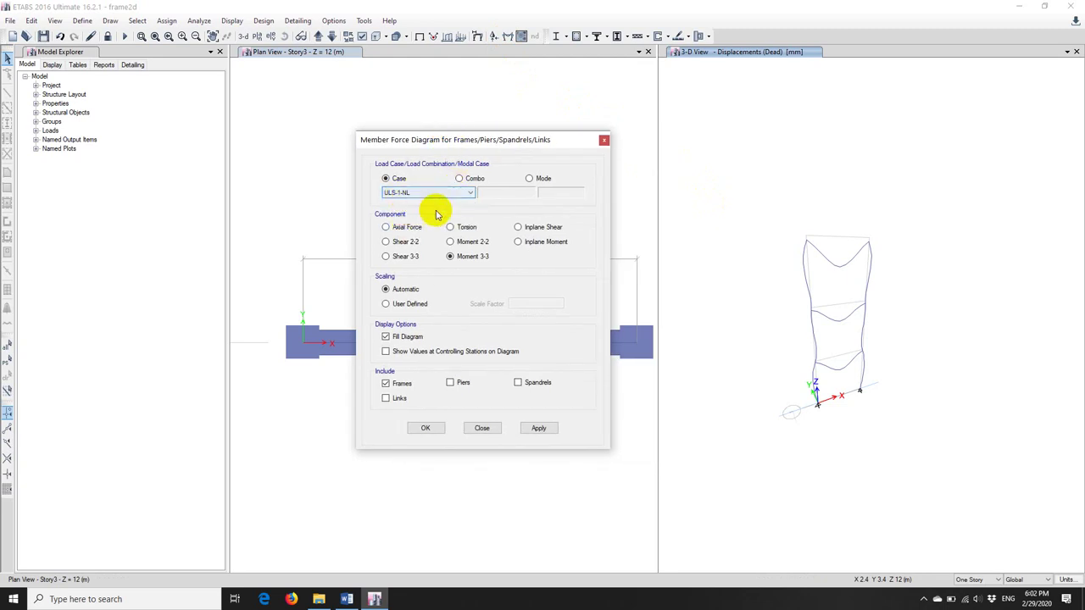
click(539, 428)
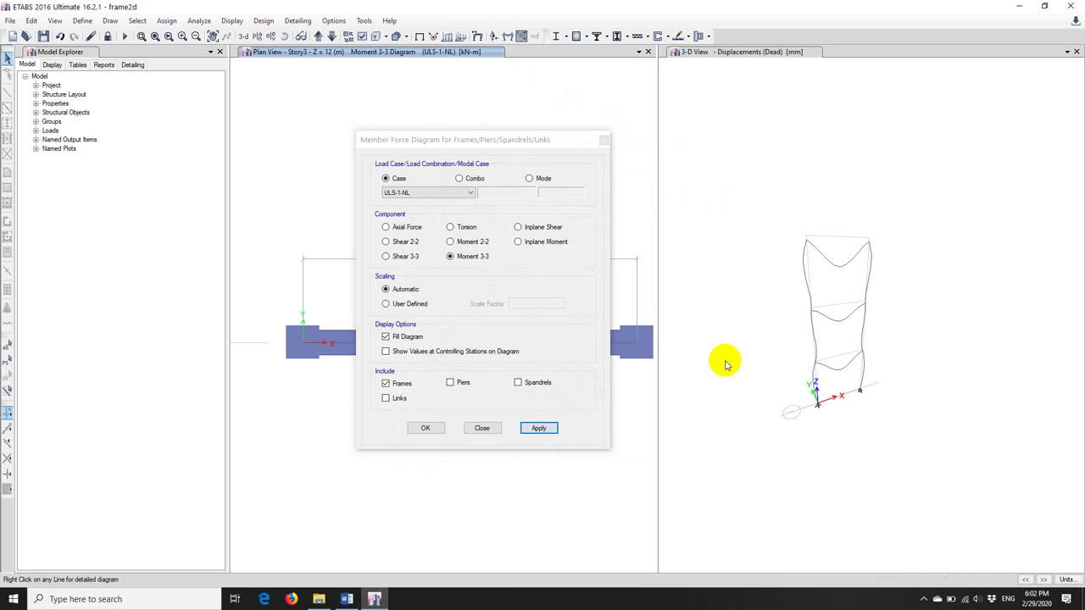
click(695, 361)
click(543, 429)
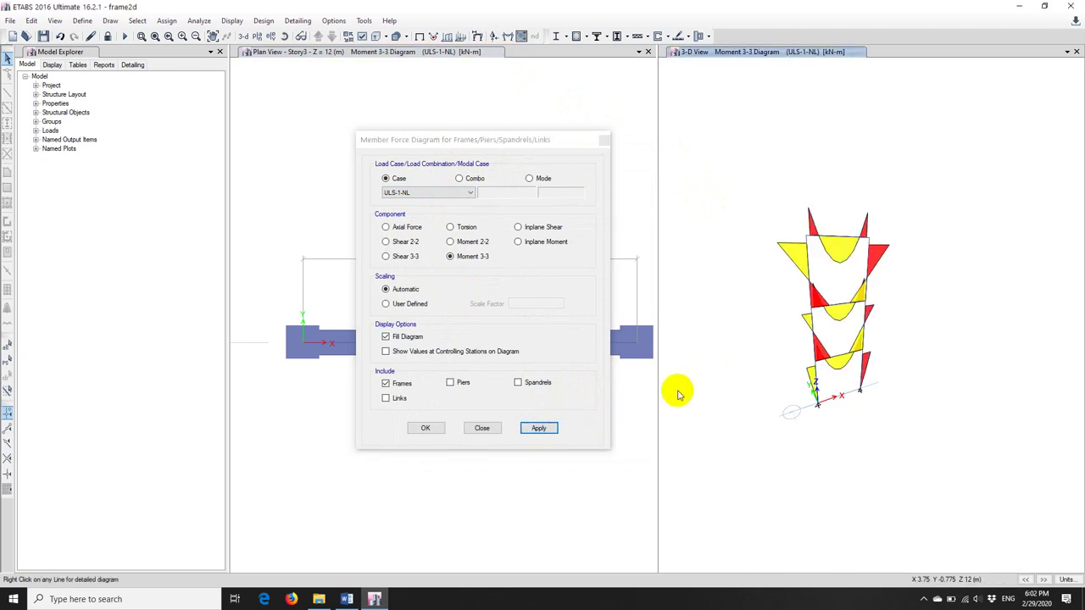
Examine the Moment 3-3 value at the top of the first-story column on grid B in the 3-D view.
scroll(879, 364, up, 3)
scroll(839, 343, down, 2)
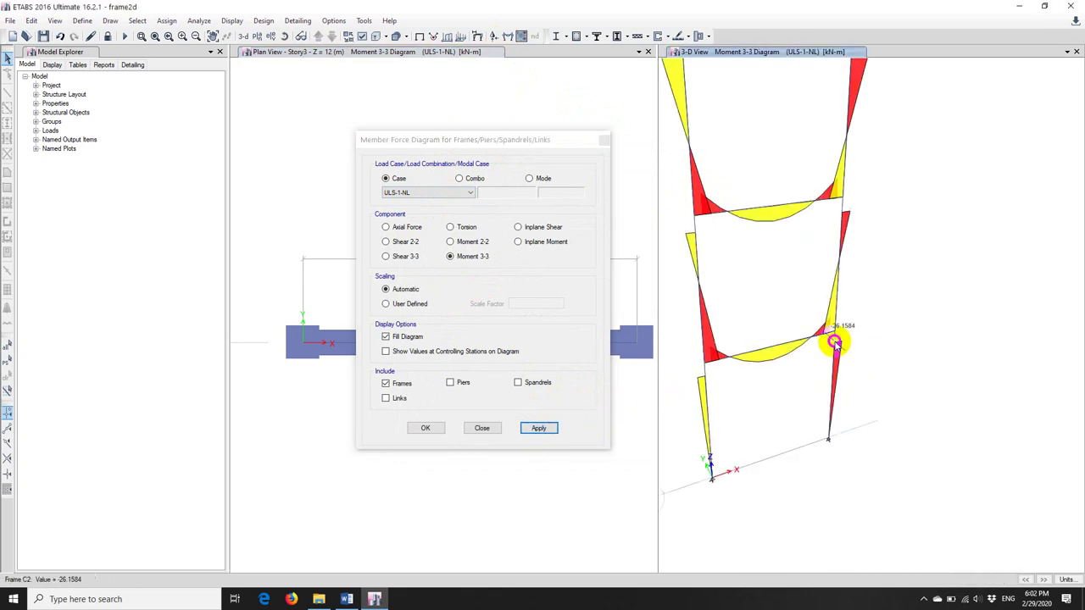
scroll(835, 352, up, 3)
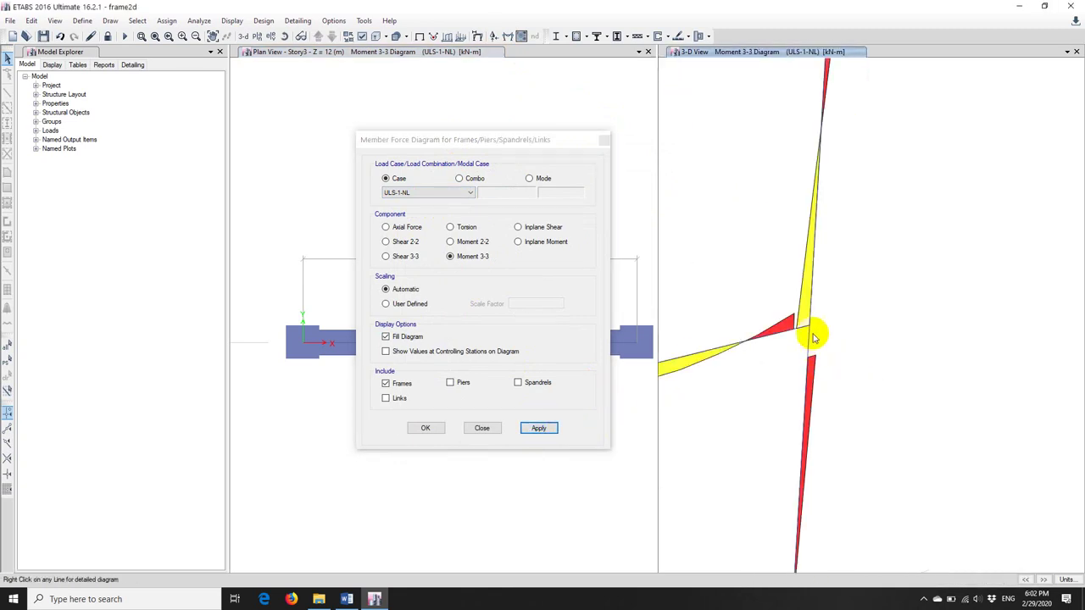
mouse_move(809, 325)
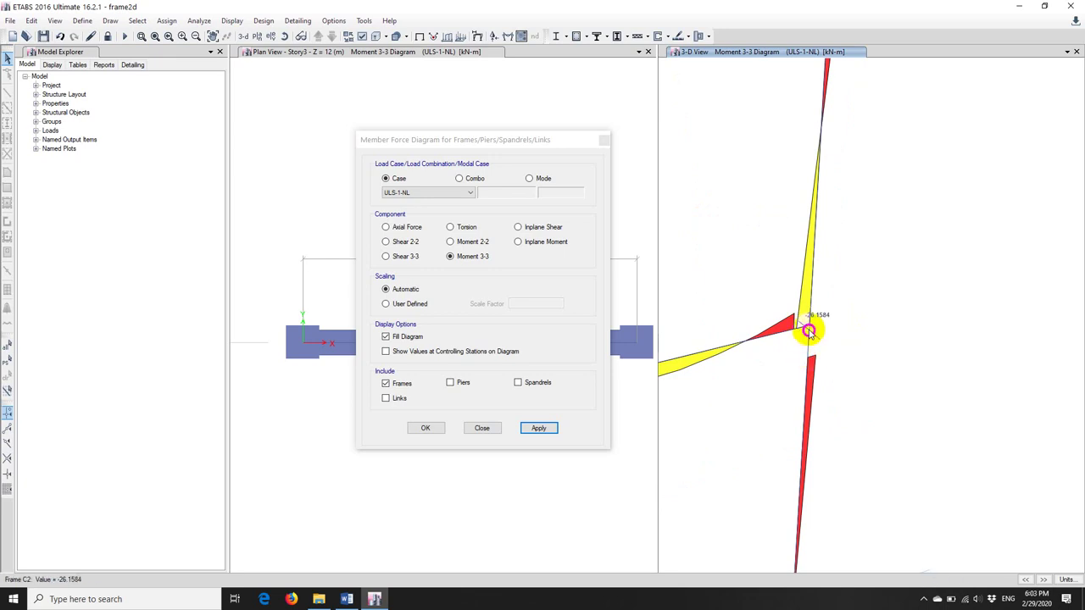
scroll(822, 335, down, 5)
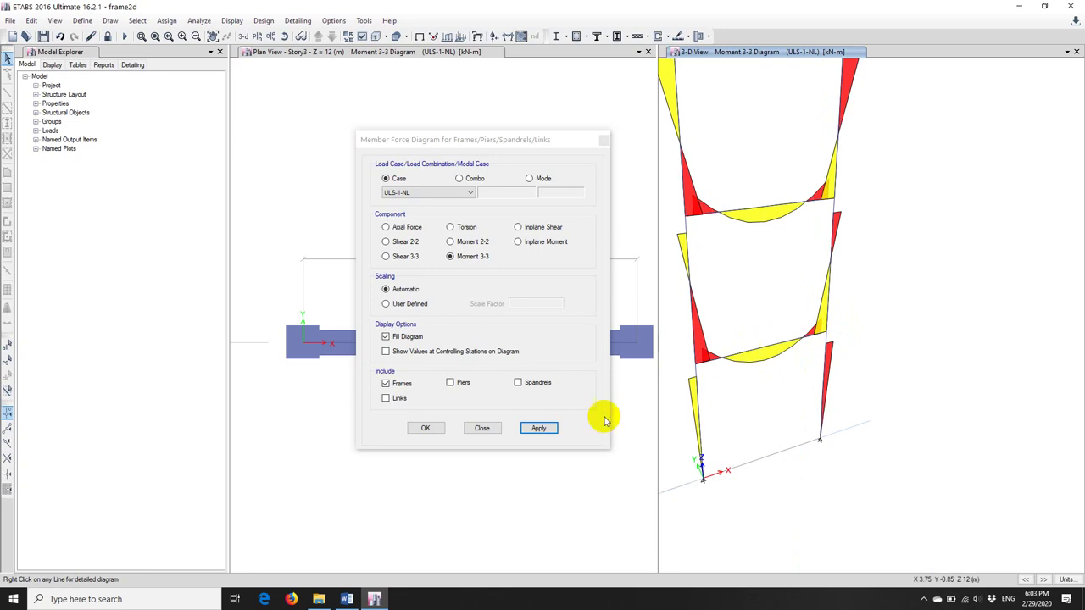
click(481, 428)
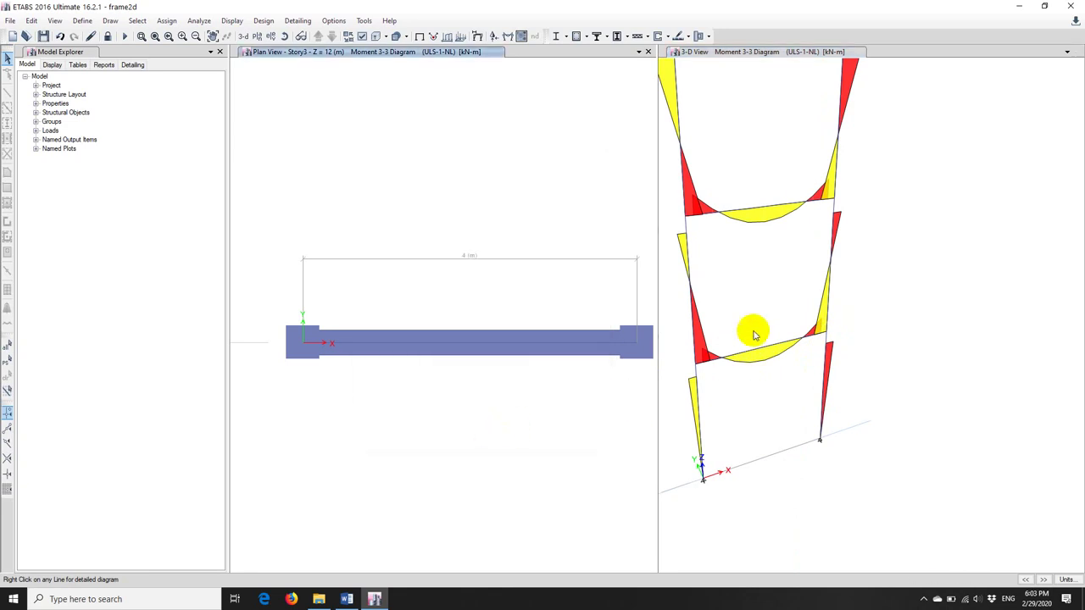
Close the plan view and show the frame in the elevation along grid line 1.
click(647, 51)
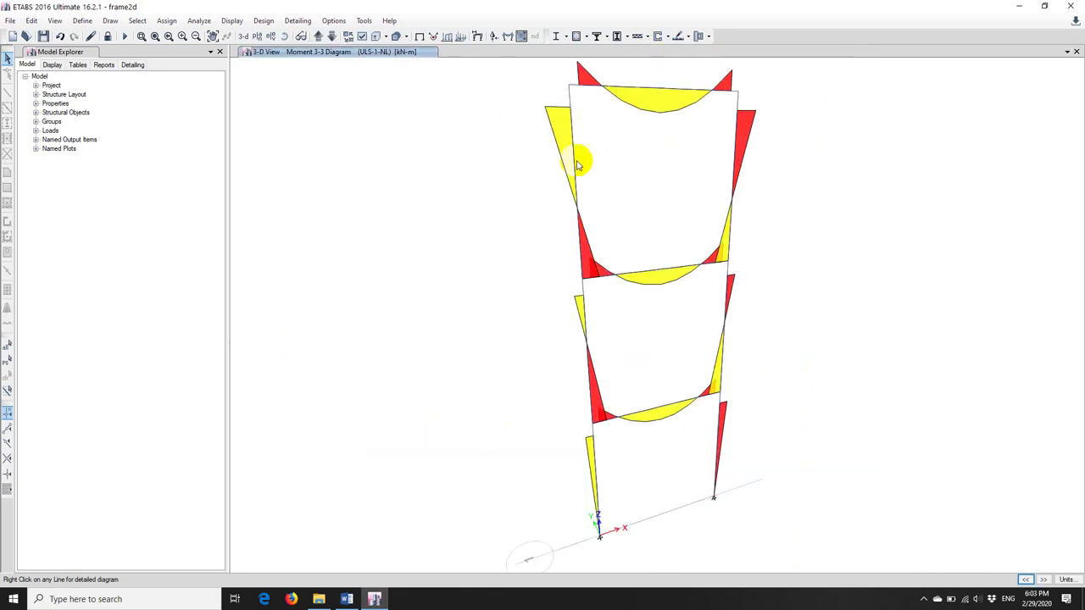
click(270, 36)
click(450, 252)
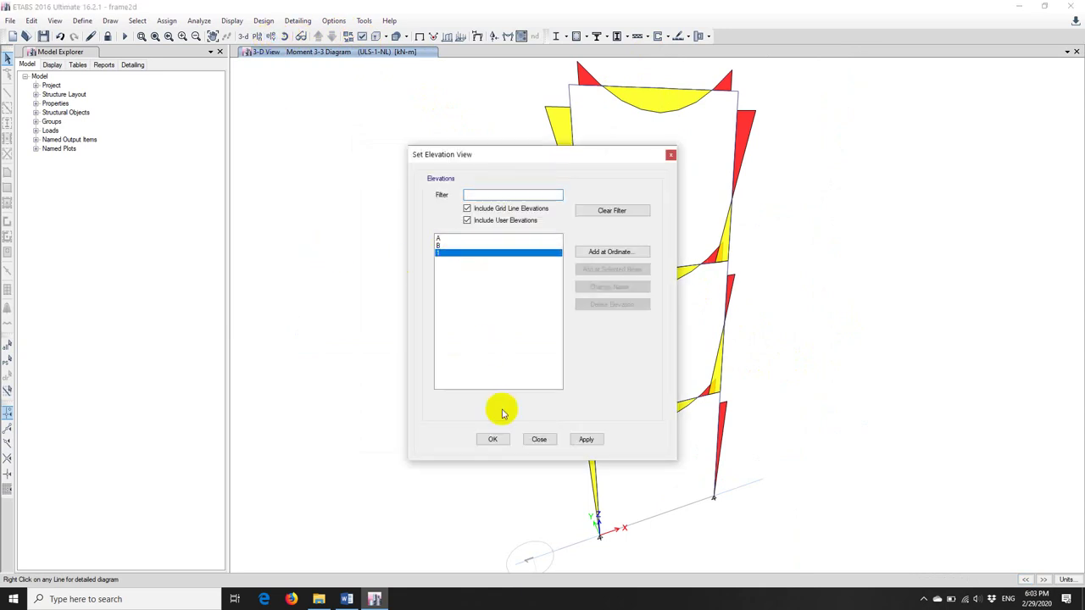
click(493, 439)
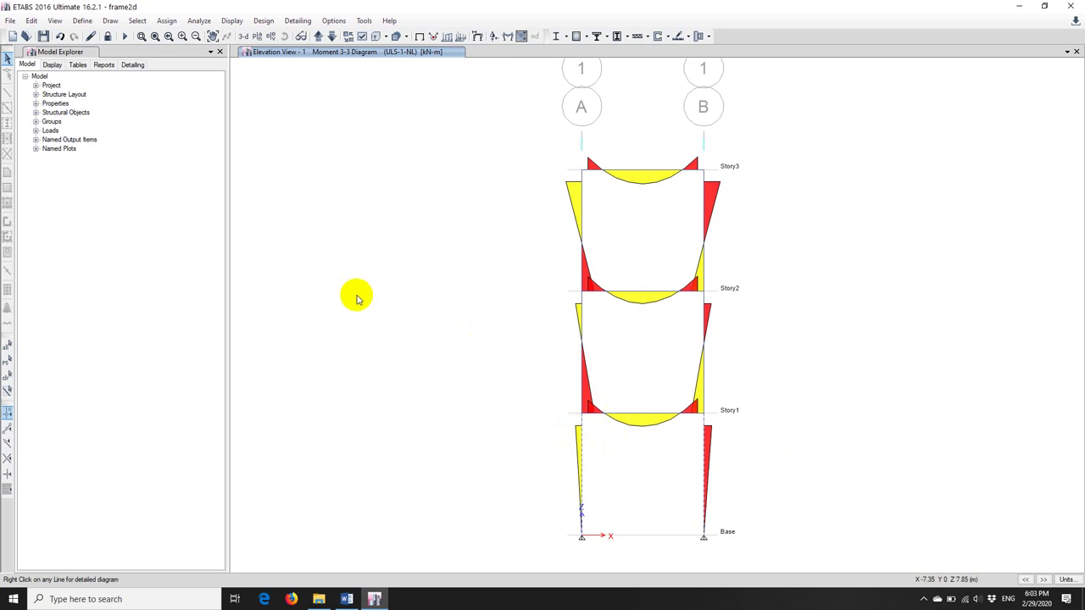
Unlock the model and assign the two Story1 columns defined end length offsets of 0 mm at both ends with rigid-zone factor 0.
click(108, 36)
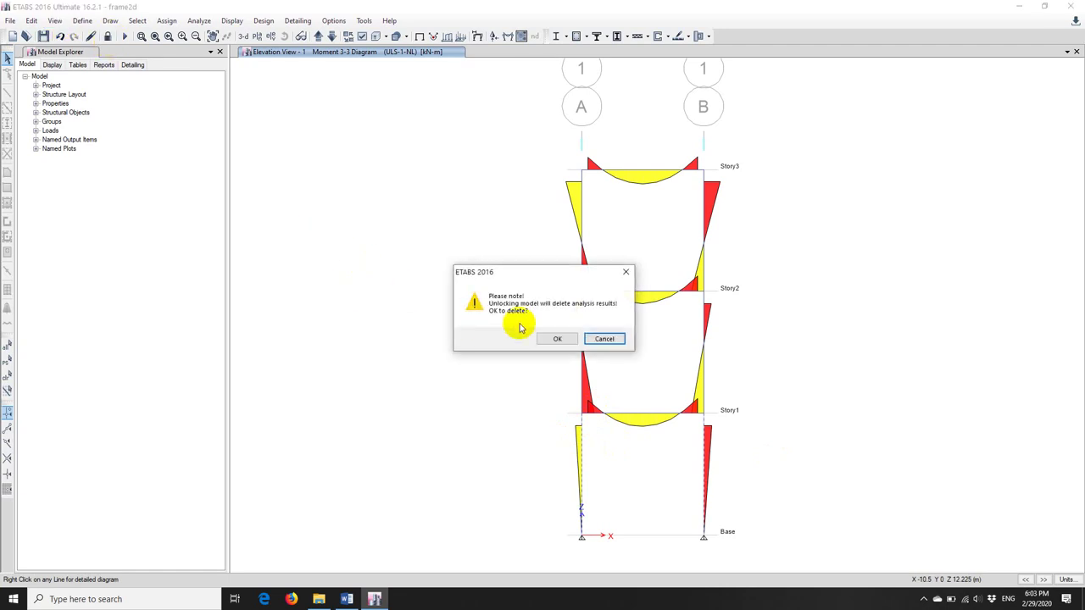
click(555, 339)
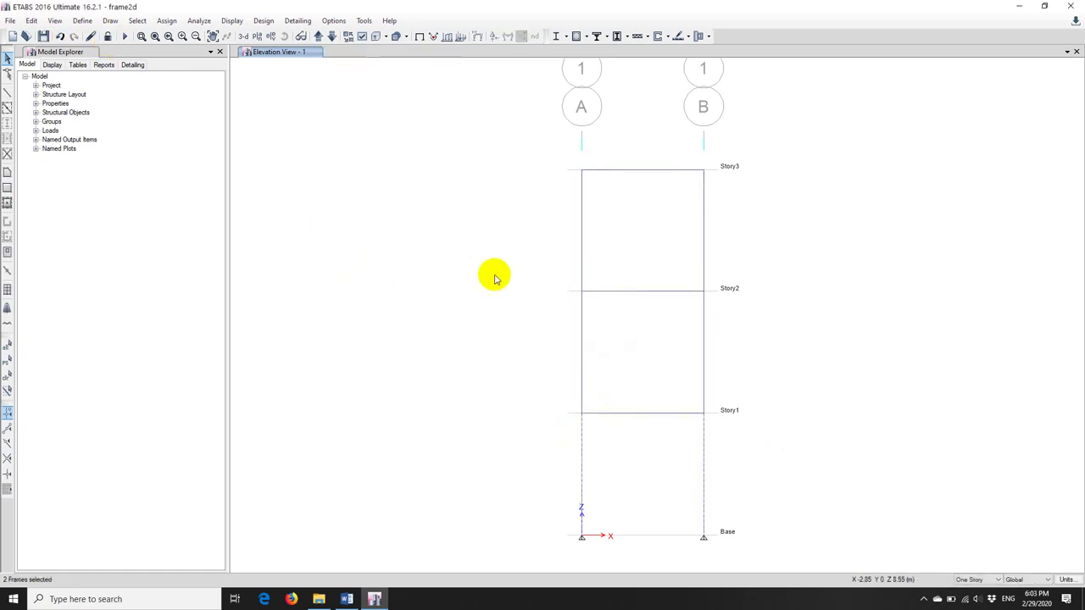
click(167, 21)
mouse_move(181, 50)
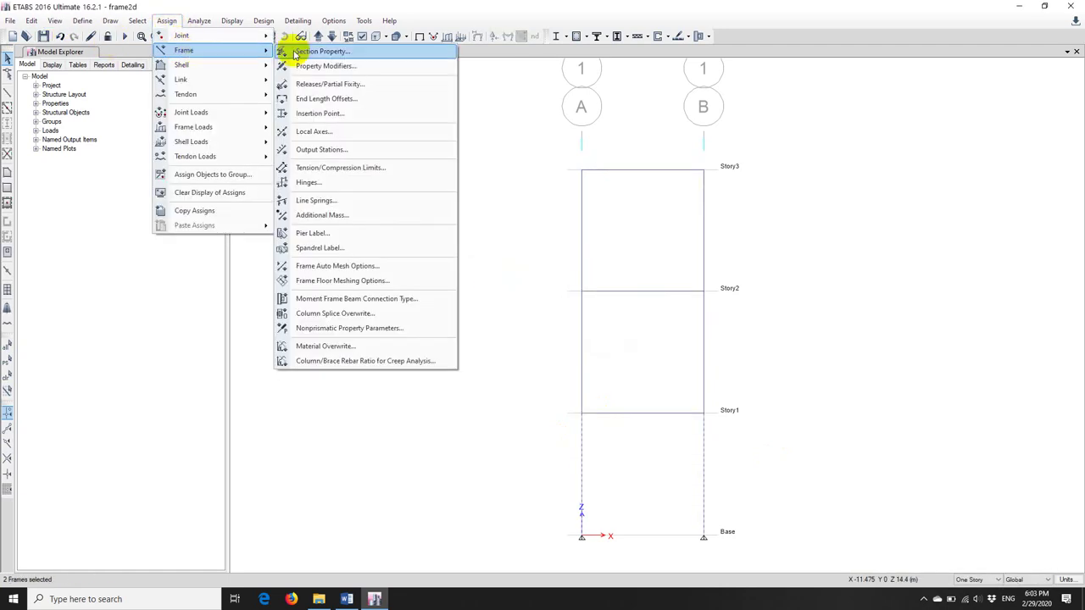
click(360, 100)
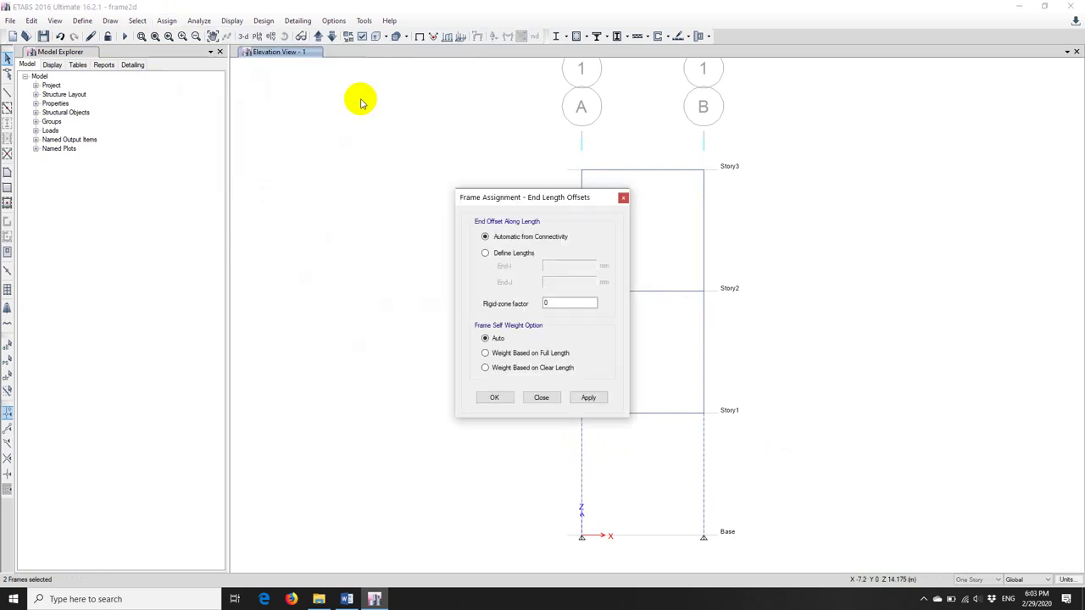
click(485, 252)
drag(511, 209, 403, 190)
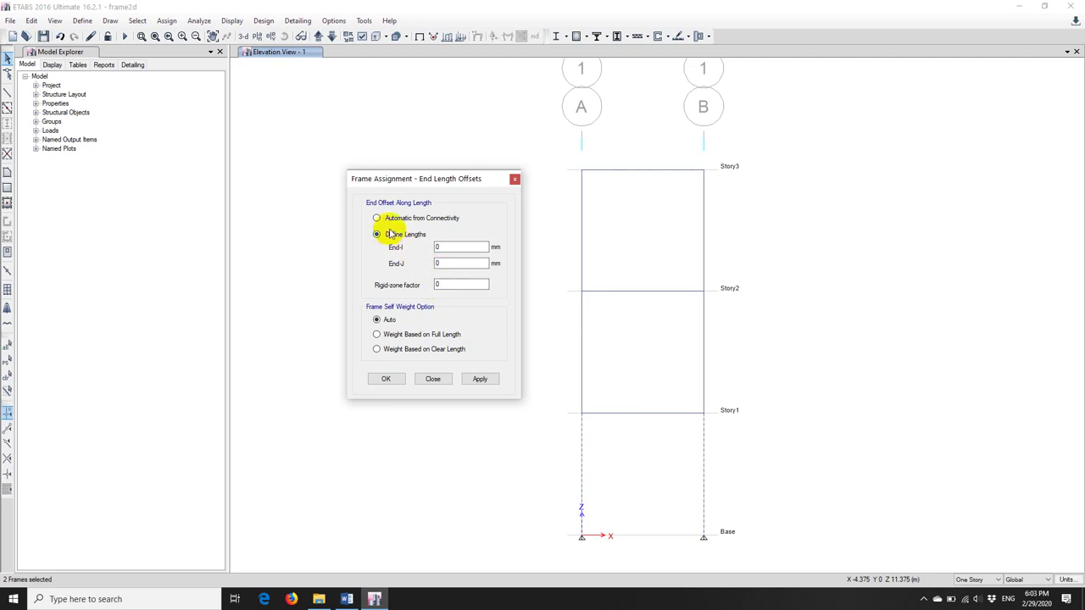
double_click(447, 284)
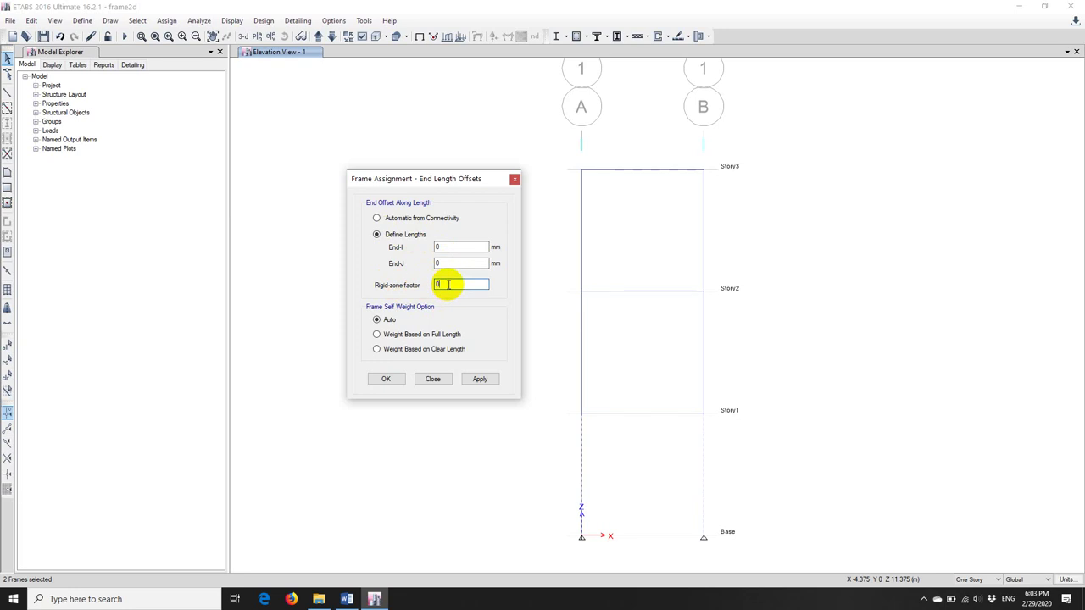
click(480, 379)
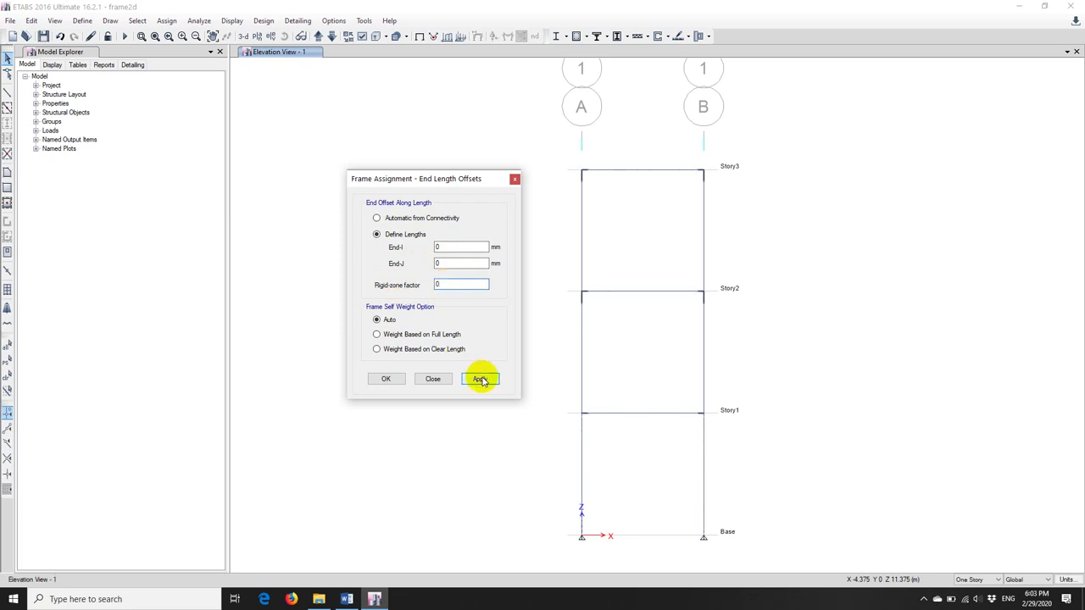
click(432, 378)
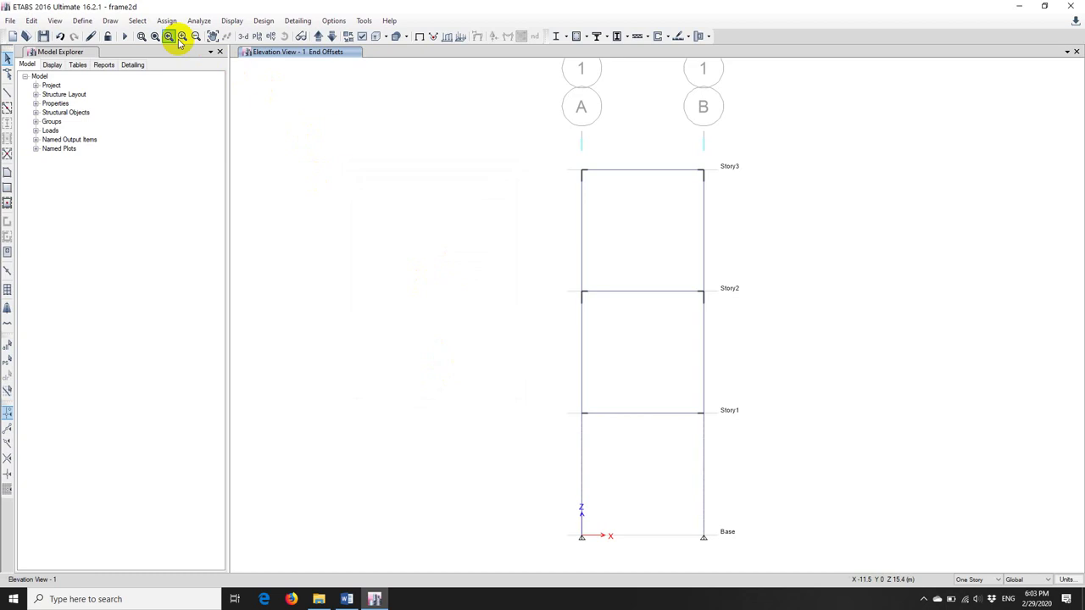
Rerun the analysis and display the ULS-1-NL Moment 3-3 diagram with values at controlling stations.
click(123, 36)
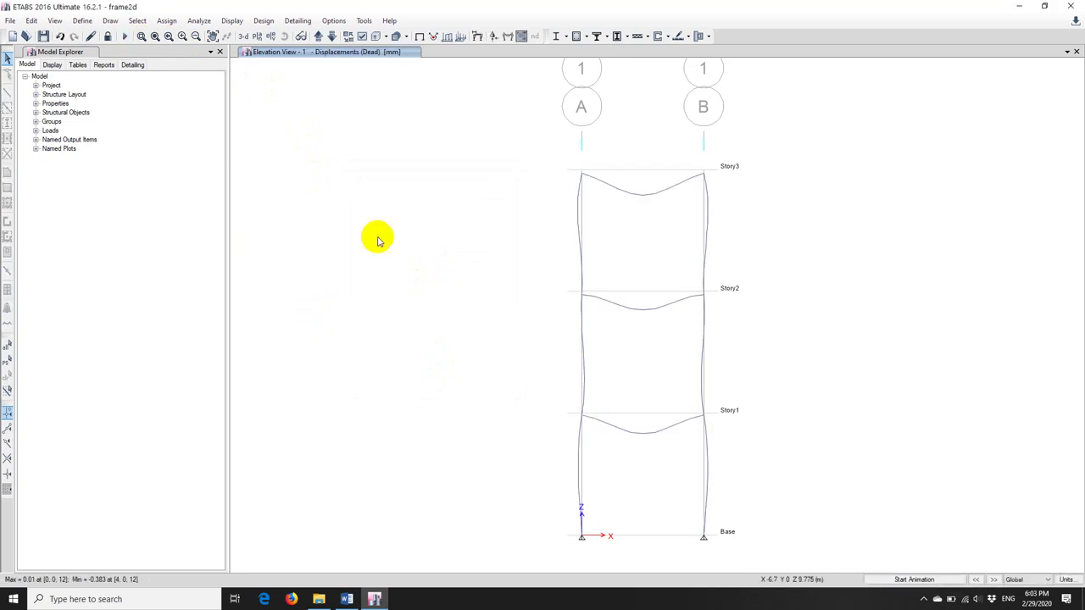
click(509, 36)
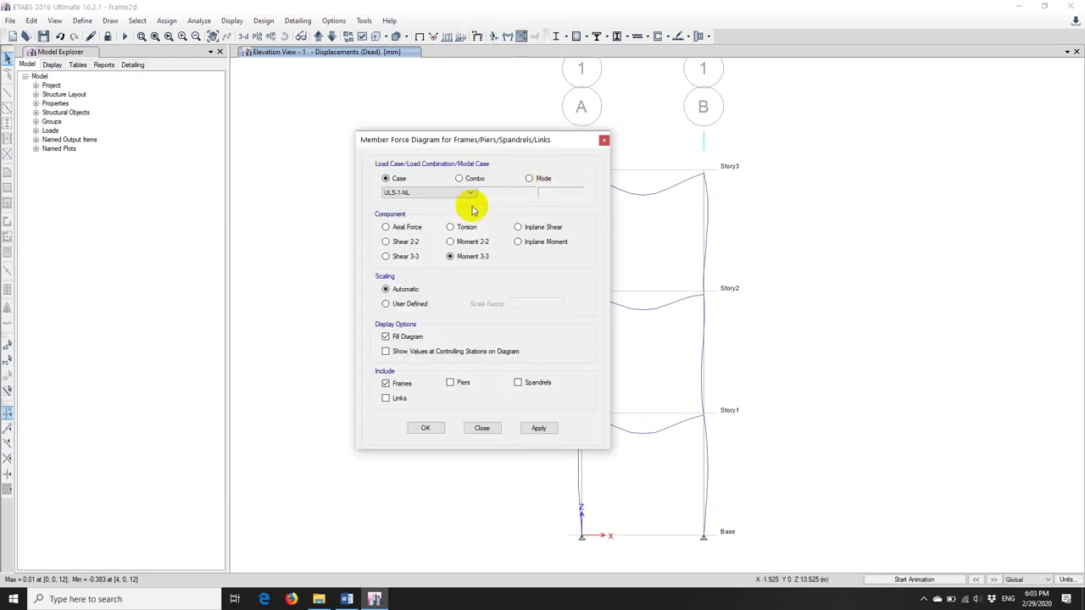
click(539, 428)
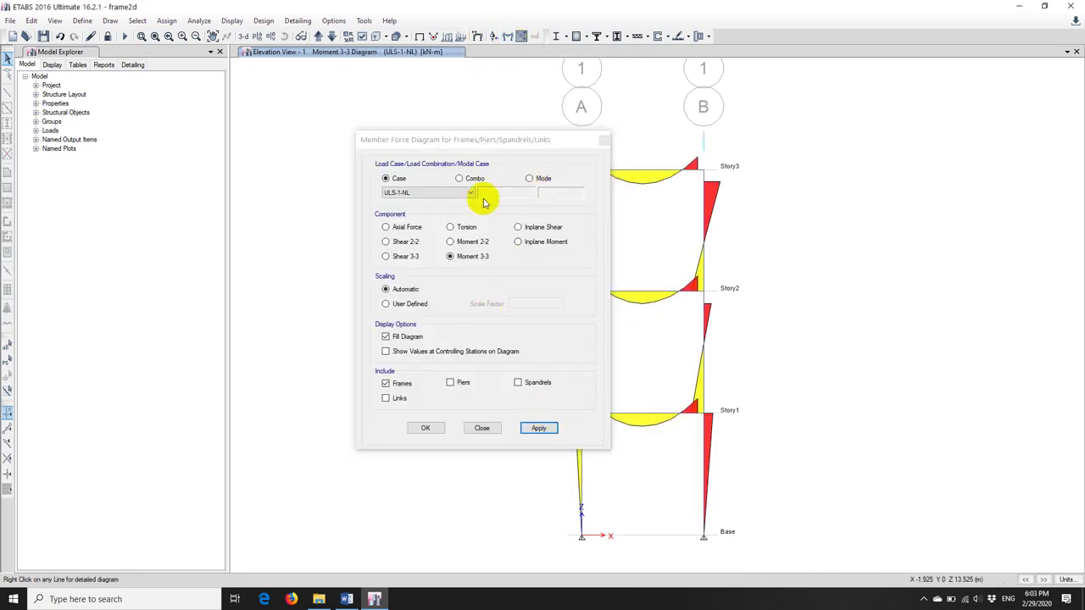
drag(467, 141, 266, 146)
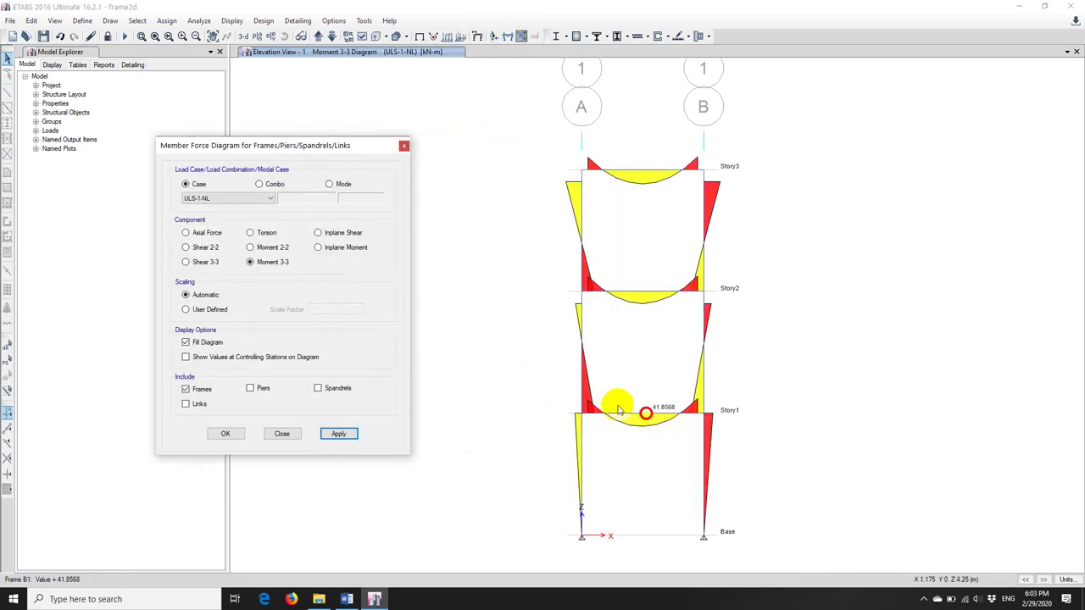
click(187, 357)
click(339, 435)
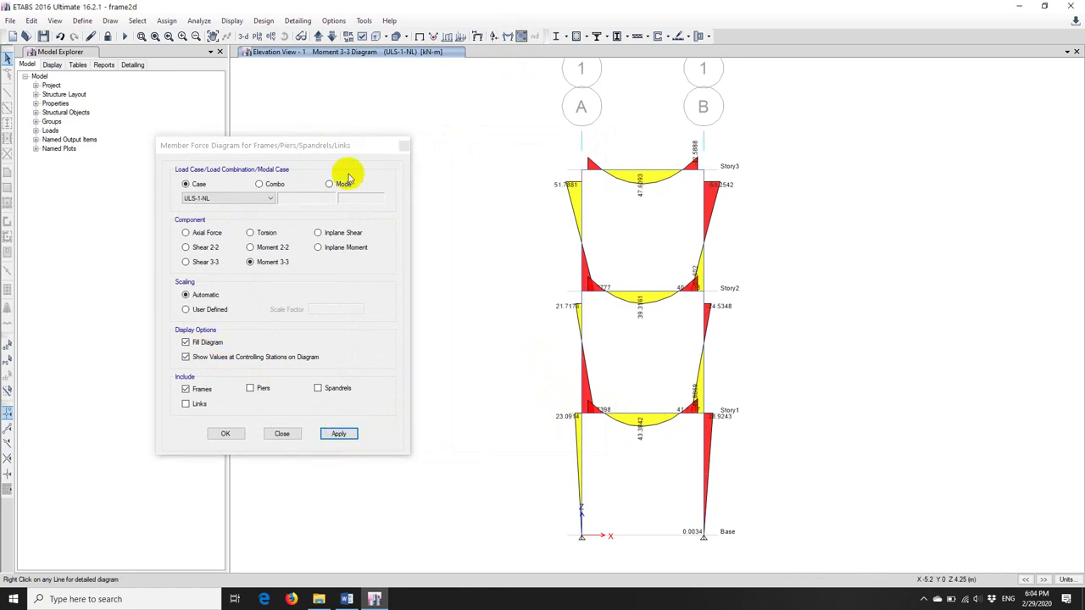
Close the force diagram settings and set the maximum graphic font size to 12 points in the graphics preferences.
click(403, 145)
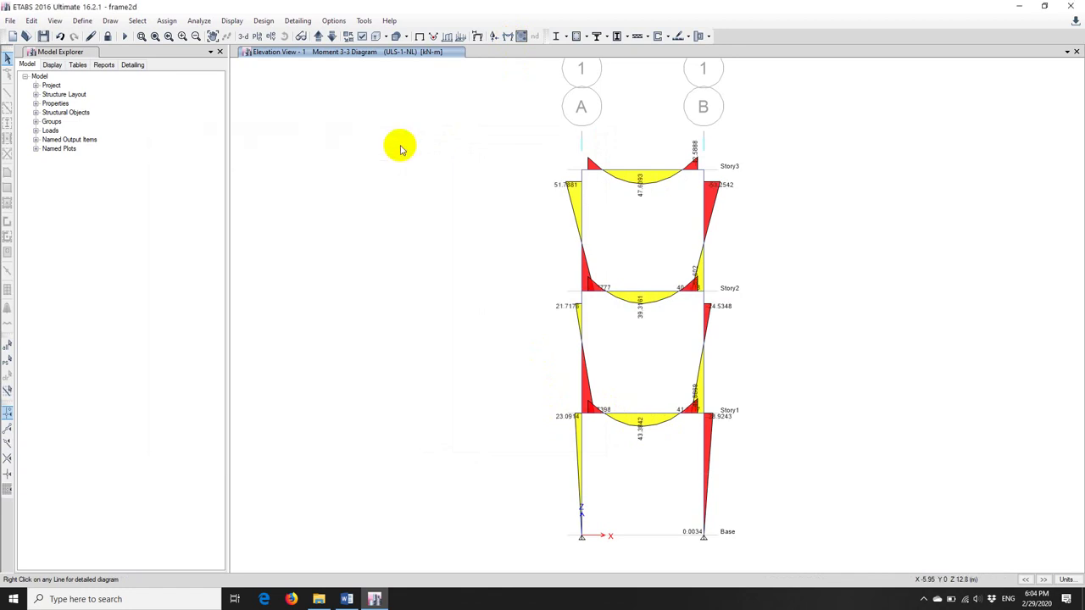
click(333, 21)
click(370, 89)
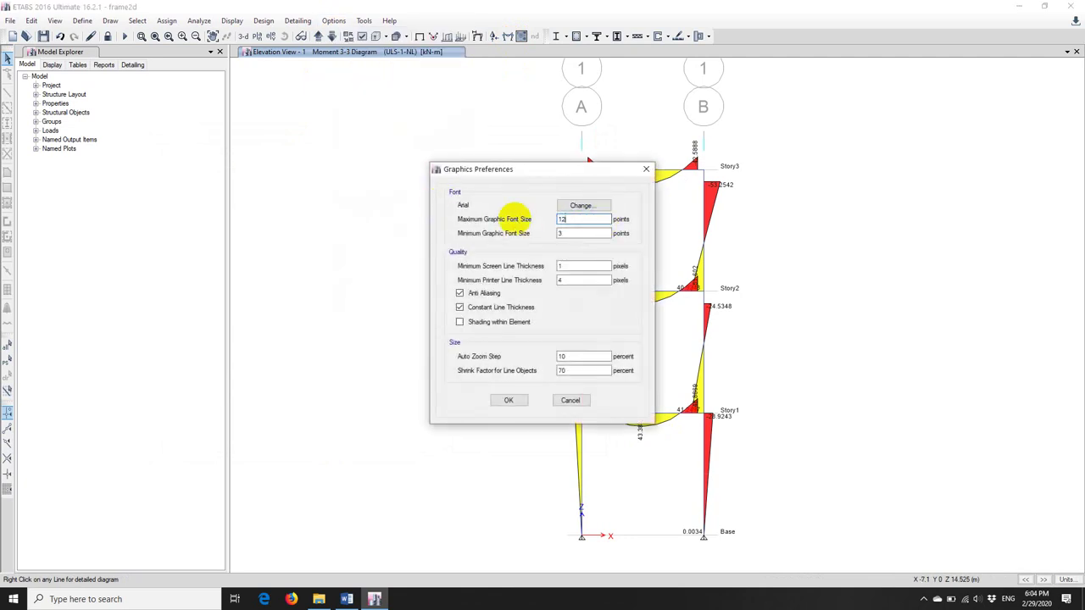
click(508, 400)
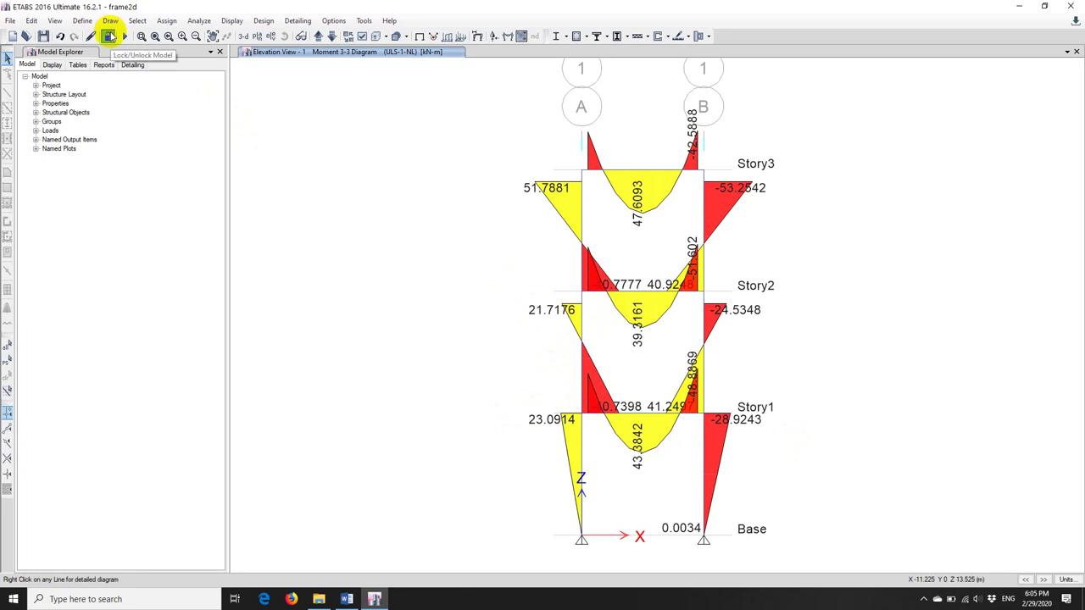
Unlock the model and start a new load combination as a copy of ULS-1.
click(108, 37)
click(555, 337)
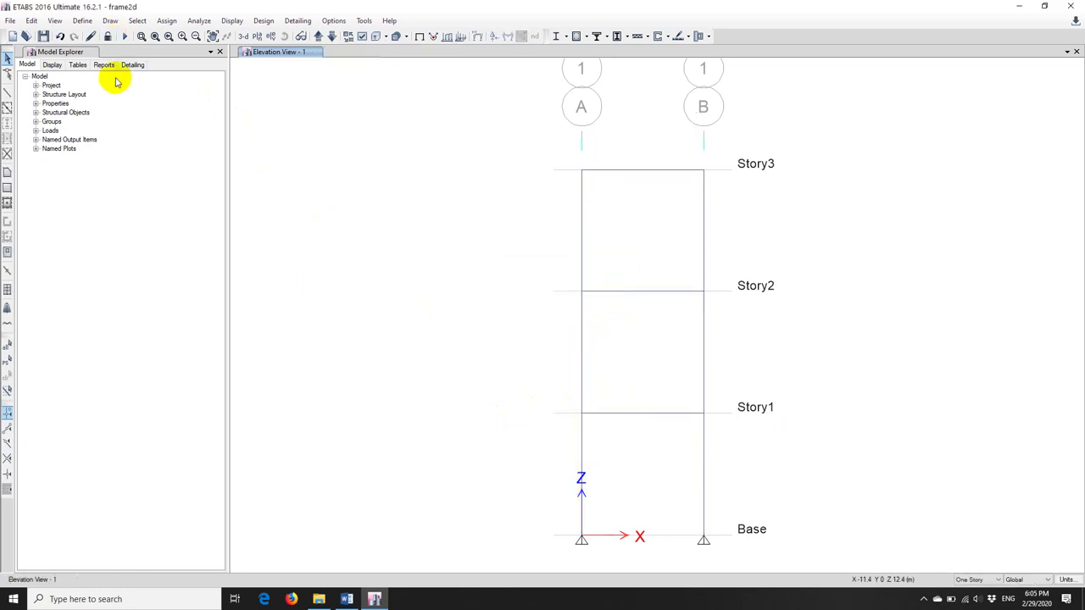
click(82, 21)
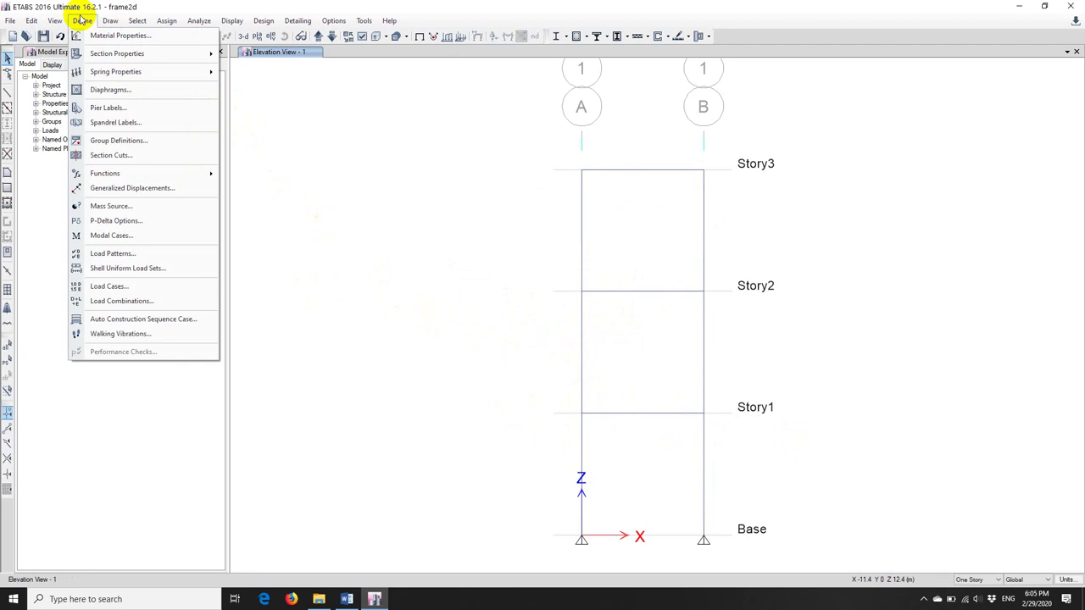
click(122, 303)
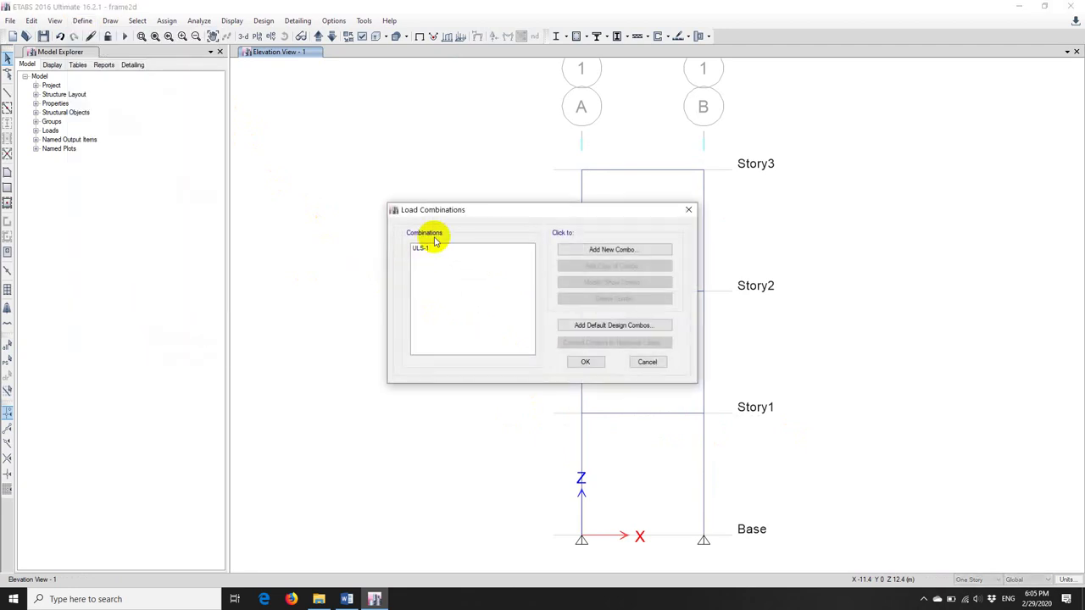
drag(448, 214, 324, 228)
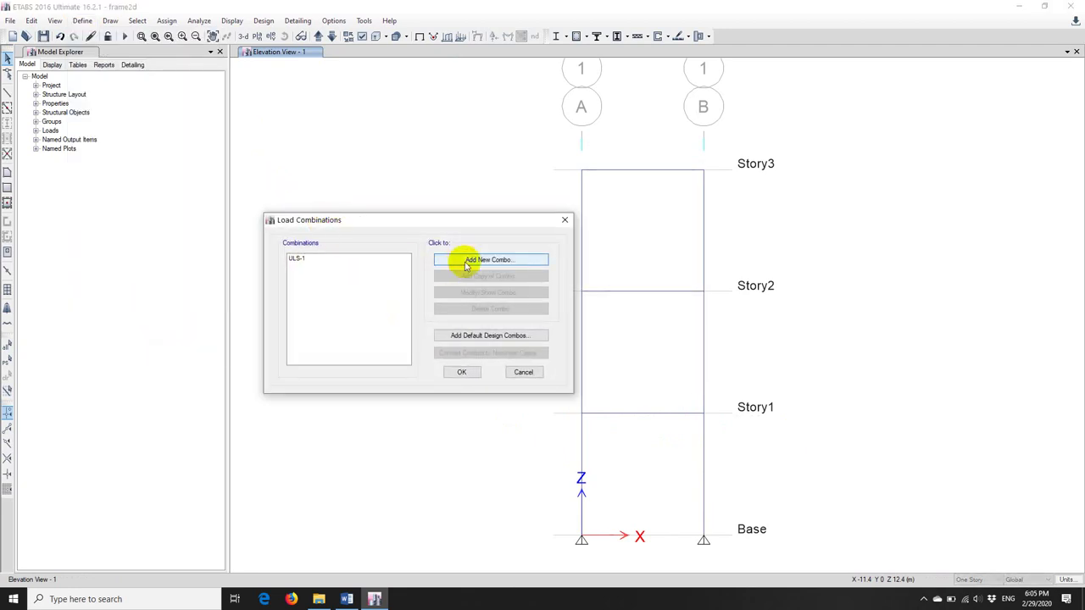
click(298, 259)
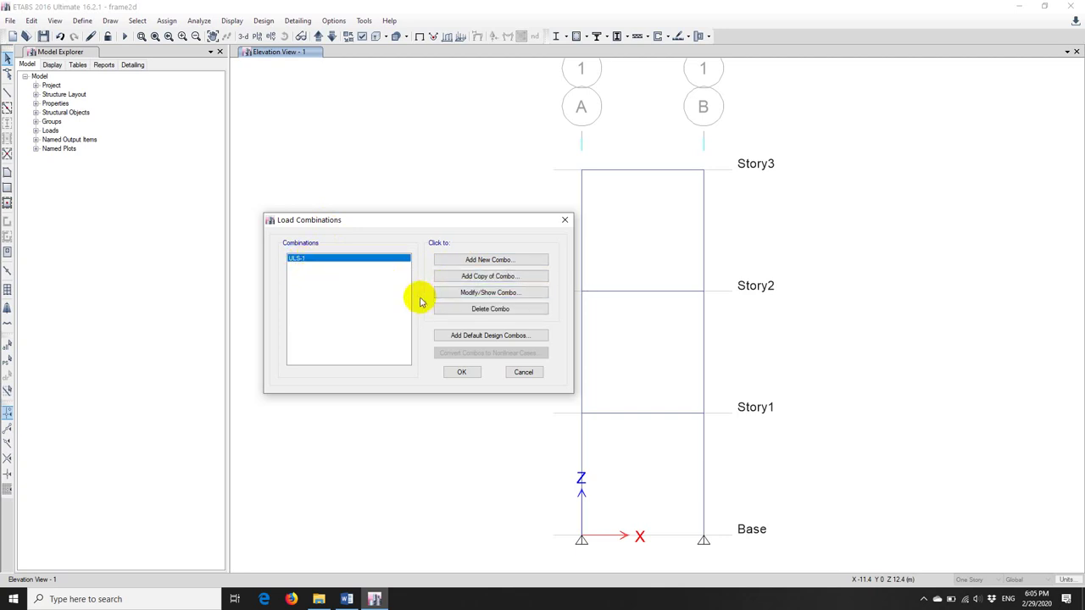
click(467, 279)
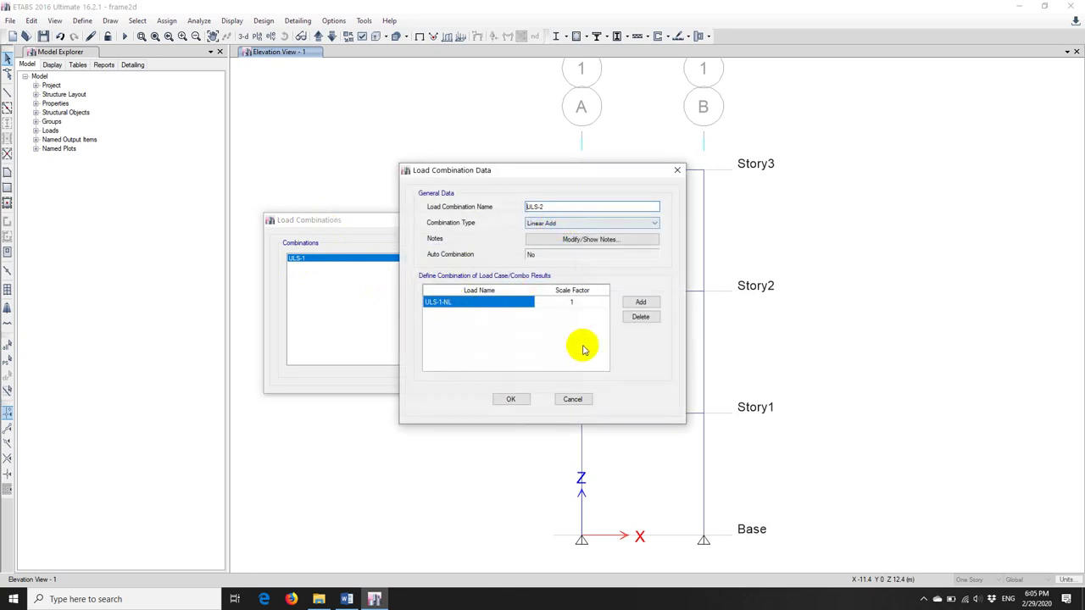
Replace the copied combination's ULS-1-NL entry with the Dead, Live and Wind load cases.
click(481, 302)
click(477, 303)
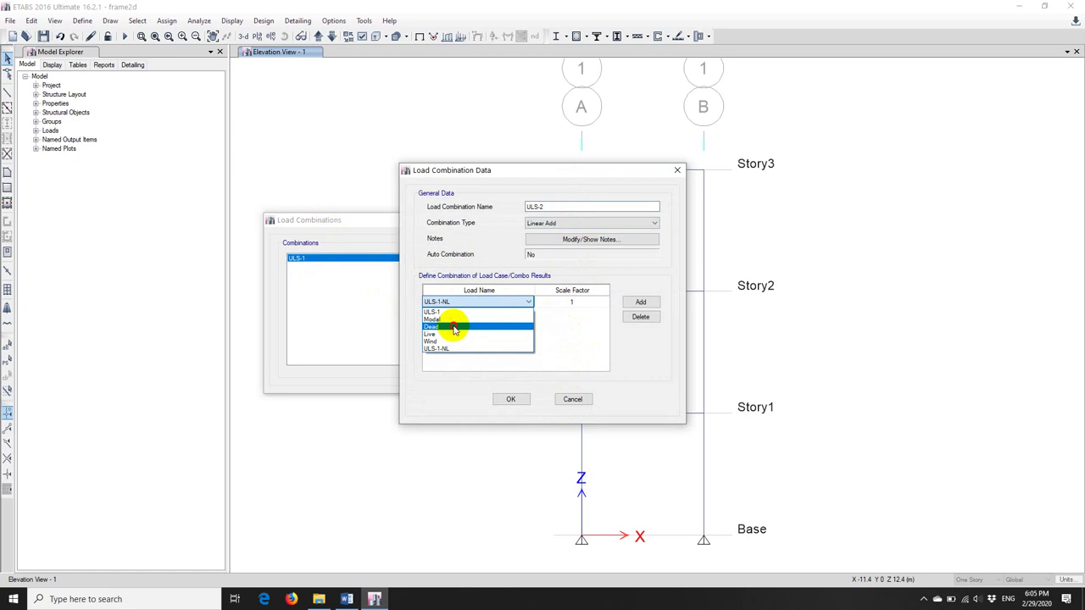
click(454, 328)
click(637, 304)
click(450, 314)
click(450, 315)
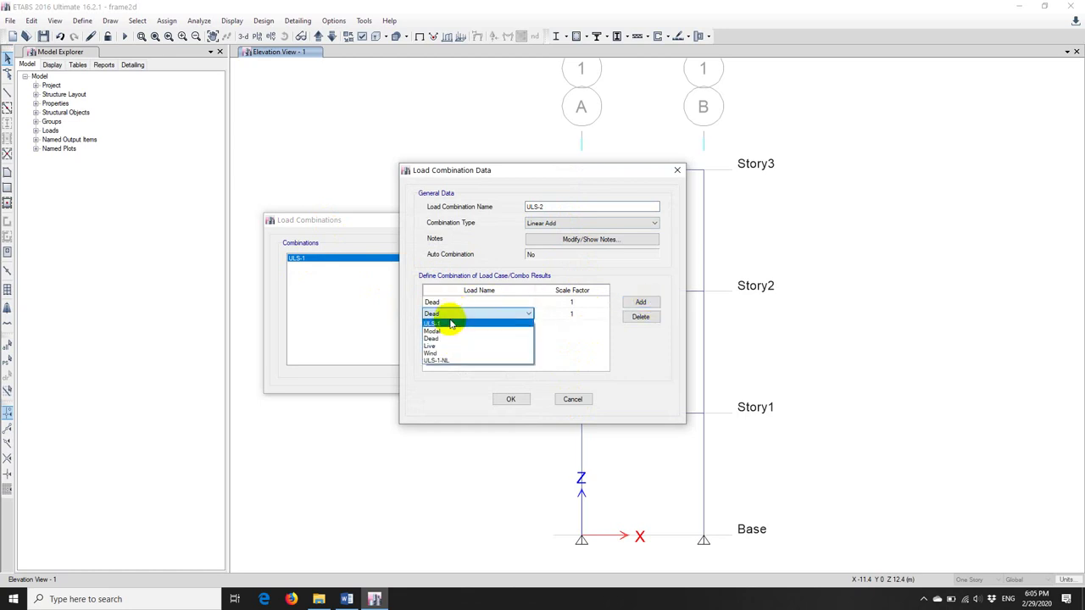
click(435, 345)
click(637, 302)
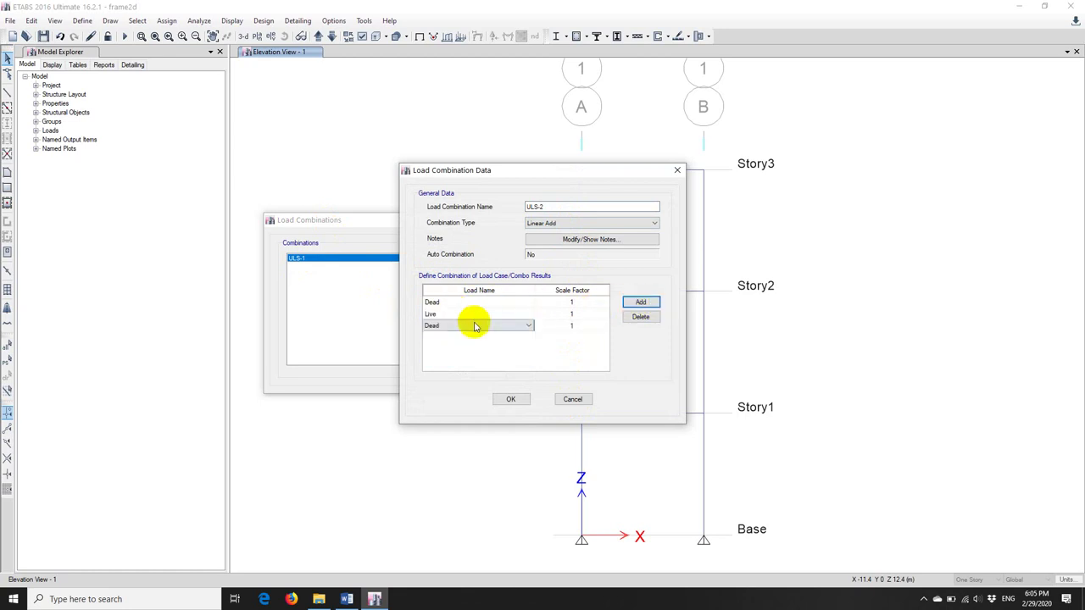
click(474, 327)
click(437, 368)
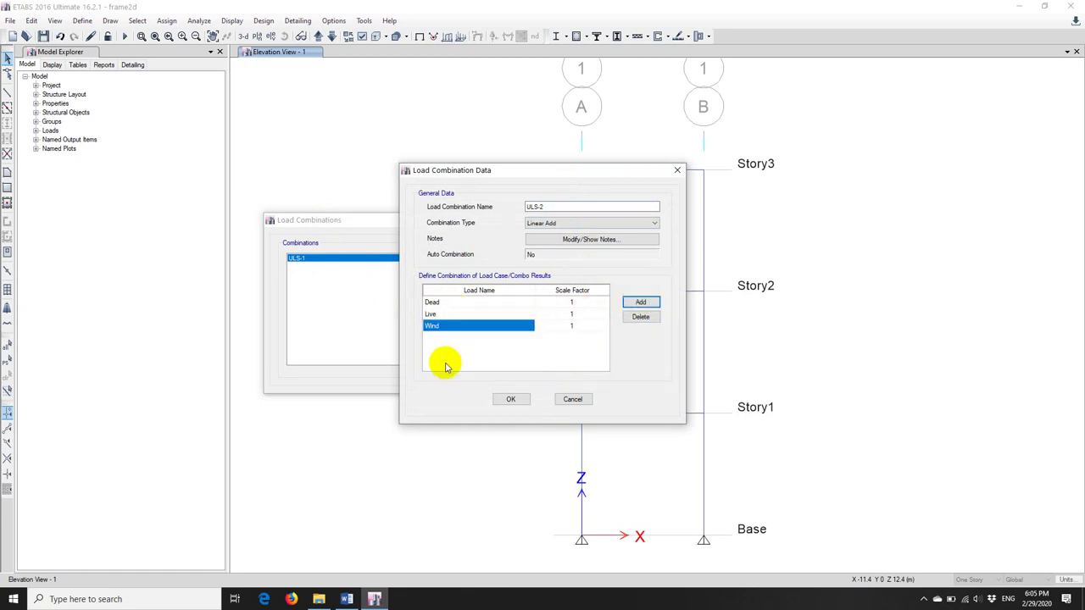
Set the combination's scale factors to 1.2 for Dead, 1.6 for Live and 0.018 for Wind, and save the load combinations.
click(584, 305)
text(1.2)
key(Down)
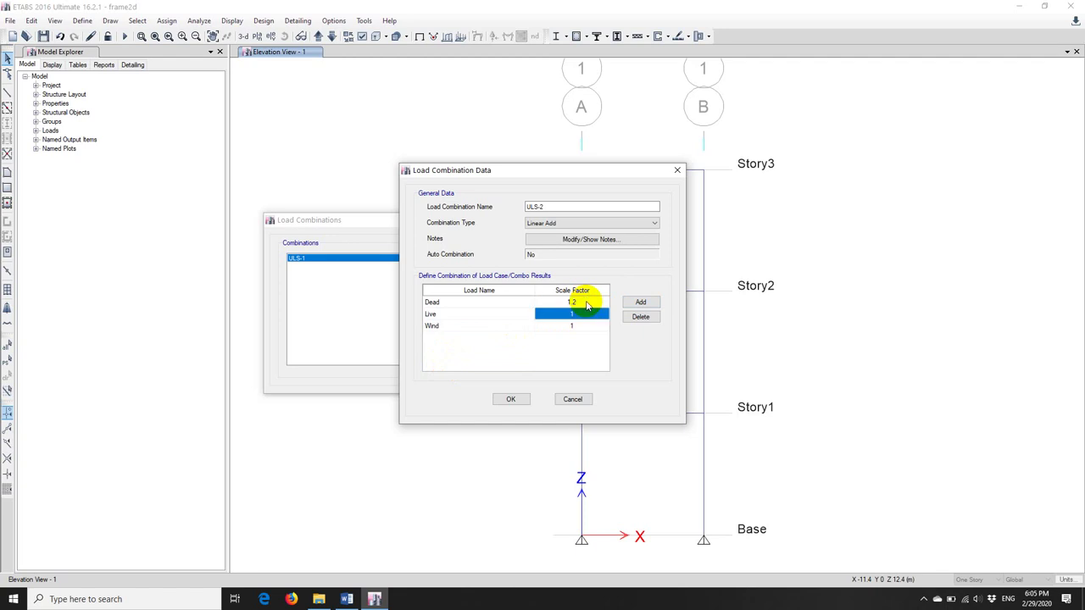
text(1.6)
key(Down)
key(BackSpace)
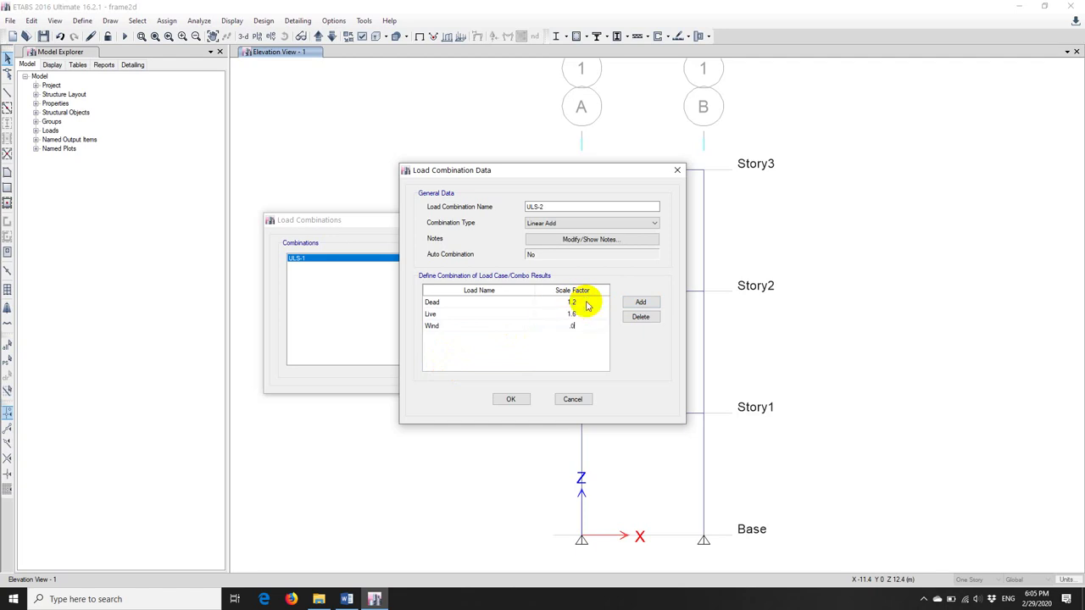
text(0.018)
key(Return)
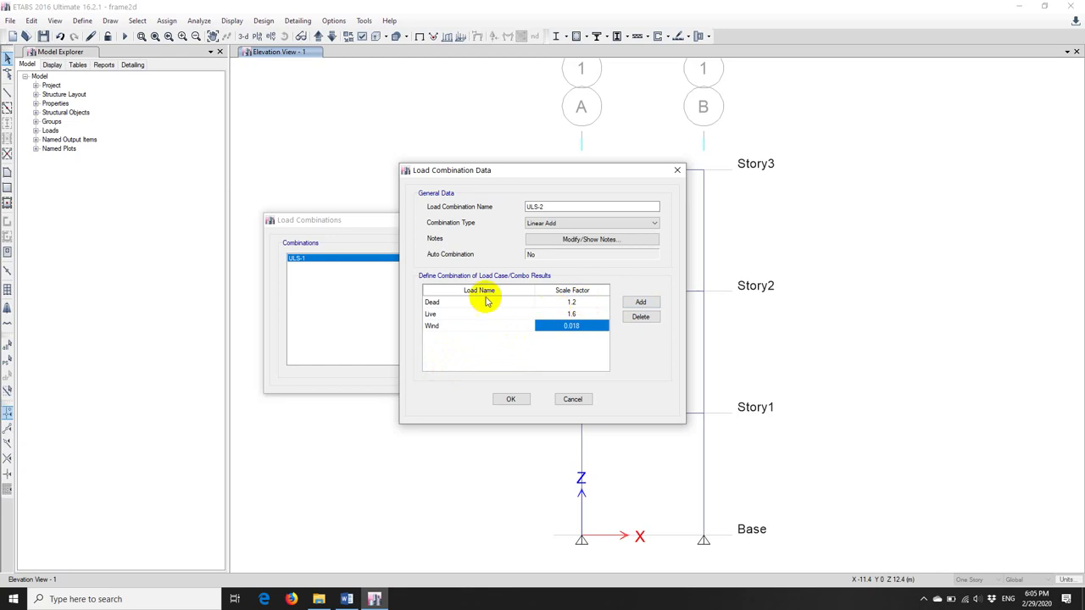
click(537, 206)
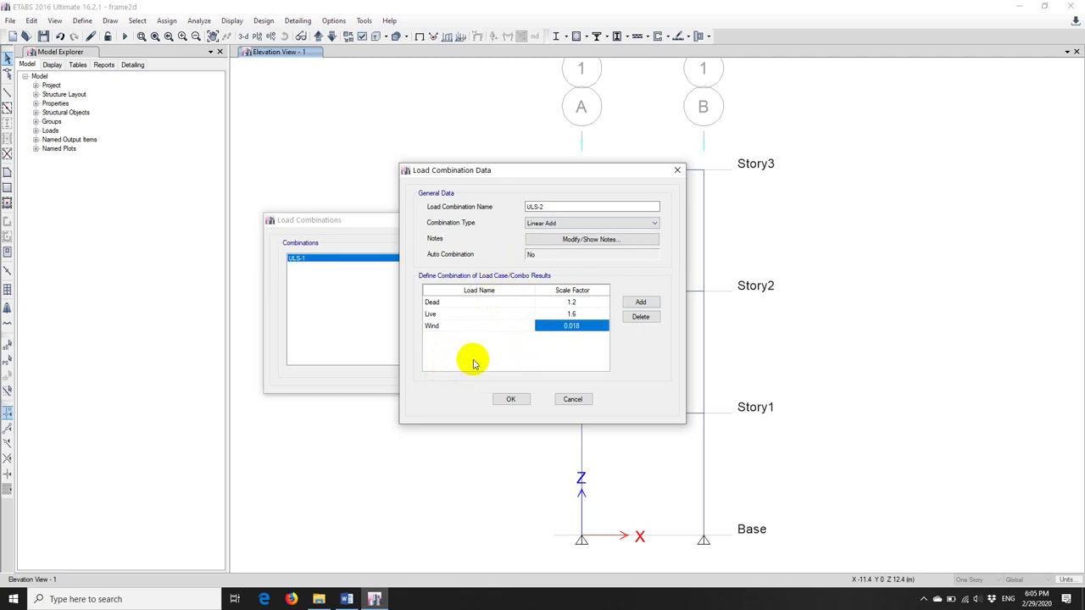
click(514, 400)
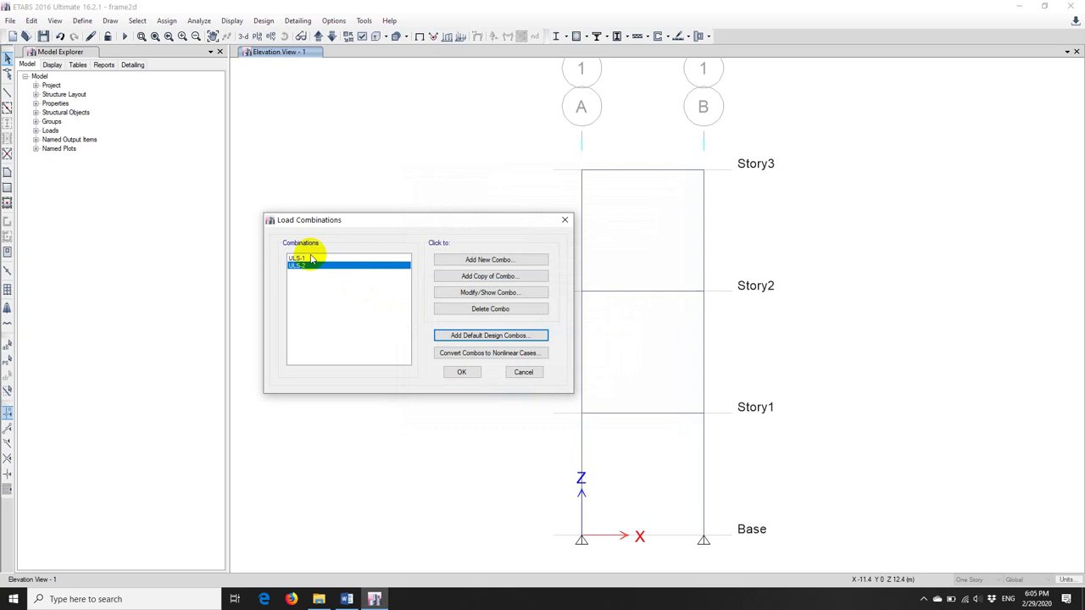
mouse_move(304, 269)
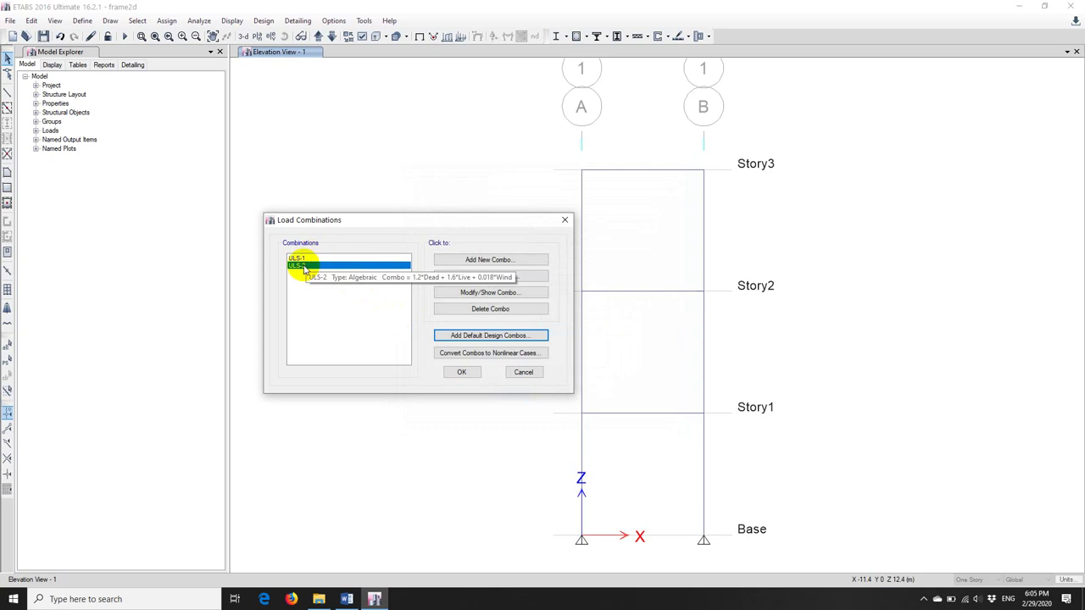
click(461, 372)
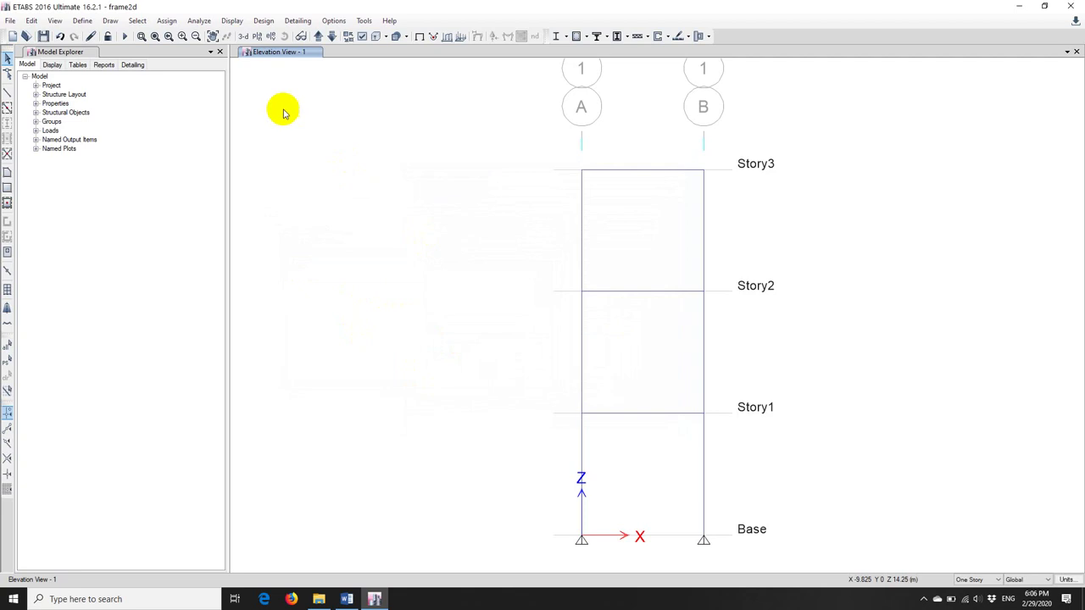
Run the analysis and display the Moment 3-3 diagram for the load combination ULS-1.
click(124, 36)
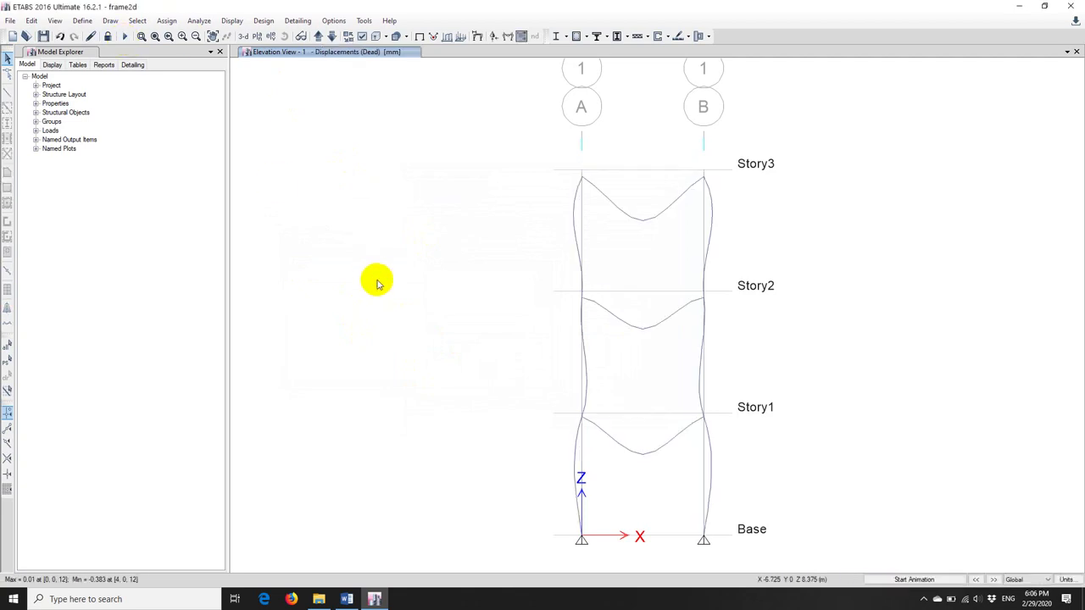
click(506, 36)
click(510, 70)
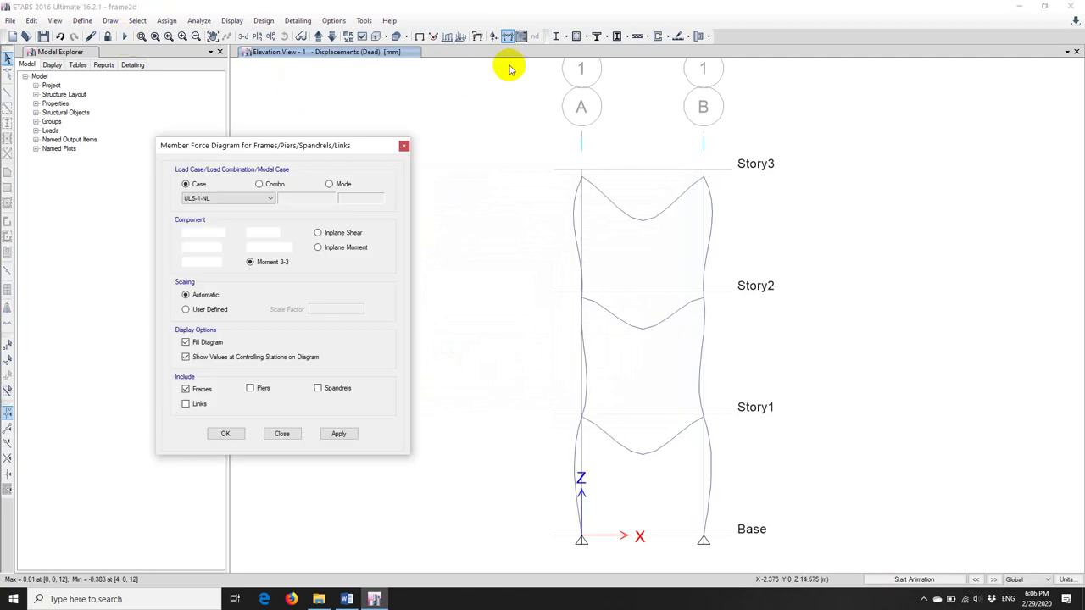
click(259, 184)
click(205, 198)
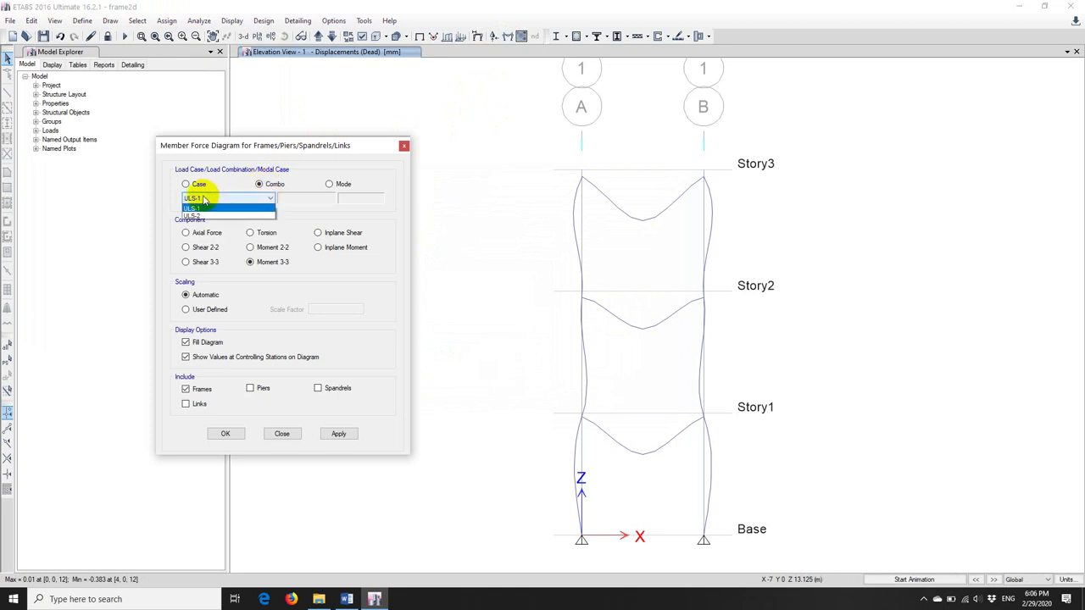
click(200, 208)
click(337, 434)
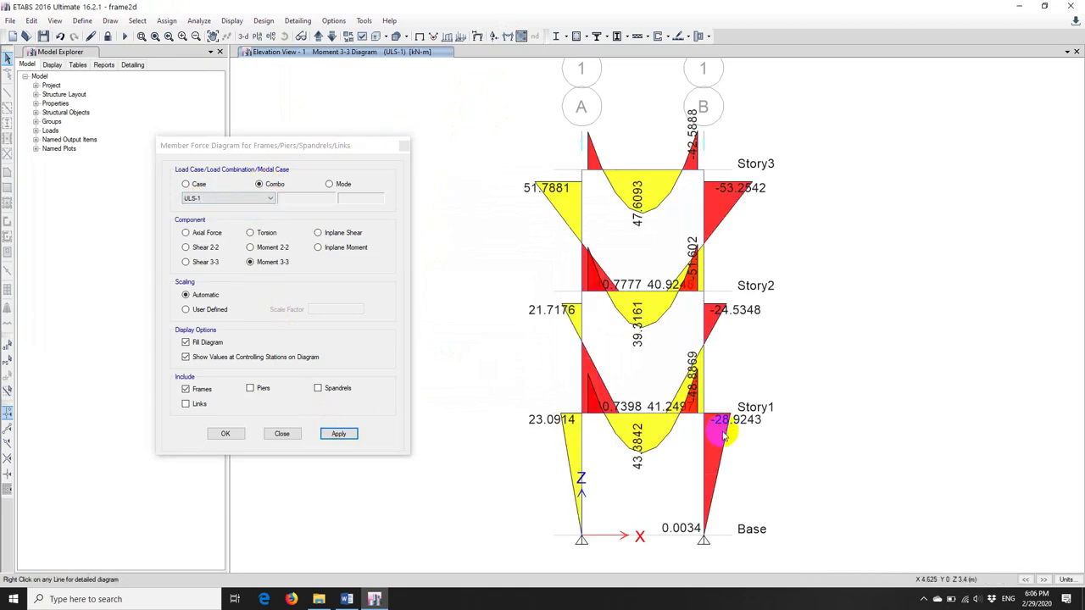
Alternate the Moment 3-3 diagram between combinations ULS-2 and ULS-1 to compare the column moments, ending on ULS-2.
click(224, 197)
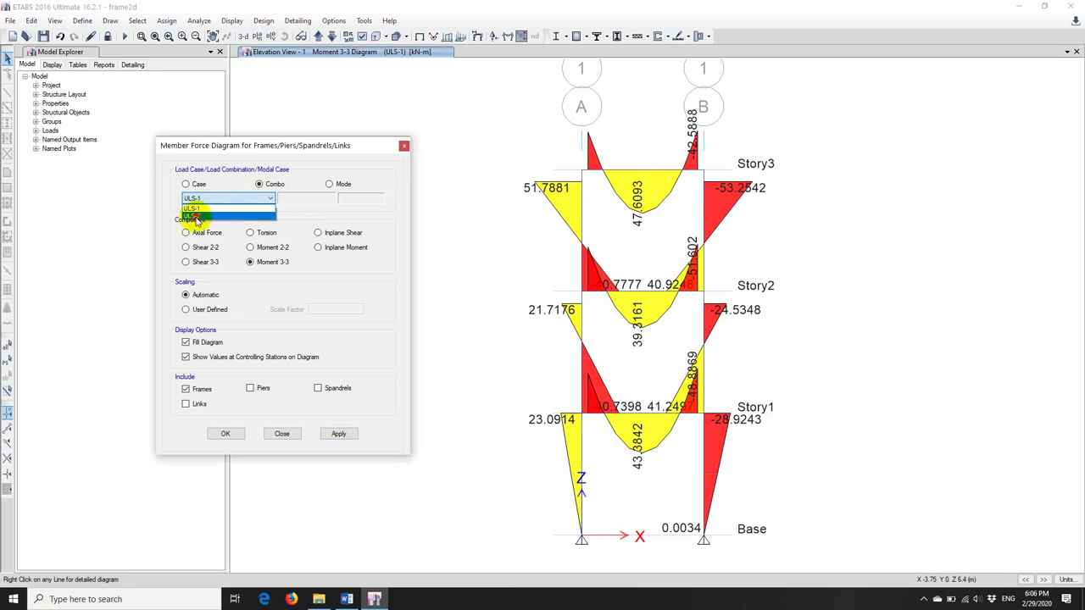
click(196, 216)
click(337, 434)
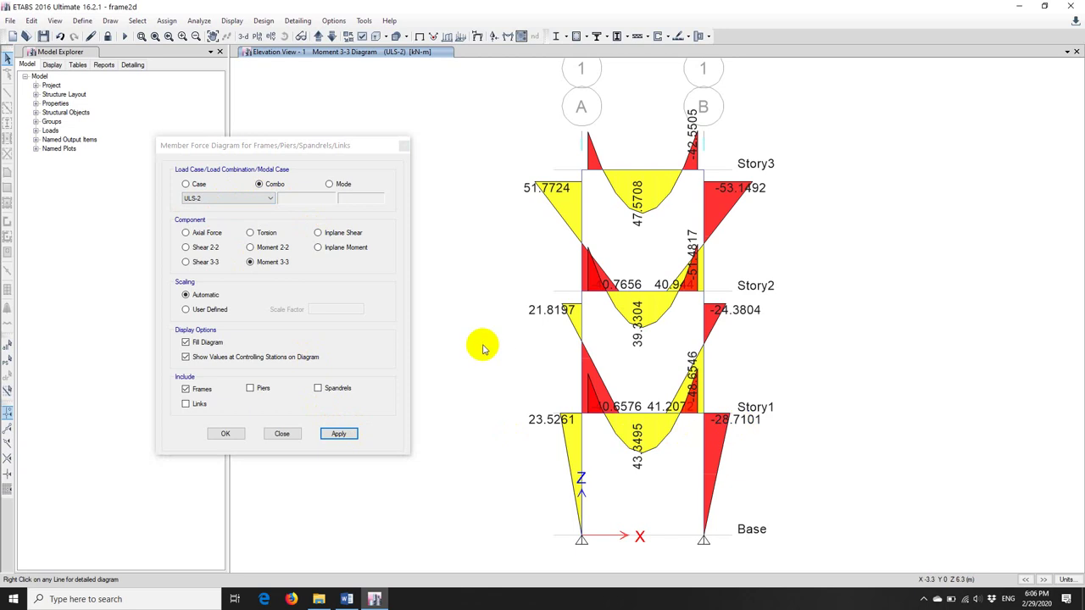
click(227, 198)
click(197, 207)
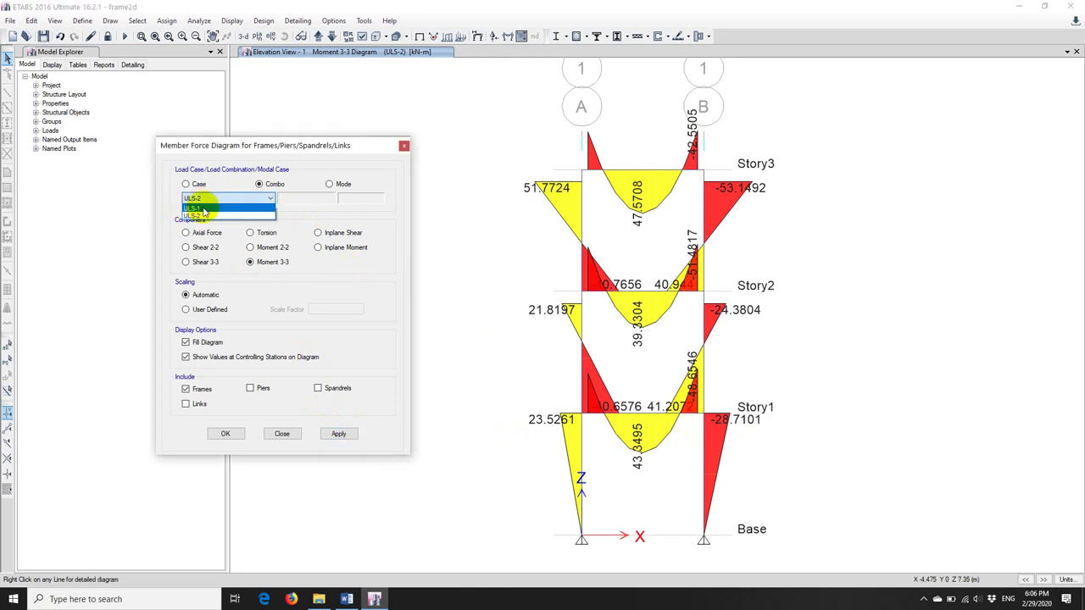
click(342, 435)
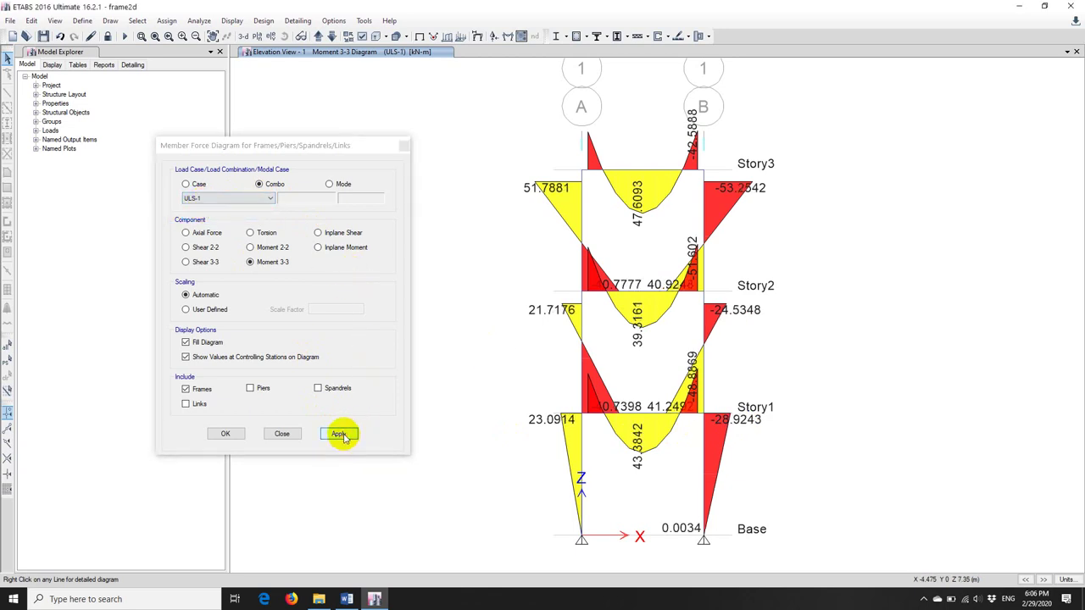
click(217, 200)
click(195, 215)
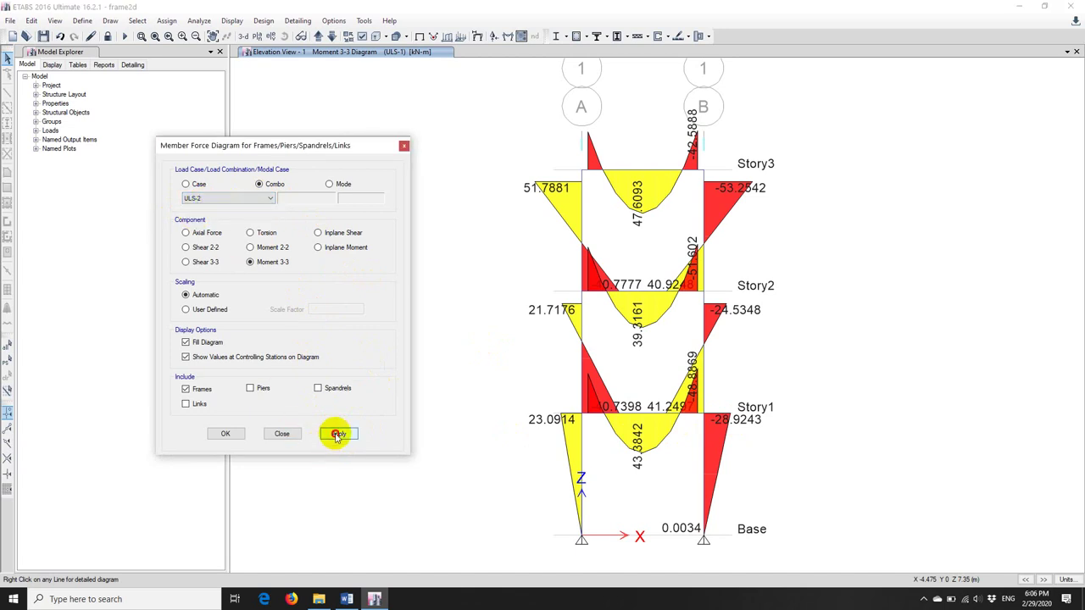
click(338, 434)
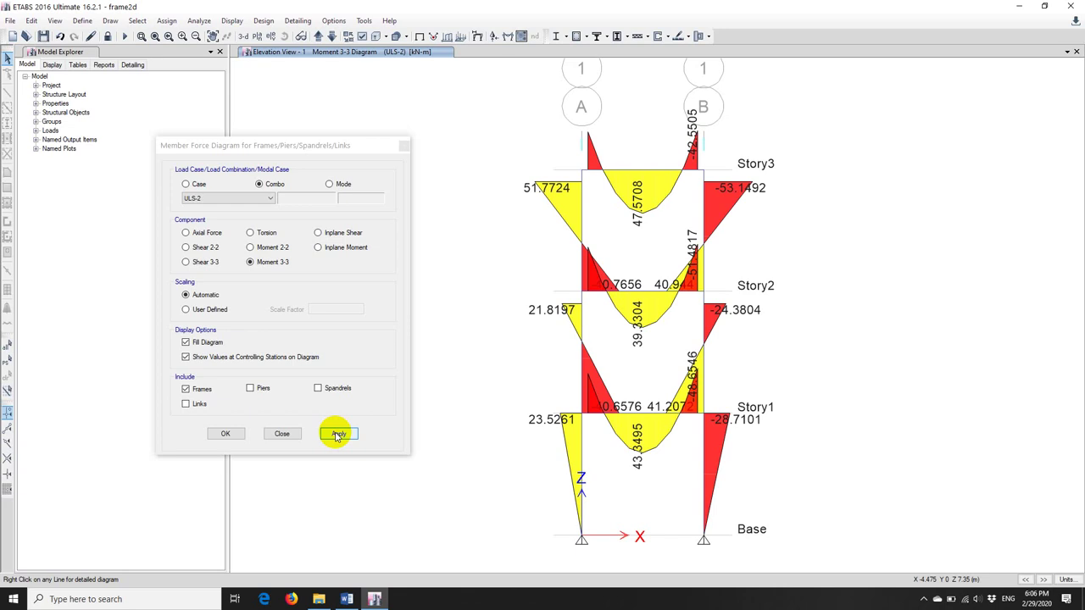
Open Excel with a blank workbook and enlarge the sheet display to 200%.
click(14, 599)
click(344, 290)
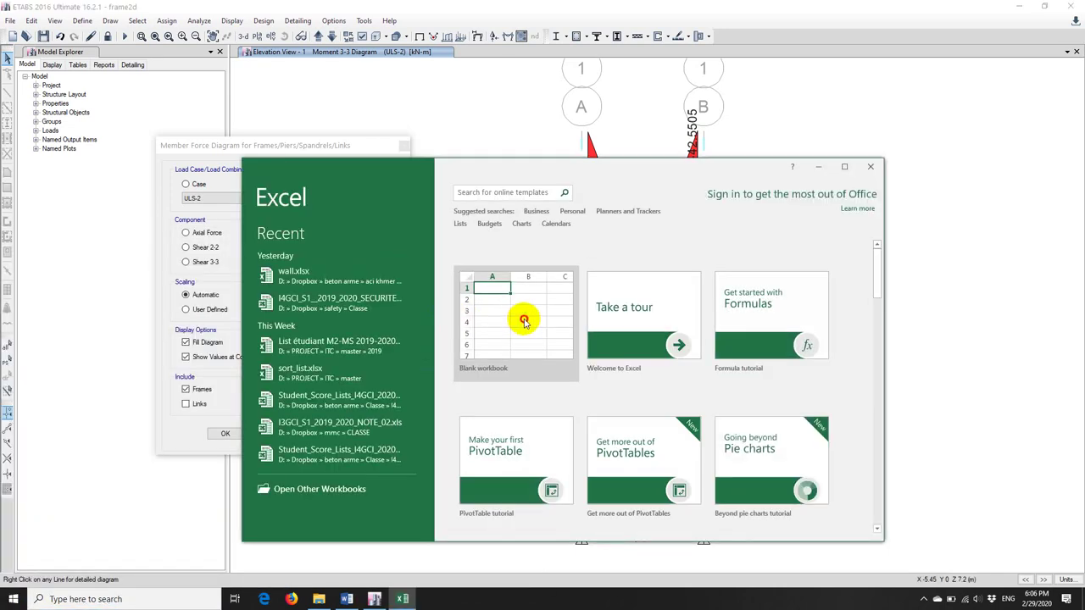
click(524, 321)
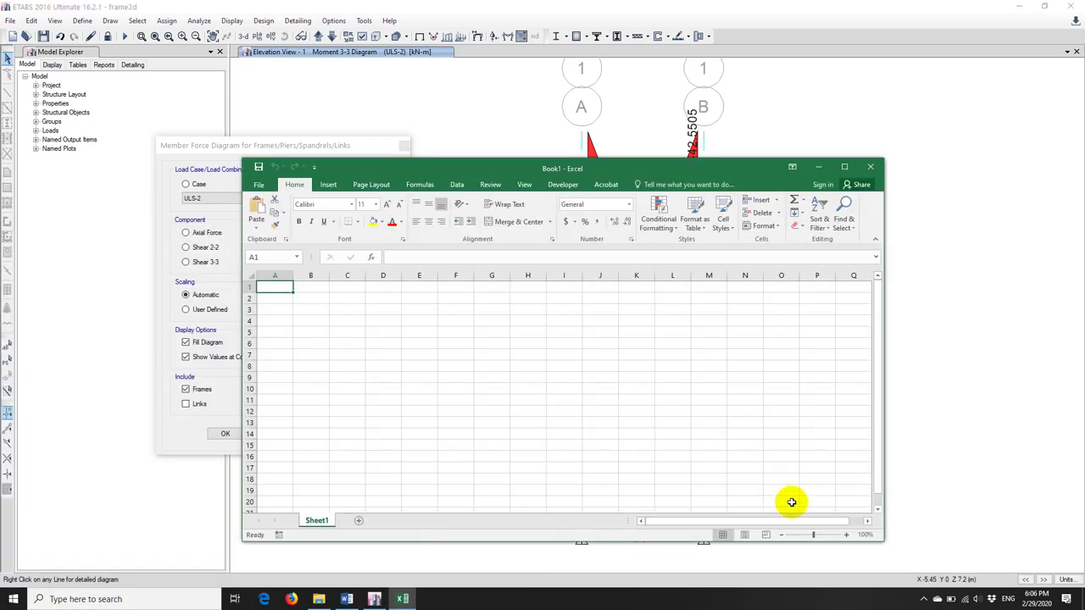
click(844, 536)
click(845, 535)
click(845, 535)
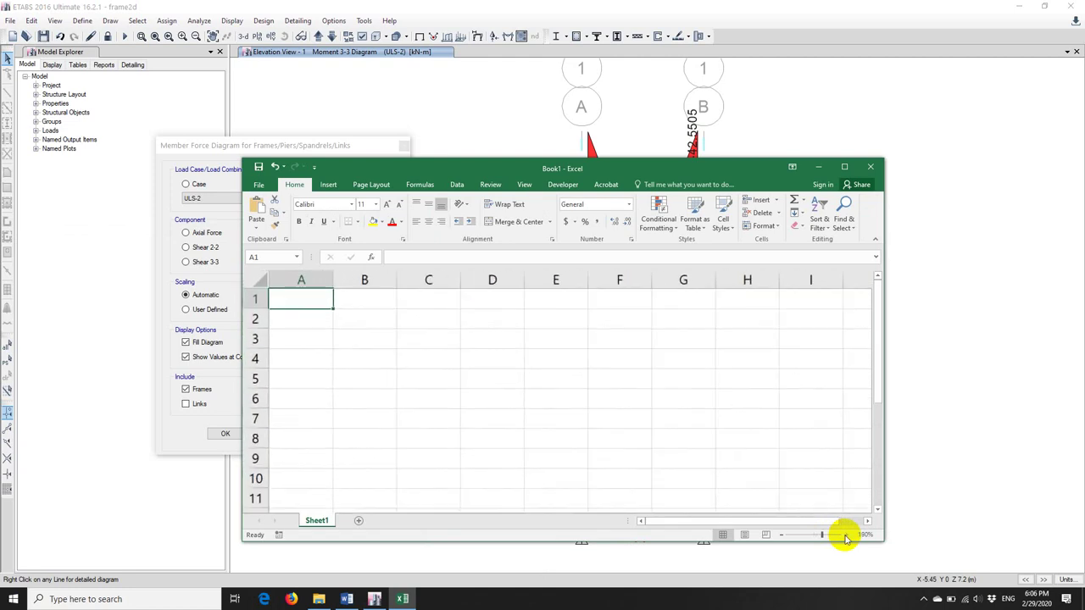
click(845, 534)
Enter the column moments 28.9 in cell B3 and 28.7 in cell B4.
click(385, 345)
text(28.9)
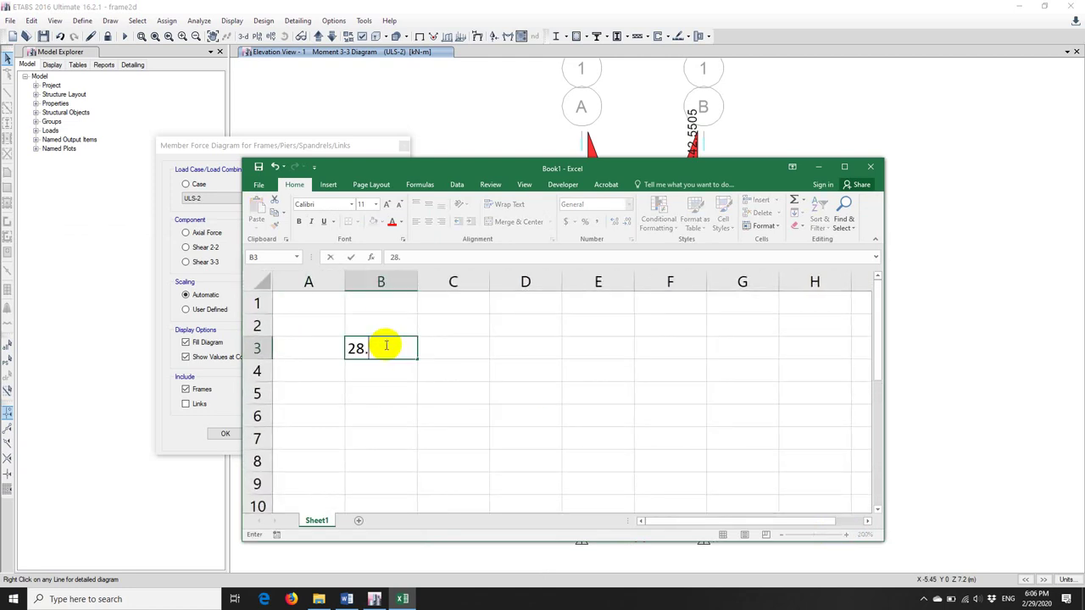
key(Return)
text(28.7)
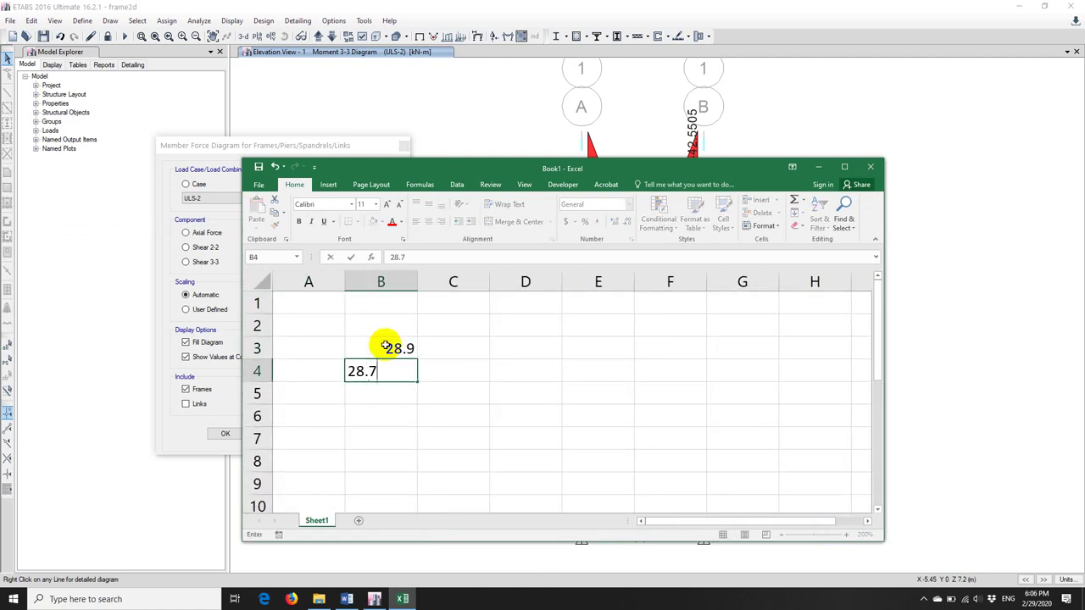
key(Return)
Calculate the moment difference in B5 with =B3-B4 and its relative difference in B6 with =B5/B4.
text(=)
click(384, 347)
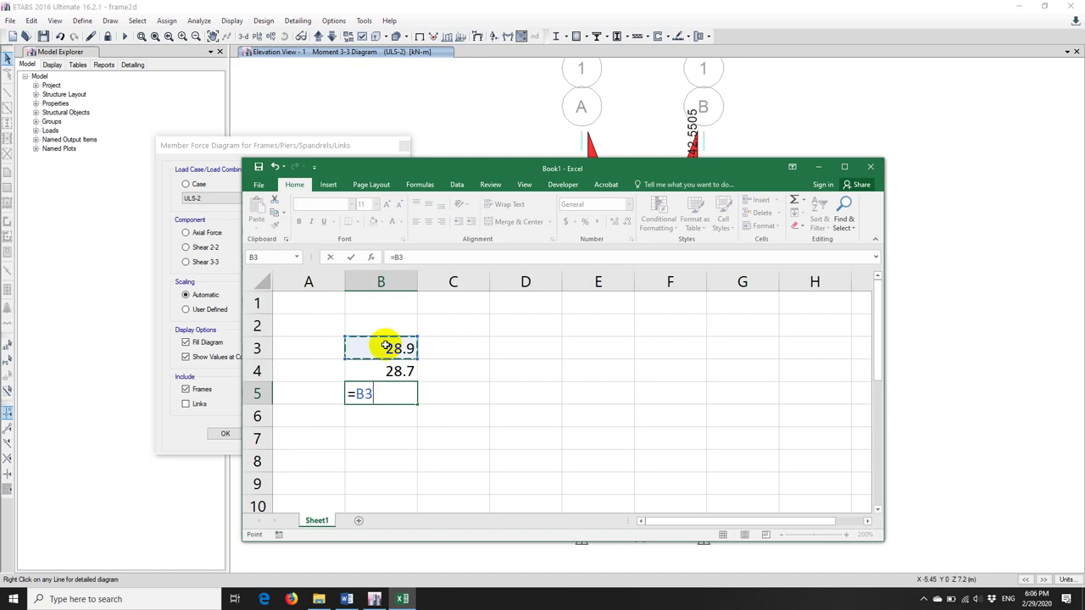
text(-)
click(373, 367)
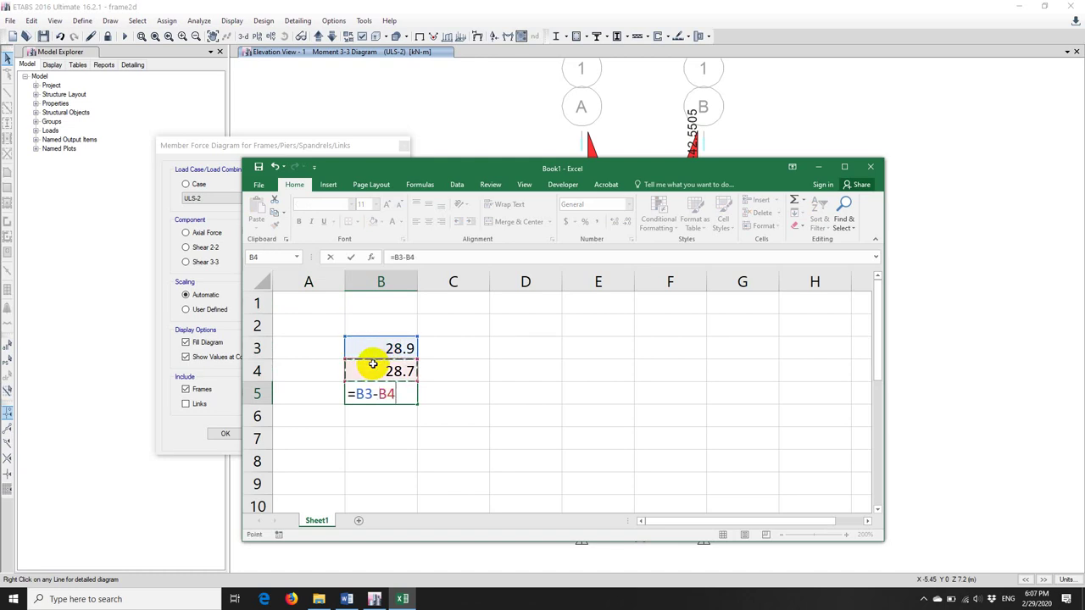
key(Return)
text(=)
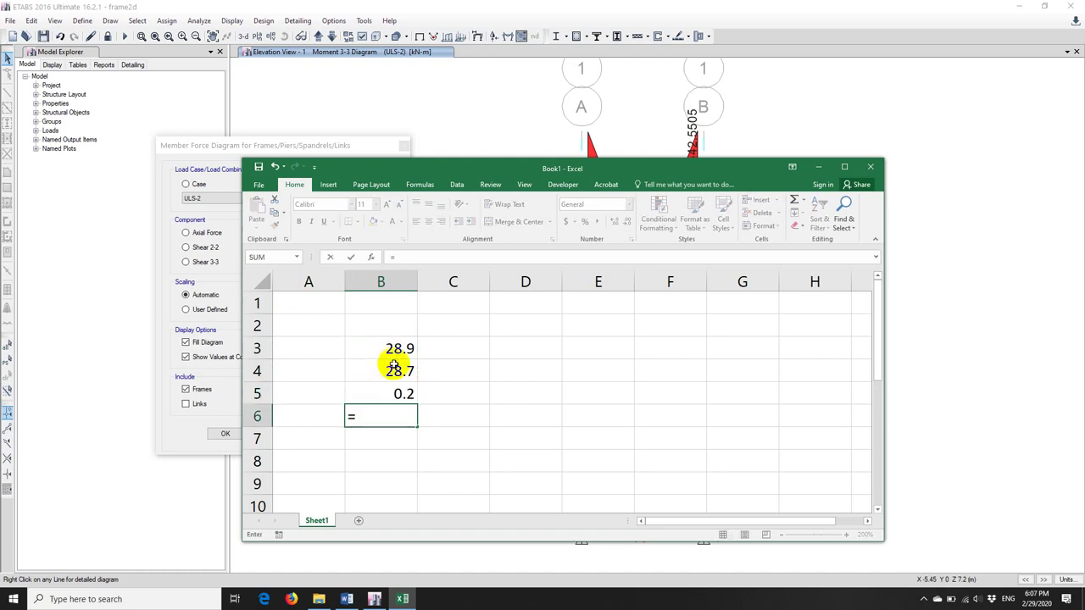
click(378, 390)
text(/)
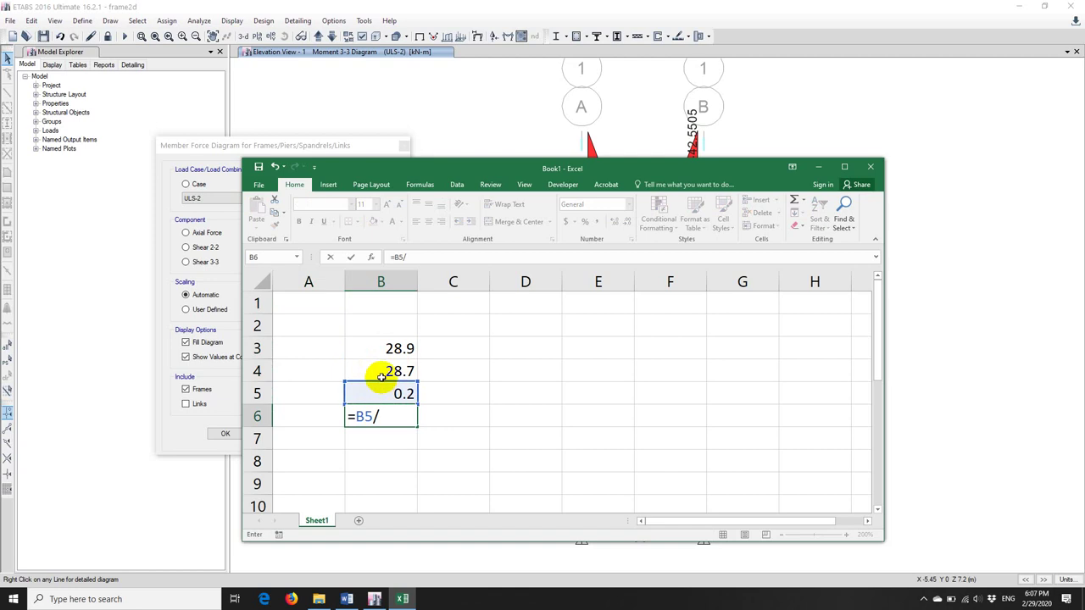
click(382, 371)
key(ctrl+Return)
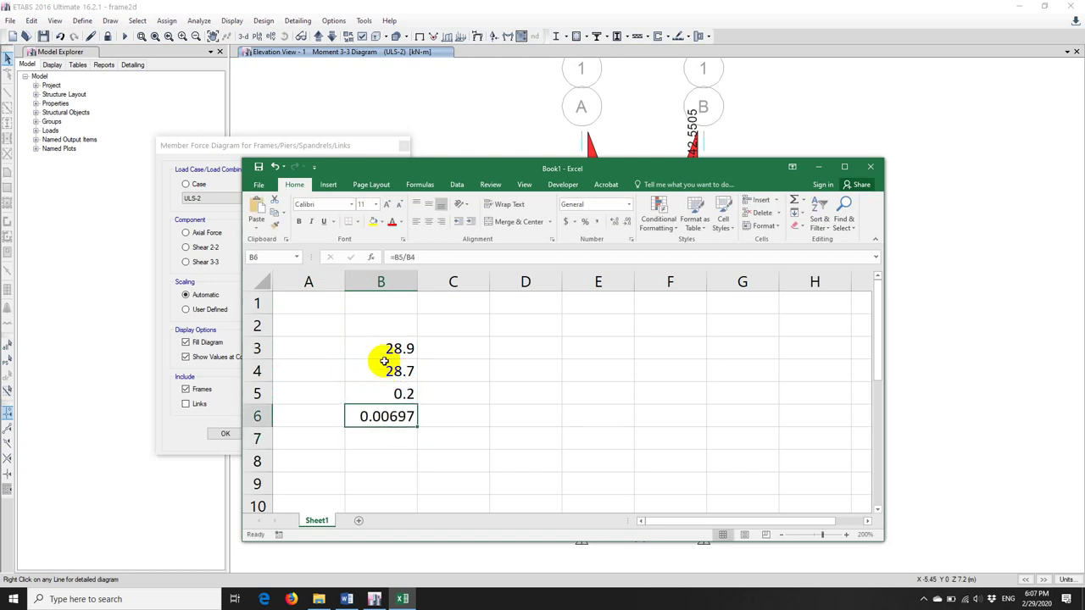
Return to ETABS and display the Moment 3-3 diagram for combination ULS-1, then close the member force settings.
click(817, 168)
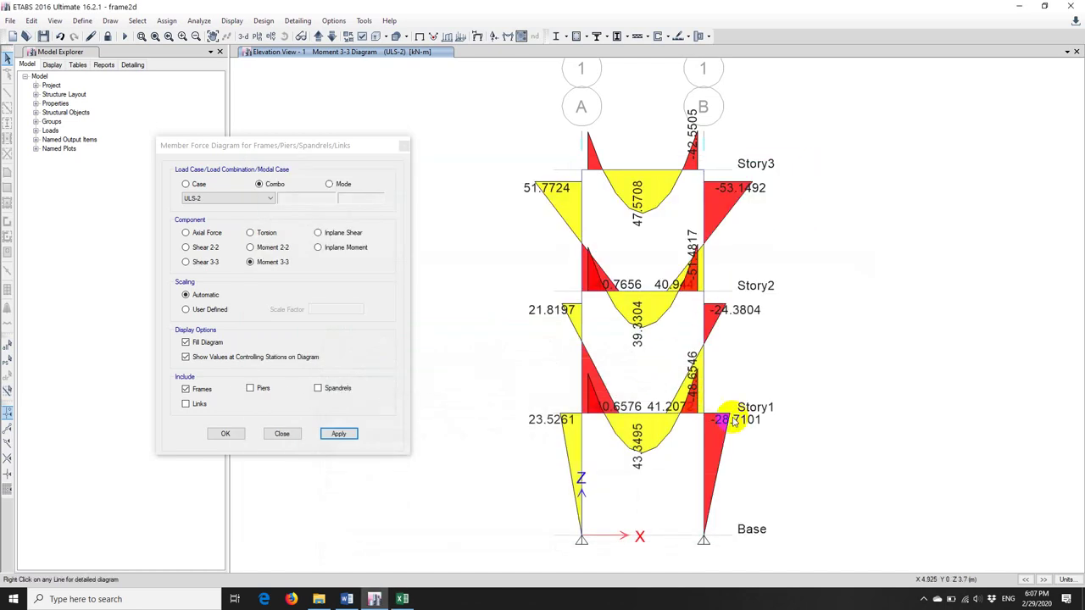
click(219, 197)
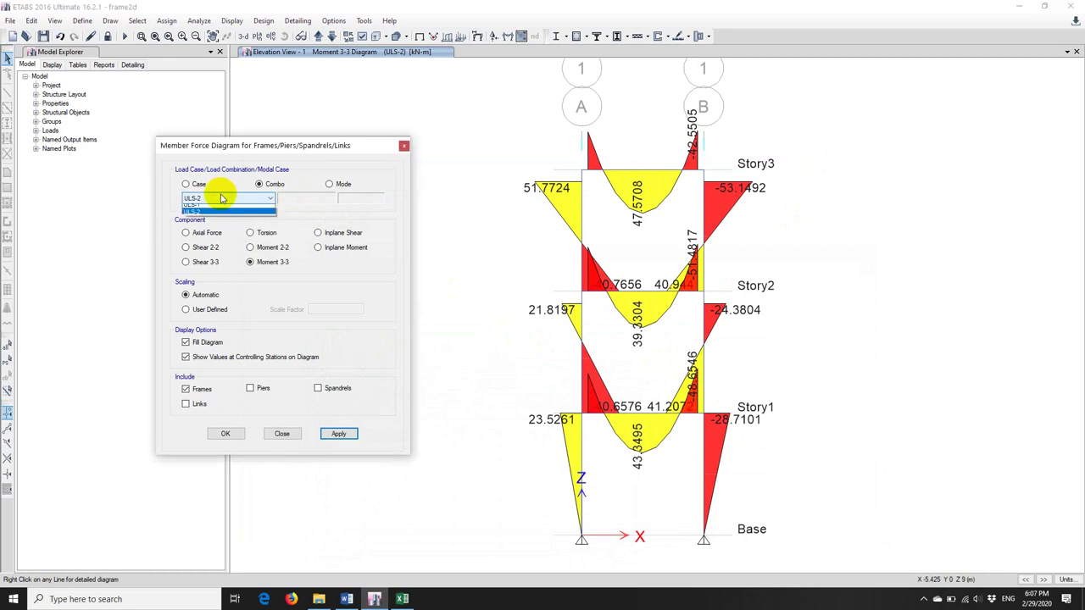
click(206, 210)
click(335, 434)
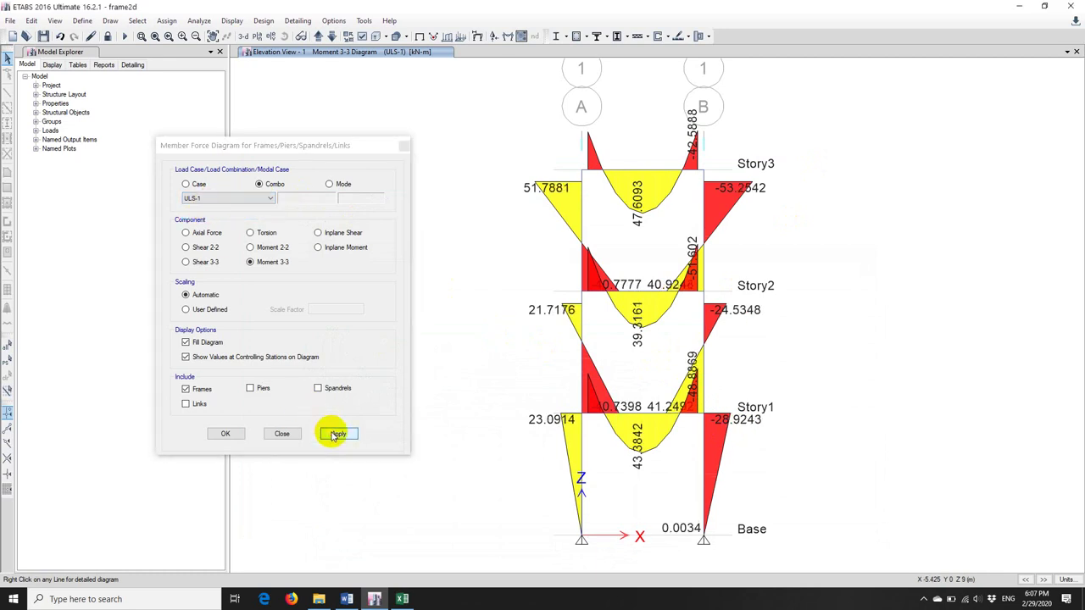
click(281, 433)
mouse_move(705, 442)
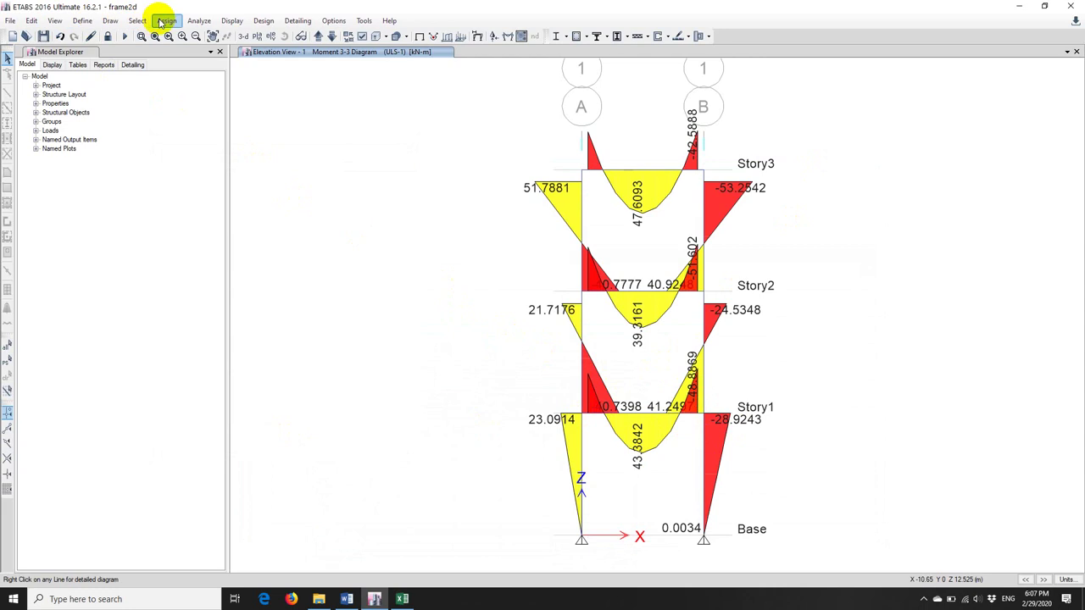
Unlock the model and set the geometric nonlinearity option of load case ULS-1-NL to P-Delta plus Large Displacements.
click(108, 36)
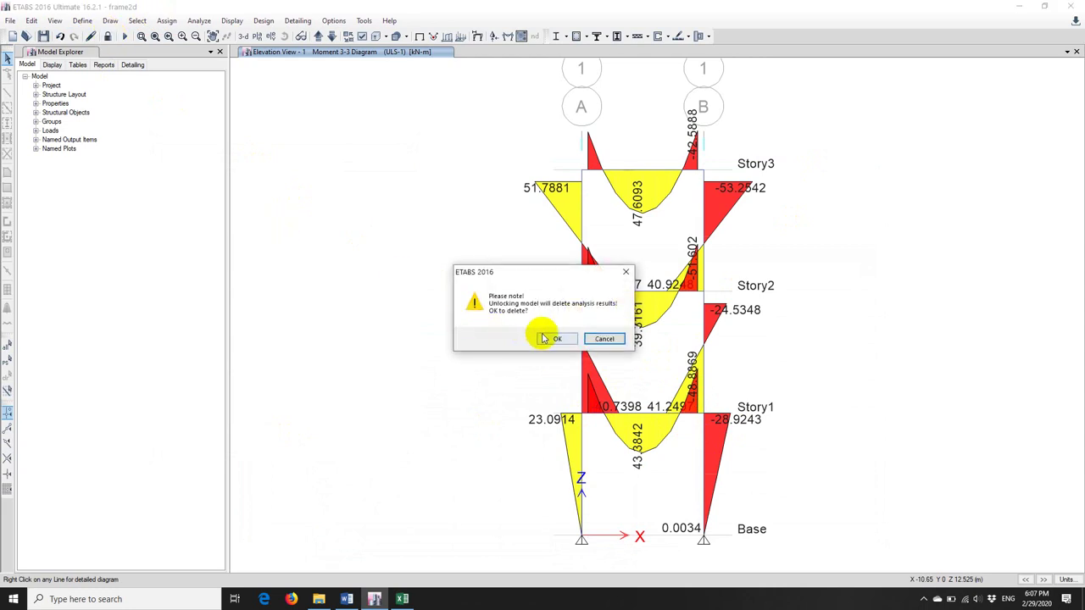
click(556, 338)
click(82, 20)
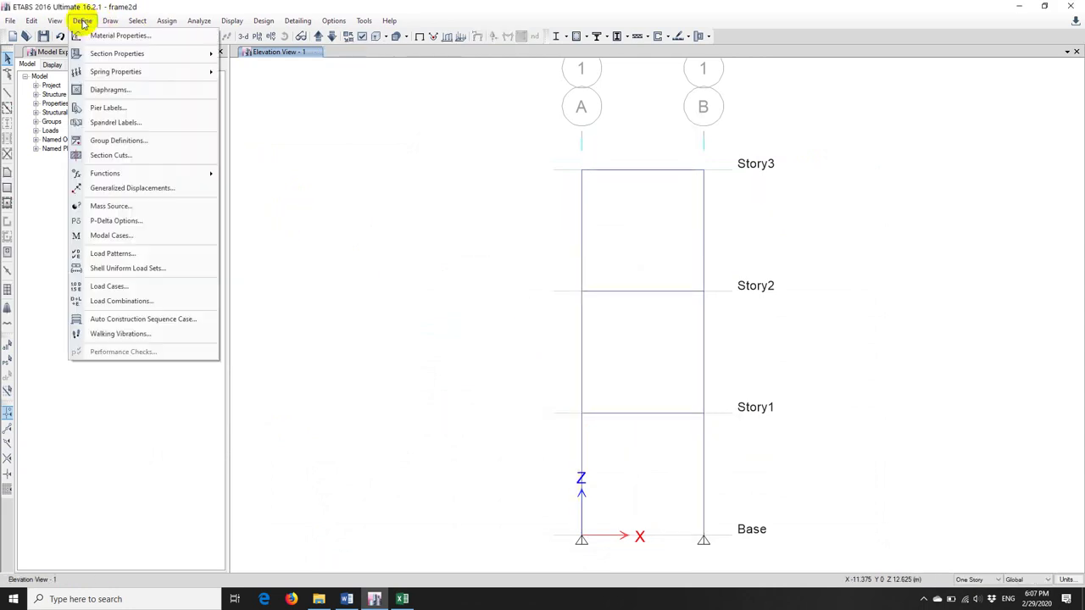
click(109, 285)
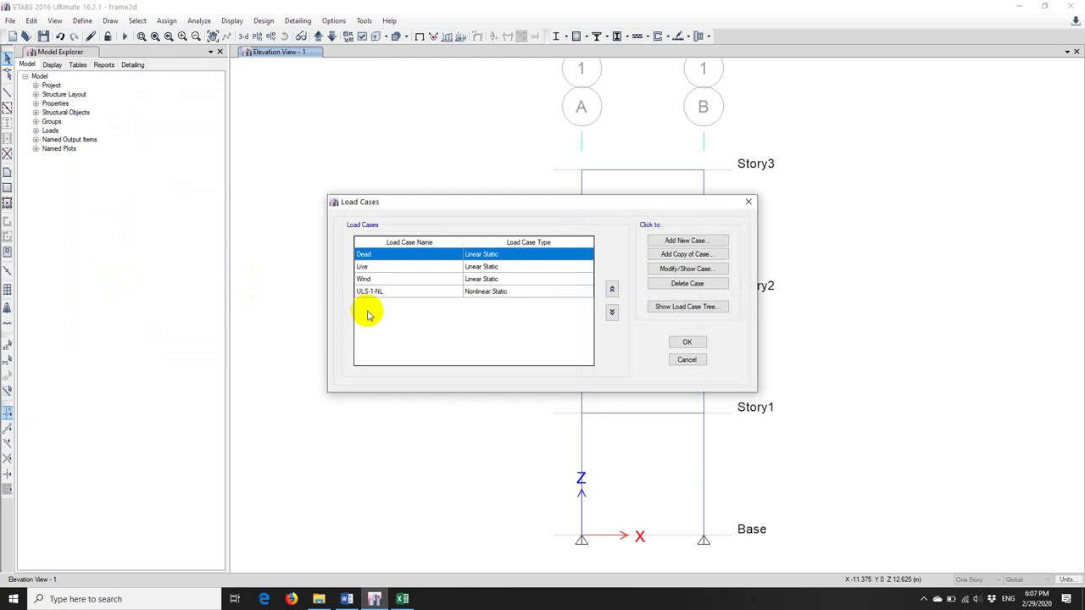
click(386, 289)
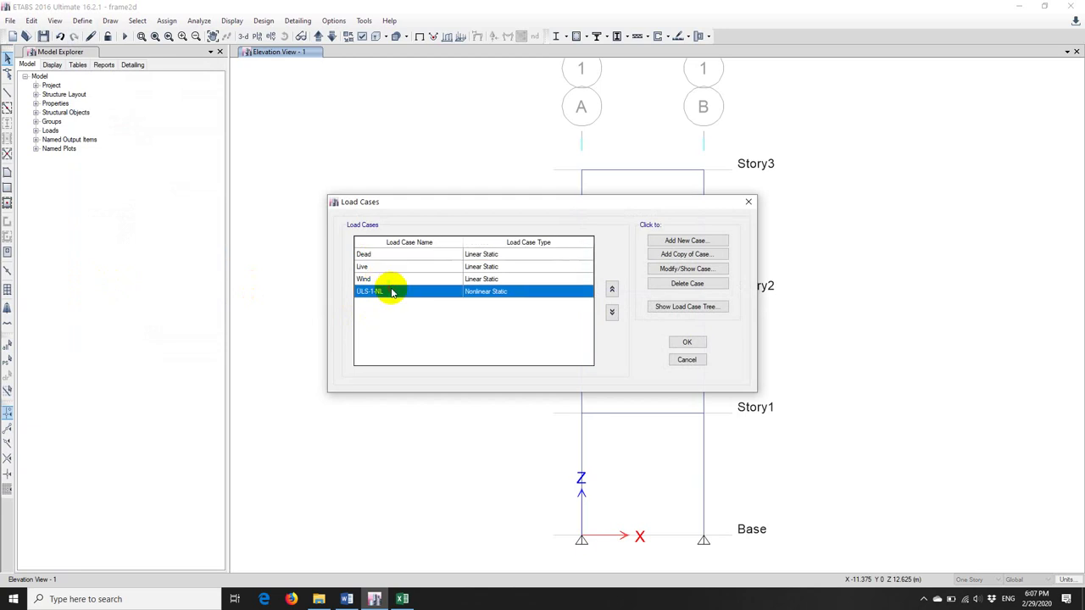
click(678, 270)
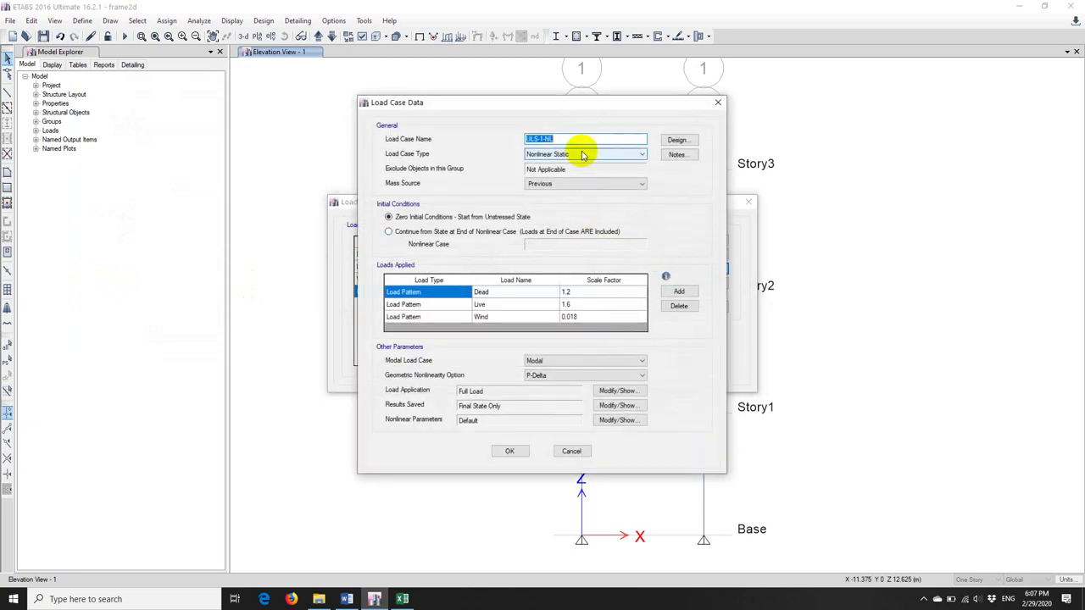
click(555, 375)
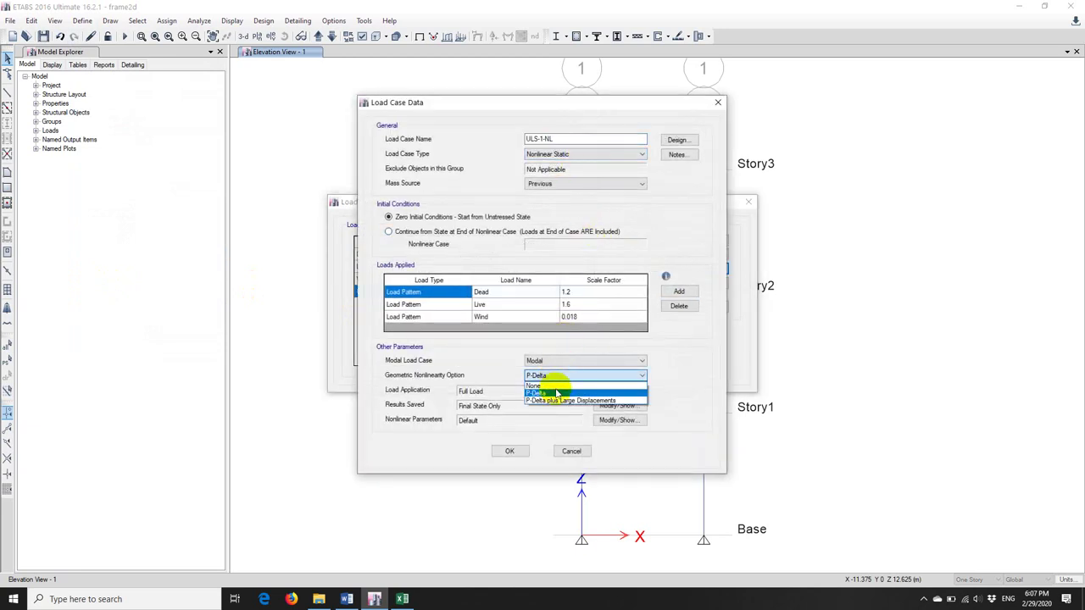
click(557, 401)
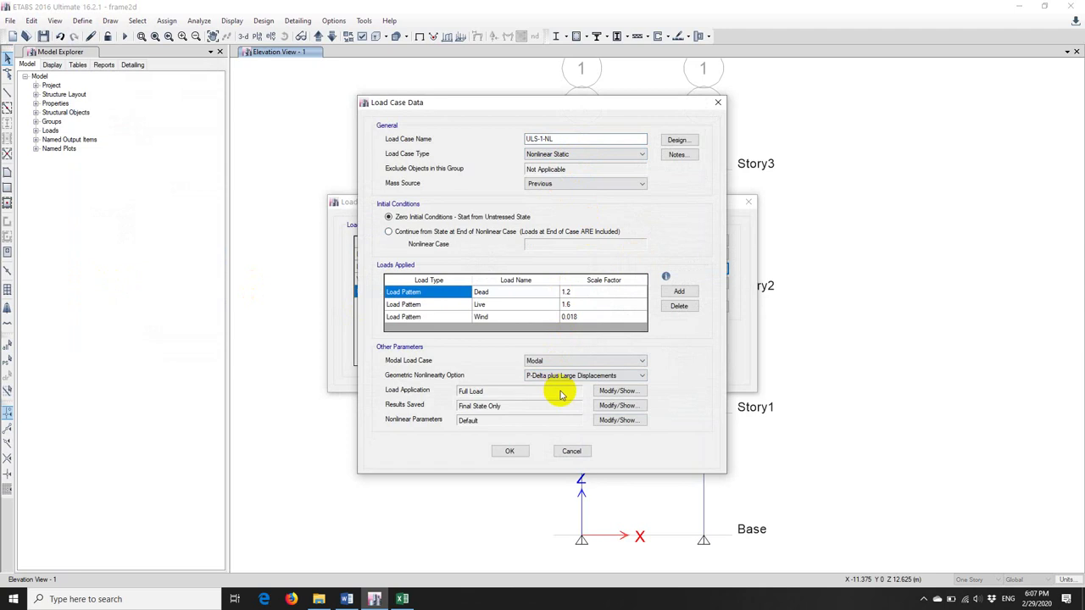
click(510, 452)
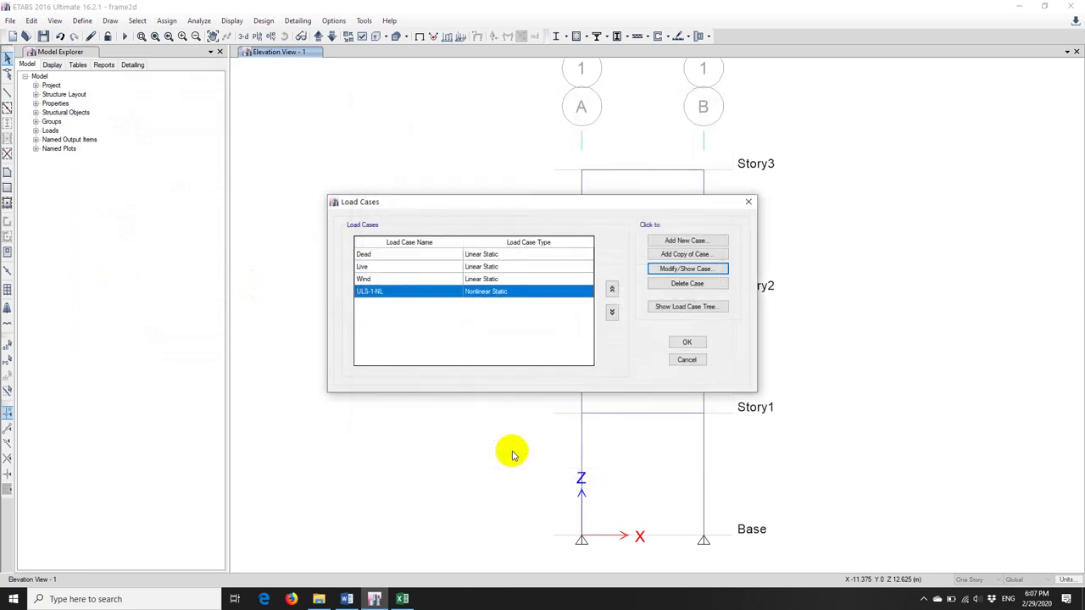
click(683, 344)
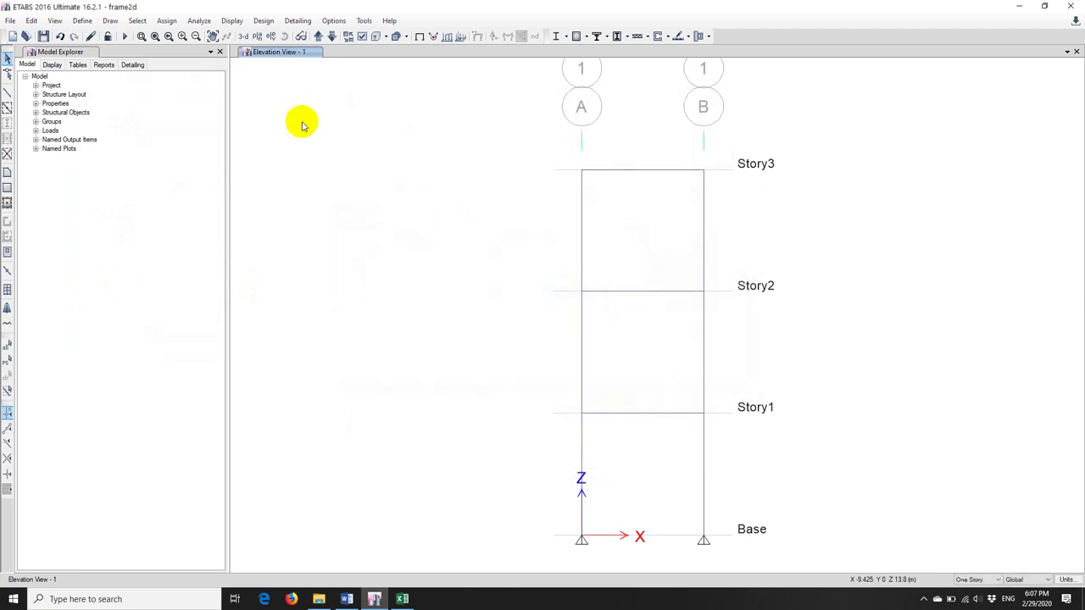
Run the analysis and display the Moment 3-3 diagram for the load combination ULS-1.
click(124, 36)
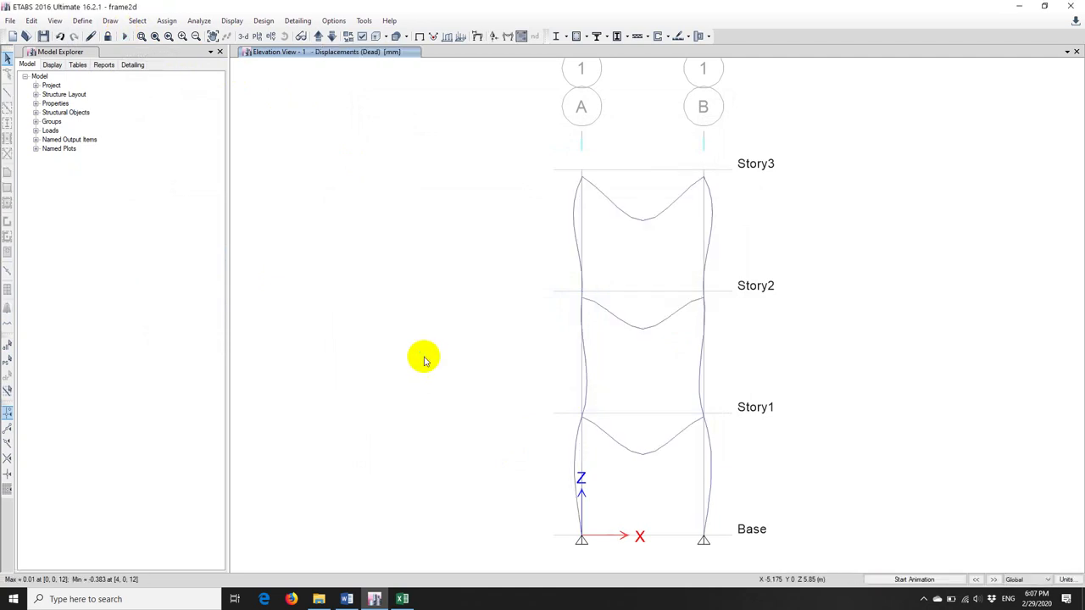
click(507, 36)
click(258, 184)
click(251, 197)
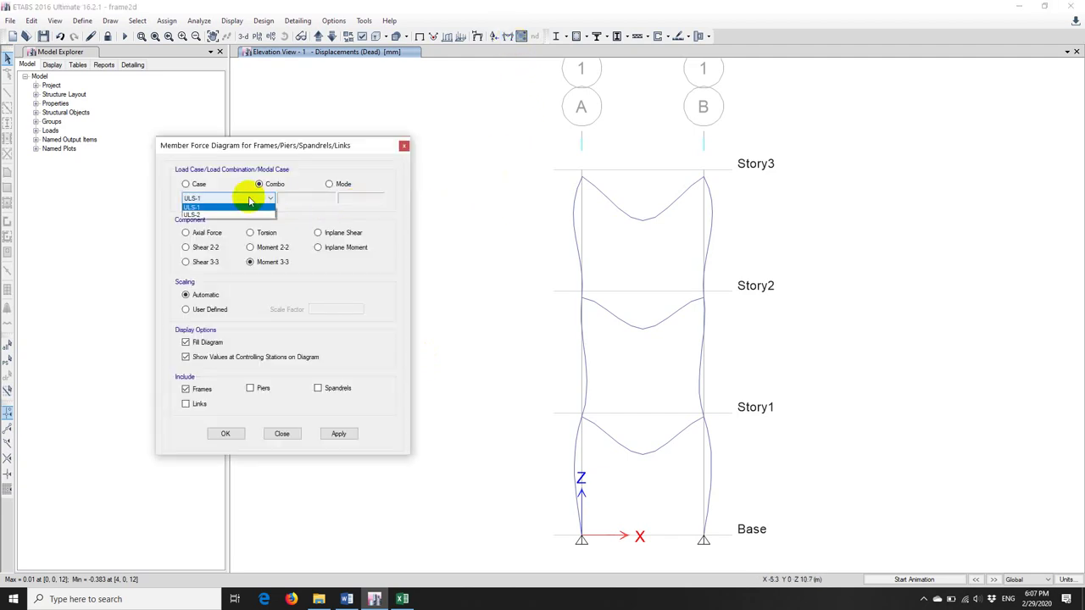
click(246, 212)
click(338, 433)
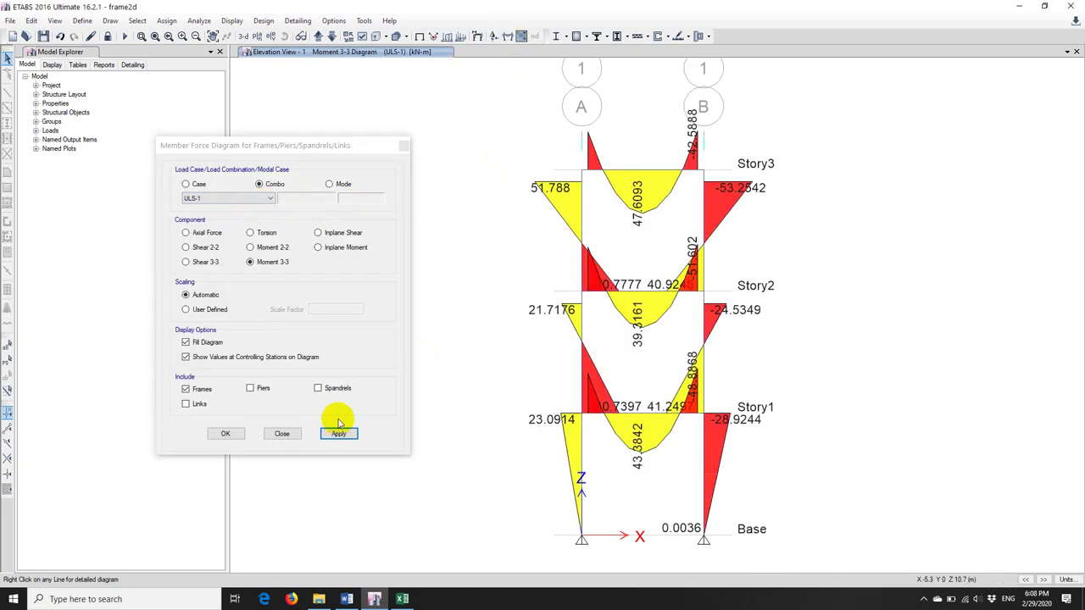
Record the moment 28.92 in cell C3 of the Excel sheet, and return to ETABS to close the member force settings.
click(403, 600)
click(444, 347)
text(28.92)
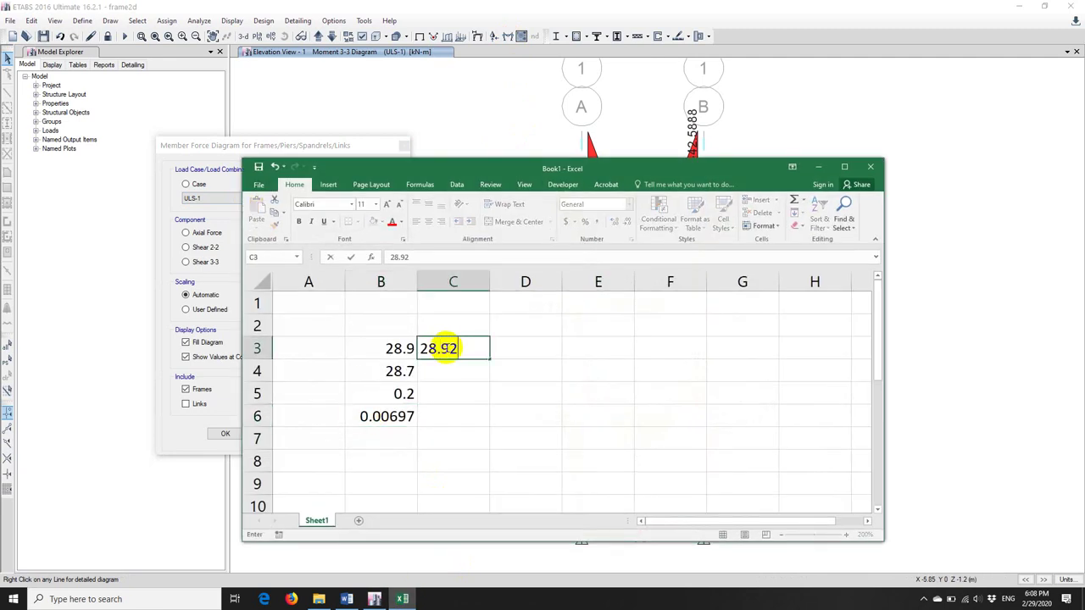
key(Return)
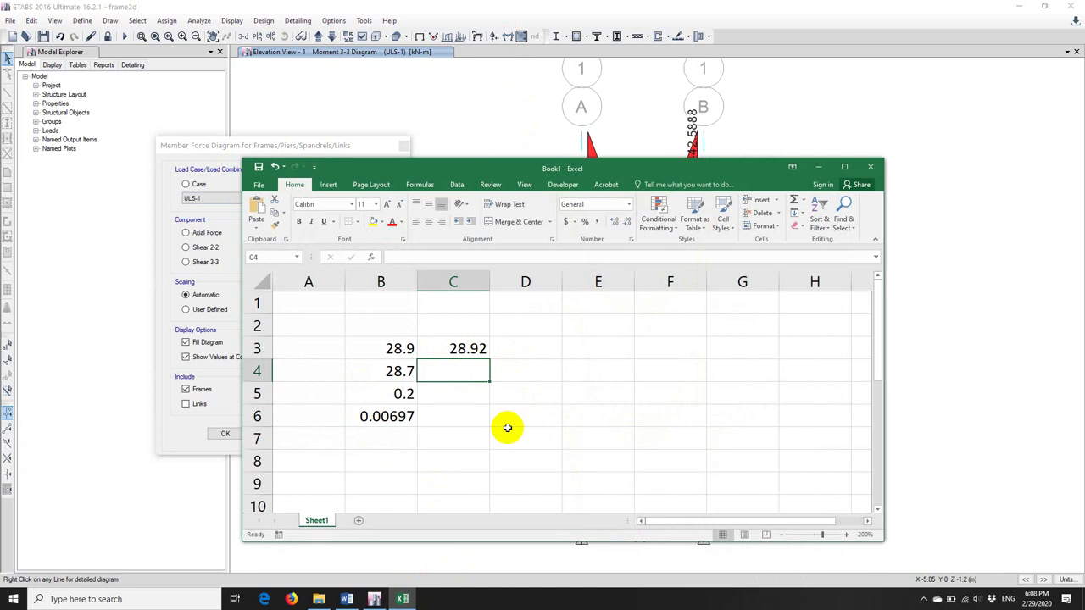
click(483, 132)
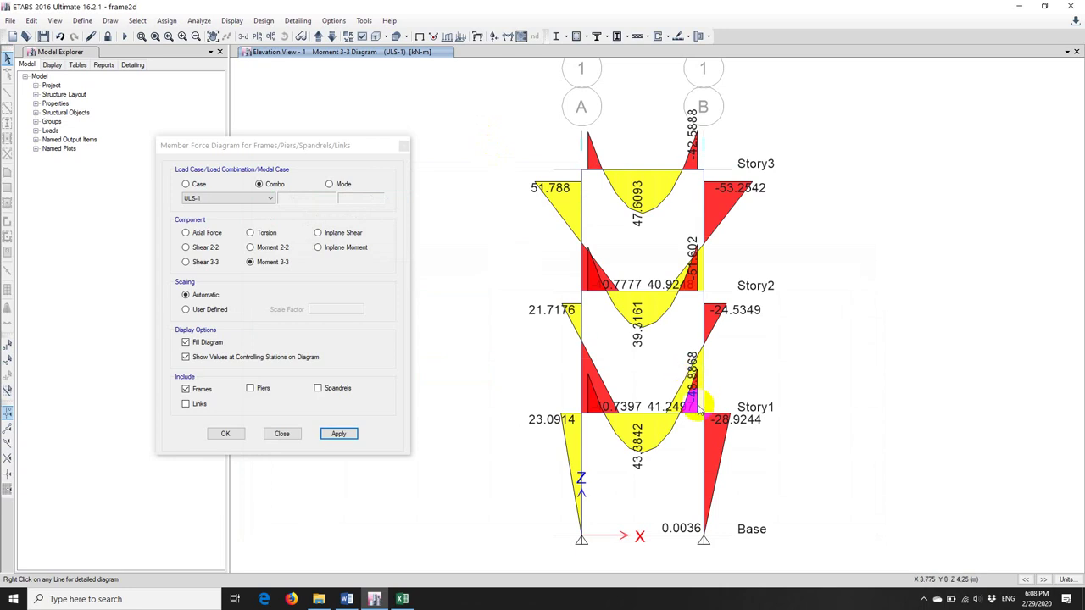
click(288, 435)
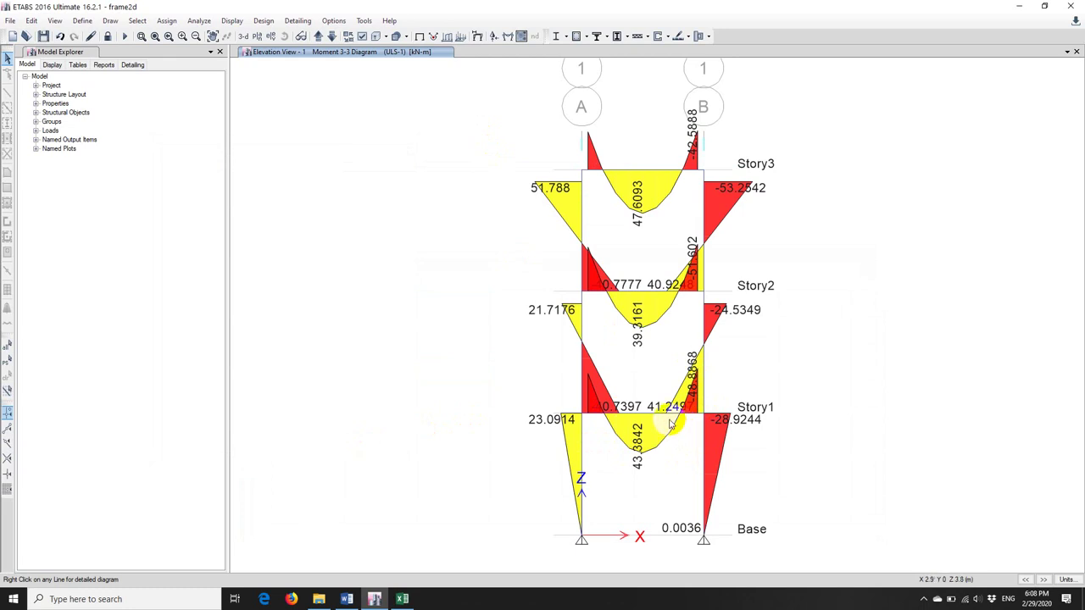
Select all the beams and columns of the frame and unlock the model, deleting the analysis results.
drag(788, 472, 563, 466)
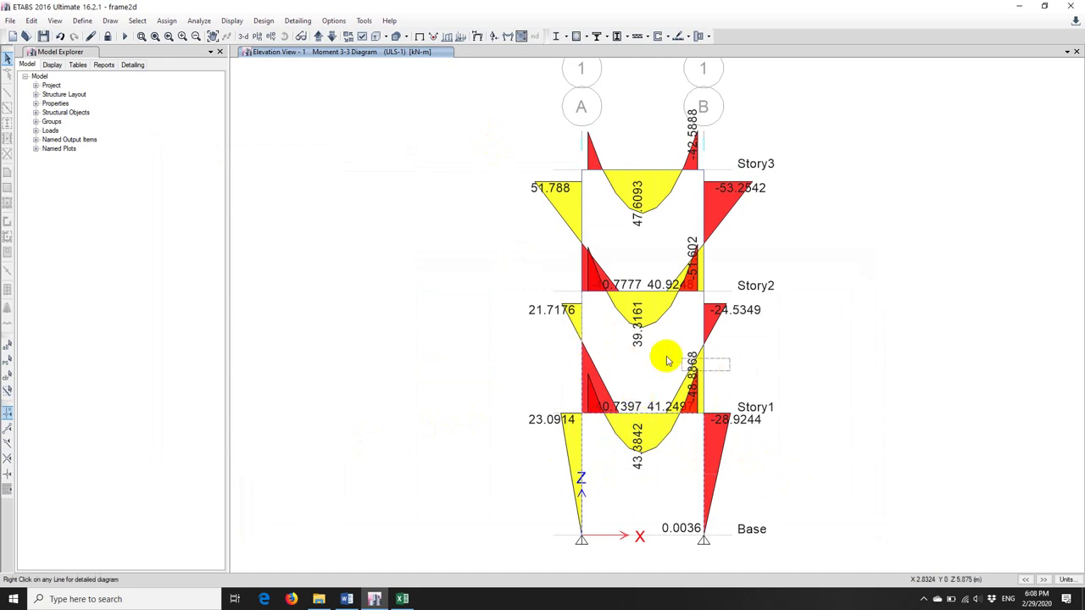
right_click(689, 270)
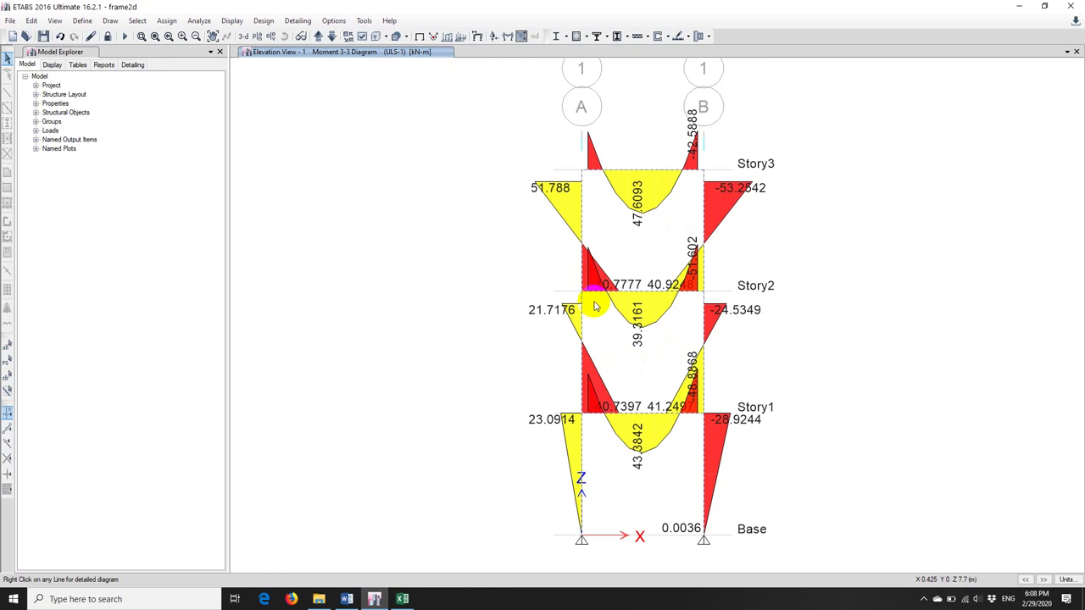
right_click(598, 292)
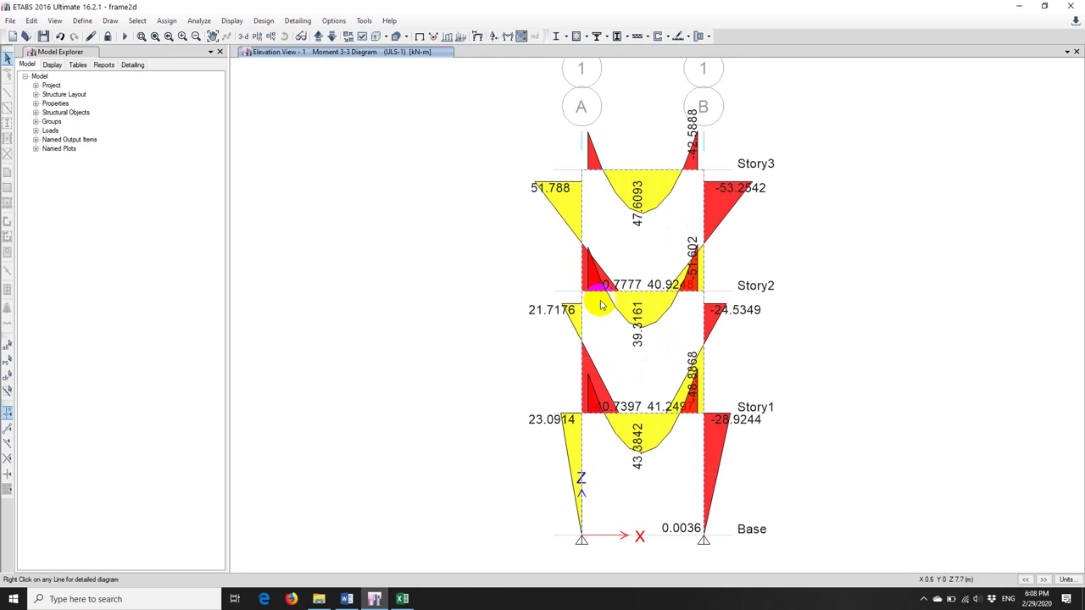
click(108, 36)
click(557, 337)
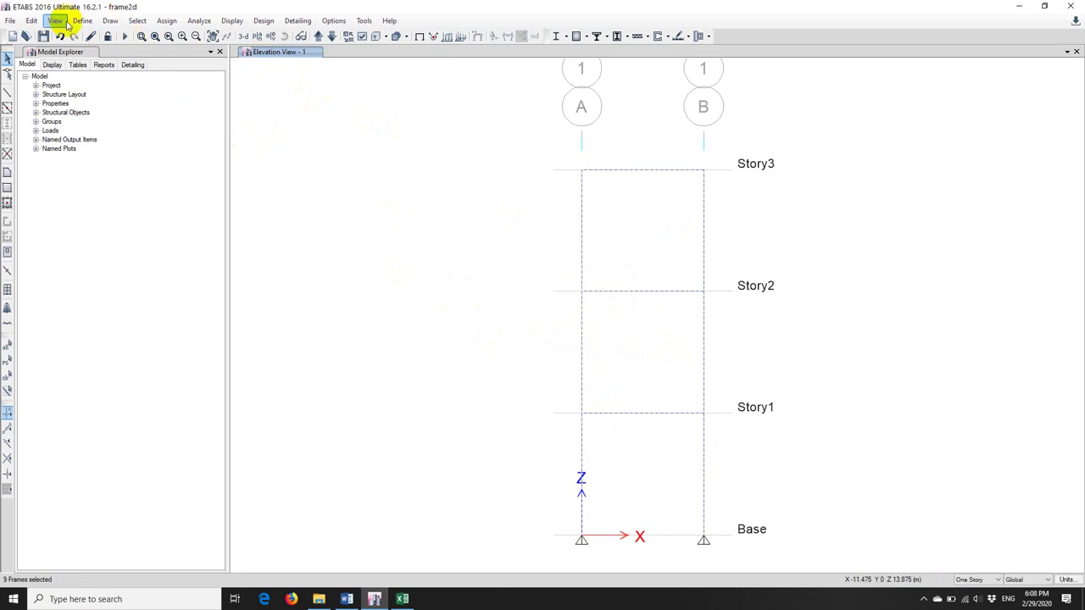
Divide each of the selected frame members into 2 frame objects.
click(32, 21)
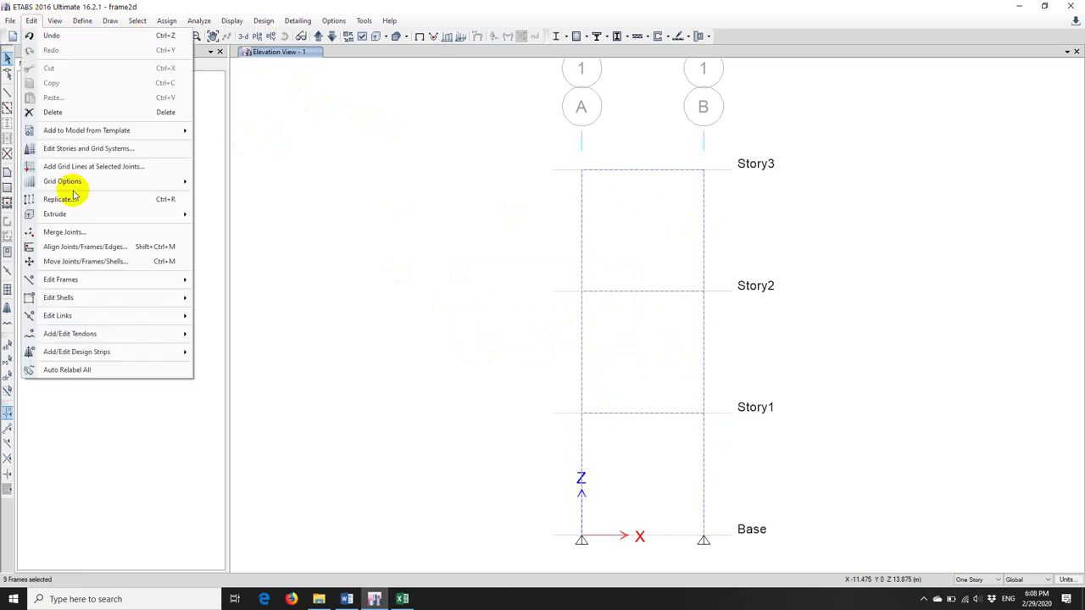
mouse_move(96, 286)
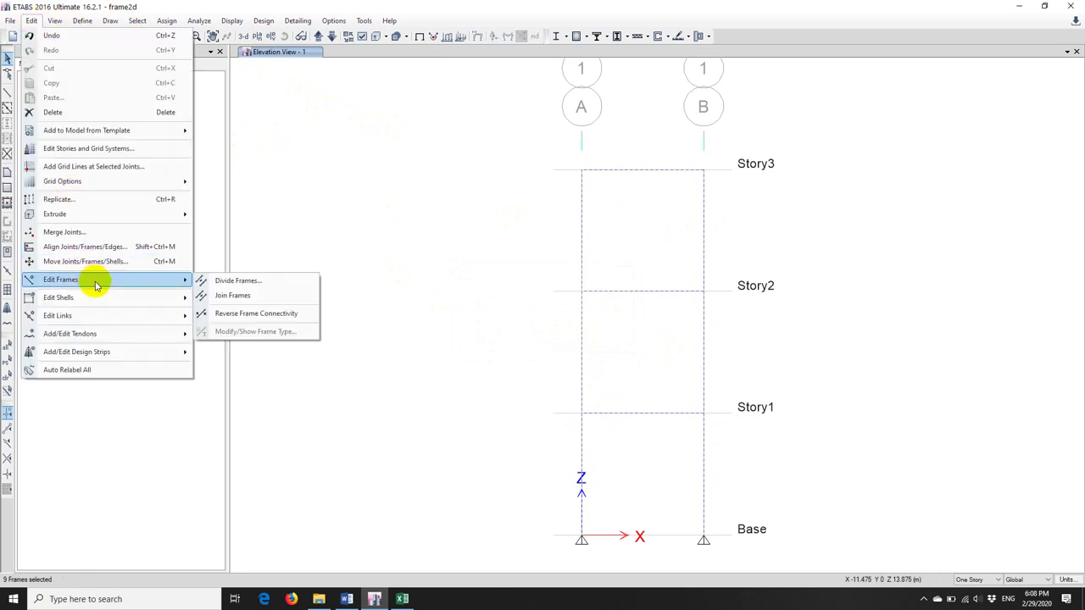
click(245, 281)
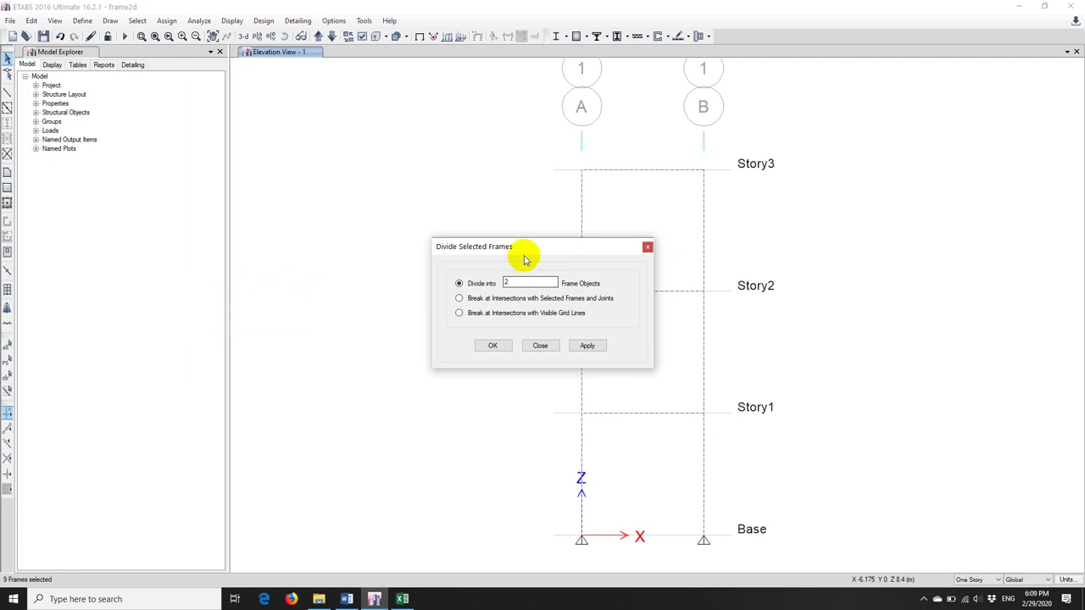
drag(525, 254, 430, 254)
click(485, 334)
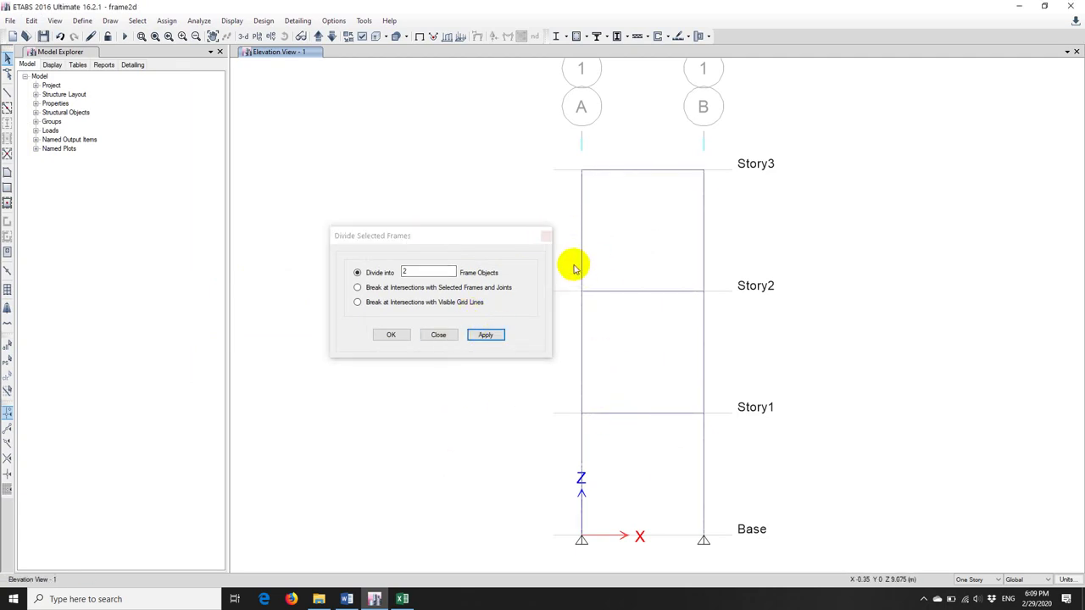
Close the frame division settings and turn on joint labels in the elevation view.
click(548, 235)
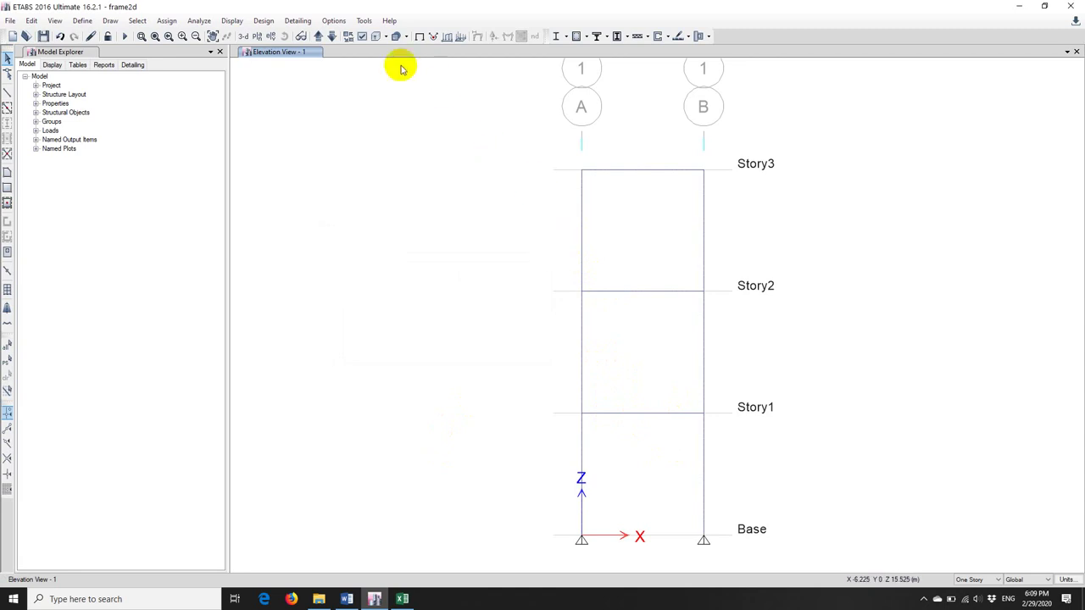
click(362, 36)
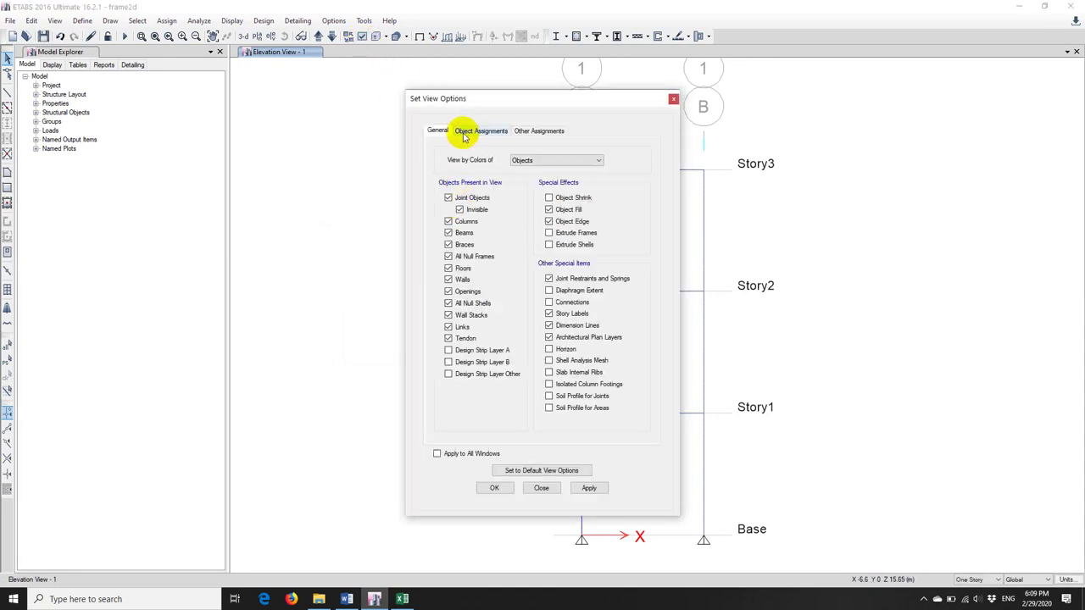
click(464, 132)
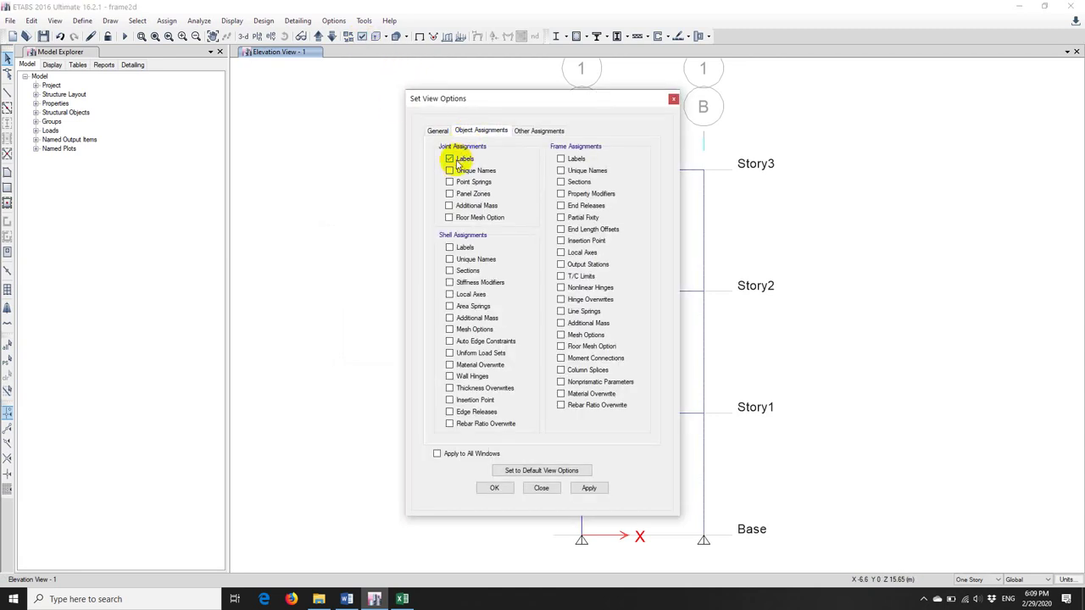
click(588, 487)
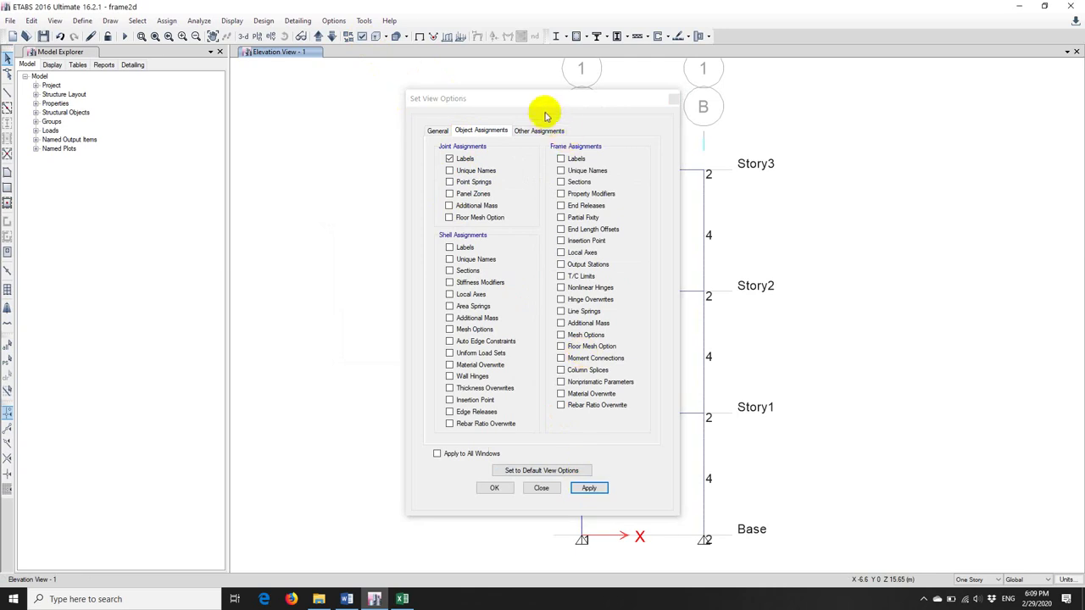
drag(545, 116, 351, 119)
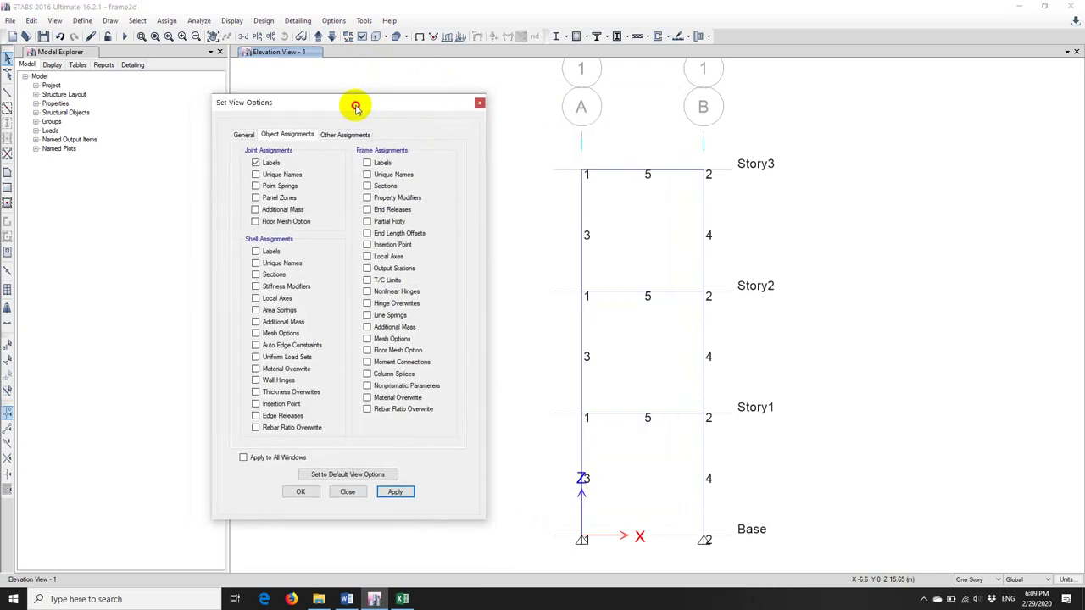
click(481, 104)
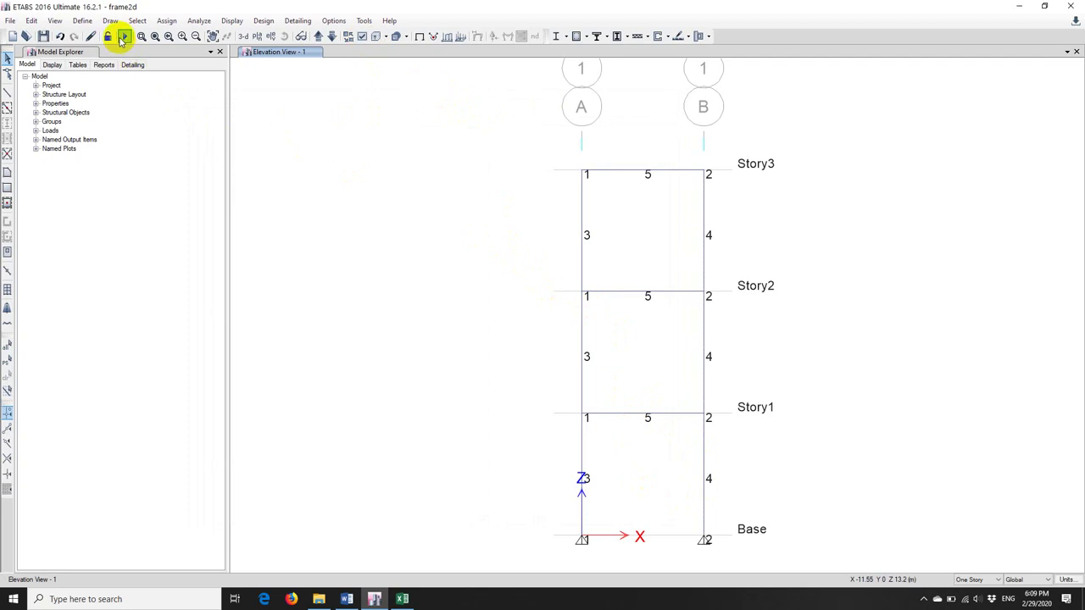
Run the analysis and display the Moment 3-3 diagram for the load combination ULS-1, closing the diagram settings.
click(122, 38)
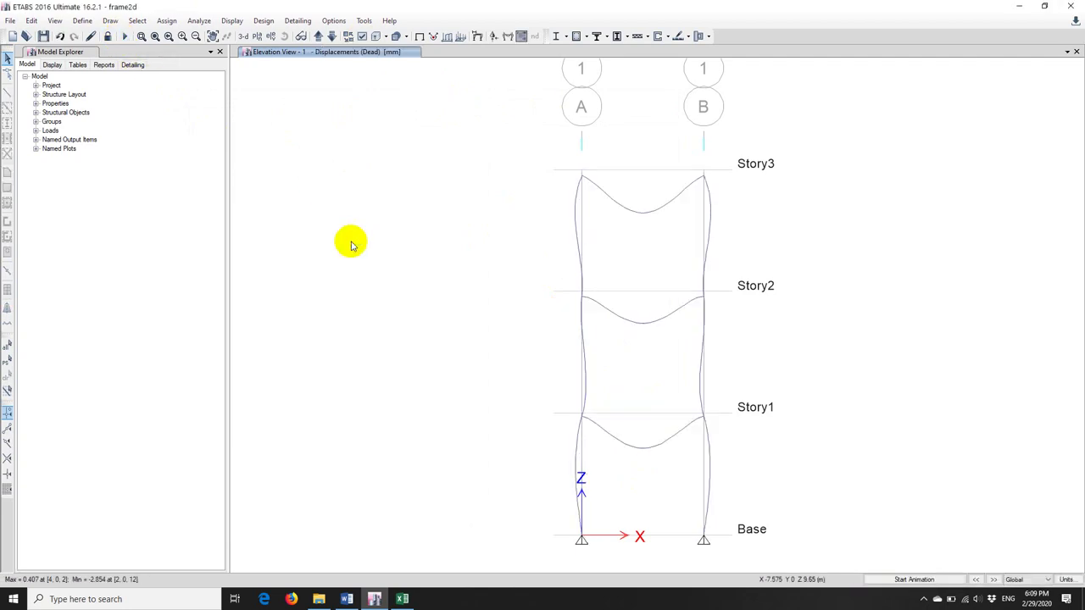
click(508, 36)
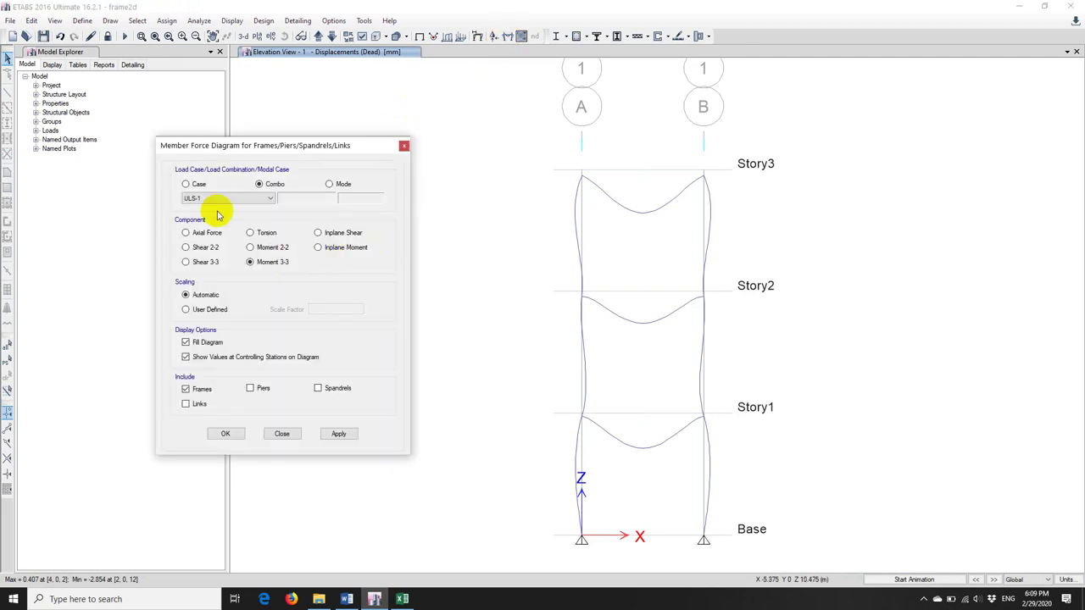
click(338, 434)
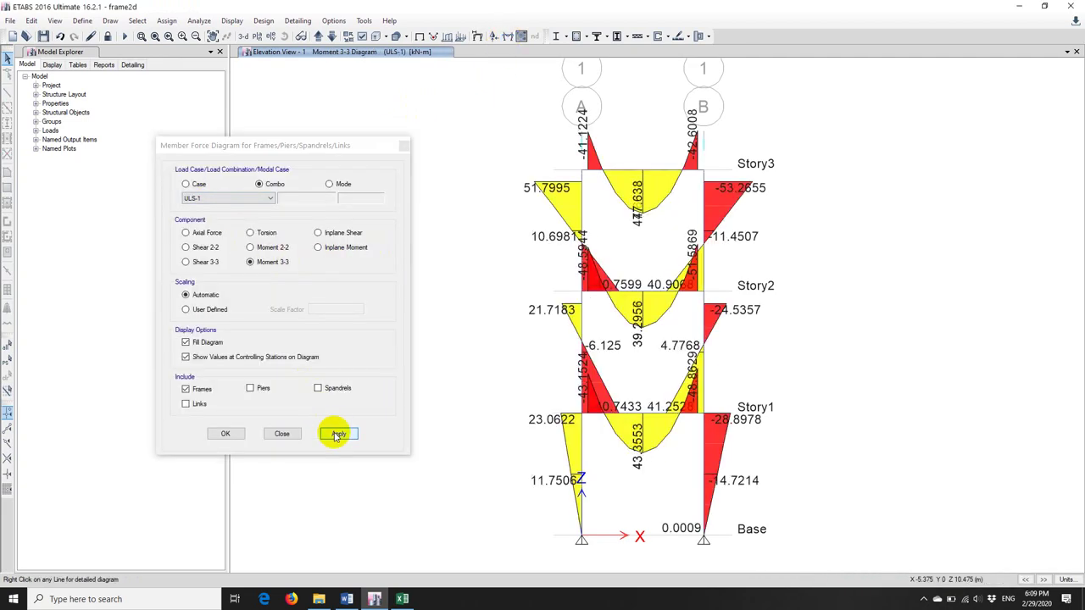
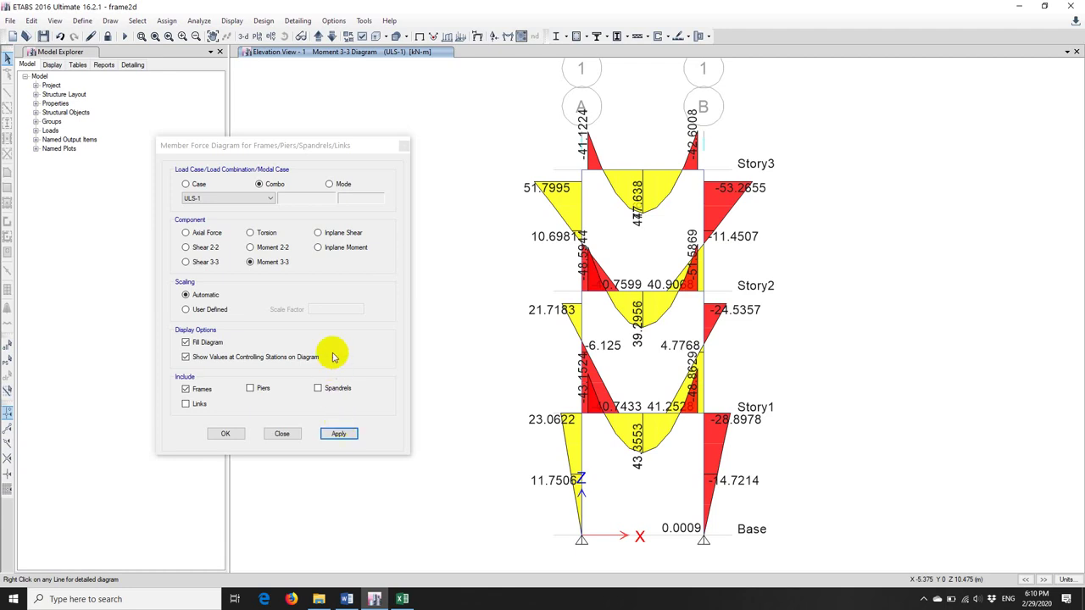
drag(332, 147, 412, 133)
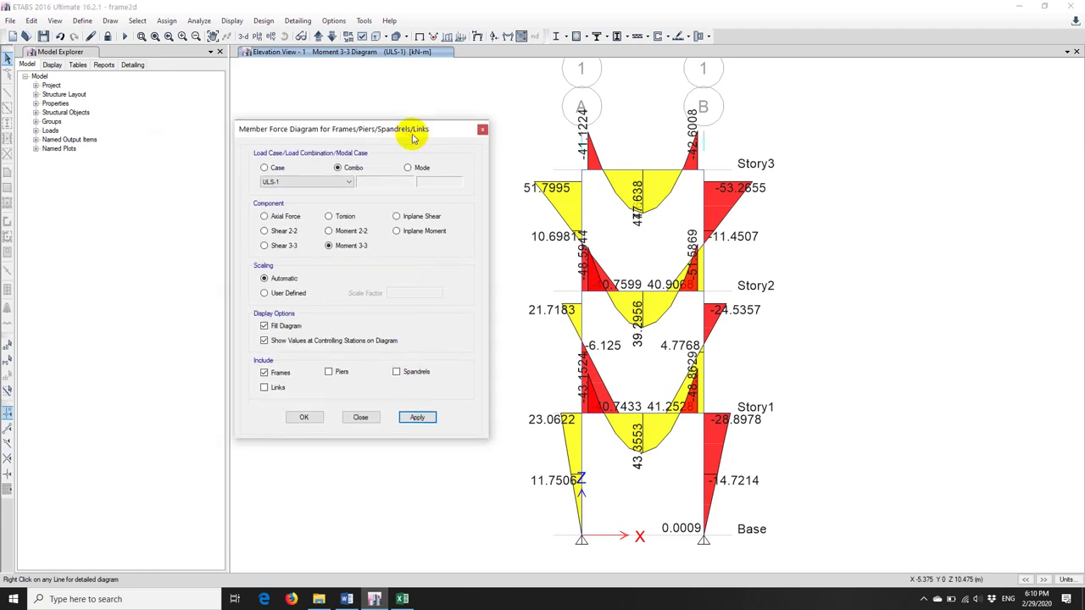
click(482, 129)
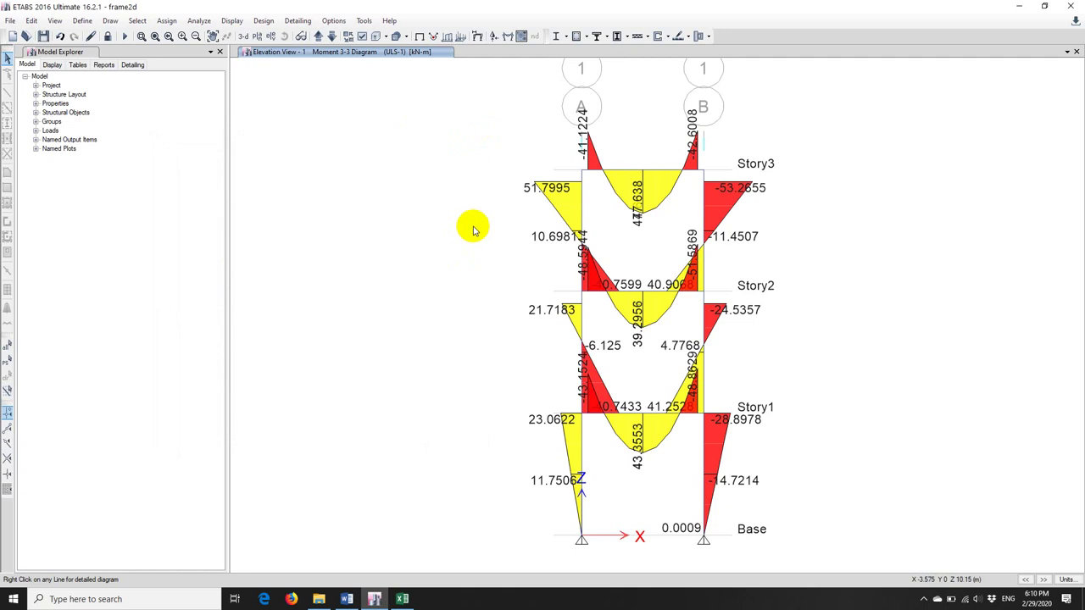
Select all the beams, columns and joints of the frame in the elevation view.
right_click(743, 448)
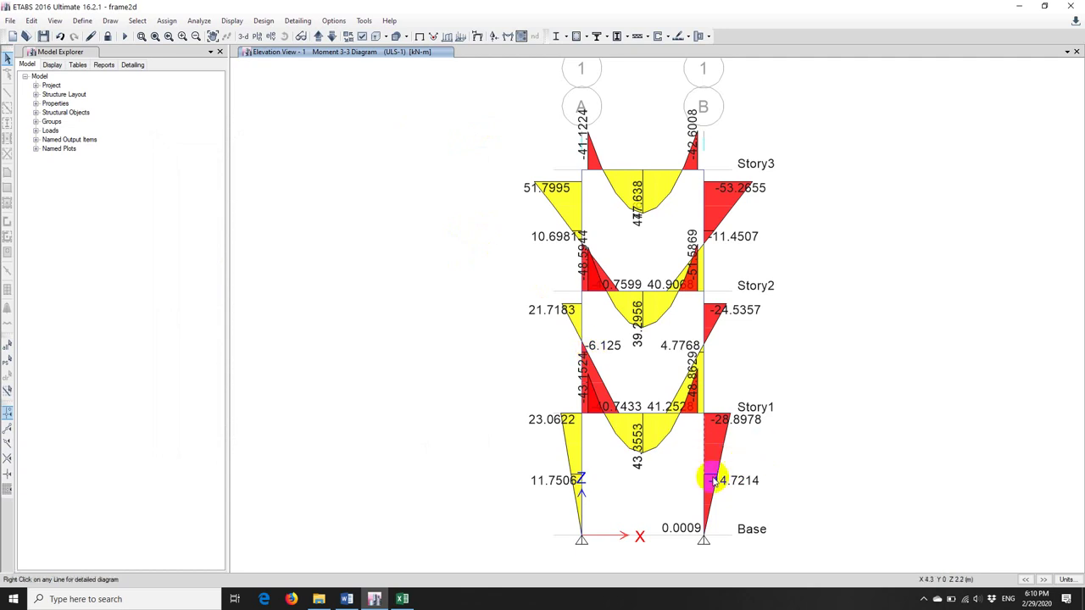
right_click(615, 409)
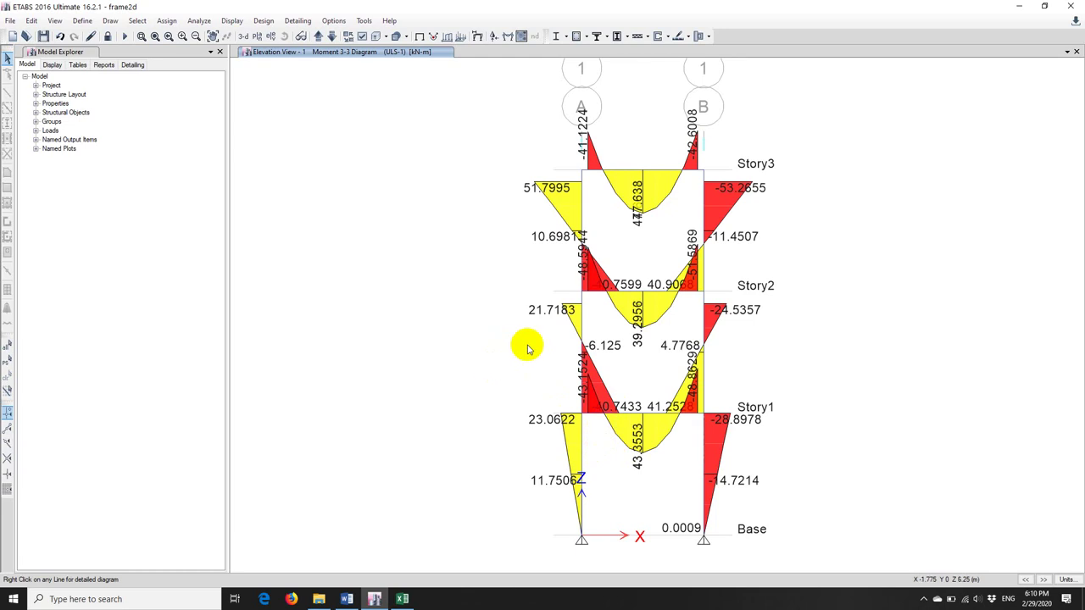
click(497, 153)
right_click(709, 443)
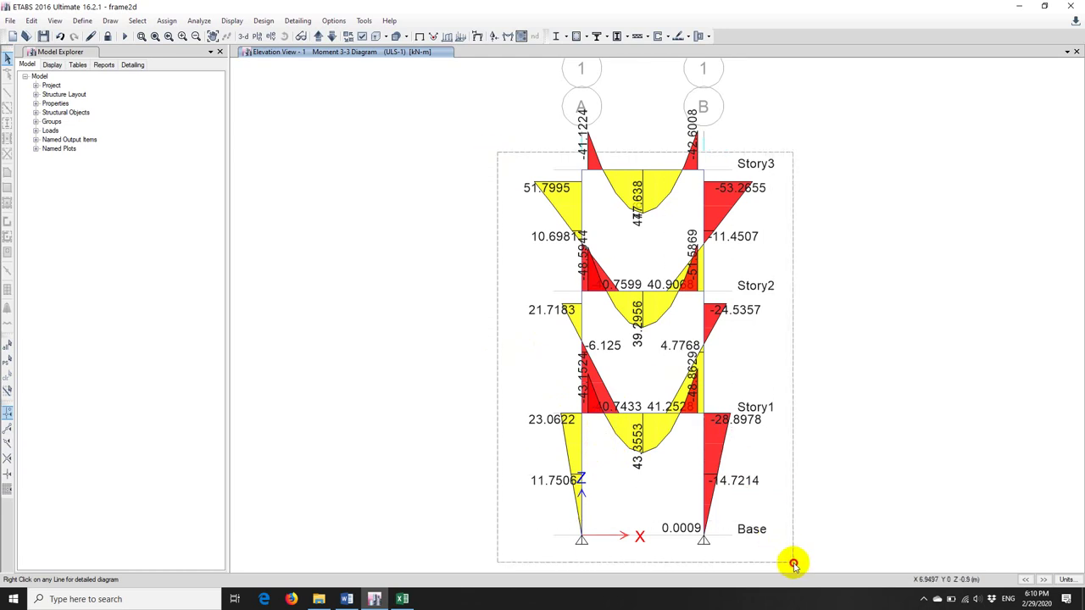
right_click(607, 375)
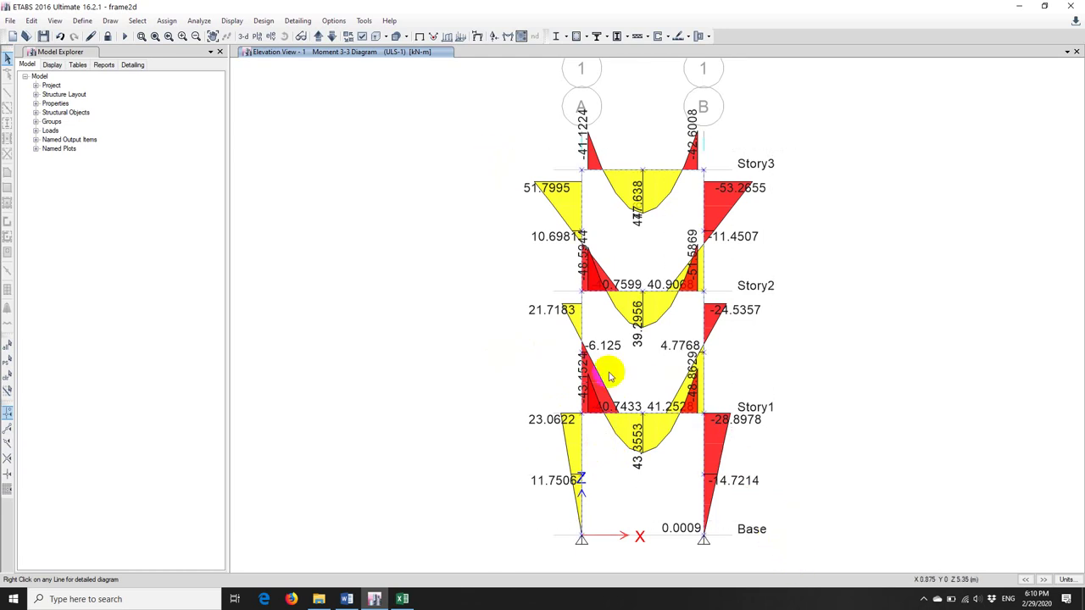
Switch to the Excel sheet, record the moment 28.89 in cell D3, and return to ETABS.
click(403, 599)
click(517, 348)
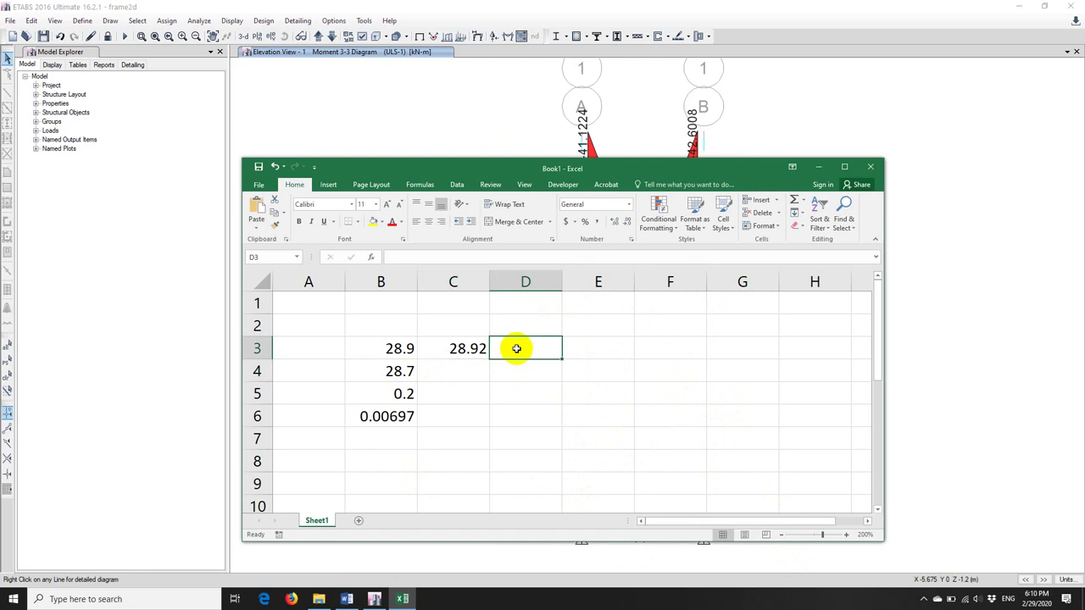
text(28.89)
key(Return)
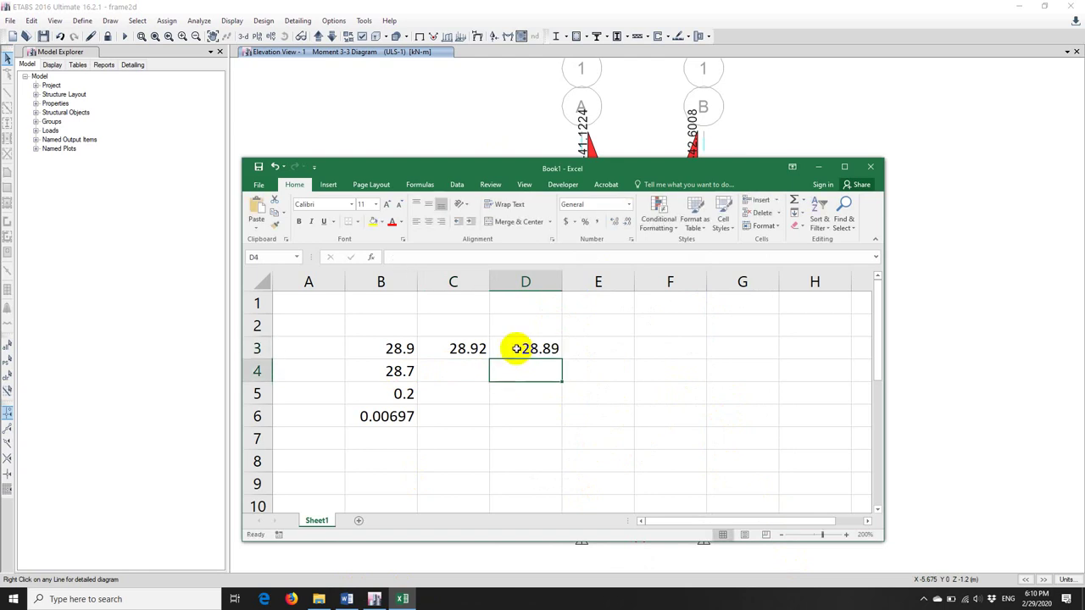
click(546, 7)
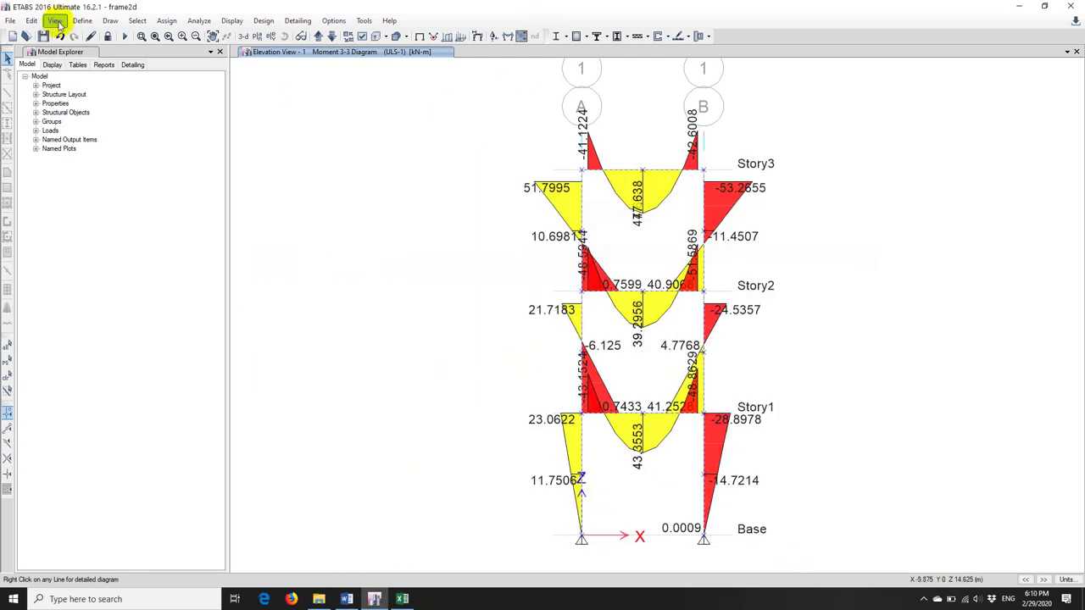
Unlock the model, accepting the deletion of the analysis results.
click(33, 20)
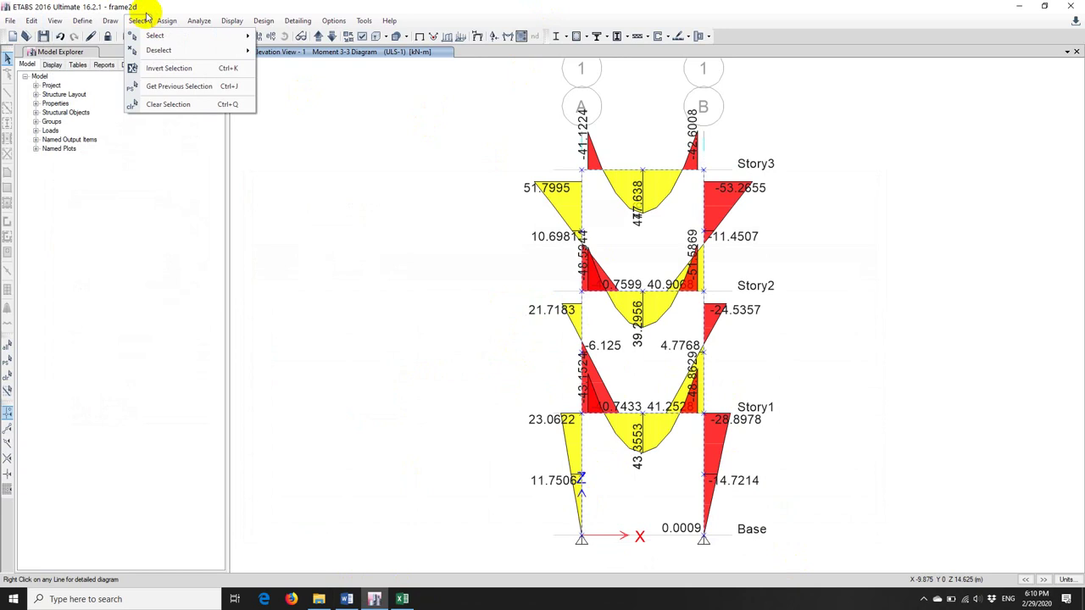
click(137, 20)
click(108, 35)
click(557, 336)
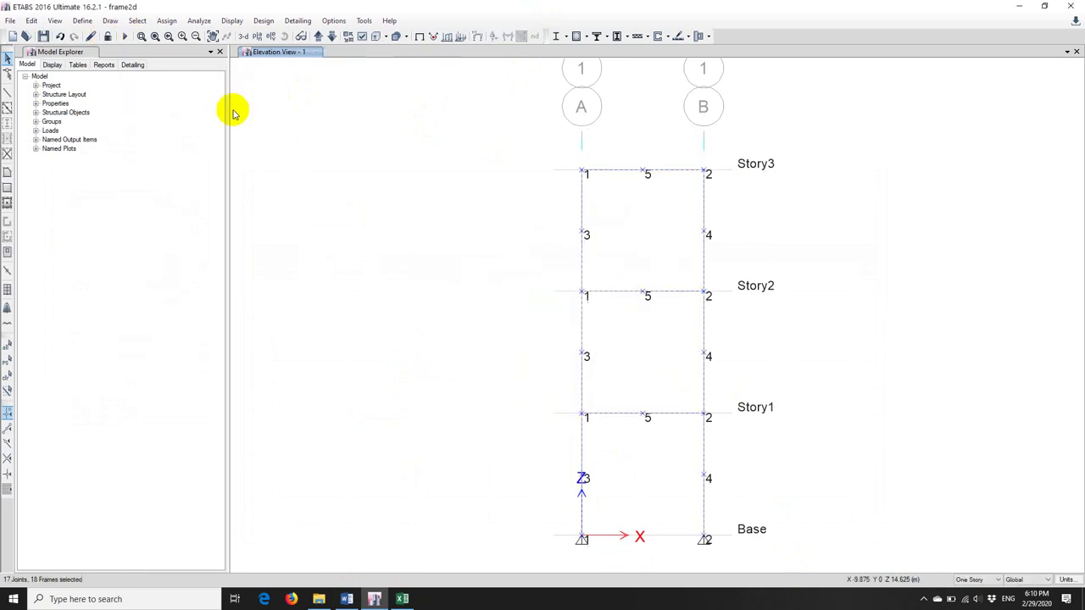
Divide each of the selected frame members into 2 frame objects and close the division settings.
click(32, 20)
mouse_move(85, 278)
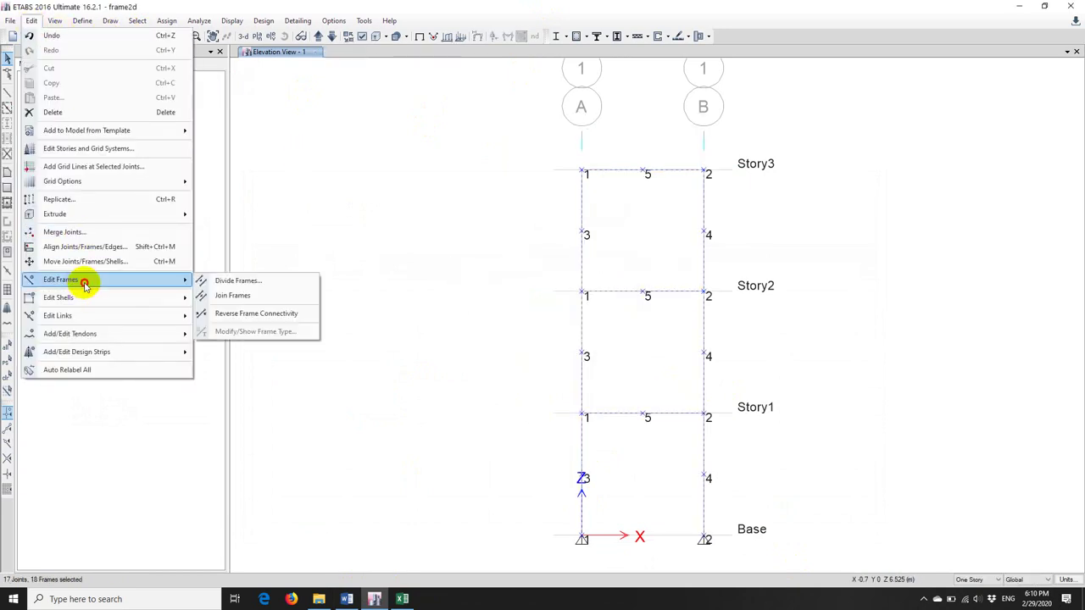
click(238, 283)
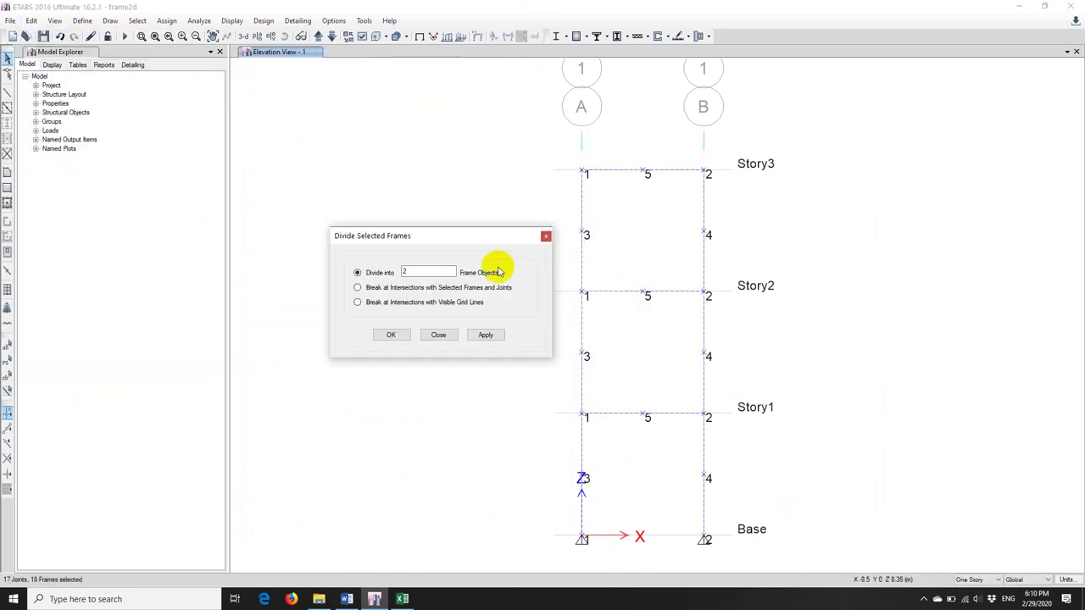
click(486, 335)
click(439, 334)
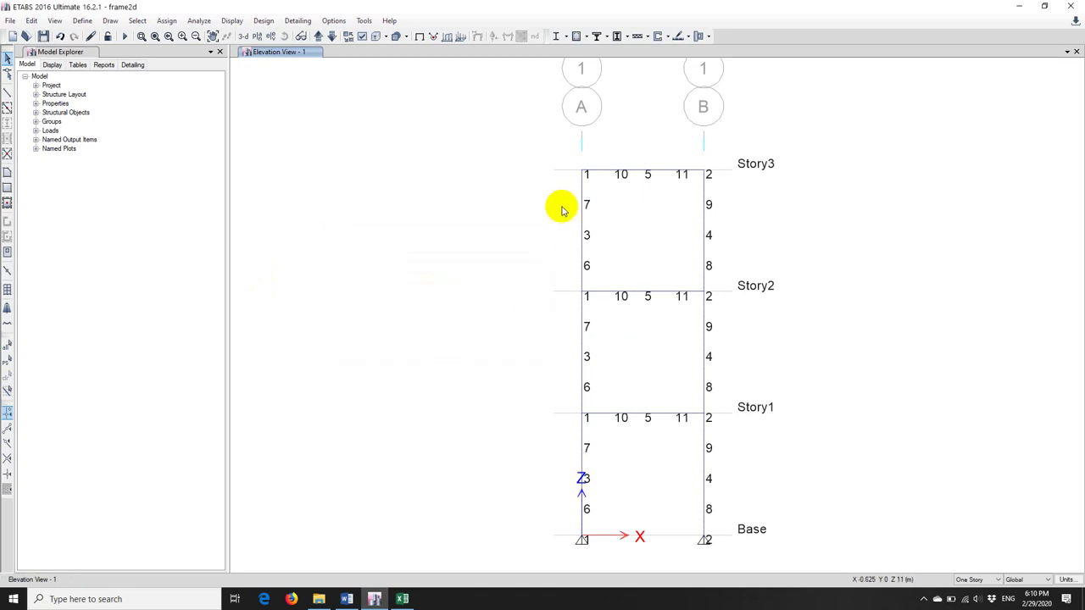
Analyse the further divided model and display its Moment 3-3 diagram for the load combination ULS-1.
click(125, 36)
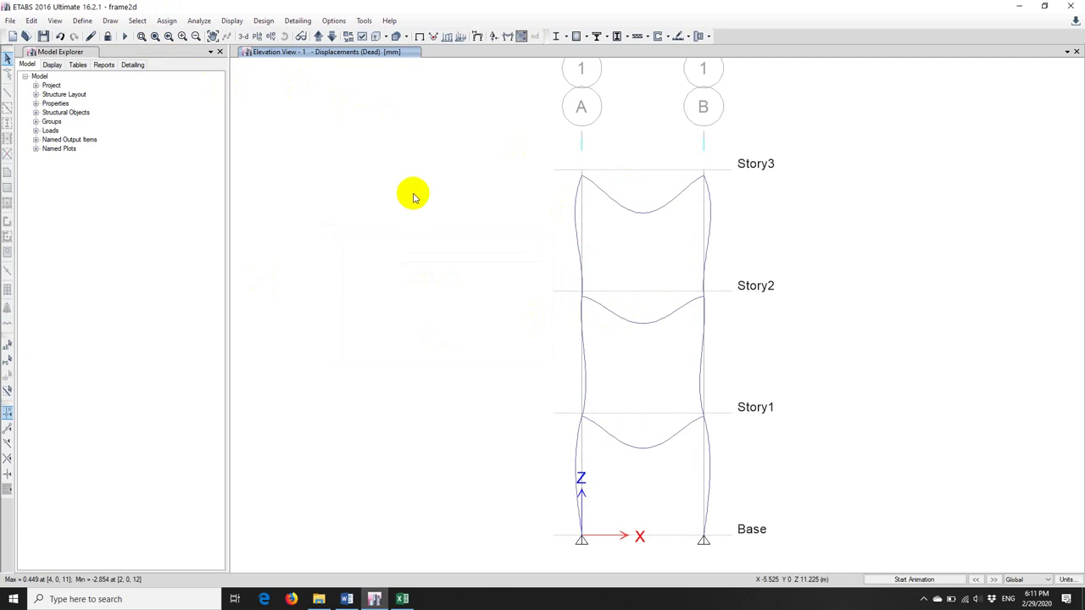
click(511, 36)
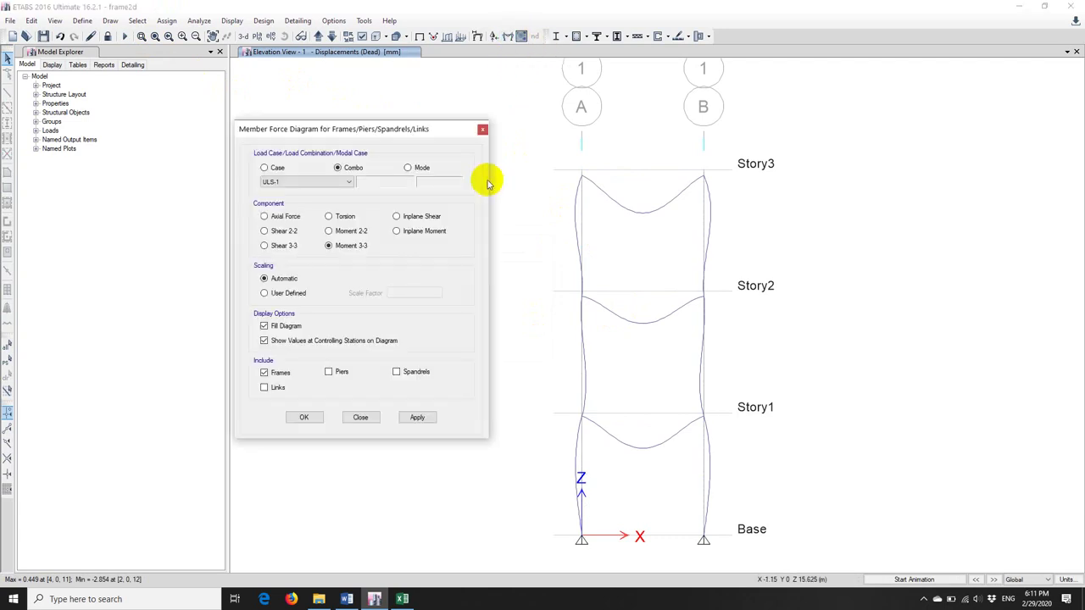
click(417, 418)
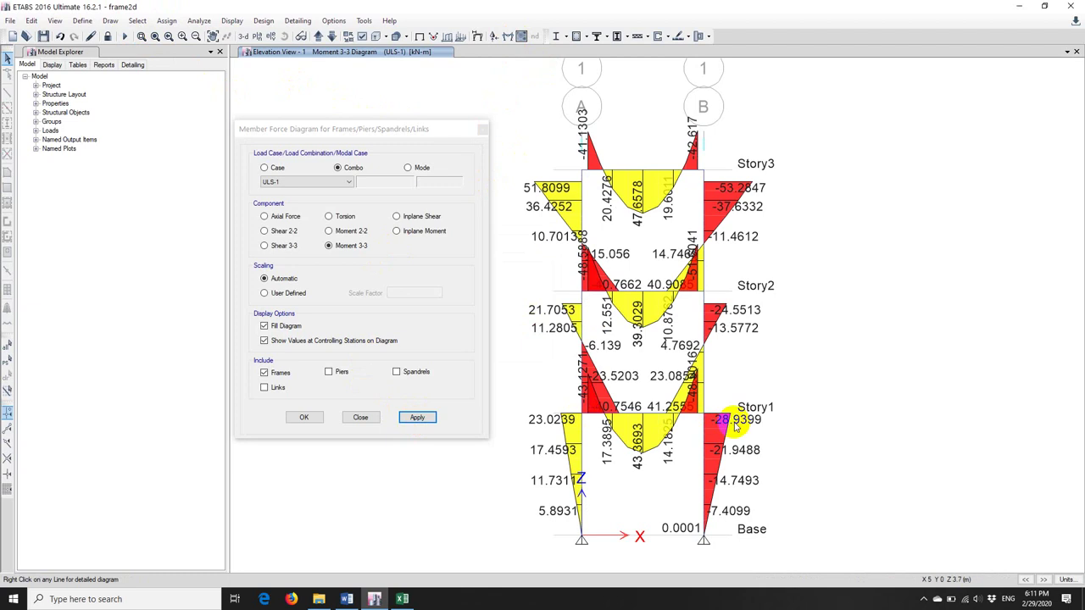
Record the moment 28.94 in cell E3 of the Excel sheet, and return to ETABS to close the member force settings.
click(402, 600)
click(584, 350)
text(2)
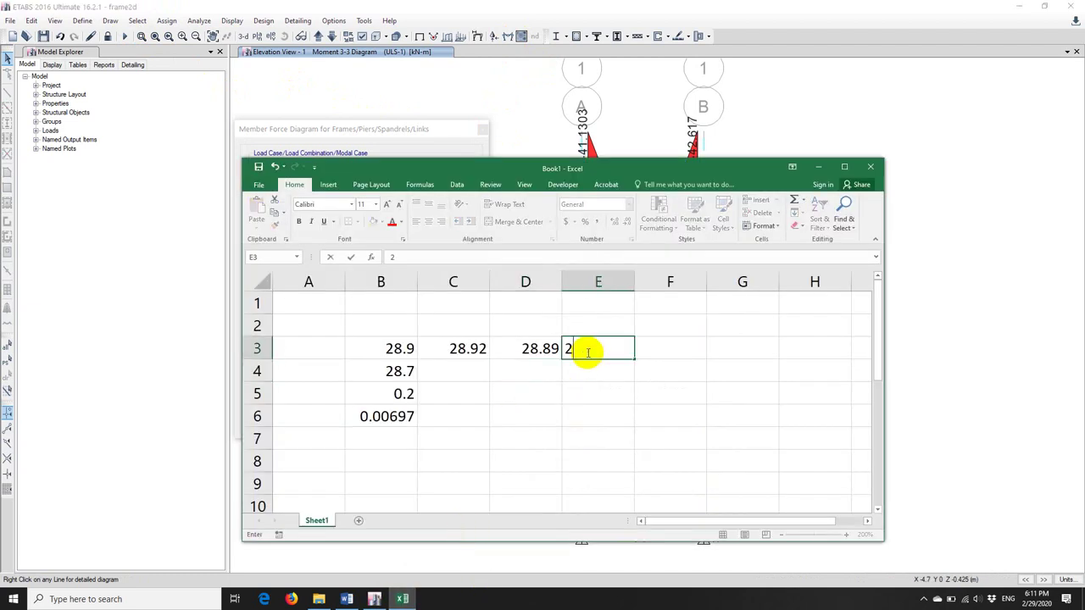
text(8.94)
key(Return)
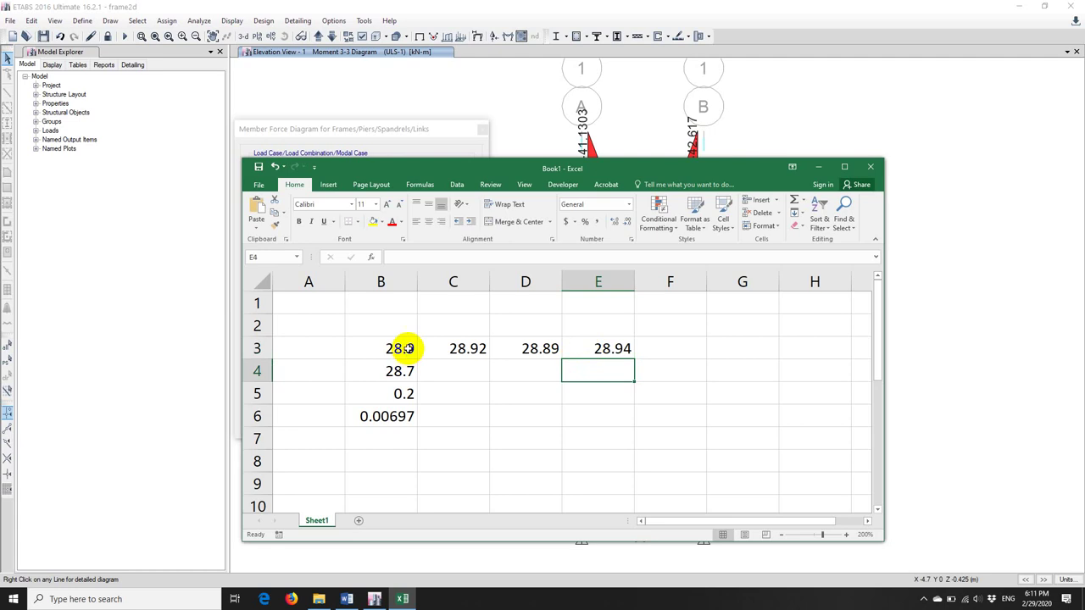
click(591, 5)
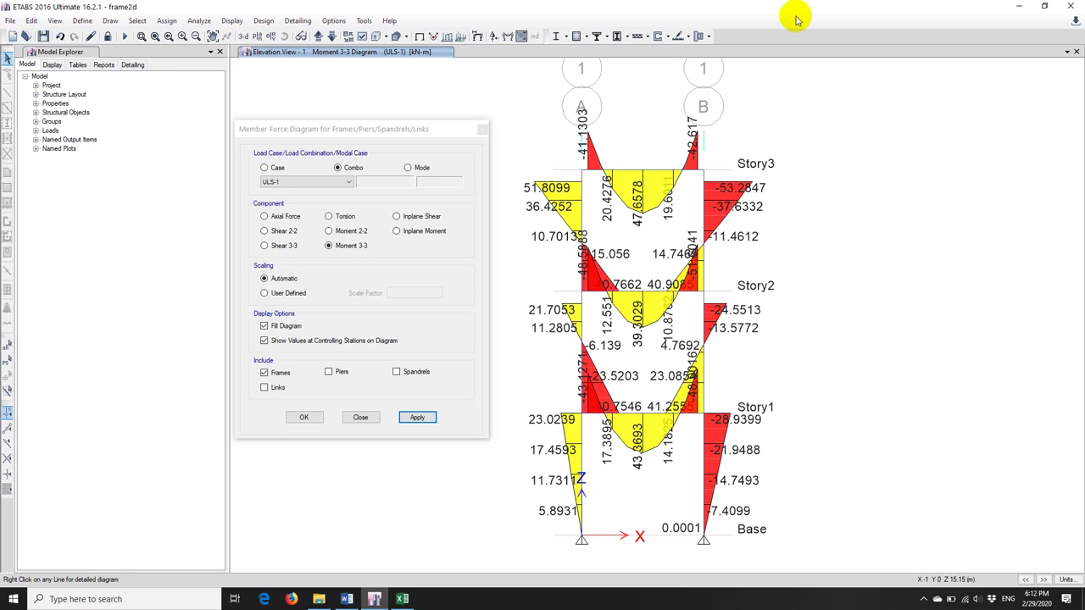
click(482, 131)
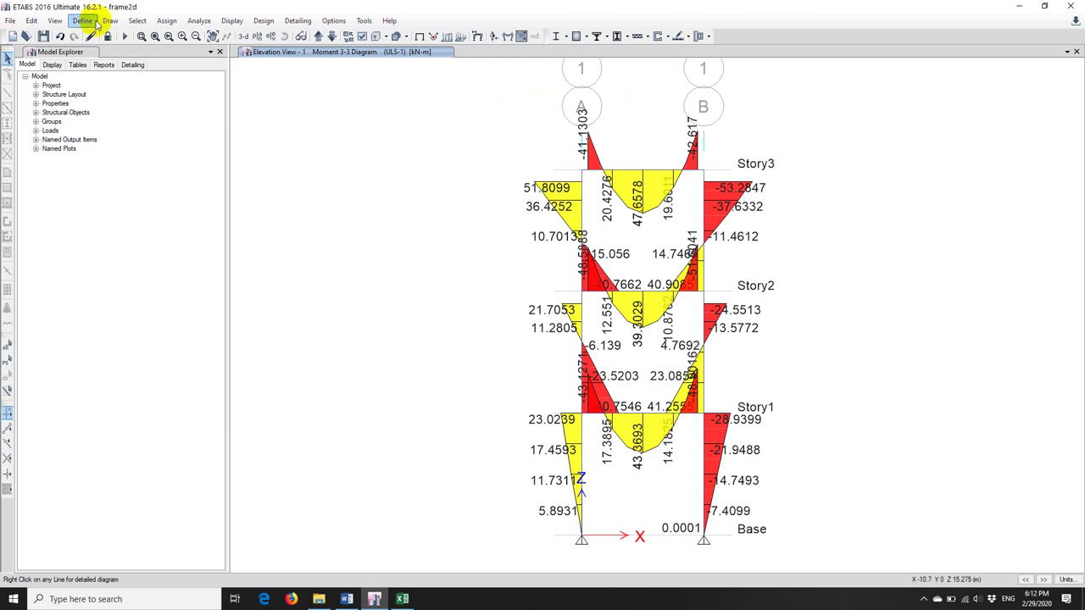
Unlock the model, deleting the analysis results, and select all the beams and columns of the frame.
click(108, 35)
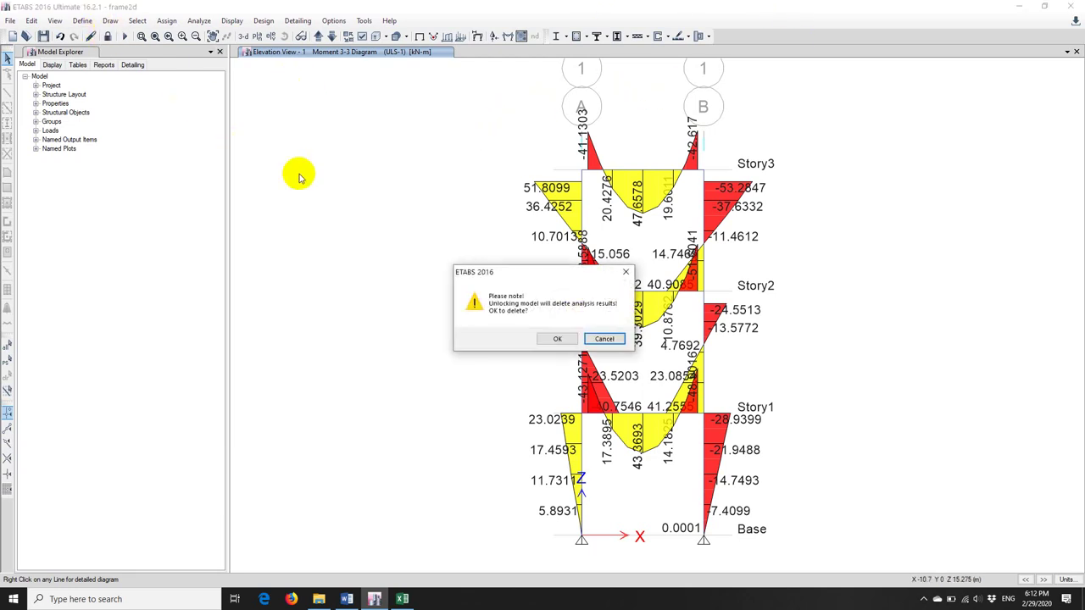
click(557, 338)
drag(494, 161, 776, 543)
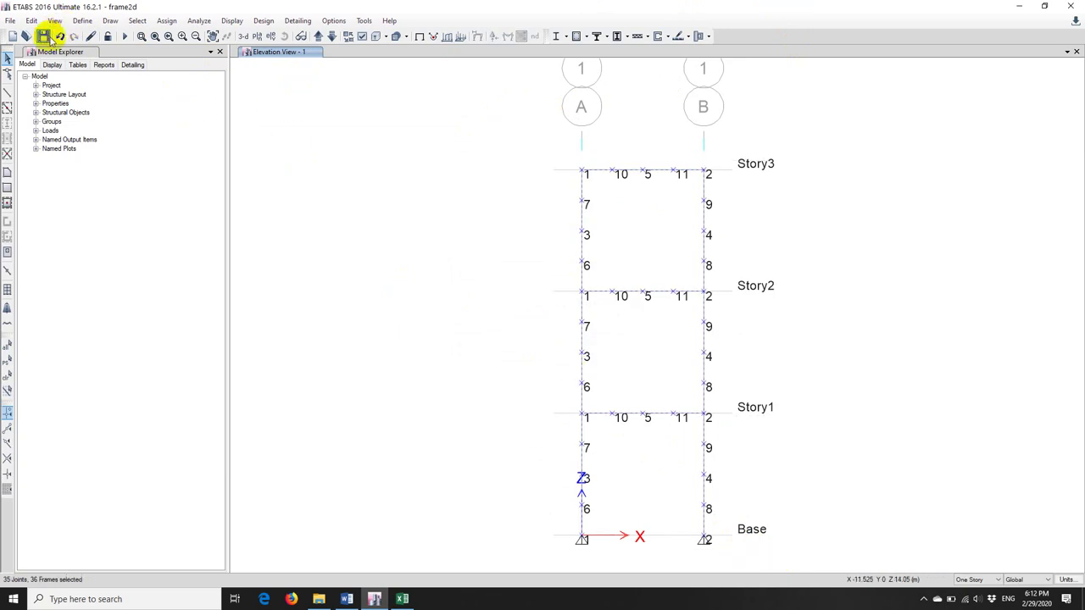
Divide every selected beam and column segment into 2 frame objects.
click(31, 21)
mouse_move(133, 279)
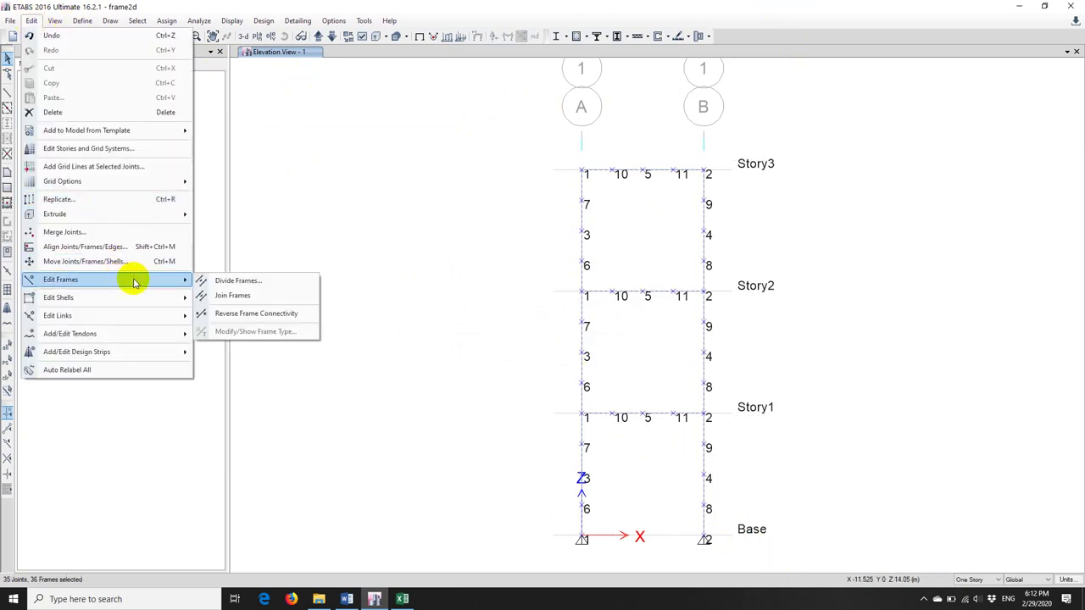
click(237, 278)
click(485, 335)
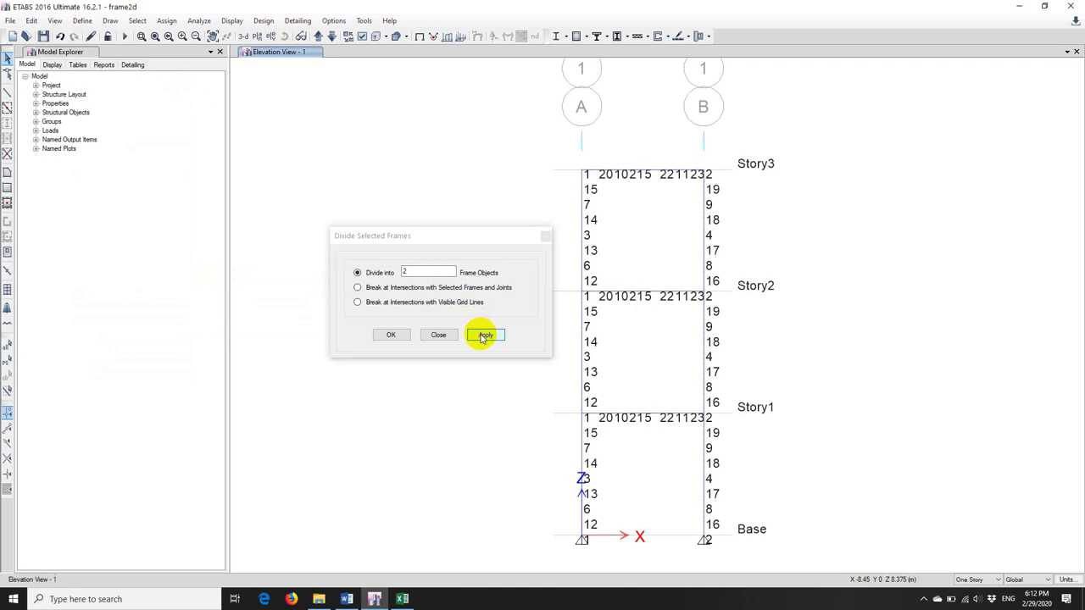
Close the frame division settings, run the analysis, and display the Moment 3-3 diagram for the load combination ULS-1.
click(438, 335)
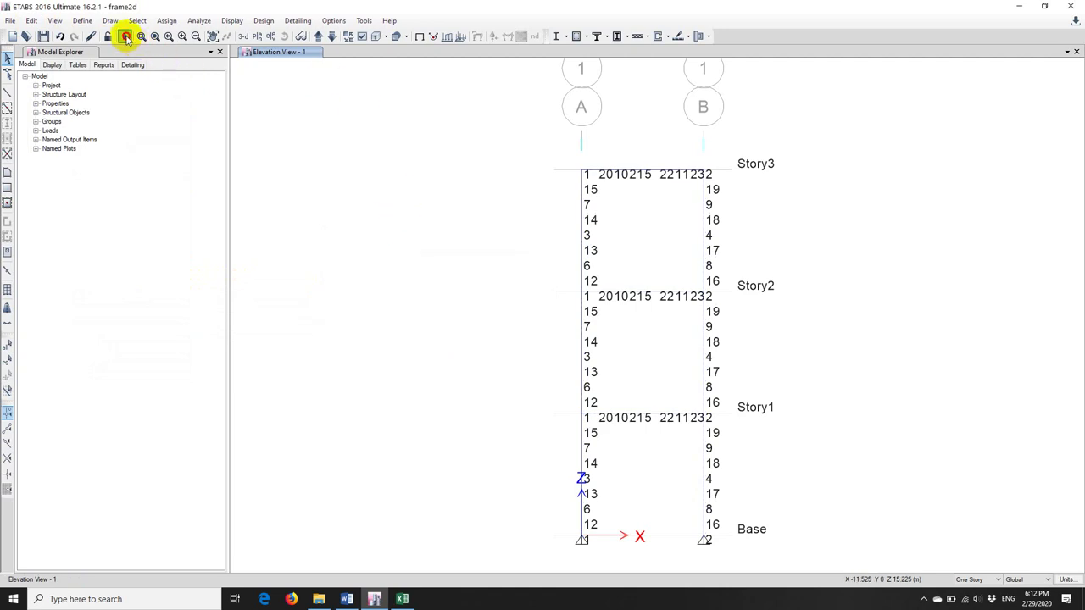
click(125, 36)
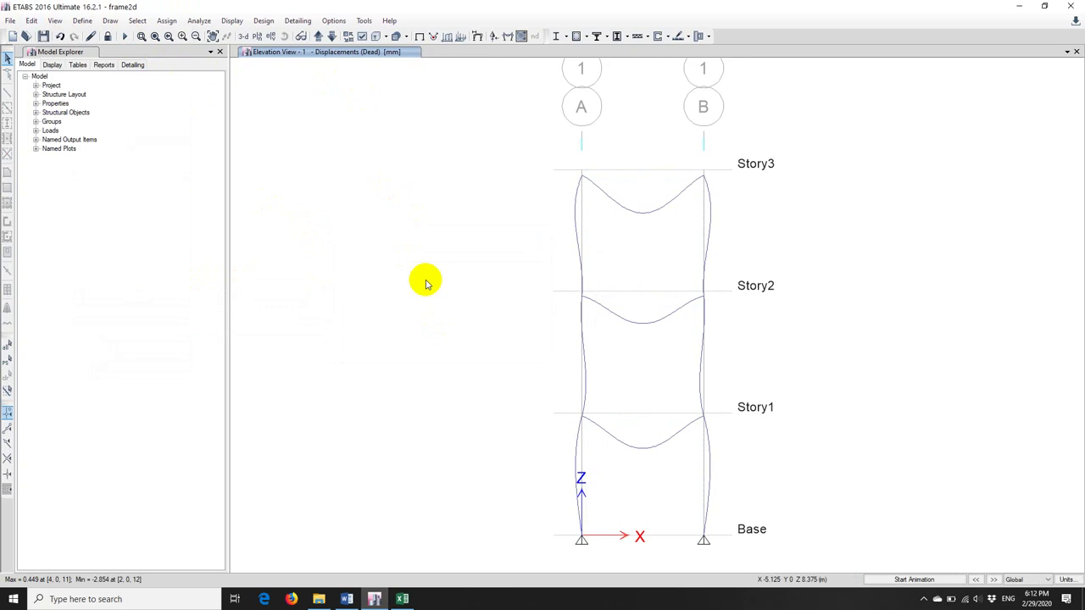
click(507, 38)
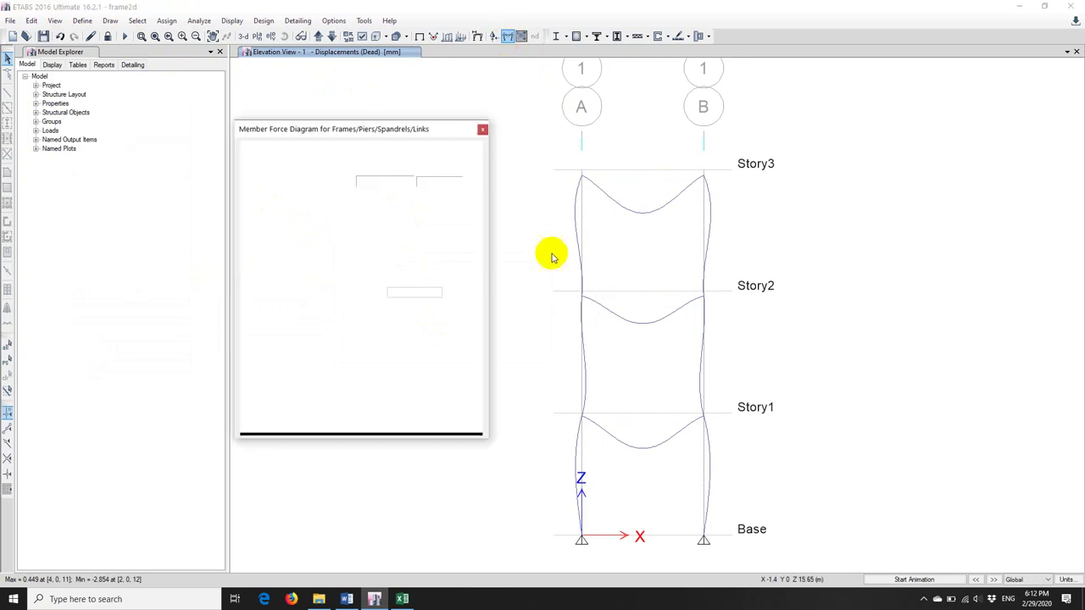
click(417, 418)
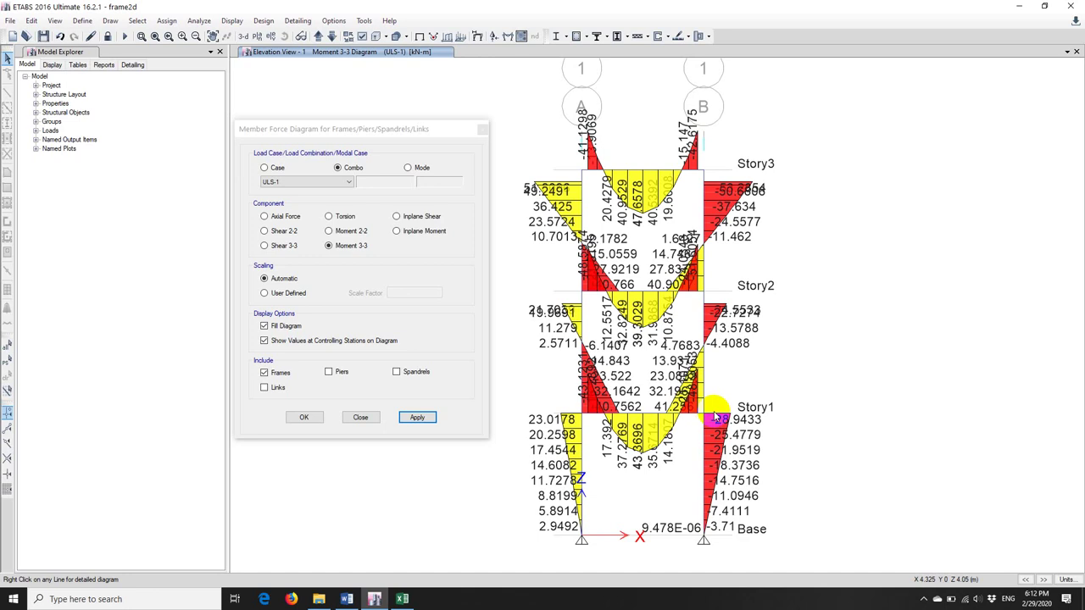
Switch to the Excel sheet and compare the recorded moments in cells D3 and E3.
click(398, 596)
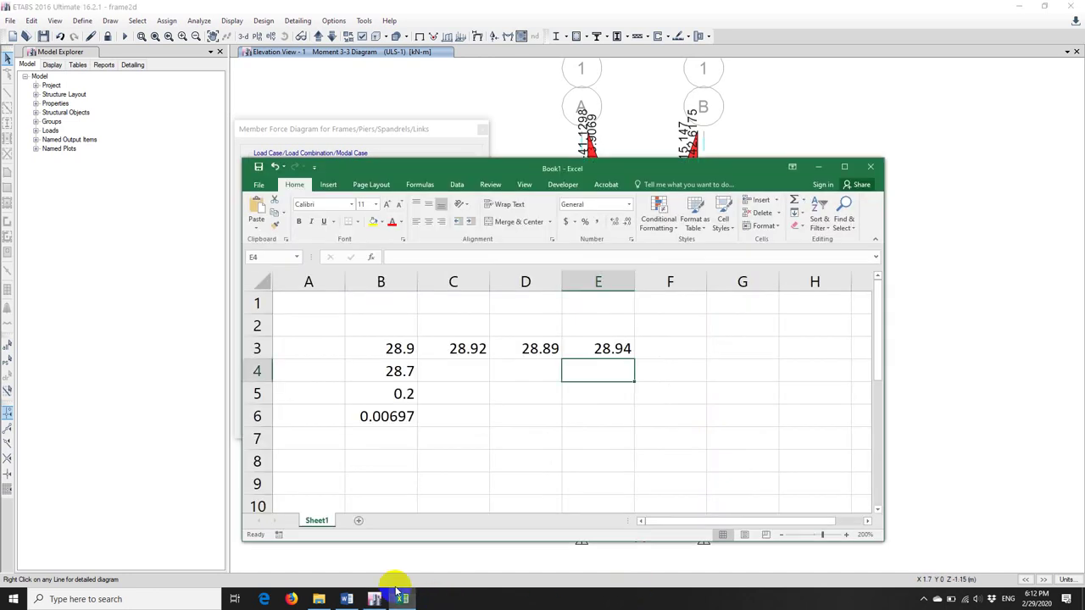
click(606, 348)
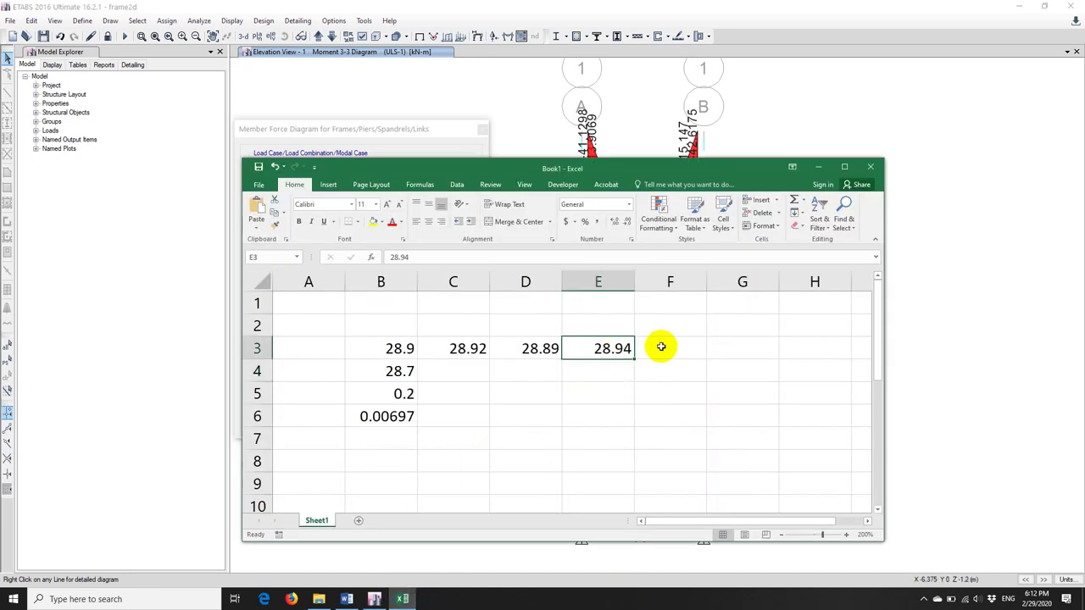
click(530, 350)
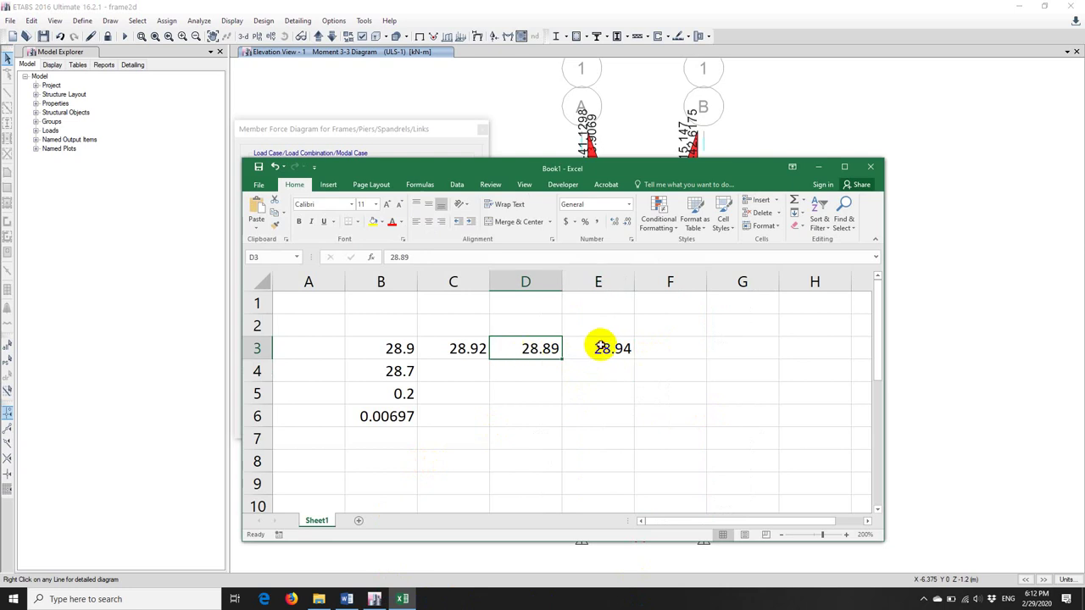
click(597, 354)
click(595, 373)
click(599, 350)
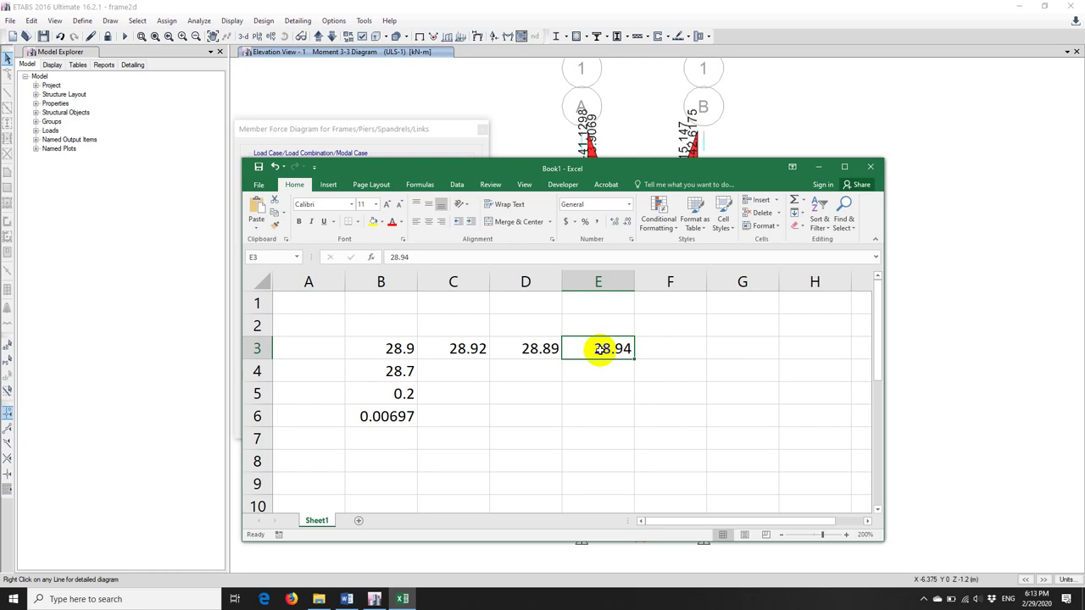
Enter the label M2= in cell D8, the value 37.6 in E8 and the unit kN in F8.
key(Down)
key(Down)
key(Down)
key(Down)
key(Down)
key(Left)
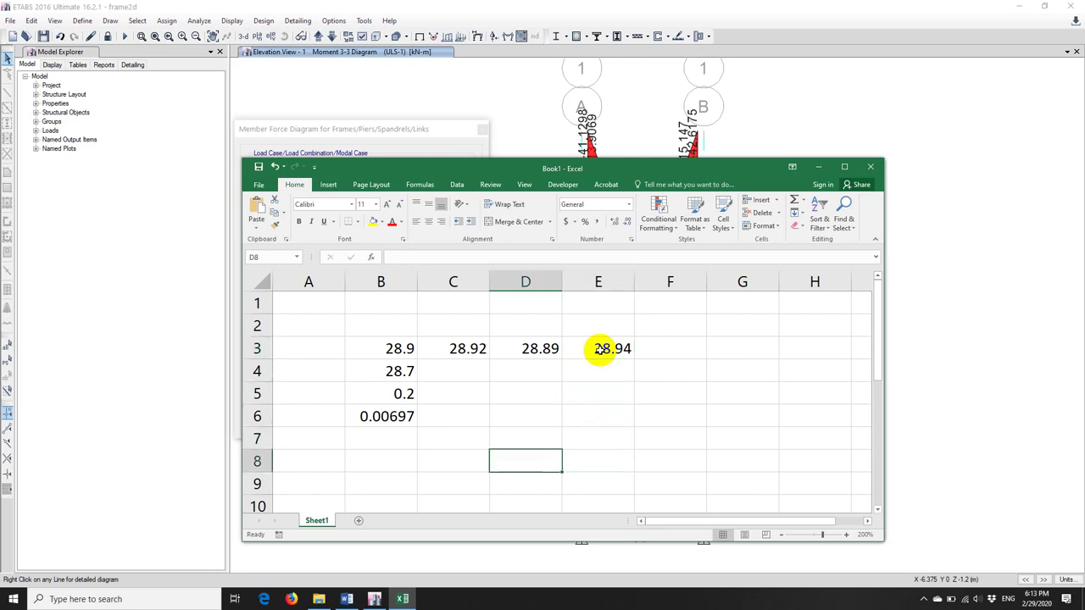
text(M2=)
key(Tab)
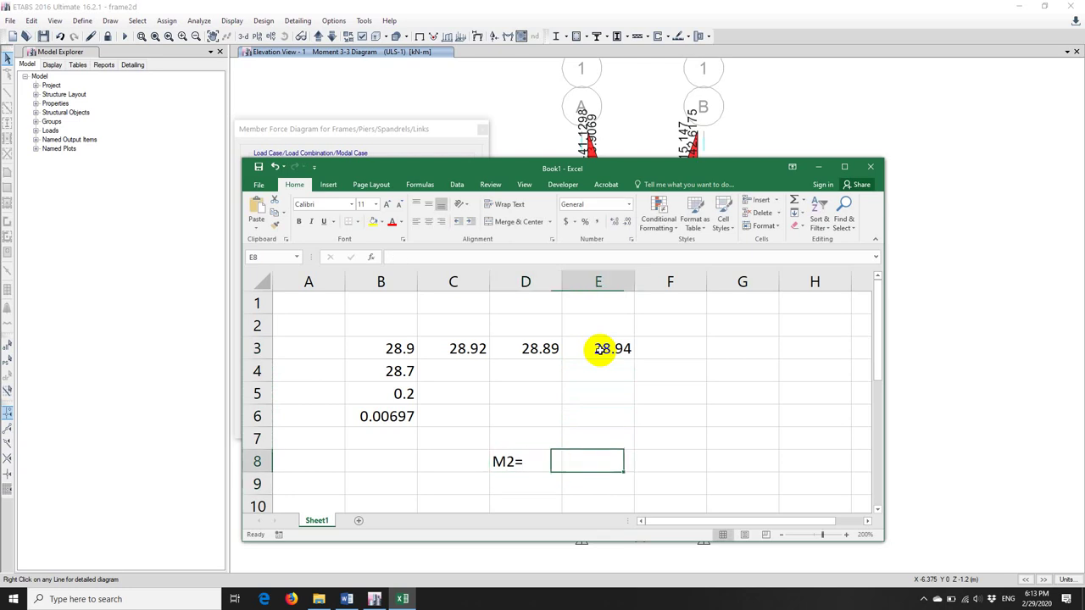
text(37)
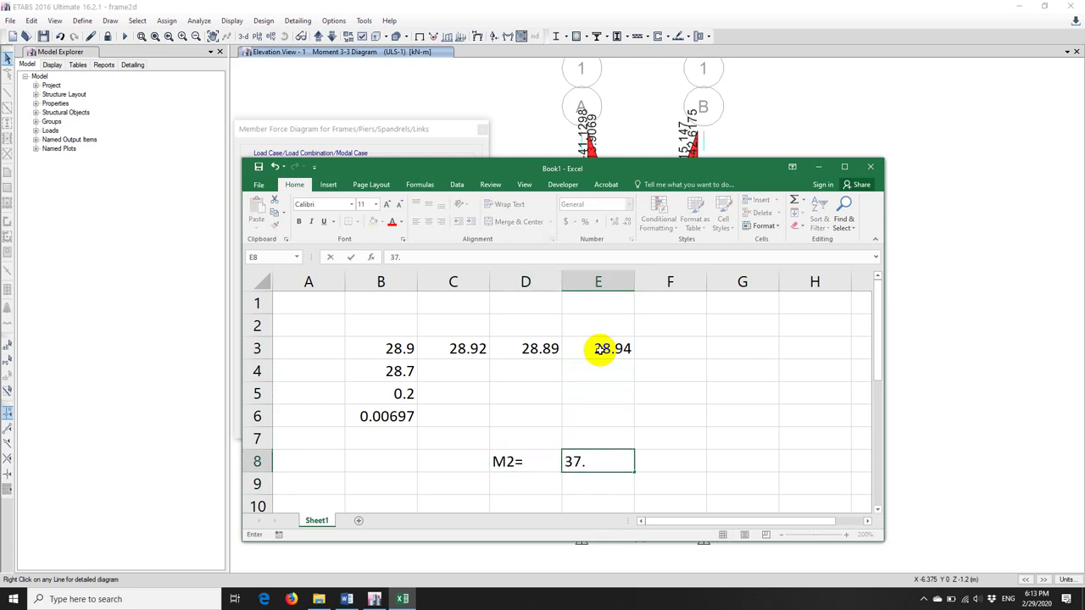
text(.6)
key(Return)
key(Up)
key(Right)
text(kN)
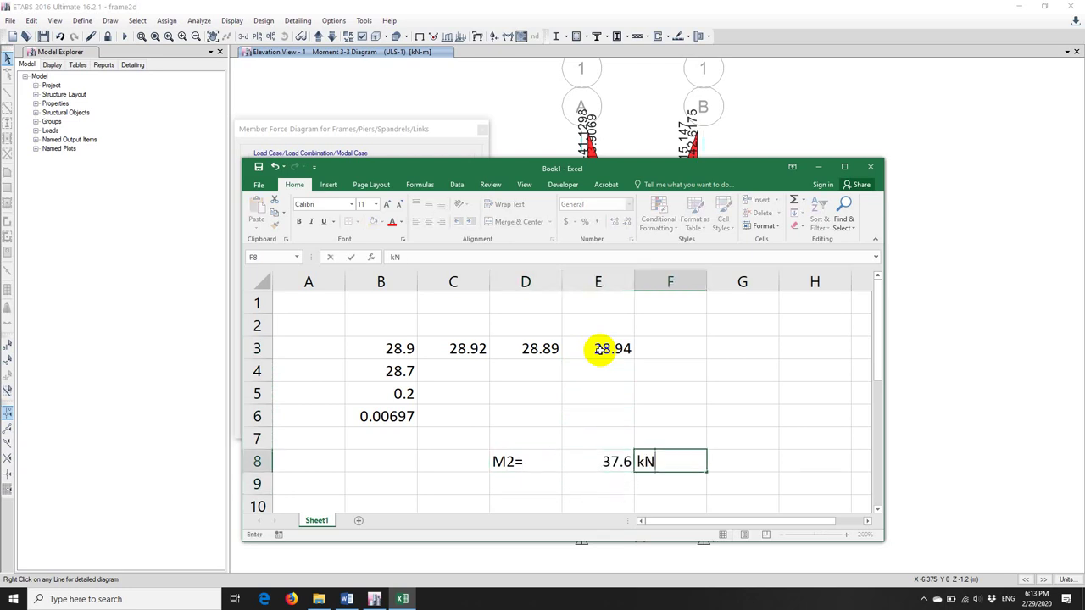
key(Return)
Enter the label Mc=delta*M2 in cell D9, below the M2 label.
key(Left)
key(Left)
text(Mc)
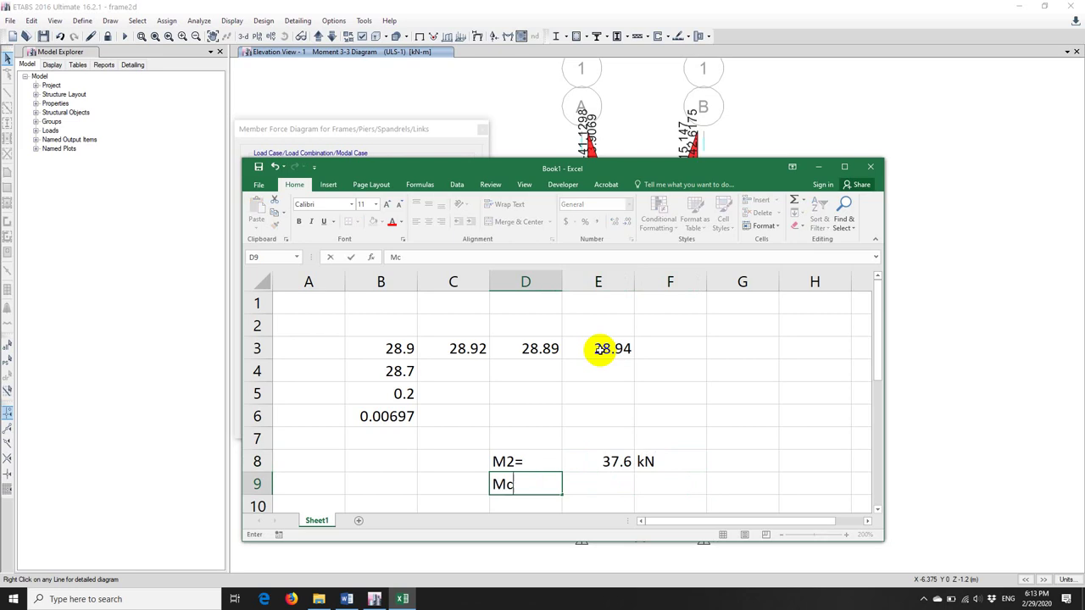
text(=delta*M)
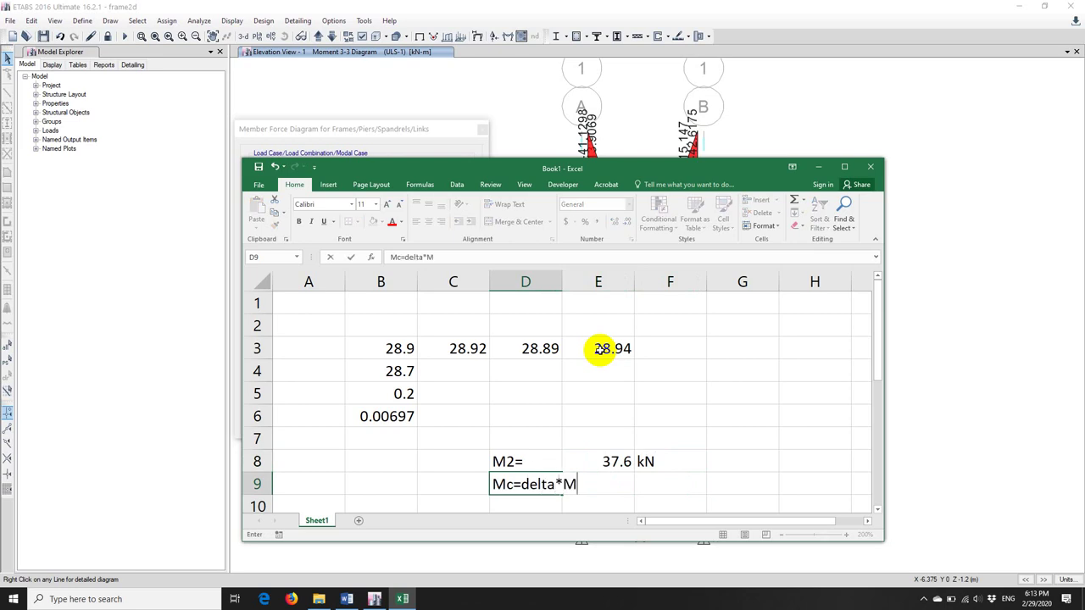
text(2)
key(Return)
Enter the note k=1 in cell G9, on the same row as the Mc label.
key(Up)
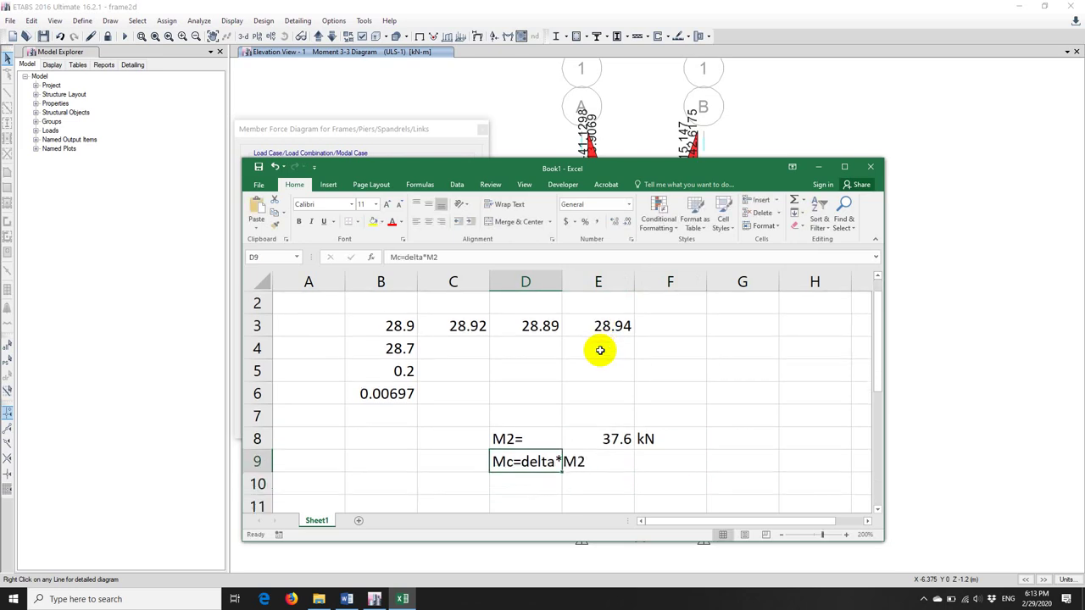
key(Right)
key(Right)
key(Right)
text(k=1)
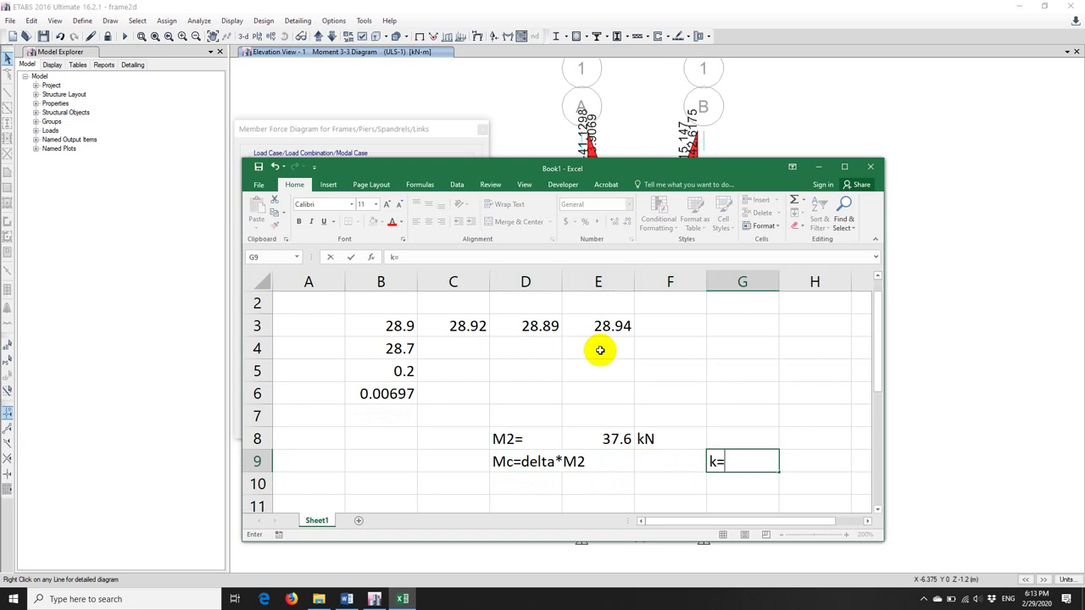
key(Return)
Enter the magnified moment 37.6 in cell E9 and right-align the Mc=delta*M2 label in D9.
key(Up)
key(Left)
key(Left)
text(37.6)
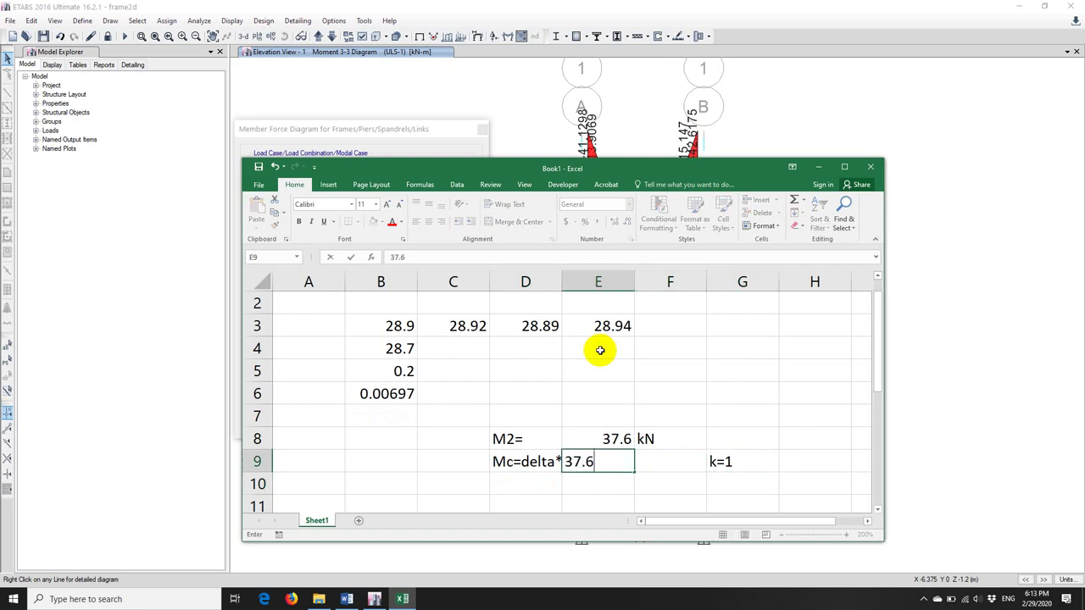
key(Return)
key(Up)
key(Left)
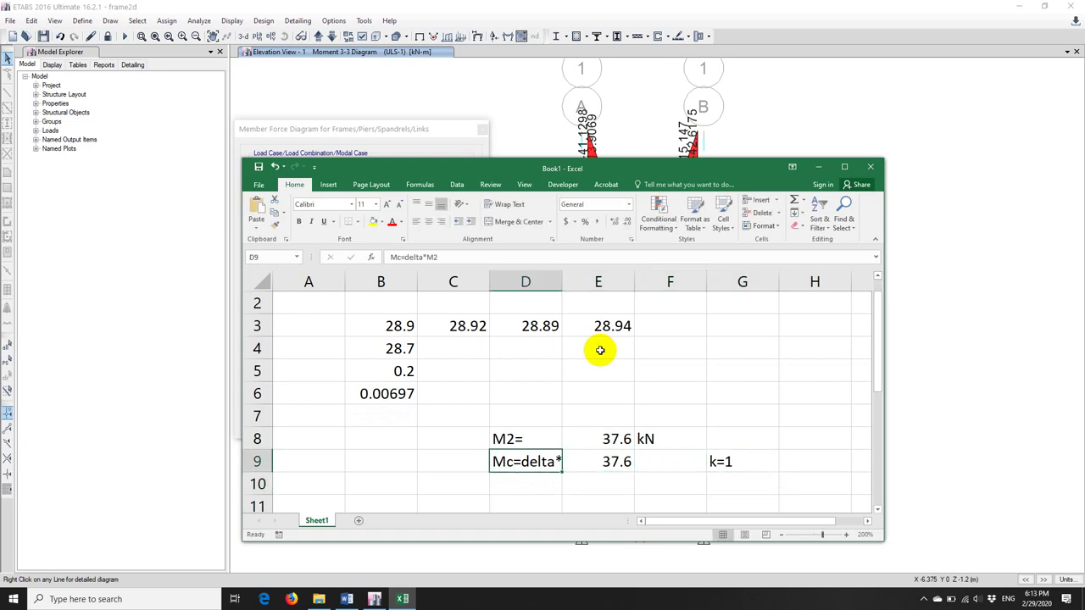
click(440, 223)
Enter the note delta=1 in cell H9 and the note k=3.5 in cell G10.
click(783, 460)
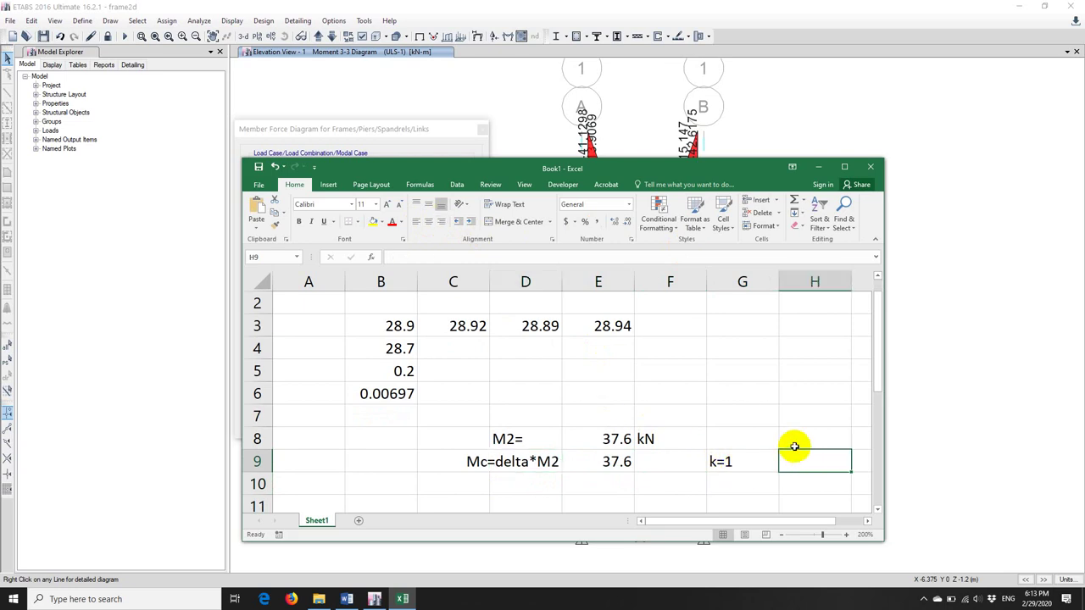
text(delta=1)
key(Return)
key(Left)
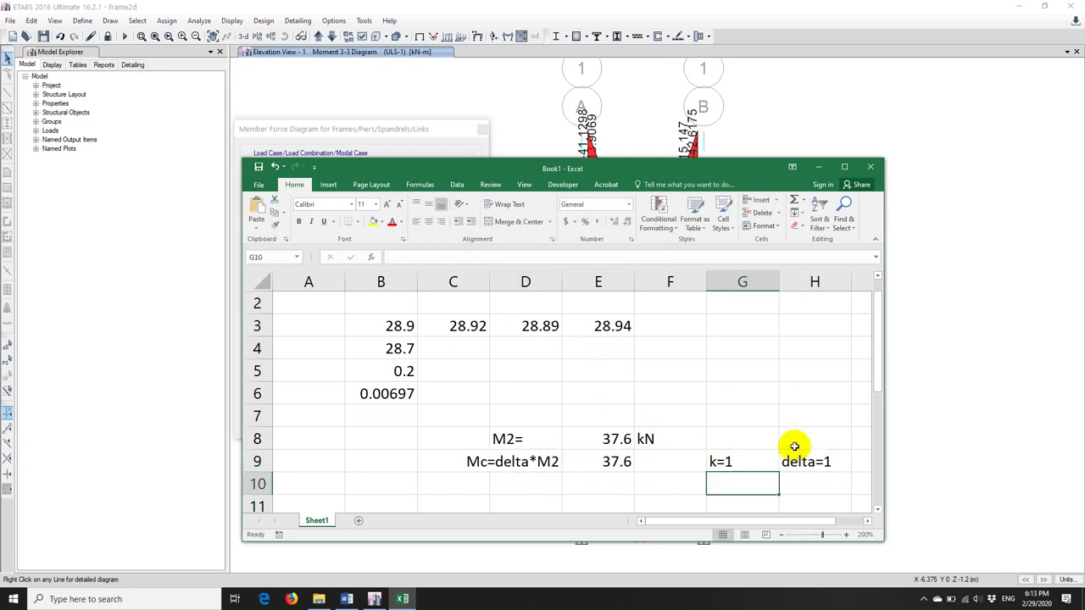
text(k=)
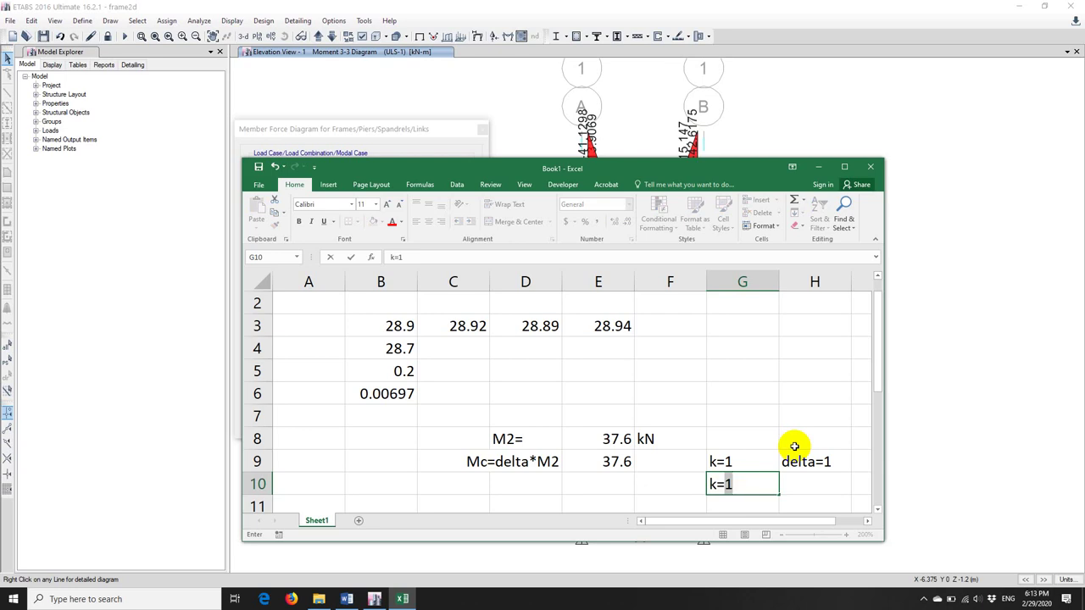
text(3.5)
scroll(794, 446, down, 1)
key(Left)
key(Left)
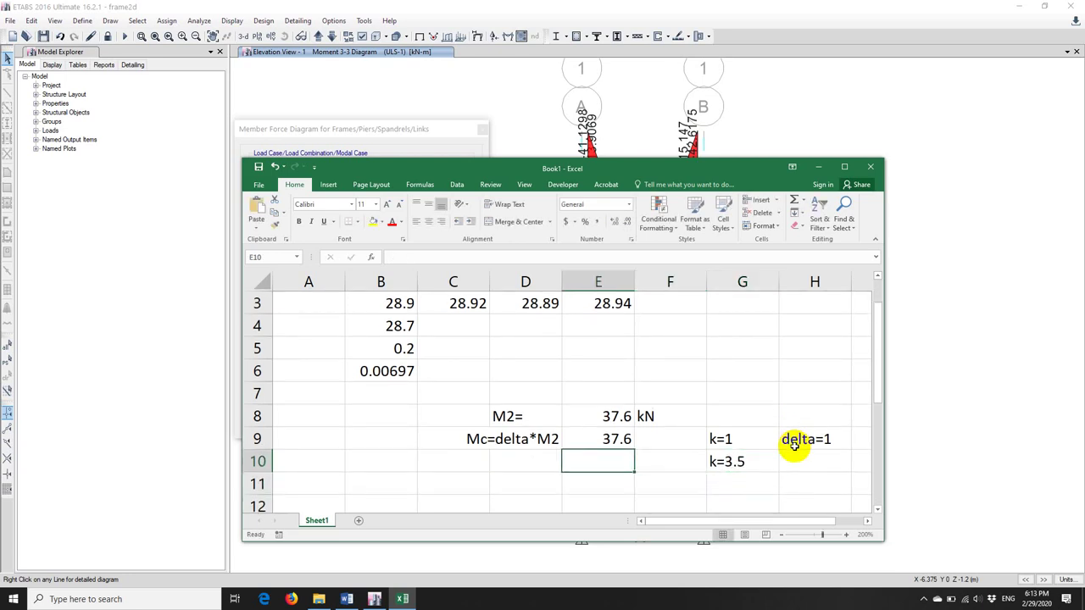
key(Left)
key(Up)
key(Right)
key(Right)
key(Right)
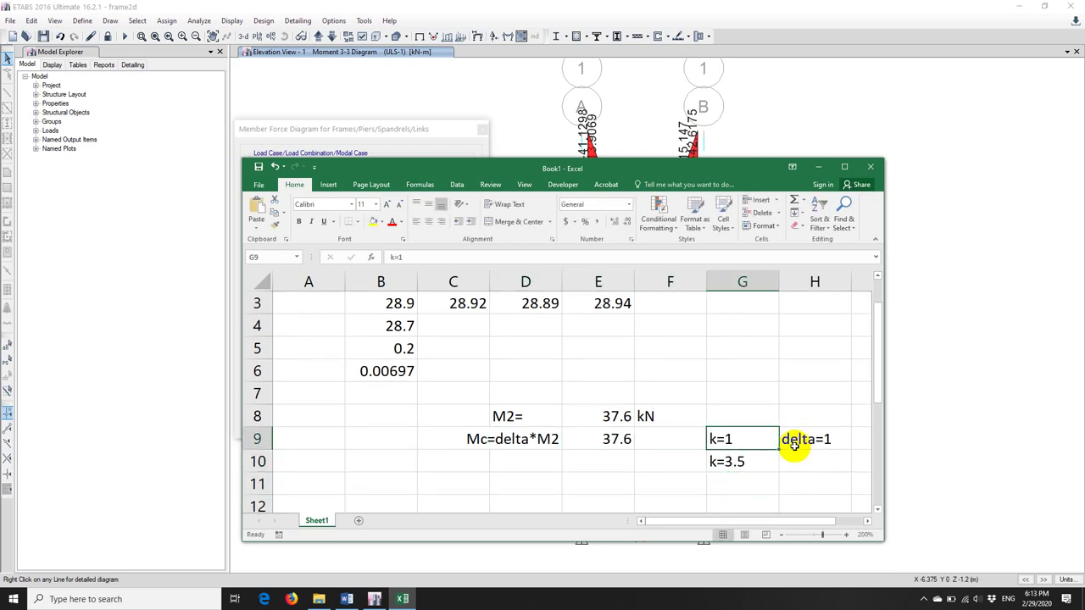
key(Right)
key(Down)
key(Left)
key(Left)
key(Left)
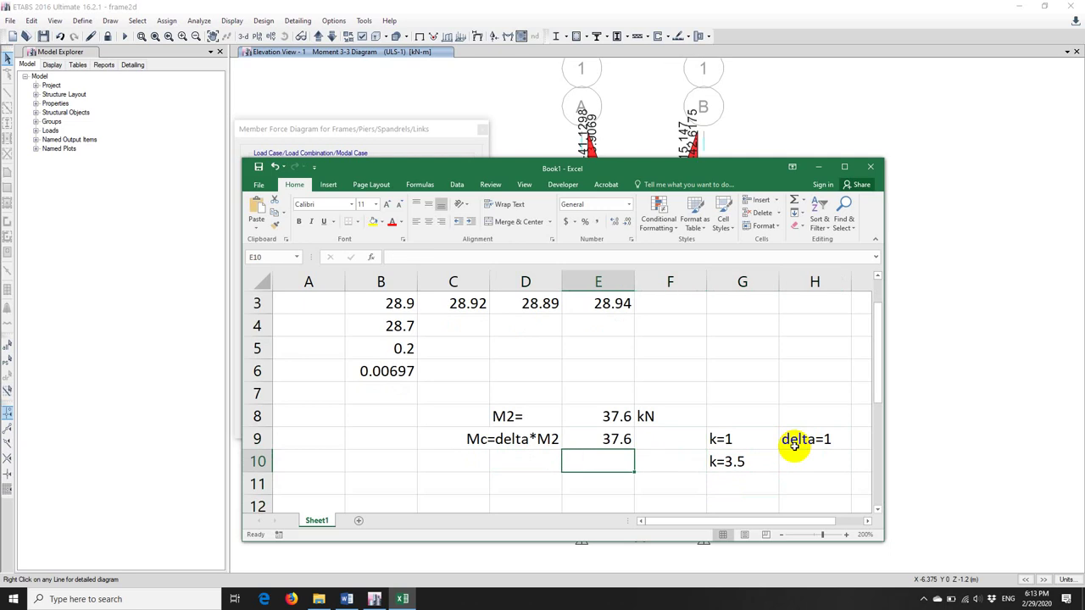
key(Up)
key(Up)
key(Down)
key(Down)
Enter the placeholder delta=.. in cell H10, beside the k=3.5 note.
key(Right)
key(Right)
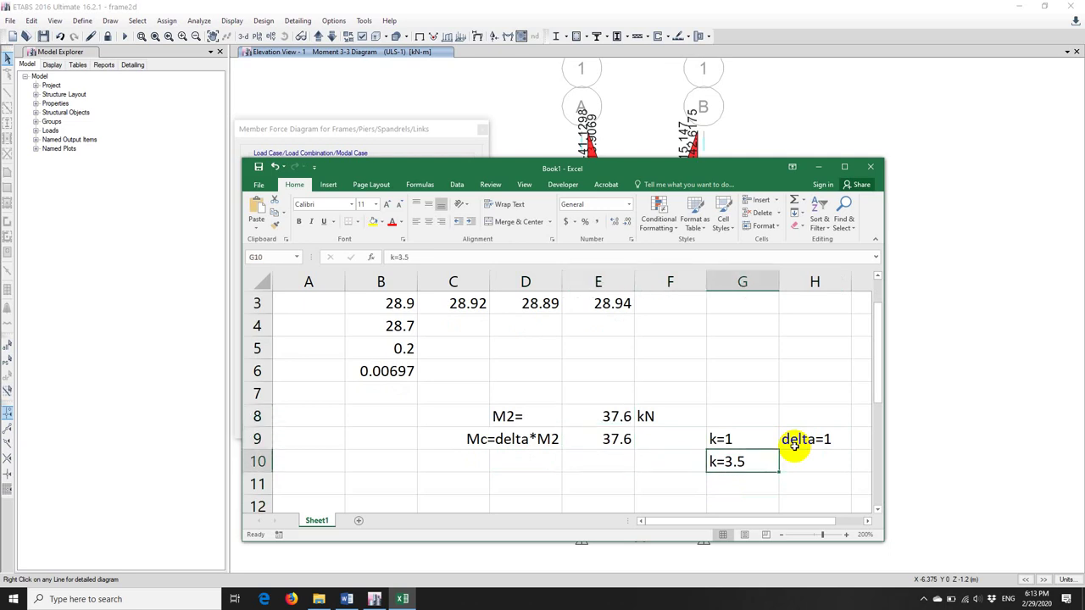
key(Right)
text(delta=1)
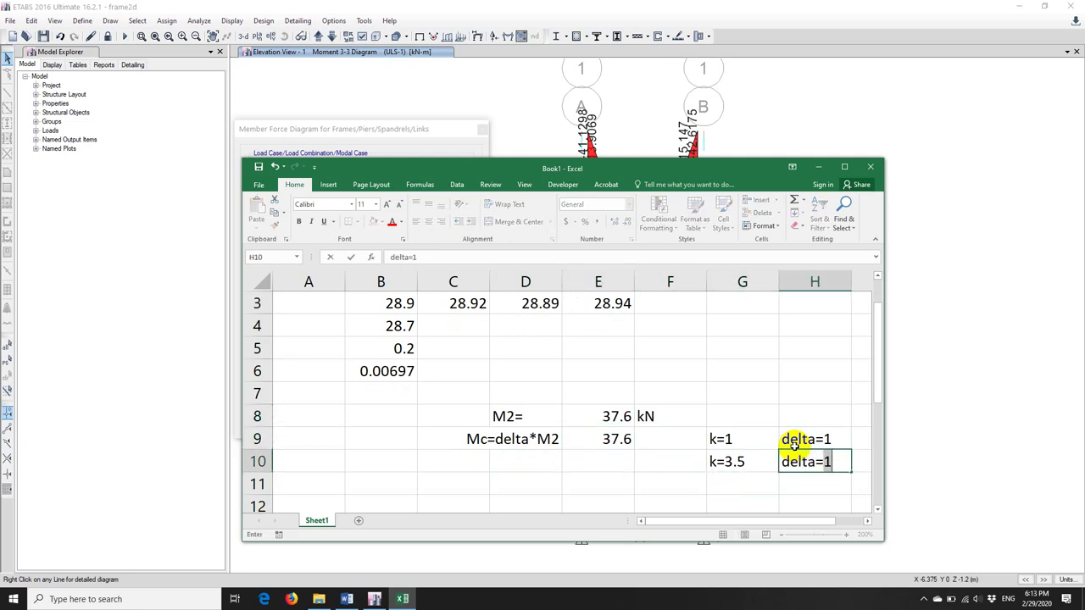
key(Return)
key(Up)
key(F2)
key(BackSpace)
key(Return)
Enter the magnified moment 75.2 for the k=3.5 case in cell E10.
key(Up)
key(Left)
key(Left)
key(Left)
text(7)
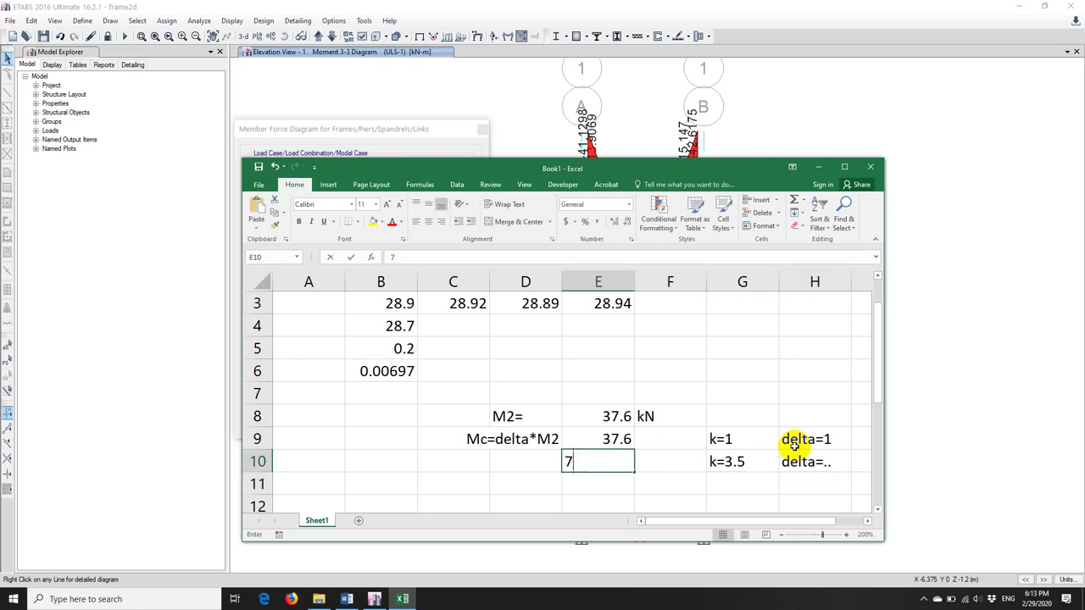
text(5.2)
key(Return)
Enter the unit kNm in cells F10 and F9, beside the two magnified moments.
key(Up)
key(Right)
key(Left)
key(Right)
key(Left)
key(Right)
text(kNm)
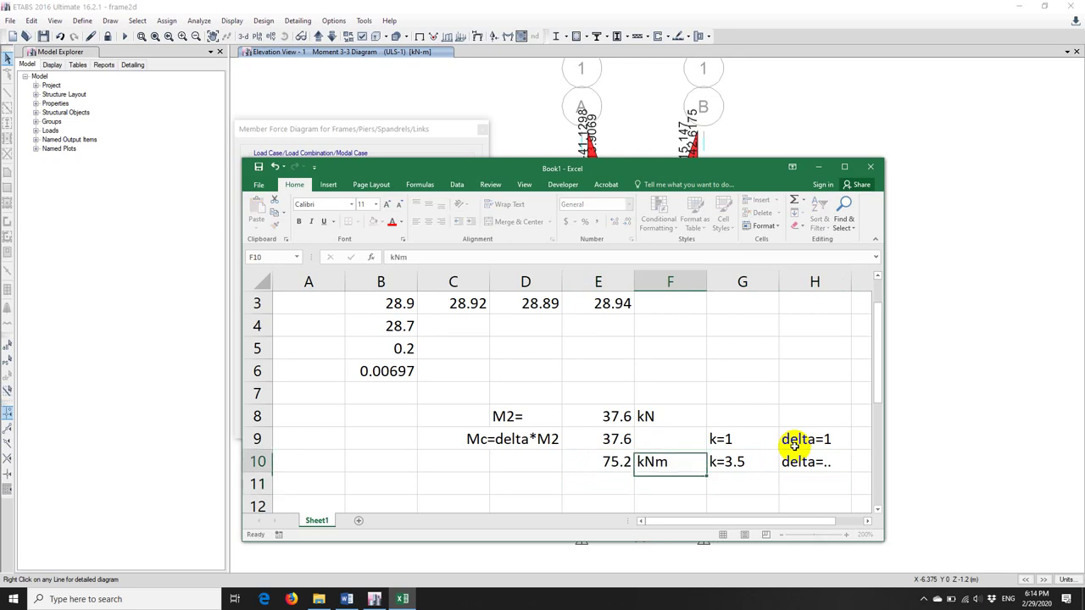
key(Up)
text(kNm)
Colour the text of the k=1 result row, cells E9 to H9, red.
key(Left)
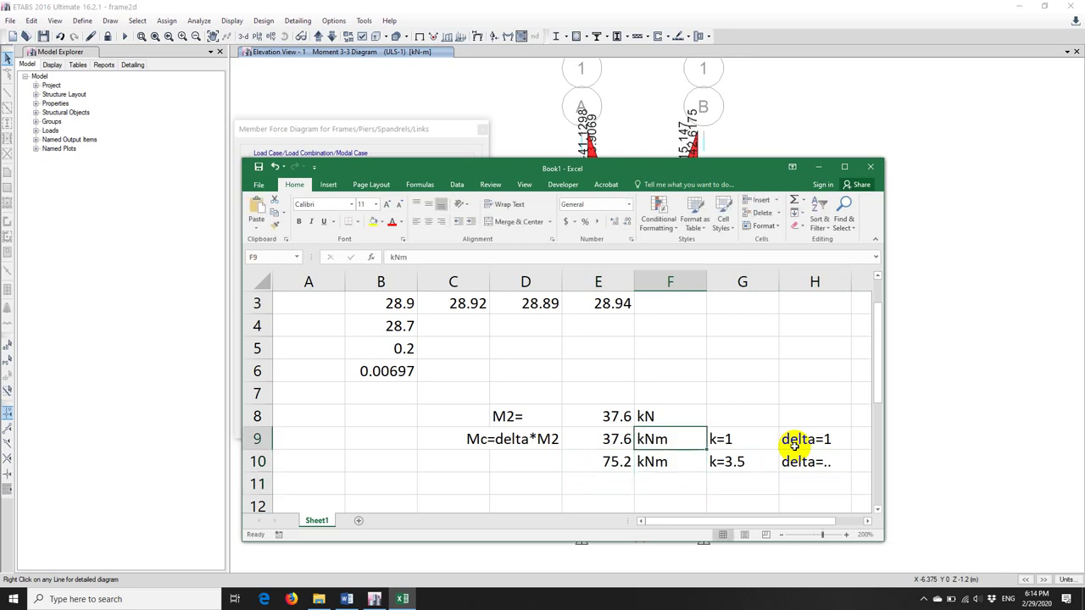
key(shift+Right)
key(shift+Right)
key(shift+Right)
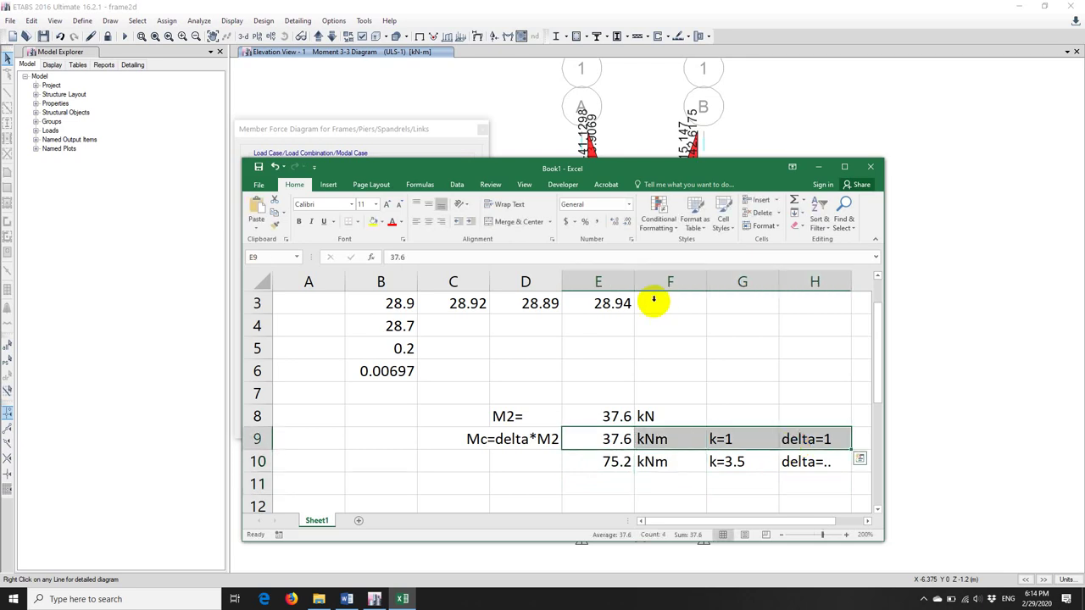
click(390, 223)
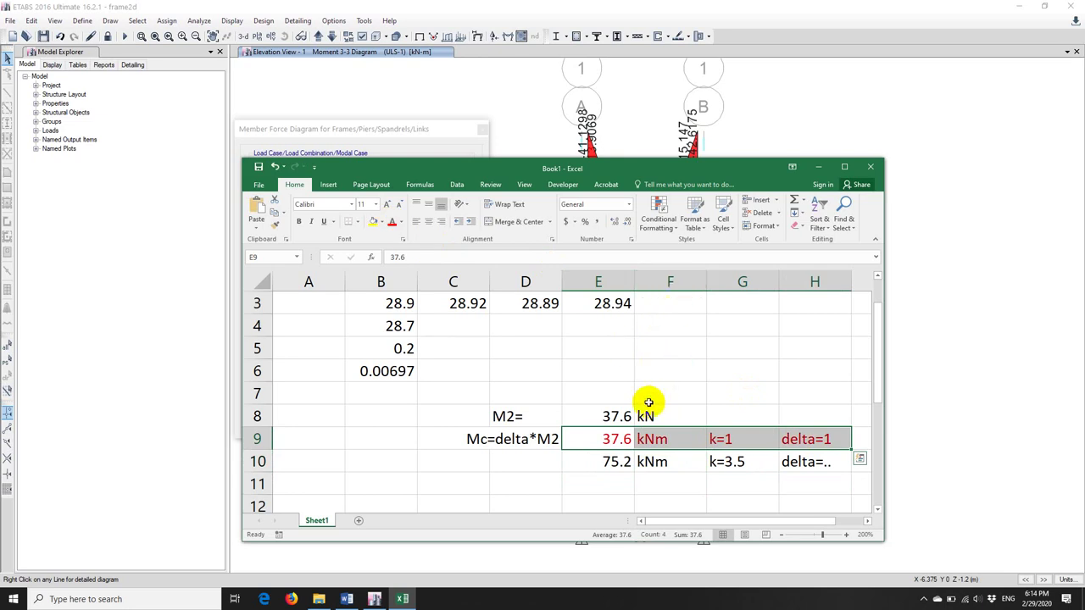
drag(609, 439, 797, 439)
Switch to the slender column document in Word and examine the formulas for delta, critical buckling load Pc and (EI)eff.
click(636, 6)
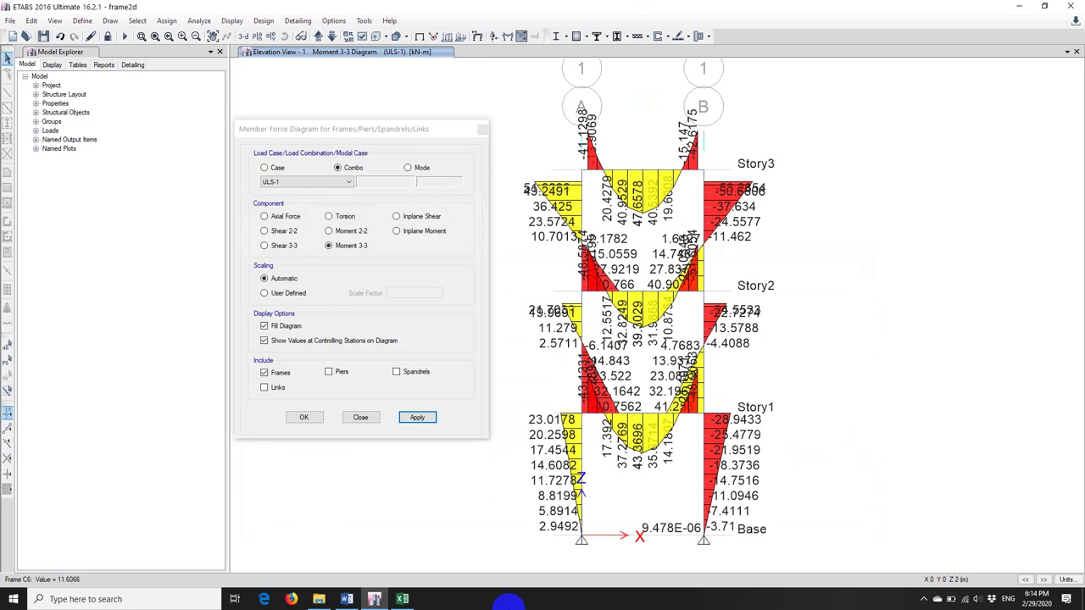
click(404, 600)
click(347, 599)
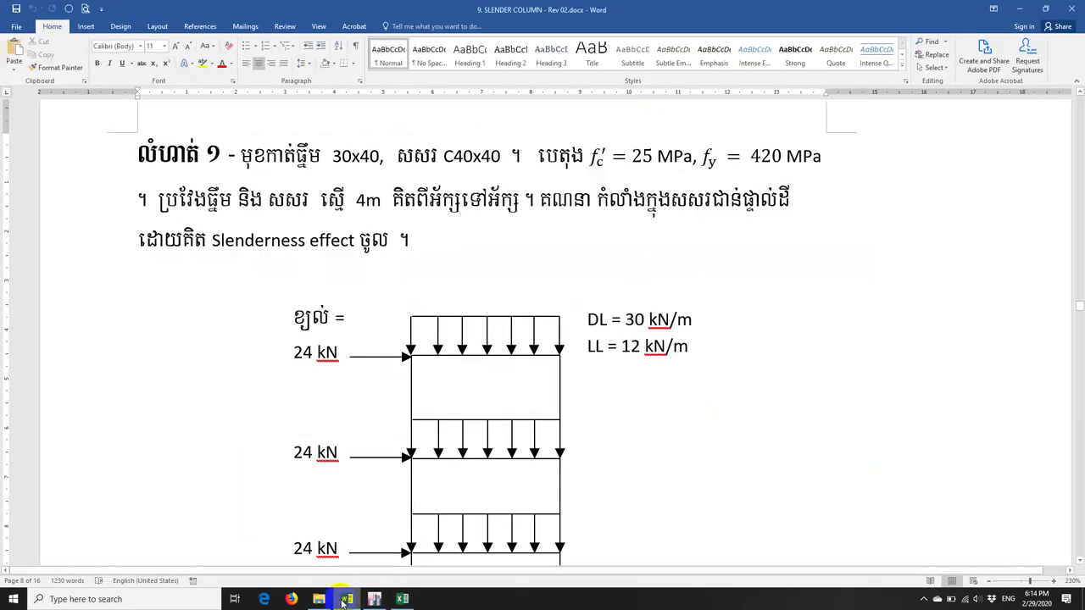
scroll(411, 428, up, 5)
scroll(411, 428, up, 8)
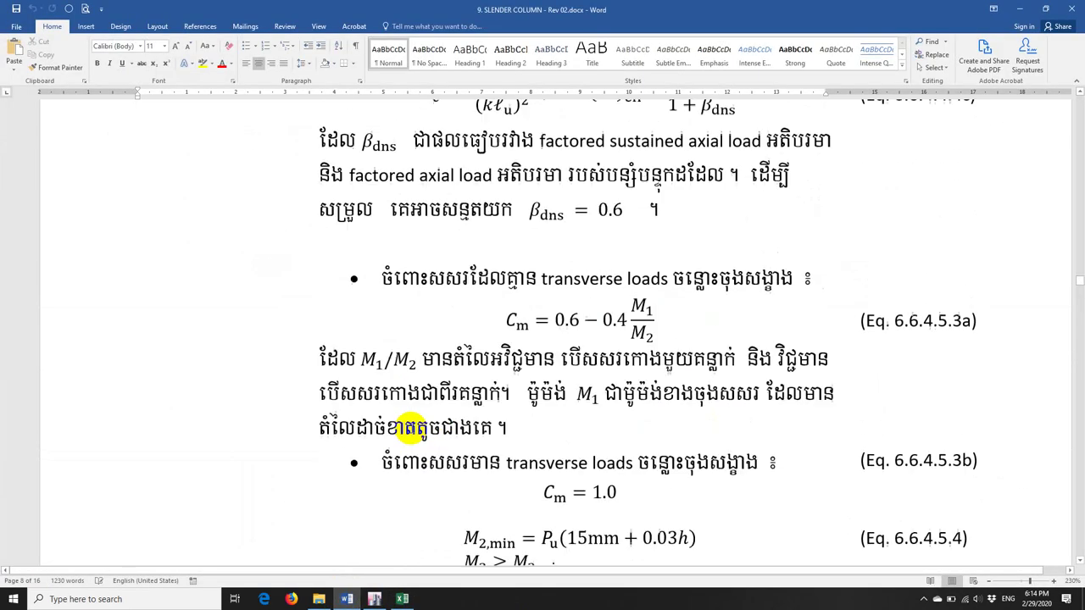
click(632, 381)
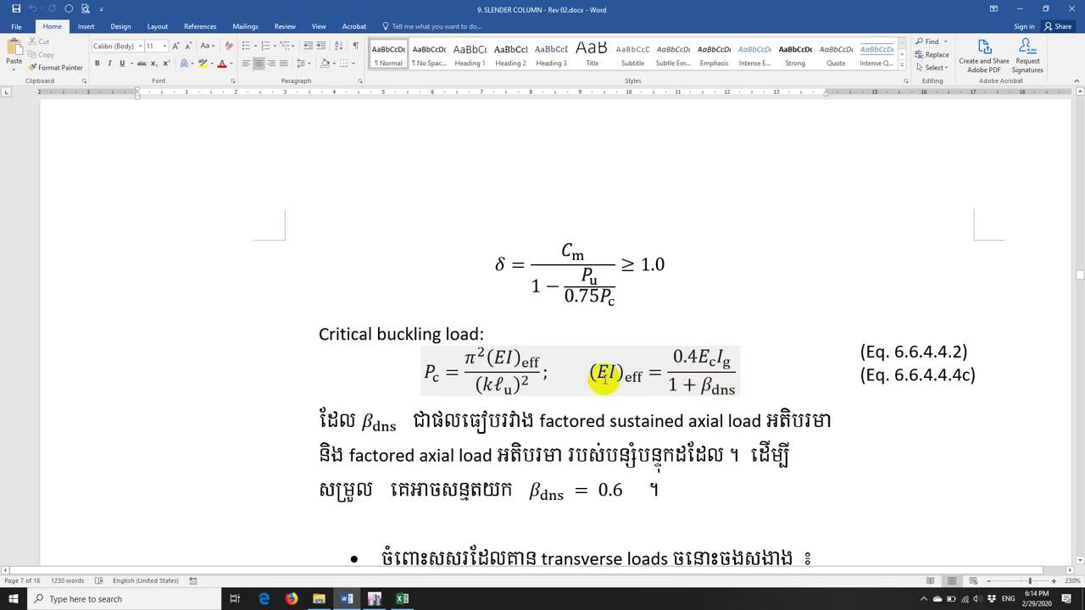
Examine the 0.75 factor in the delta formula and the 0.4 factor in the (EI)eff formula by highlighting each.
drag(610, 297, 566, 298)
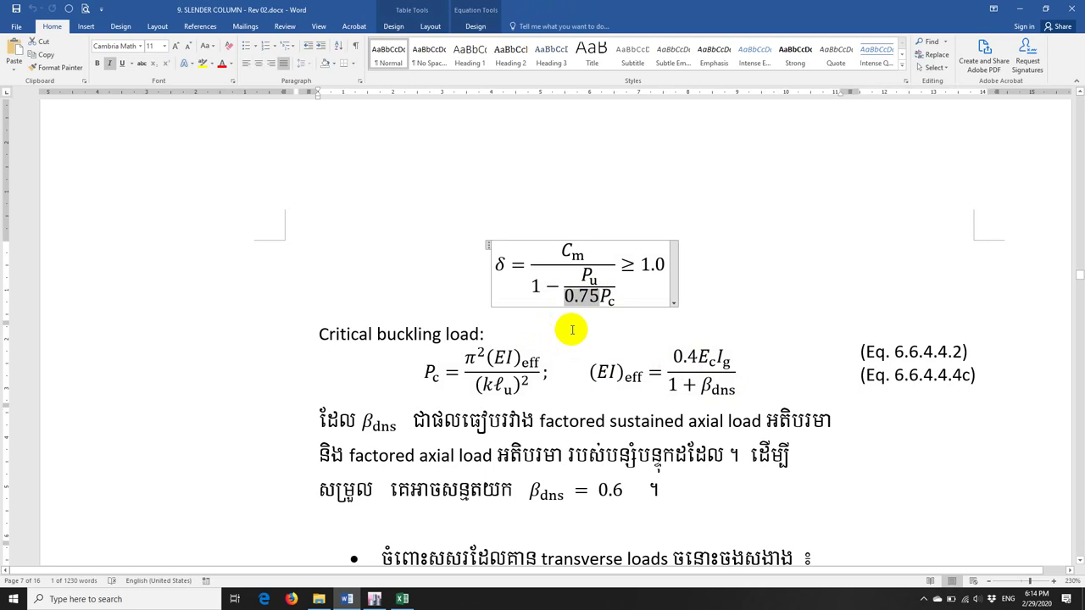
click(502, 338)
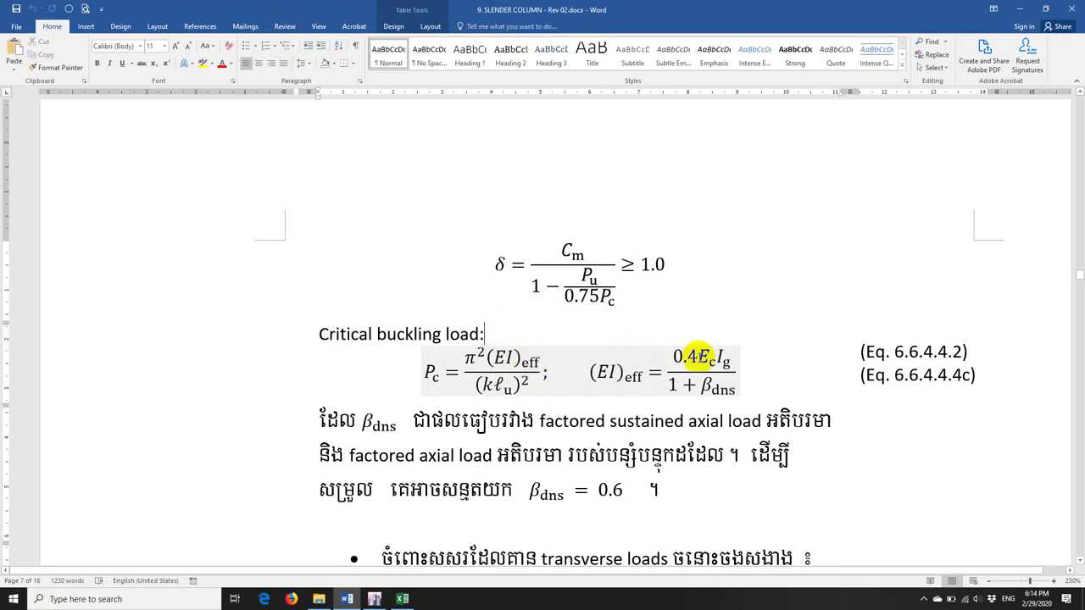
click(697, 356)
drag(673, 357, 693, 359)
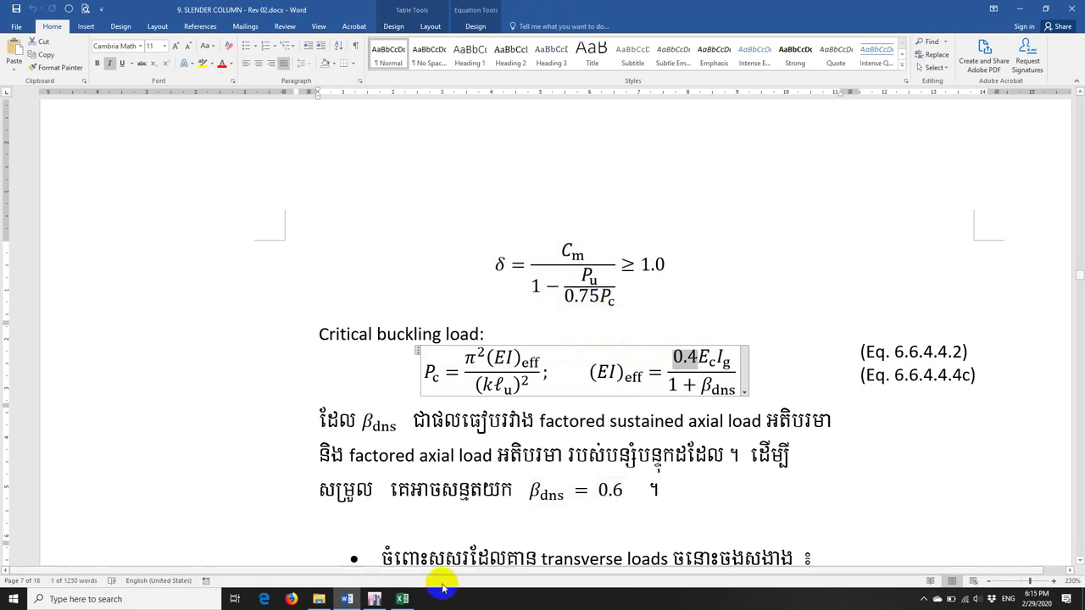
Switch to the Excel workbook and enter 0.4 in cell D14 and 0.75 in cell D15.
click(402, 600)
scroll(512, 420, down, 2)
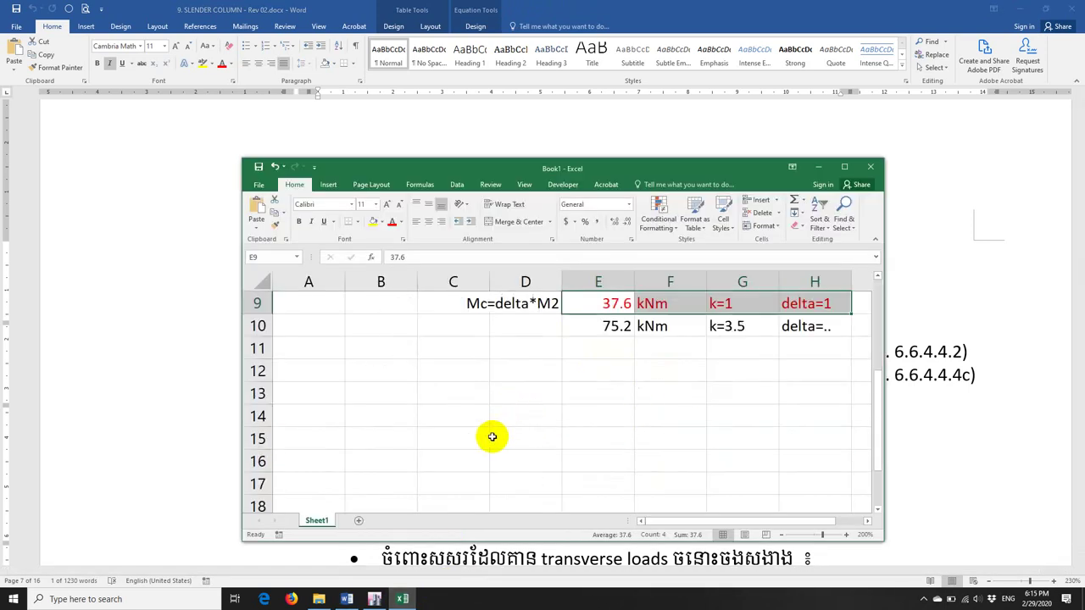
click(506, 415)
text(0.4)
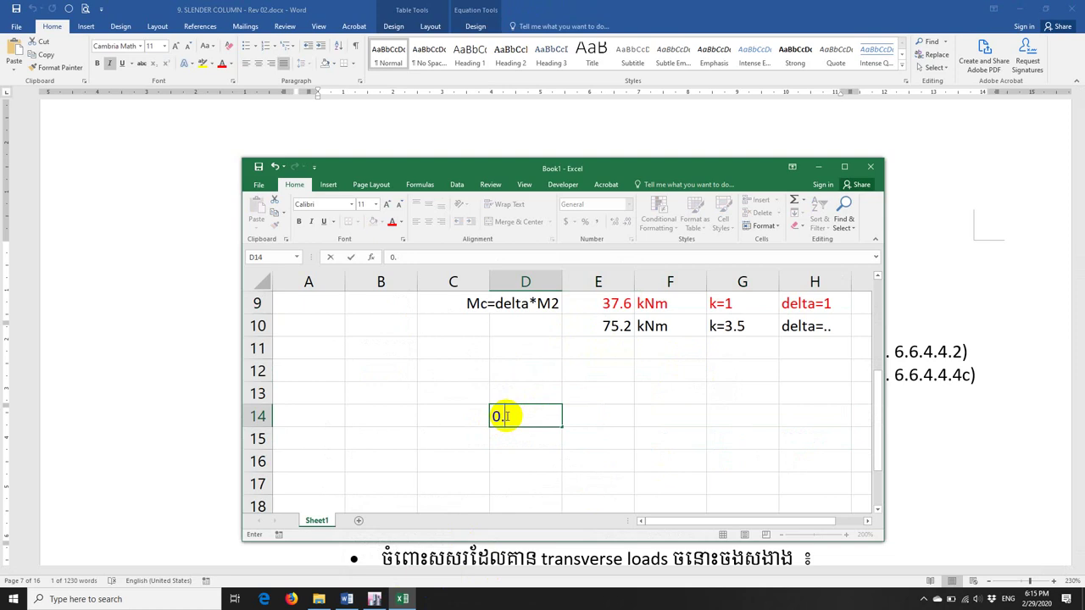
key(Return)
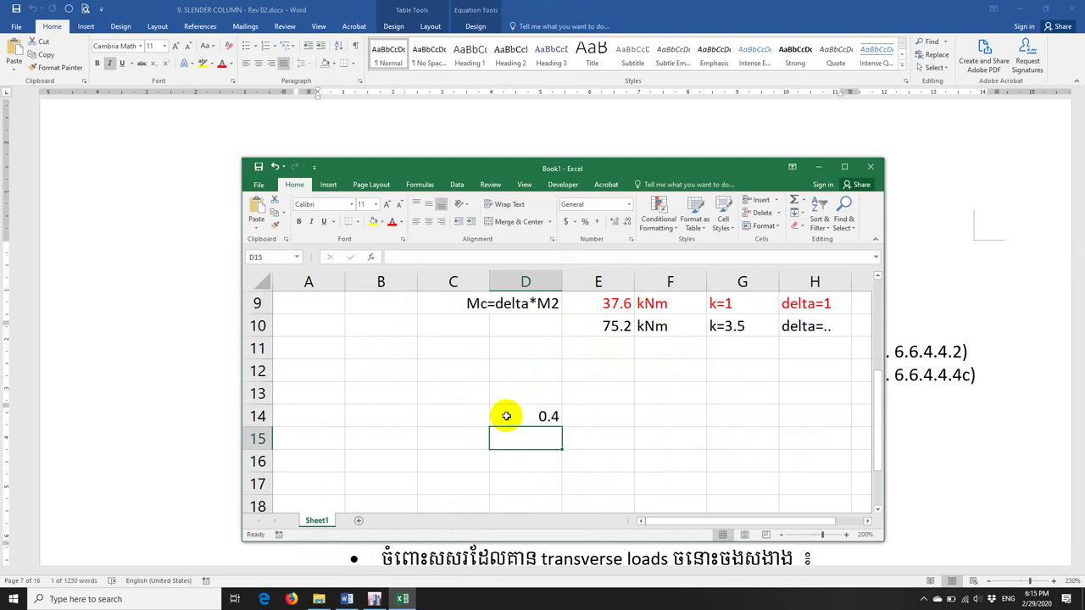
text(0.75)
key(Return)
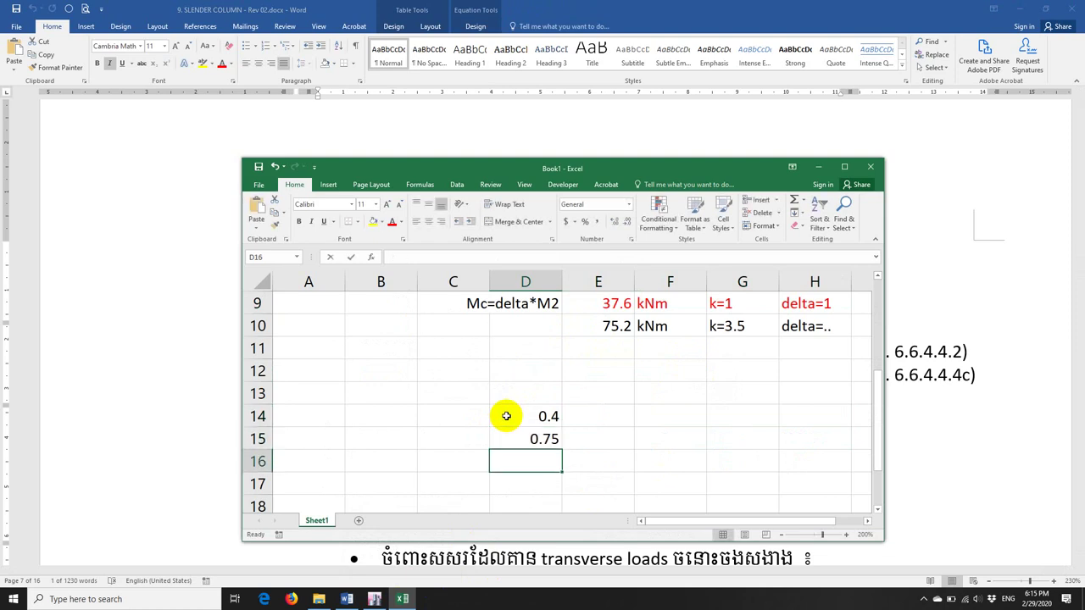
Calculate the product of the two factors in cell D16 with the formula =D14*D15.
text(=)
click(506, 415)
text(*)
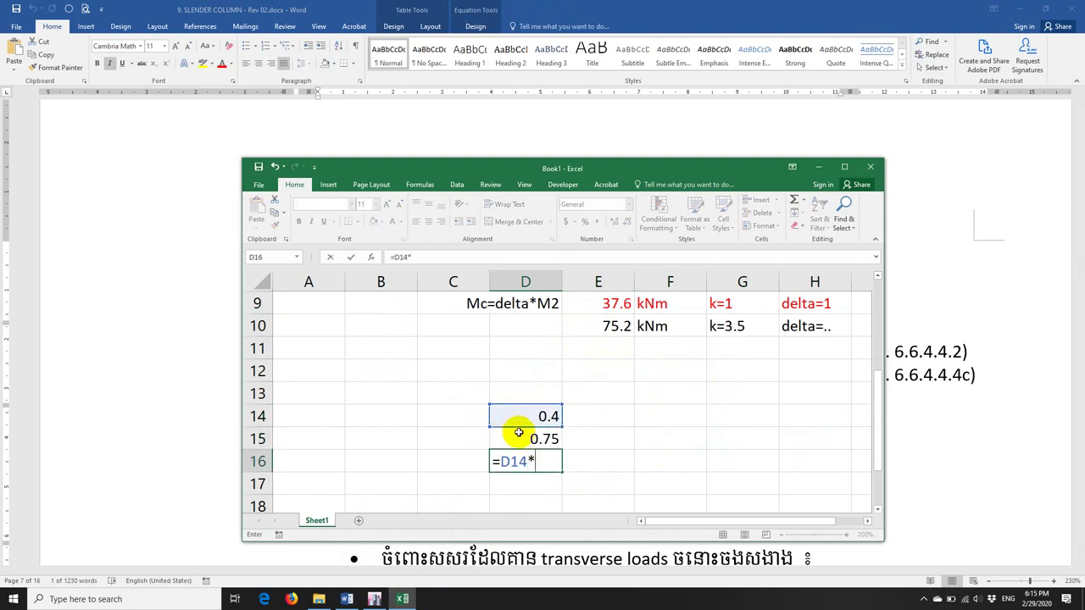
click(512, 438)
key(Return)
click(518, 460)
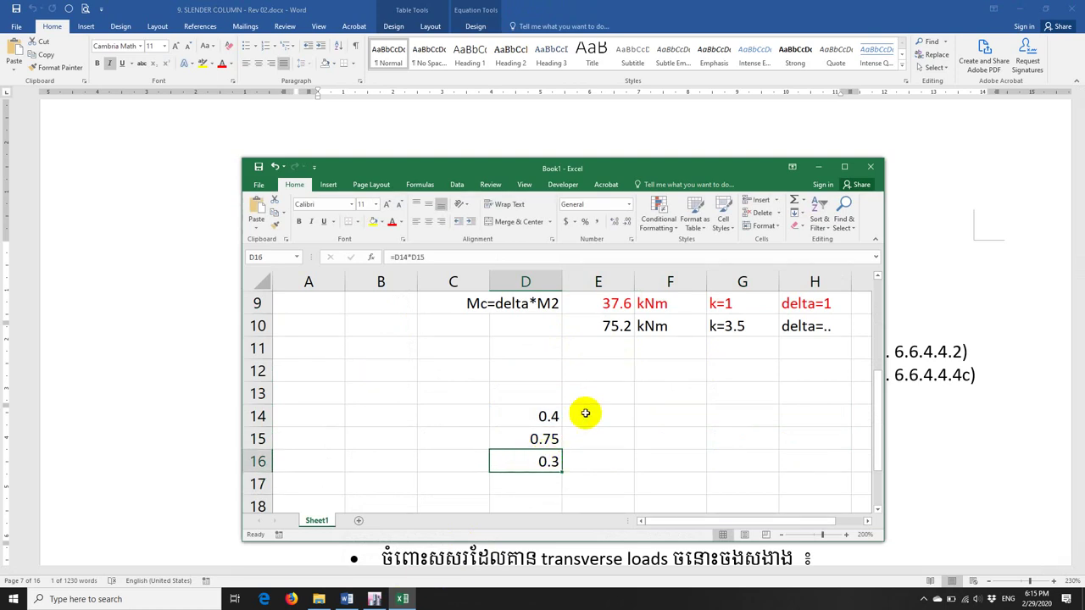
Switch to ETABS, close the member force diagram settings and unlock the model.
click(373, 599)
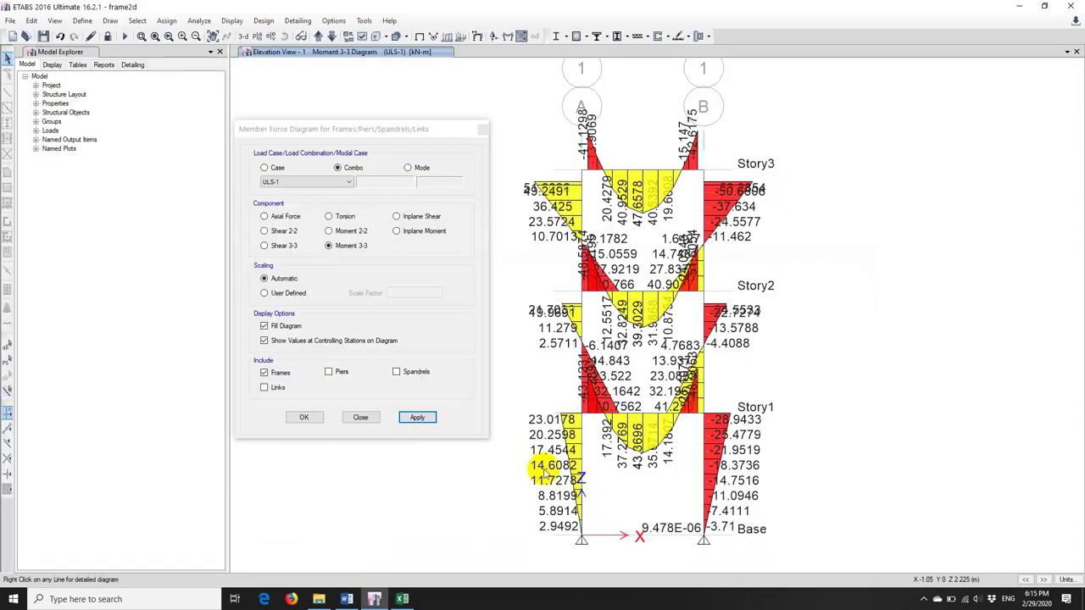
click(360, 417)
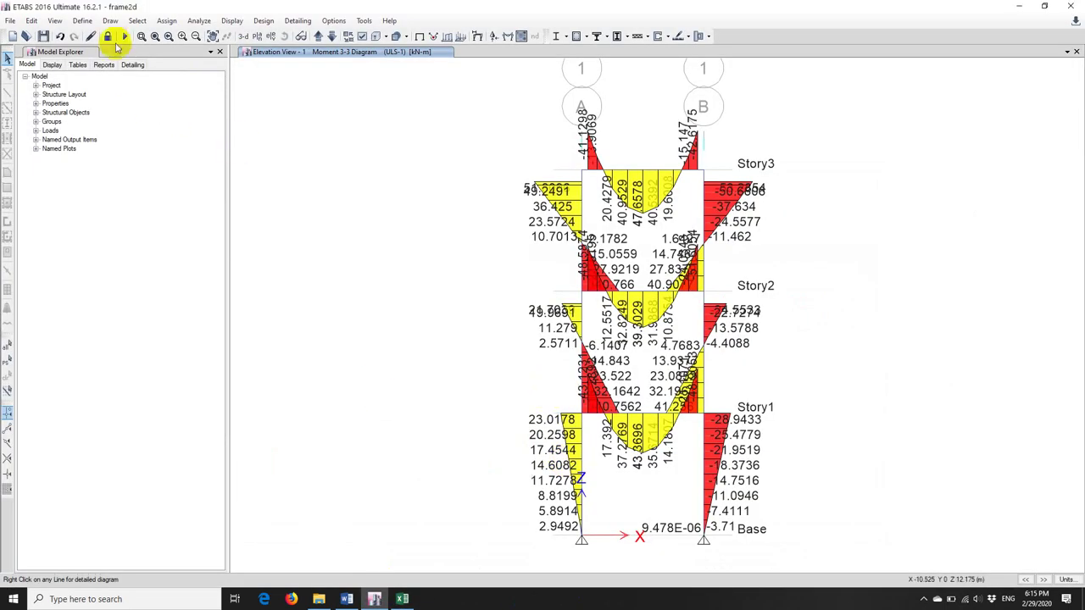
click(107, 37)
click(546, 337)
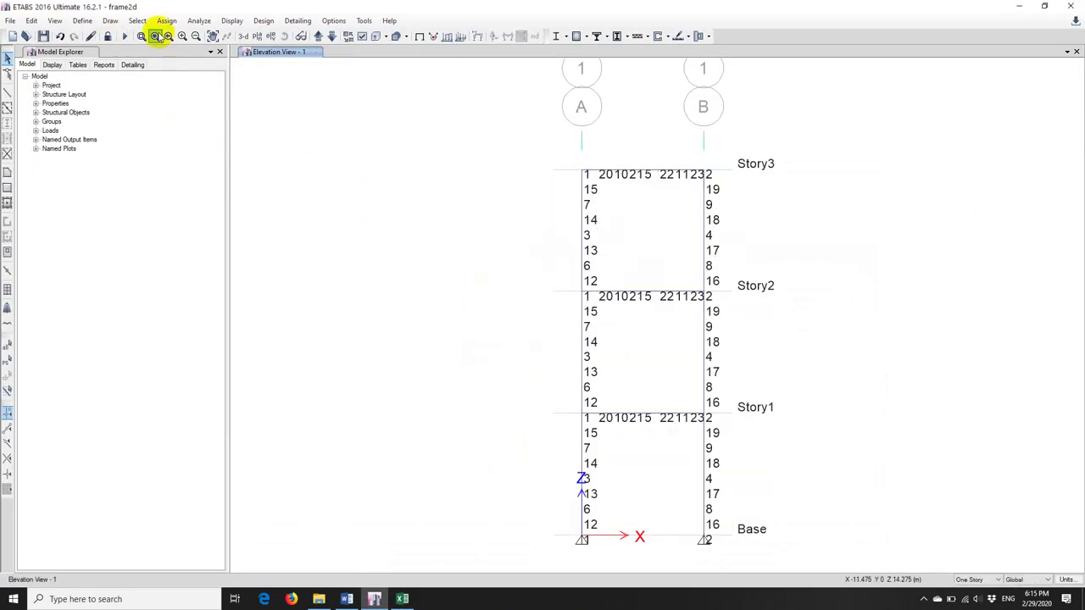
Select all columns of the frame by object type for a frame assignment.
click(137, 21)
mouse_move(174, 34)
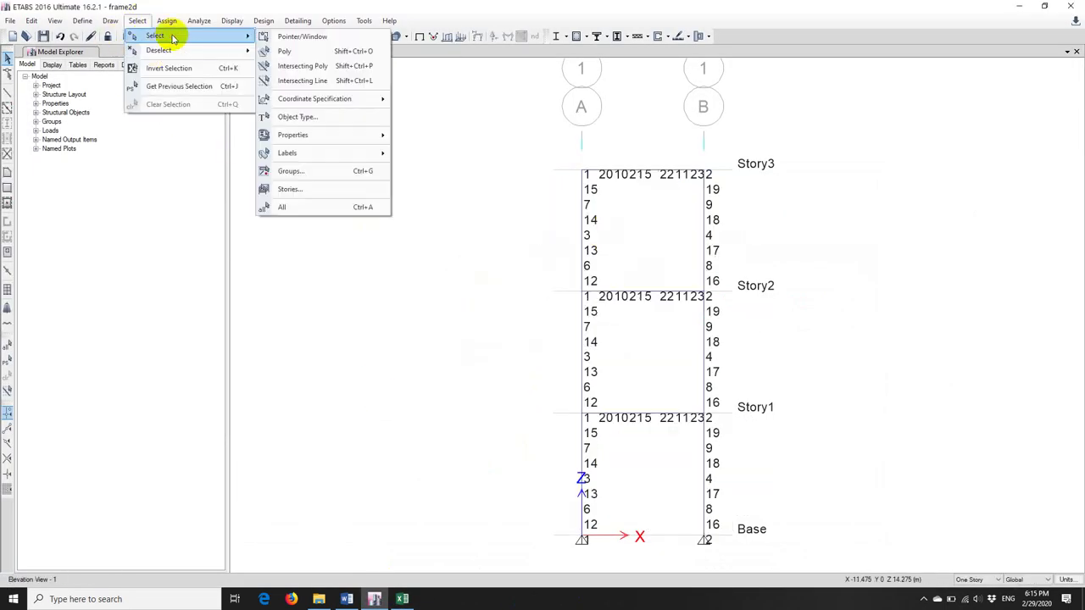
click(285, 116)
click(485, 220)
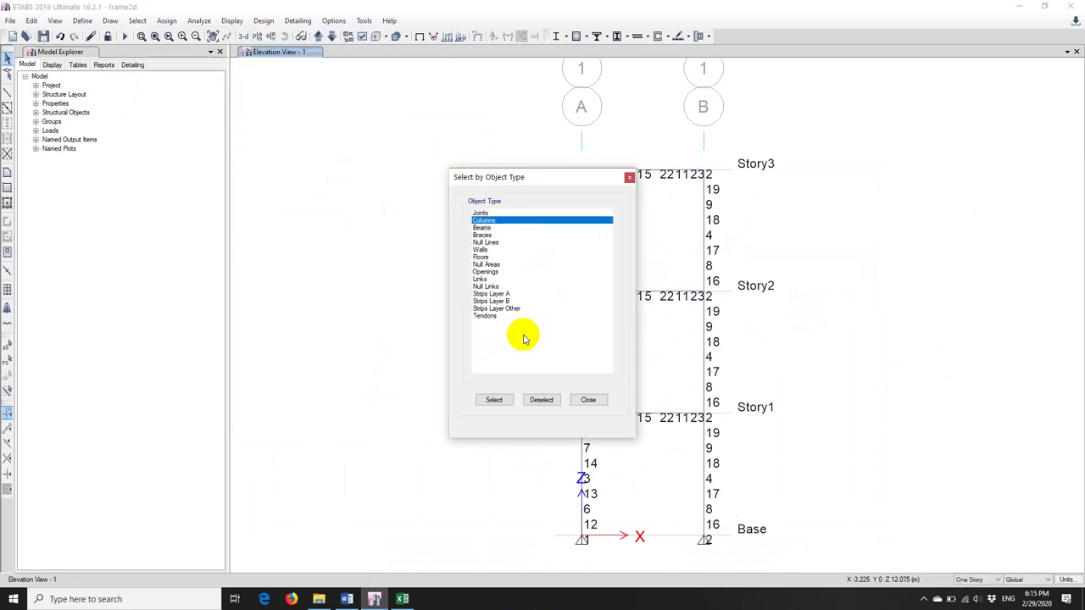
click(493, 400)
click(587, 400)
click(166, 20)
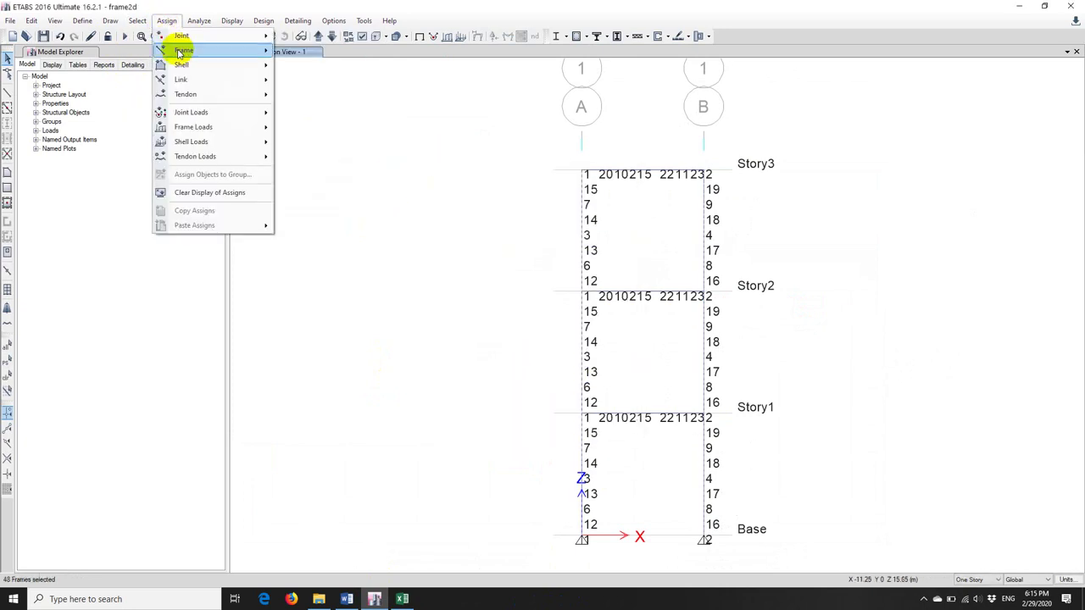
Assign a reduced stiffness modifier for the moment of inertia about the 2 axis to the selected frames.
mouse_move(188, 51)
click(339, 65)
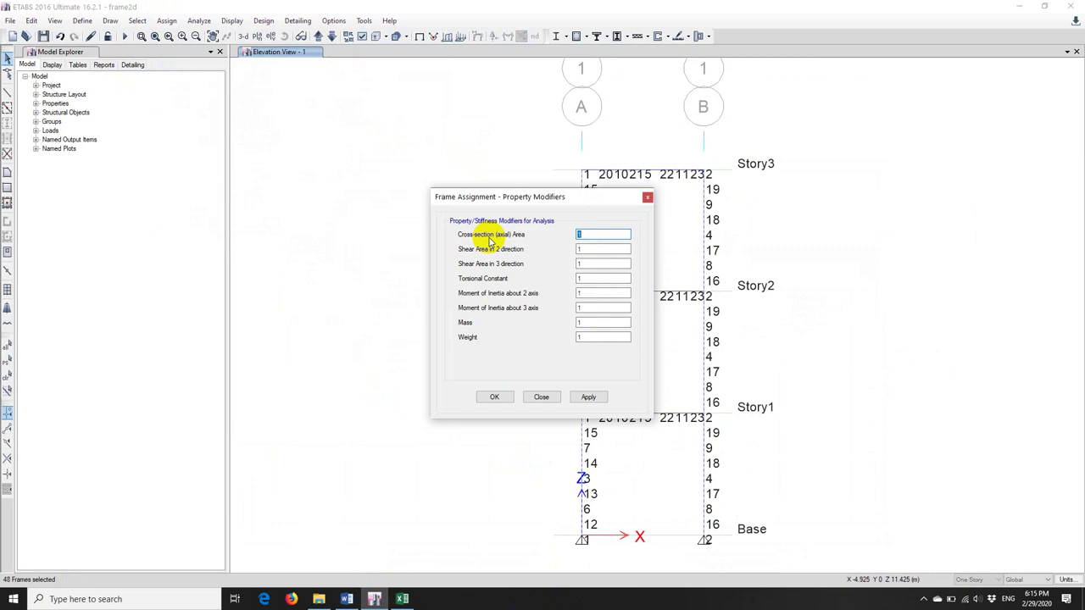
click(584, 294)
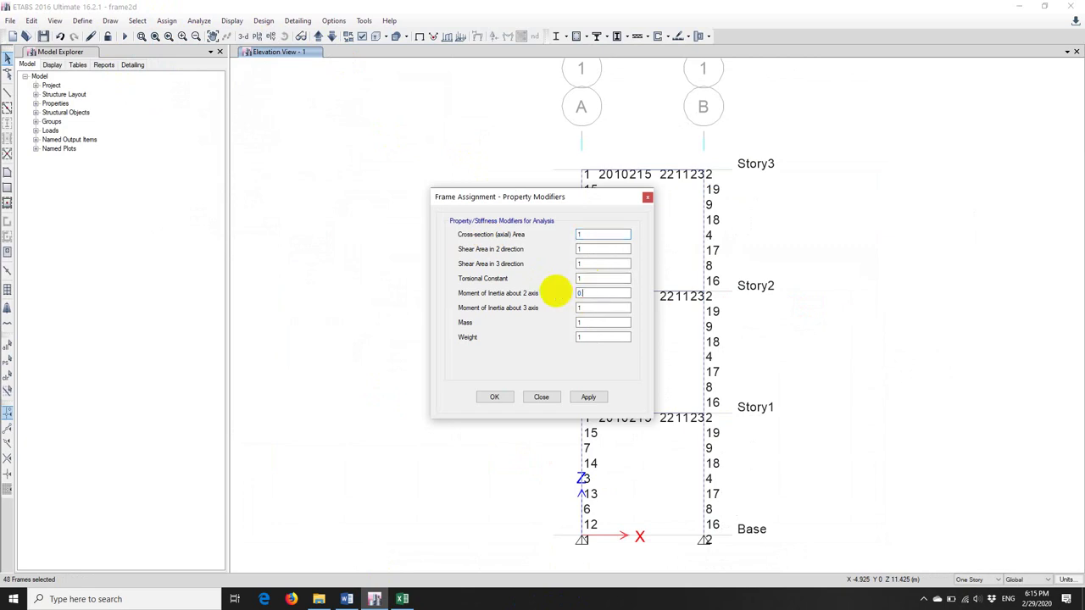
click(590, 397)
click(541, 396)
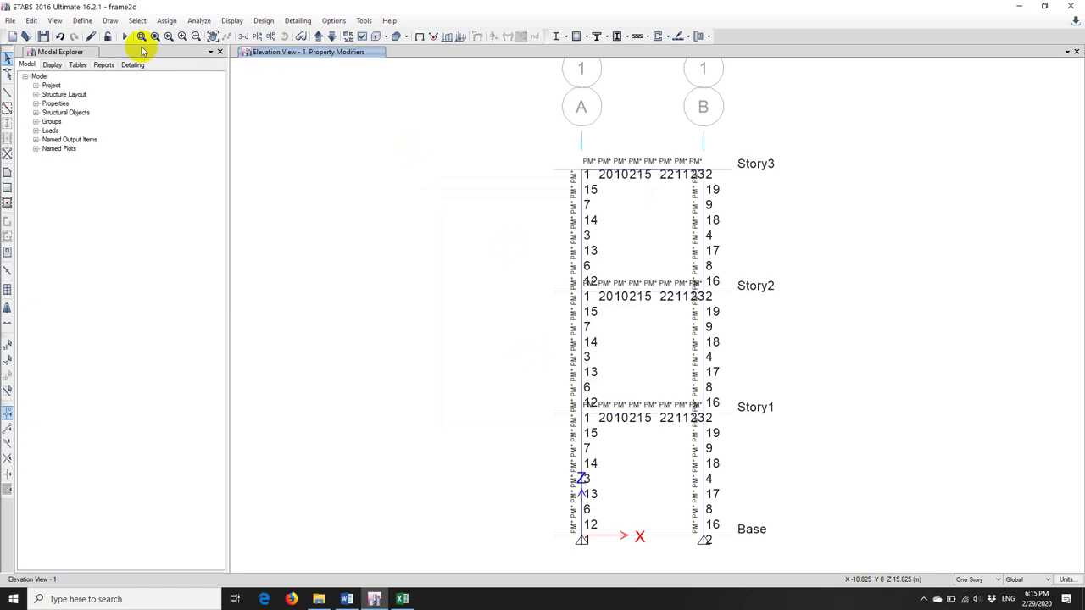
Run the analysis and display the frame's Moment 3-3 diagram for the ULS-1 combination.
click(124, 36)
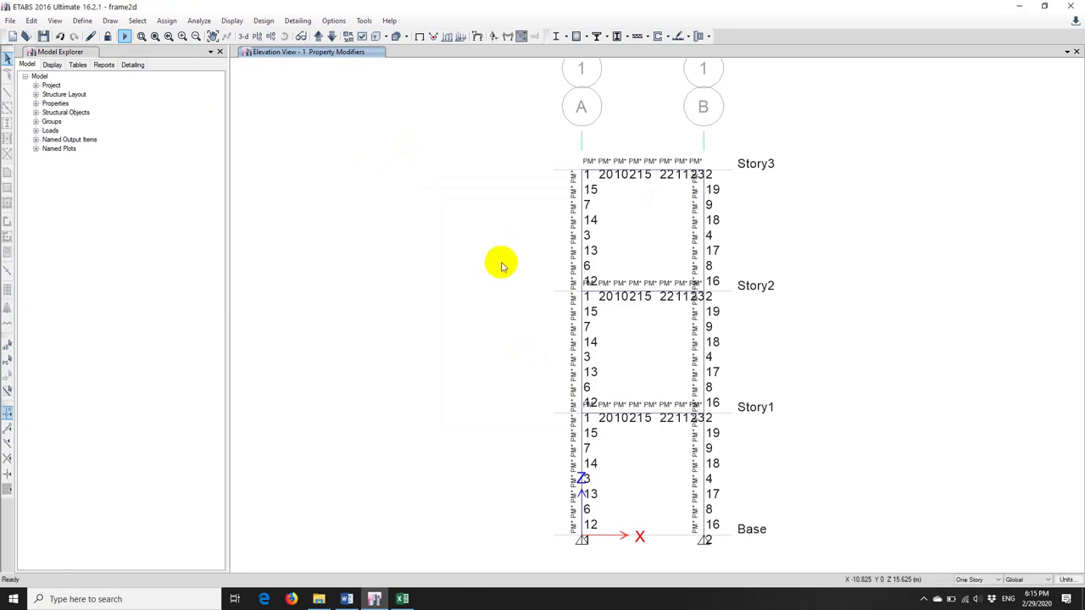
click(511, 36)
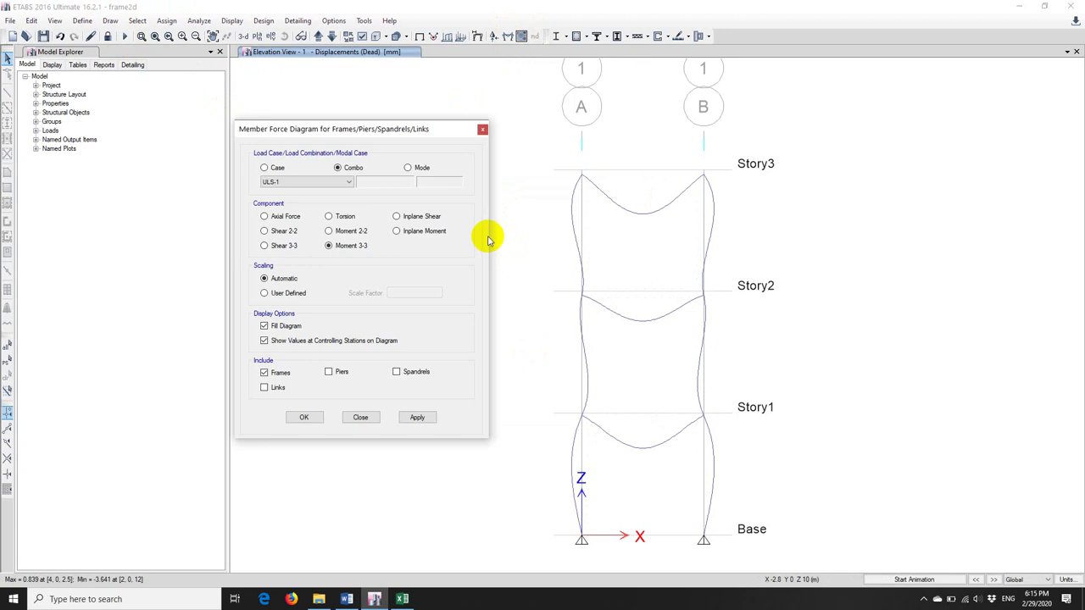
click(418, 418)
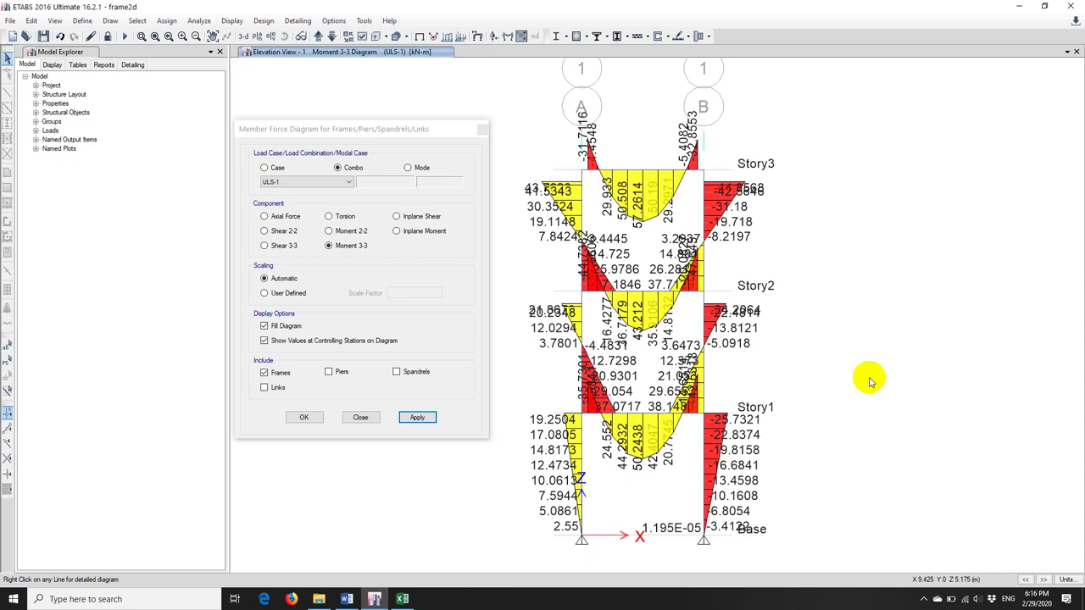
Switch to File Explorer and open ACI 318M_14.pdf from D:\Books\béton\ACI in a maximized Acrobat Reader window.
click(311, 592)
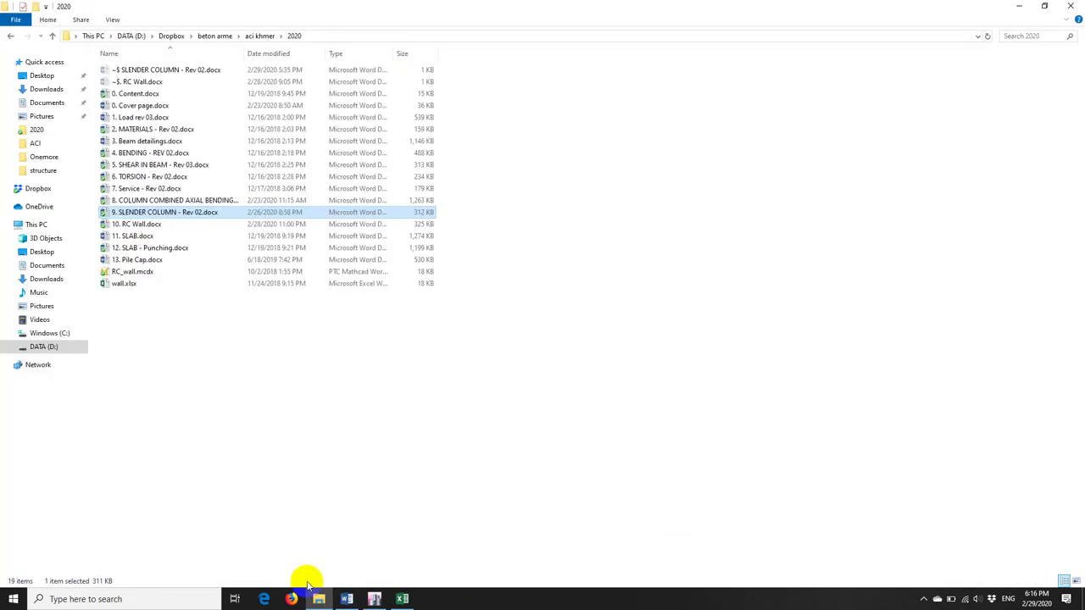
click(133, 36)
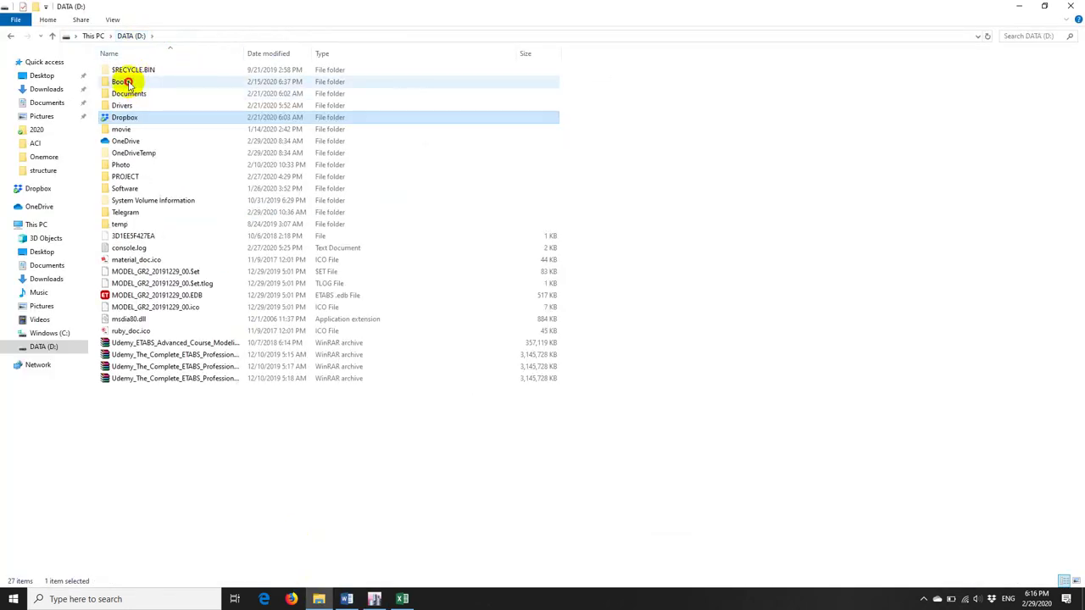
click(127, 82)
double_click(127, 82)
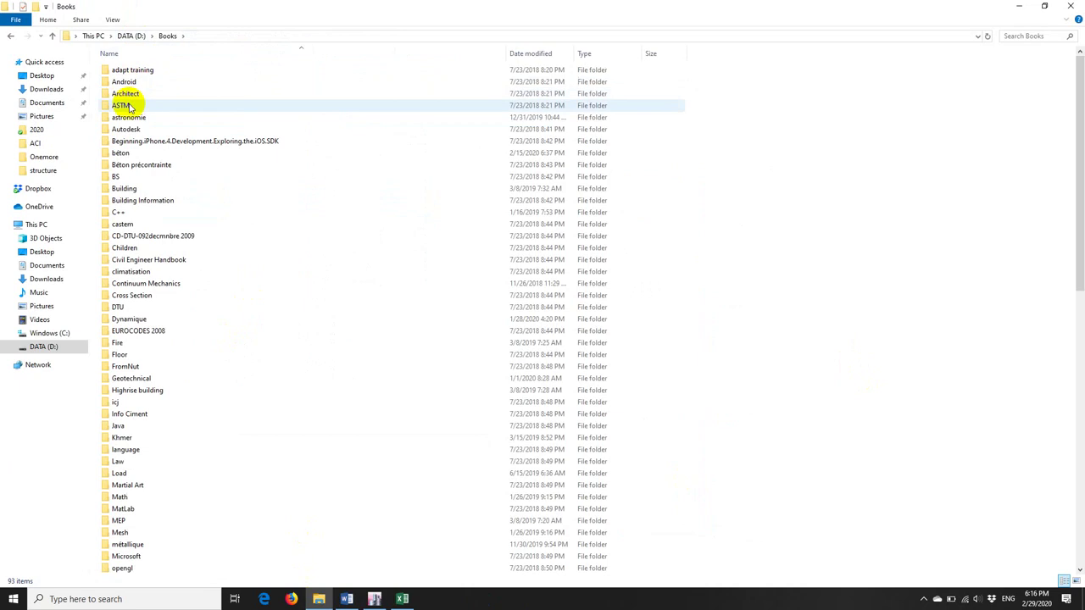
double_click(124, 151)
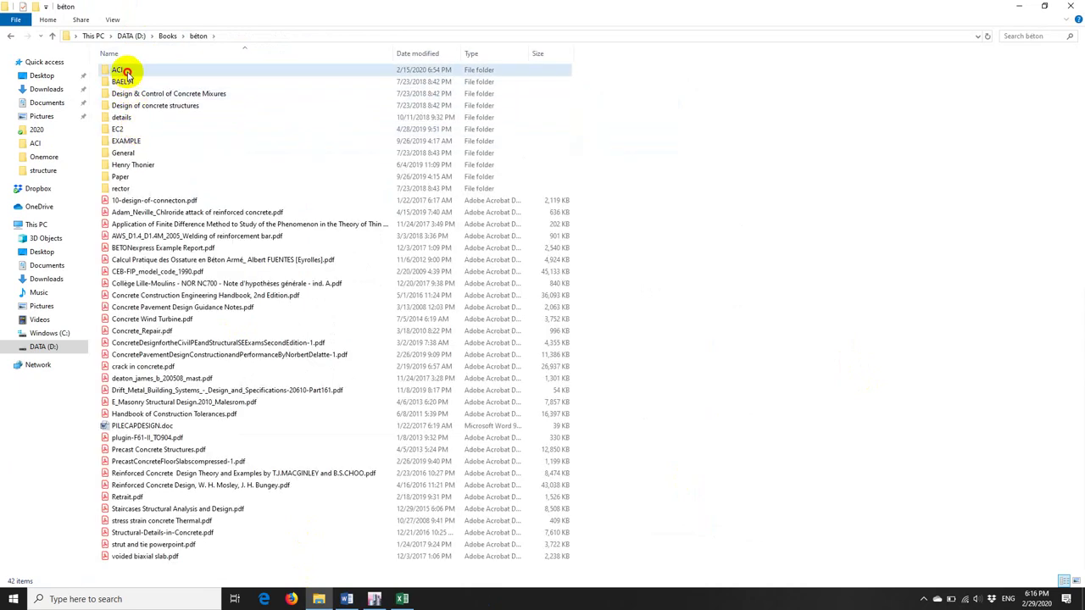
double_click(117, 70)
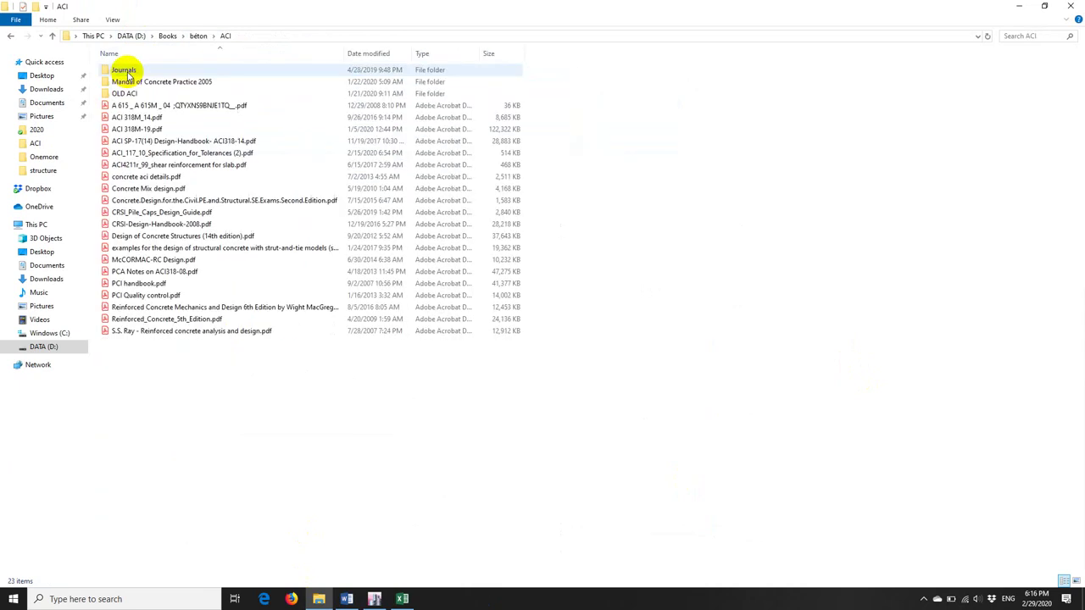
click(170, 118)
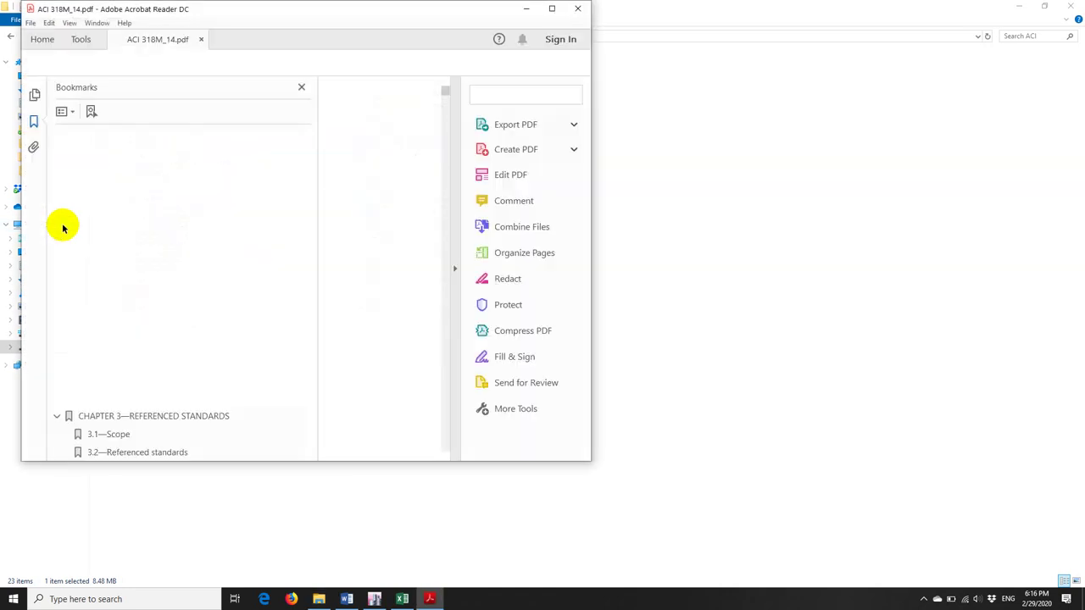
click(552, 8)
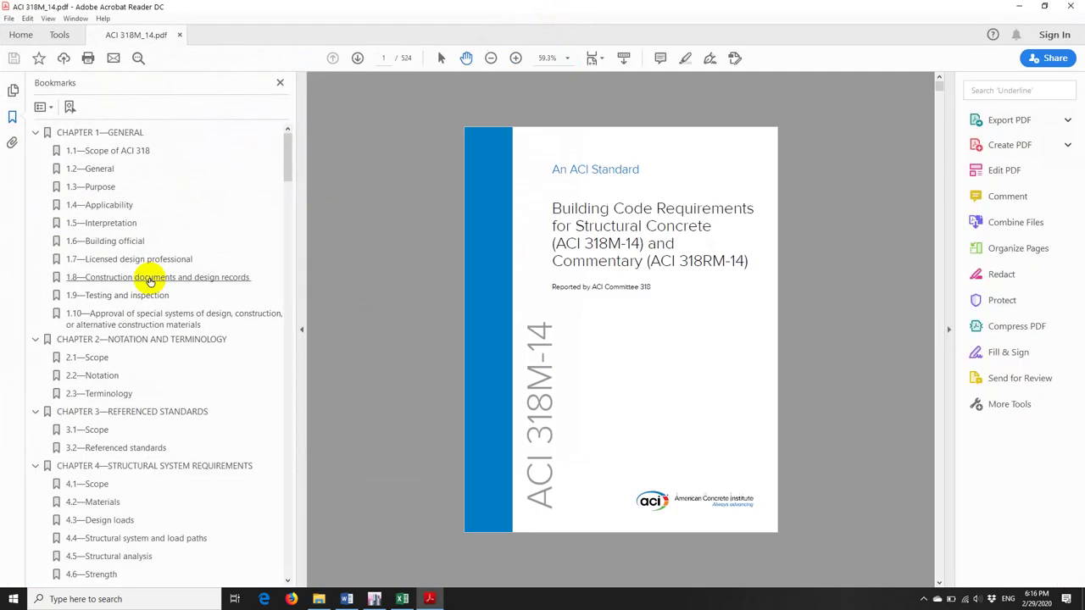
Go to section 6.7 Elastic second-order analysis in the code, collapse the bookmarks and enlarge the page to 150%.
scroll(74, 377, down, 8)
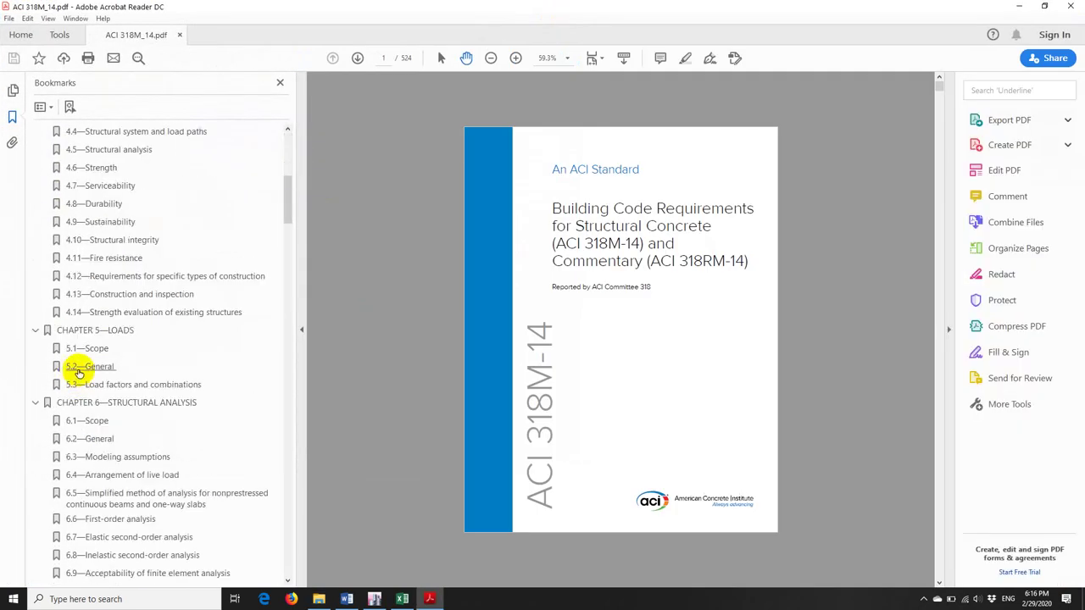
scroll(111, 415, down, 3)
click(134, 433)
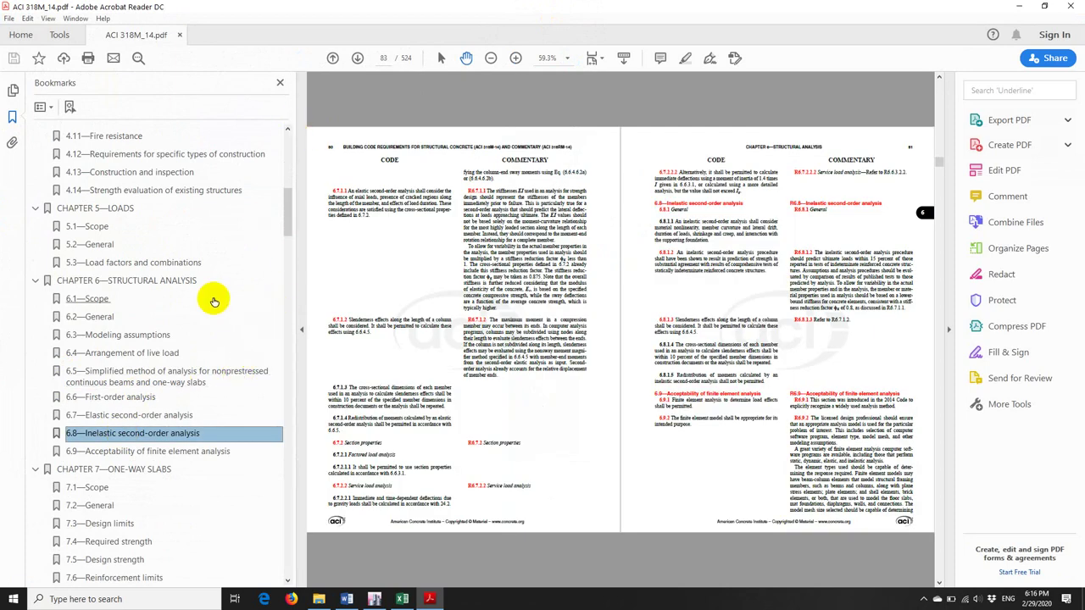
click(135, 415)
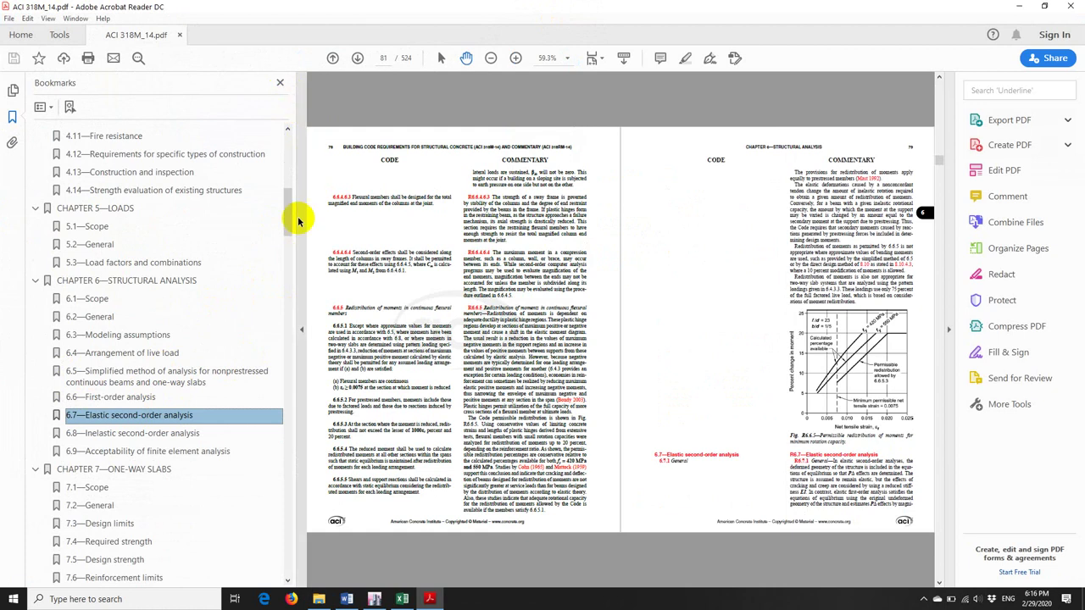
click(302, 329)
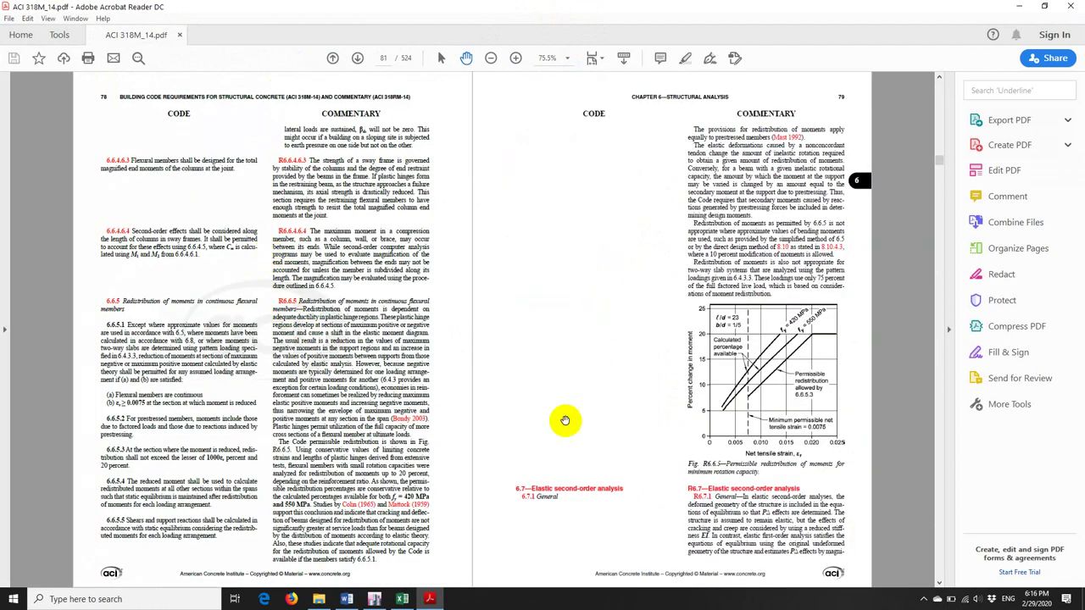
click(516, 57)
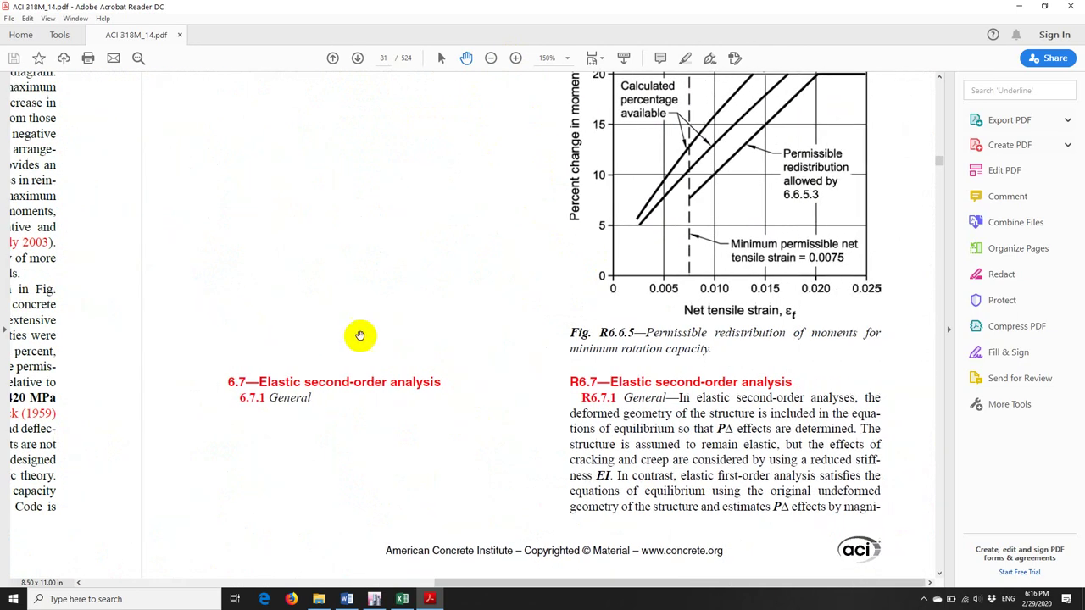
Read clauses 6.7.1.1 and 6.7.1.2 with their commentary on member stiffness and slenderness effects along a column.
scroll(349, 324, down, 3)
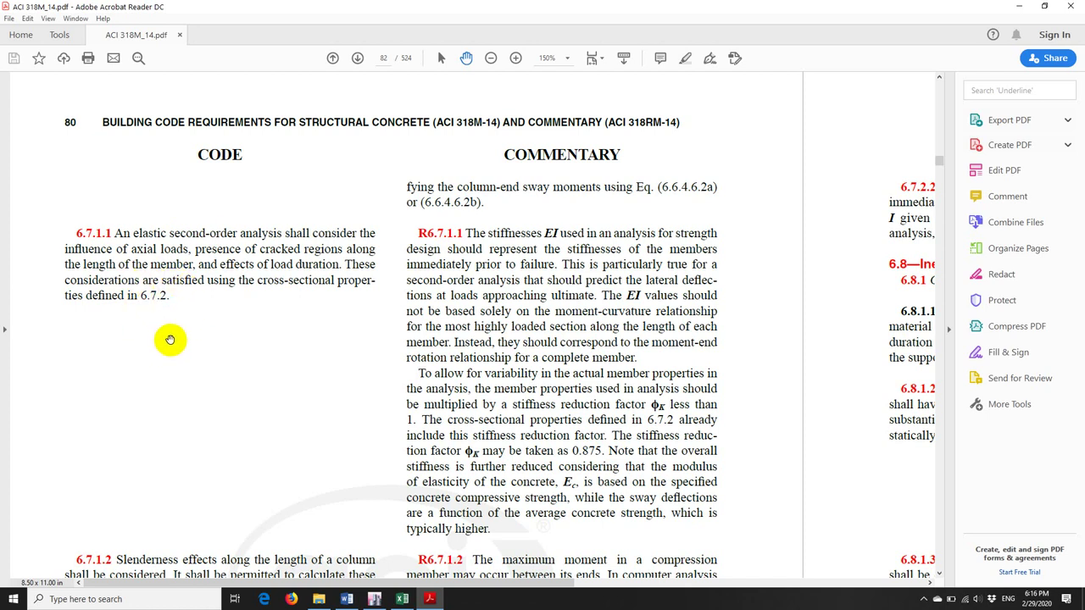
scroll(223, 339, down, 2)
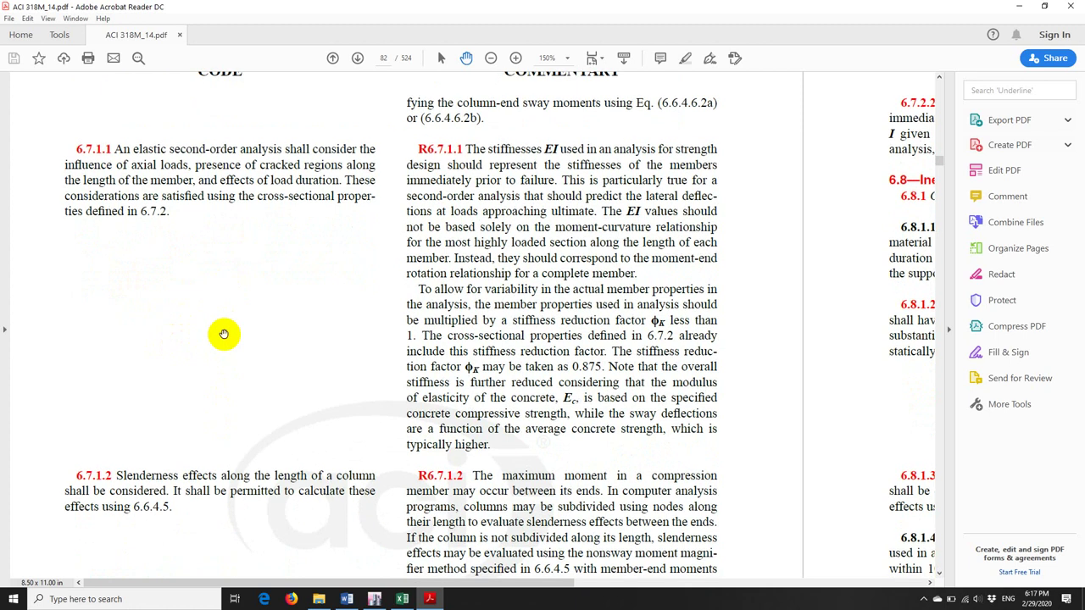
scroll(217, 359, down, 1)
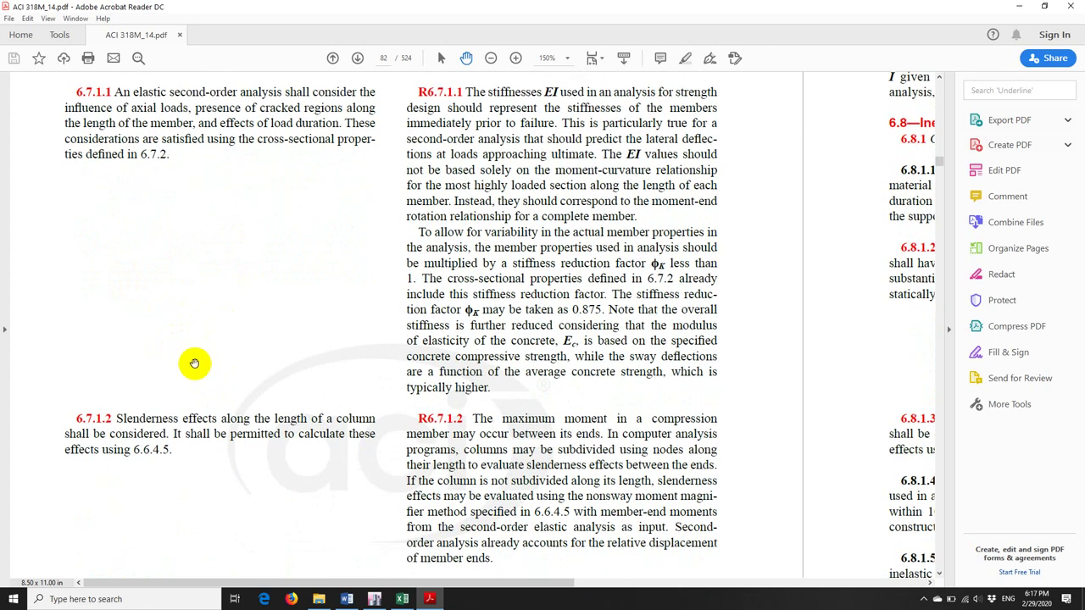
scroll(186, 375, down, 2)
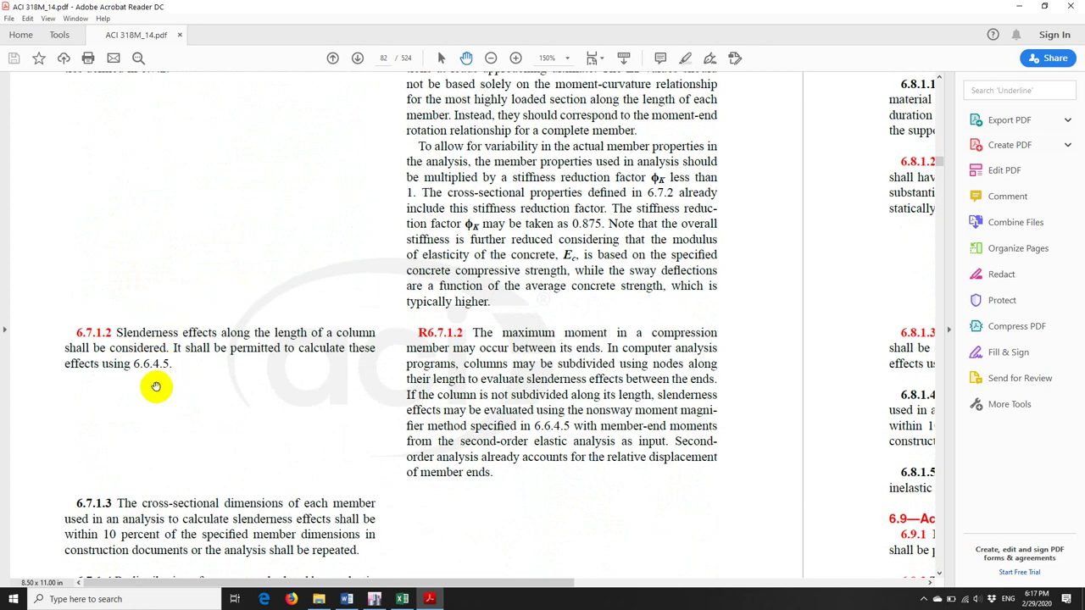
scroll(156, 386, down, 1)
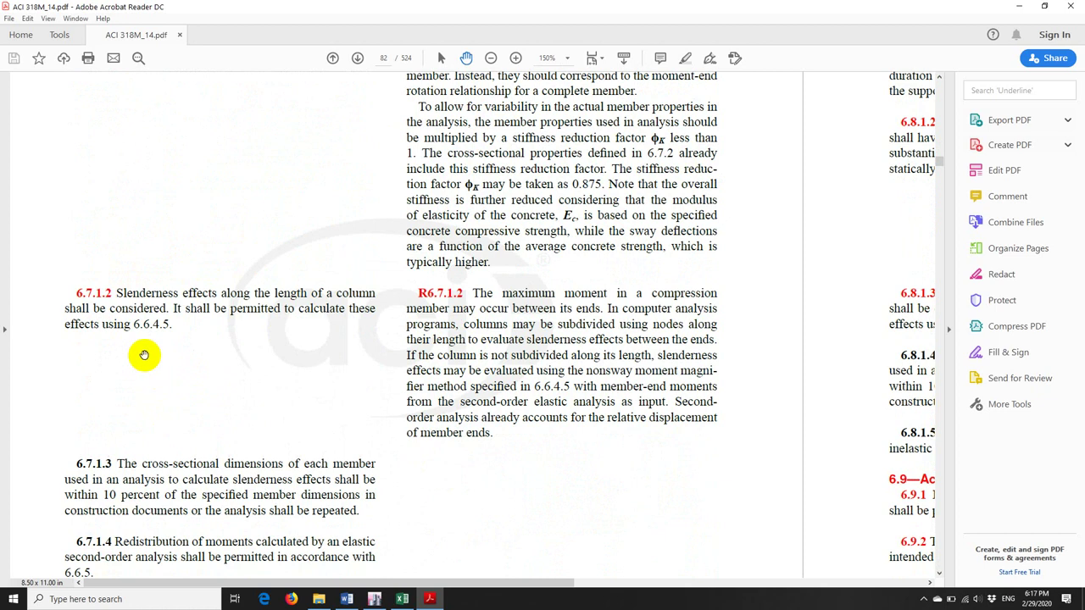
scroll(148, 360, up, 2)
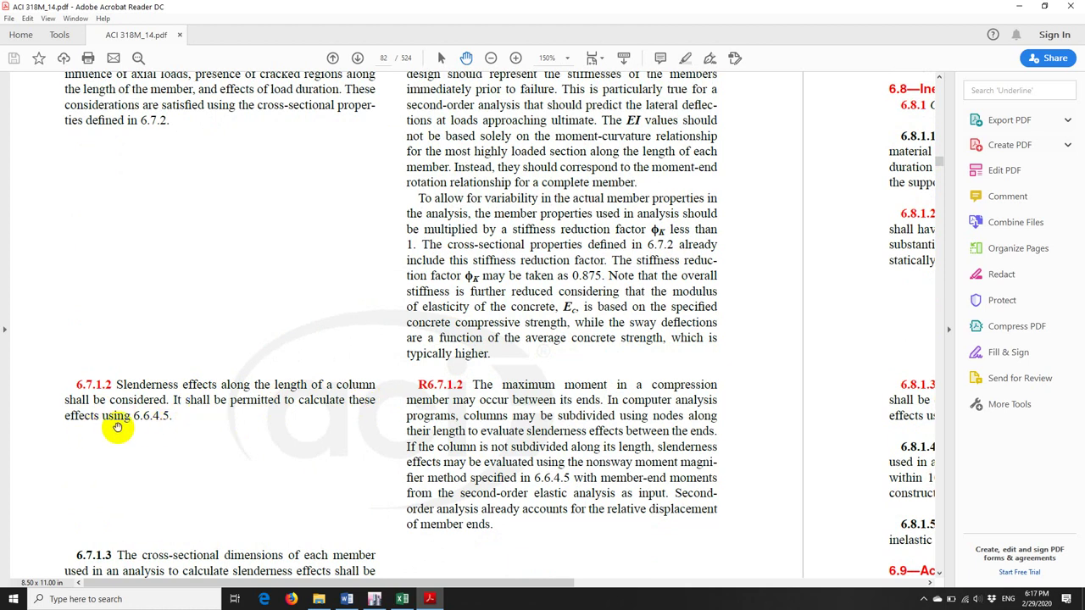
scroll(124, 445, up, 2)
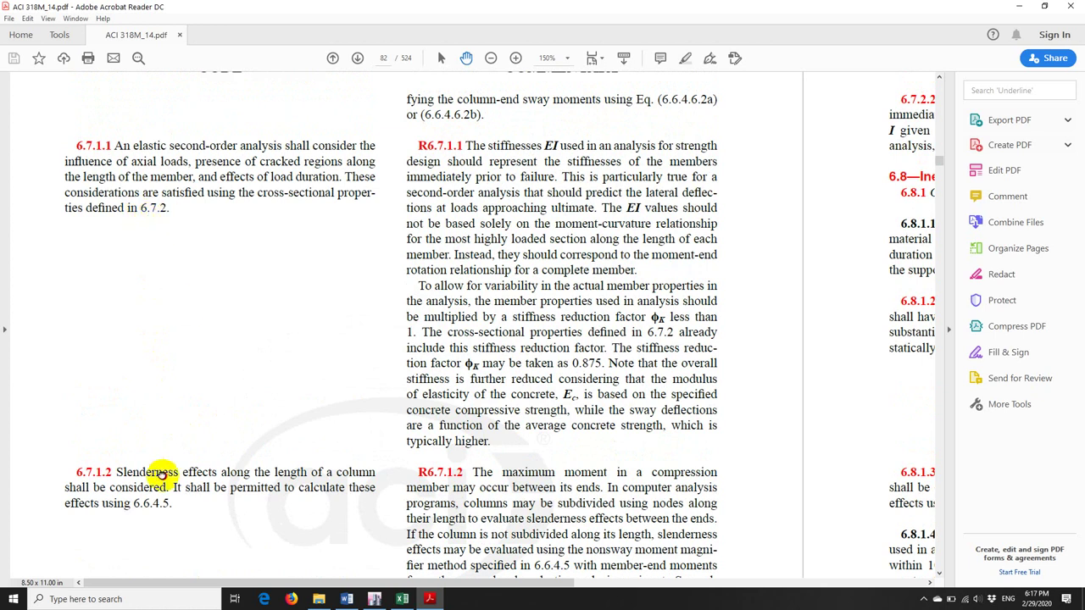
scroll(150, 453, down, 1)
scroll(186, 316, up, 1)
scroll(186, 316, up, 1)
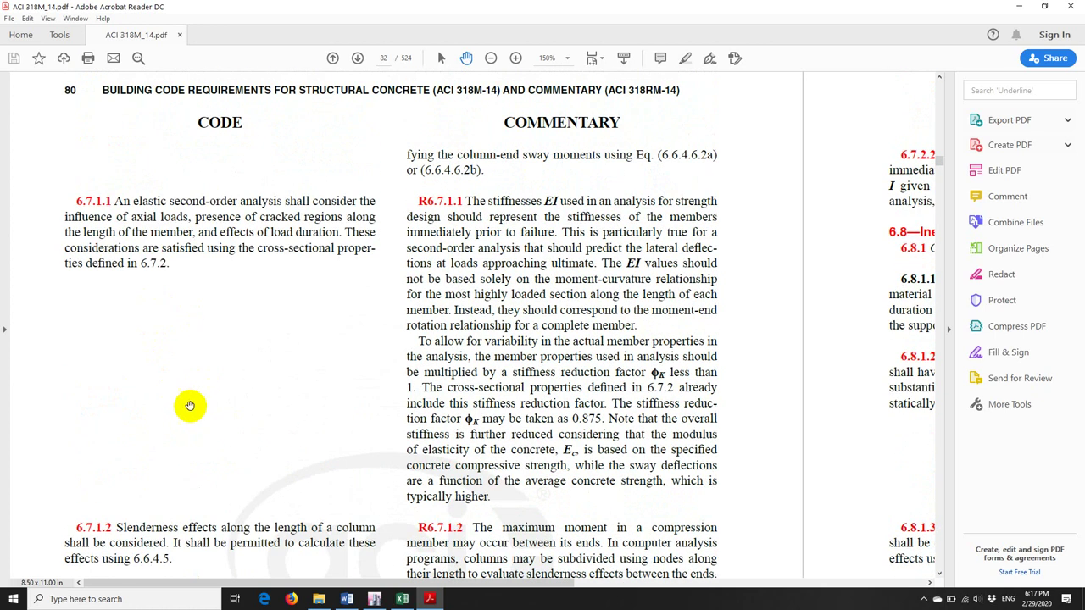
Look up clause 6.6.4.5 on the moment magnification method for nonsway frames and its factored moment equations.
scroll(237, 424, up, 12)
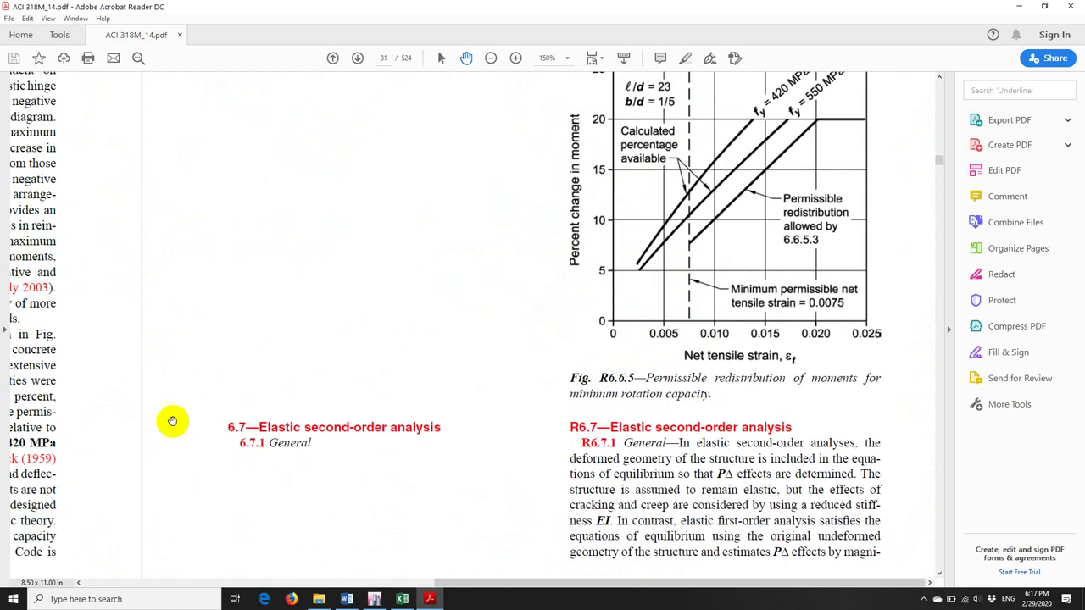
scroll(172, 421, up, 20)
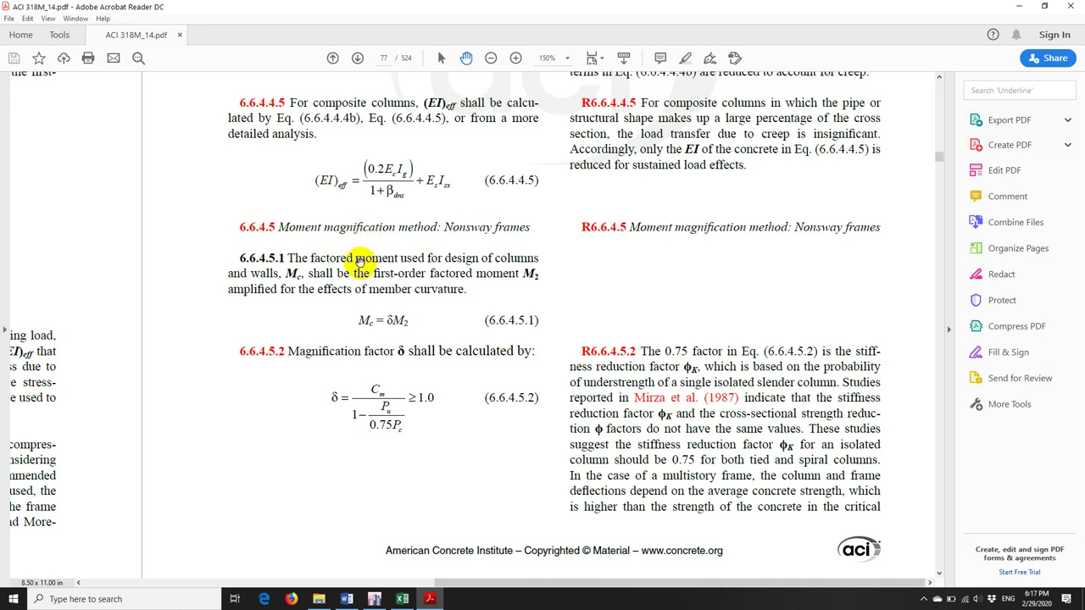
drag(330, 256, 397, 307)
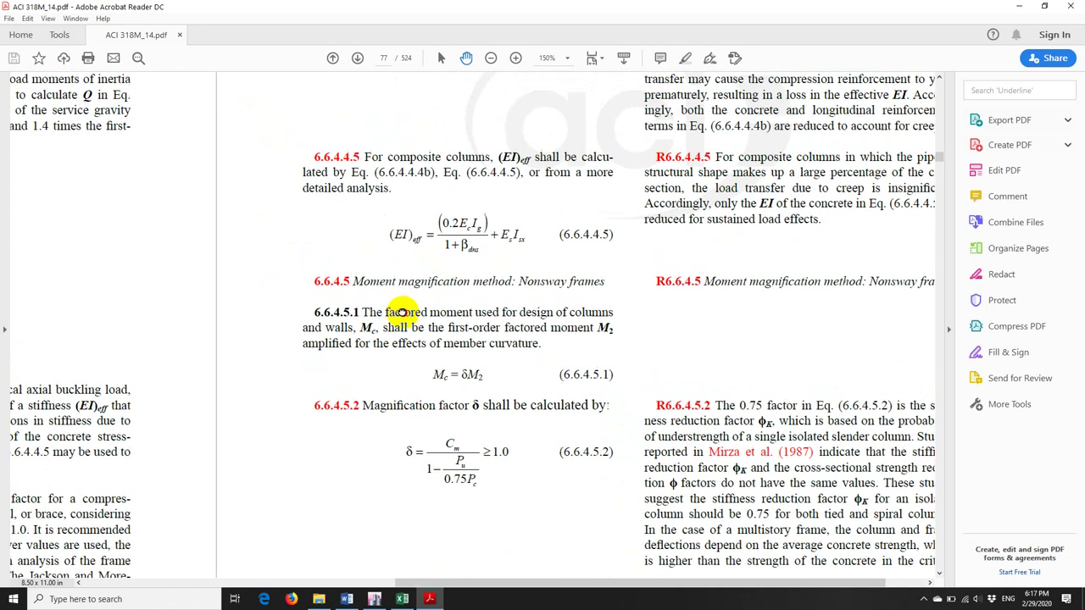
drag(303, 283, 427, 363)
drag(319, 280, 273, 178)
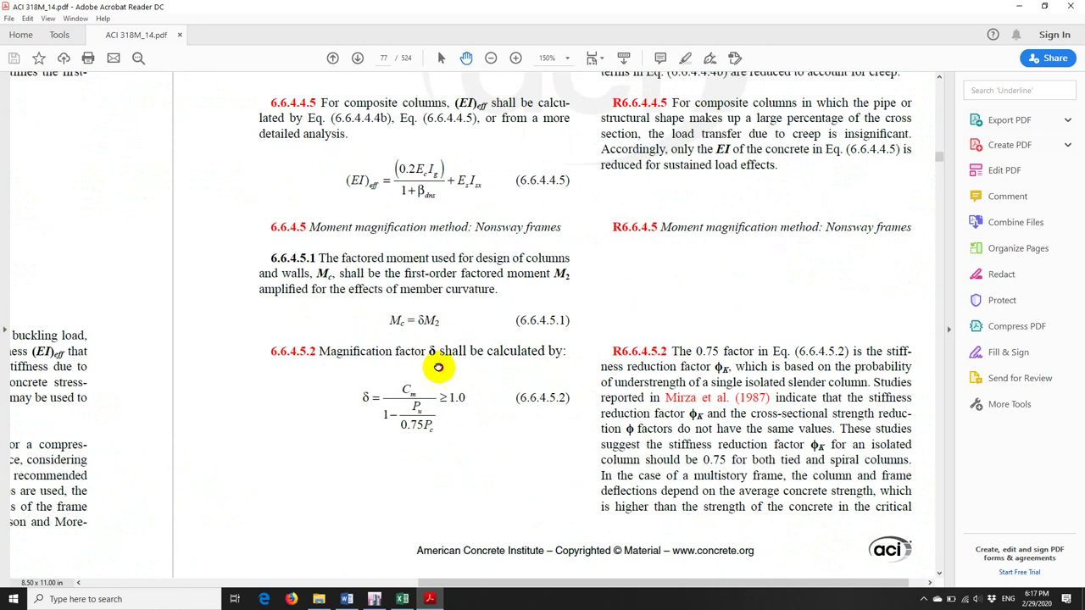
Return to section 6.7 and examine clause 6.7.2 on section properties for factored and service load analysis.
scroll(291, 291, down, 5)
drag(354, 386, 212, 266)
drag(432, 417, 172, 285)
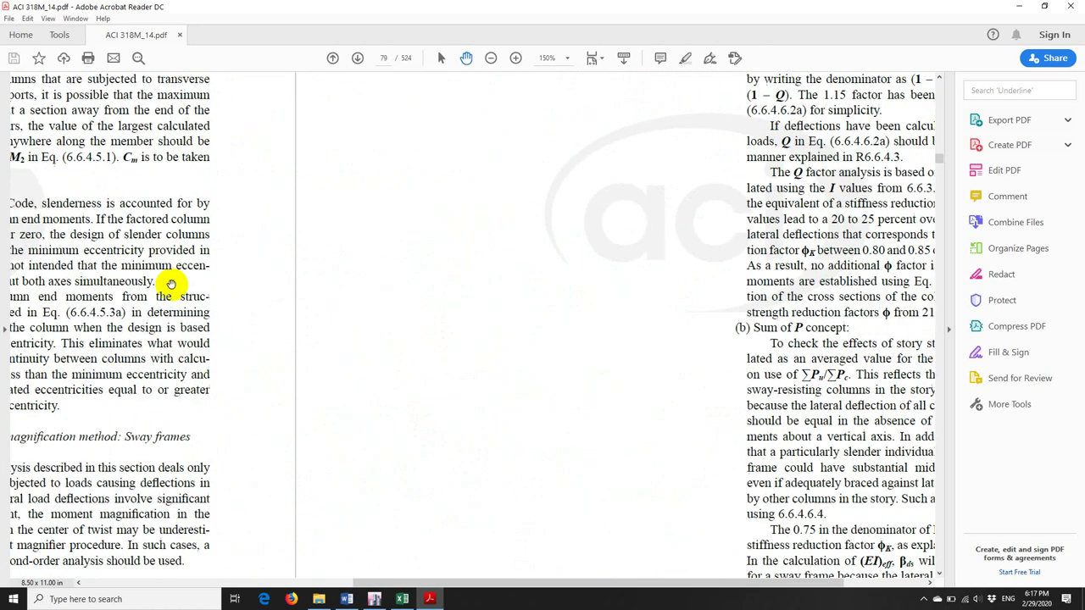
drag(477, 349, 314, 334)
scroll(348, 362, down, 3)
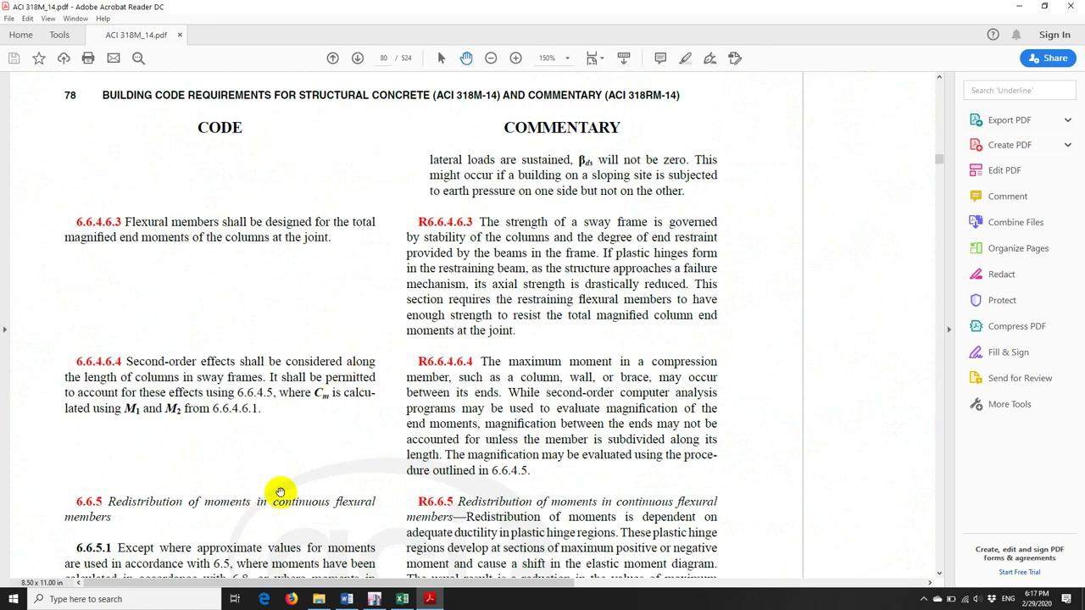
drag(282, 495, 259, 419)
scroll(259, 419, down, 5)
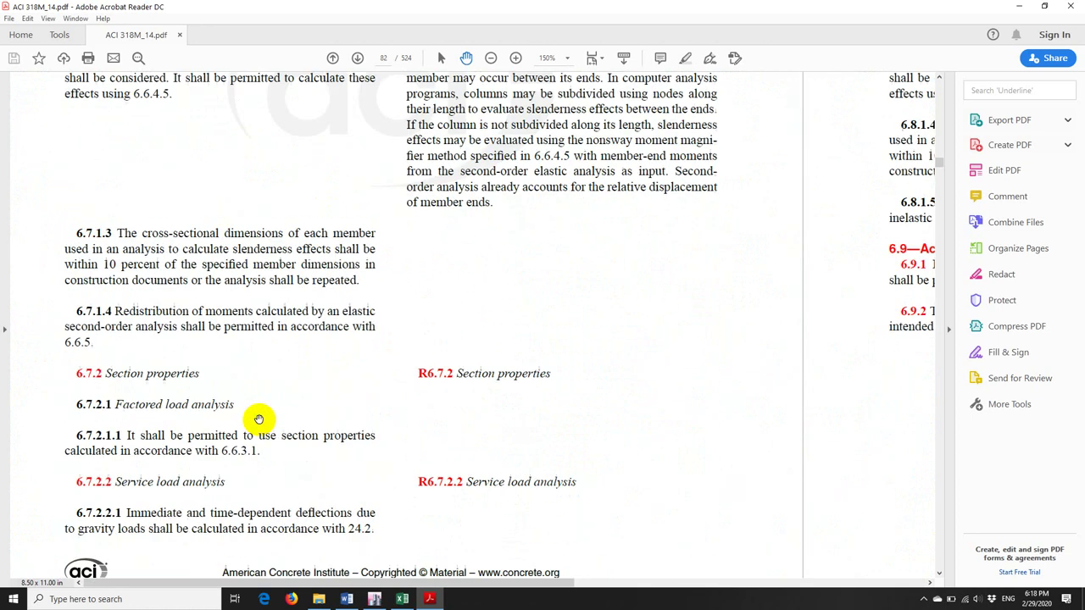
scroll(258, 418, down, 1)
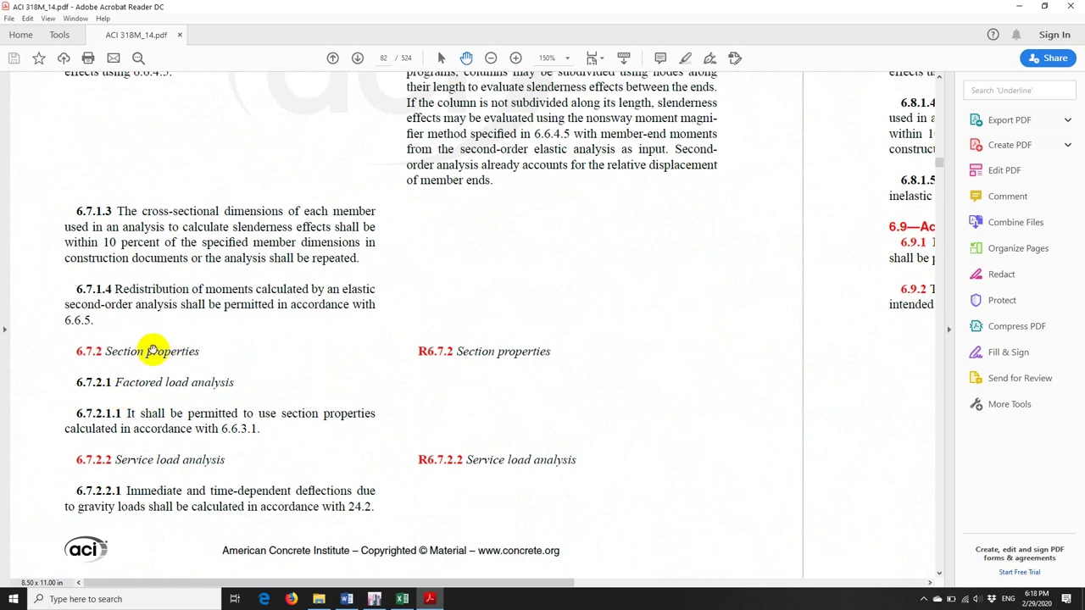
scroll(145, 453, up, 3)
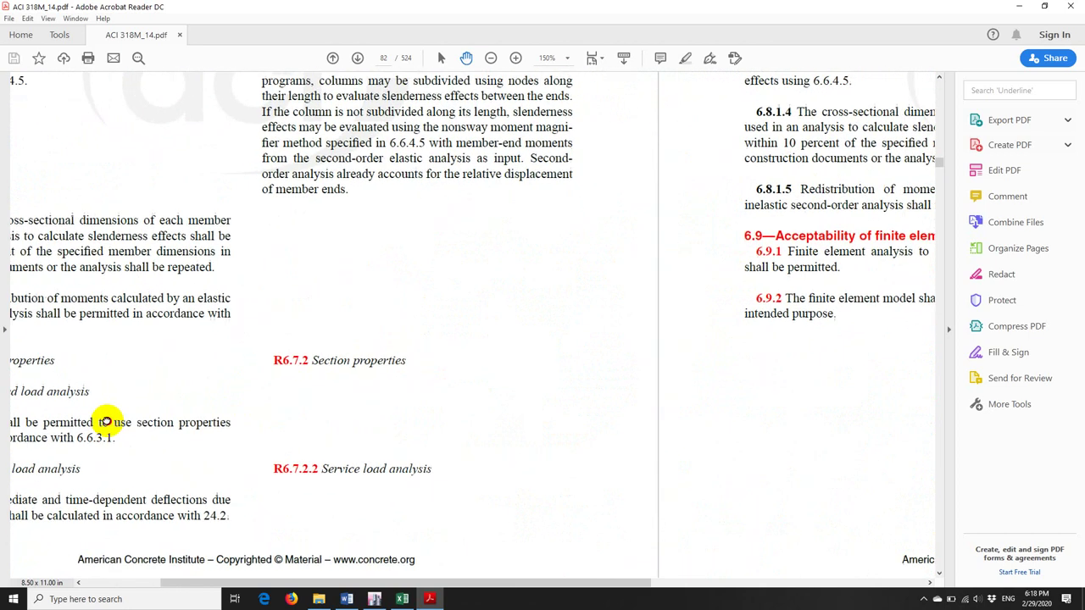
Reread clauses 6.7.1.1 to 6.7.2.1.1 on elastic second-order analysis, member dimensions, moment redistribution and section properties.
scroll(350, 285, up, 20)
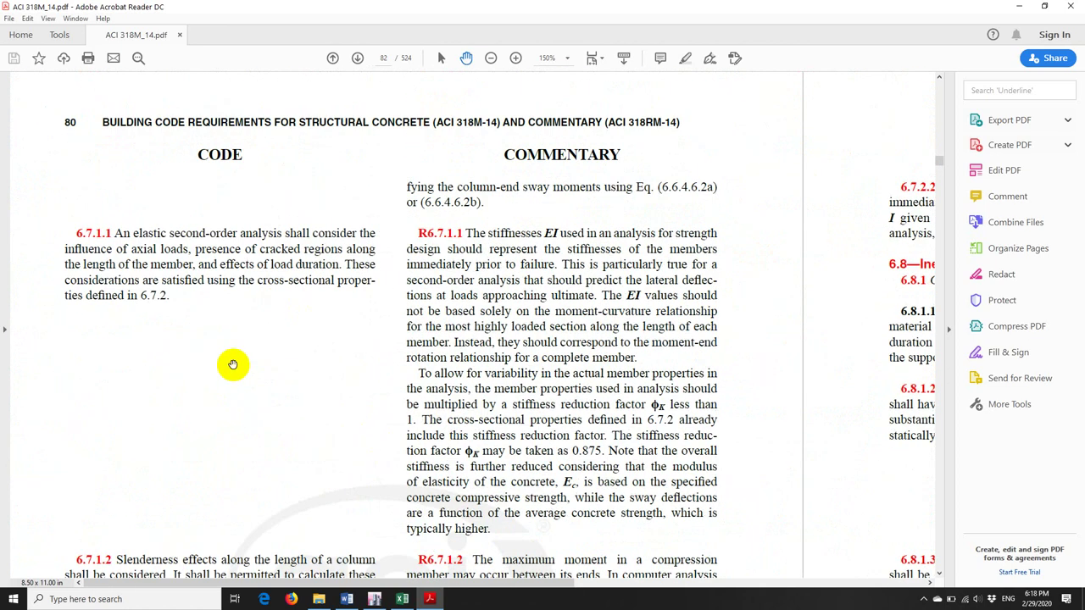
scroll(272, 305, down, 20)
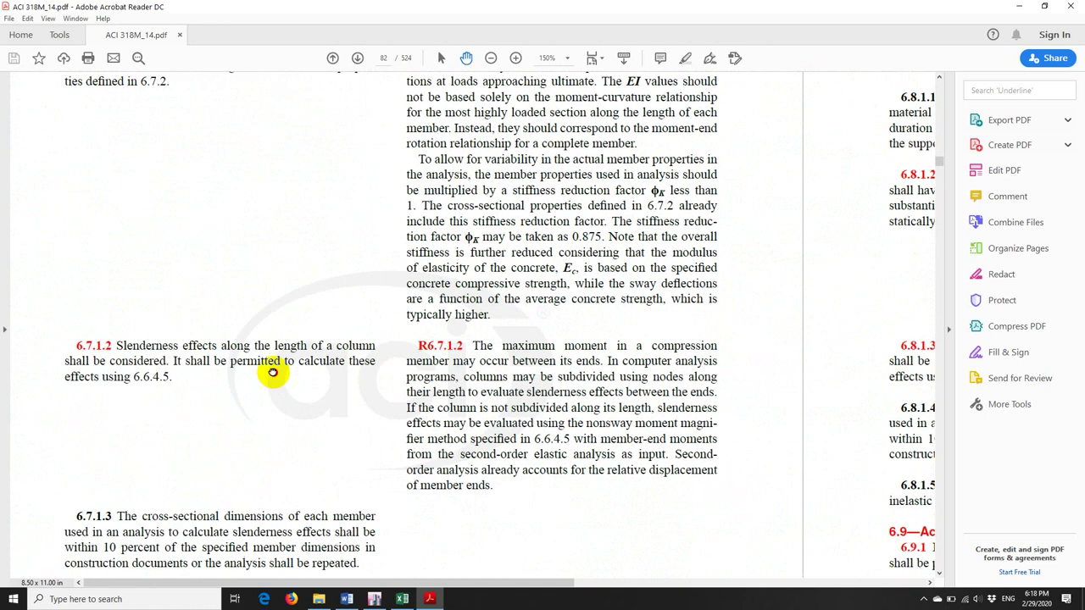
scroll(269, 327, down, 2)
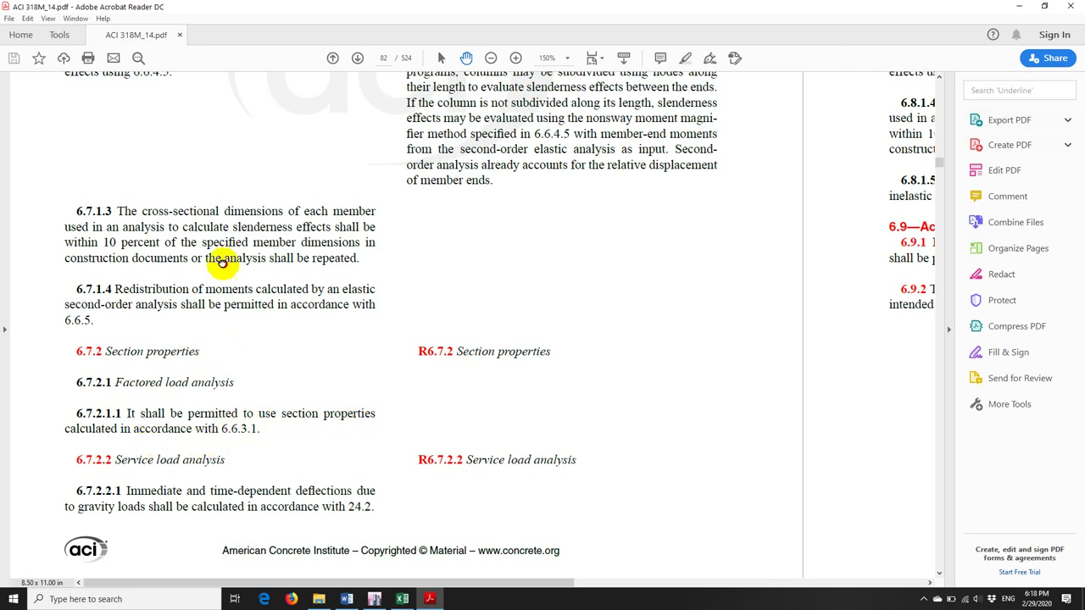
scroll(223, 265, up, 3)
scroll(290, 444, down, 3)
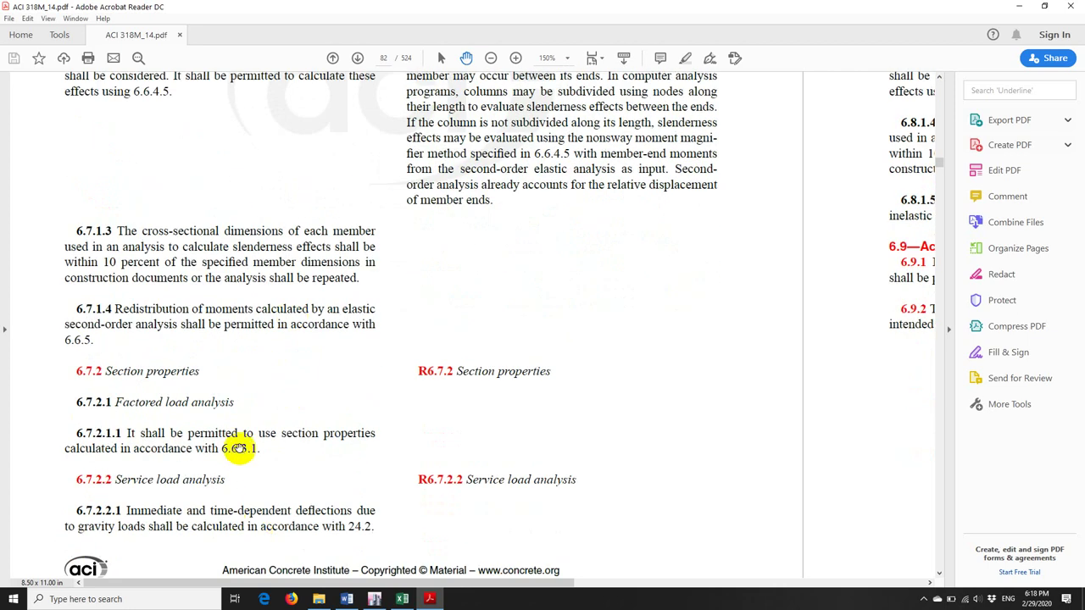
Look up clause 6.6.3.1 on factored load analysis and examine the moments of inertia in Tables 6.6.3.1.1(a) and 6.6.3.1.1(b).
scroll(285, 495, up, 5)
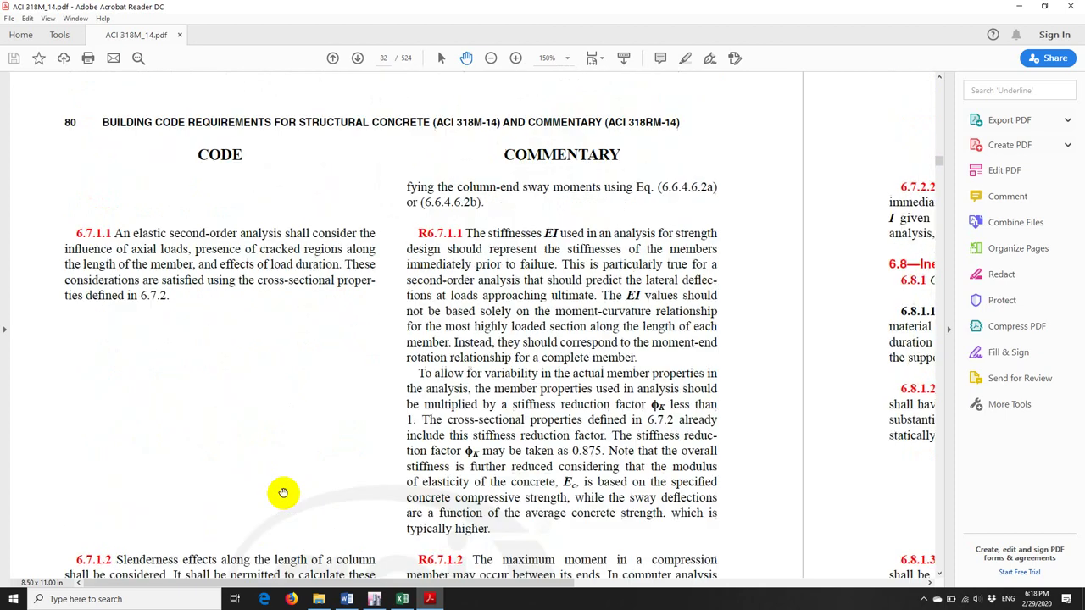
scroll(283, 492, up, 20)
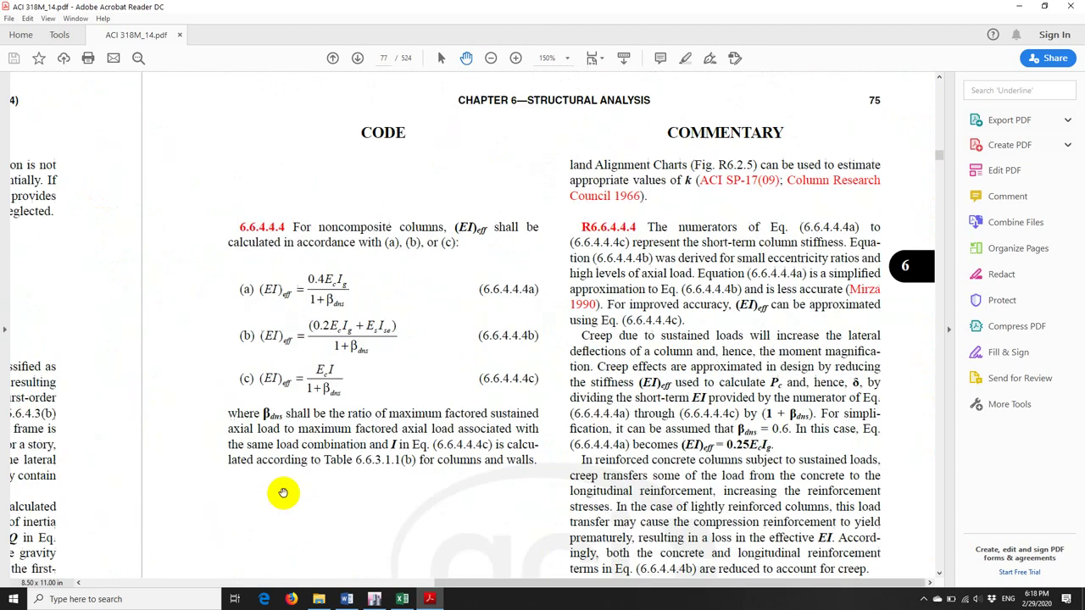
scroll(283, 492, up, 20)
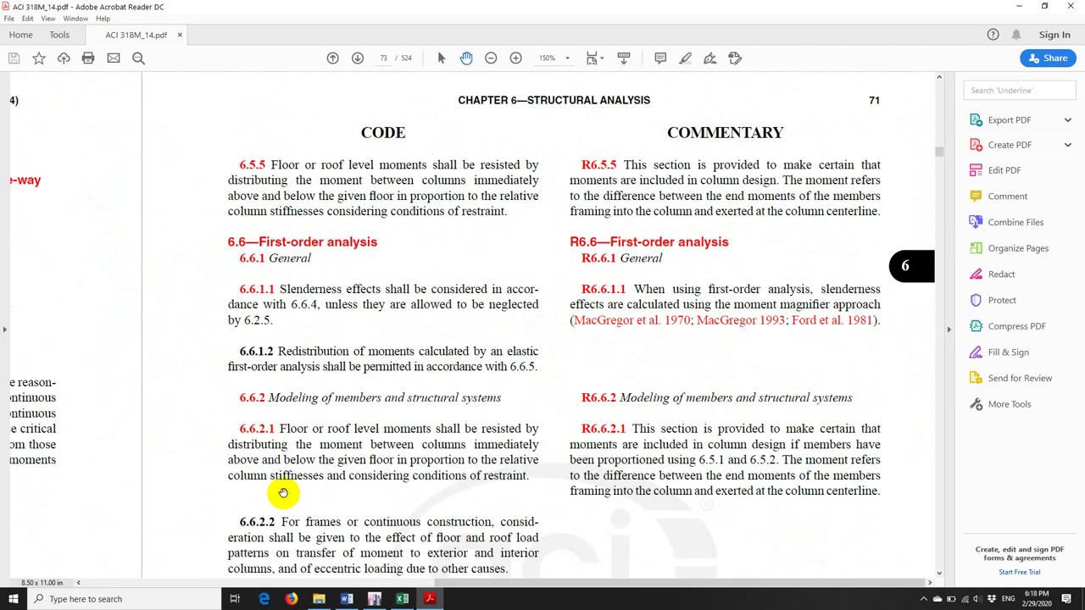
scroll(283, 493, down, 5)
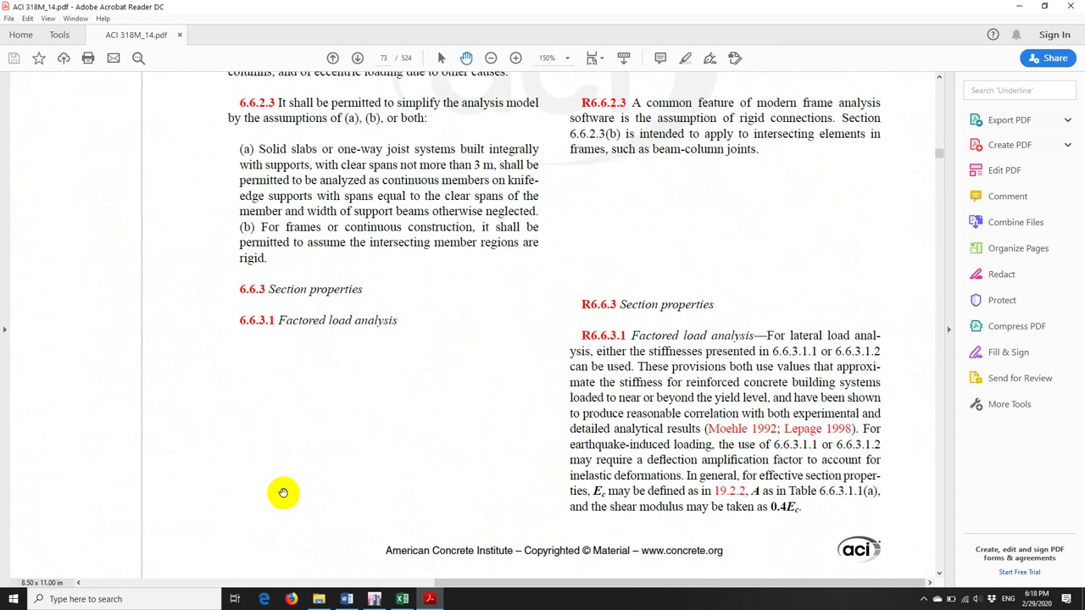
scroll(348, 339, left, 2)
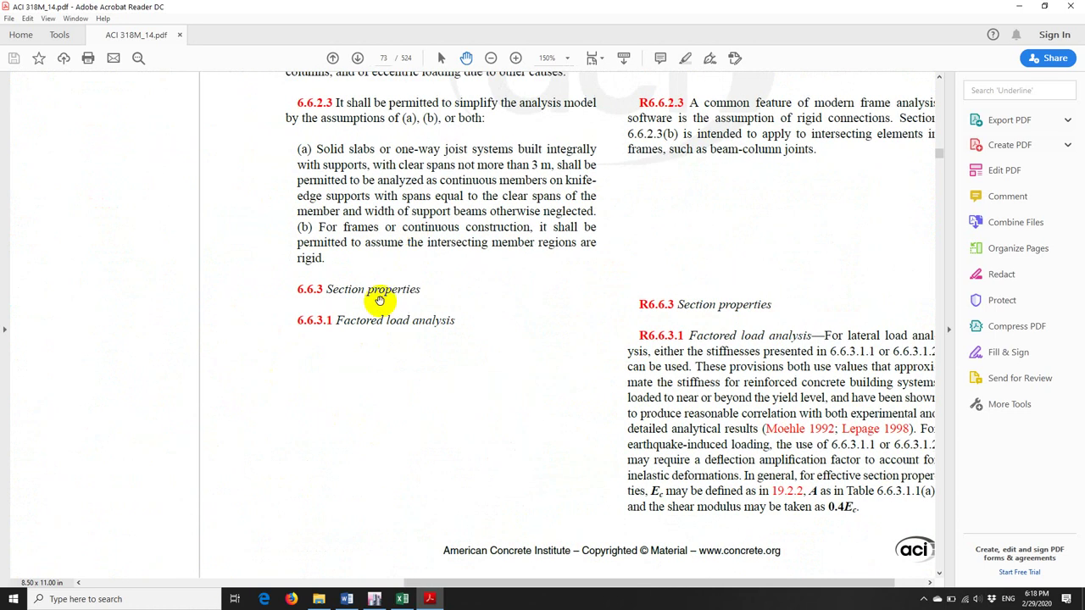
scroll(380, 300, down, 7)
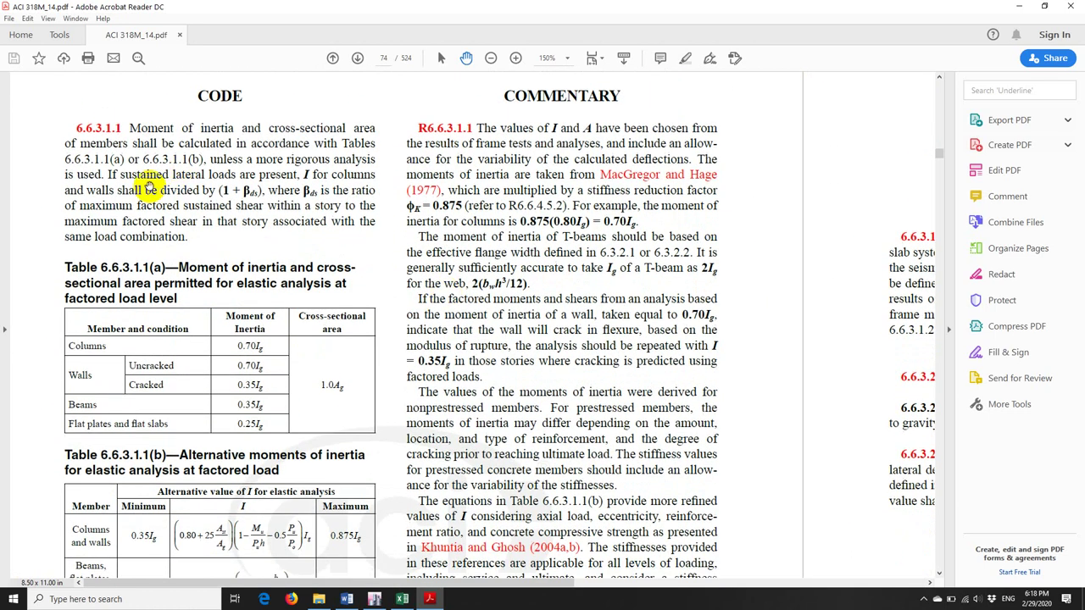
scroll(161, 183, down, 1)
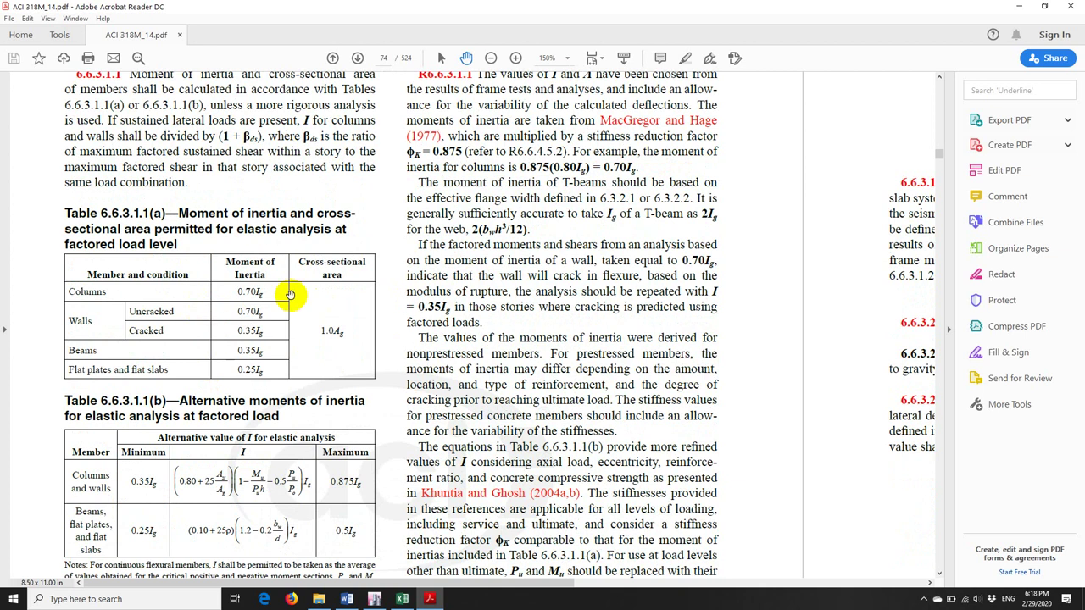
scroll(262, 411, down, 2)
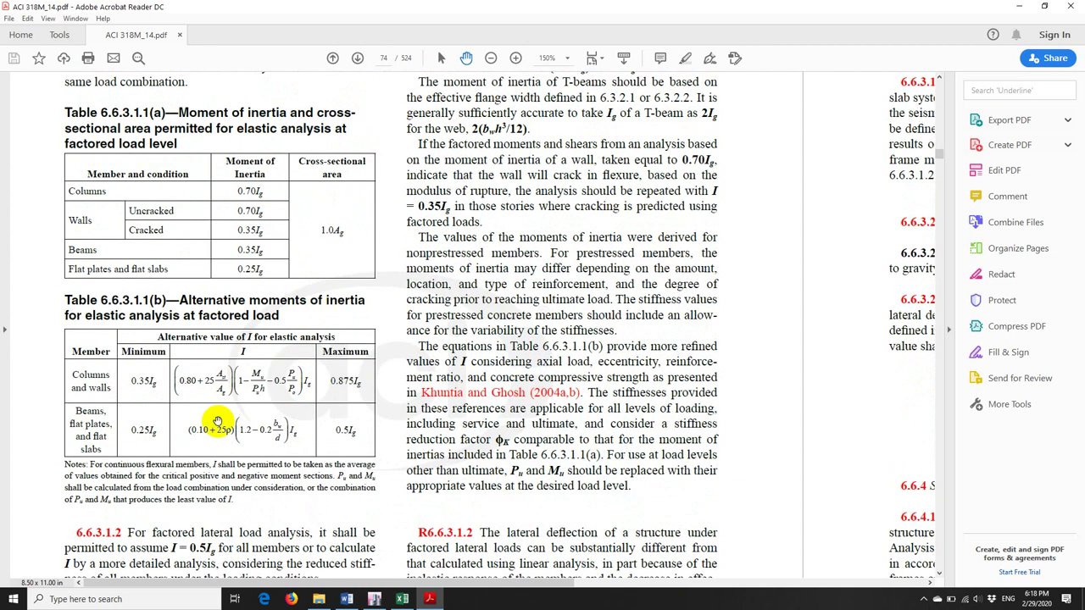
scroll(284, 408, down, 1)
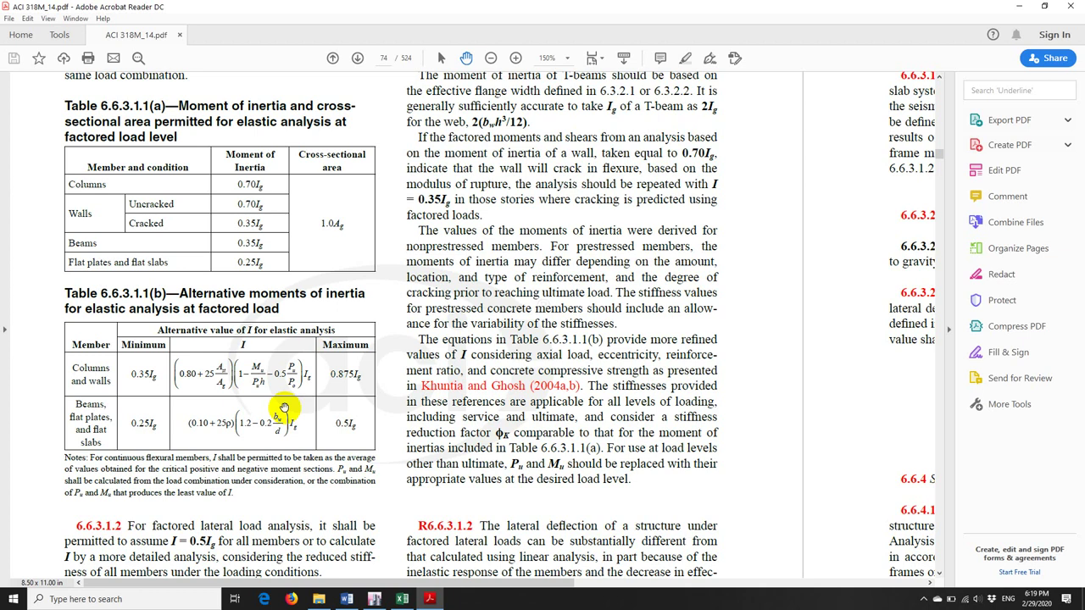
Switch to the Excel workbook and review the M2 and Mc=delta*M2 moments for the k=1 and k=3.5 cases.
click(401, 595)
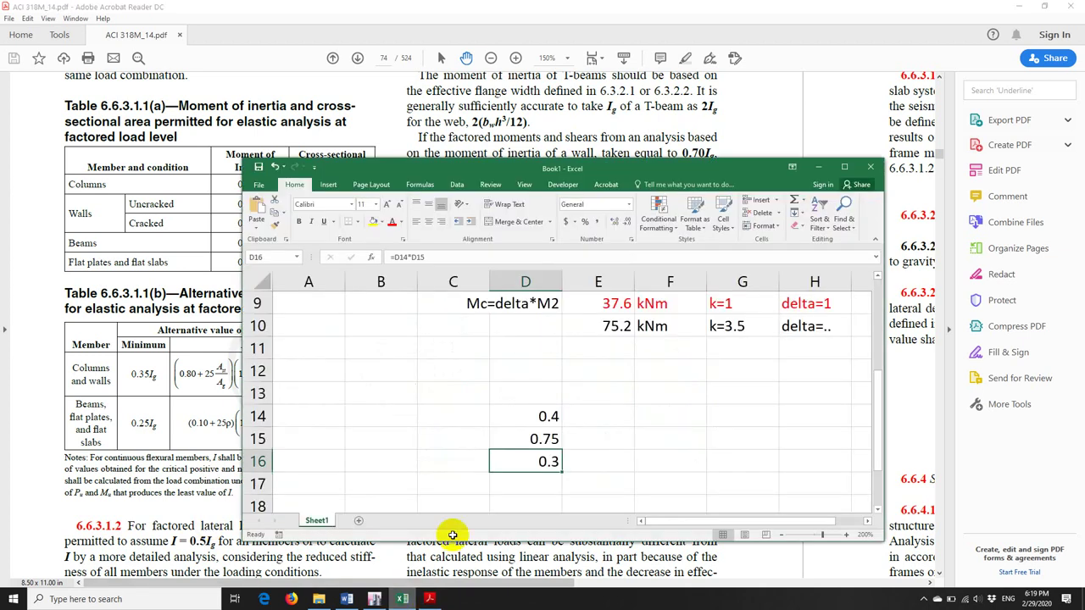
scroll(666, 389, up, 2)
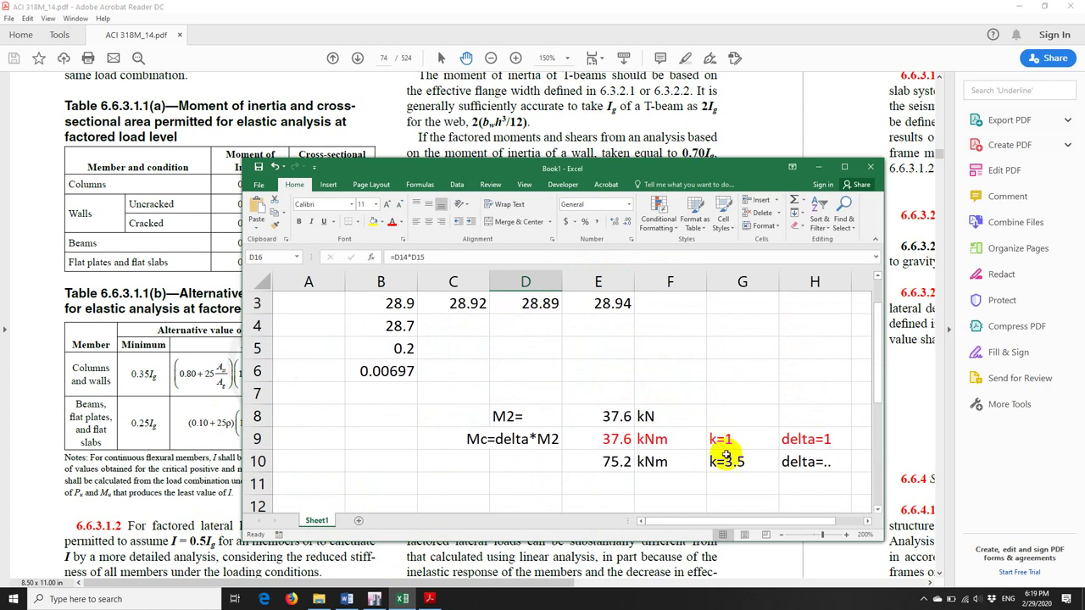
click(722, 458)
click(616, 438)
drag(616, 439, 796, 436)
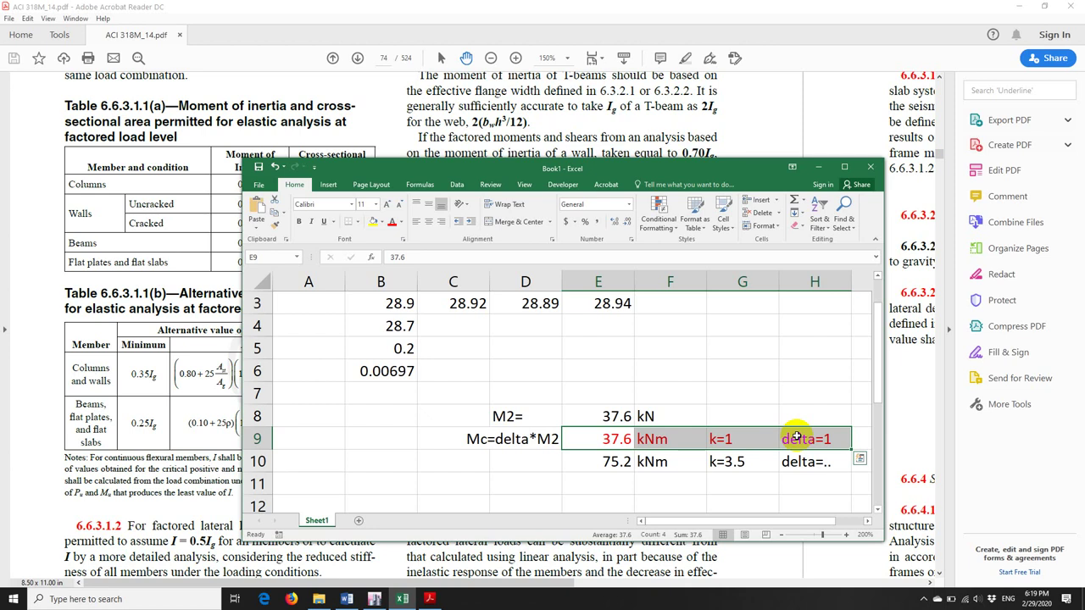
click(623, 415)
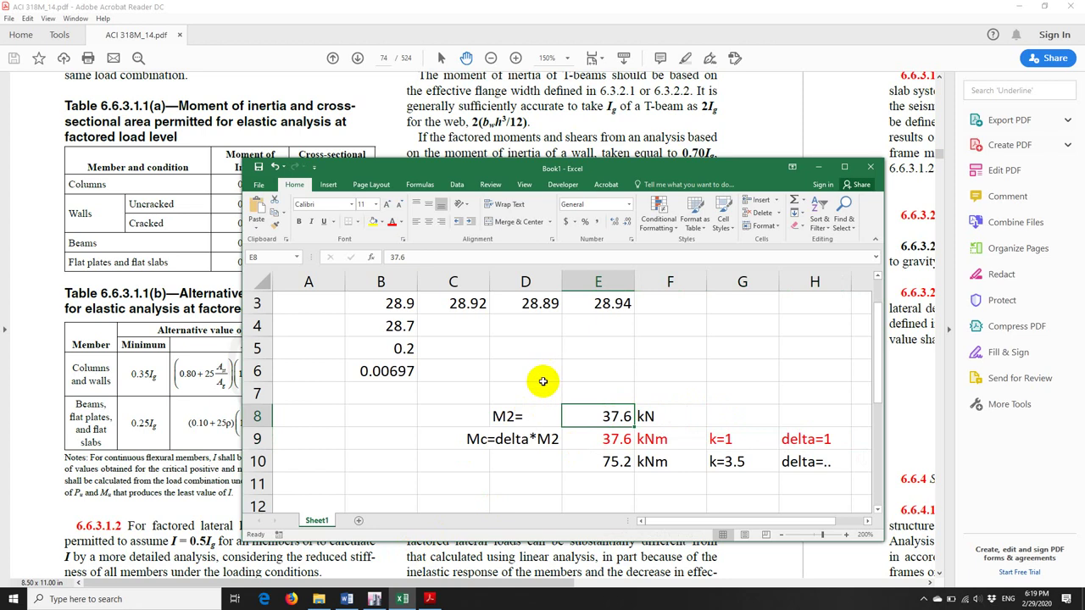
Review the factor calculation in cells D14:D16 of the worksheet.
click(526, 393)
scroll(526, 389, down, 3)
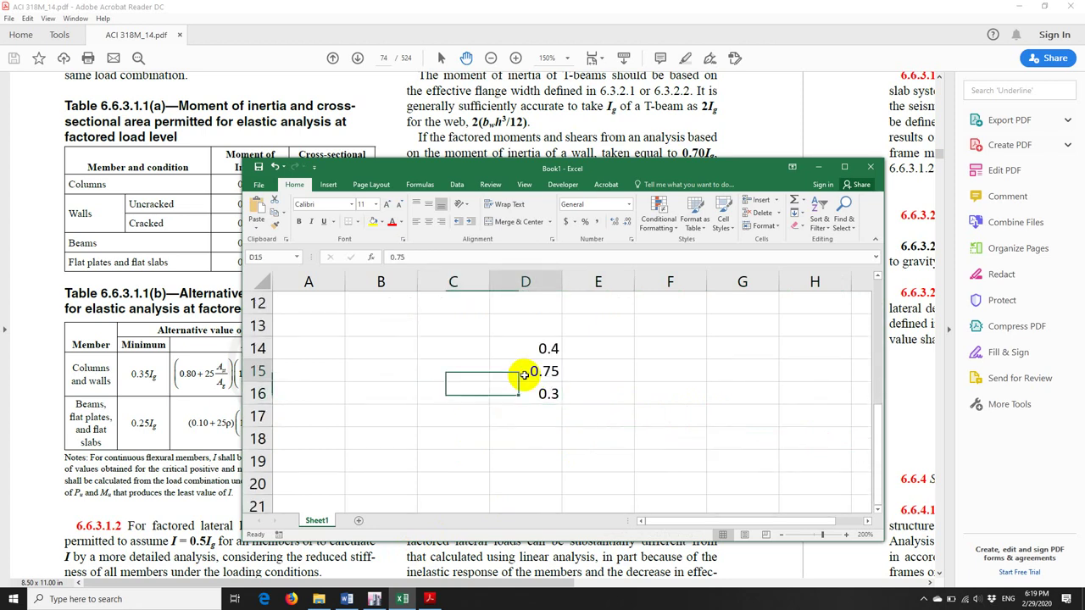
drag(525, 349, 535, 390)
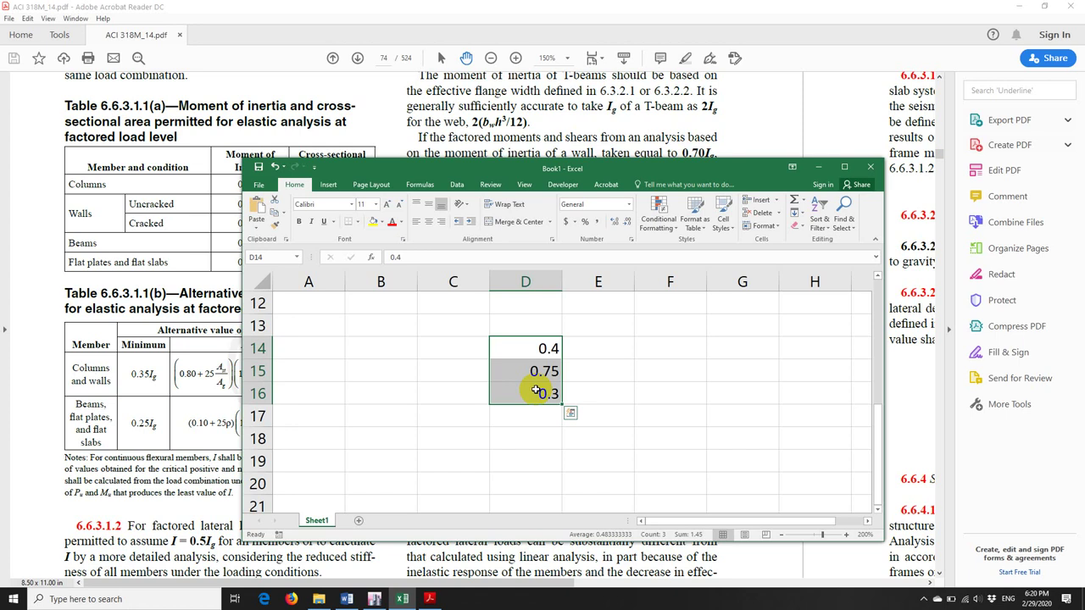
Switch to ETABS, close the member force diagram settings and inspect the ULS-1 Moment 3-3 diagram.
click(374, 599)
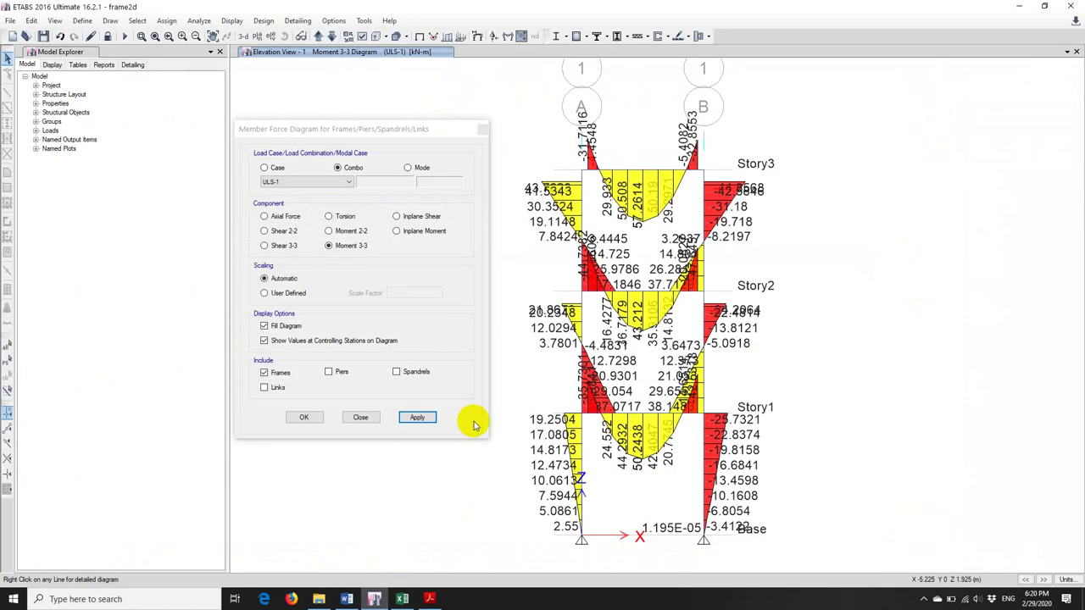
click(370, 416)
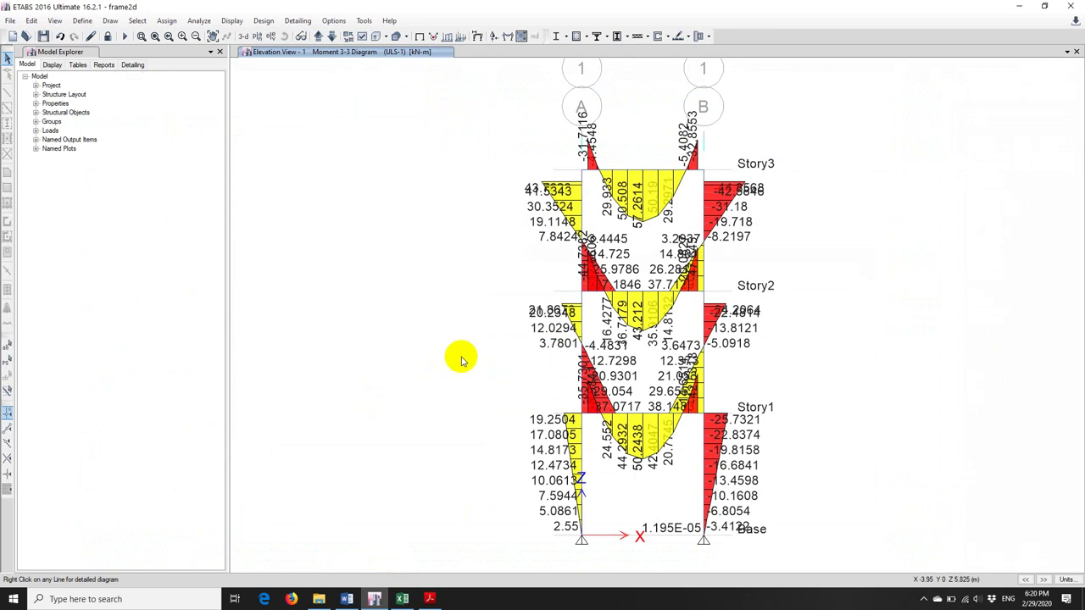
scroll(461, 360, down, 2)
scroll(524, 382, up, 3)
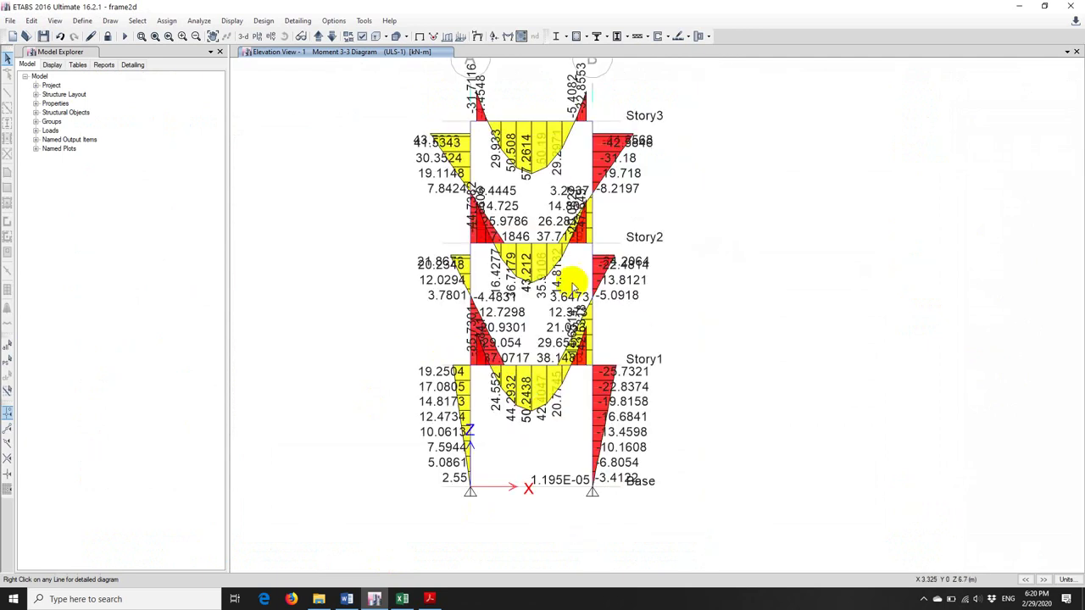
scroll(542, 327, down, 3)
Unlock the model, deleting its analysis results, and join the divided segments of all the frame's beams and columns.
drag(460, 214, 635, 395)
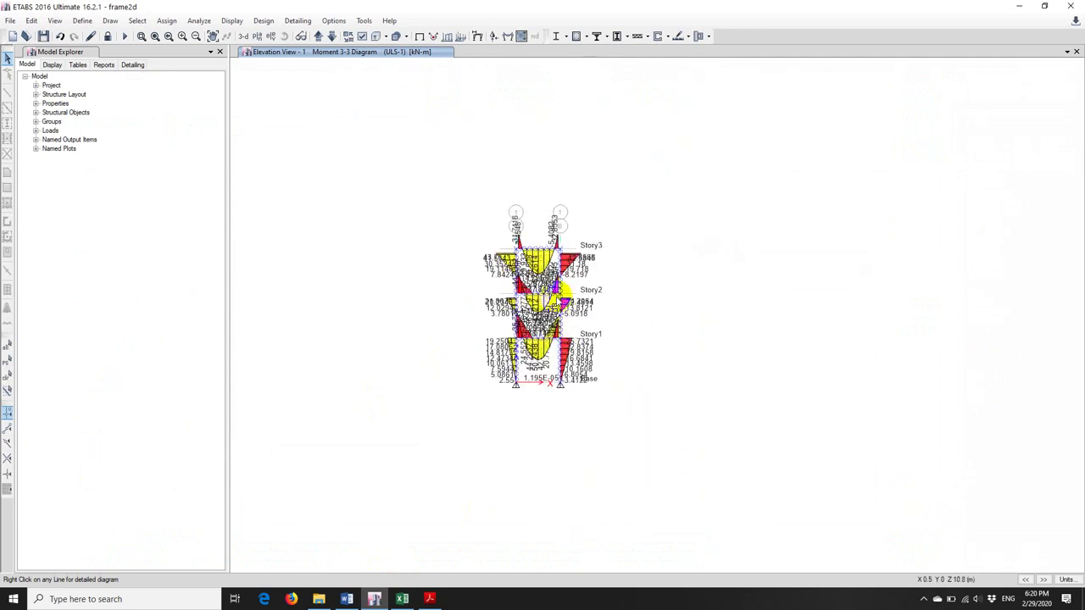
click(108, 36)
click(559, 336)
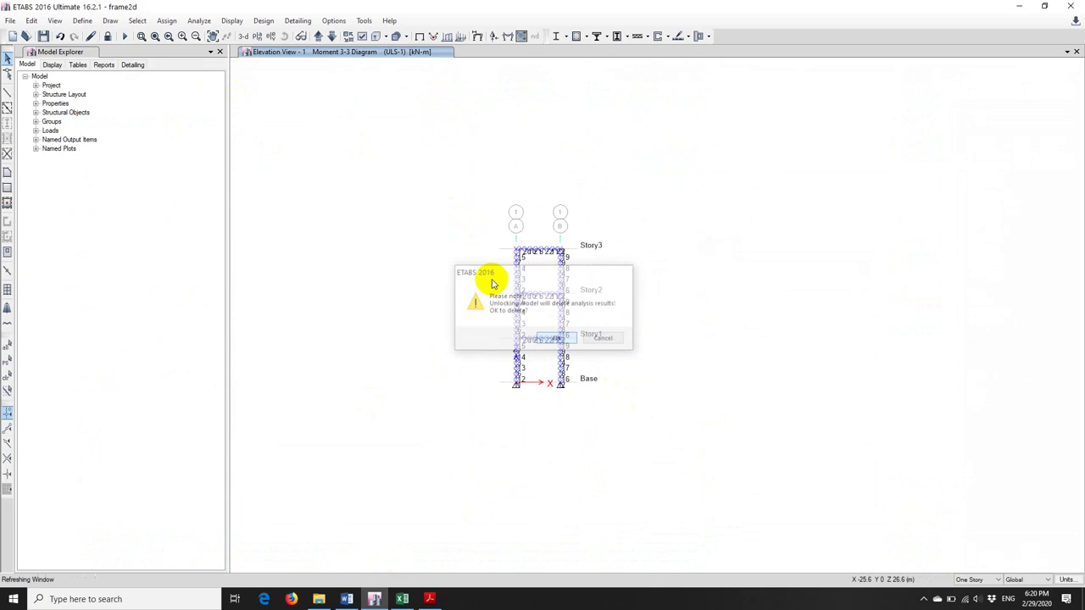
click(31, 20)
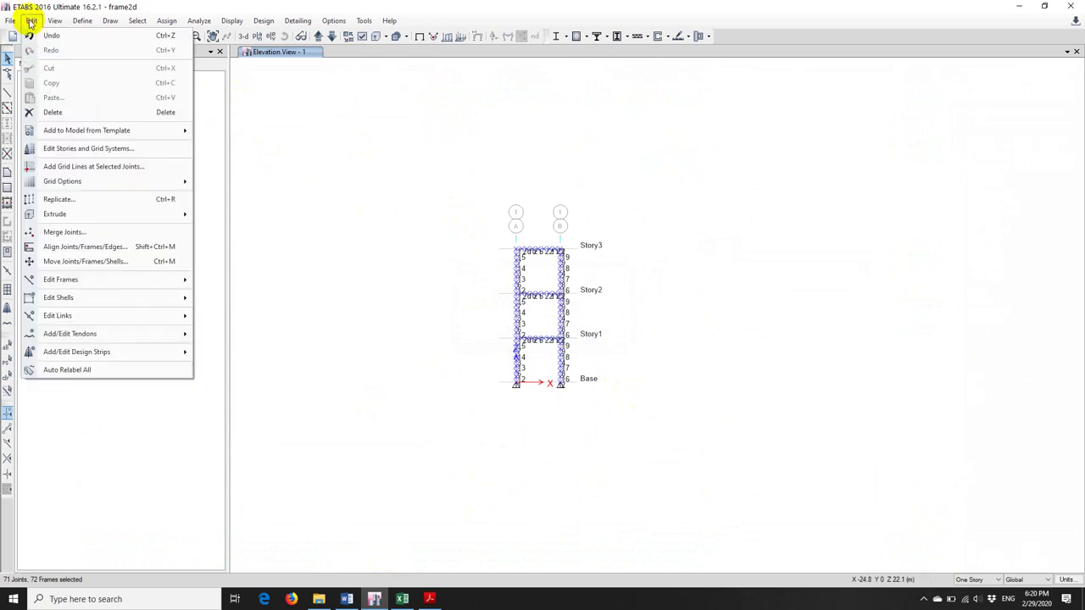
mouse_move(121, 280)
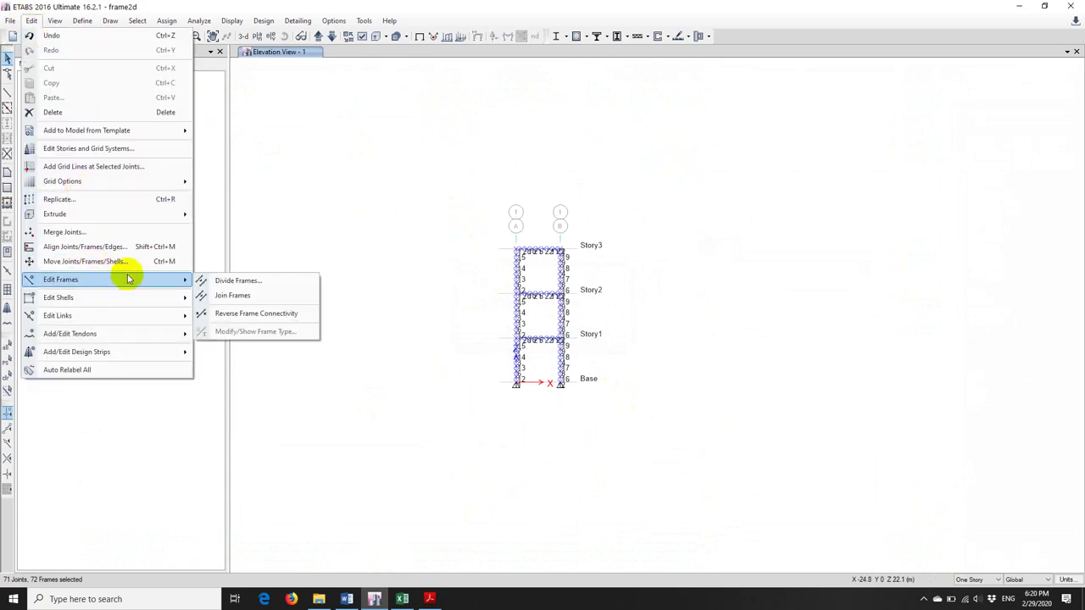
click(233, 295)
scroll(497, 329, up, 3)
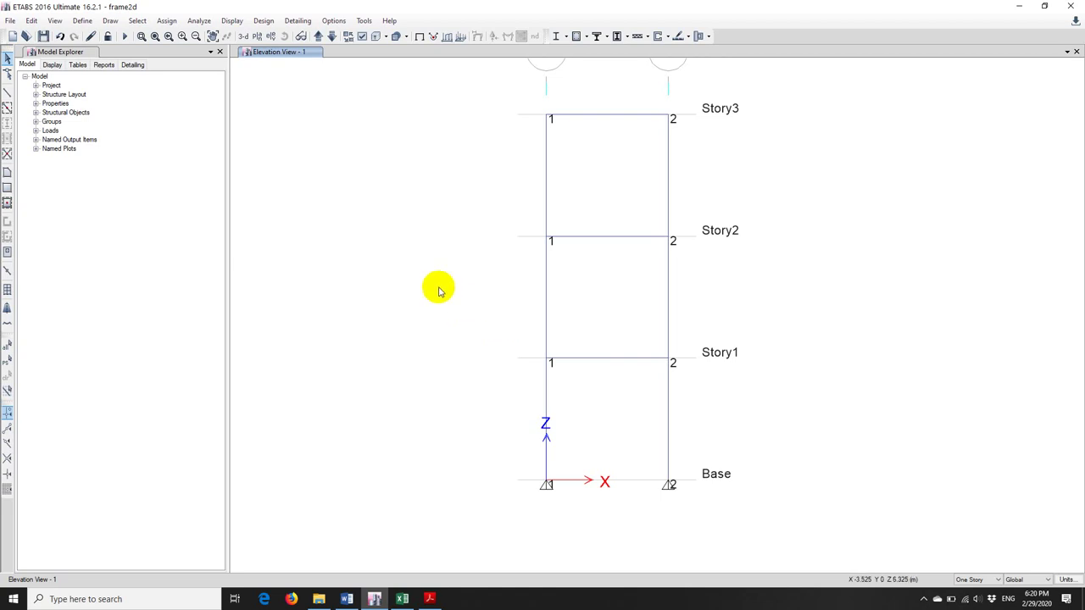
Run the analysis and add ULS-1 as the design load combination for concrete frame design.
click(124, 36)
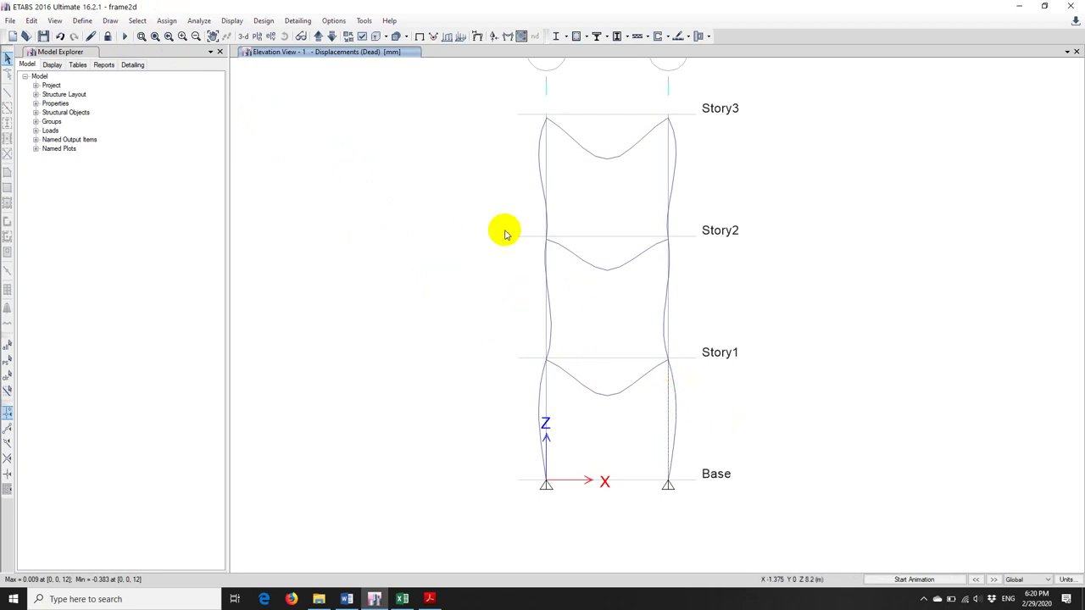
click(262, 20)
mouse_move(285, 51)
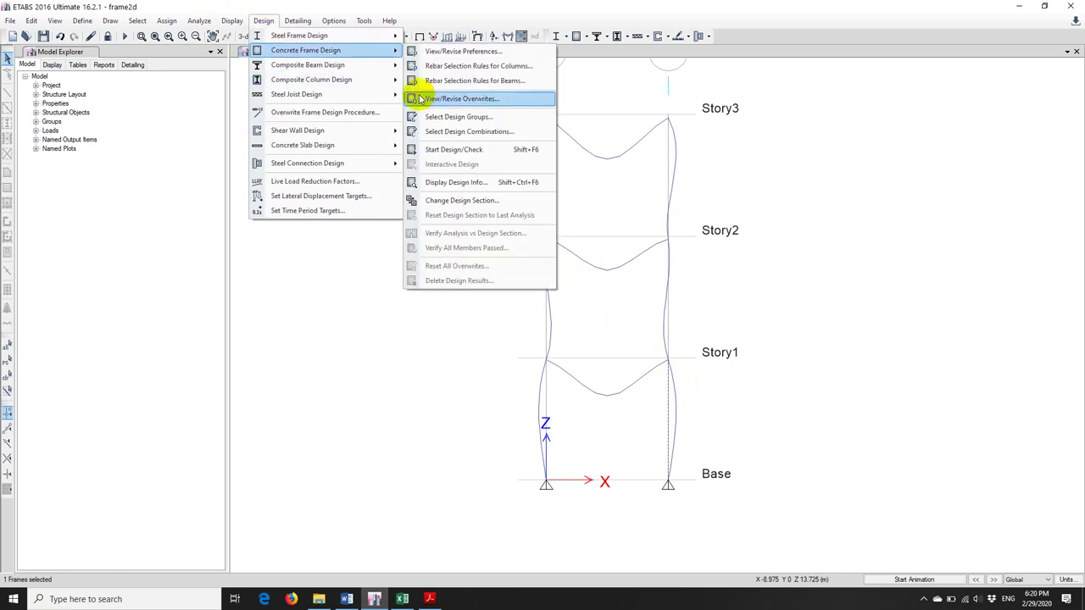
click(480, 133)
drag(468, 181, 346, 170)
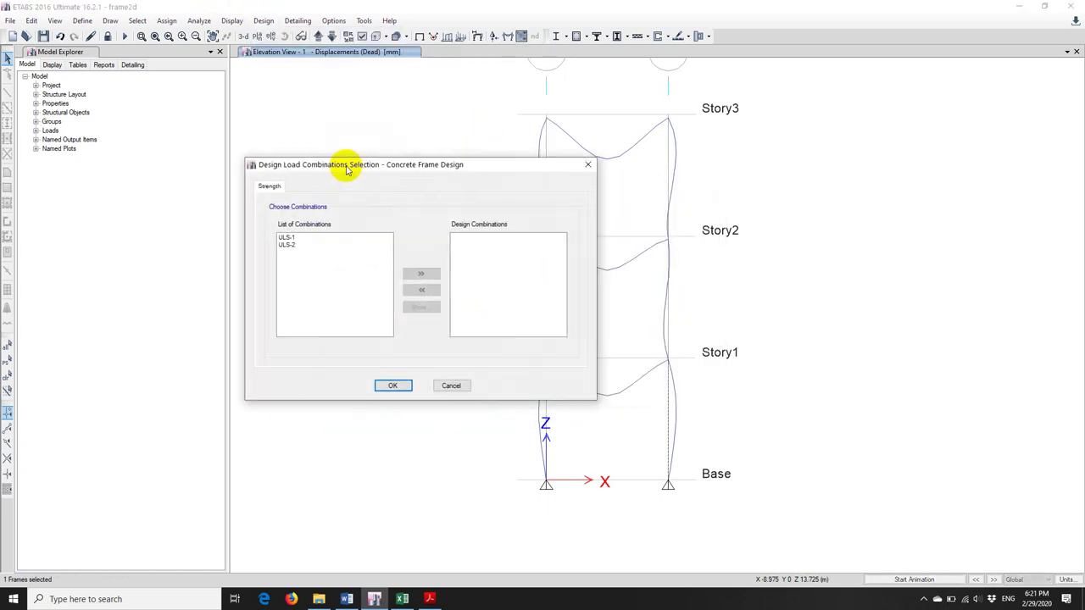
click(286, 237)
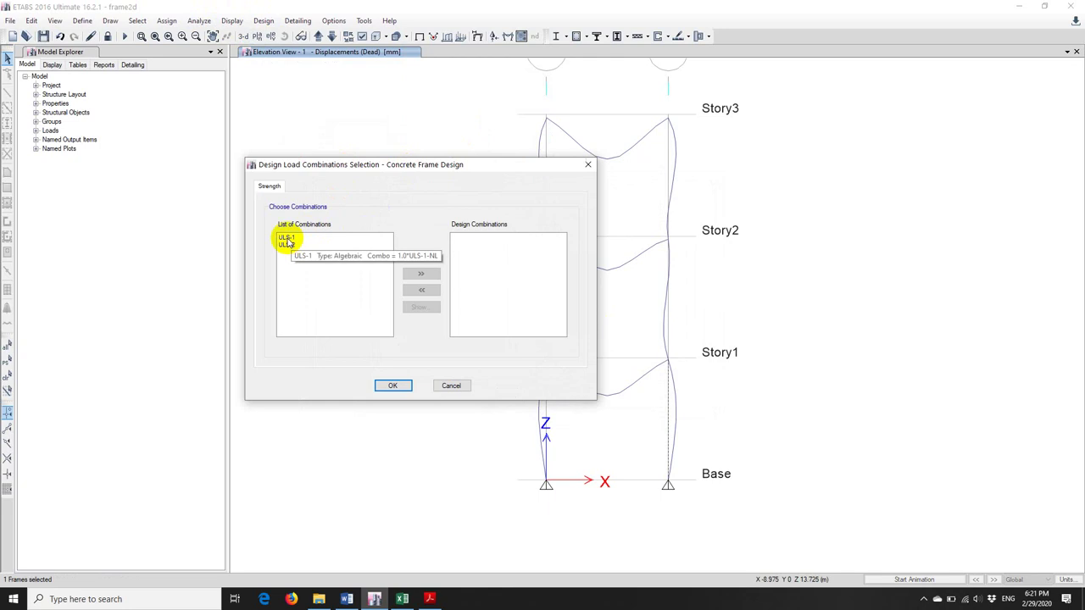
click(420, 272)
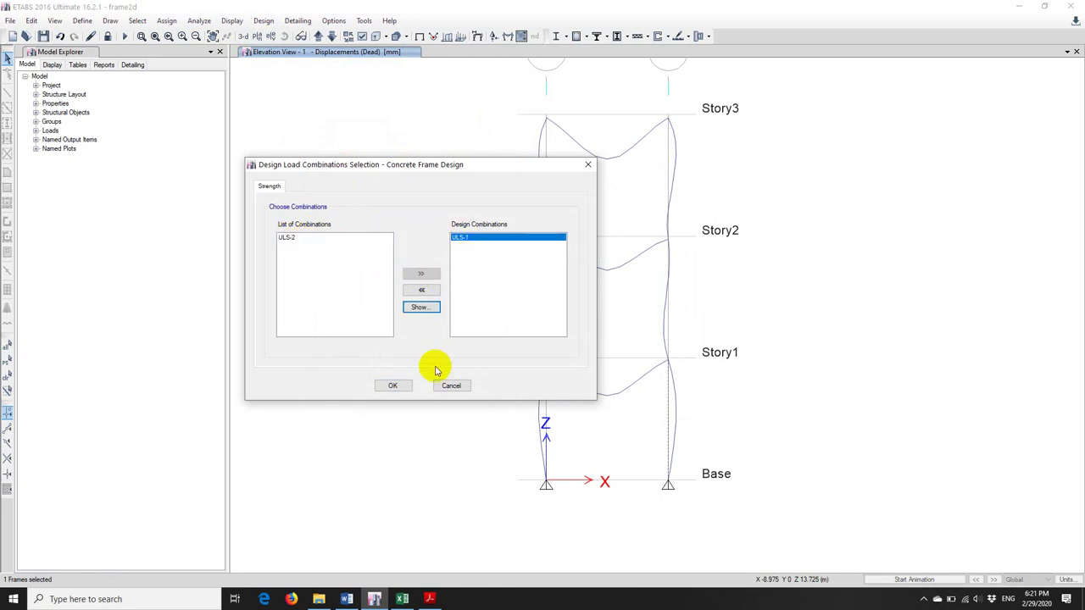
click(393, 384)
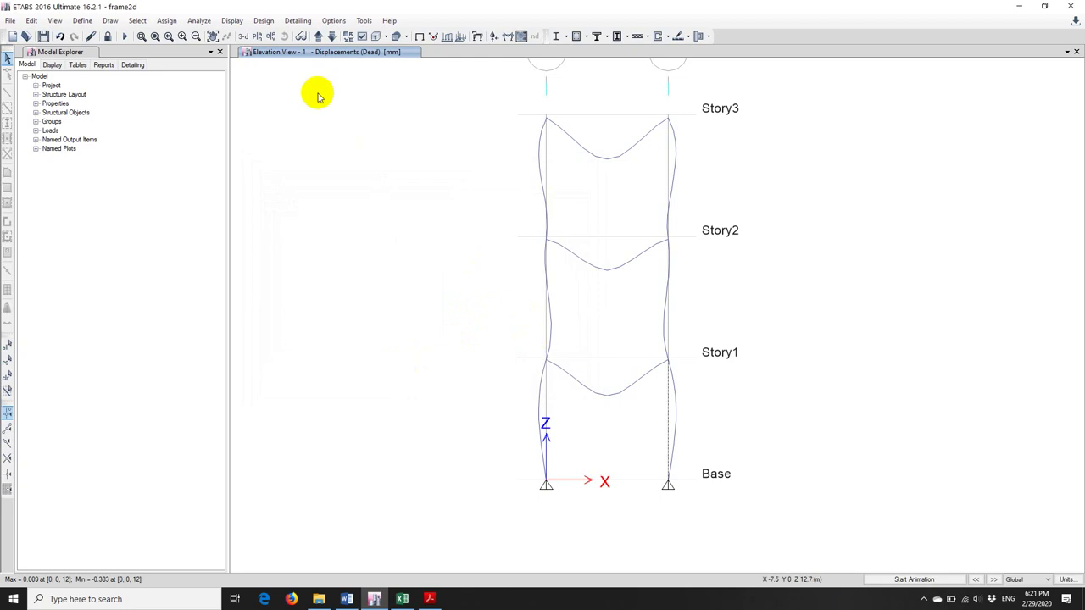
Open the concrete frame design overwrites for the selected C400x400 column and examine its unbraced length ratios and effective length factors.
click(263, 21)
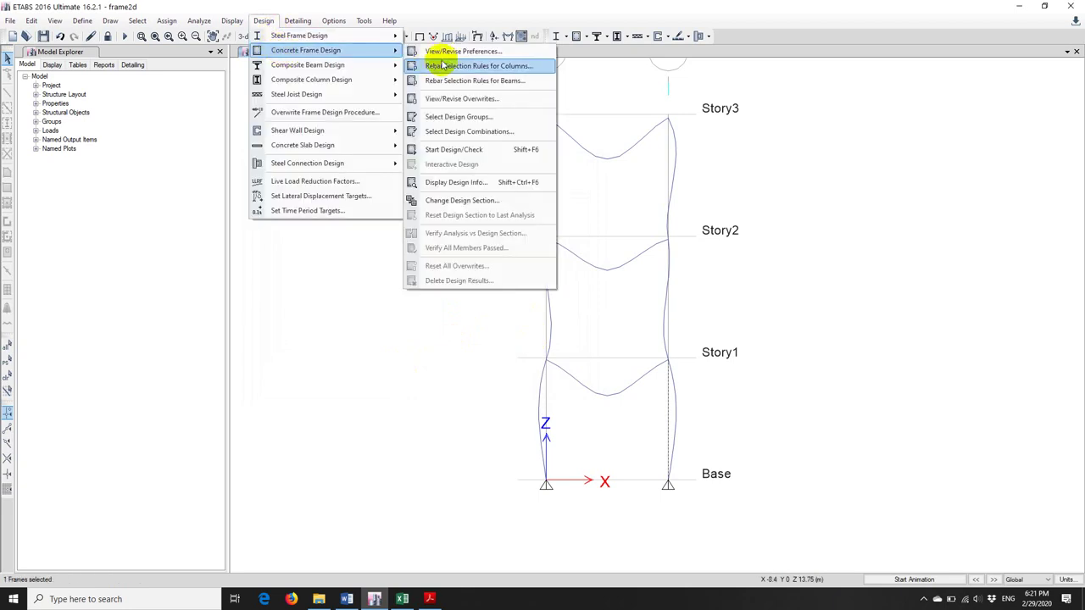
click(471, 101)
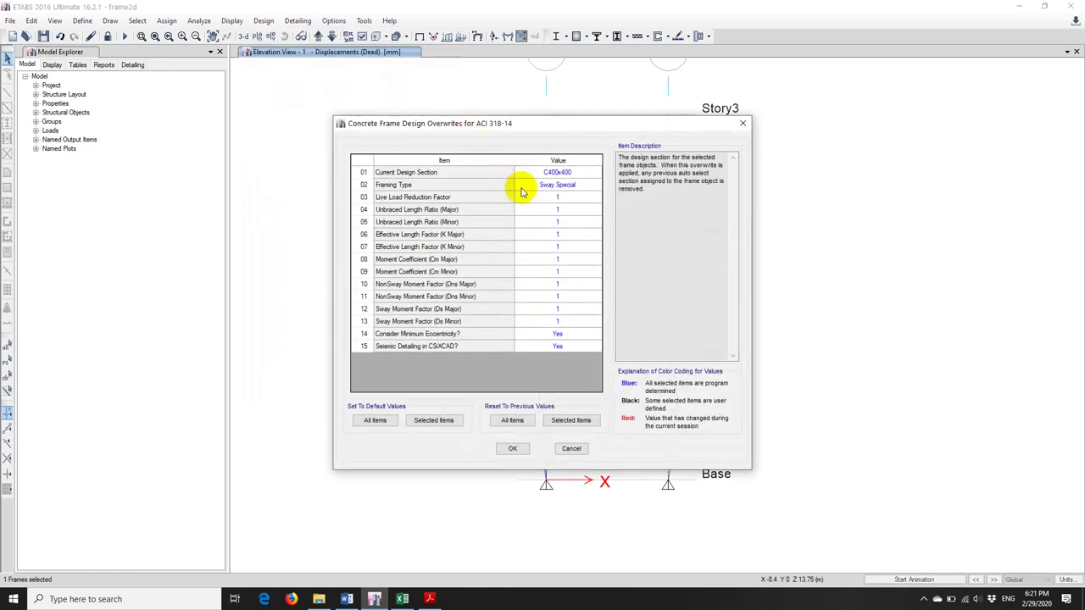
drag(421, 210, 424, 245)
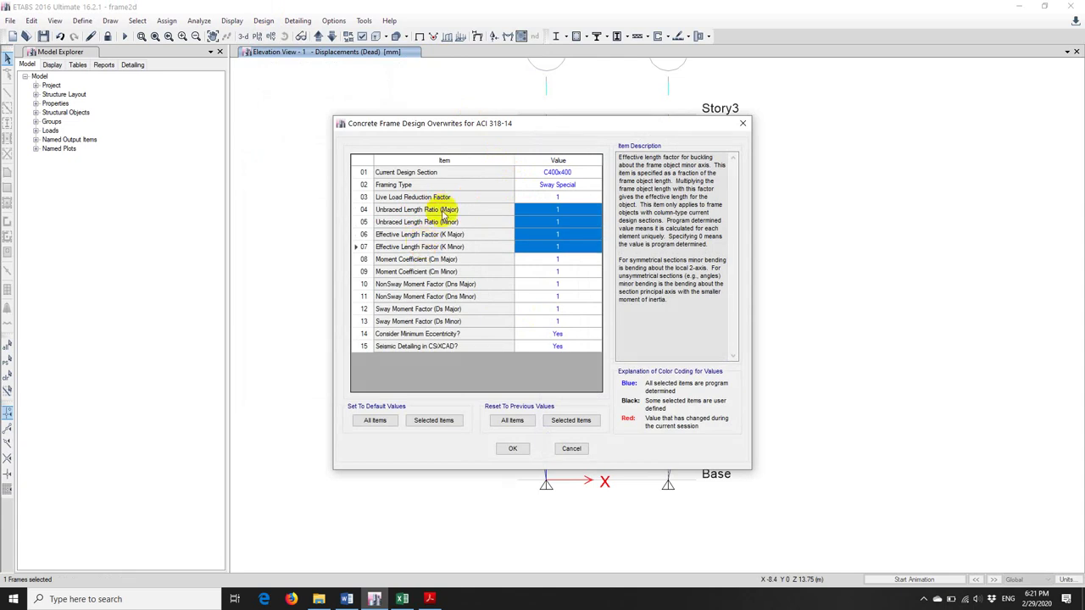
click(564, 234)
click(560, 248)
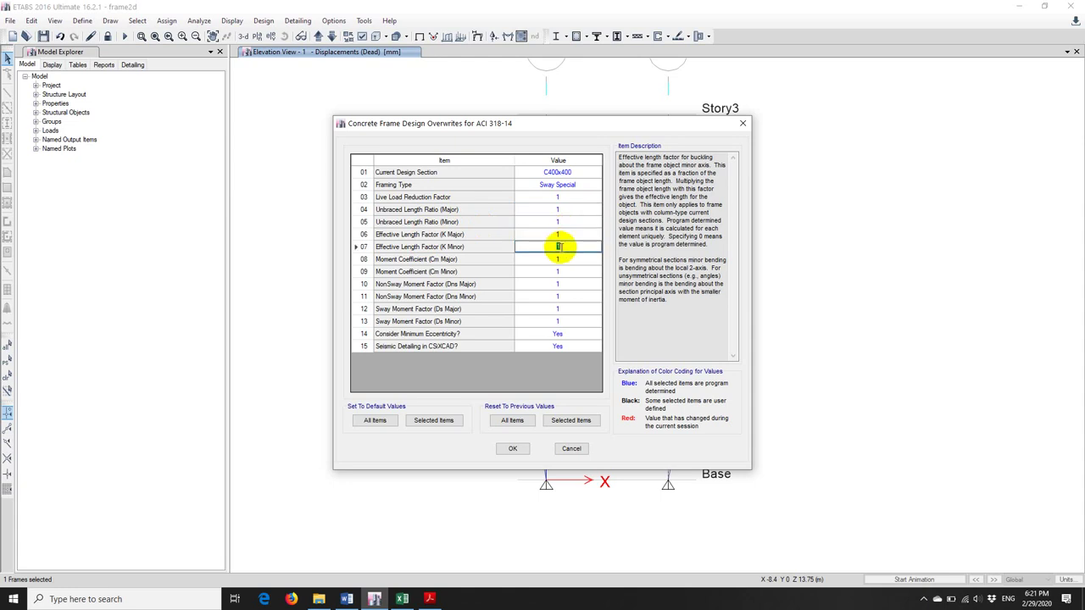
click(435, 210)
drag(435, 209, 435, 223)
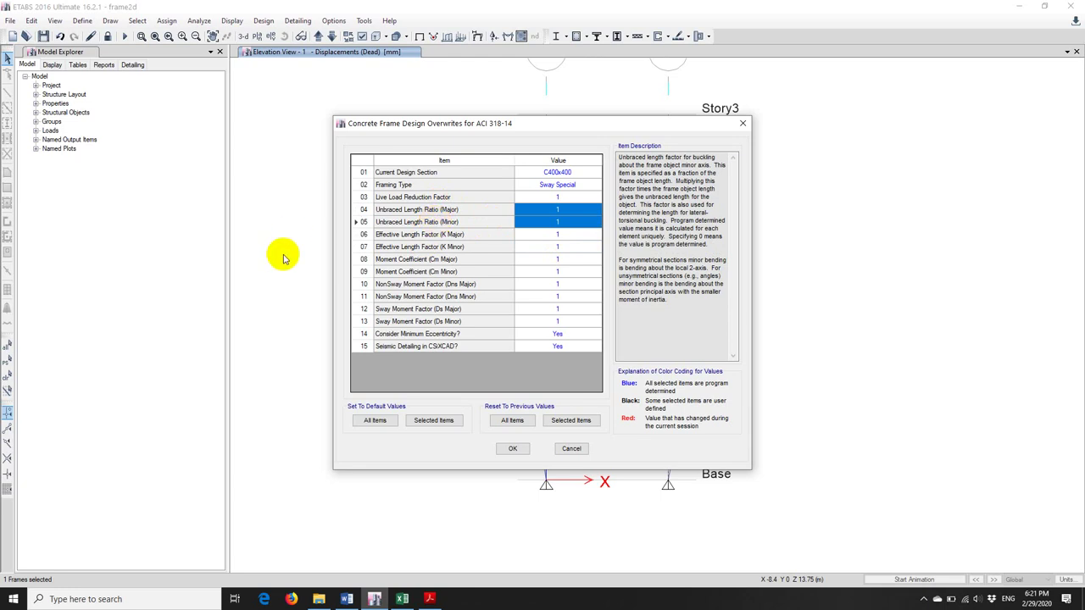
Switch to Excel, enter 4 in F14 and 0.4 in F15, and subtract them in F16 with =F14-F15.
click(402, 599)
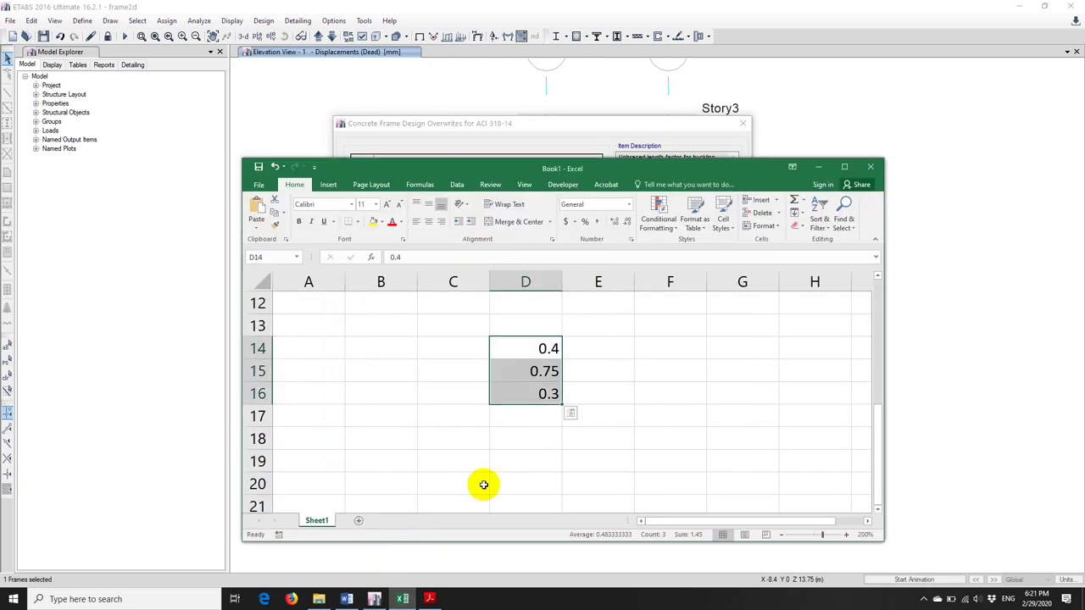
click(657, 347)
text(4)
key(Return)
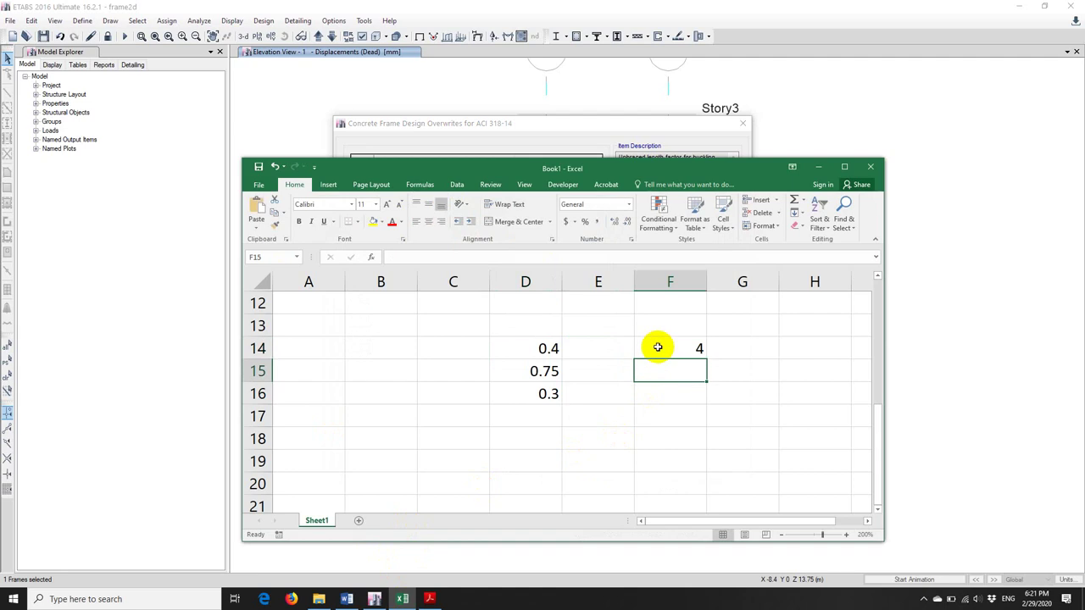
text(0.4)
key(Return)
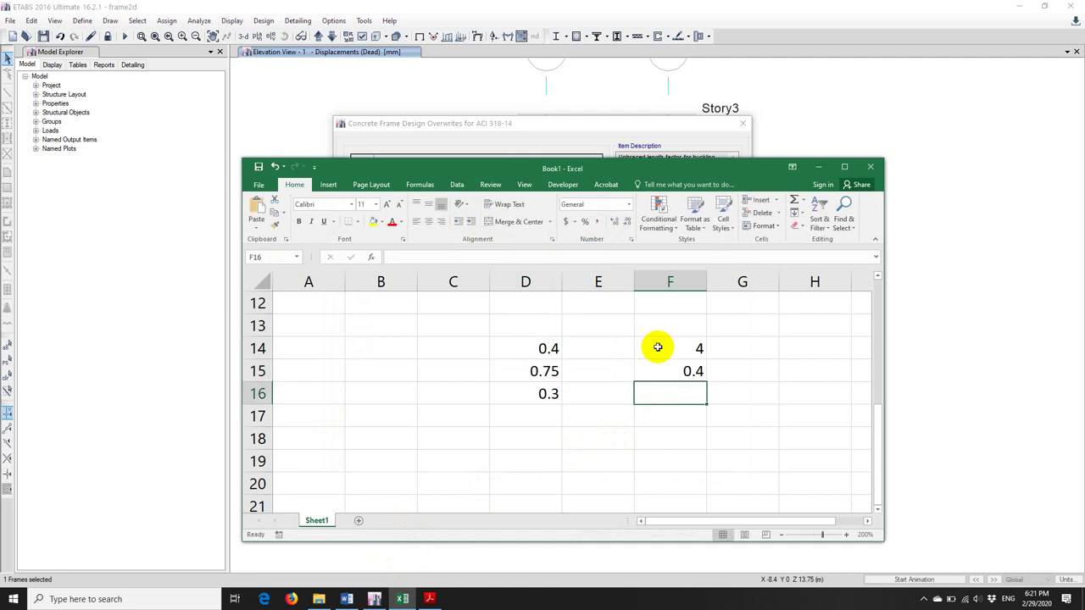
text(=)
click(659, 348)
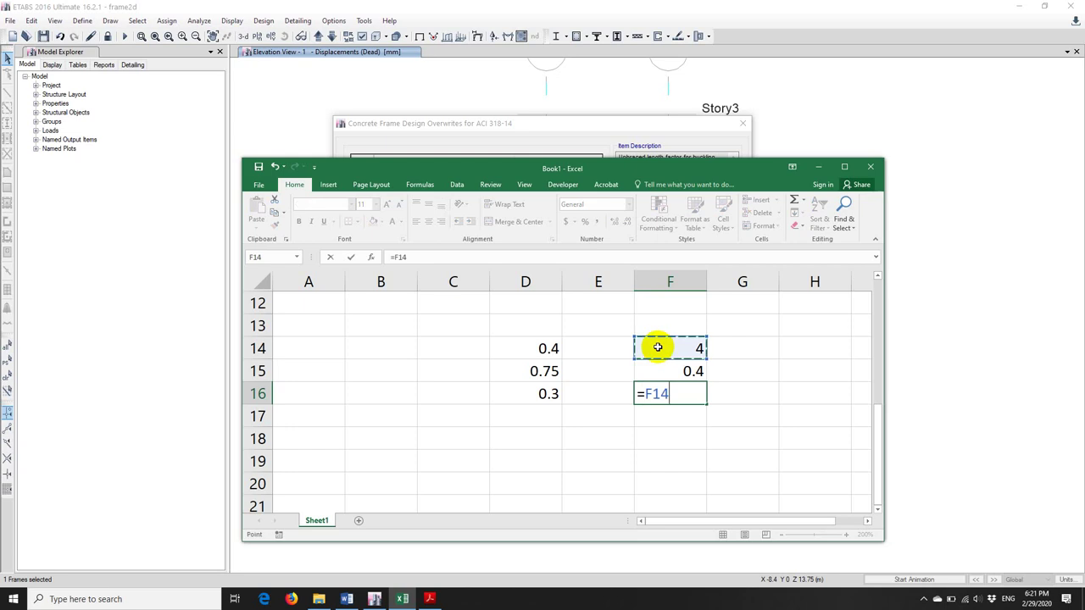
text(-)
click(666, 370)
key(Return)
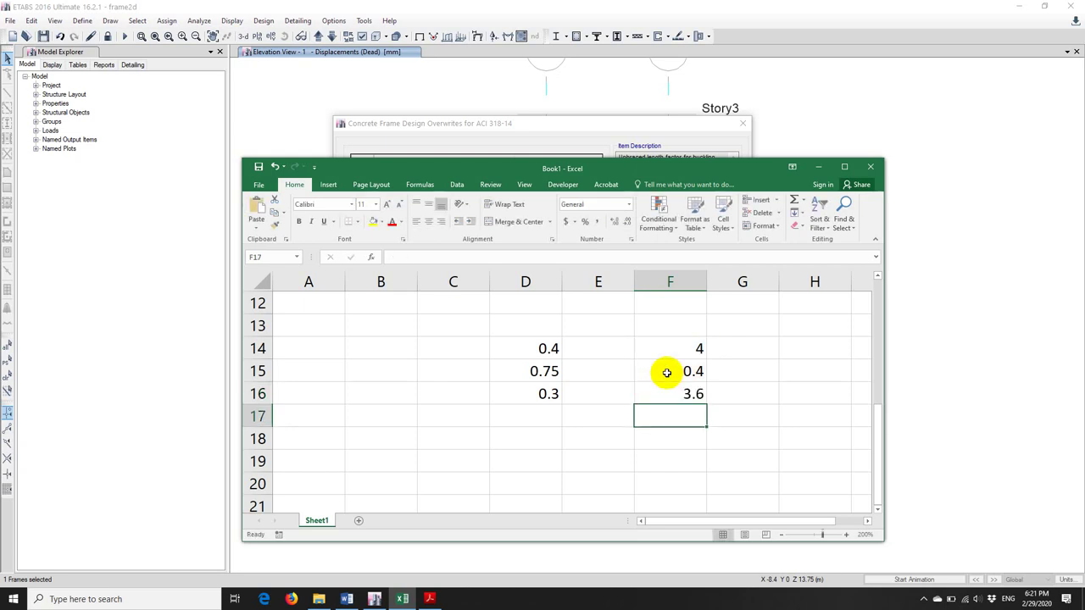
Calculate the unbraced length ratio in G16 with =F16/F14.
click(730, 394)
text(=)
click(676, 391)
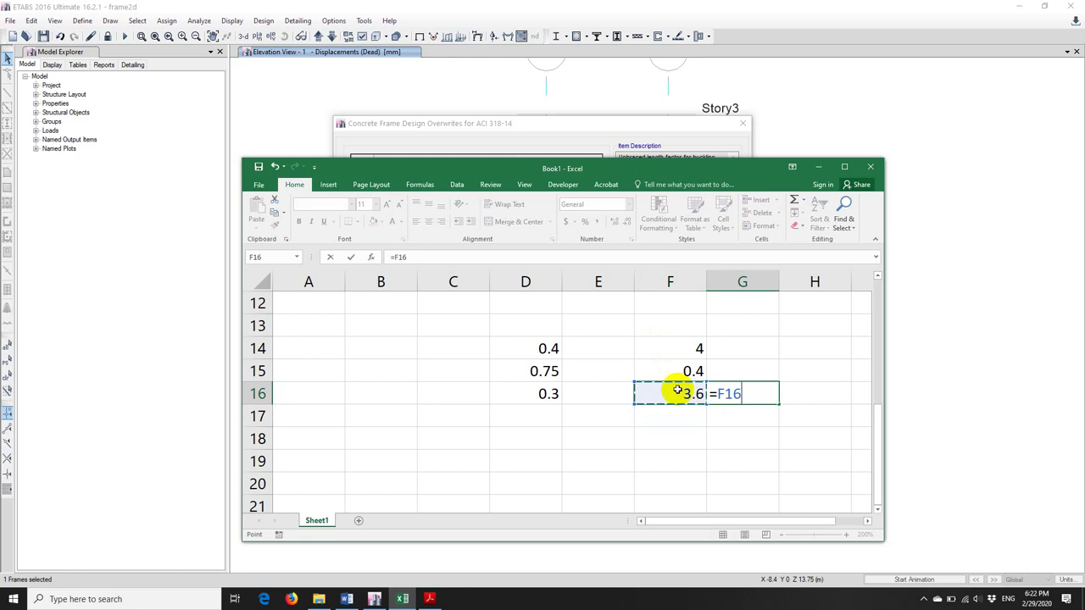
text(/)
click(662, 348)
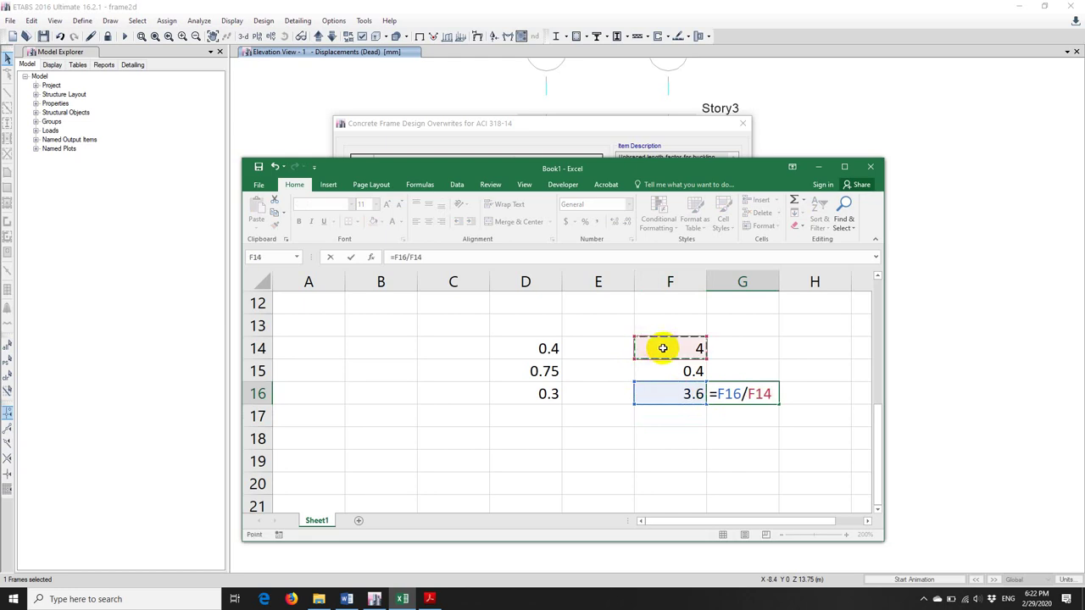
key(Return)
key(Return)
click(738, 393)
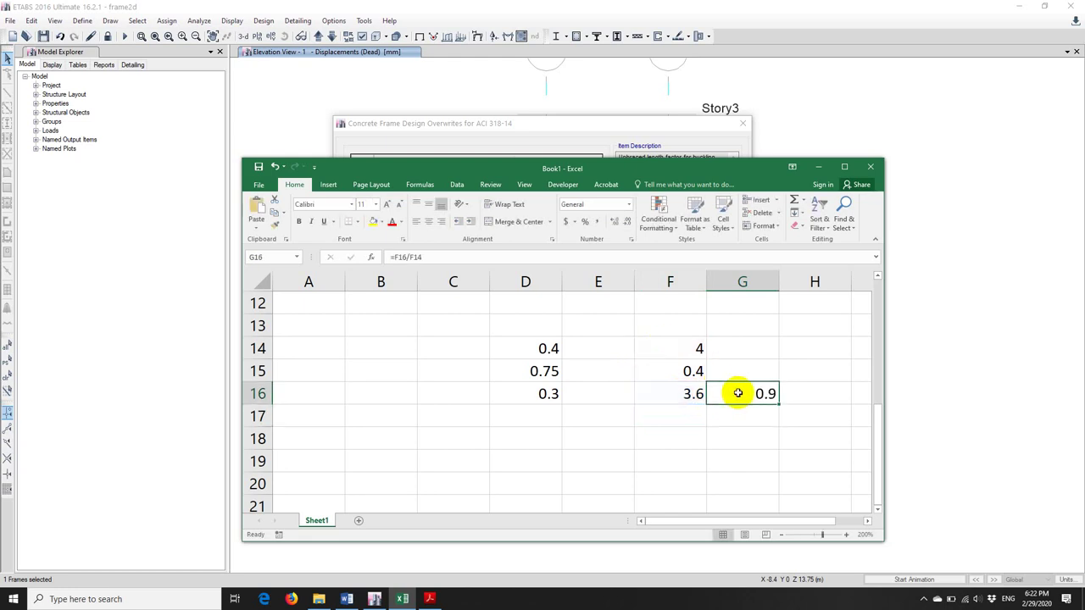
Switch back to the ETABS design overwrites and set the column's major and minor unbraced length ratios to 0.9.
click(537, 124)
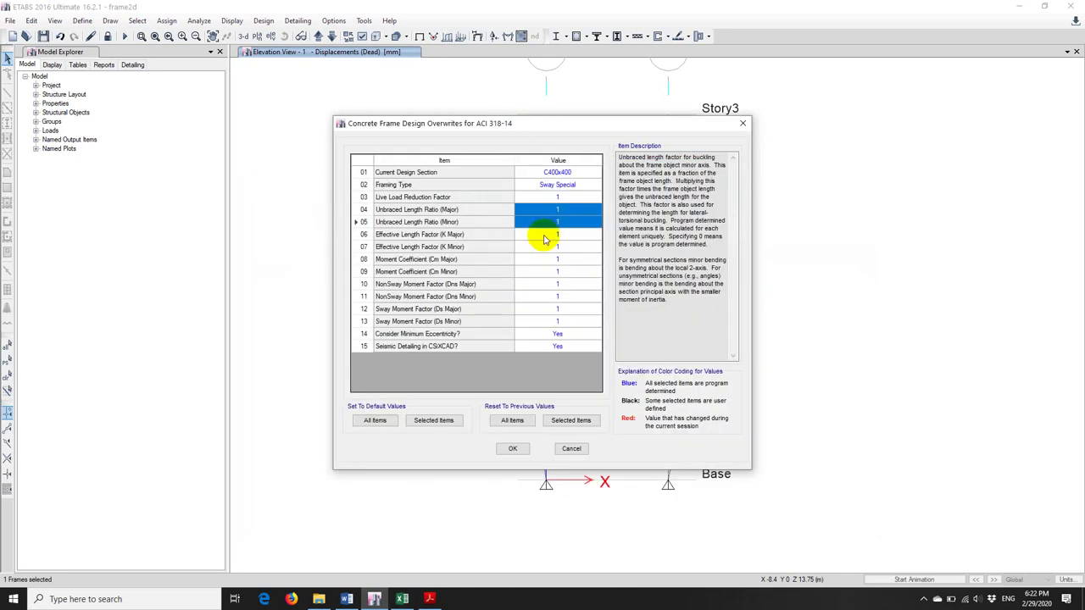
click(572, 209)
text(0.5)
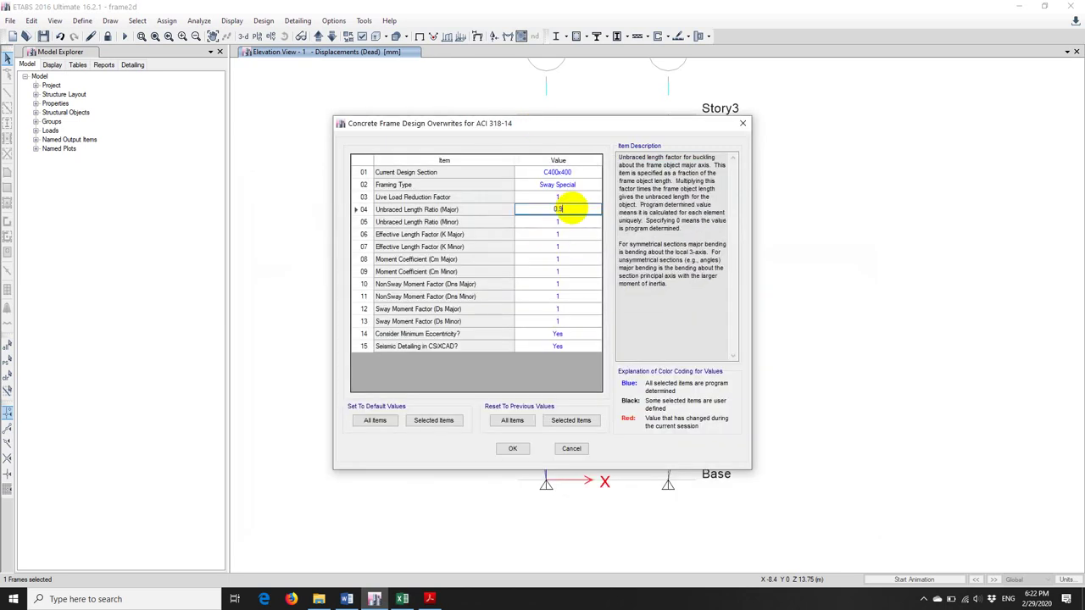
key(Return)
text(0.9)
key(Return)
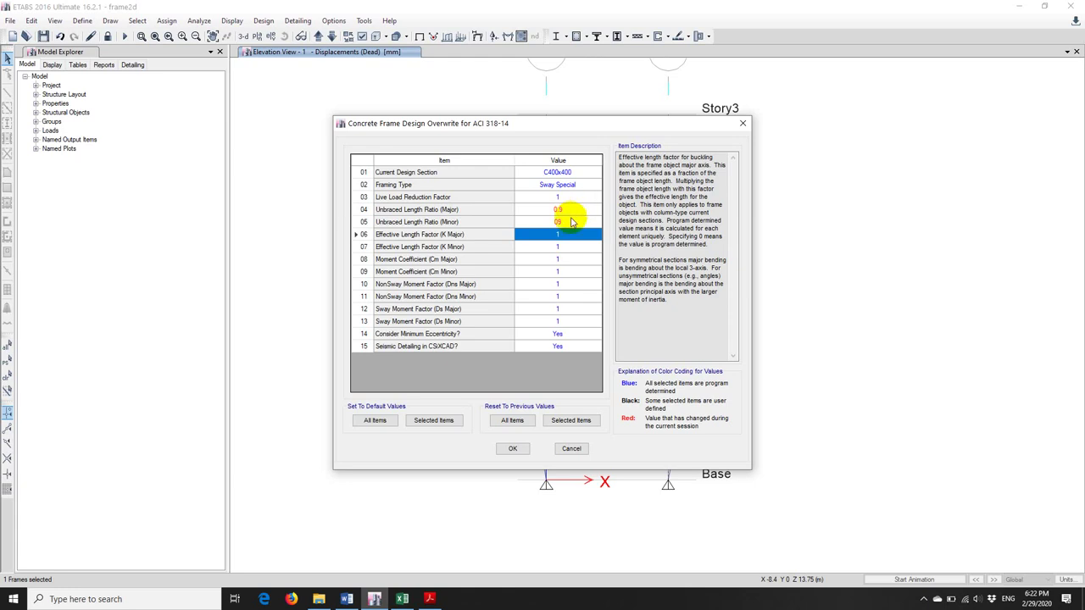
click(568, 221)
key(Return)
click(570, 258)
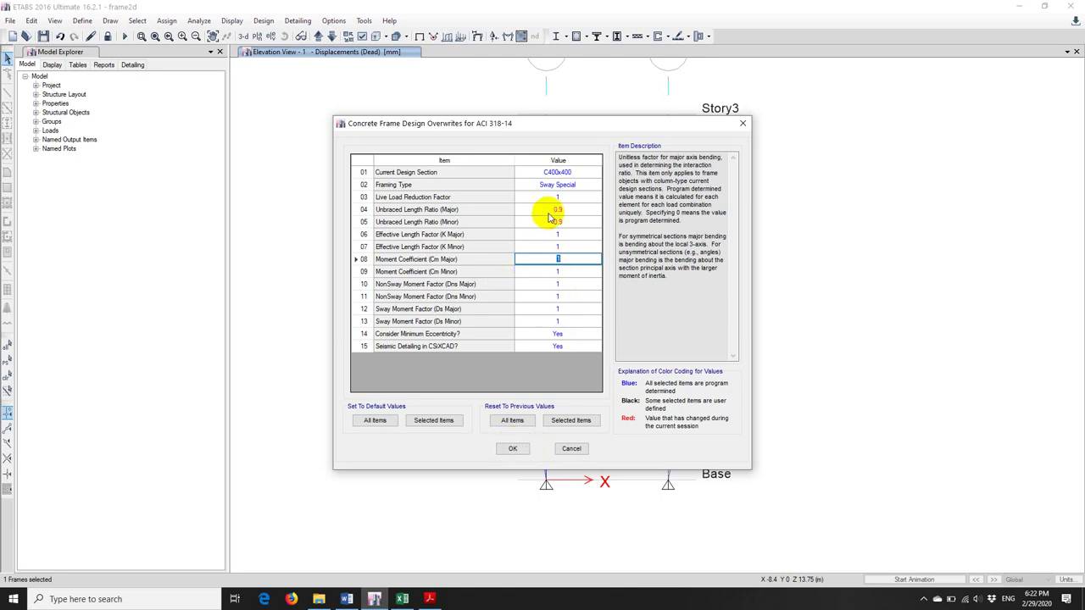
Set the column's framing type to NonSway and accept the design overwrites.
click(570, 185)
click(583, 185)
click(534, 219)
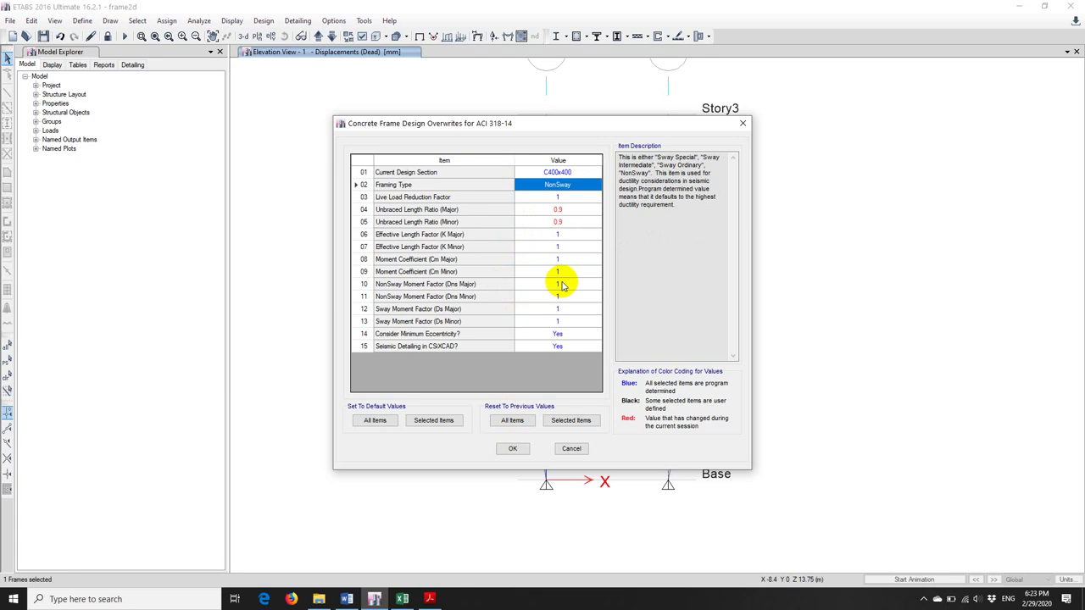
click(513, 448)
Run the concrete frame design check.
click(263, 20)
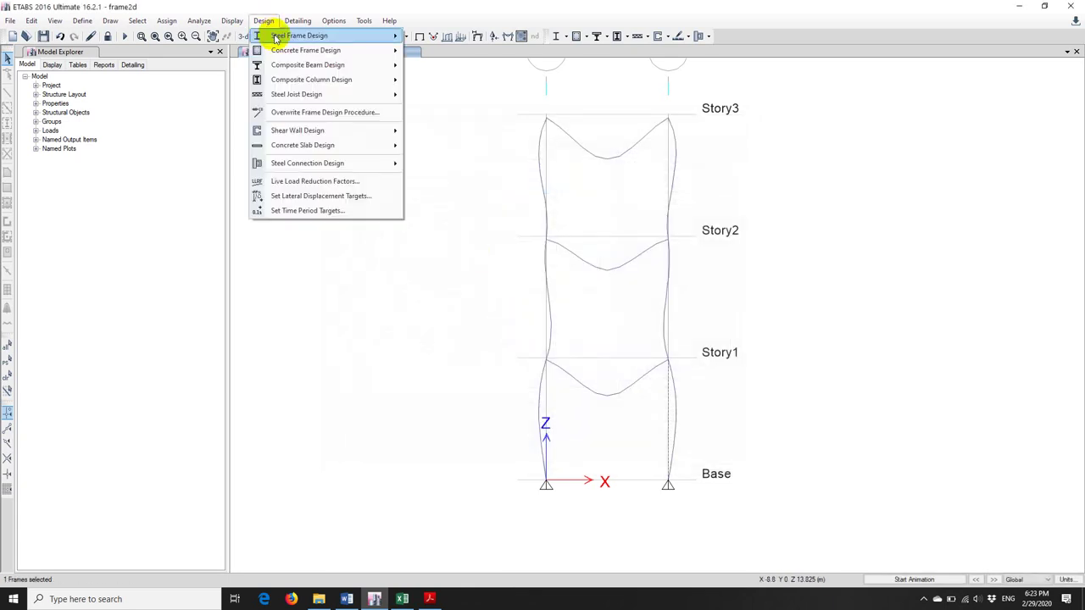
mouse_move(292, 50)
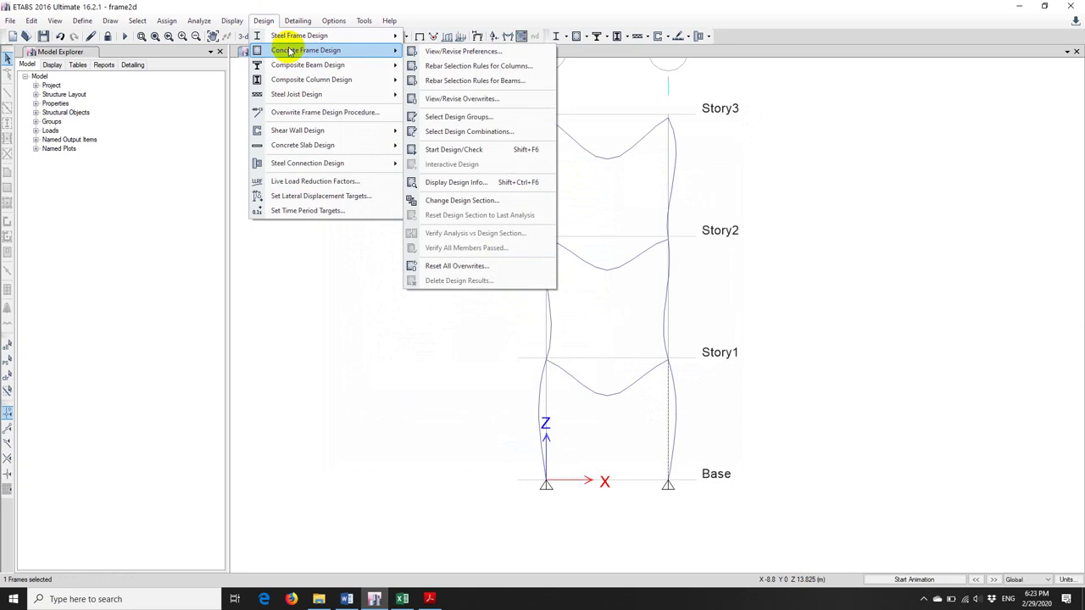
click(462, 154)
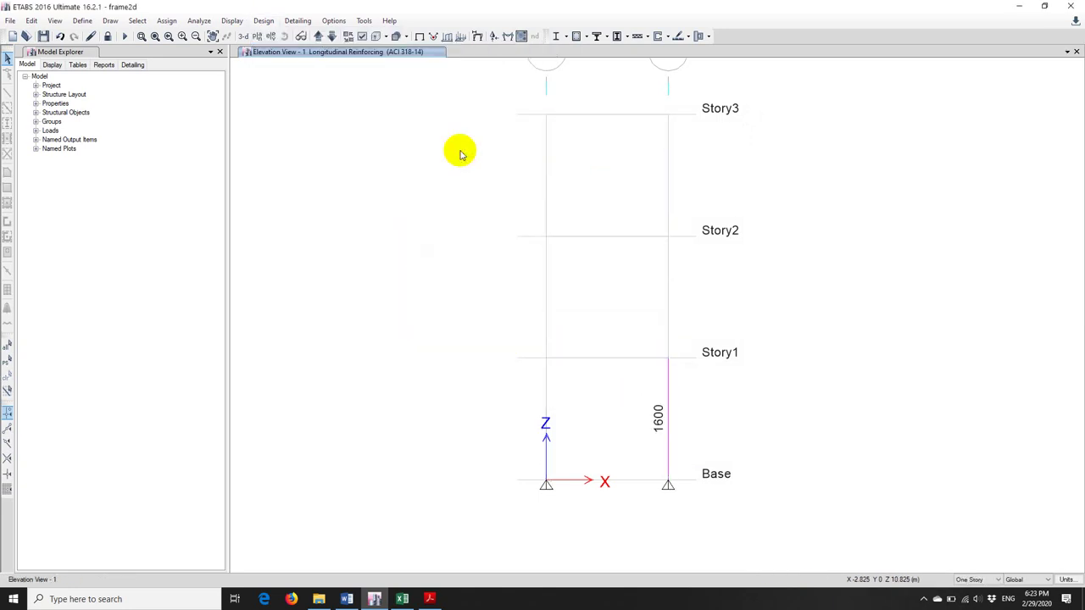
Examine the flexural design details of the designed Story1 column for ULS-1 and close the design information.
right_click(668, 404)
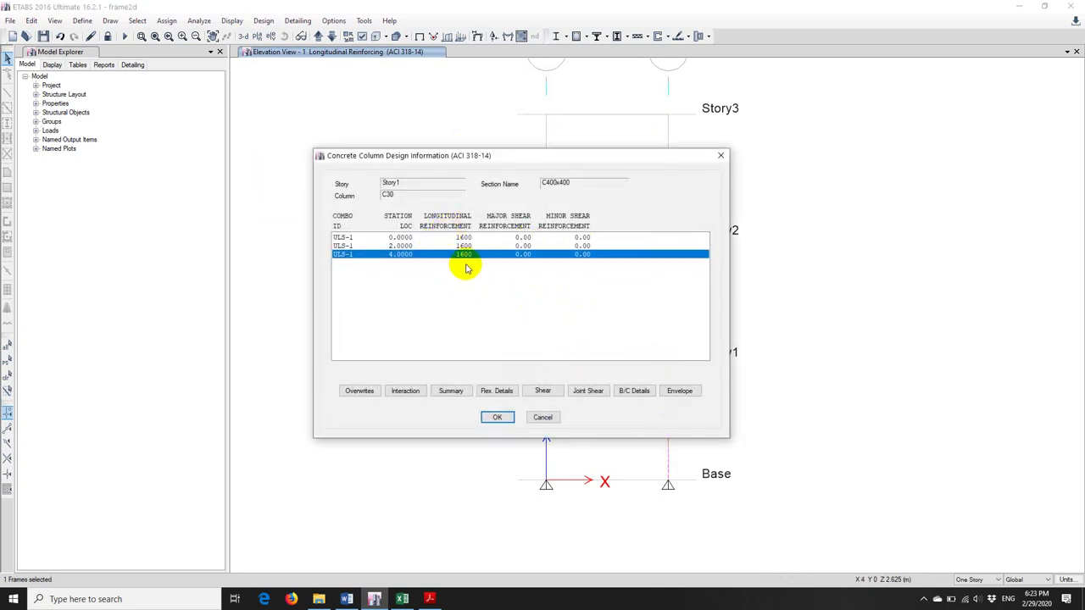
click(496, 392)
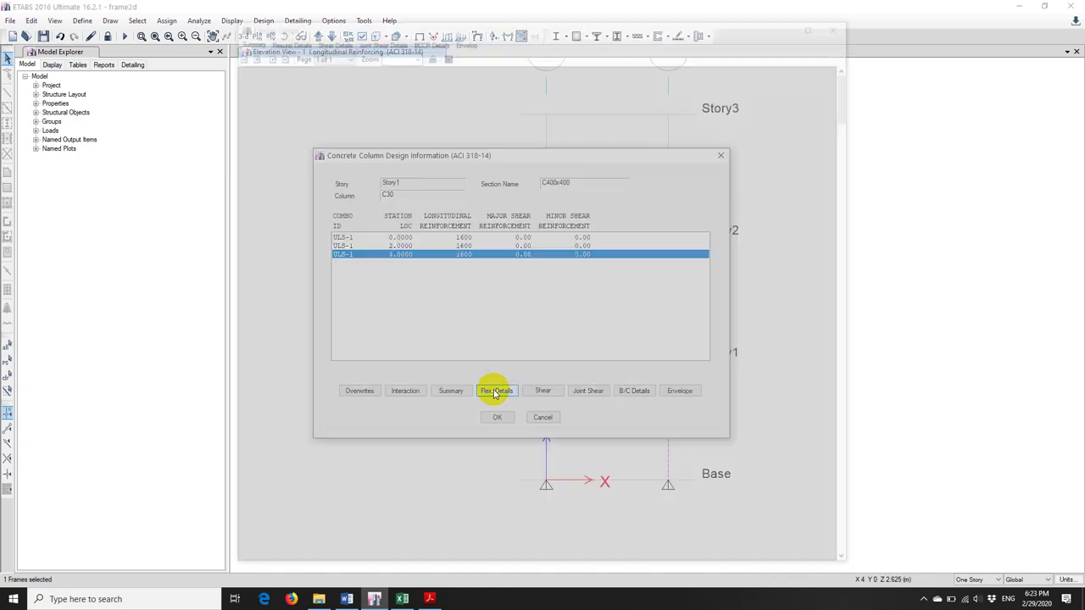
scroll(470, 360, down, 1)
scroll(428, 339, down, 2)
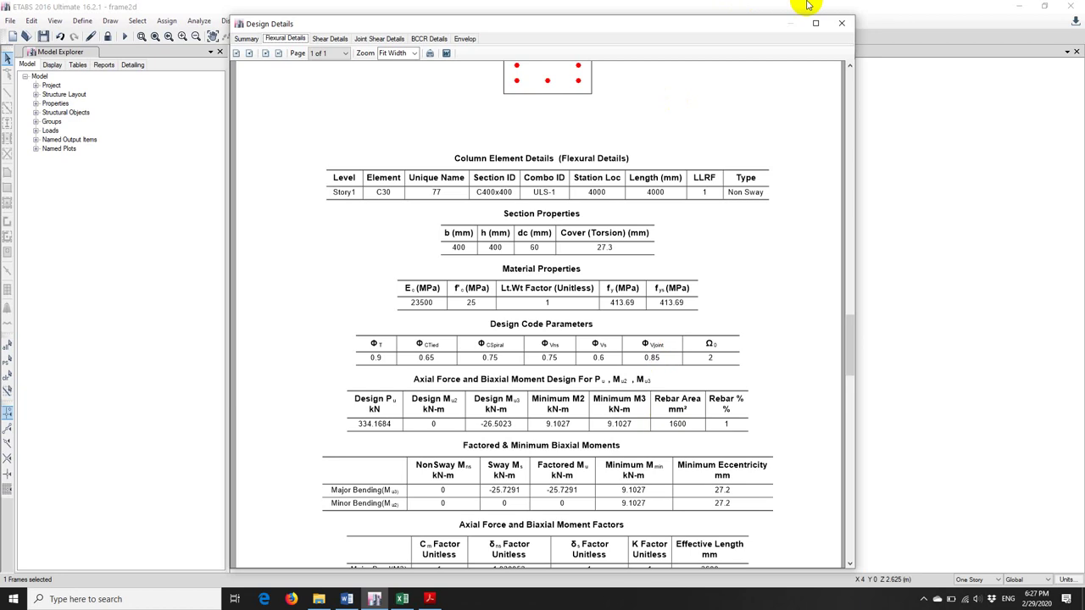
click(842, 22)
click(722, 155)
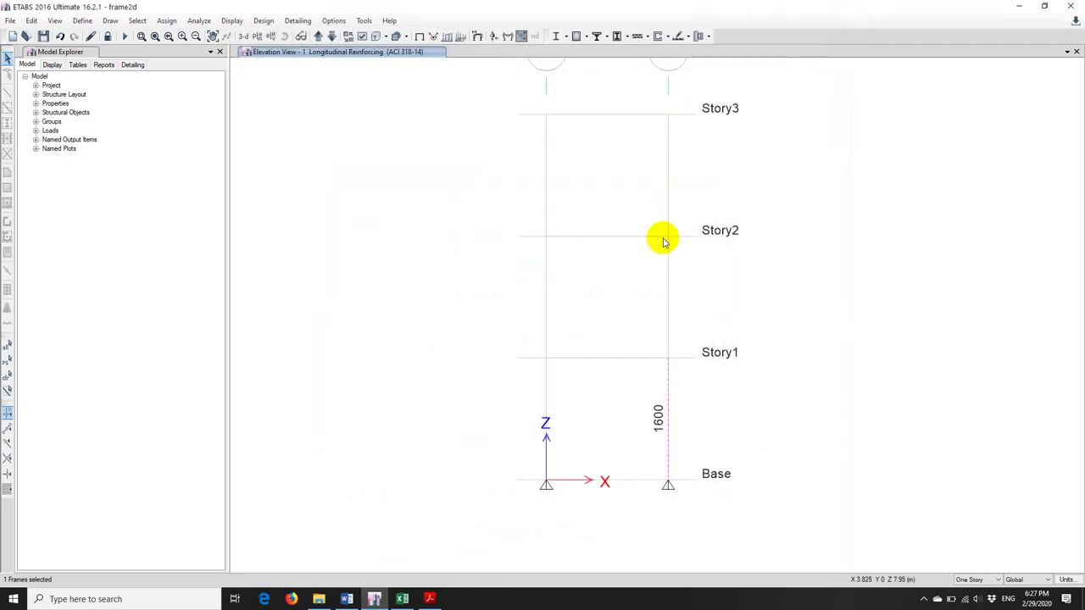
Unlock the model, deleting its analysis results.
scroll(657, 255, down, 3)
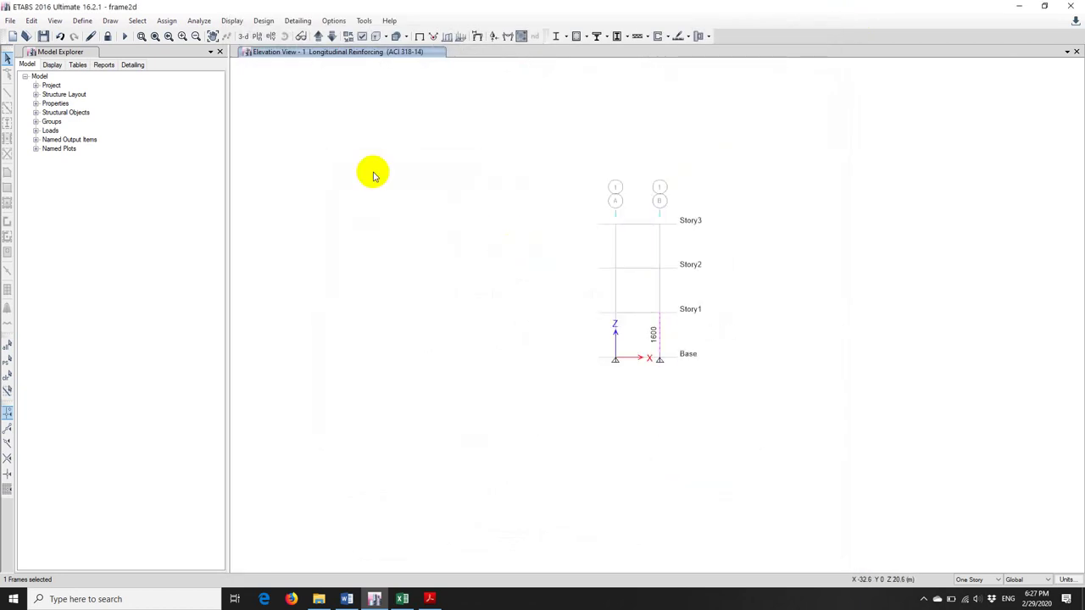
click(108, 35)
click(559, 338)
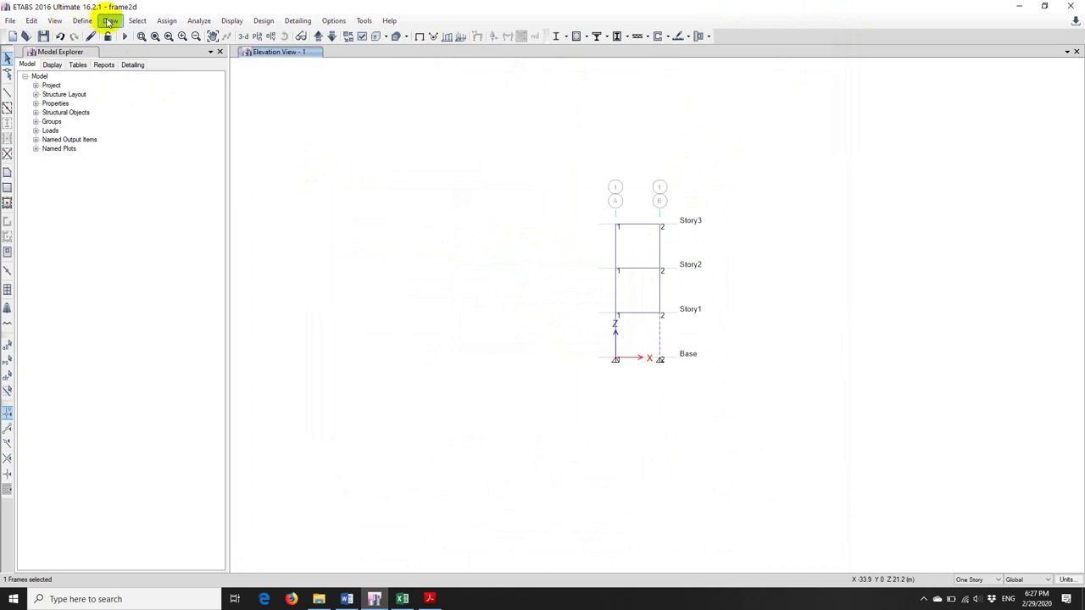
Delete the ULS-1 load combination, keeping only ULS-2 in the list of combinations.
click(110, 21)
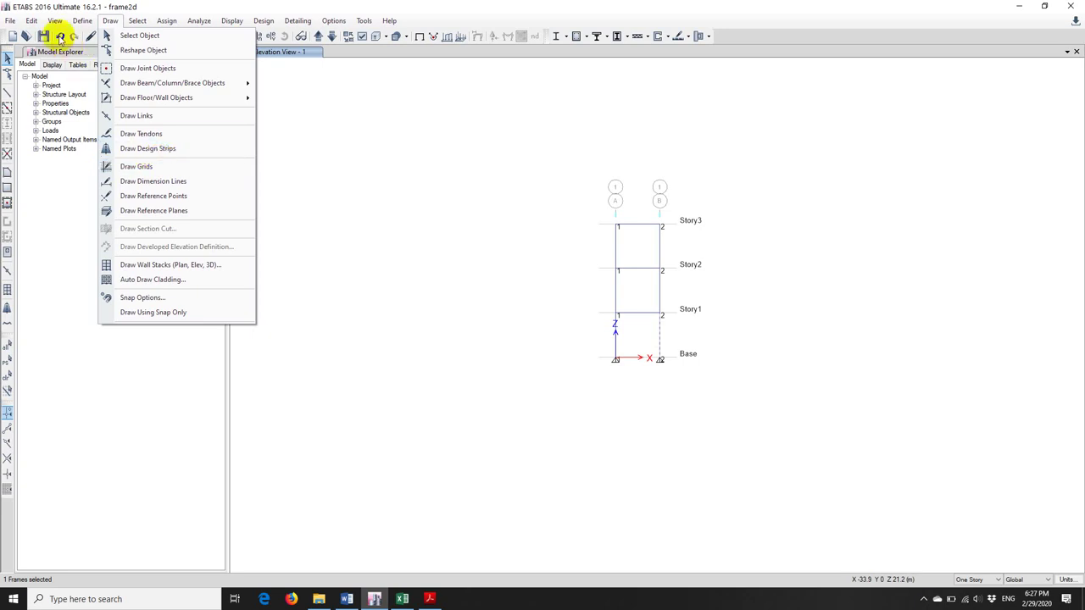
mouse_move(53, 22)
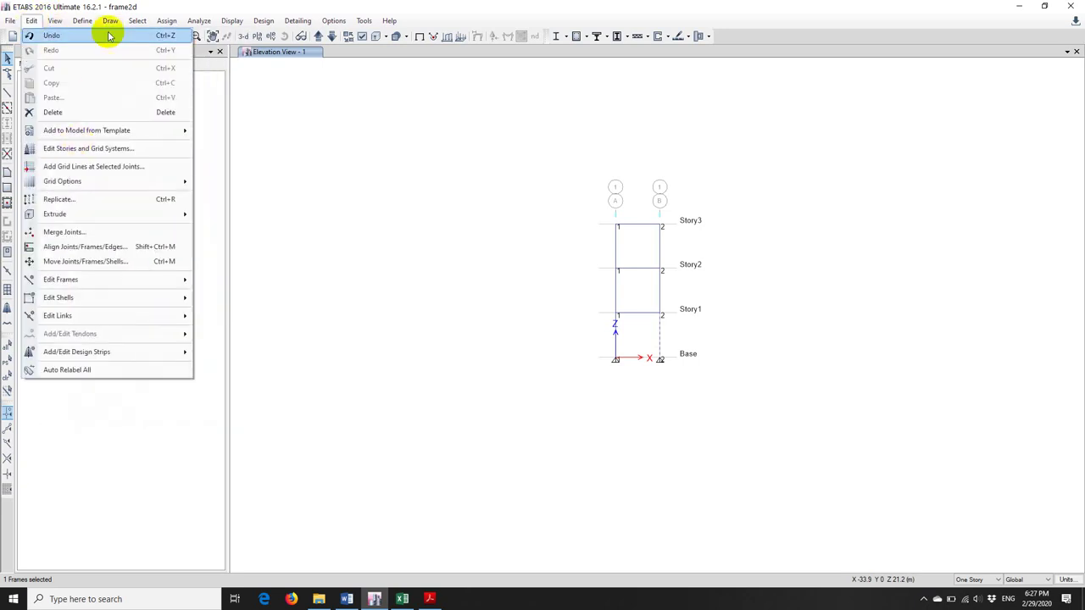
click(127, 300)
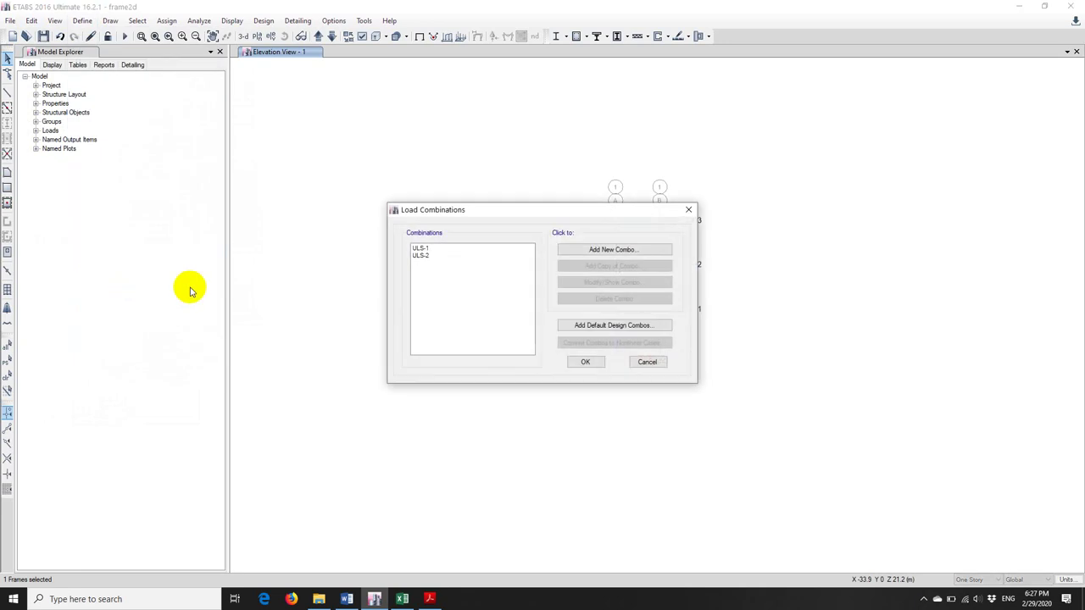
click(566, 301)
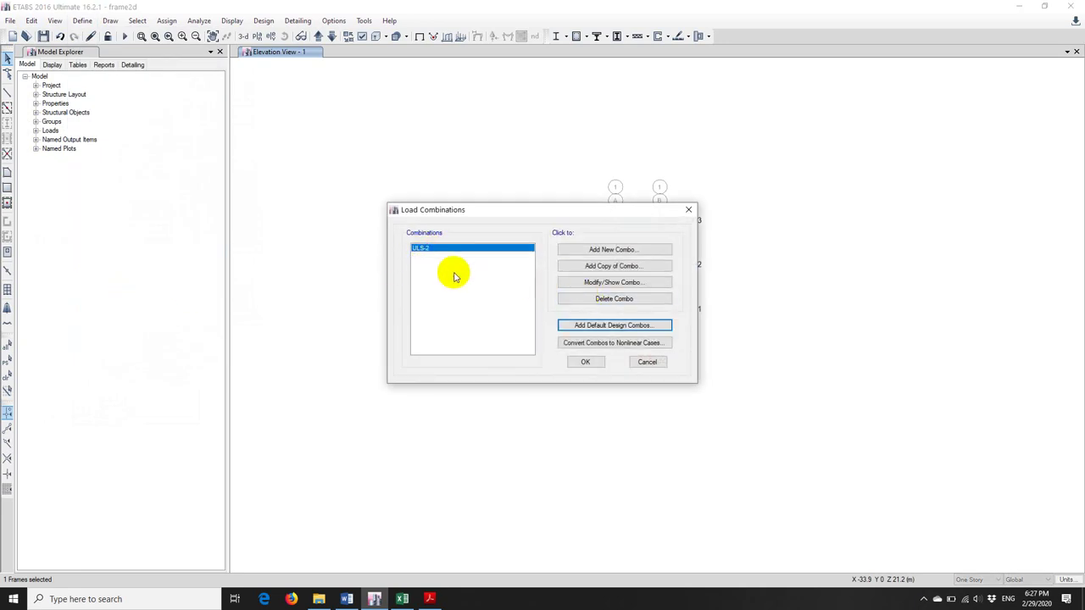
click(583, 363)
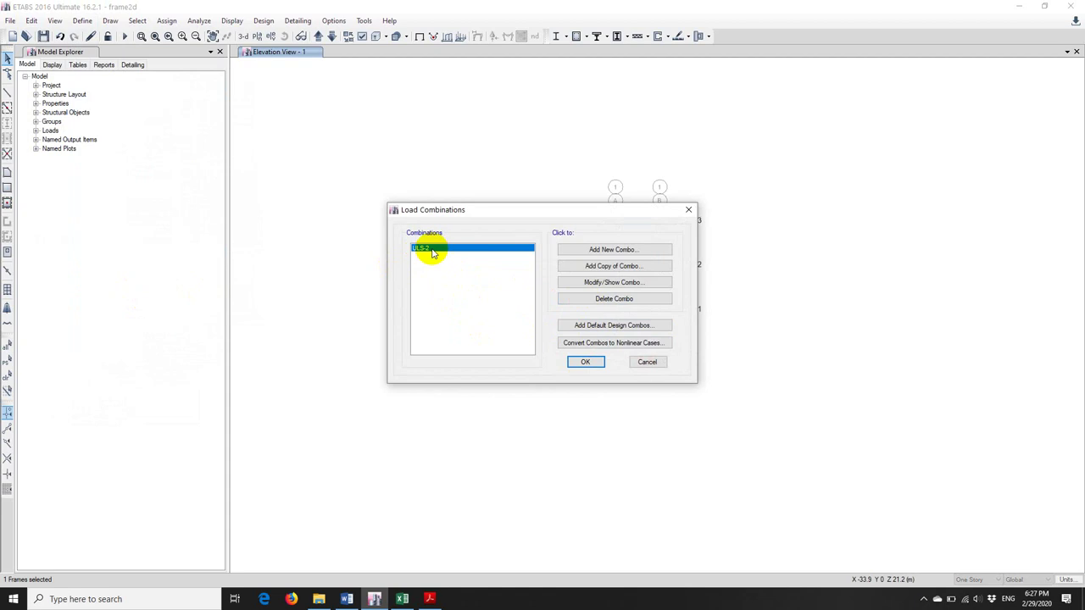
click(587, 363)
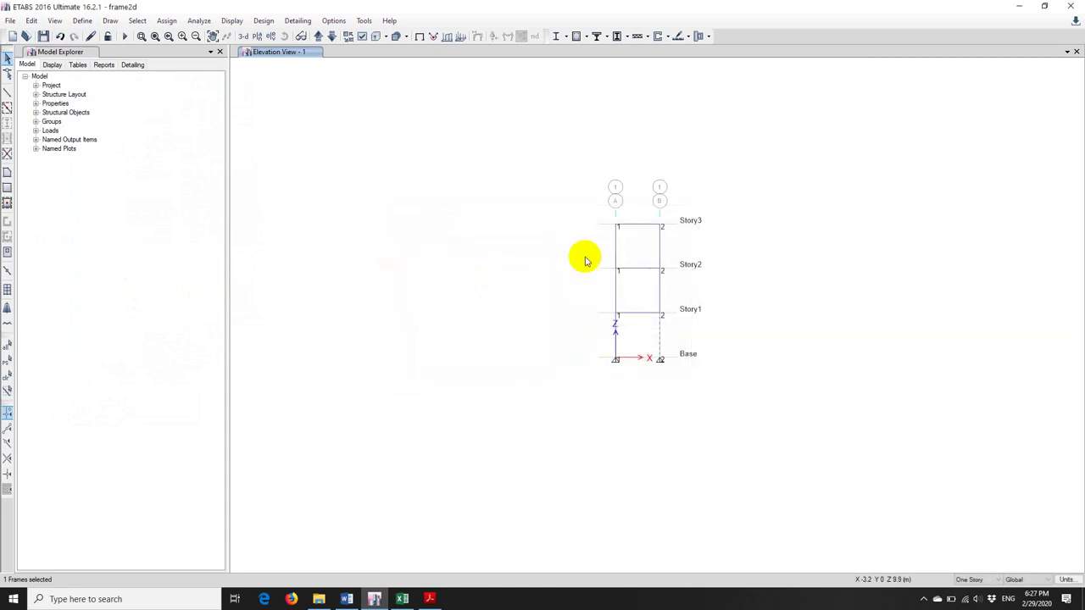
Select all joints and frame members in the elevation view and clear the selection.
drag(576, 192, 686, 383)
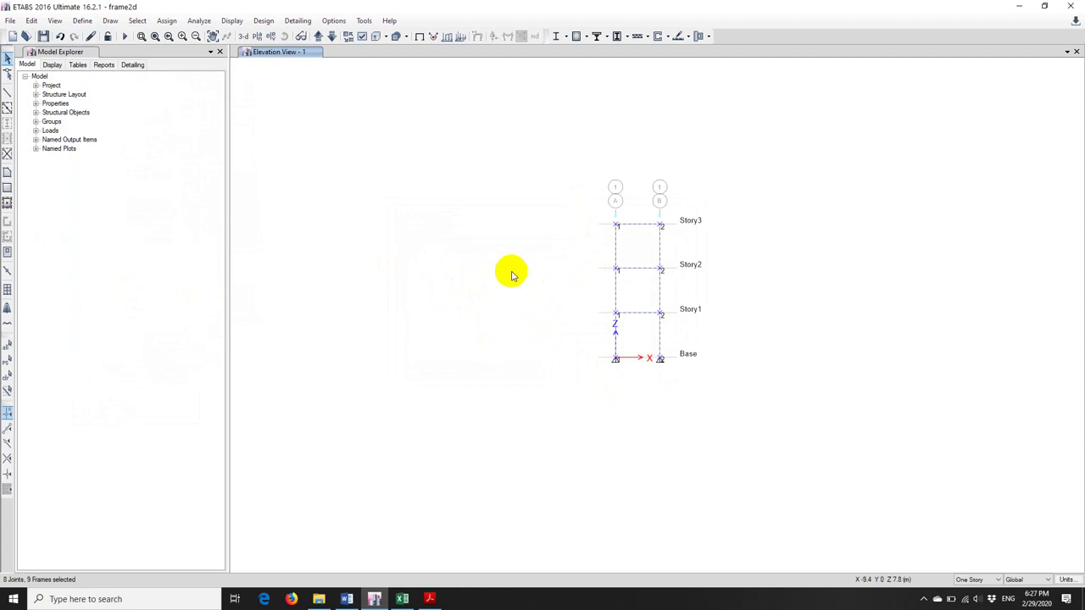
click(511, 276)
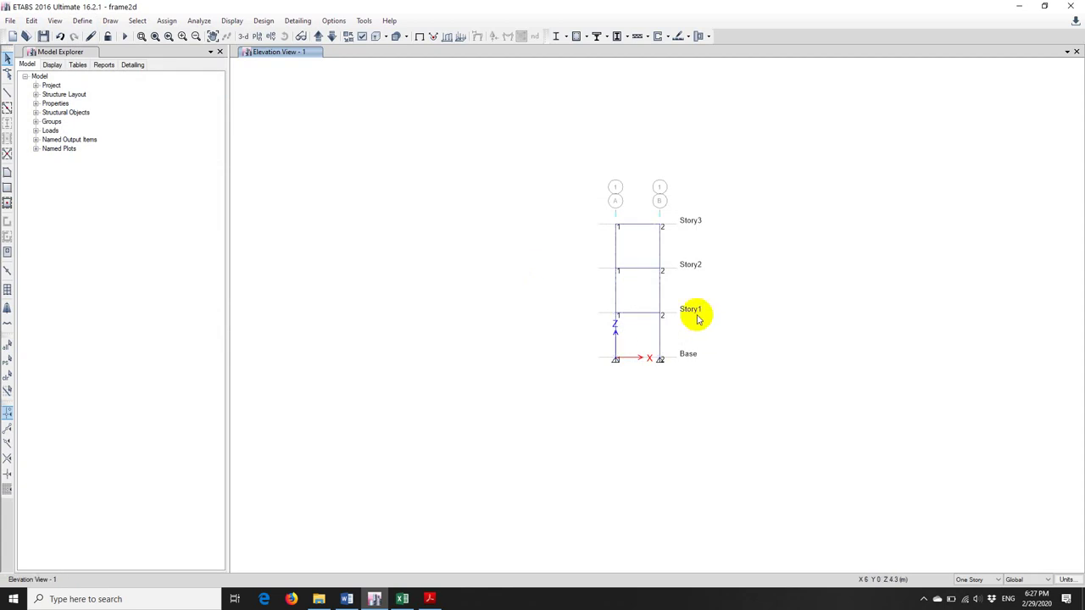
Assign property modifiers of 0.5 to the three beams for moment of inertia about the 2 and 3 axes.
drag(647, 322, 632, 206)
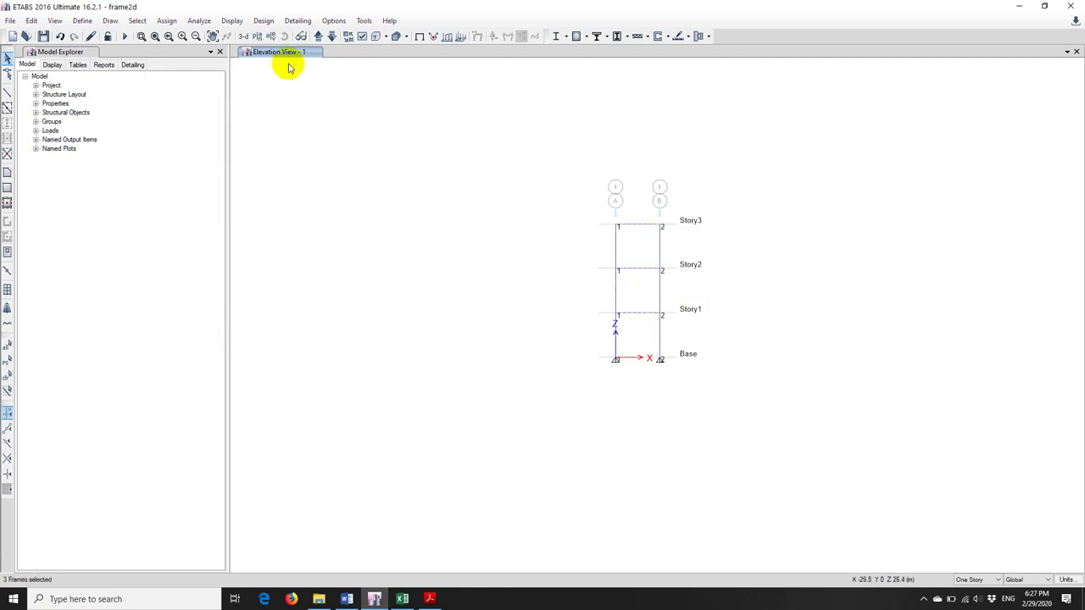
click(158, 24)
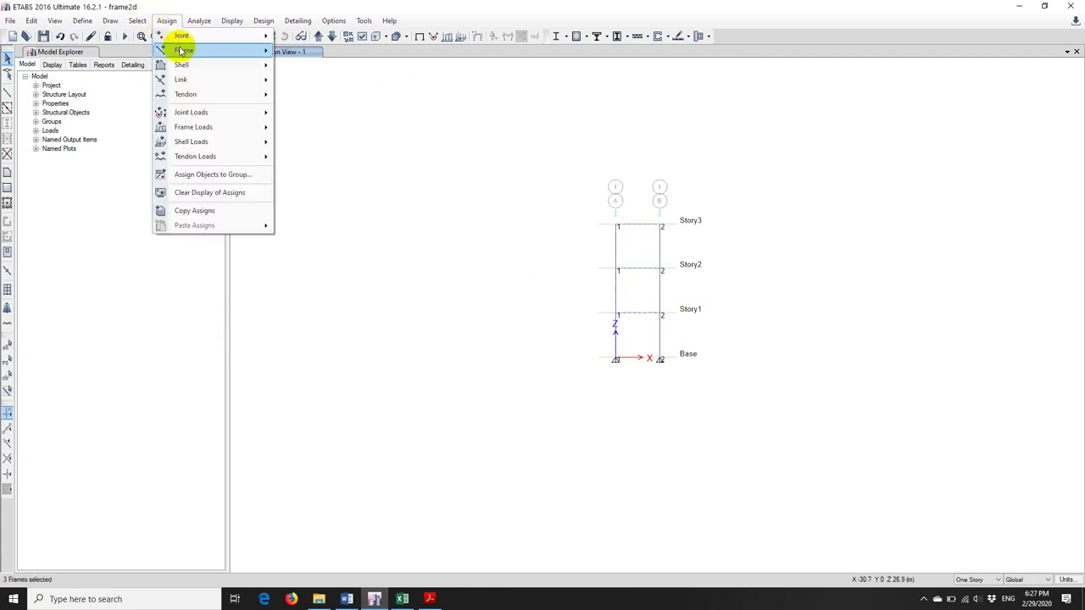
mouse_move(198, 49)
click(339, 65)
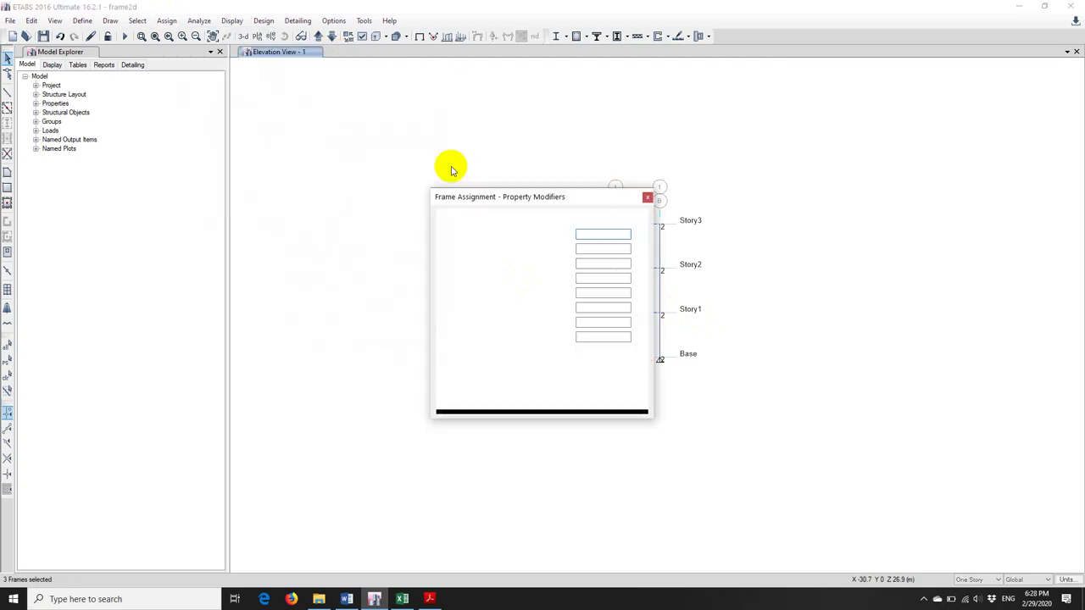
double_click(585, 292)
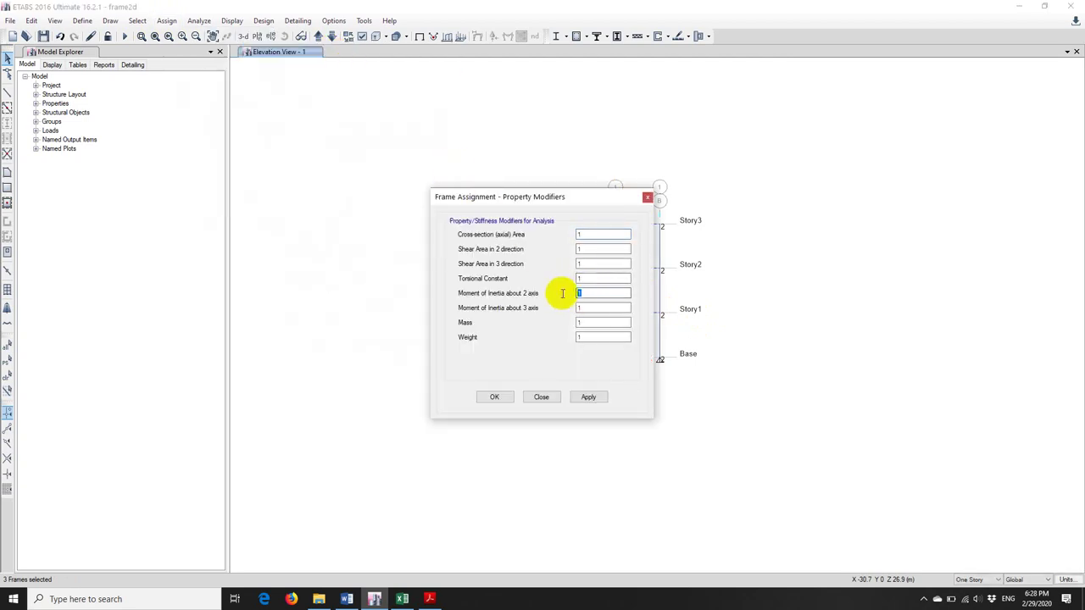
text(0.5)
key(Tab)
text(0.5)
click(591, 397)
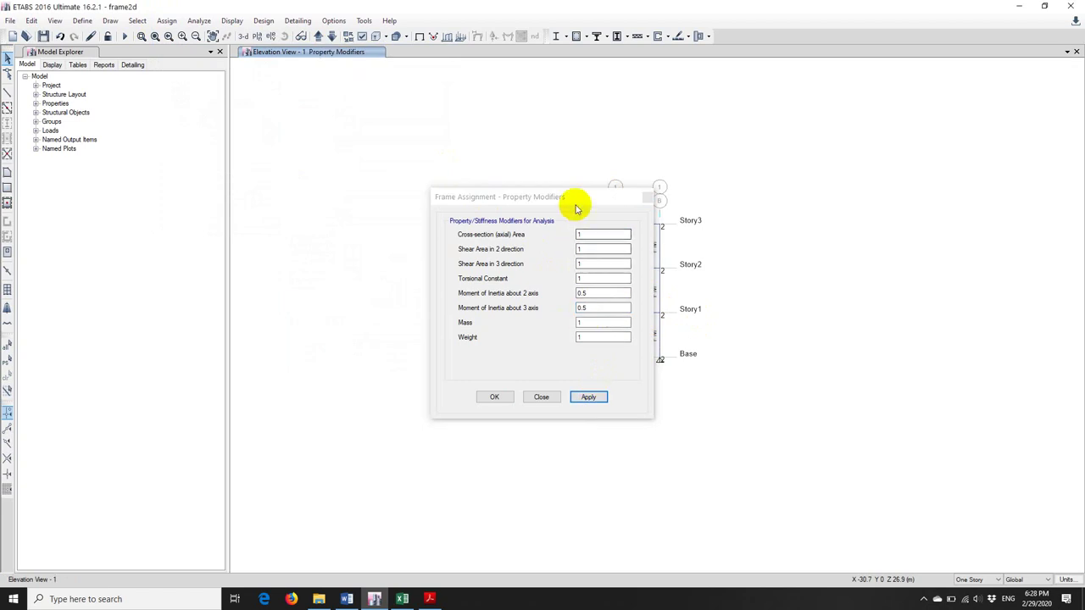
Set the modifiers for moment of inertia about the 2 and 3 axes to 1 on all six columns.
drag(579, 199, 470, 198)
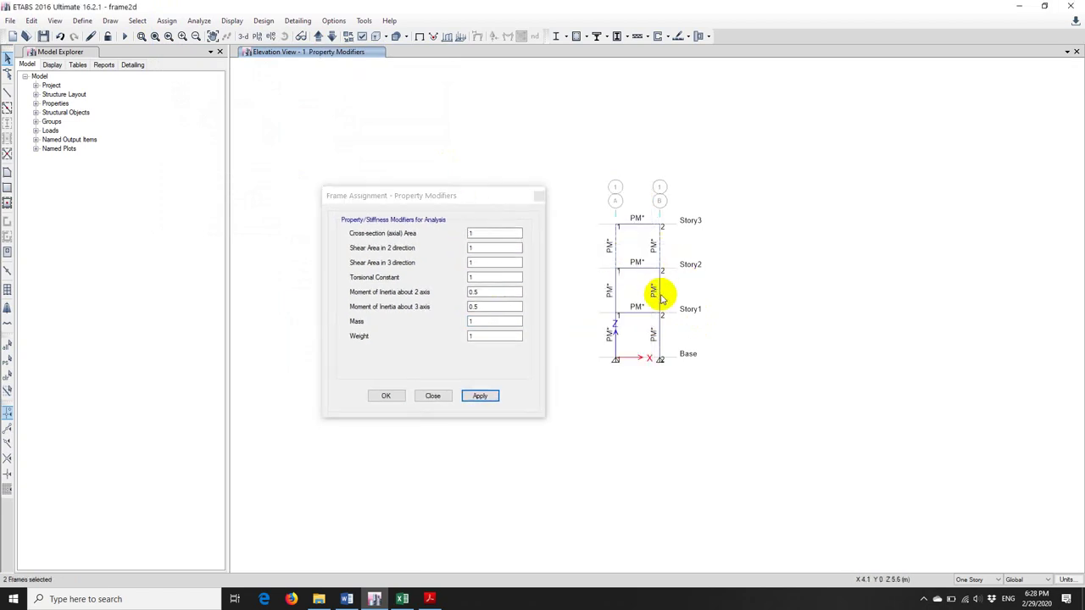
click(618, 335)
double_click(484, 291)
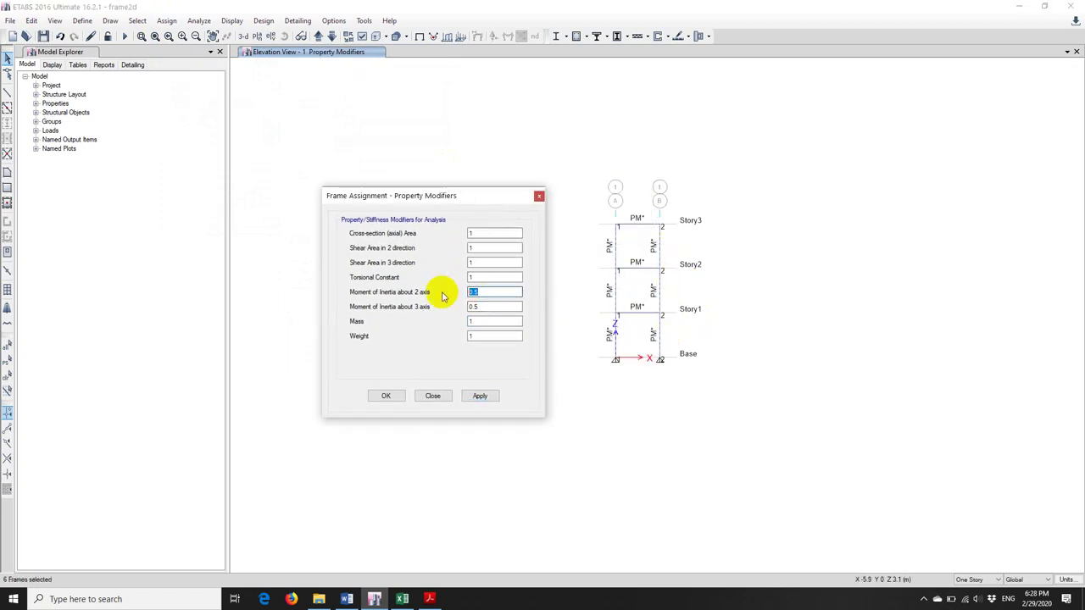
text(1)
double_click(484, 306)
text(1)
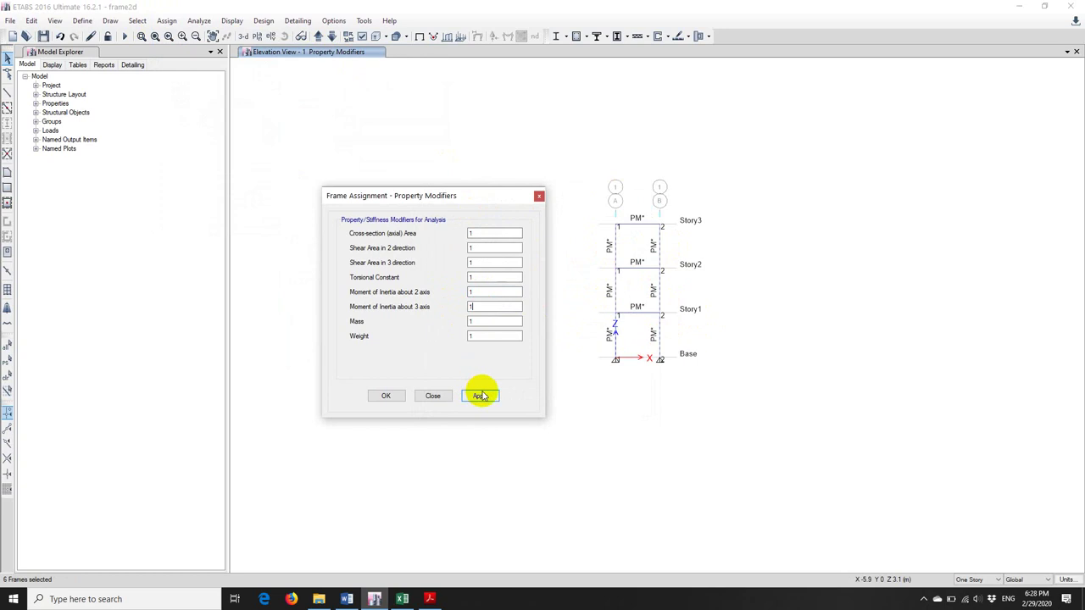
click(479, 396)
click(432, 396)
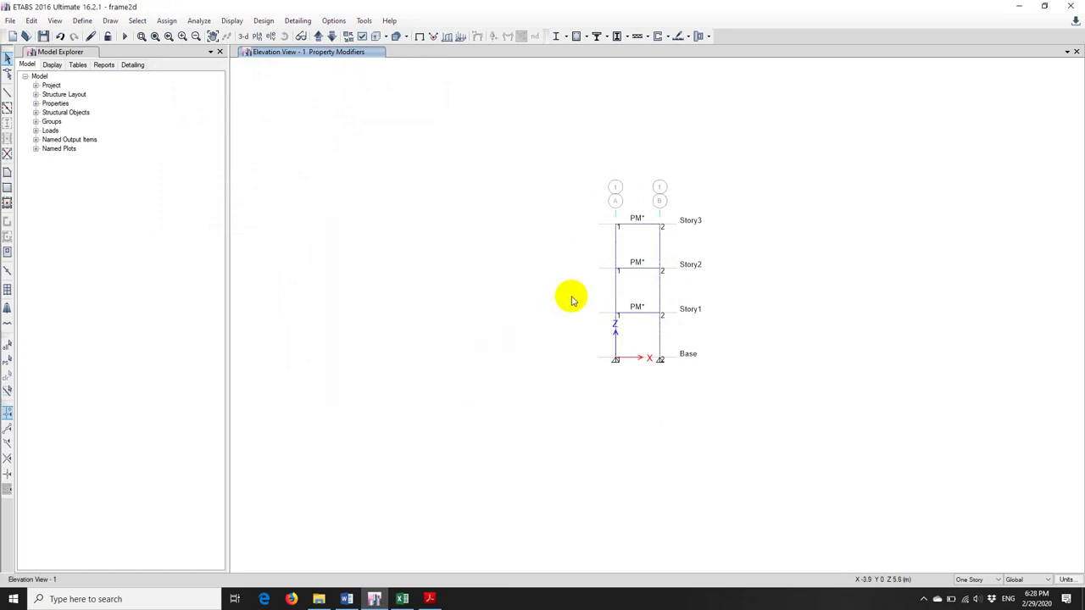
Run the analysis of the frame with the updated property modifiers.
scroll(585, 292, up, 2)
scroll(641, 286, down, 3)
scroll(639, 281, up, 3)
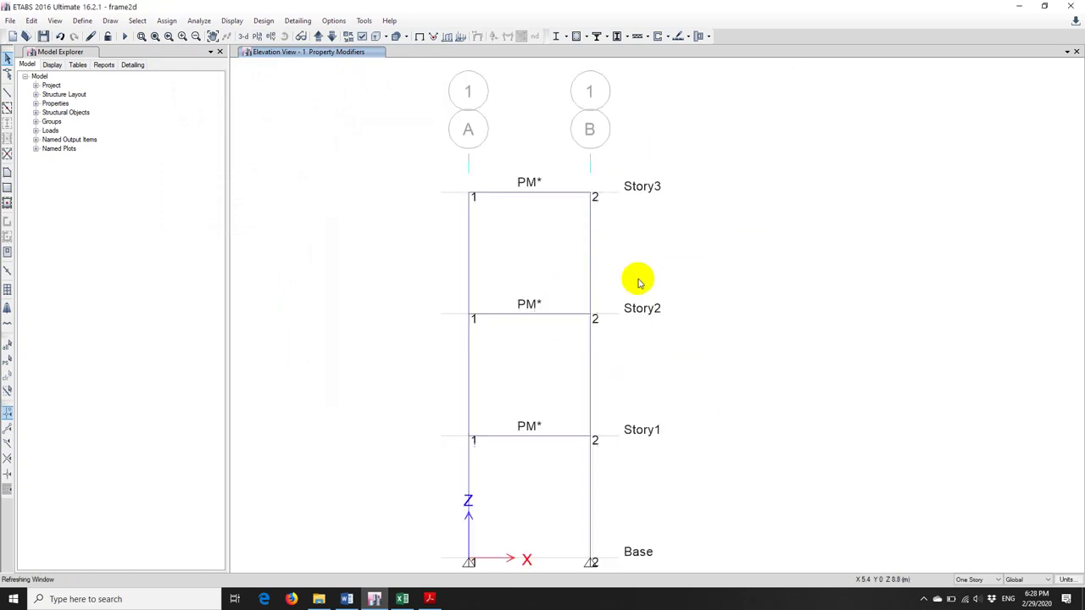
scroll(636, 281, down, 3)
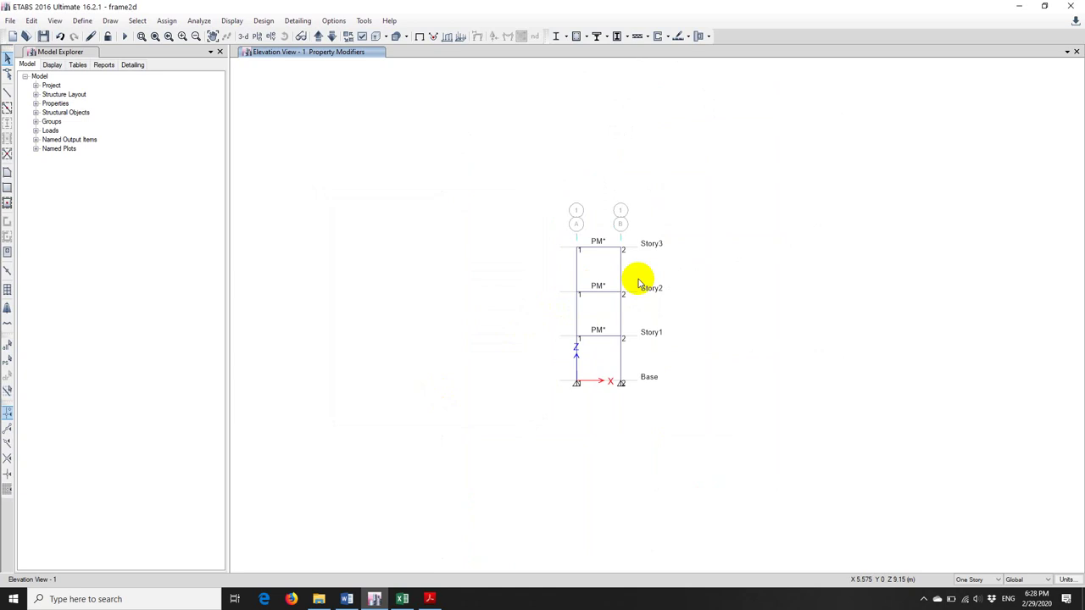
scroll(747, 301, up, 3)
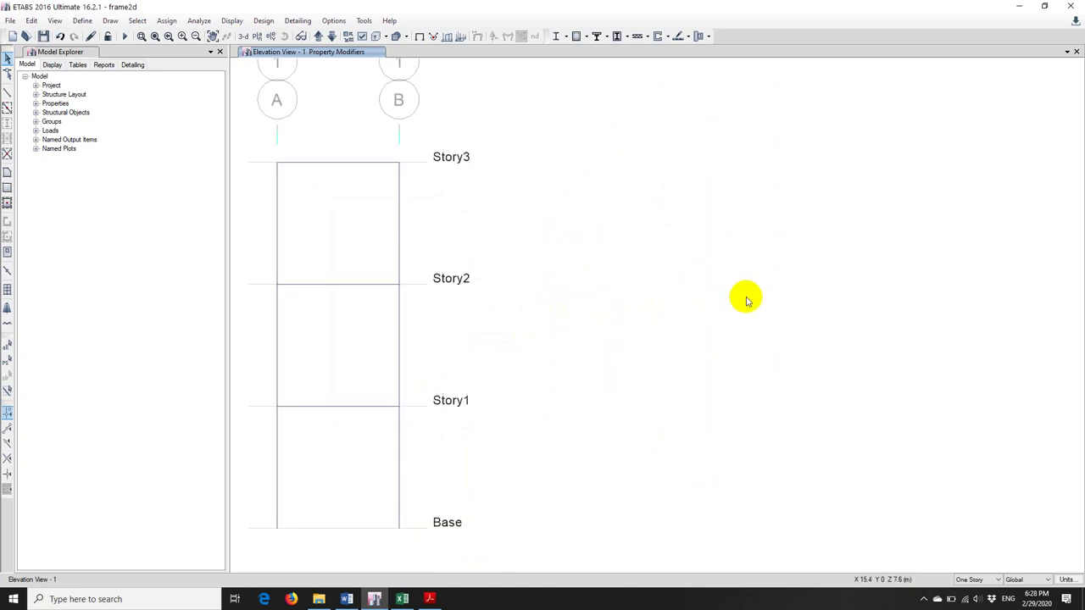
scroll(721, 307, down, 3)
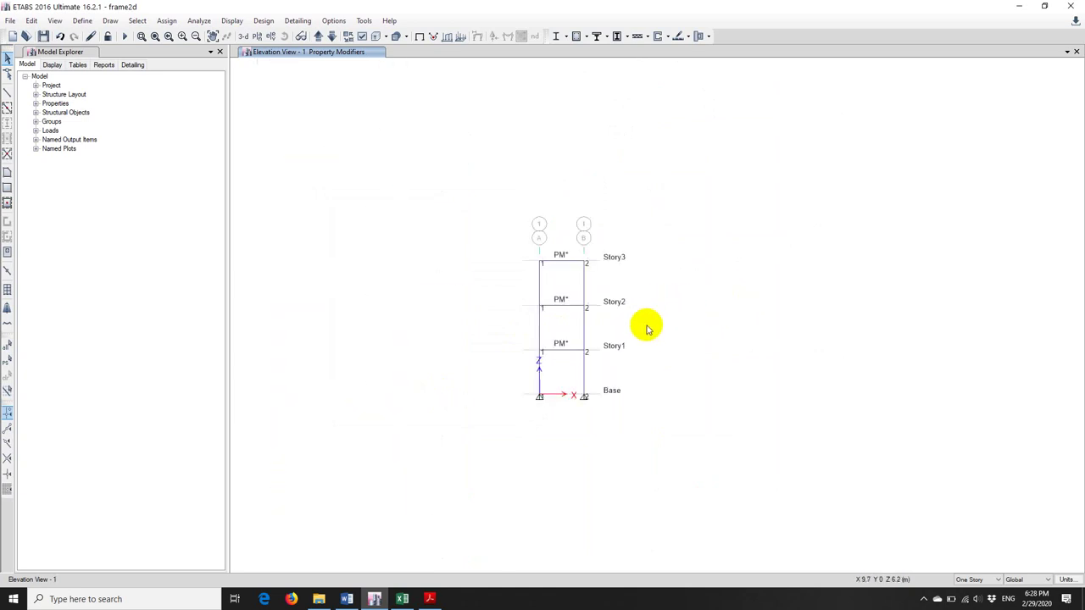
click(125, 37)
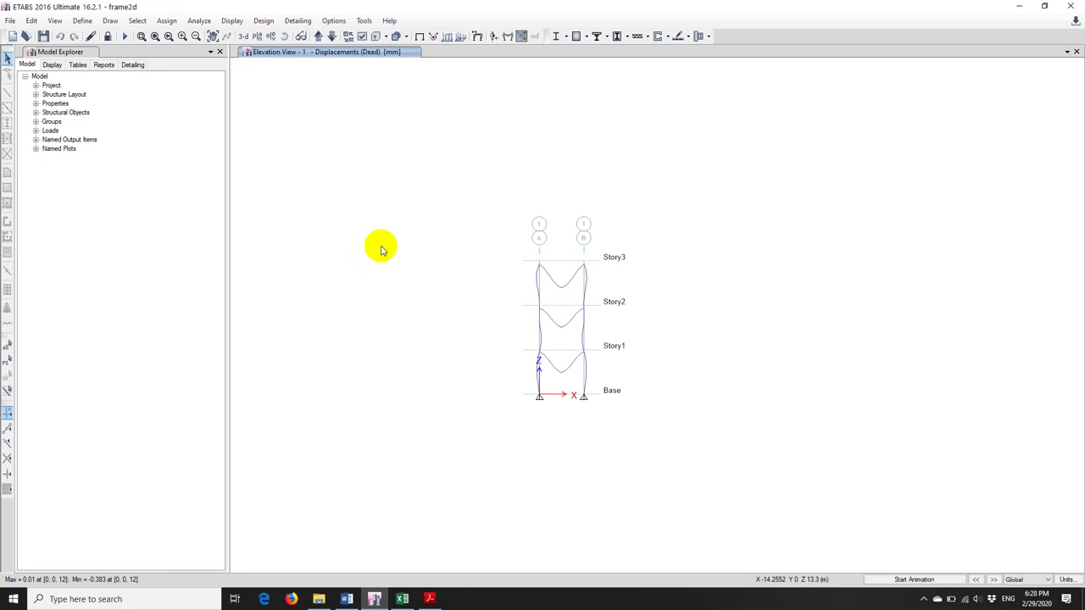
Start a new linear-add load combination named Drift.
click(83, 20)
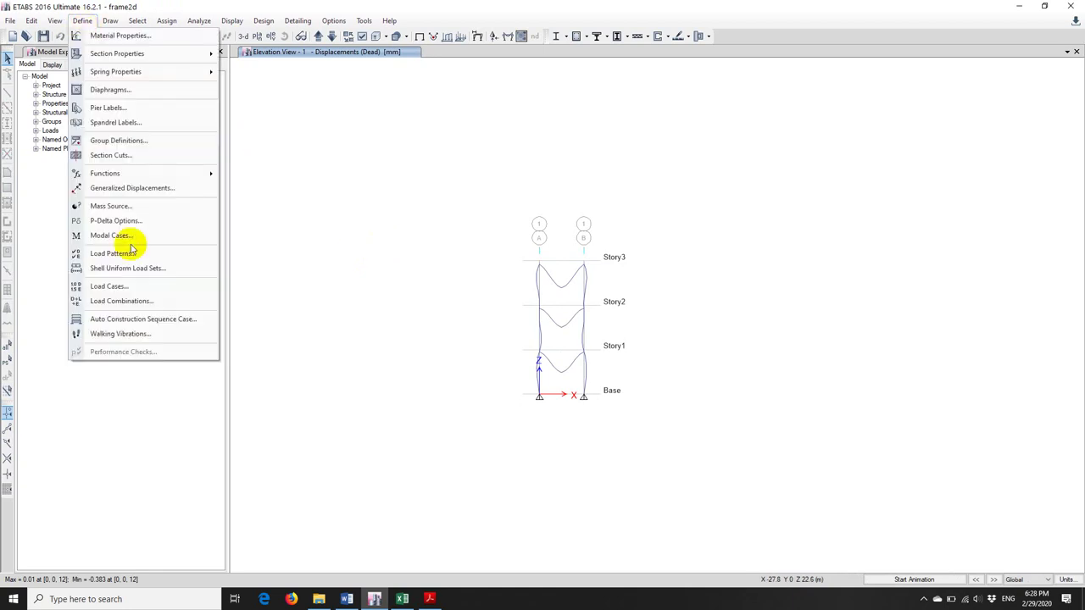
click(133, 303)
click(574, 248)
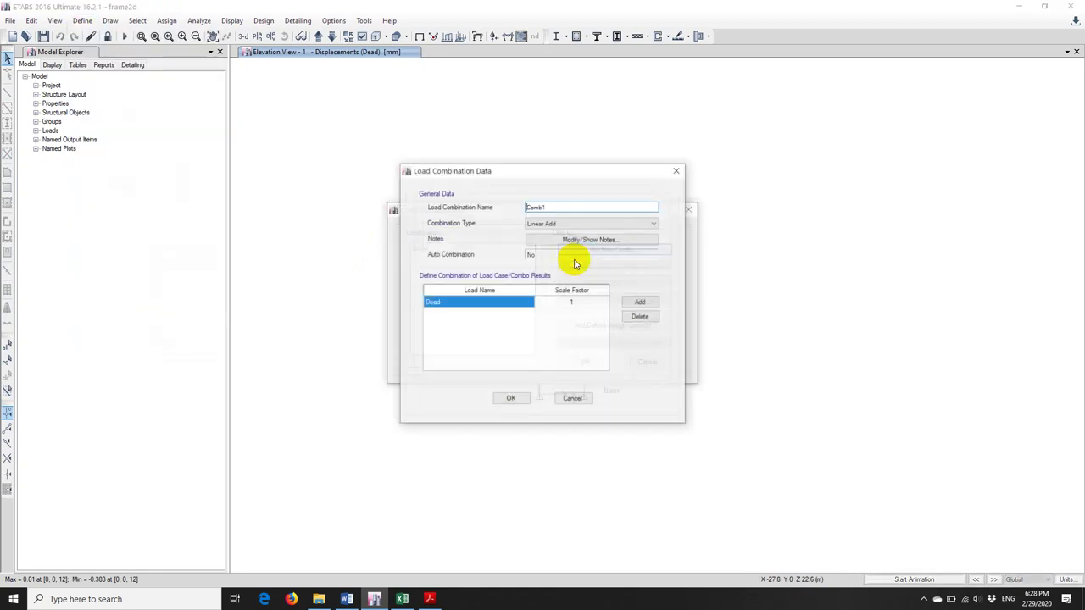
drag(544, 210, 514, 208)
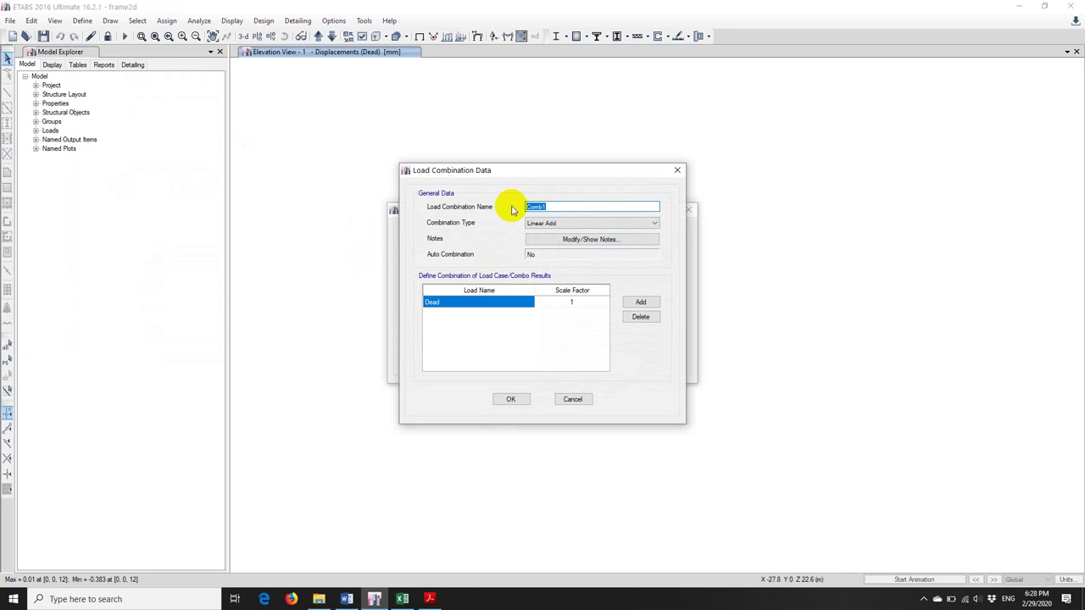
text(Drift)
Add the Wind case with a scale factor of 0.6 to the Drift combination alongside Dead and save it.
click(641, 302)
click(514, 312)
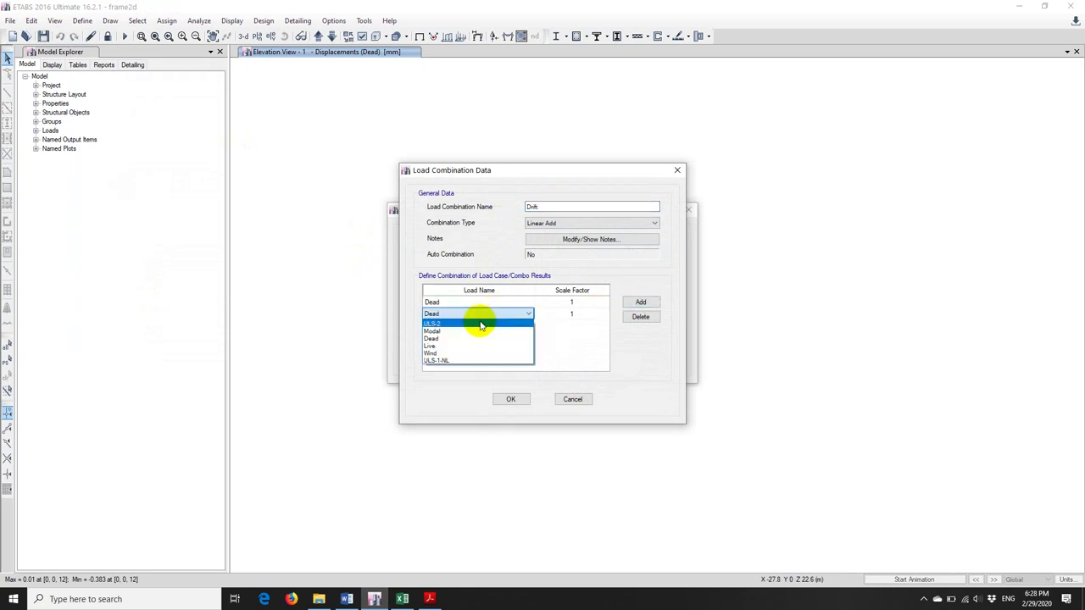
click(446, 350)
click(581, 317)
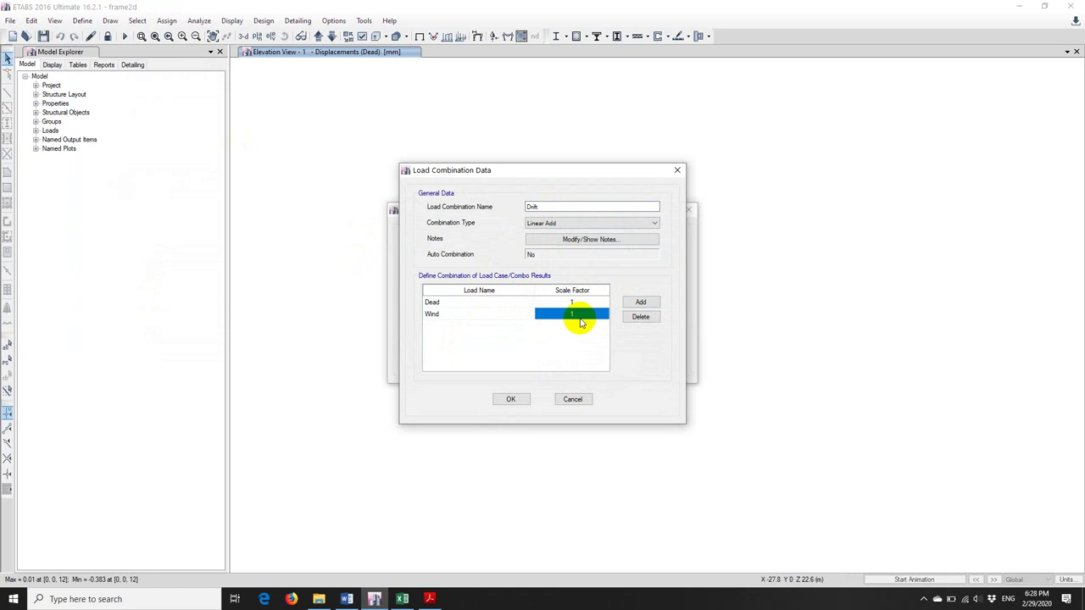
text(0.6)
key(Return)
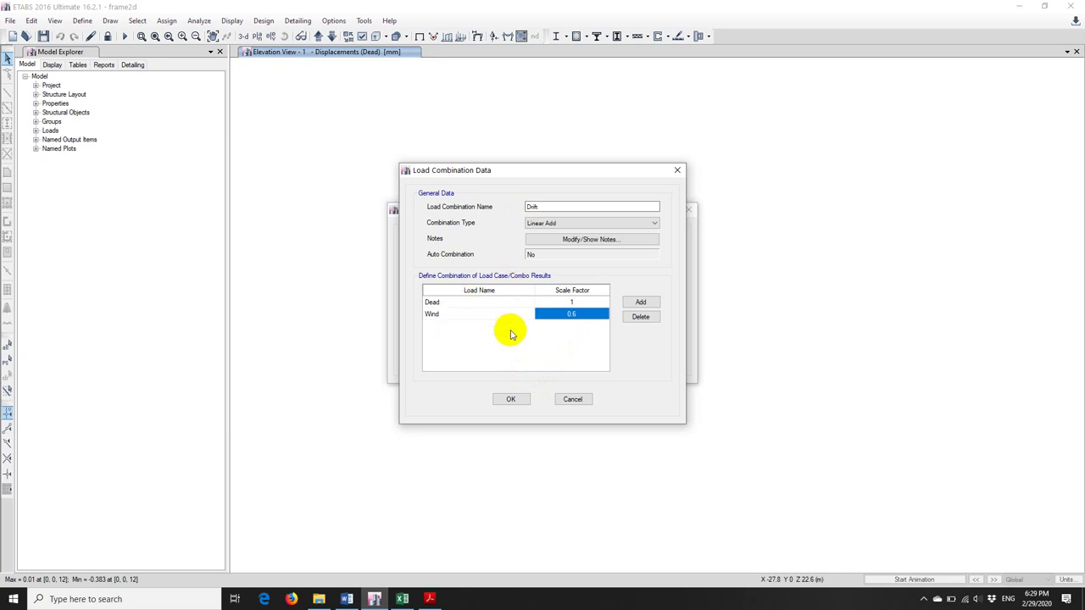
click(511, 398)
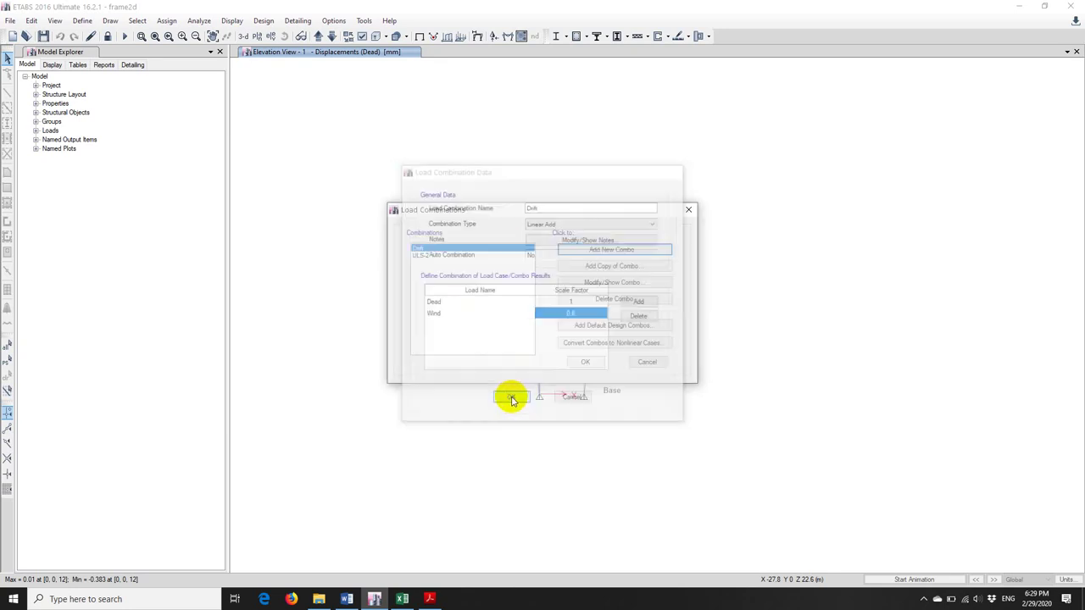
click(585, 361)
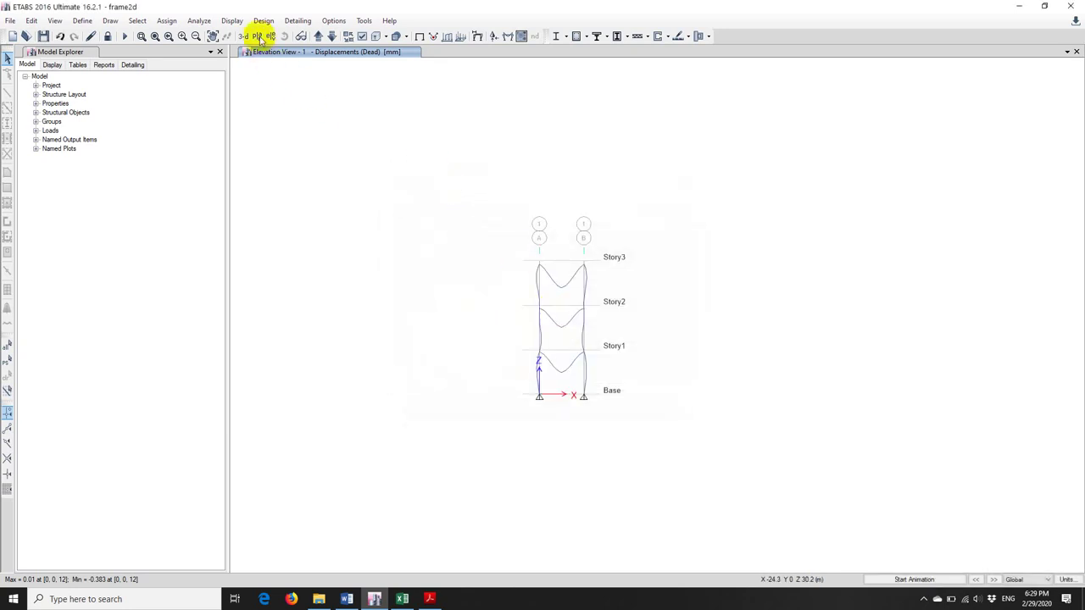
Display the maximum story displacement response plot for the Drift combination.
click(236, 20)
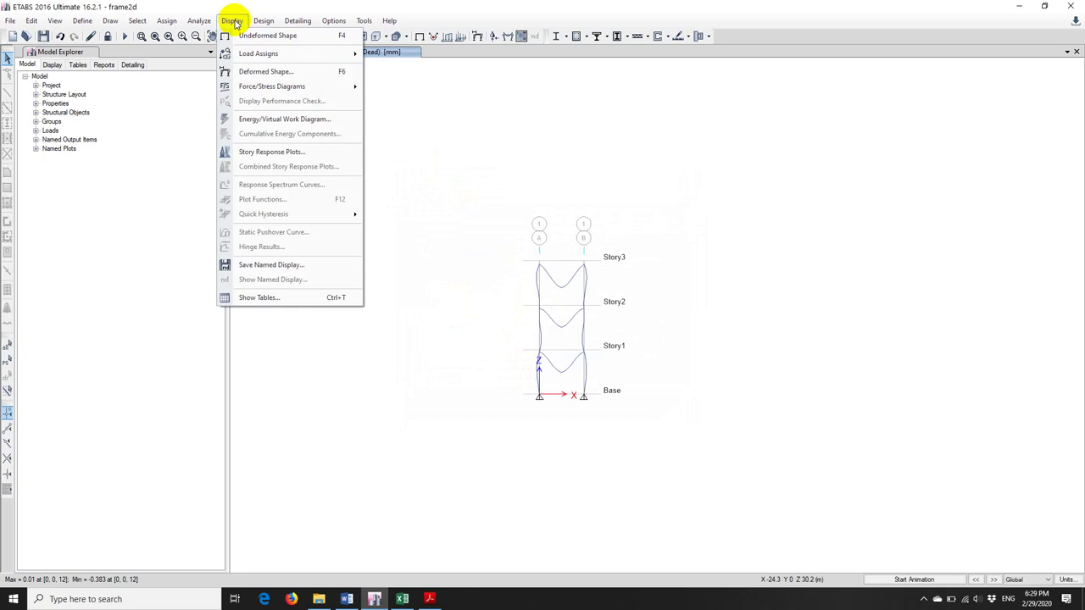
click(269, 155)
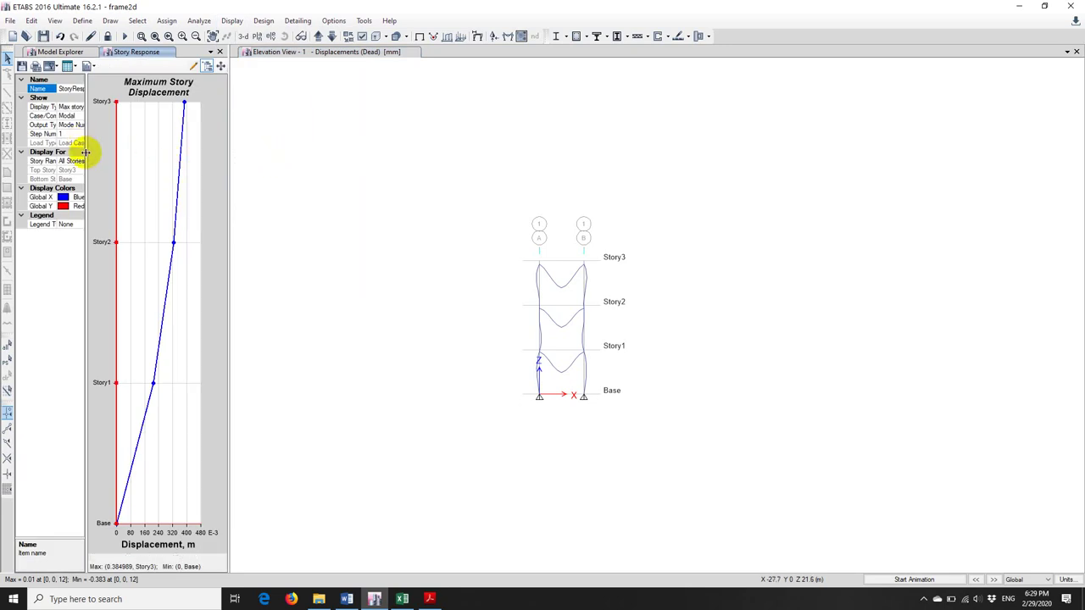
drag(87, 150, 186, 159)
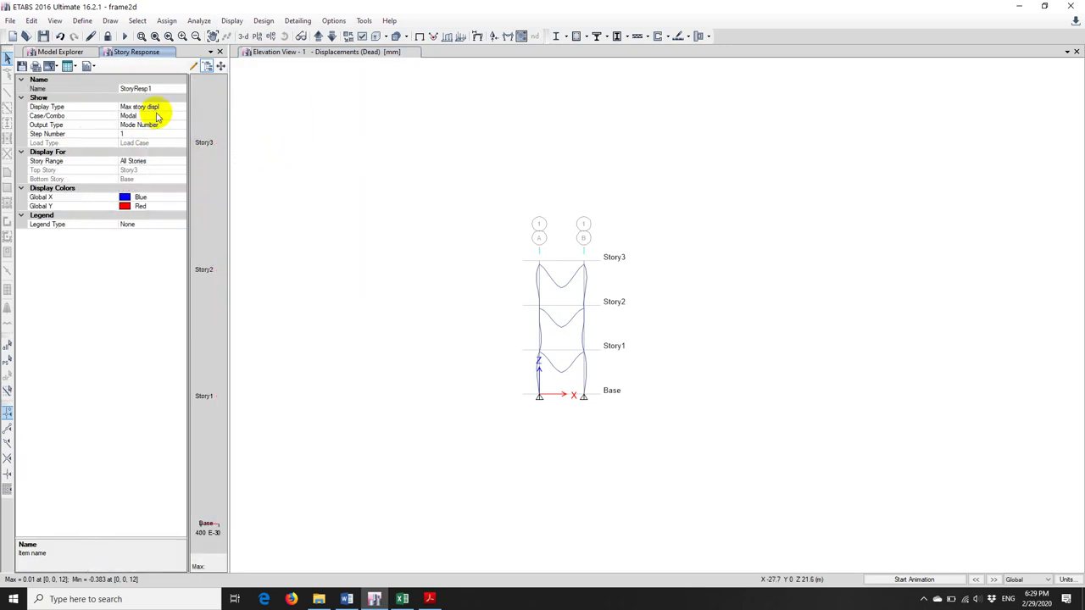
click(152, 116)
click(181, 115)
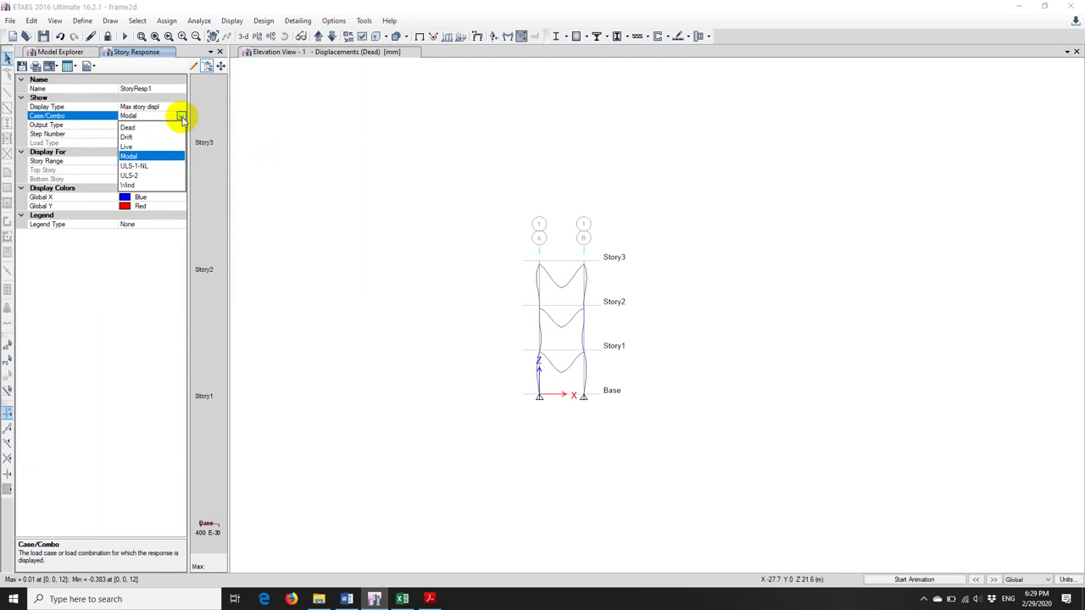
click(143, 137)
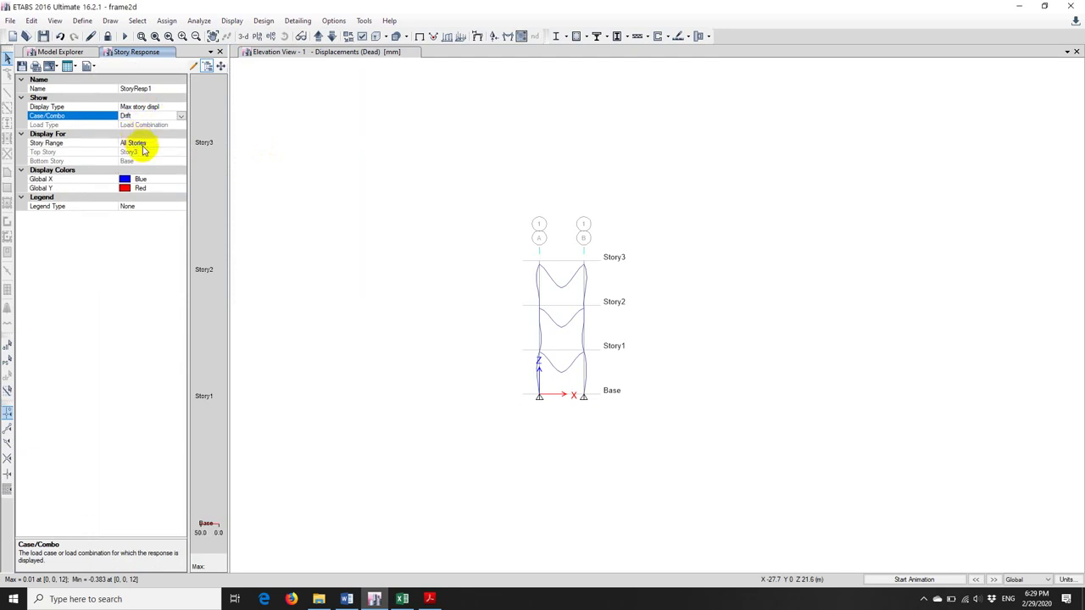
Enlarge the story response plot and examine the maximum displacement at Story3.
click(157, 107)
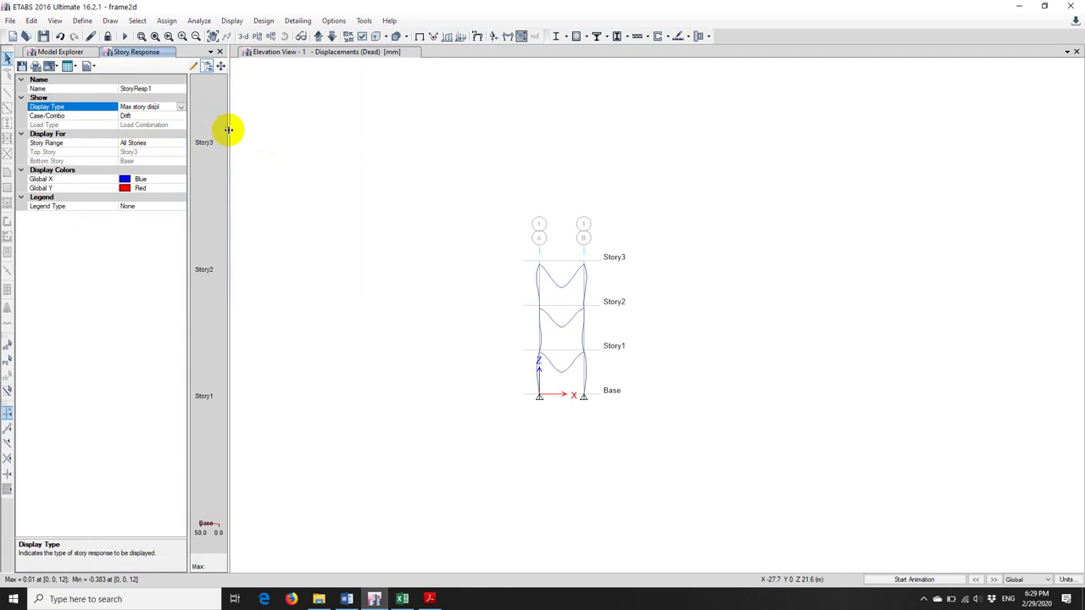
drag(230, 130, 532, 128)
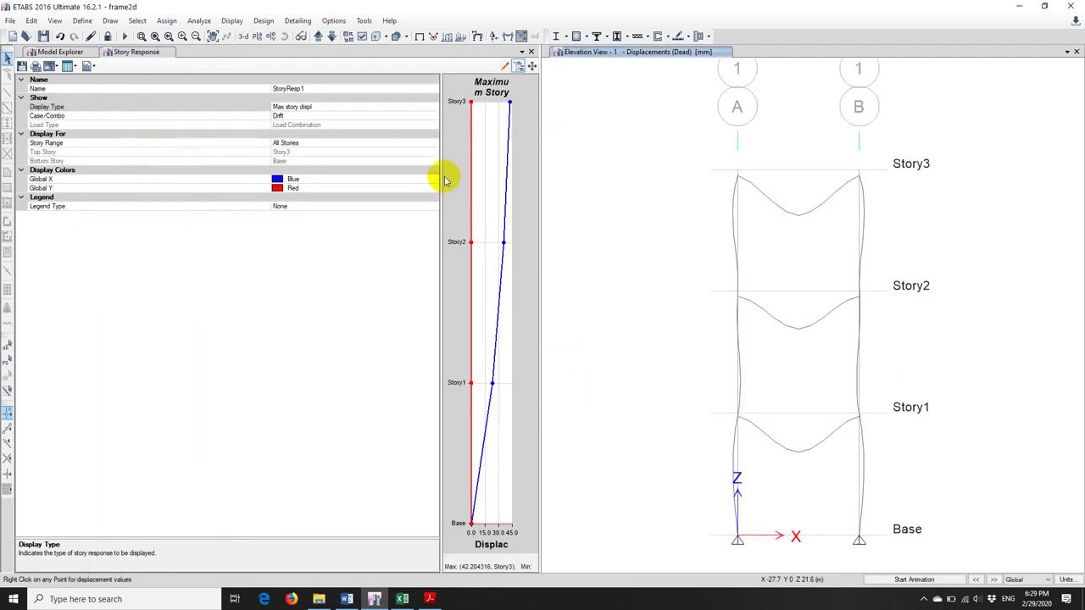
drag(543, 170, 610, 169)
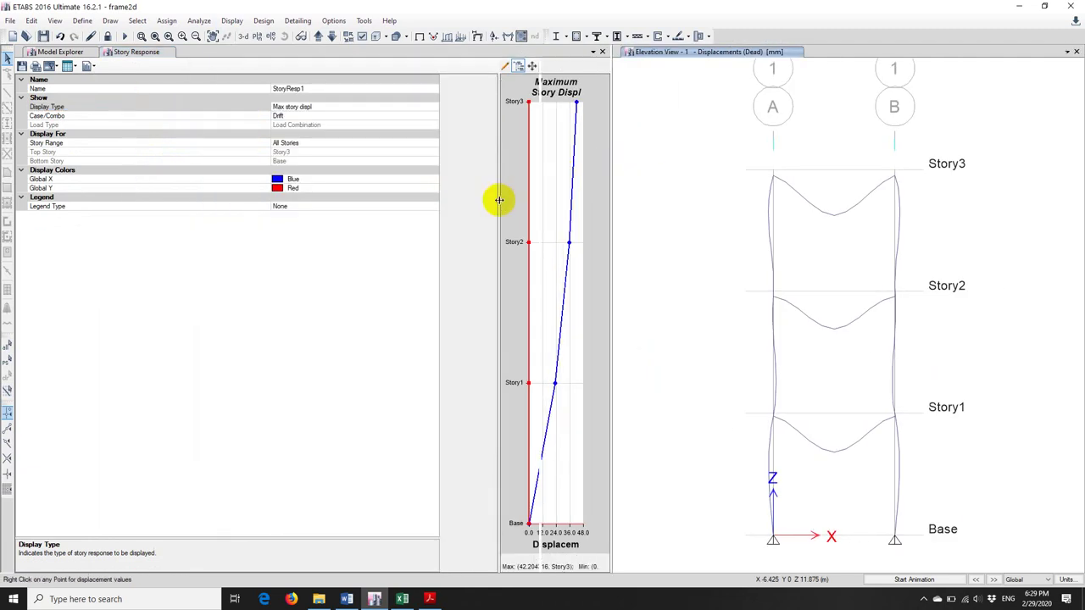
drag(499, 207, 341, 208)
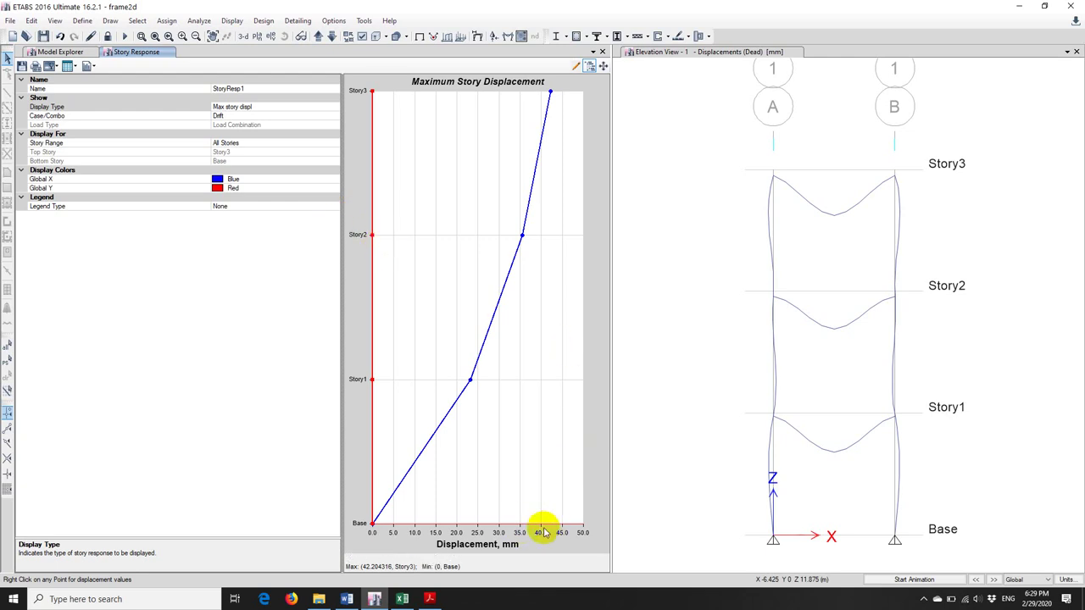
mouse_move(551, 95)
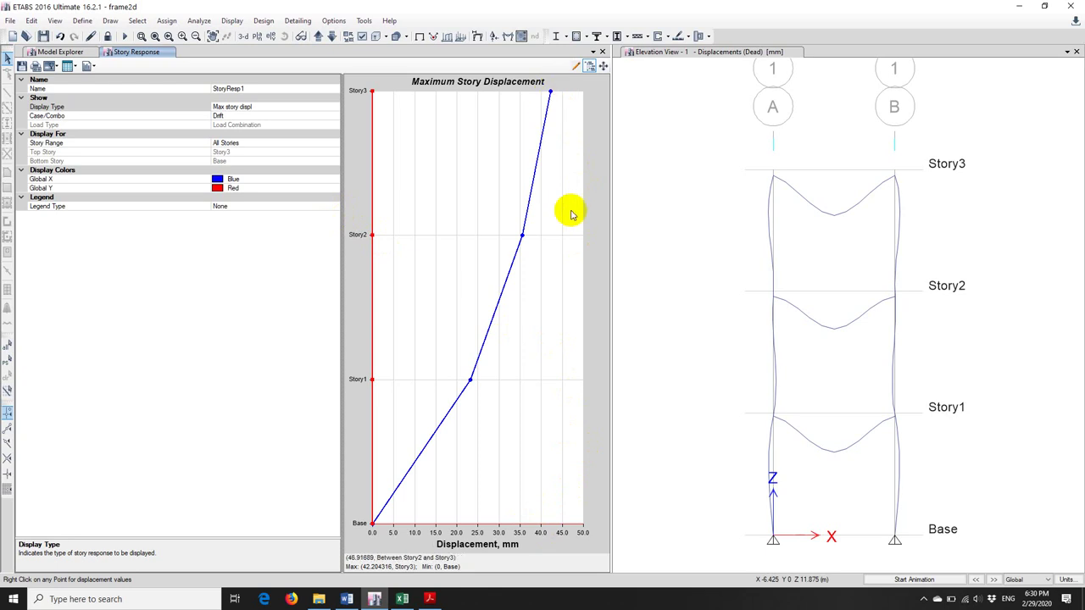
click(263, 116)
click(336, 116)
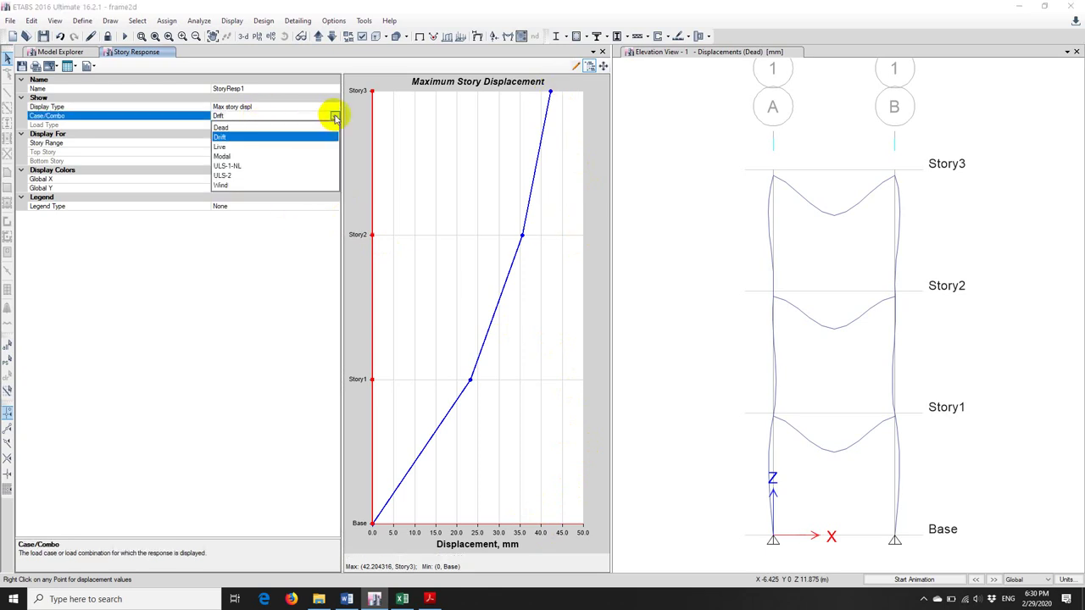
click(336, 116)
click(257, 107)
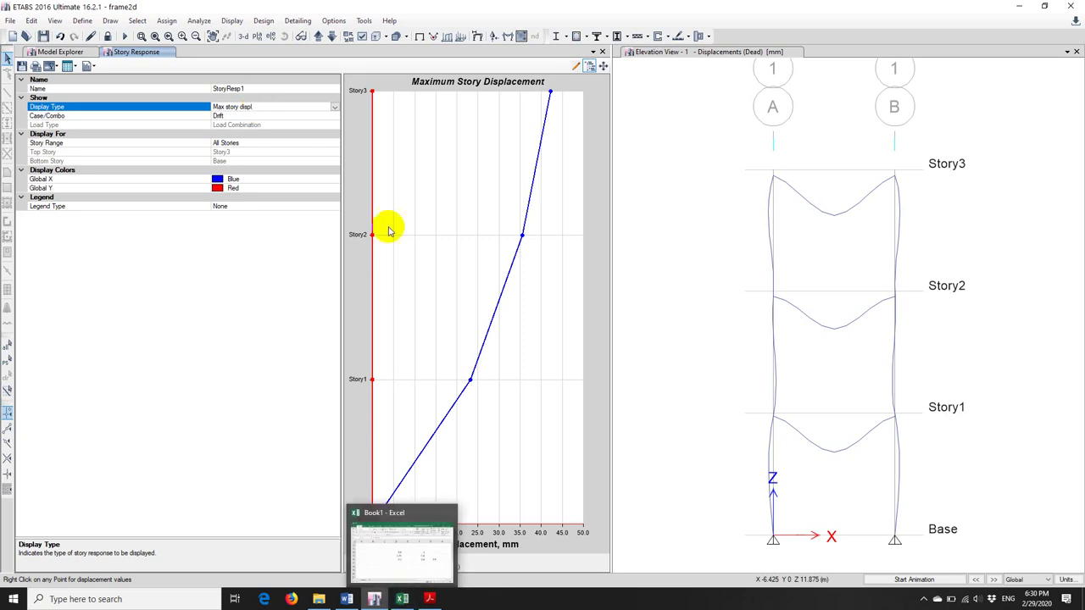
click(55, 53)
click(134, 53)
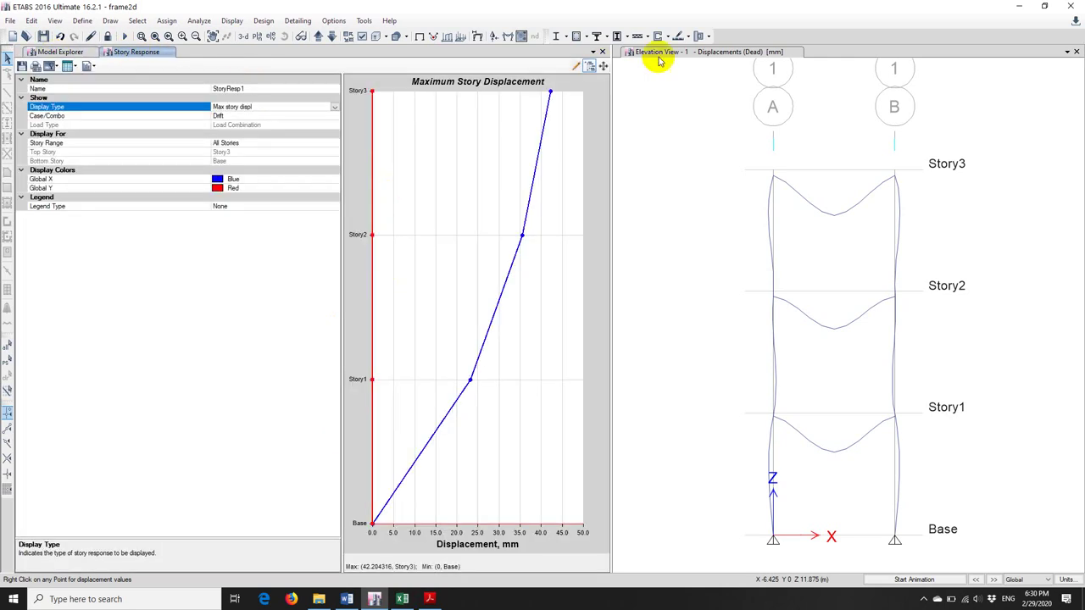
Show the undeformed shape of the frame in the Elevation 1 view.
click(682, 53)
right_click(773, 177)
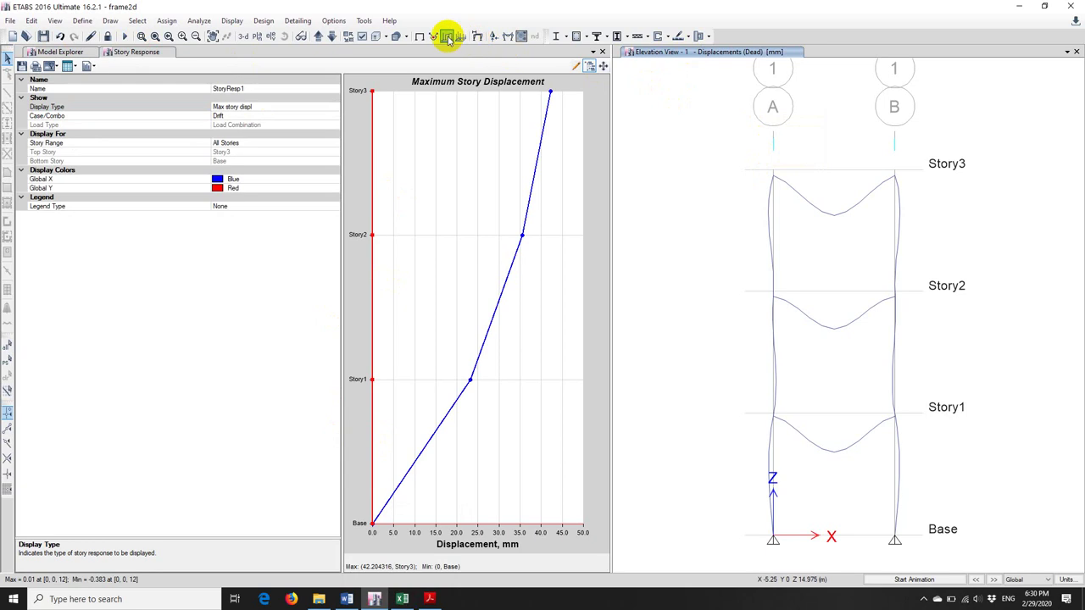
click(419, 36)
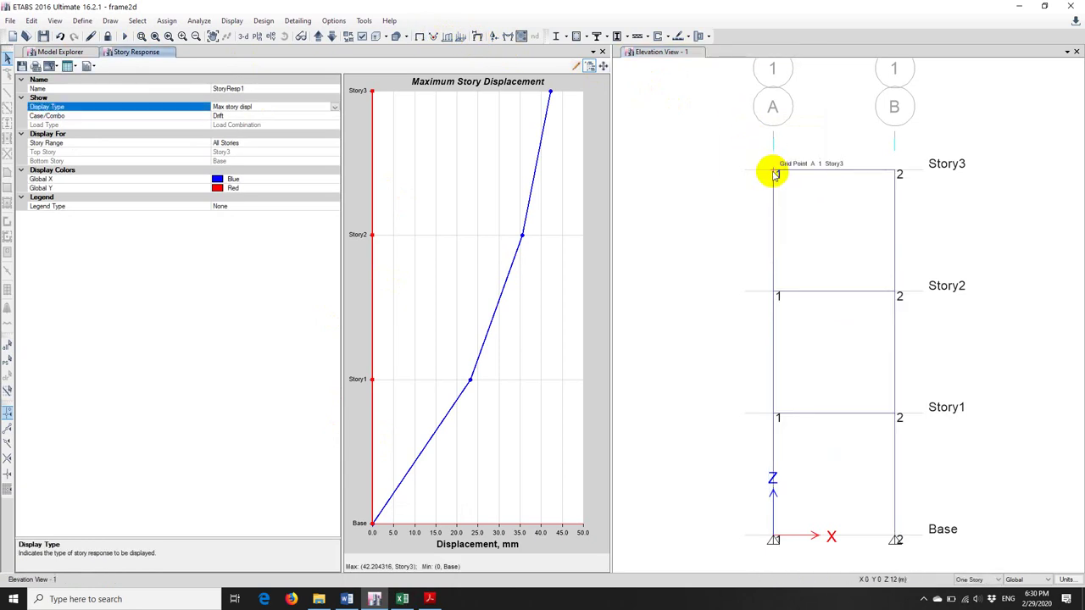
Switch to Excel and calculate the drift limit, entering height 12 in D18 and =D18*1000/500 in D19.
click(404, 599)
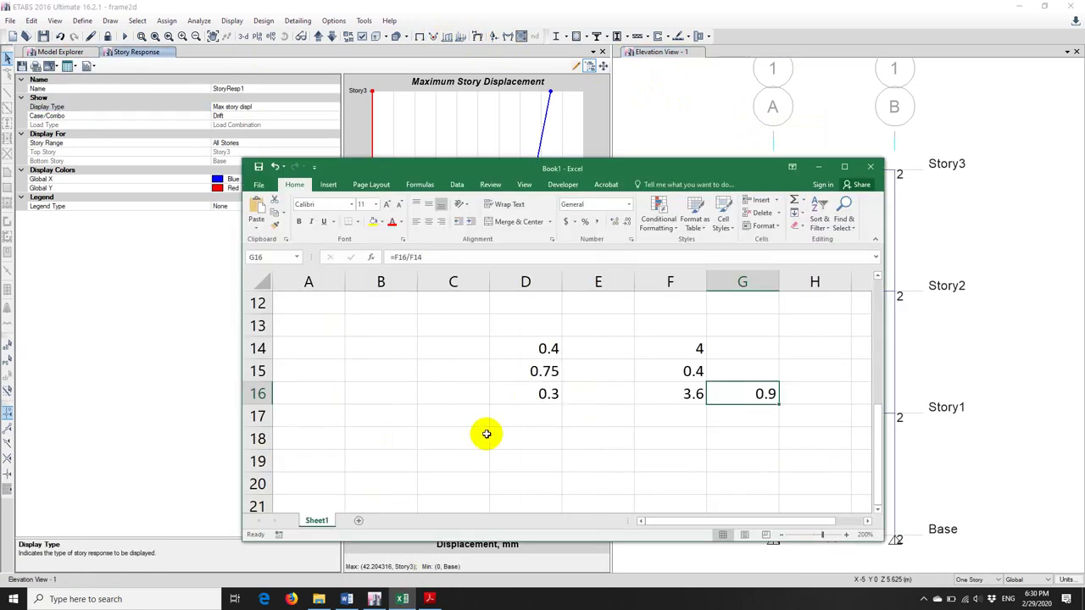
click(513, 434)
text(12)
key(Return)
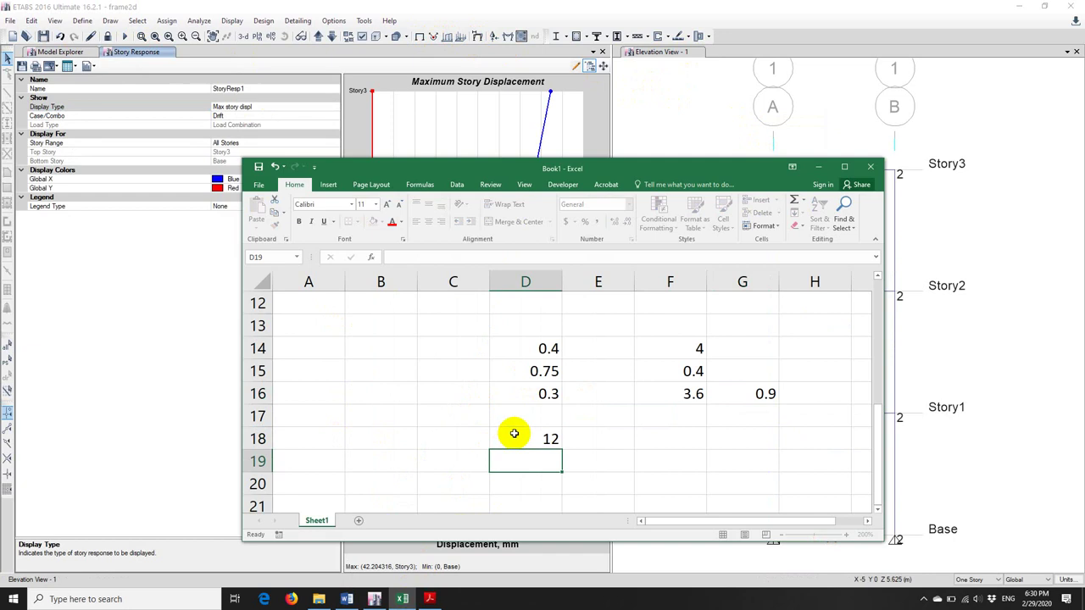
text(=)
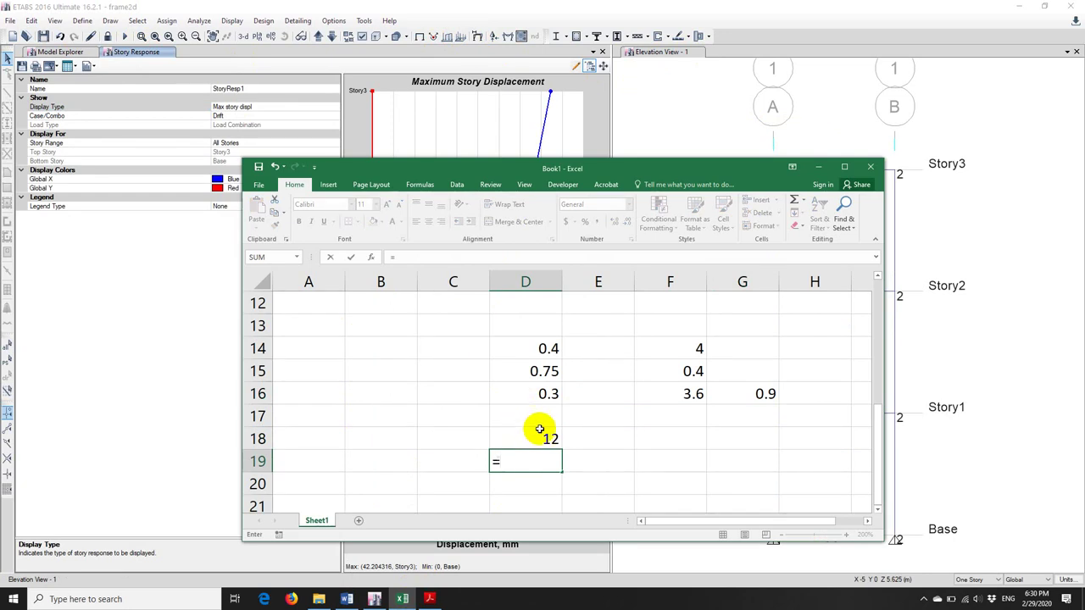
click(531, 439)
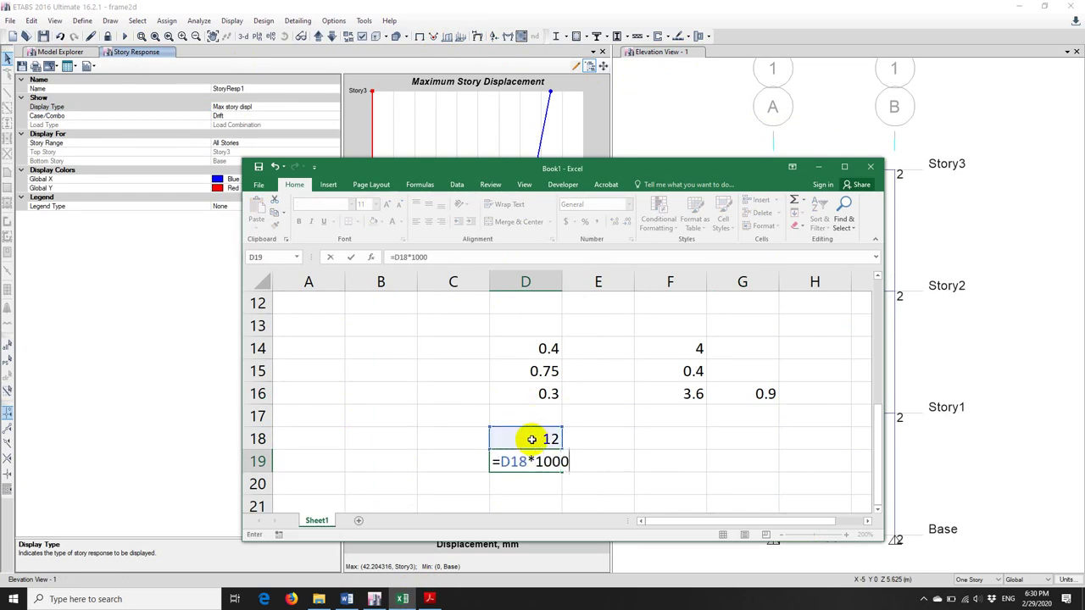
text(*1000/500)
key(Return)
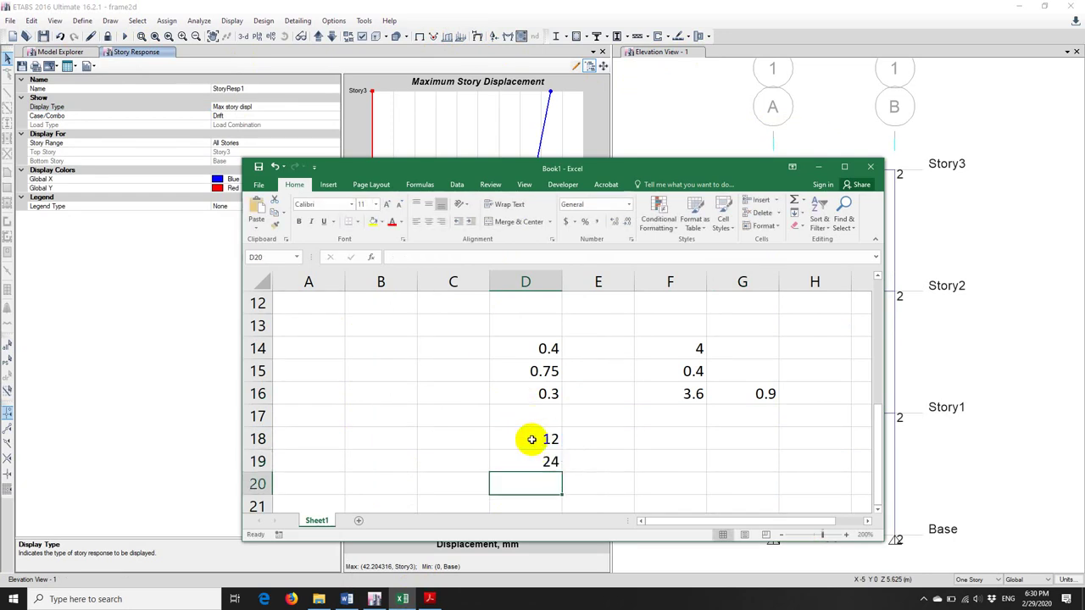
key(Up)
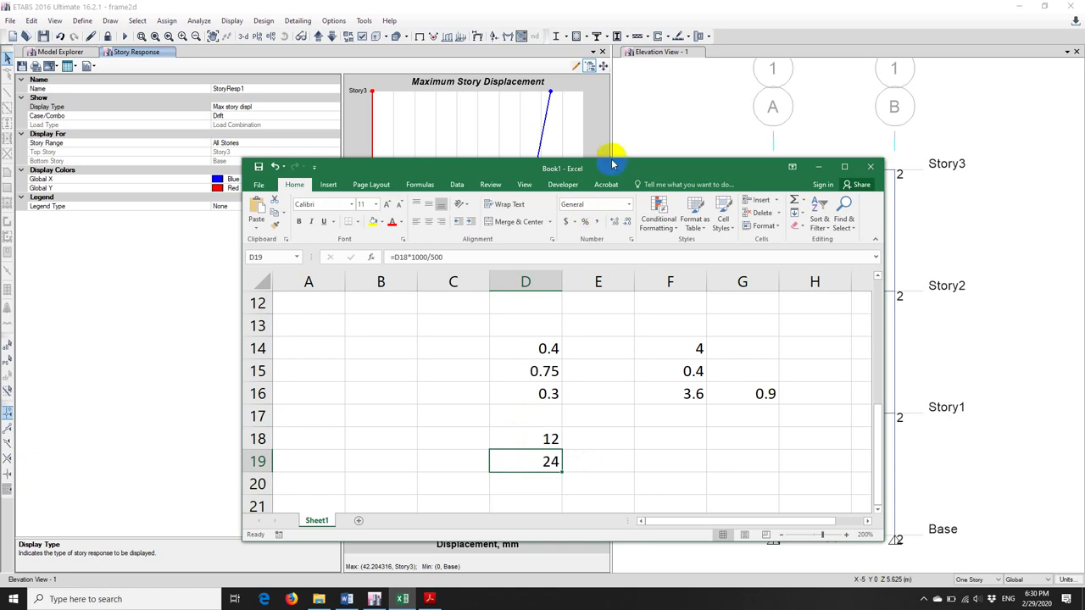
Return to ETABS, select the two base joints and unlock the model, accepting deletion of the analysis results.
click(615, 6)
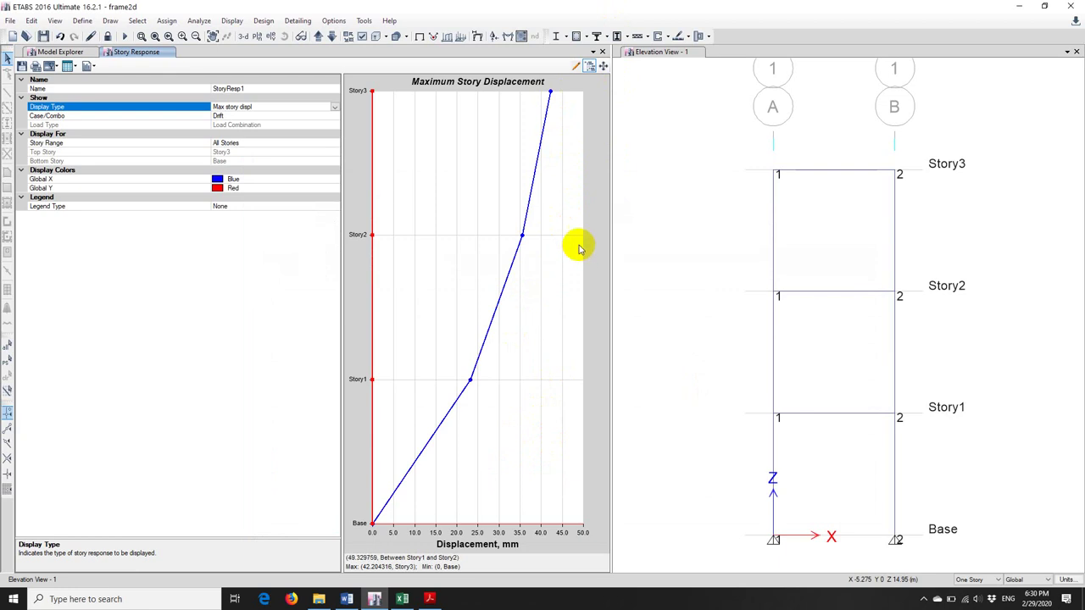
click(688, 174)
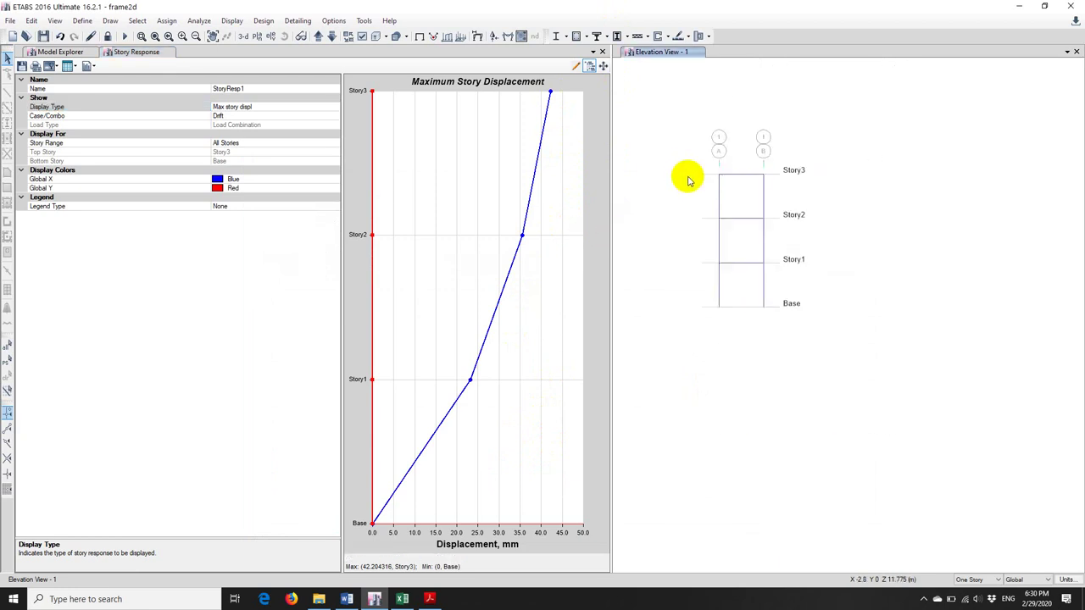
scroll(731, 218, down, 3)
scroll(751, 291, up, 3)
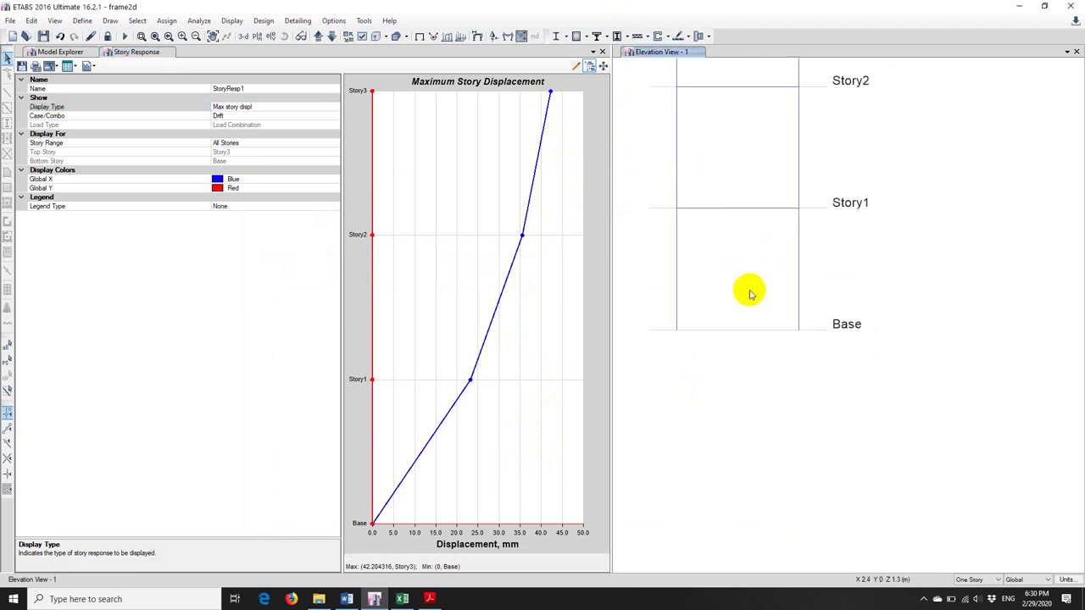
drag(655, 316, 841, 366)
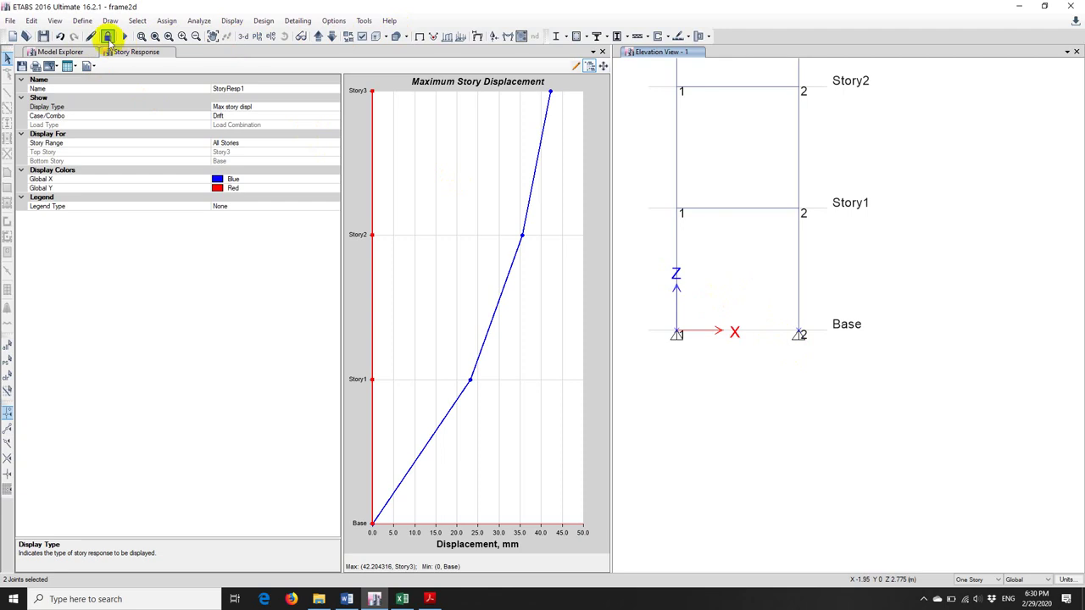
click(108, 36)
click(562, 337)
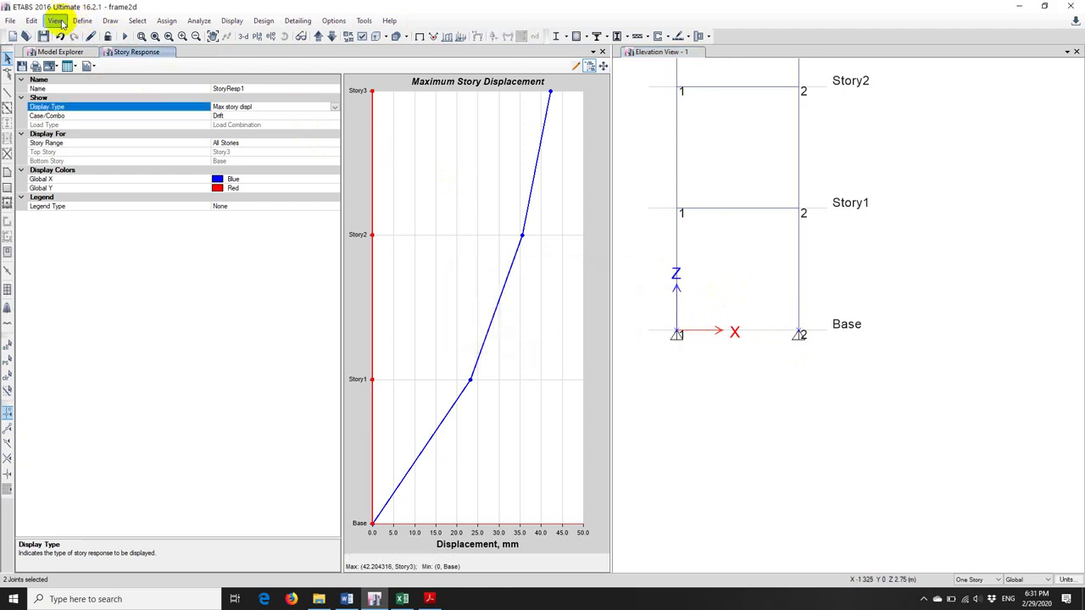
Draw a B30x40 frame beam at Base level between the supports on grids A and B.
click(110, 21)
click(7, 90)
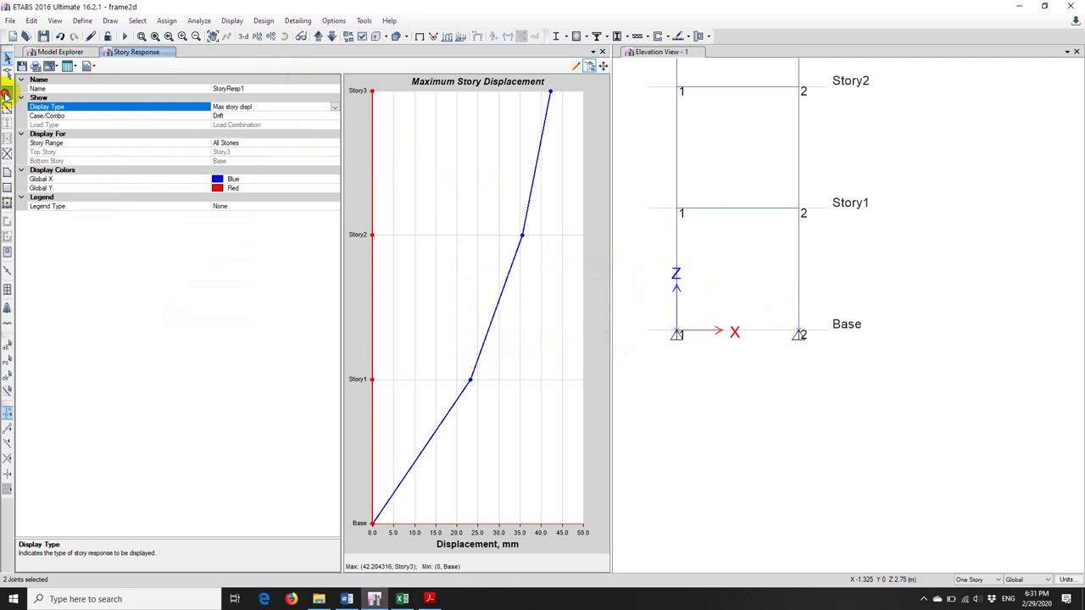
click(356, 471)
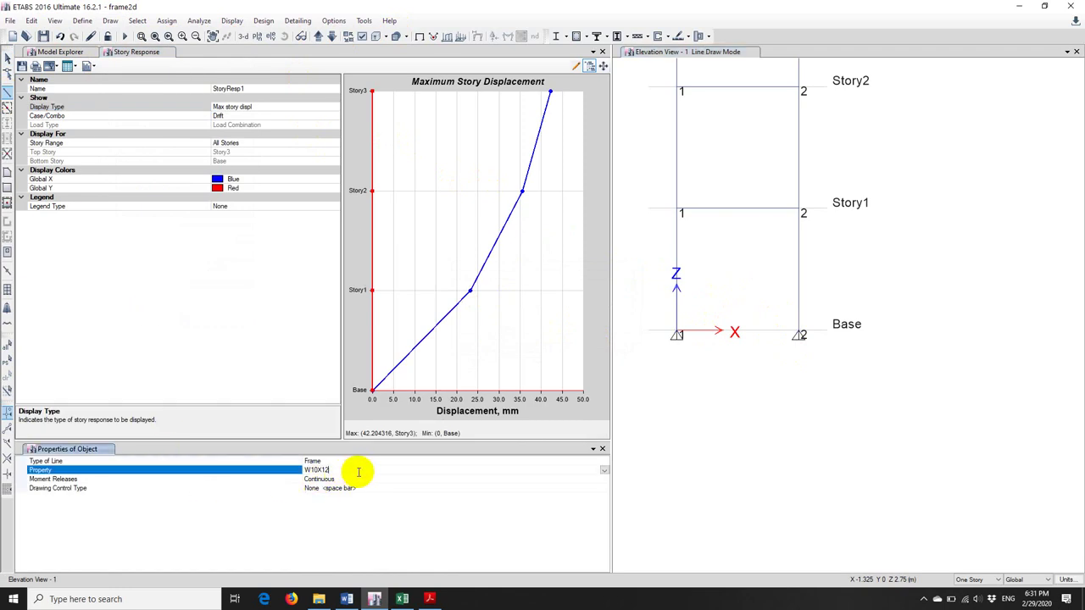
click(604, 470)
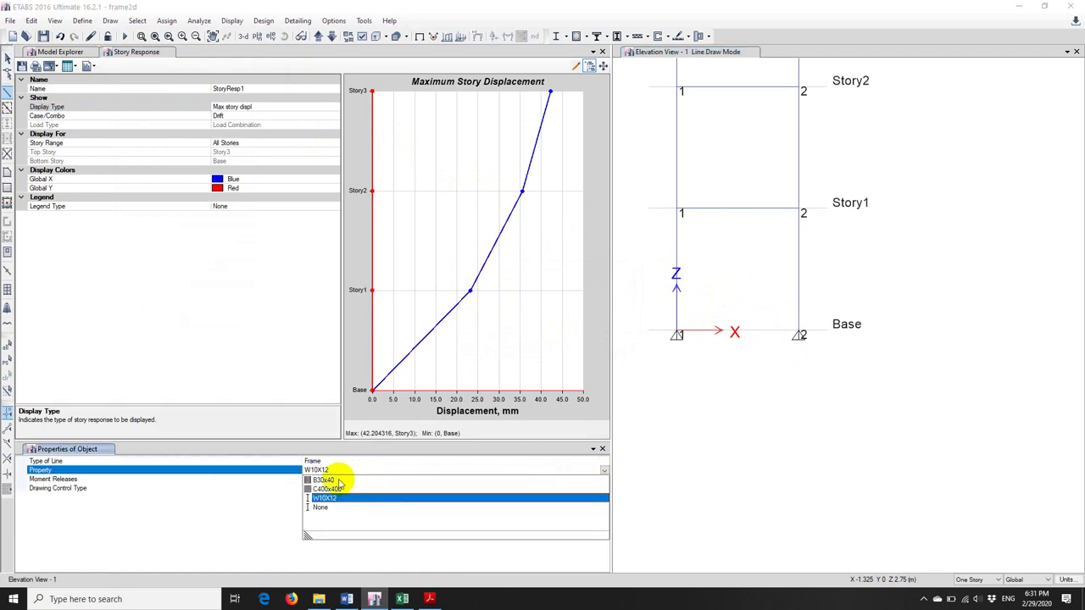
click(330, 480)
click(678, 333)
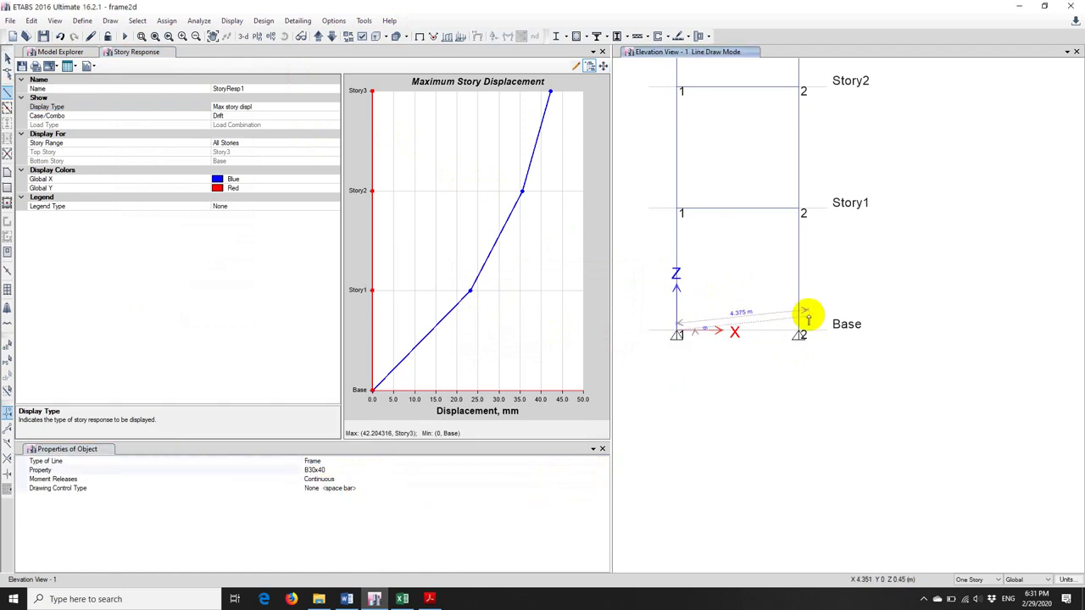
click(800, 333)
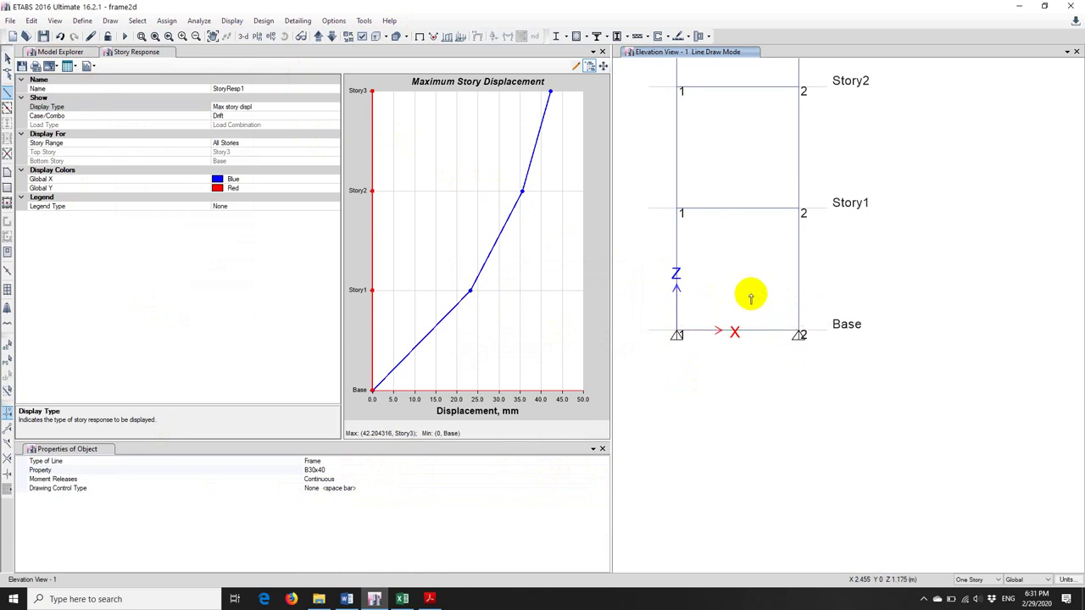
scroll(763, 339, down, 3)
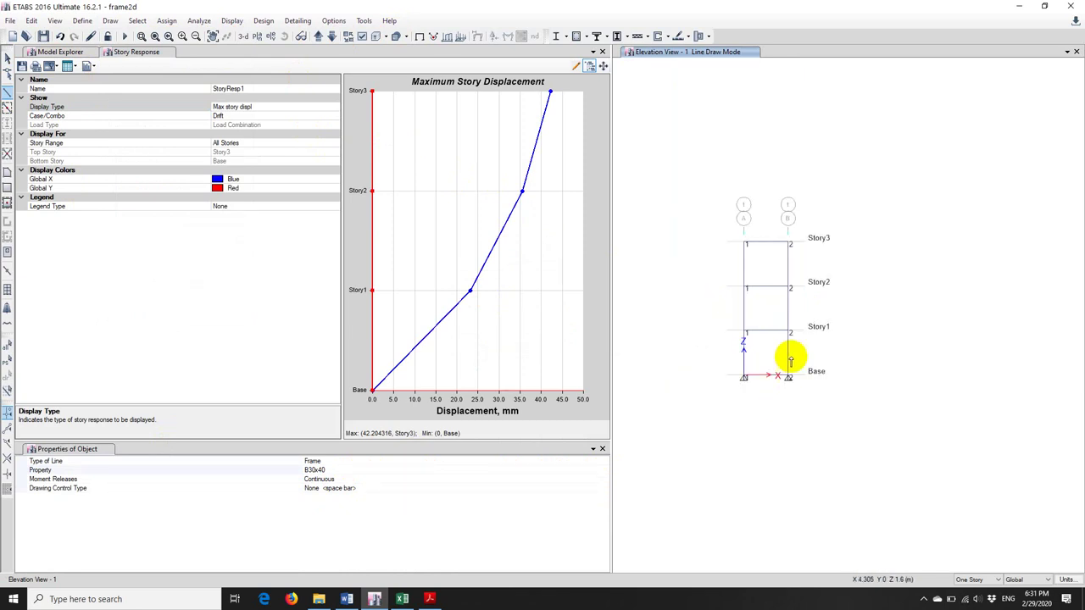
scroll(786, 359, up, 3)
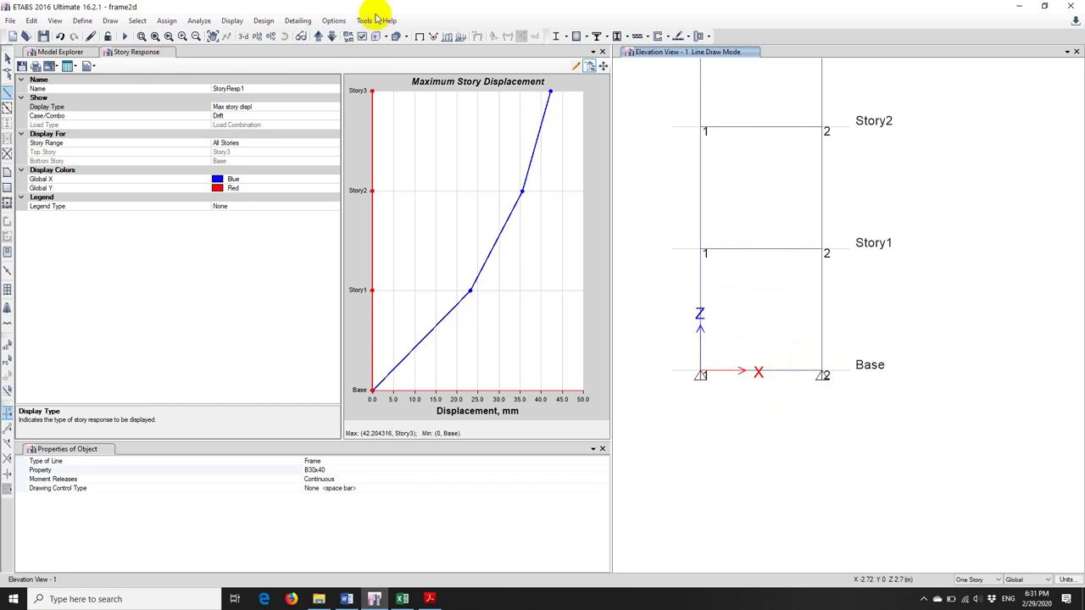
key(Escape)
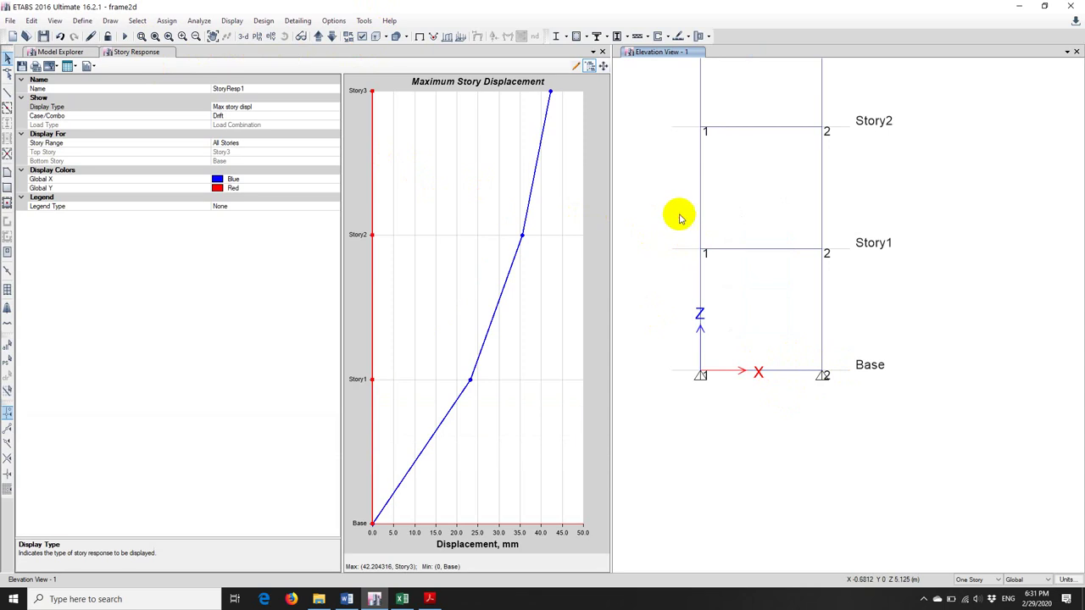
Rerun the analysis and record the Story3 displacement as 22 in cell E19 of the Excel sheet.
click(125, 36)
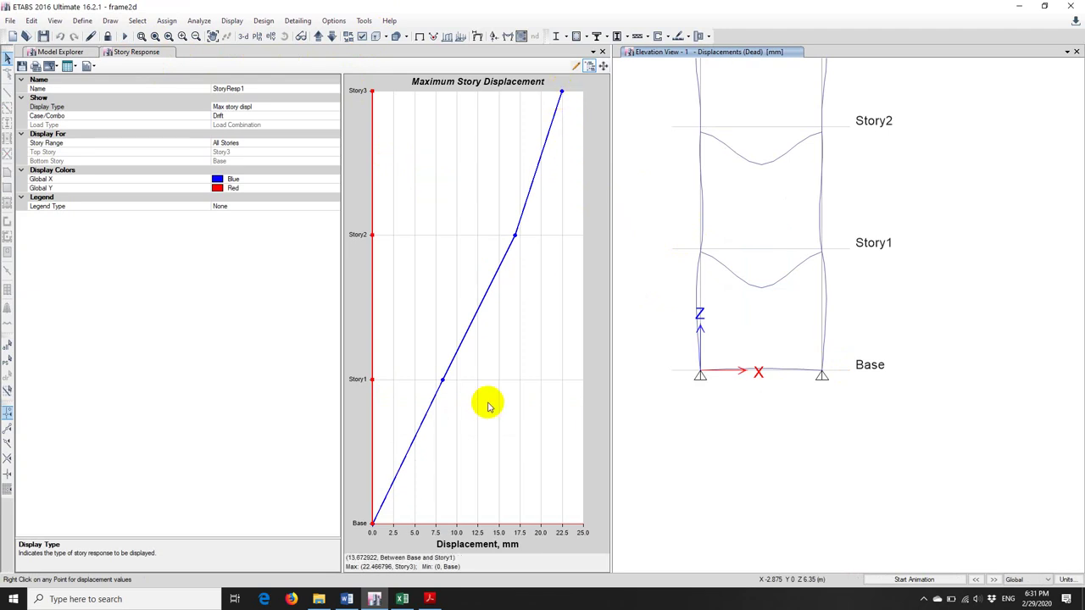
click(401, 599)
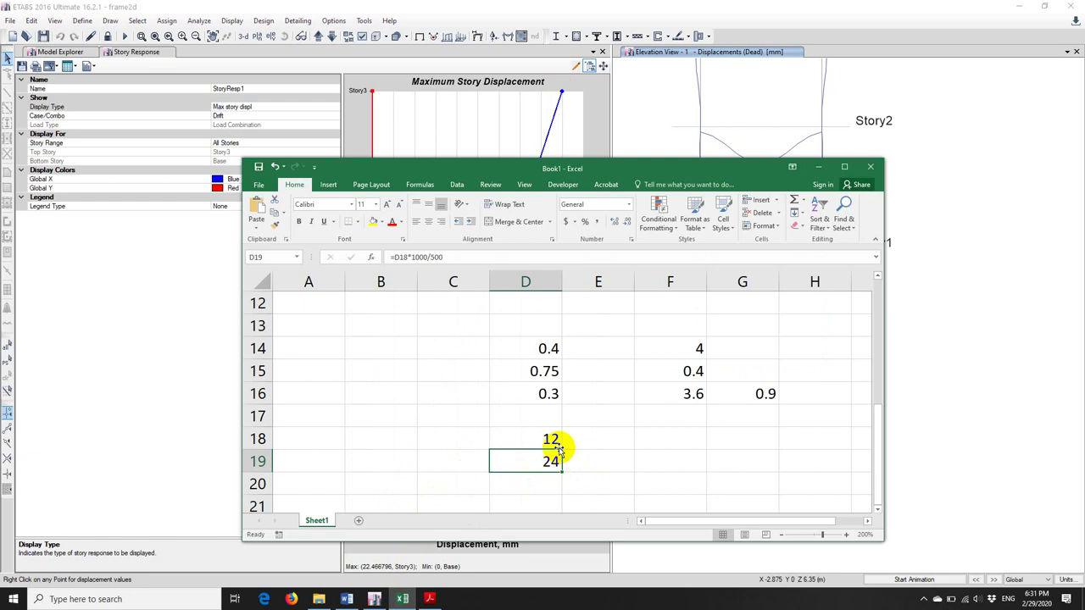
click(587, 458)
text(22)
key(Return)
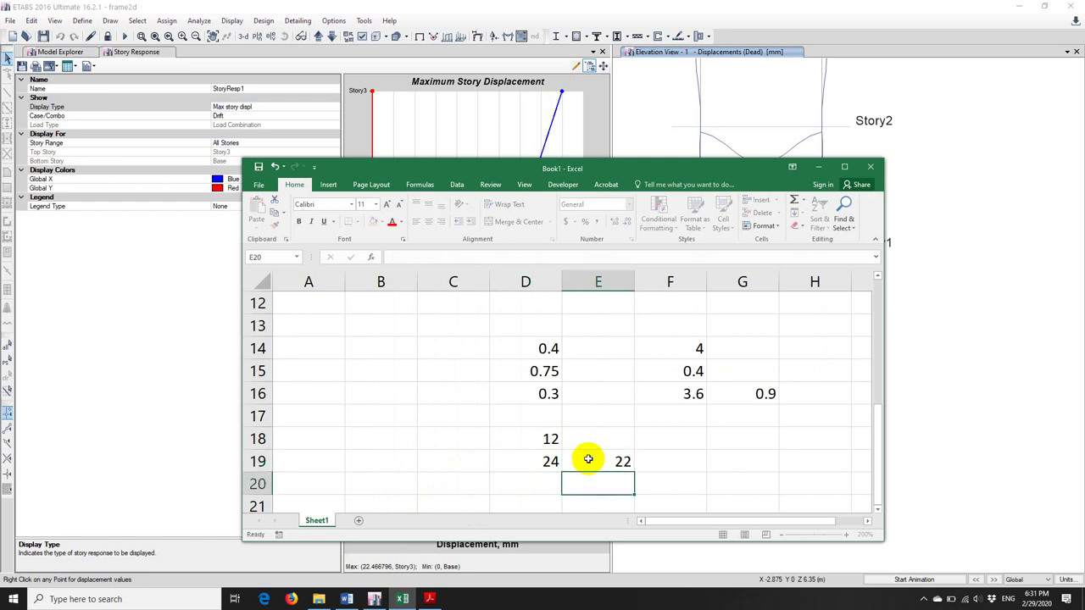
click(587, 458)
key(Right)
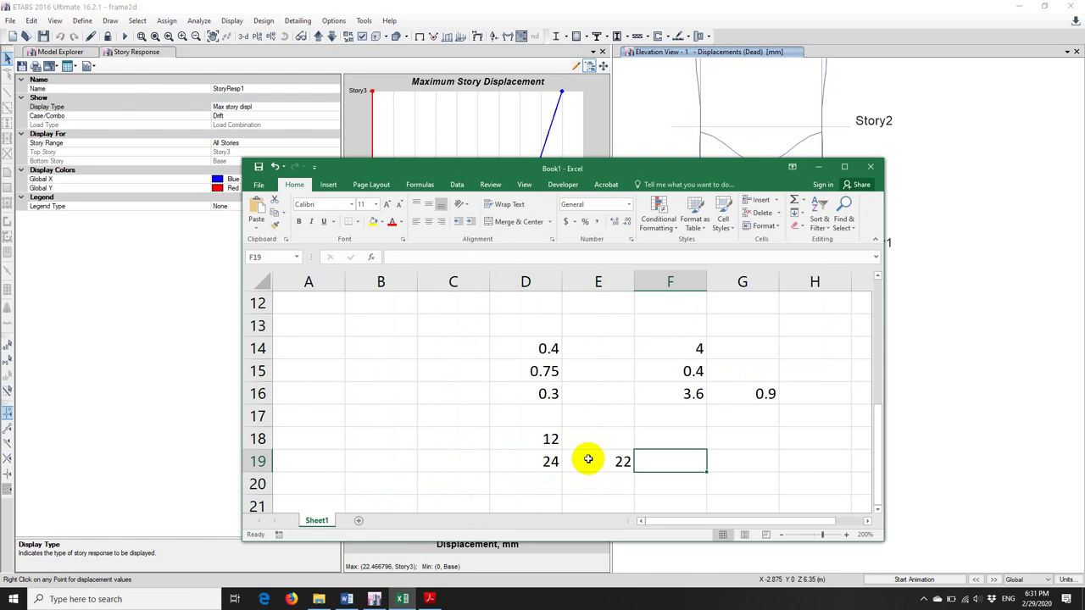
Return to ETABS and show the undeformed elevation with extruded frame members.
click(791, 49)
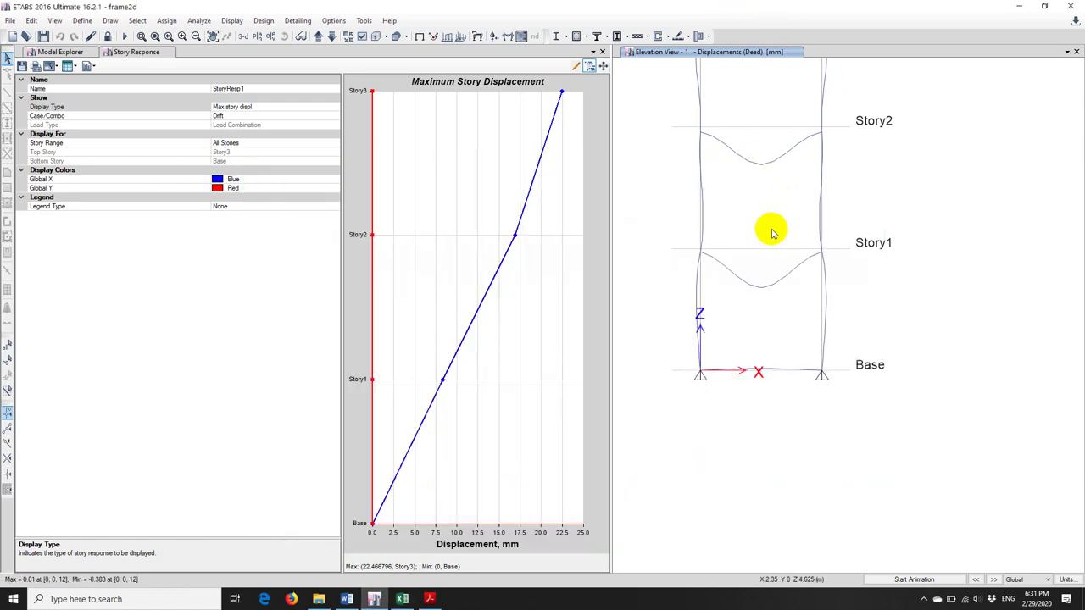
scroll(768, 204, down, 2)
scroll(762, 167, up, 2)
click(420, 36)
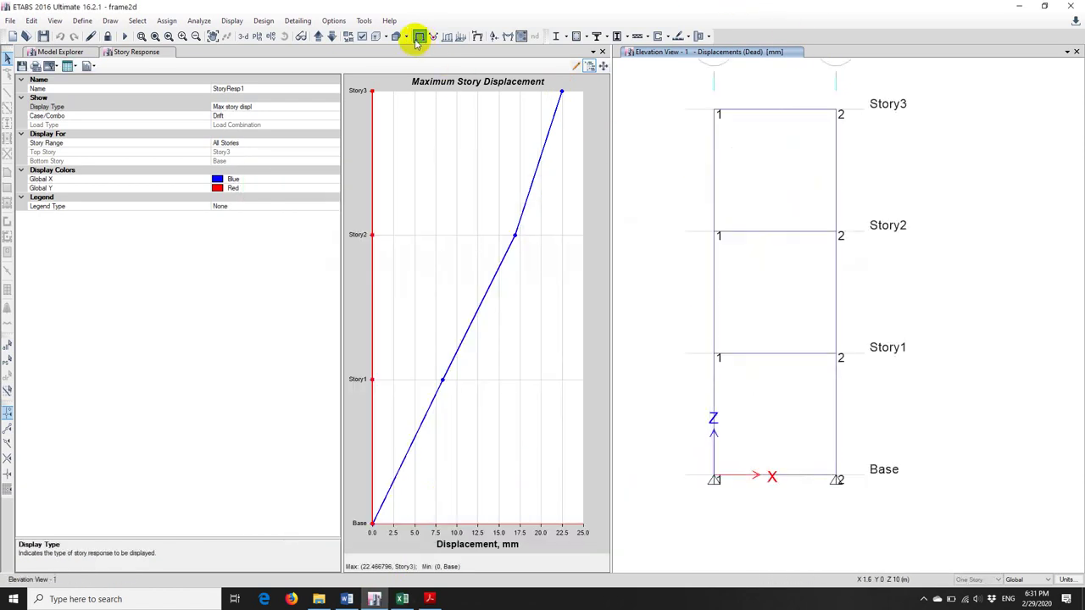
click(374, 37)
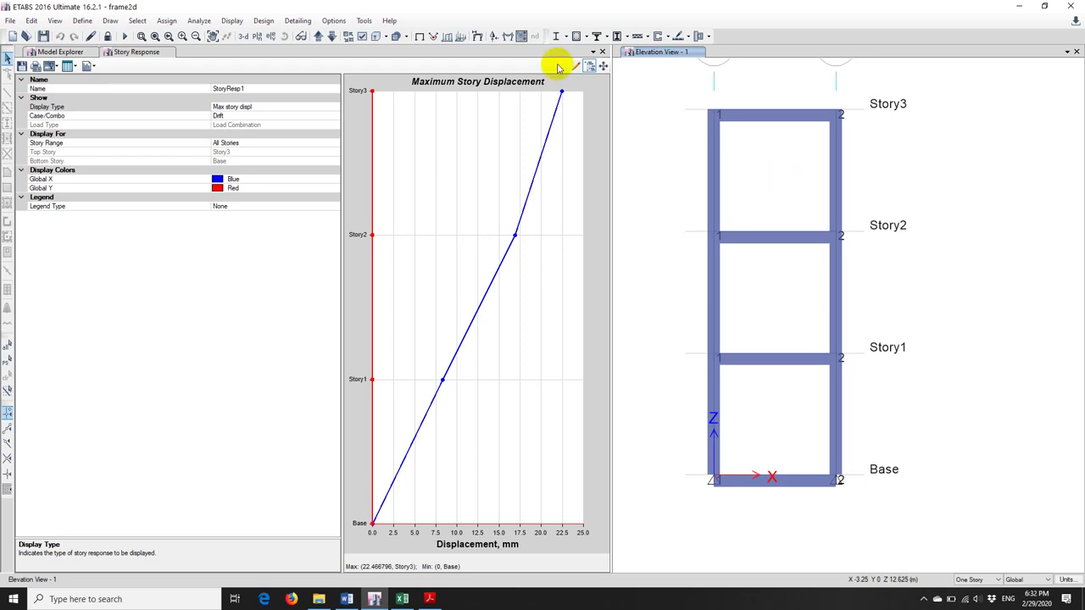
Unlock the model, deleting the analysis results, and start a new concrete rectangular frame section.
click(109, 35)
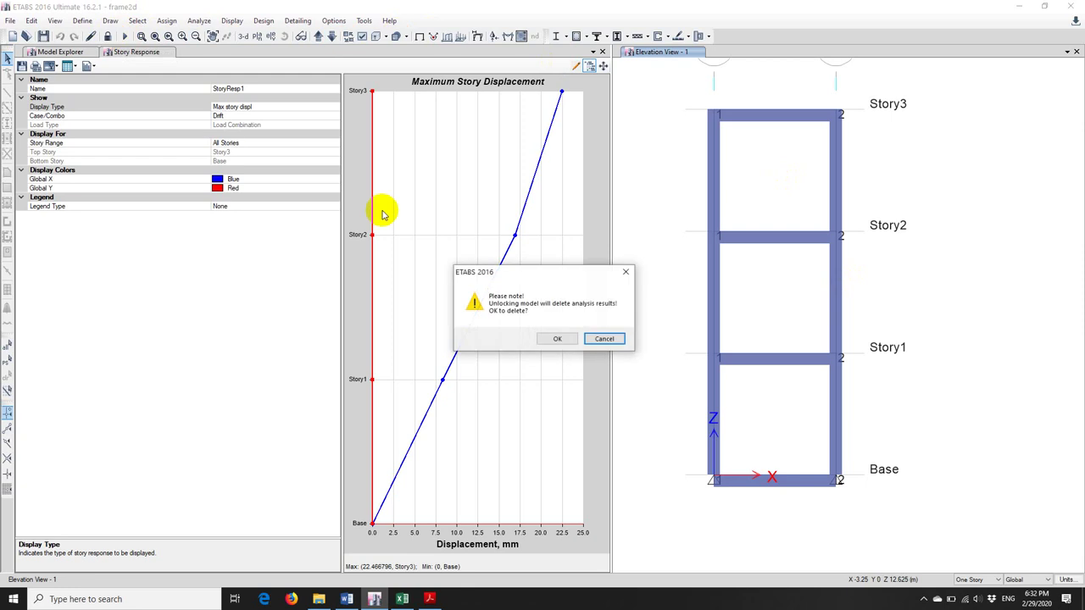
click(555, 336)
click(83, 20)
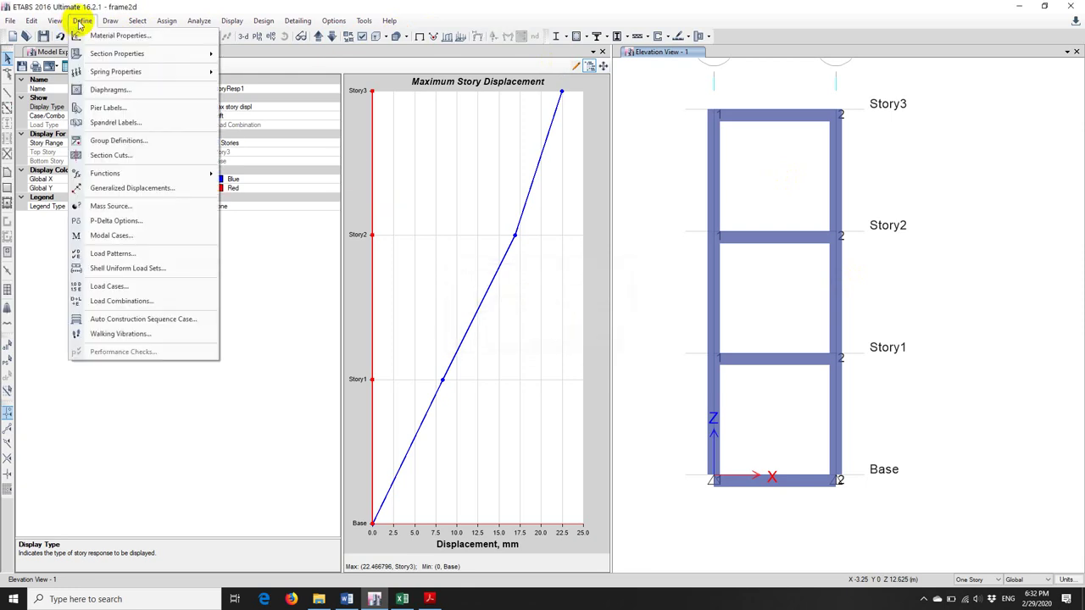
mouse_move(119, 51)
click(280, 51)
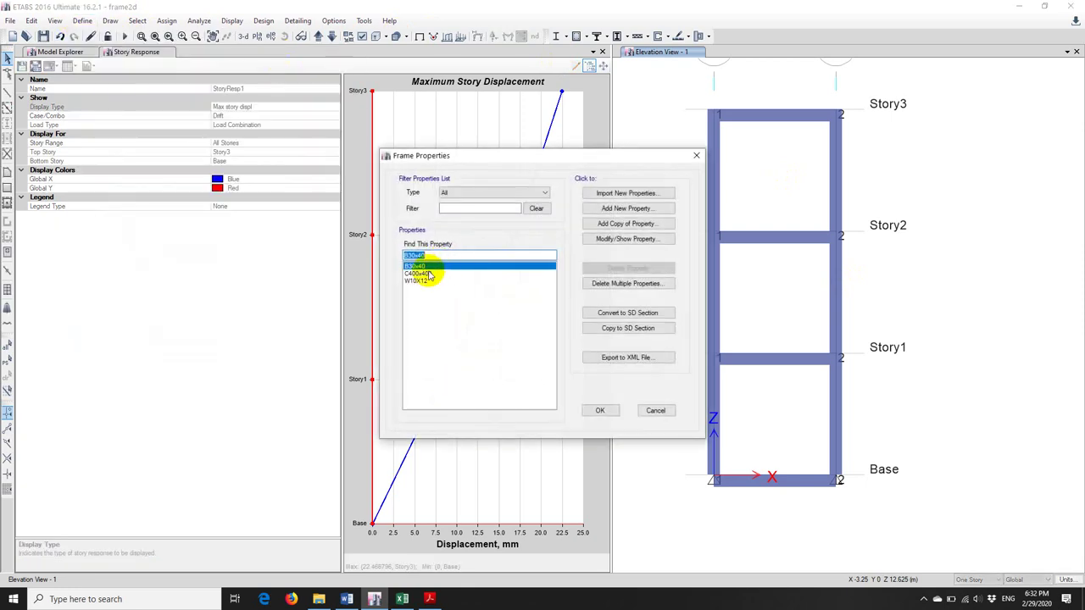
click(621, 209)
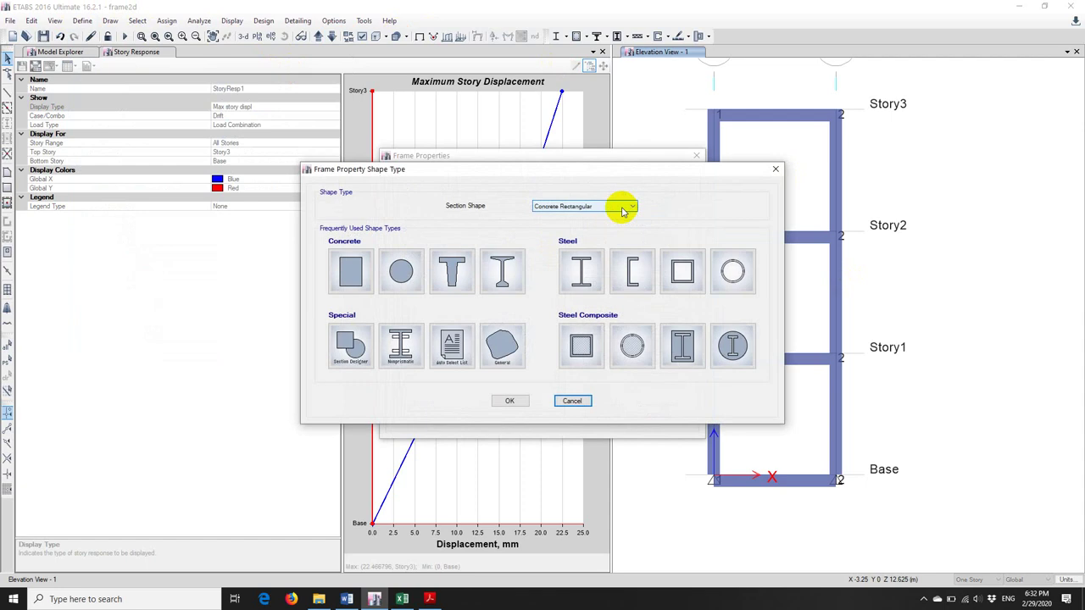
click(344, 271)
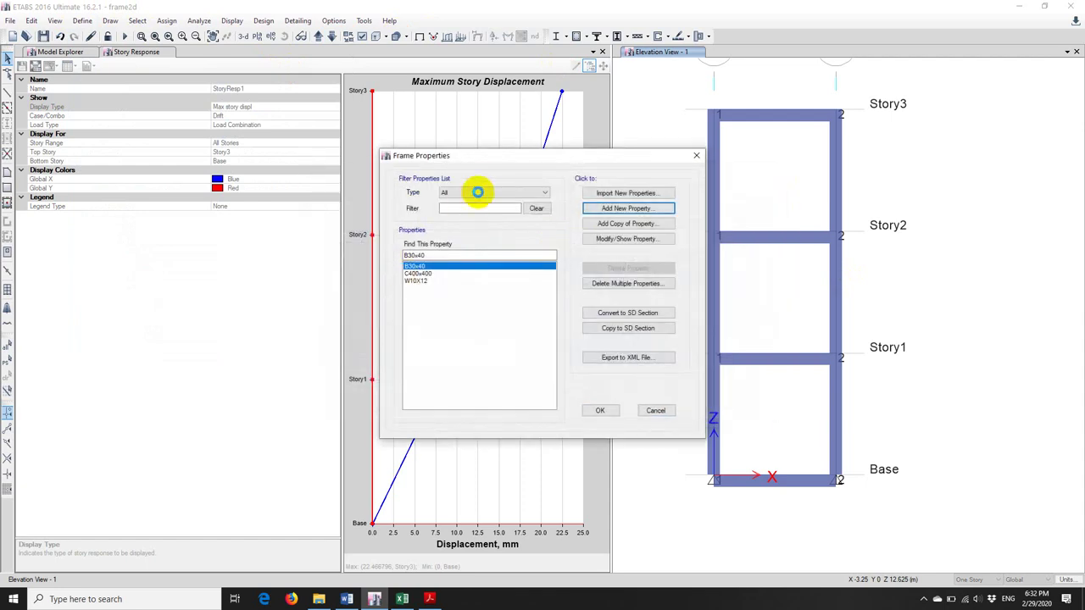
Define the concrete rectangular frame section C30x30 with material C25, 300 mm depth and 300 mm width.
click(490, 180)
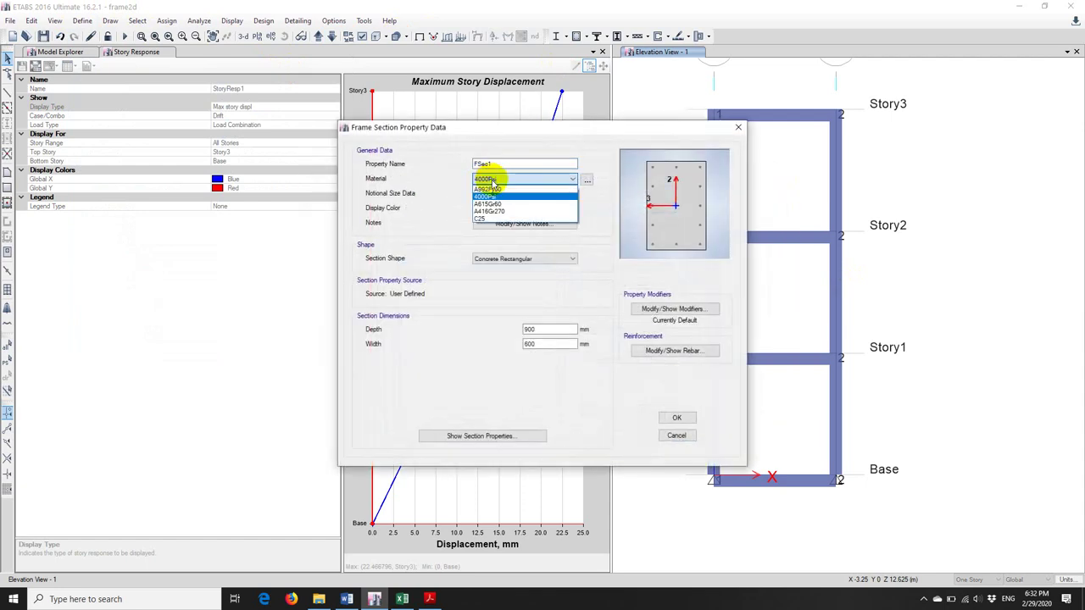
click(482, 219)
drag(494, 164, 442, 165)
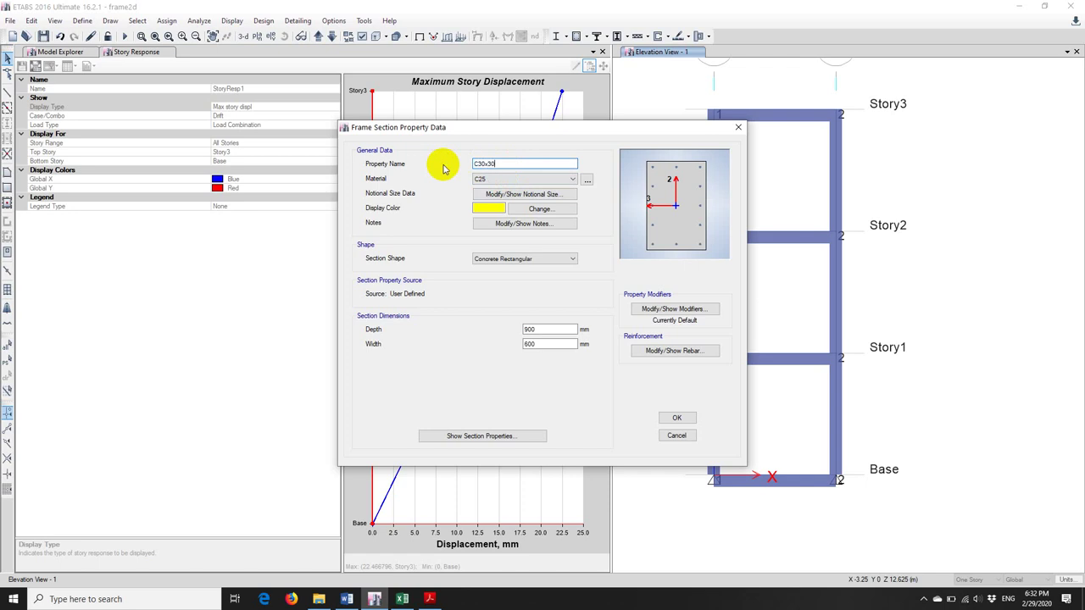
drag(538, 331, 484, 329)
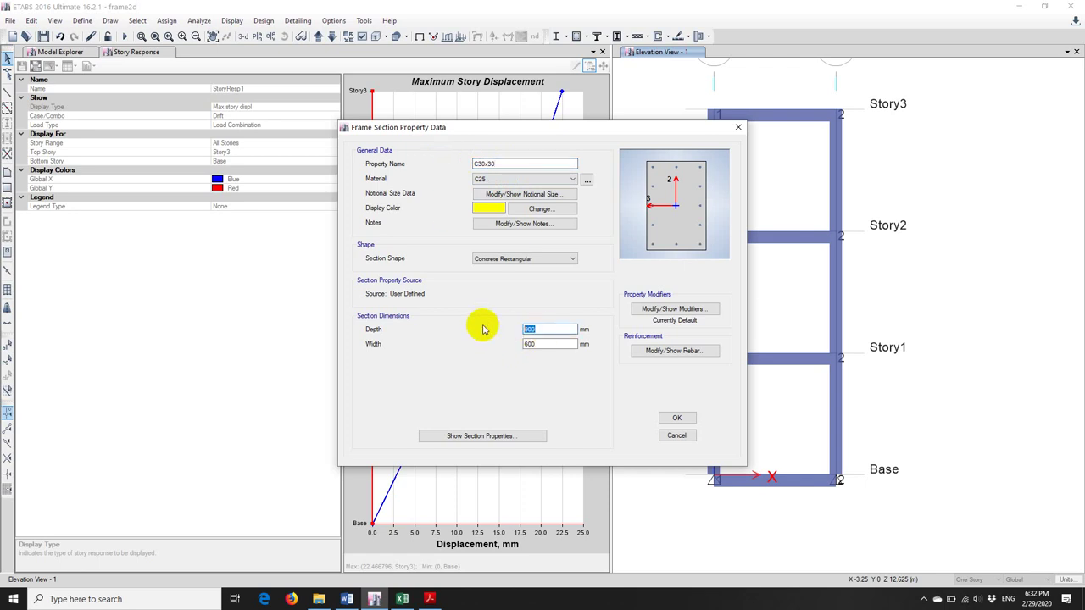
key(Tab)
text(30)
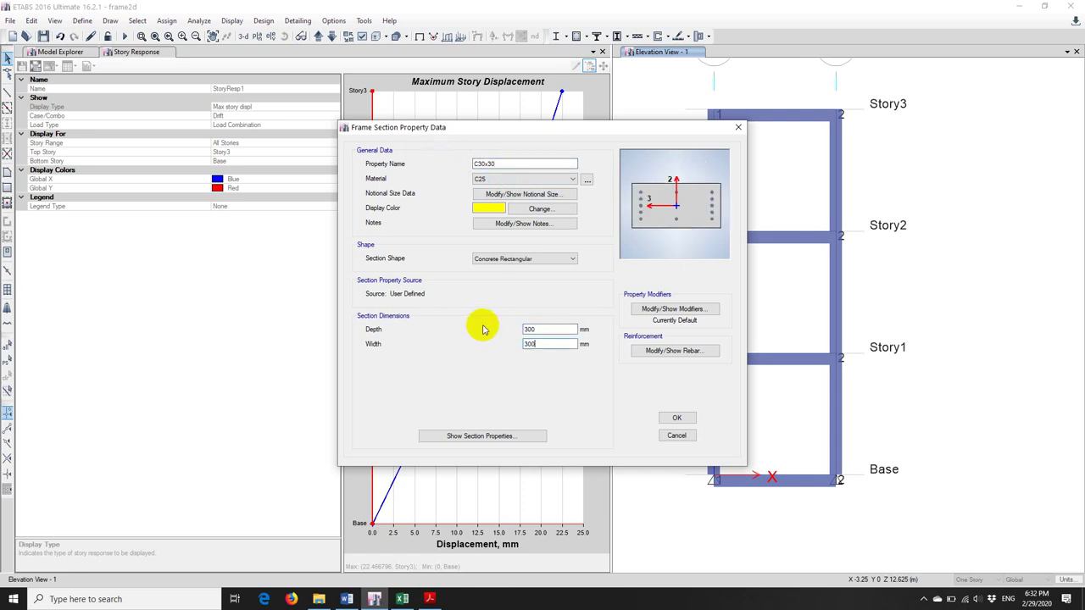
double_click(547, 330)
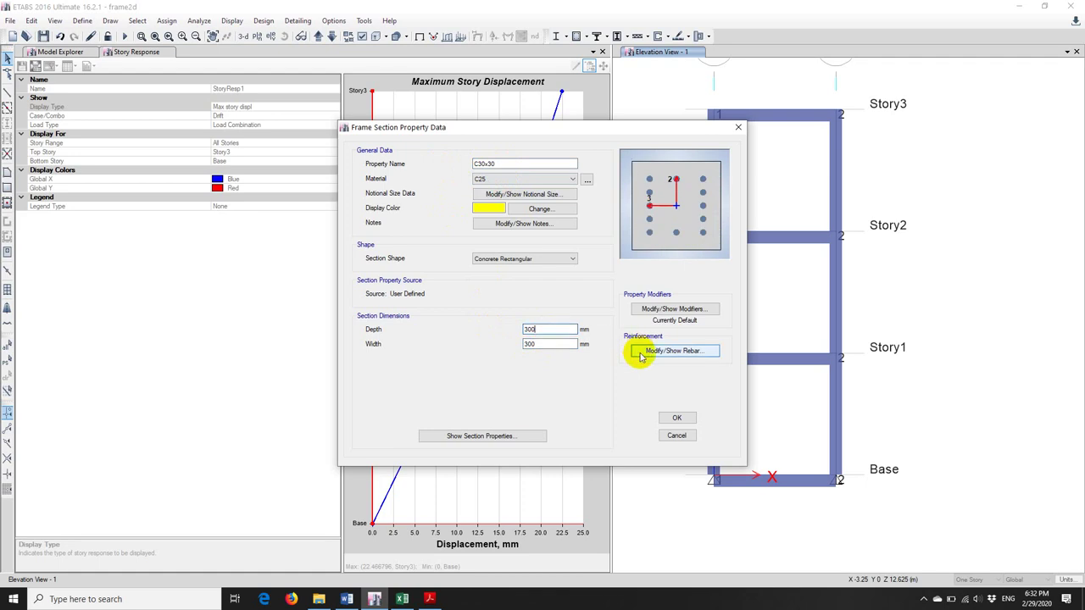
click(685, 418)
click(601, 411)
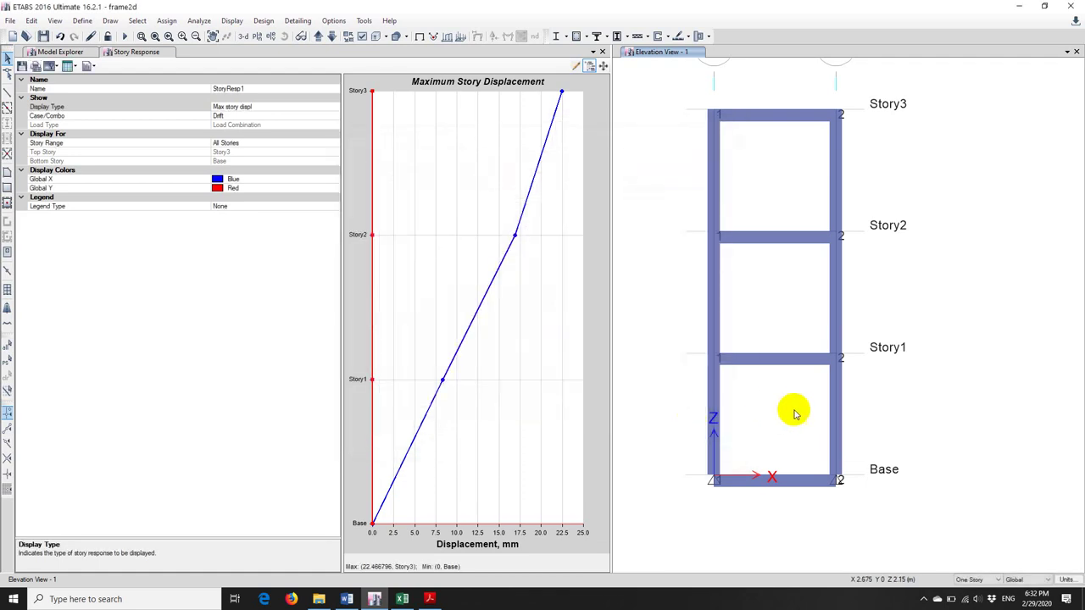
Assign the C30x30 section to all six columns across the three stories.
drag(842, 420, 683, 417)
drag(881, 304, 688, 281)
drag(873, 185, 688, 188)
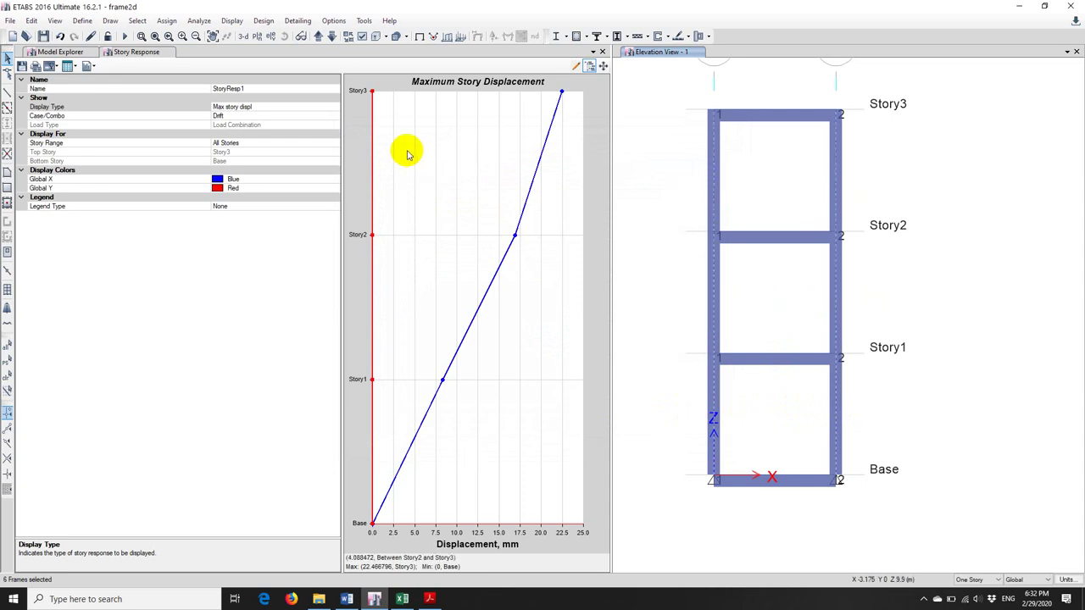
click(167, 21)
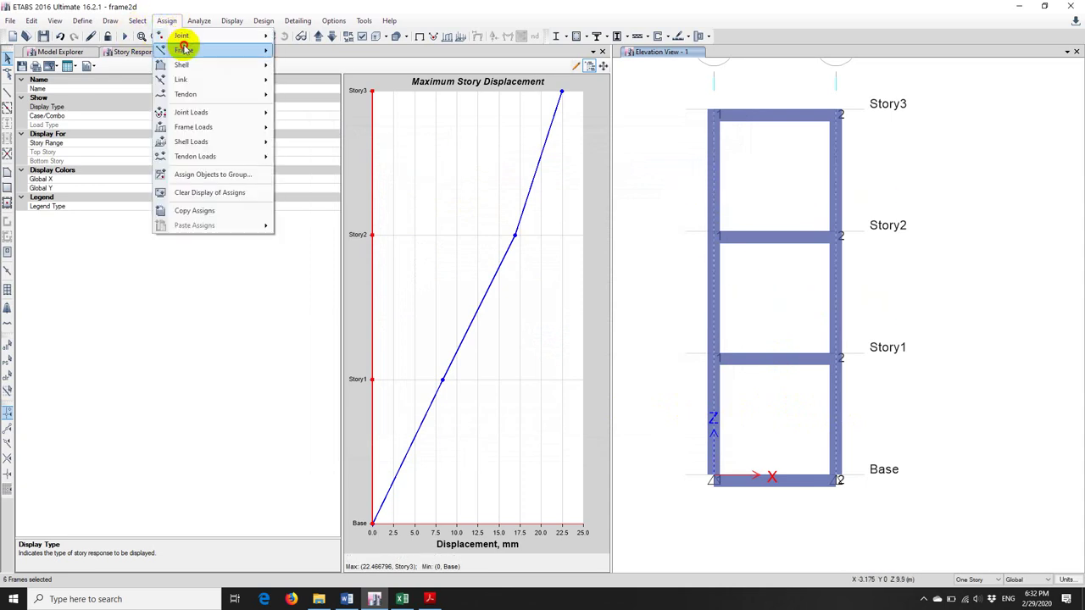
mouse_move(183, 50)
click(438, 50)
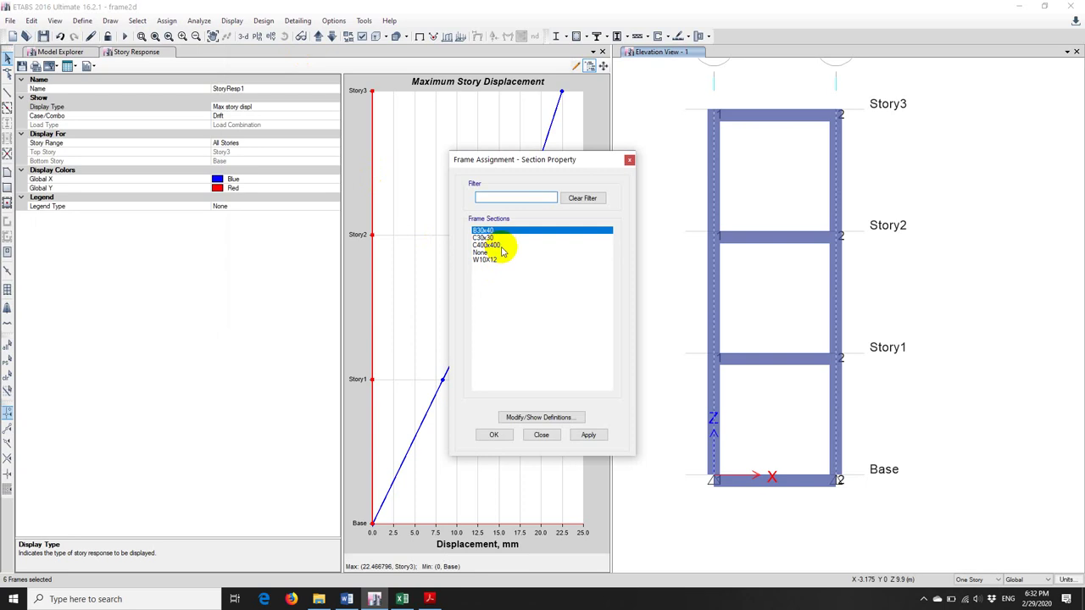
click(485, 239)
click(588, 437)
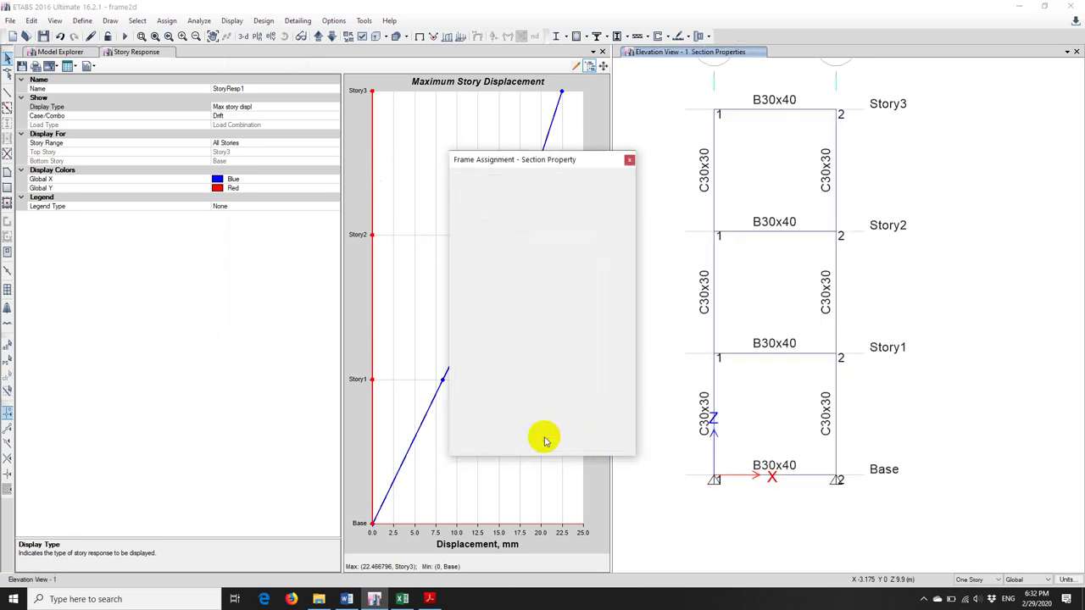
click(541, 435)
Rerun the analysis to check the Story3 displacement on the plot, and unlock the model again.
click(125, 36)
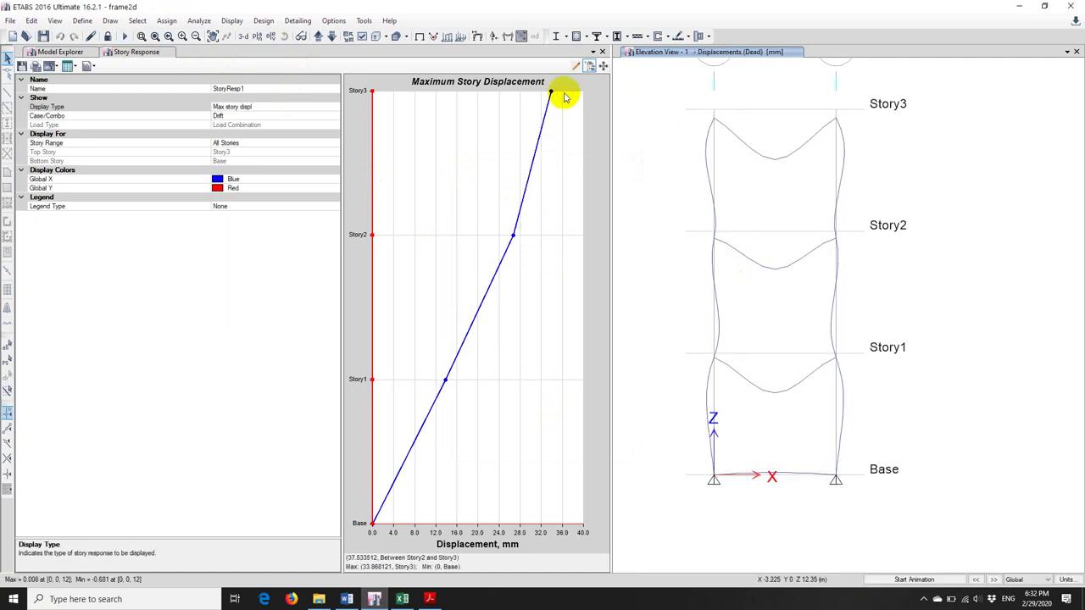
mouse_move(552, 95)
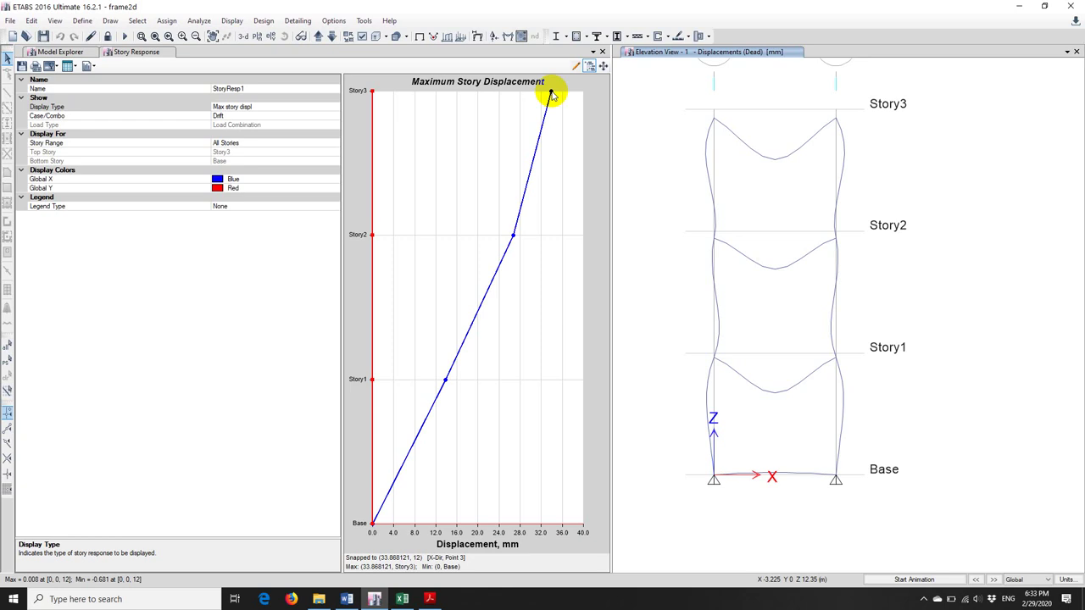
click(108, 35)
click(557, 338)
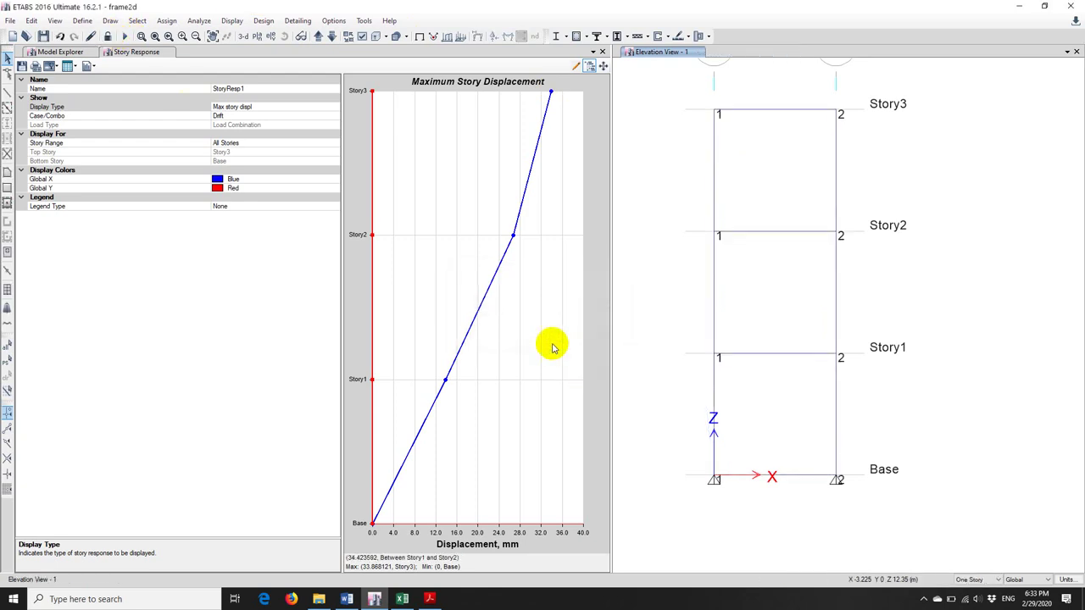
Replicate the beams and the grid B columns with their joints once at dx 4 m to add a second bay.
drag(790, 419, 697, 271)
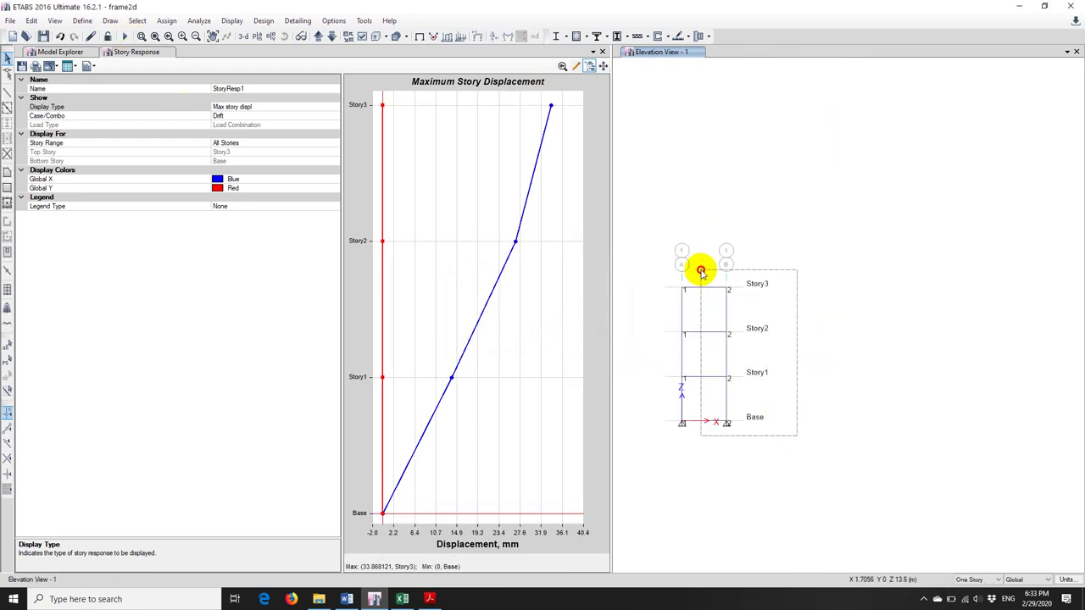
scroll(702, 388, up, 5)
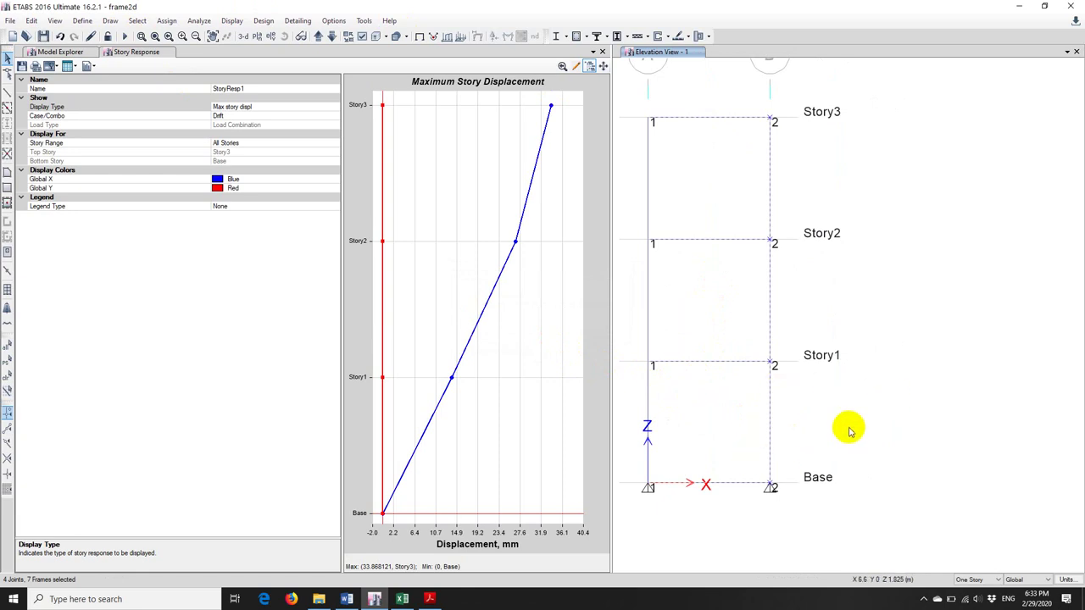
scroll(820, 412, down, 1)
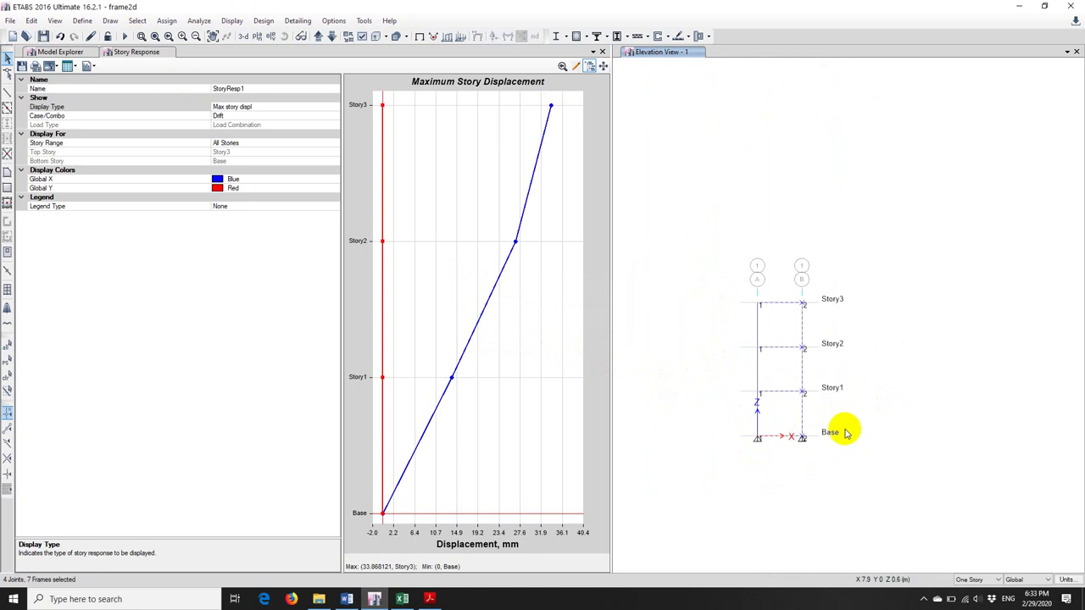
scroll(799, 434, up, 1)
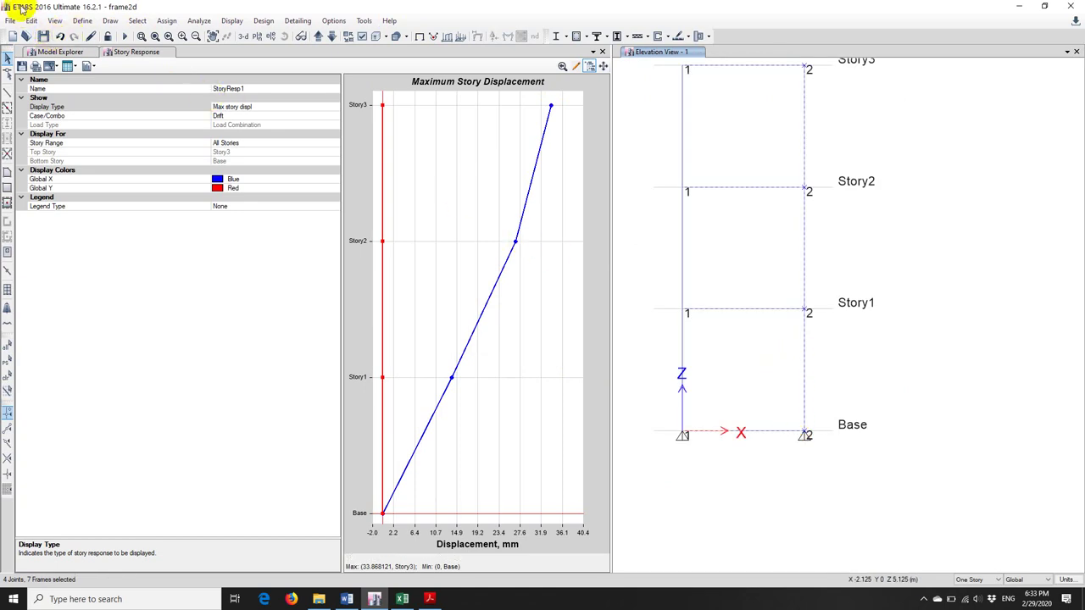
click(32, 21)
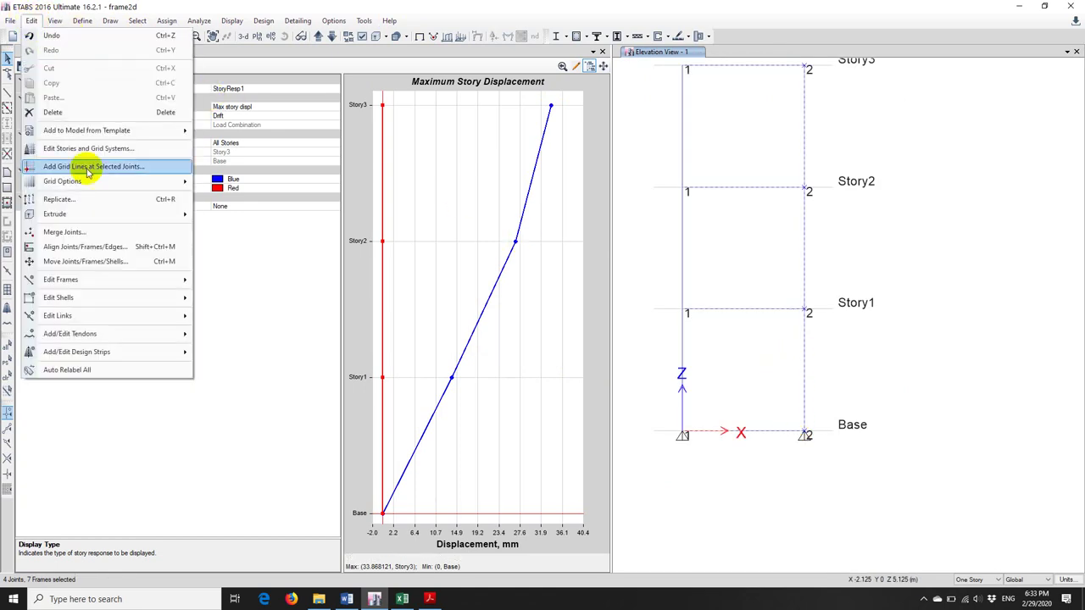
click(108, 202)
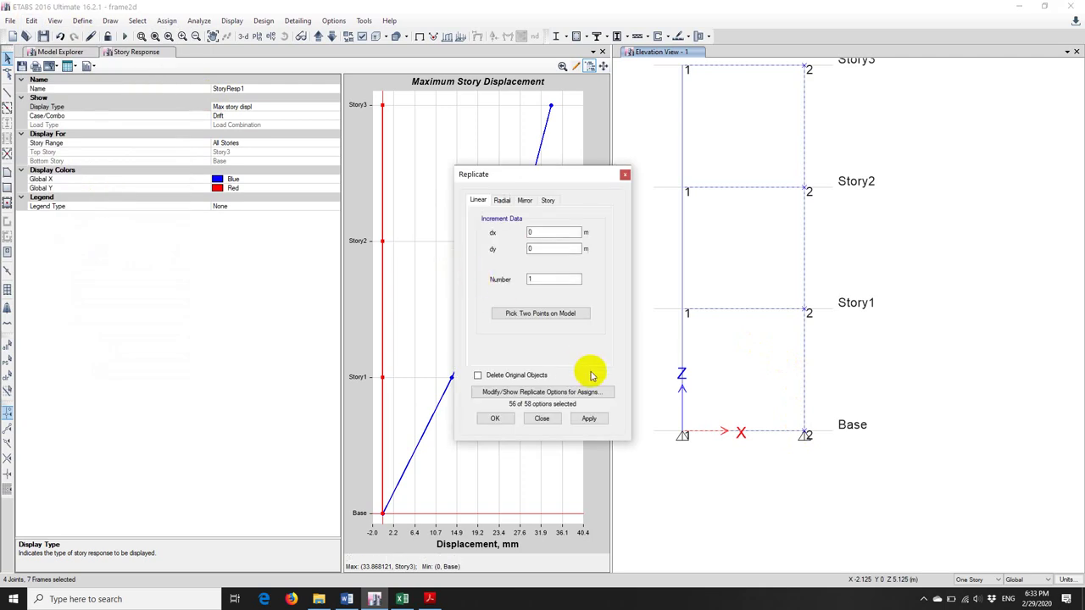
click(540, 313)
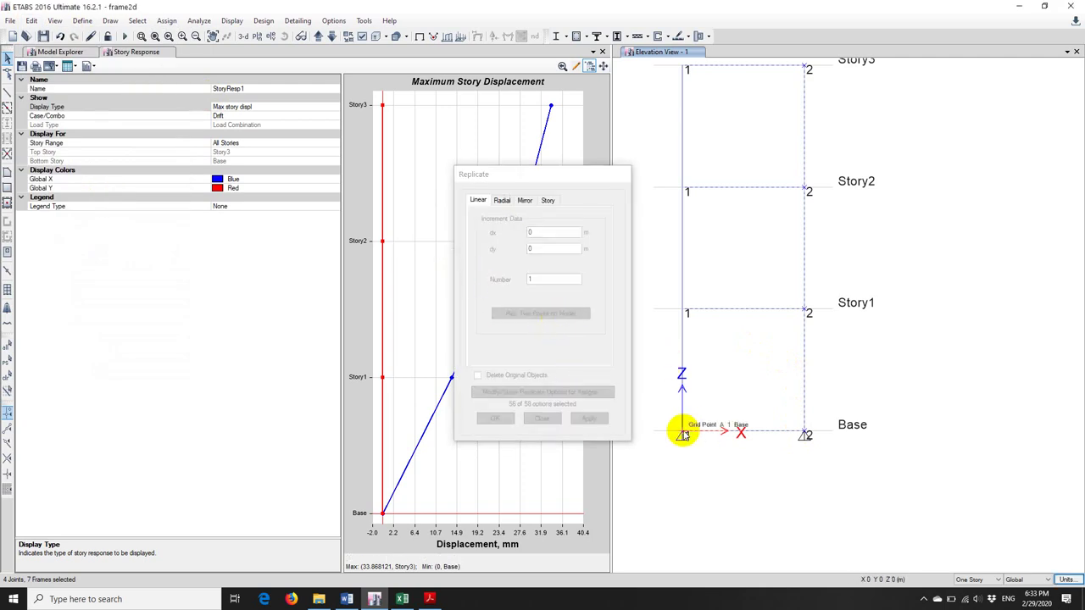
click(683, 434)
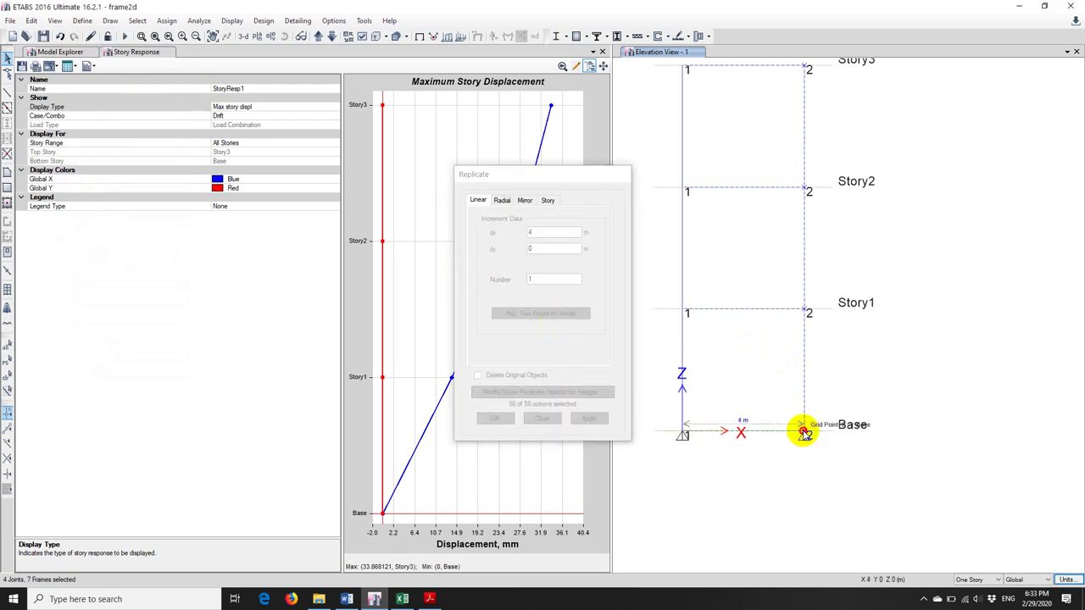
click(805, 434)
click(589, 418)
scroll(775, 472, down, 4)
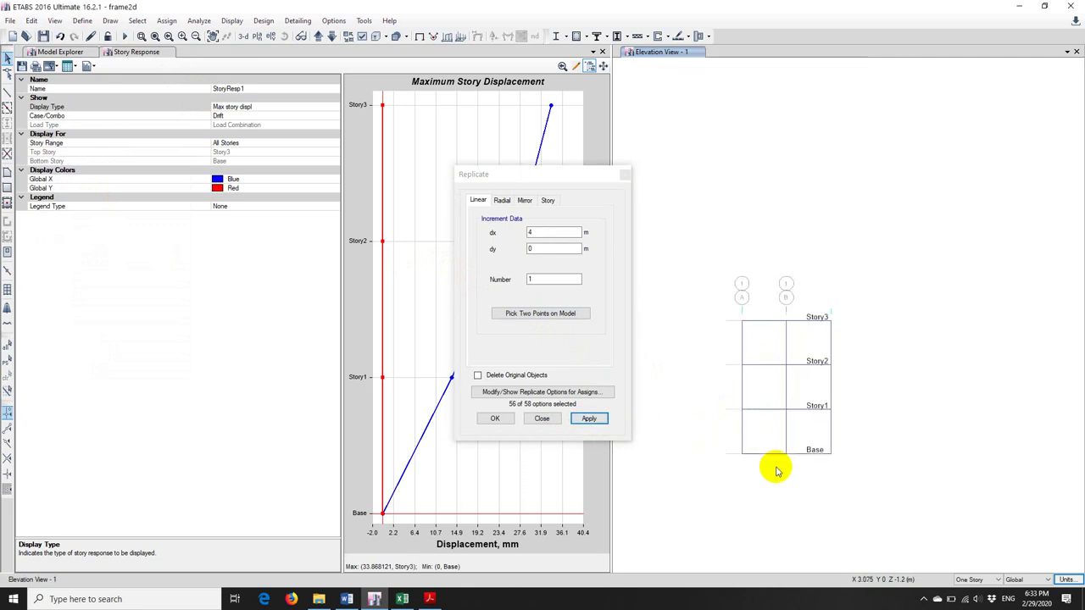
click(542, 419)
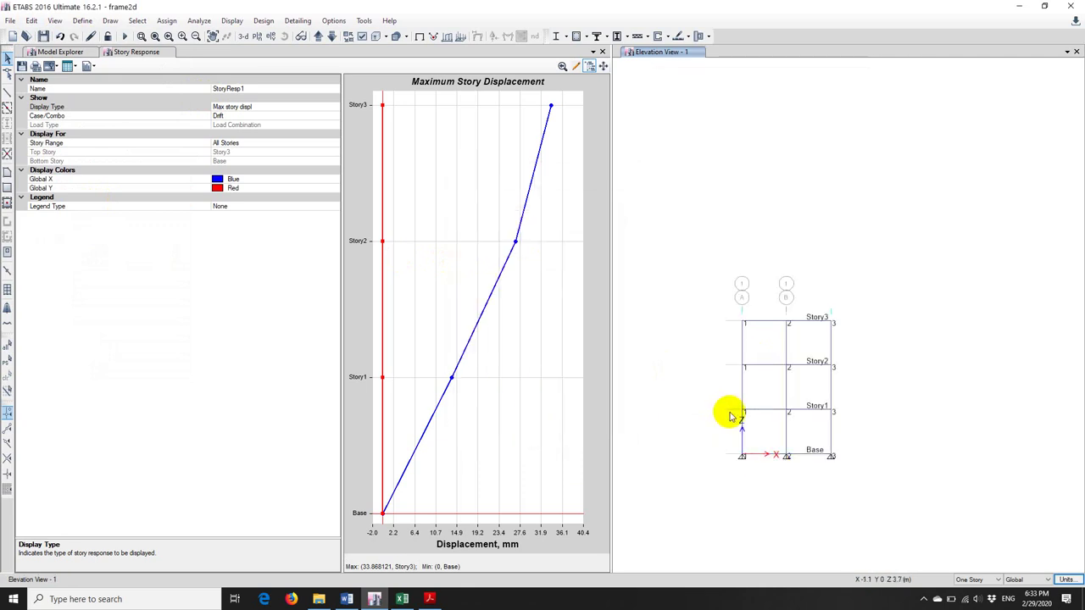
Run the analysis on the two-bay frame and show the undeformed elevation.
scroll(785, 457, up, 4)
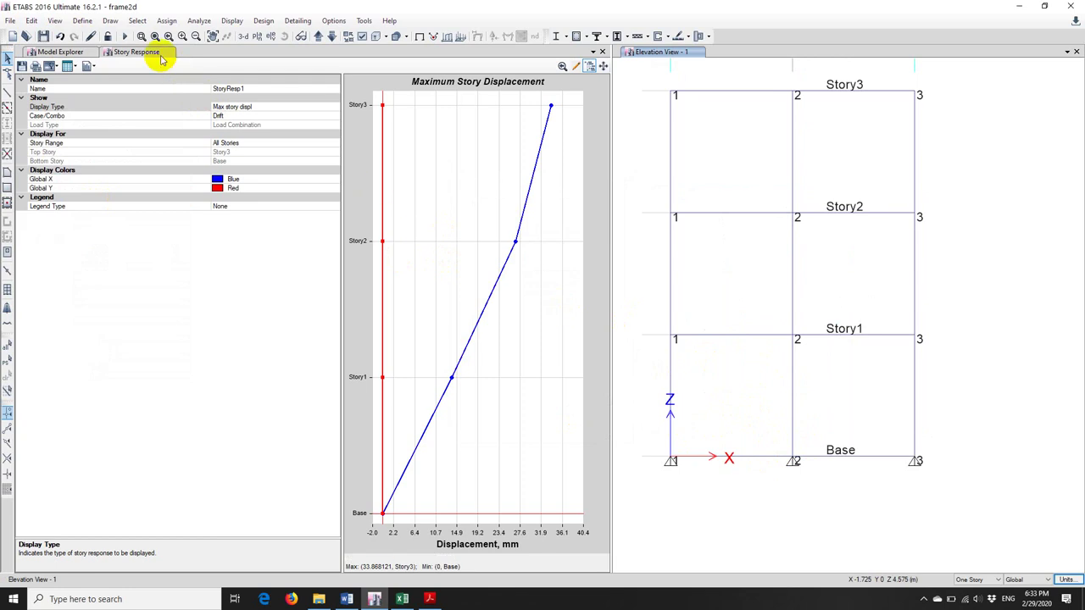
click(126, 37)
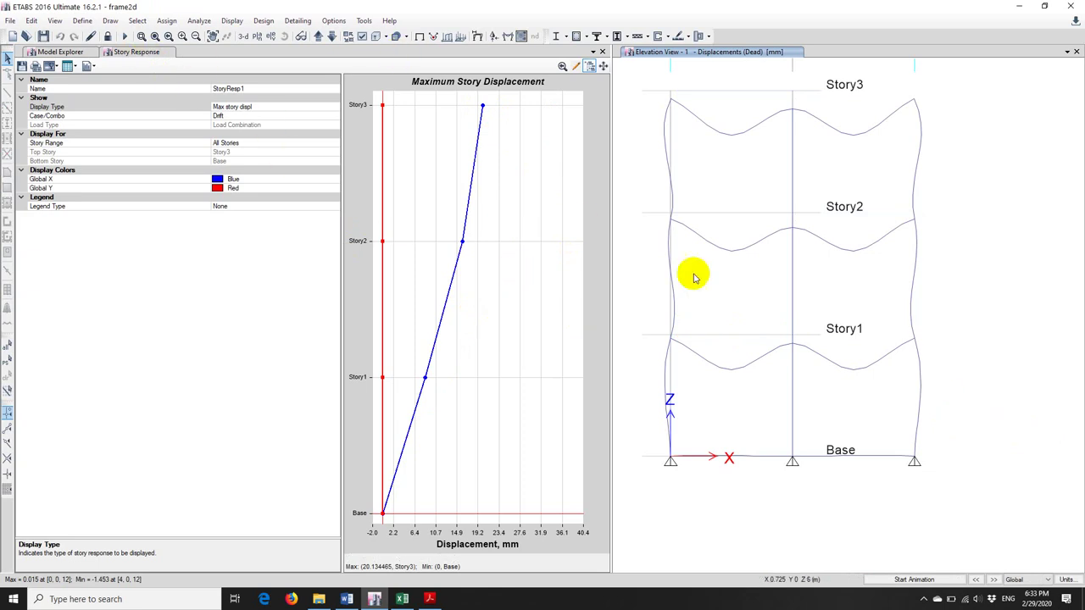
click(419, 35)
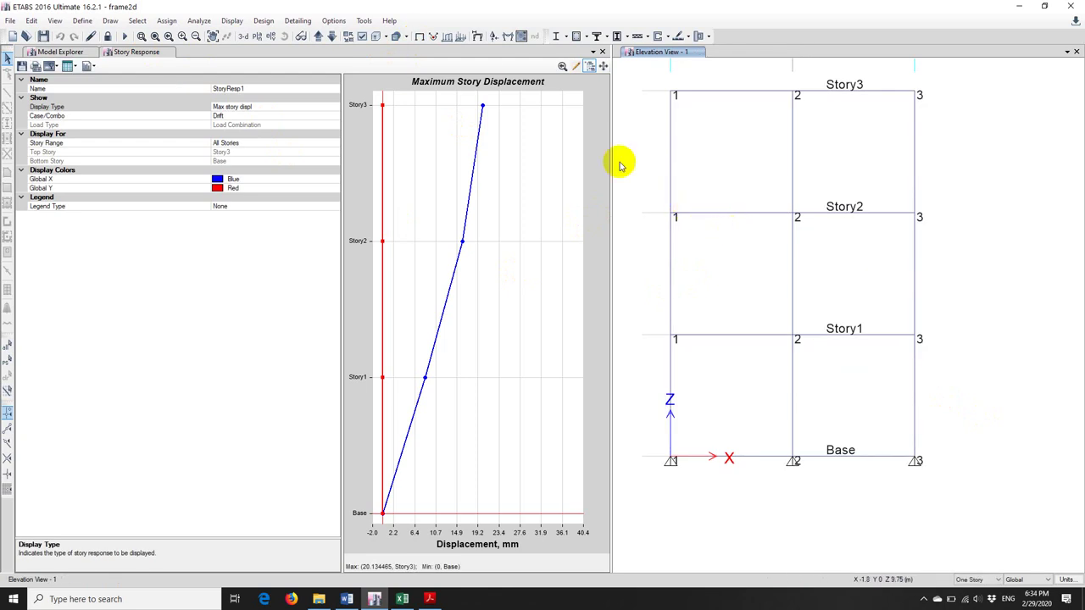
Select all nine columns and set ULS-2 as the design combination for concrete frame design.
drag(951, 168, 650, 155)
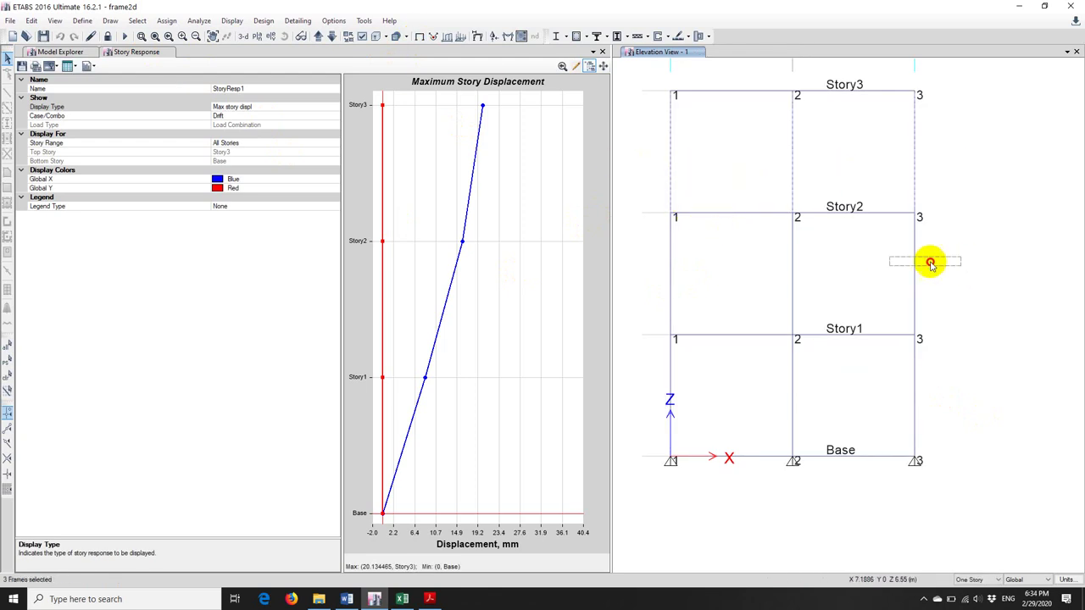
drag(939, 260, 673, 262)
drag(949, 377, 621, 373)
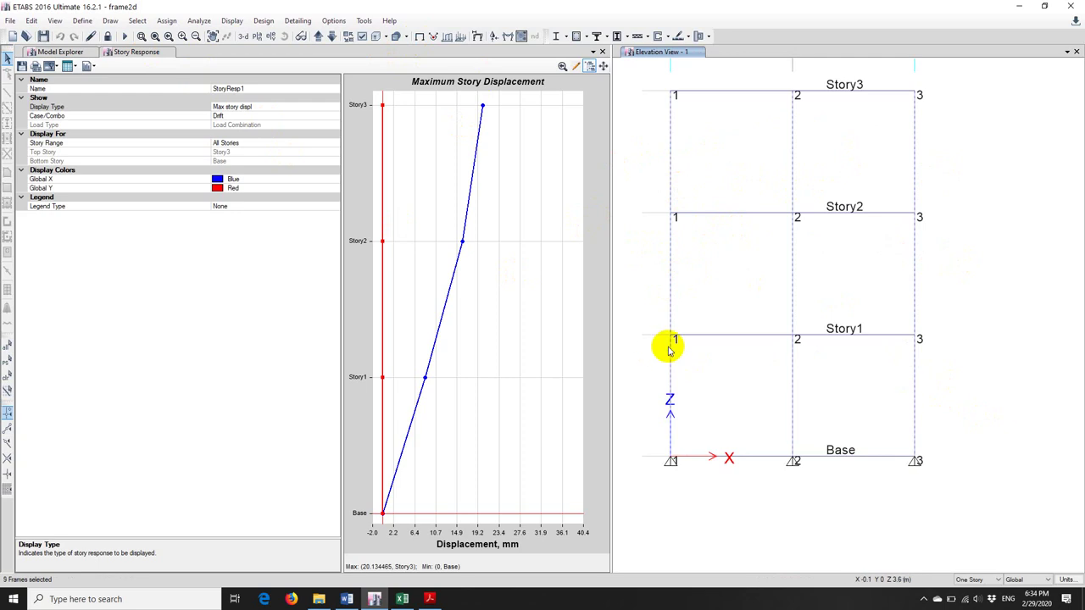
click(263, 24)
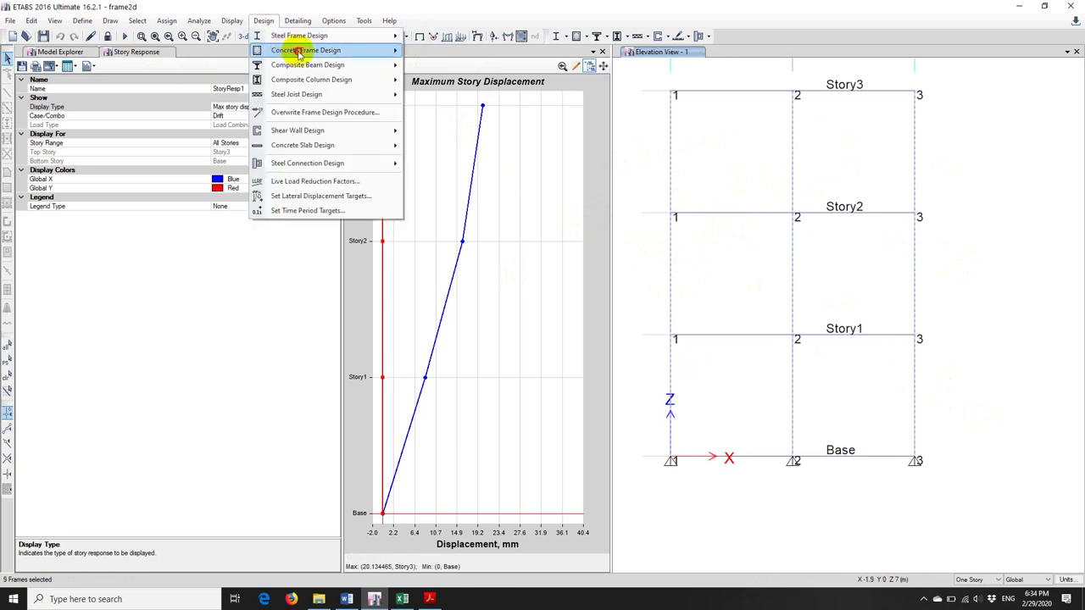
mouse_move(293, 47)
click(489, 133)
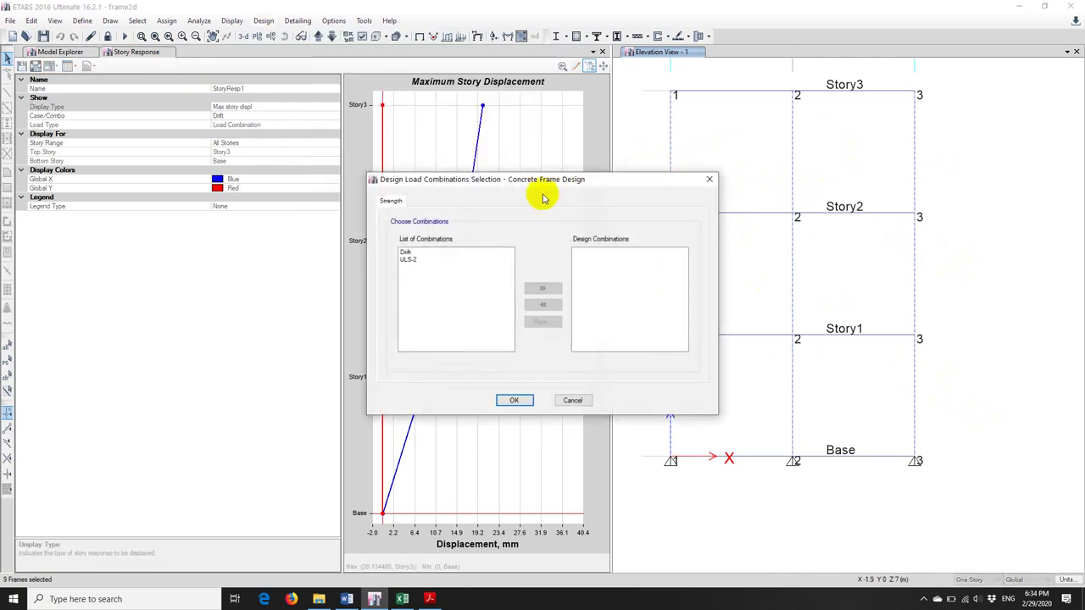
click(414, 259)
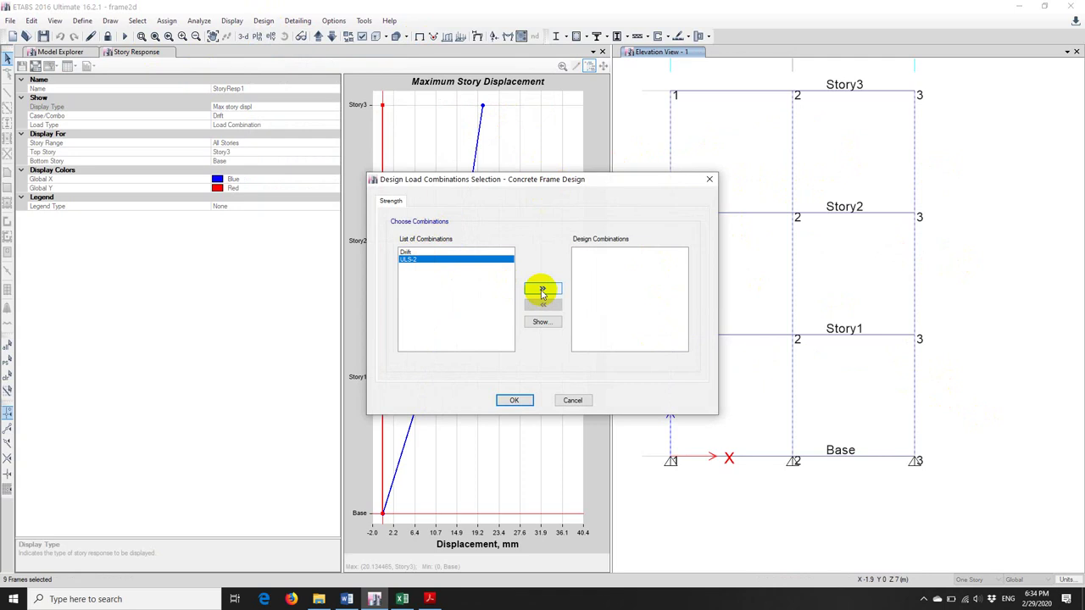
click(541, 291)
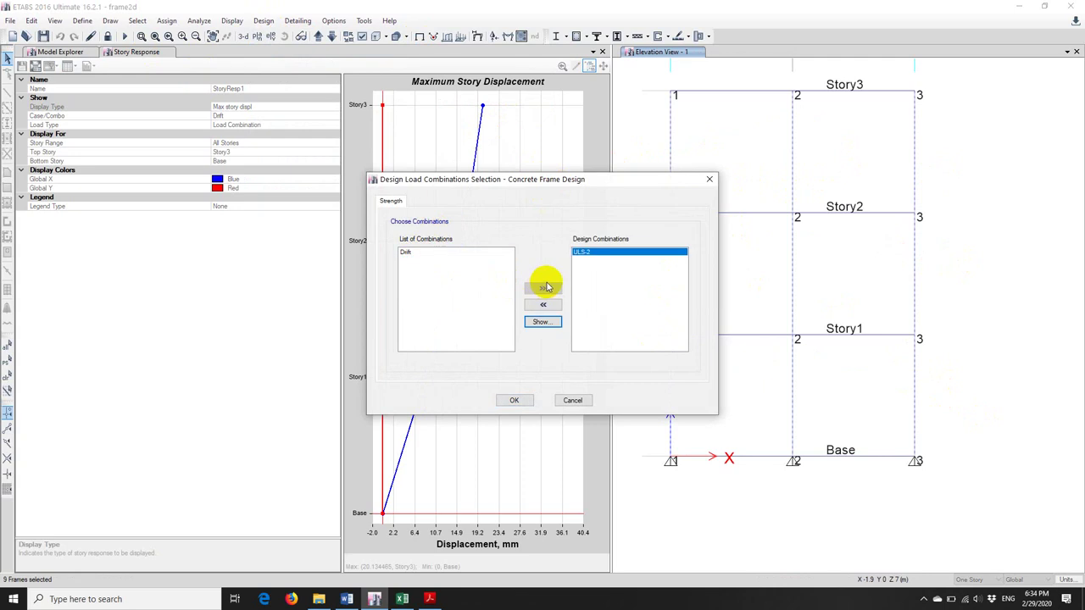
click(516, 400)
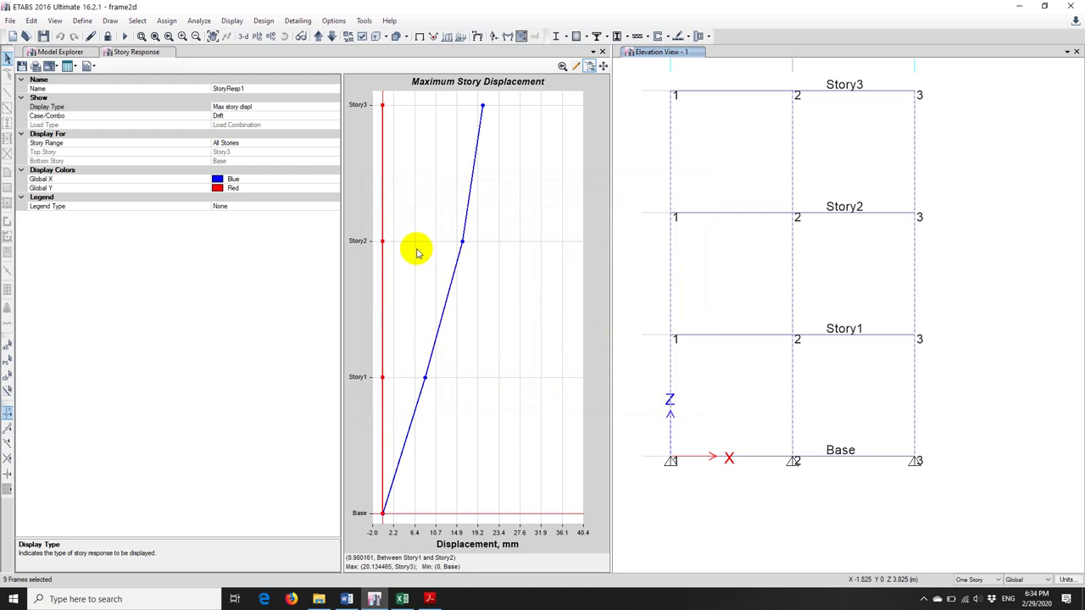
Start the concrete frame design check on the selected columns.
click(263, 21)
mouse_move(288, 50)
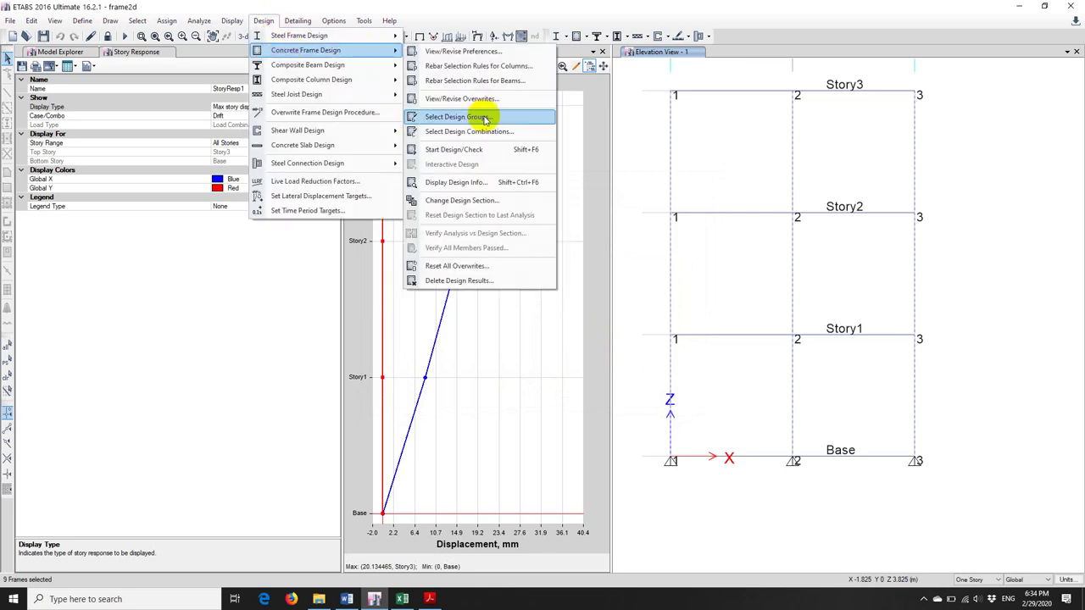
click(452, 149)
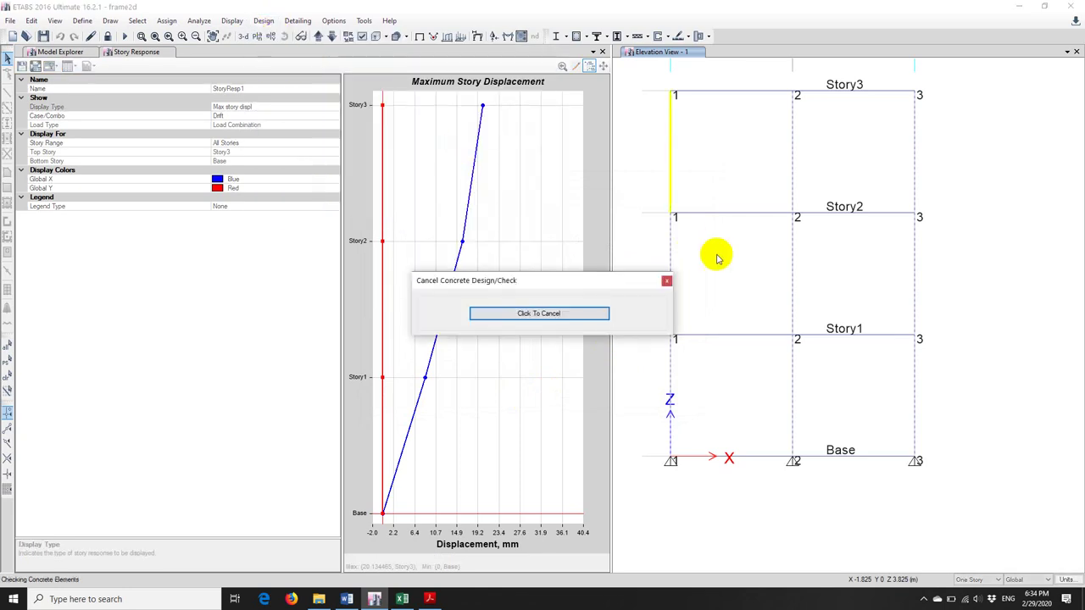
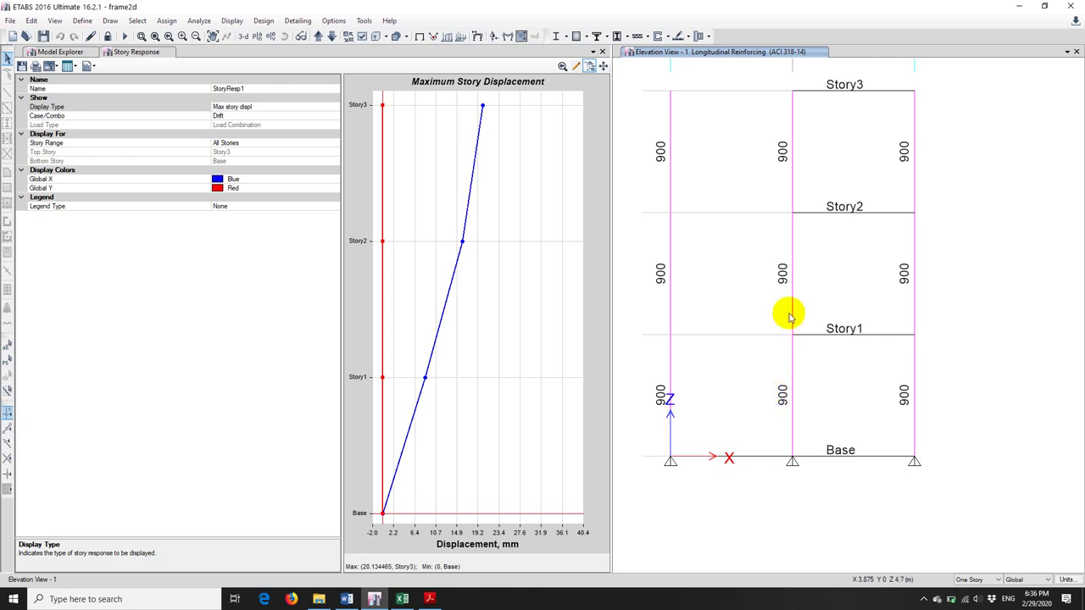
Switch to the Excel workbook and enter a bar count of 4 in D22 and a bar diameter of 16 in E22.
click(792, 388)
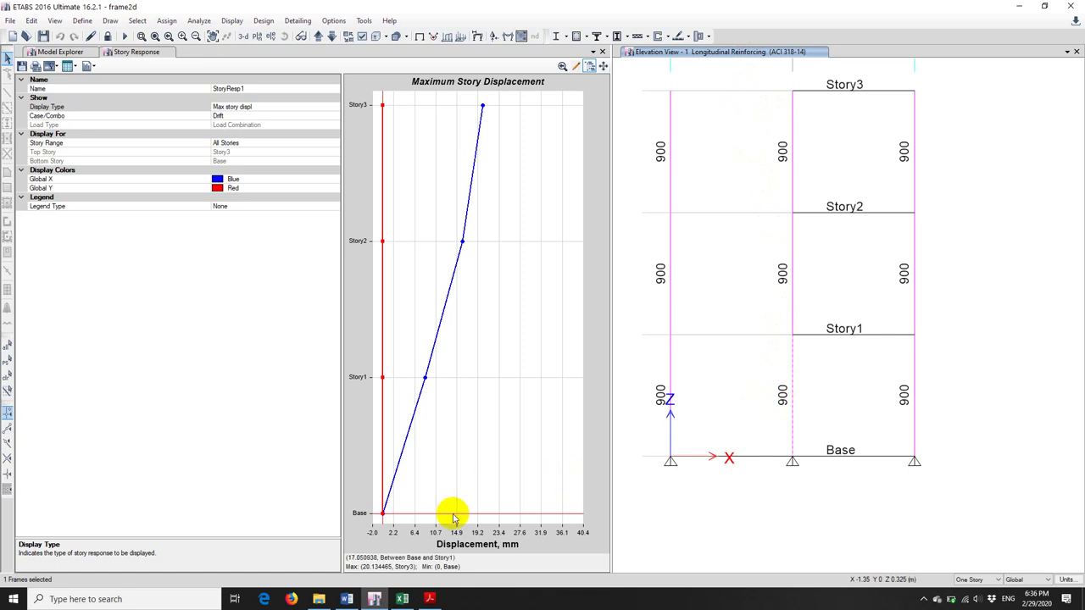
click(405, 599)
scroll(517, 441, down, 2)
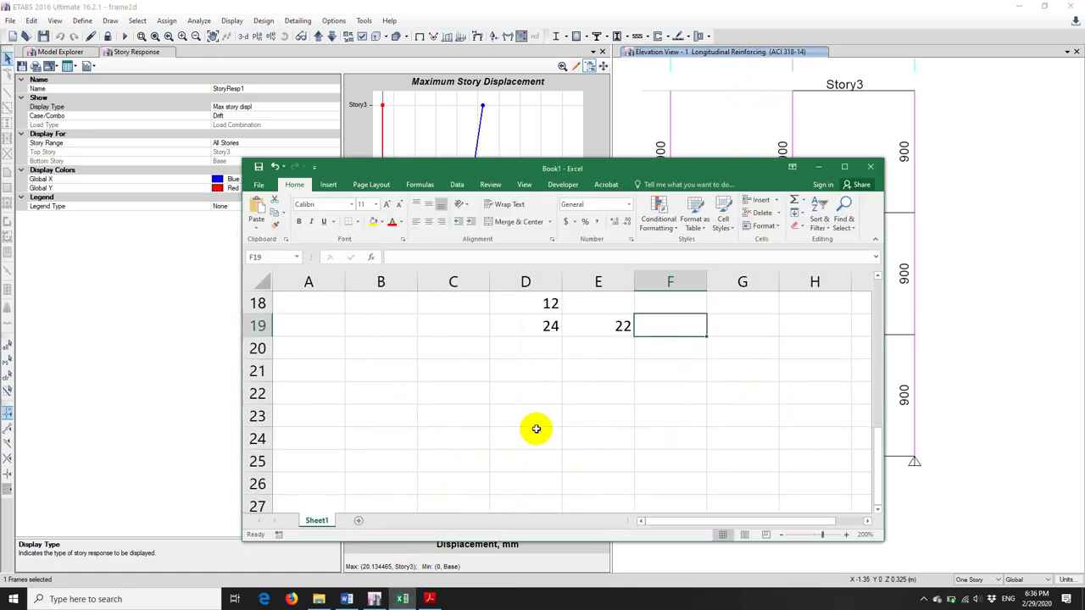
click(528, 391)
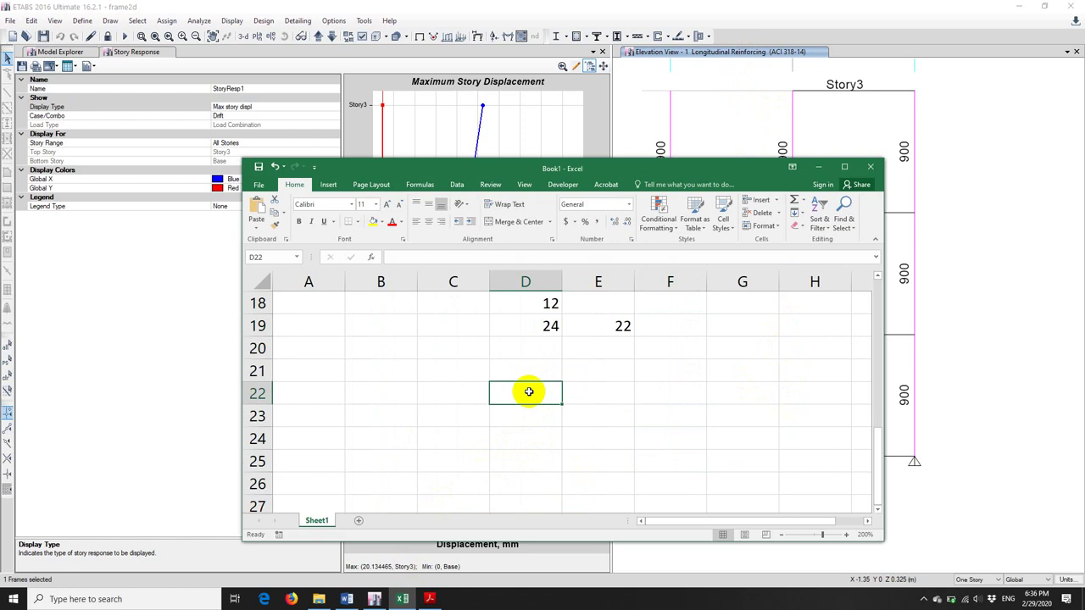
text(4)
key(Tab)
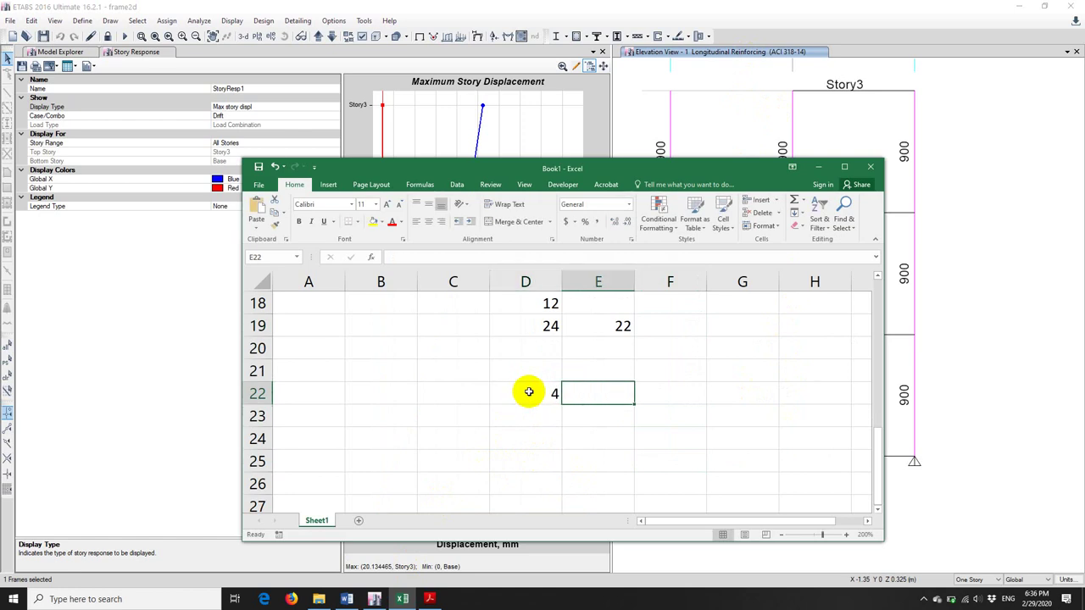
text(16)
key(Tab)
Calculate the total bar area in F22 with =D22*3.14*E22*E22/4 and move the workbook window clear of the elevation view.
text(=)
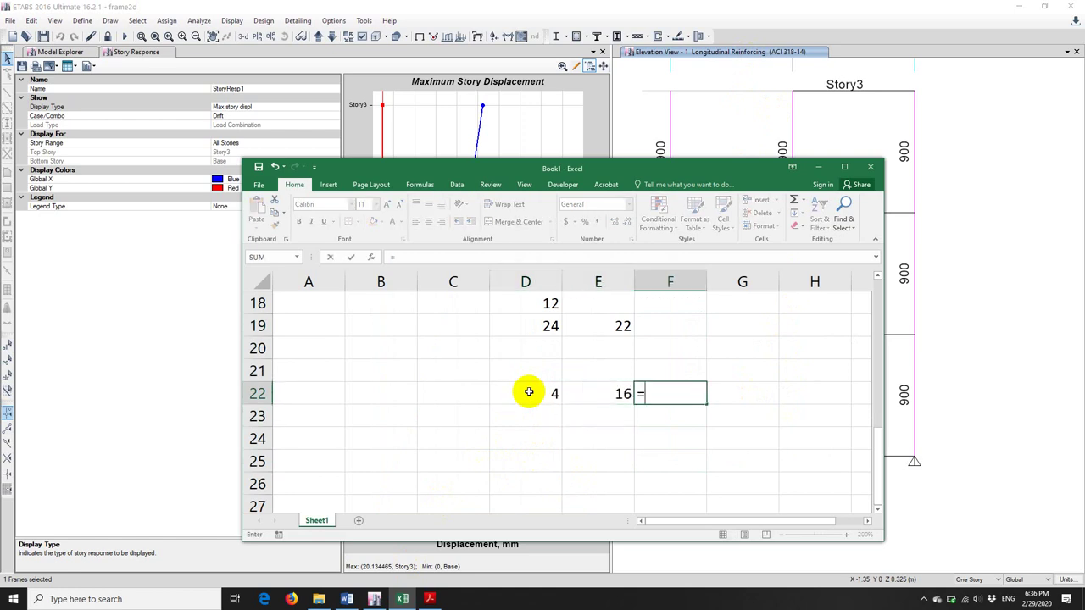
click(528, 391)
text(*)
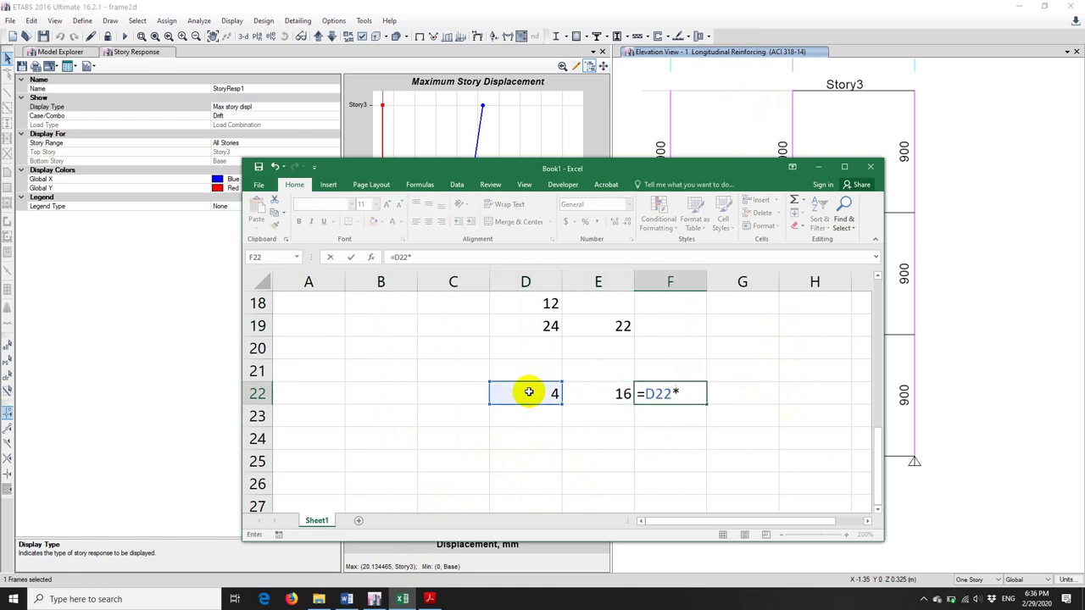
click(585, 393)
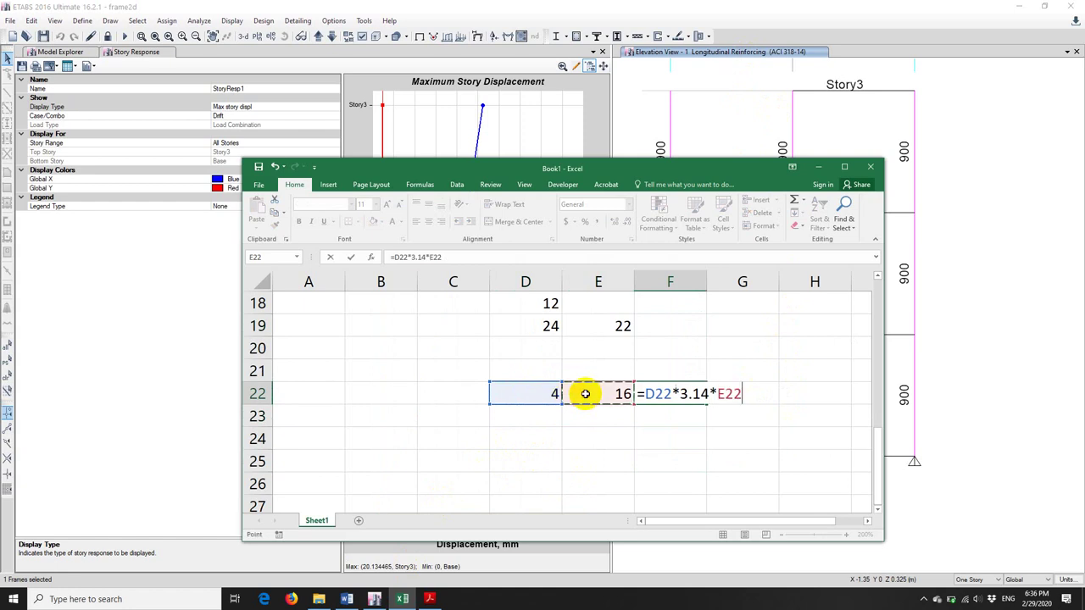
text(*)
click(586, 394)
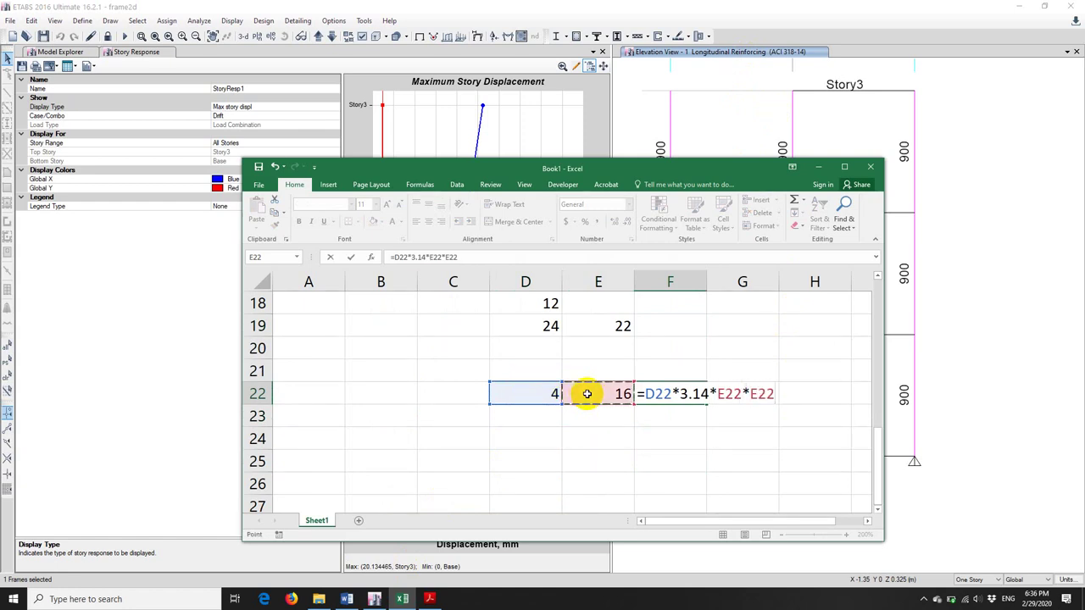
text(/4)
key(Return)
drag(663, 170, 414, 165)
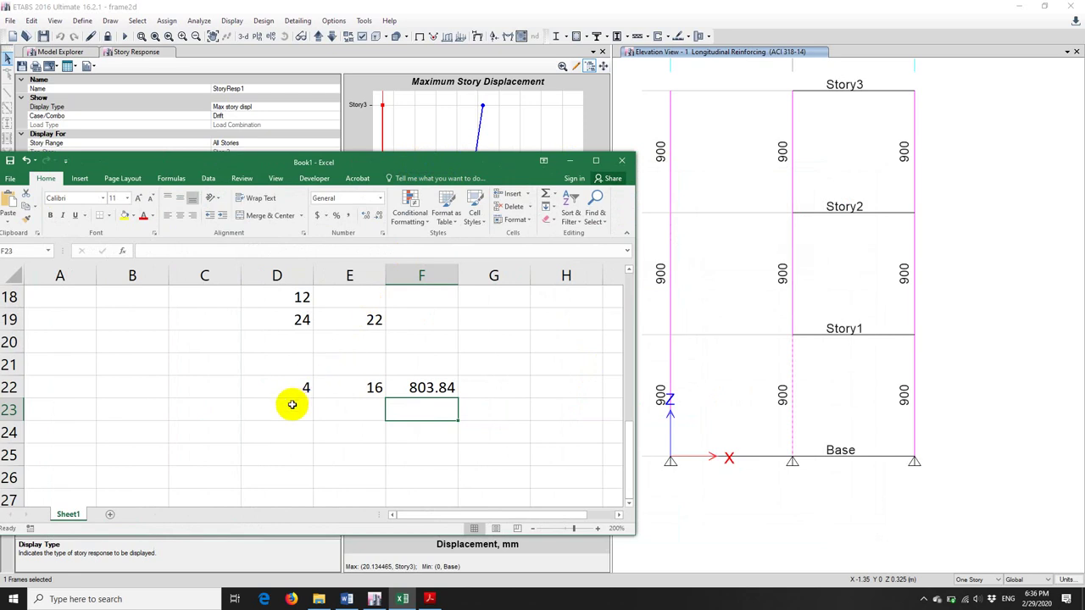
Change the bar count in D22 to 8 and the bar diameter in E22 to 14.
click(299, 389)
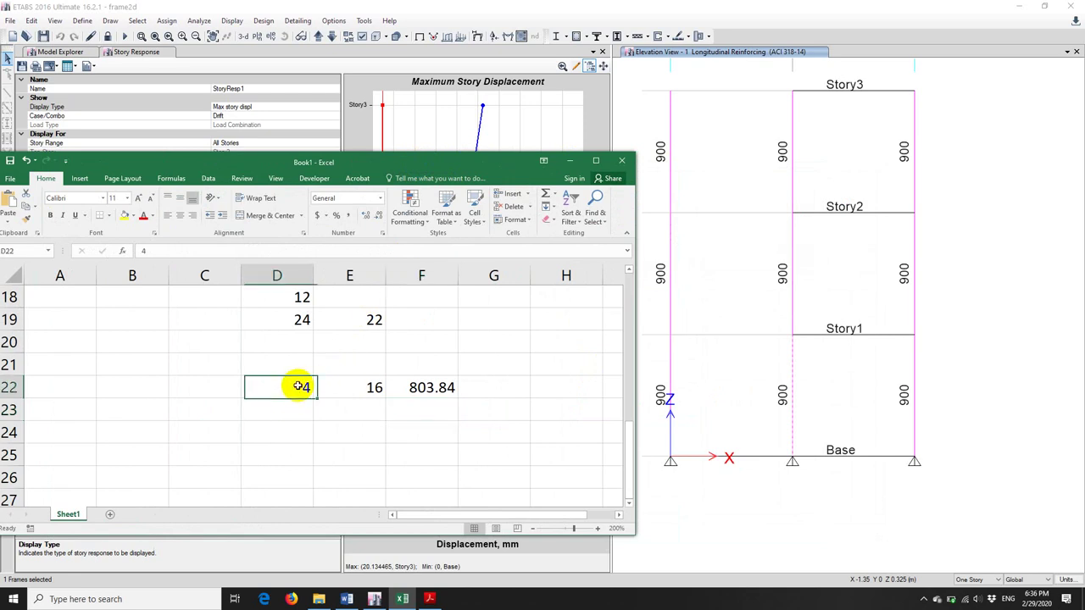
text(8)
key(Tab)
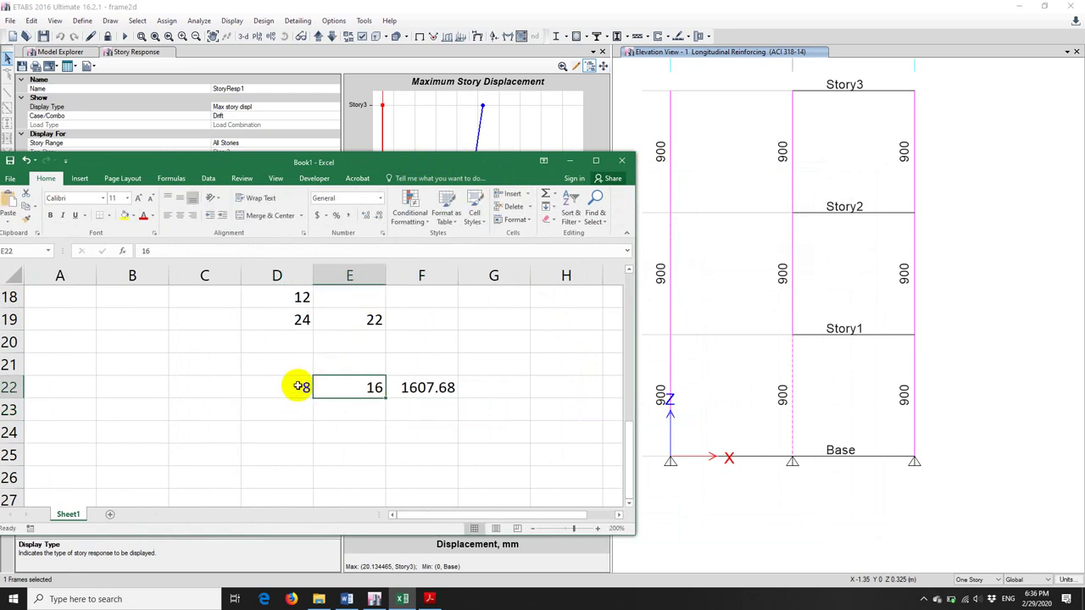
text(14)
key(Return)
key(Up)
key(Right)
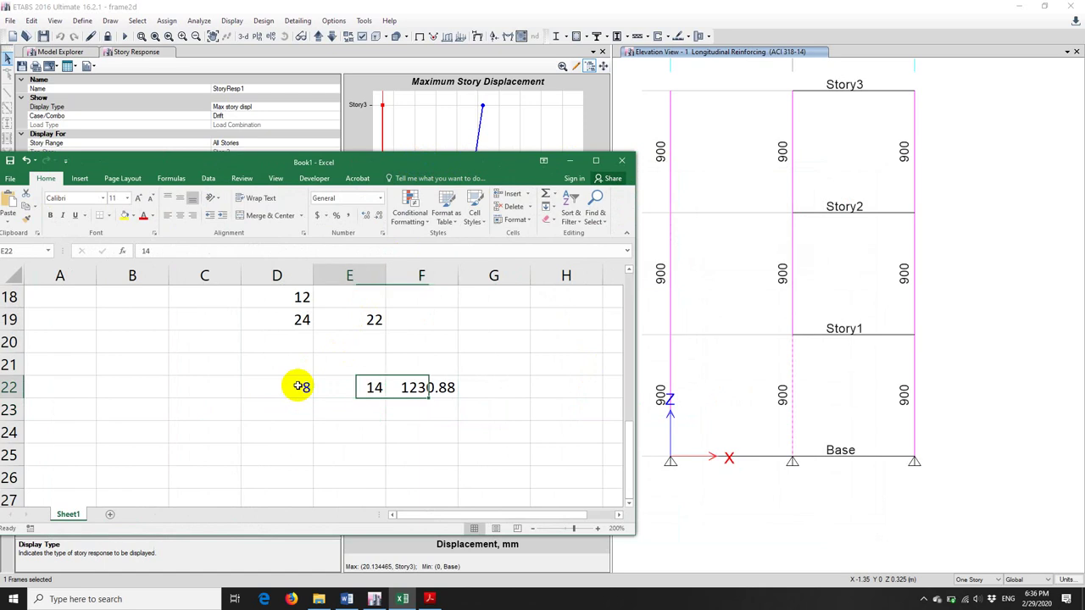
Review the bar count, bar diameter and area formula across cells D22 to F22.
key(Left)
key(Left)
key(Right)
key(Right)
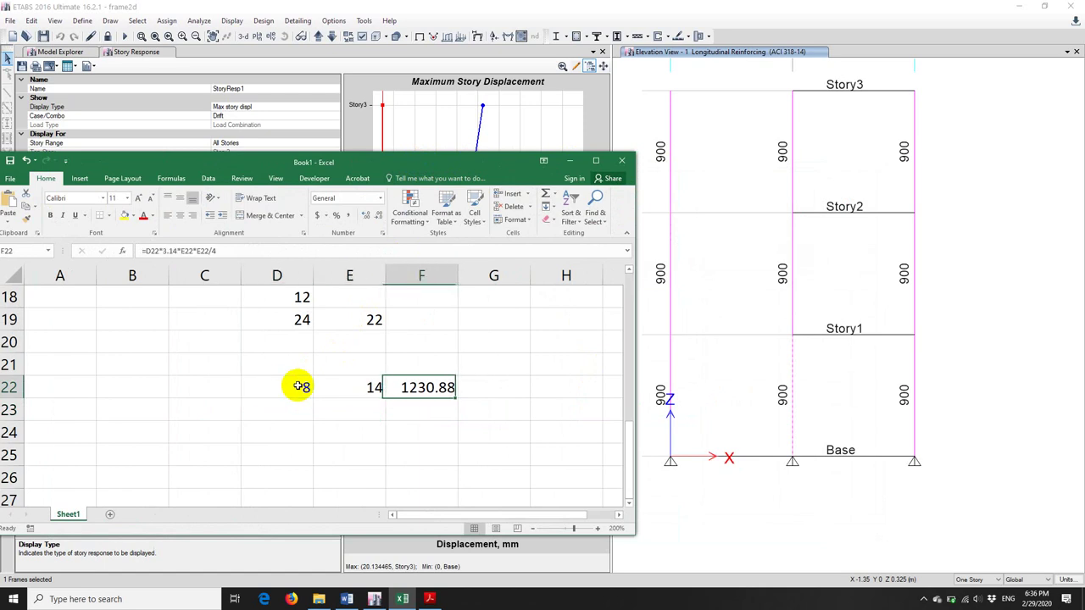
key(Left)
key(Left)
key(Right)
key(Right)
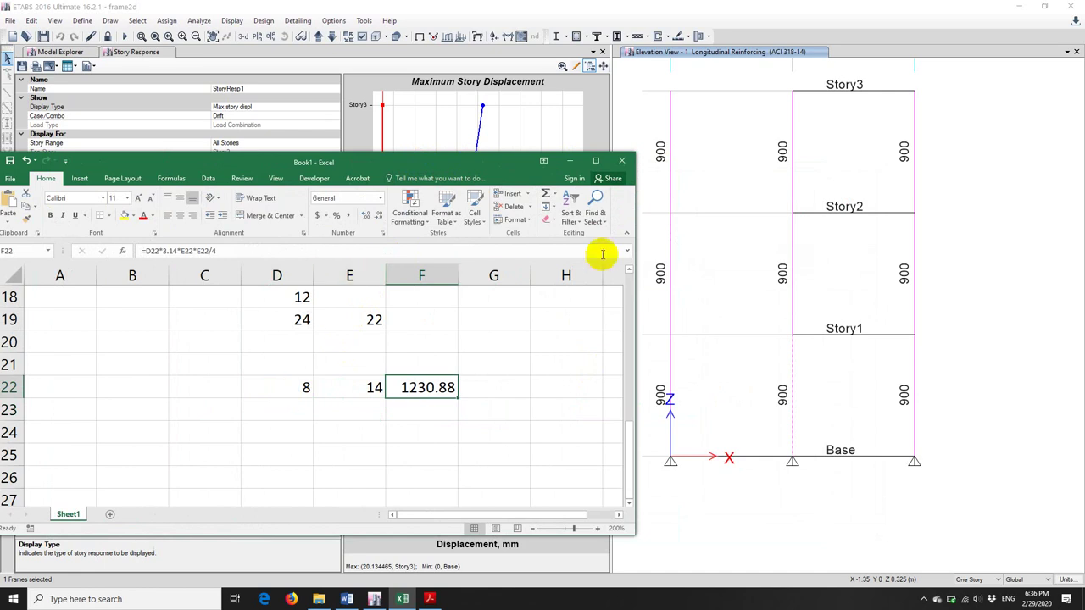
Switch back to ETABS, deselect the middle ground-story column and unlock the model.
click(700, 197)
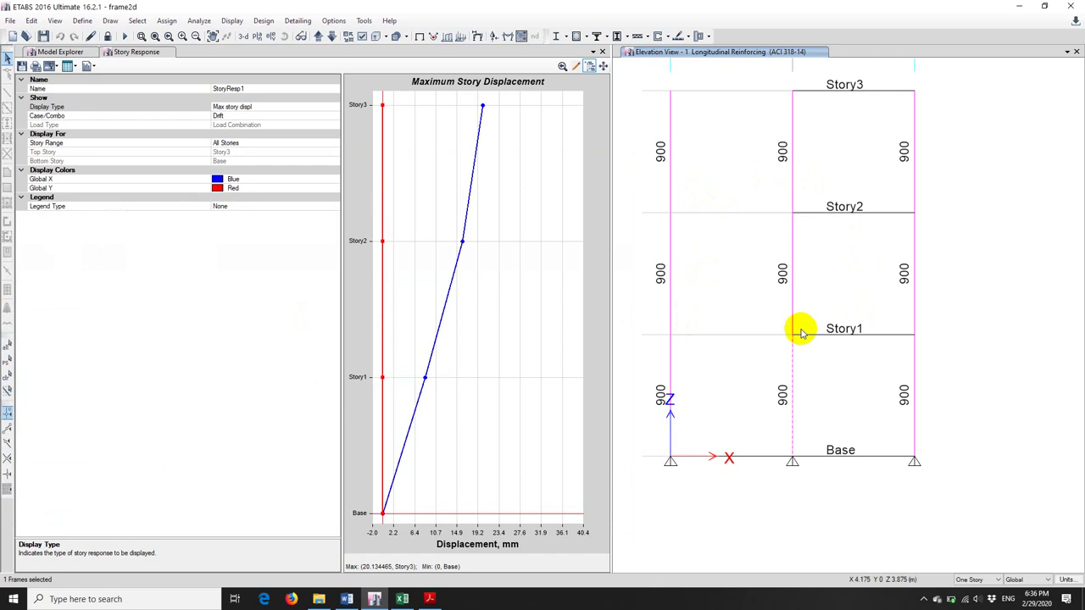
click(792, 360)
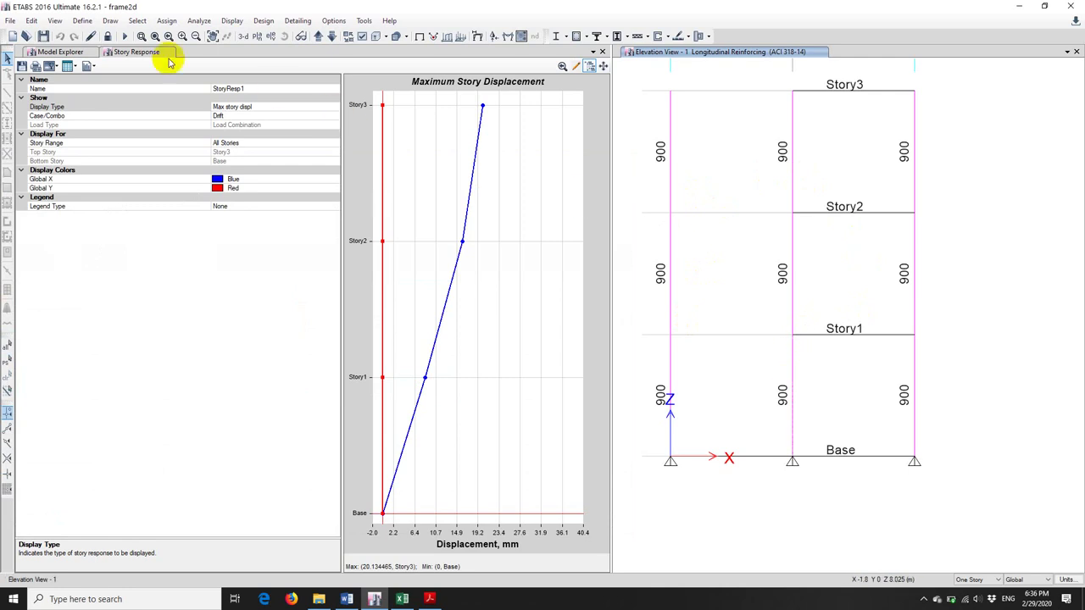
click(108, 36)
click(555, 340)
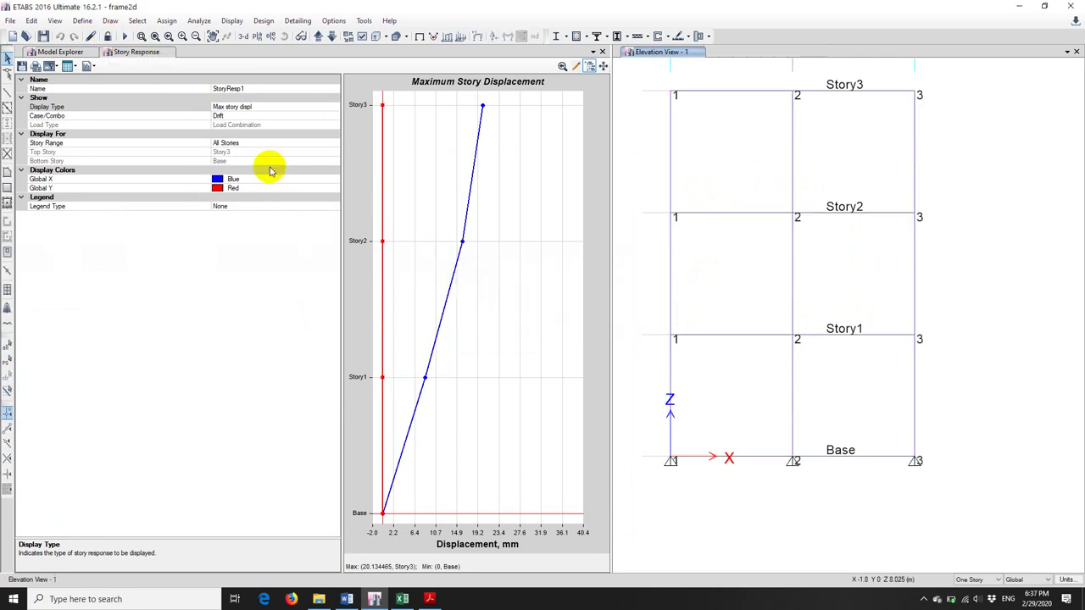
Open the reinforcement data of the C30x30 column section for modification.
click(83, 21)
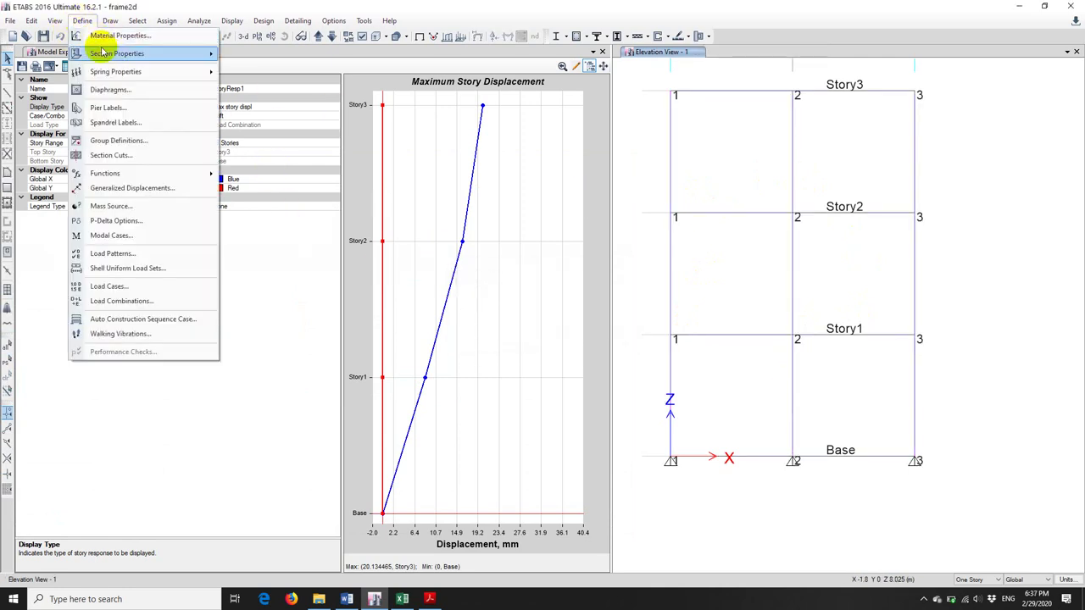
click(241, 53)
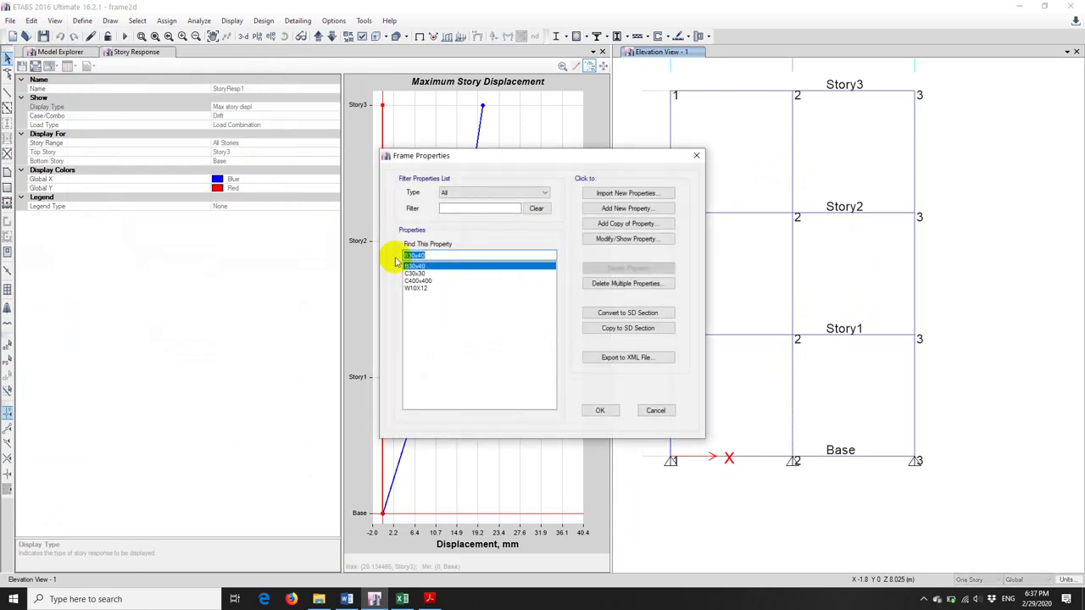
click(428, 274)
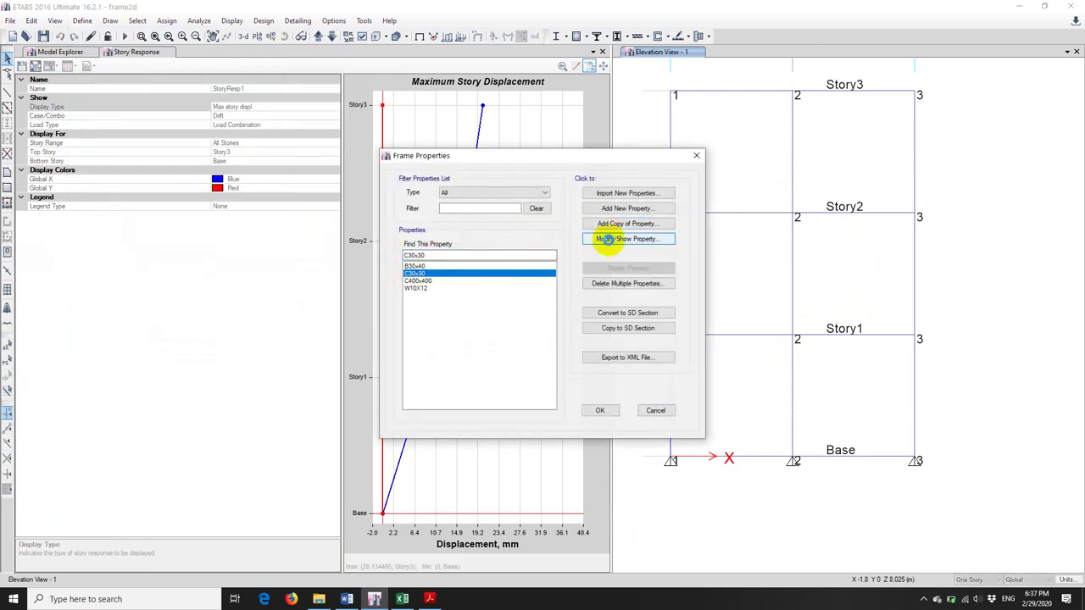
click(604, 239)
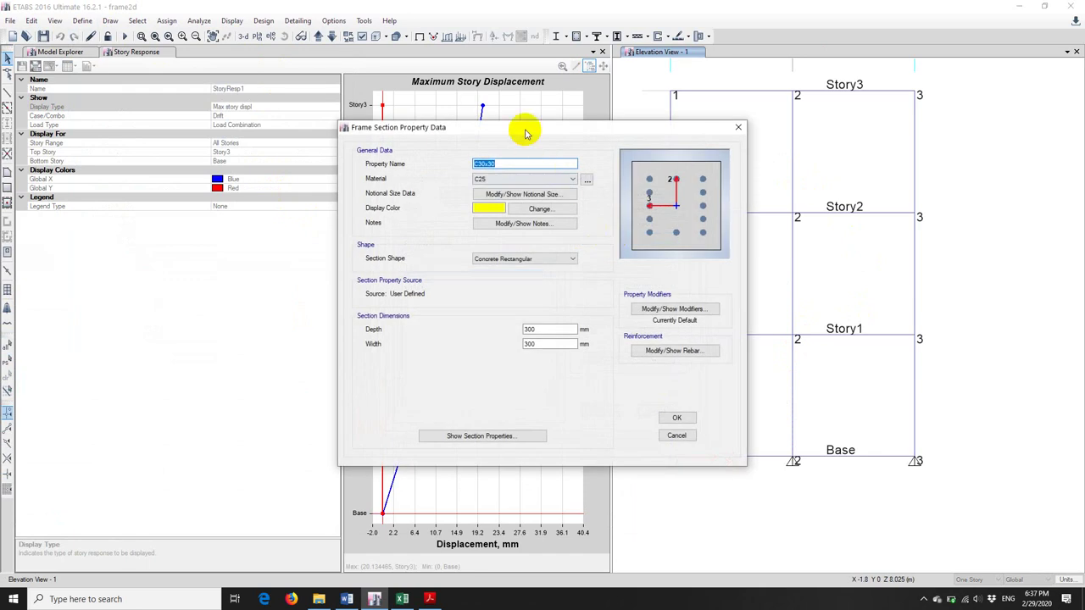
drag(513, 142, 424, 143)
click(573, 356)
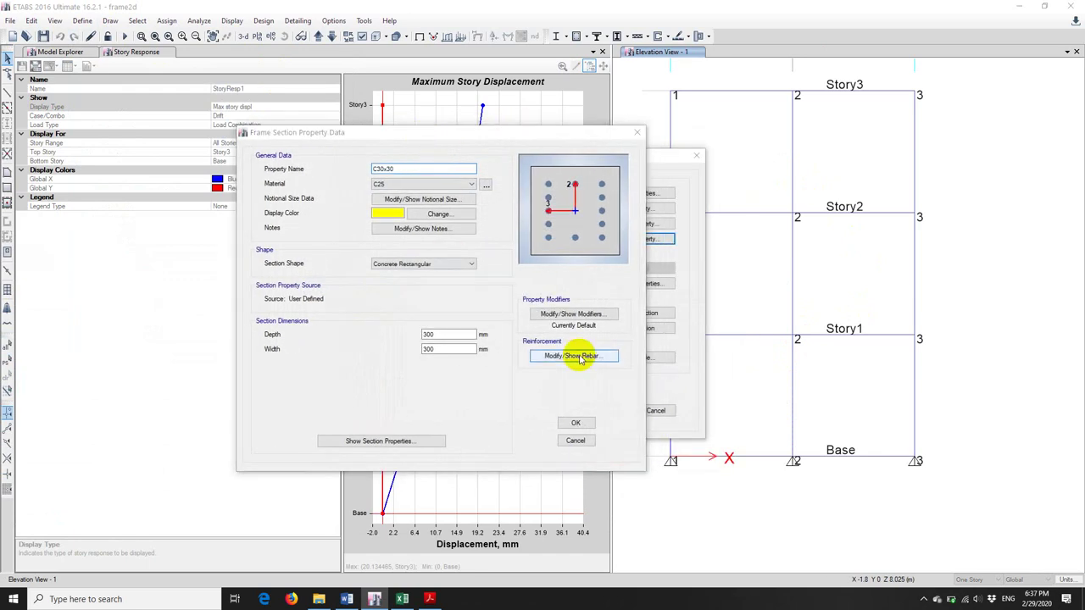
Set the longitudinal and corner bar sizes to 14 and the number of bars along the 2-dir face to 3.
click(564, 304)
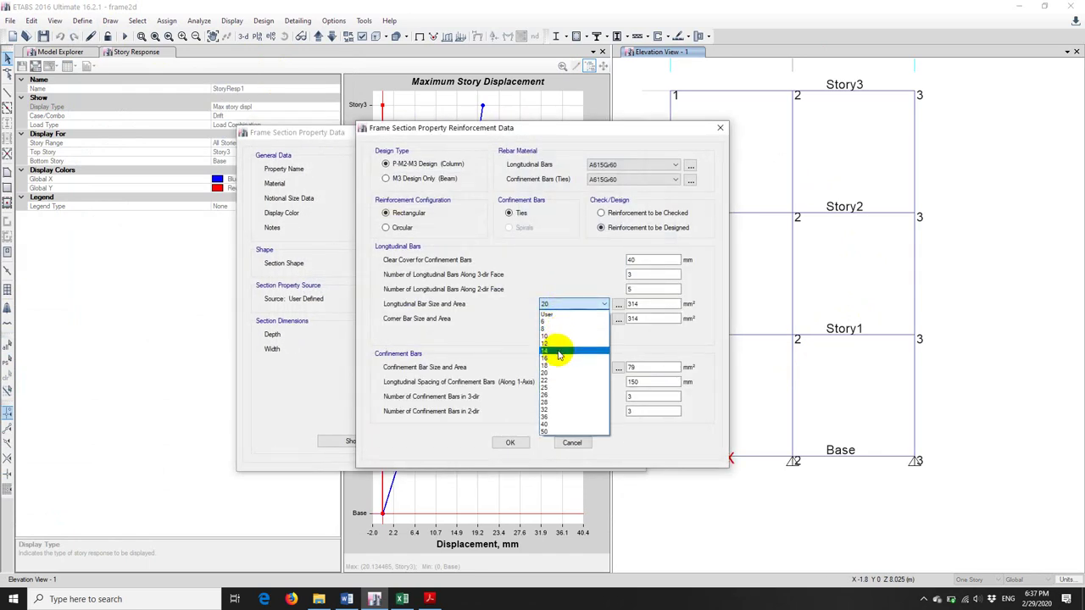
click(555, 334)
click(604, 319)
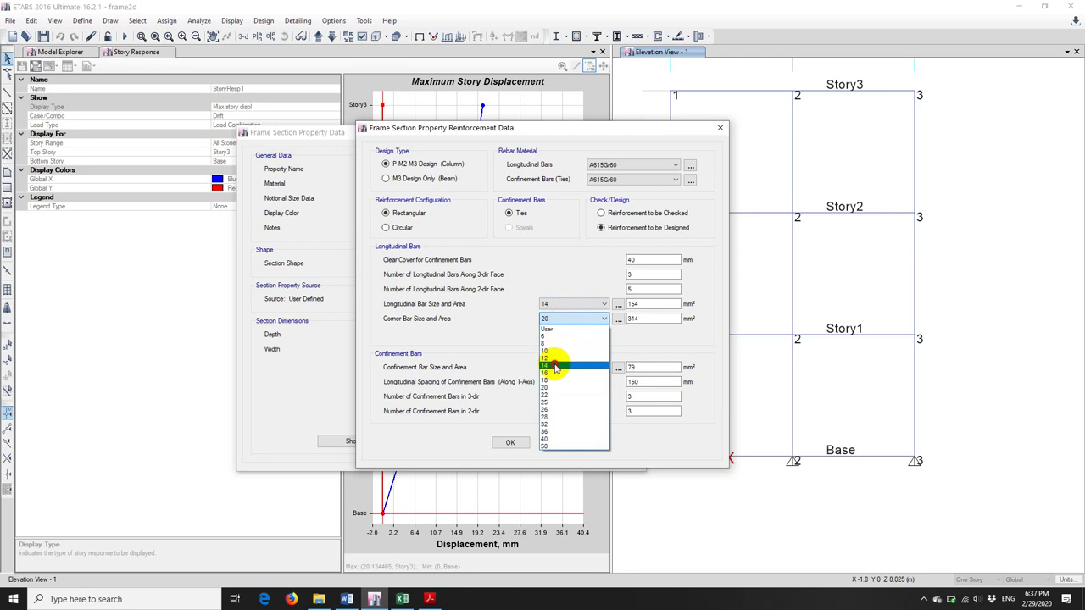
click(593, 360)
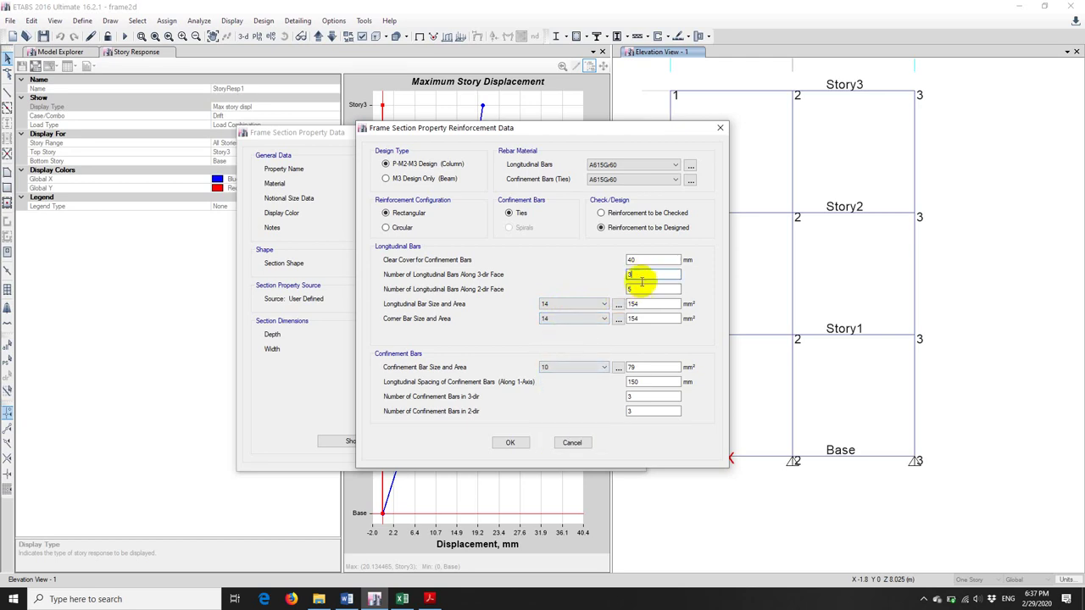
double_click(627, 290)
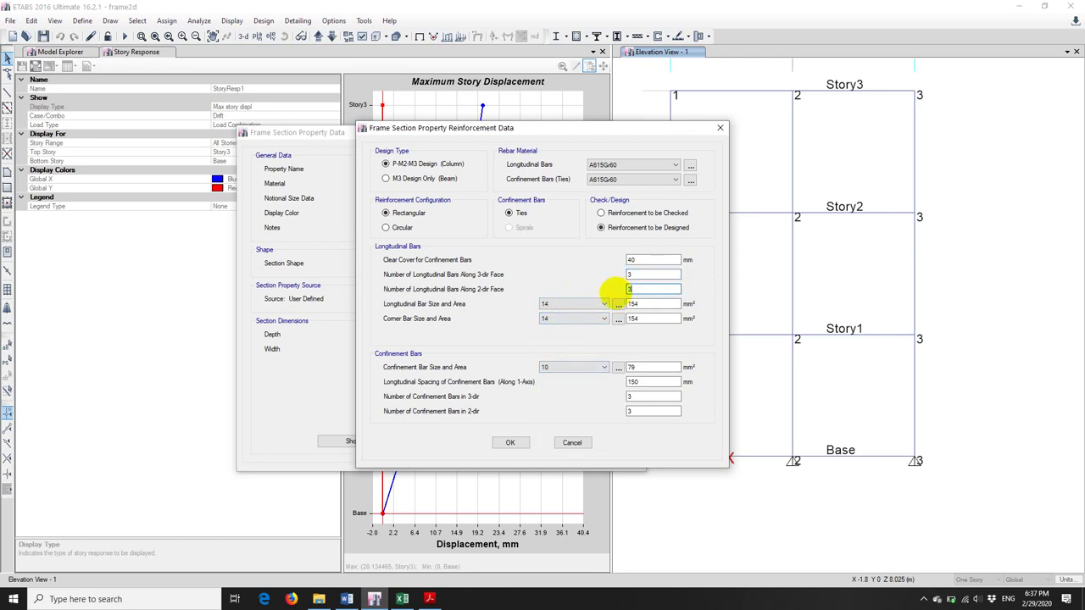
text(3)
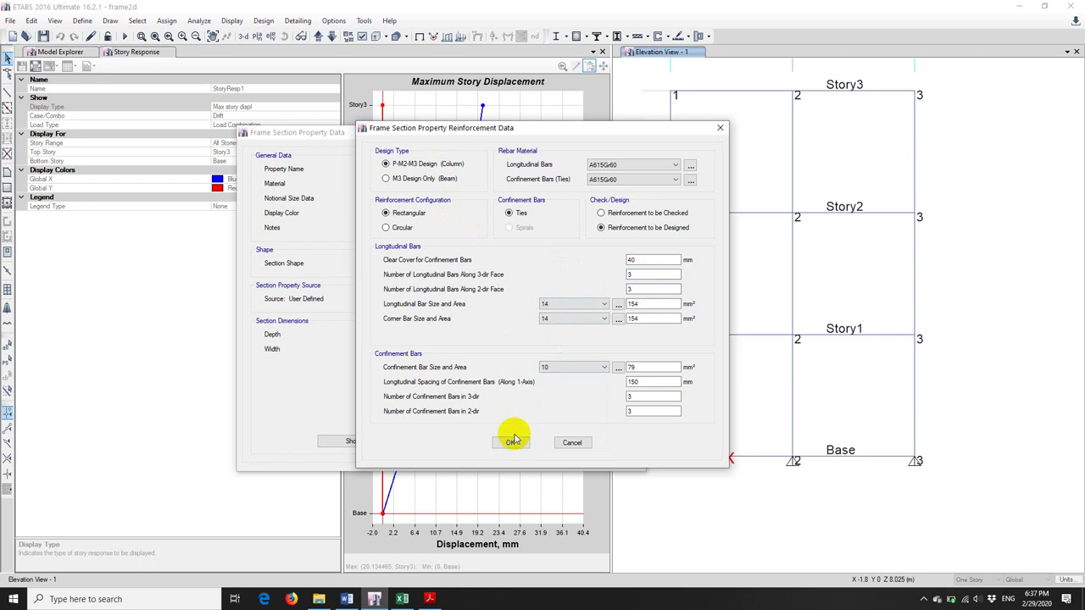
click(513, 442)
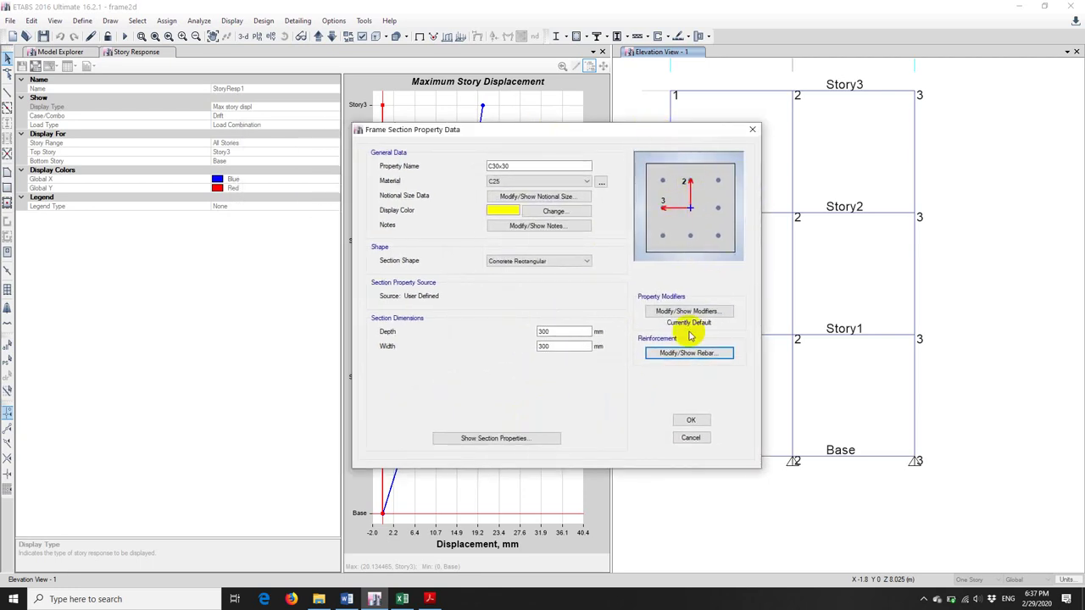
Recheck the C30x30 rebar settings and compare them with the bar count and diameter in the Excel sheet.
click(688, 352)
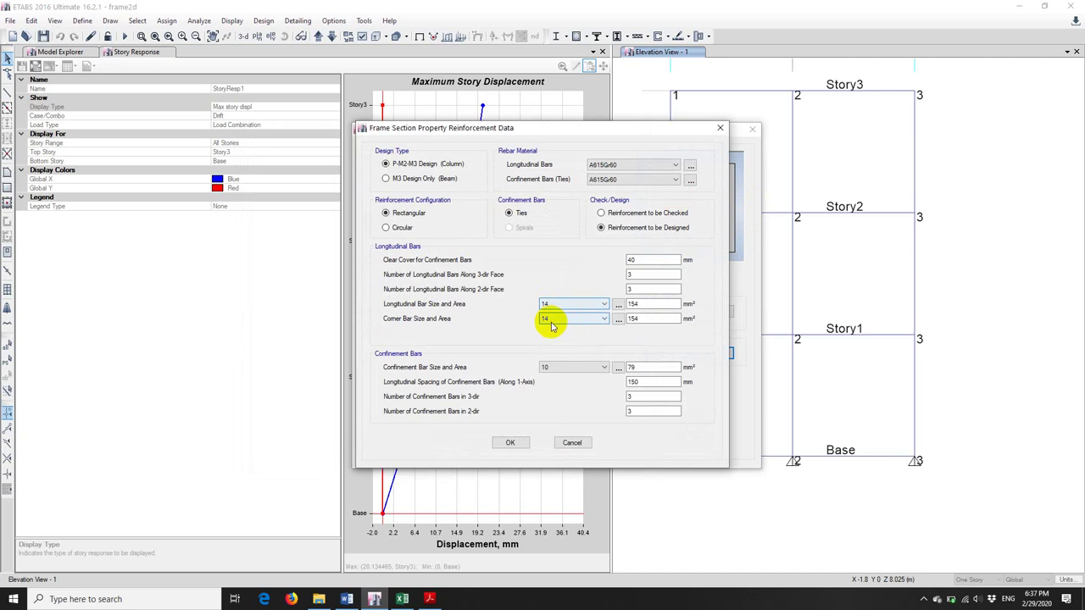
click(638, 291)
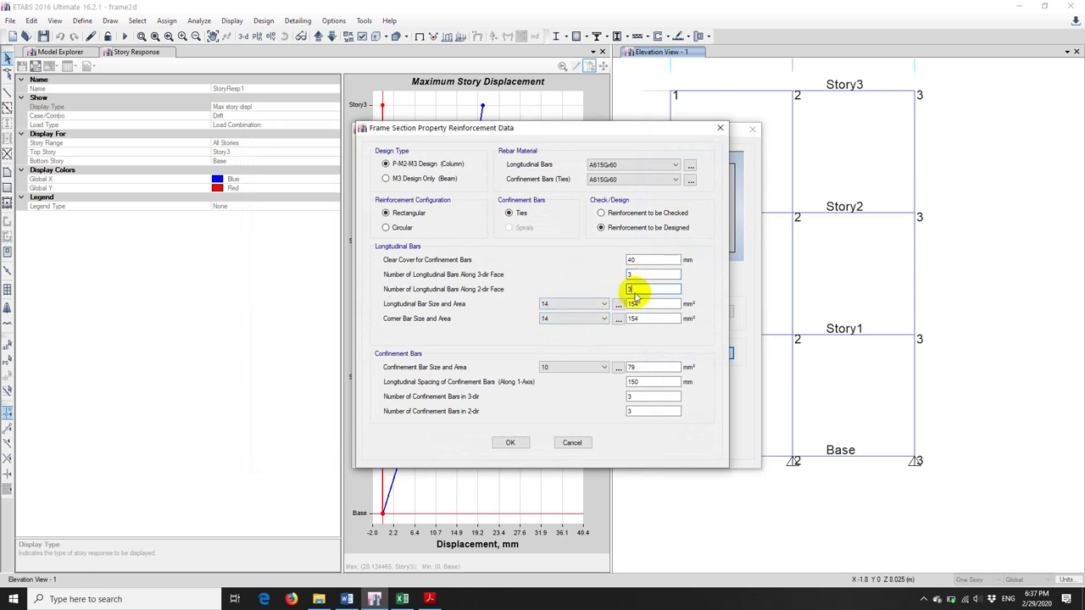
click(510, 442)
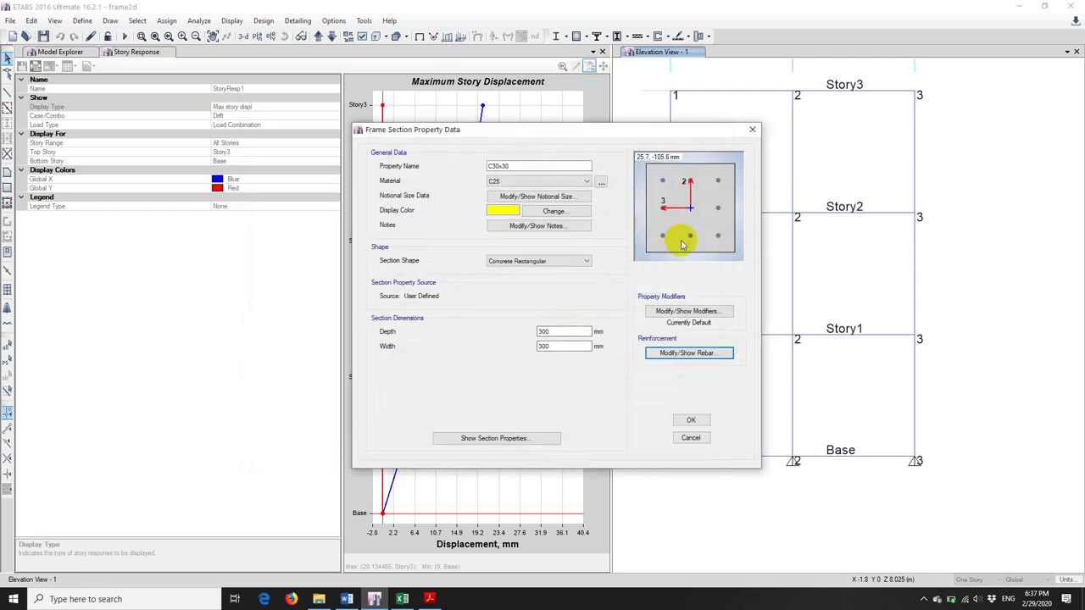
click(402, 599)
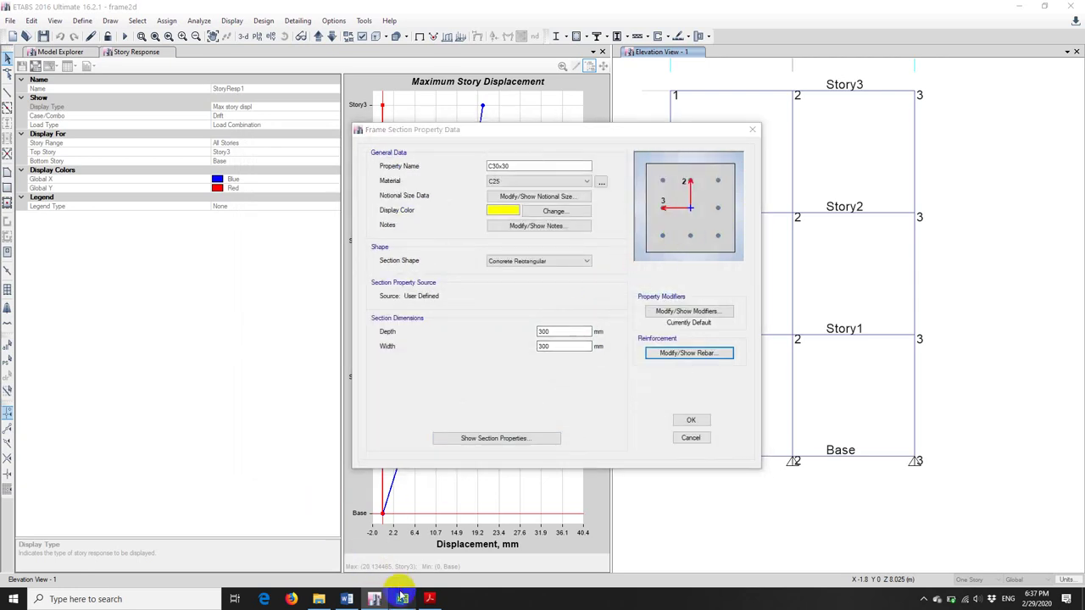
click(318, 388)
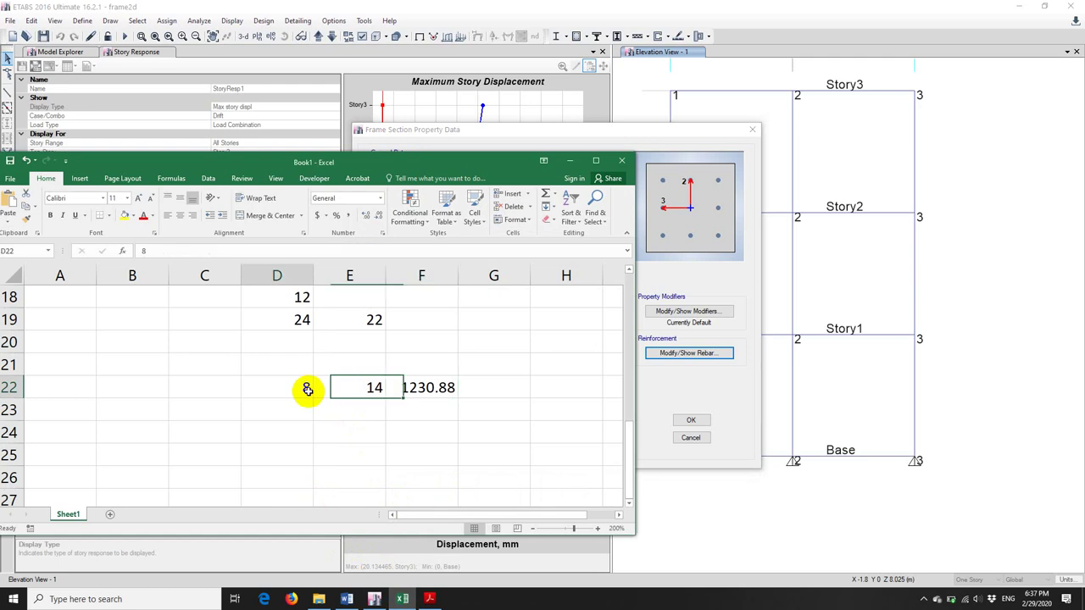
click(400, 600)
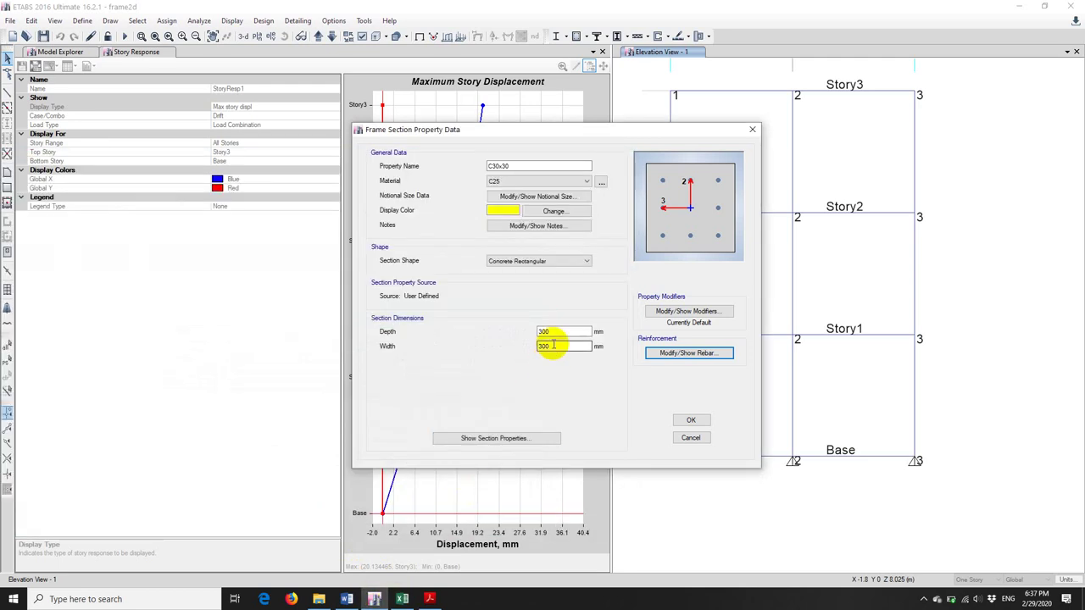
Set the C30x30 column reinforcement to be checked instead of designed and accept the section changes.
click(669, 353)
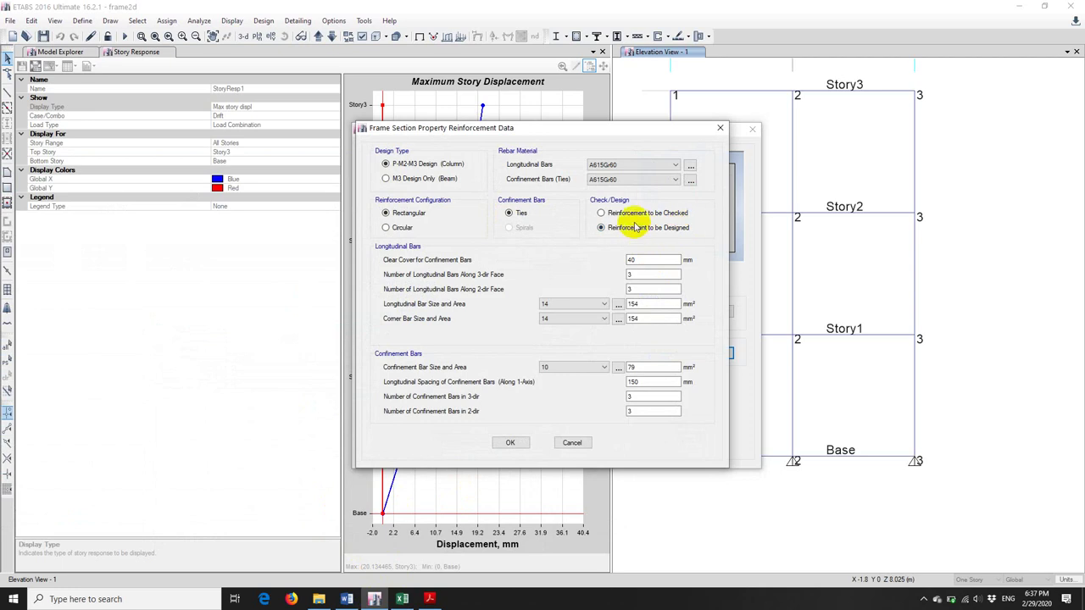
click(628, 213)
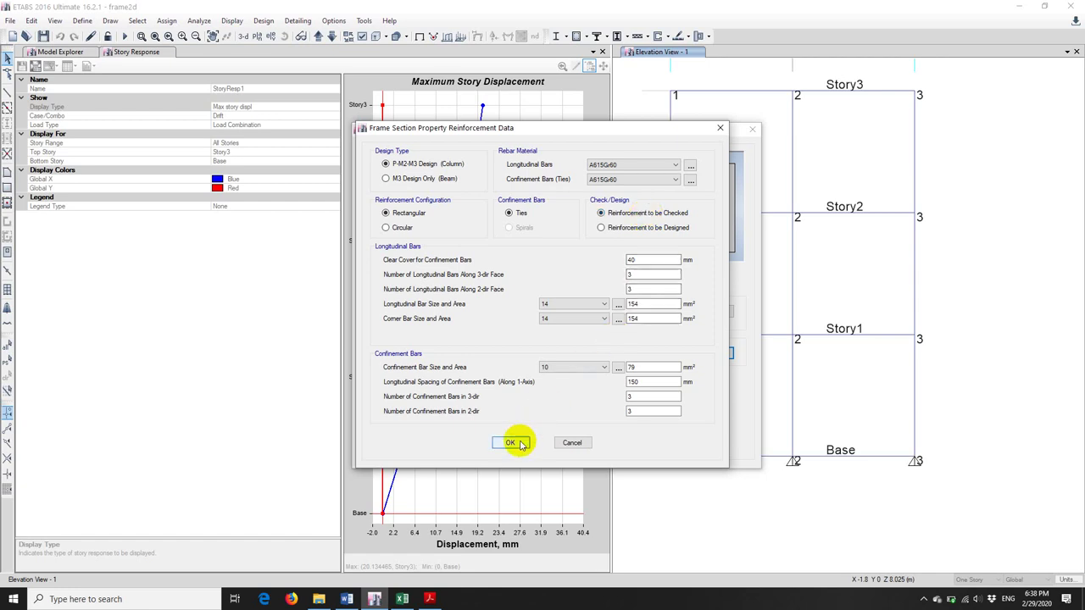
click(511, 443)
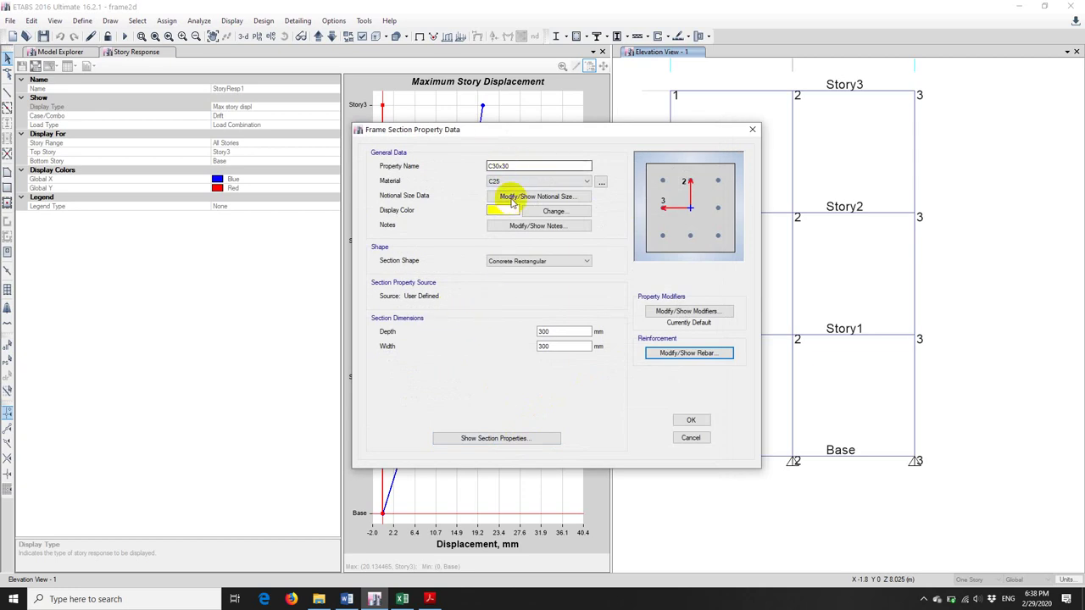
click(687, 420)
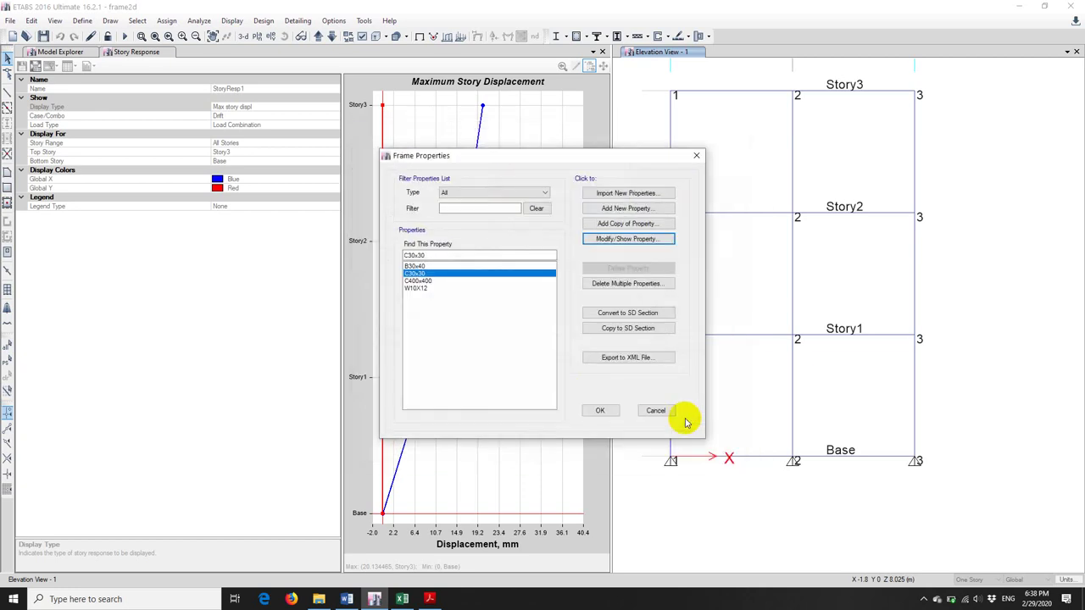
click(600, 411)
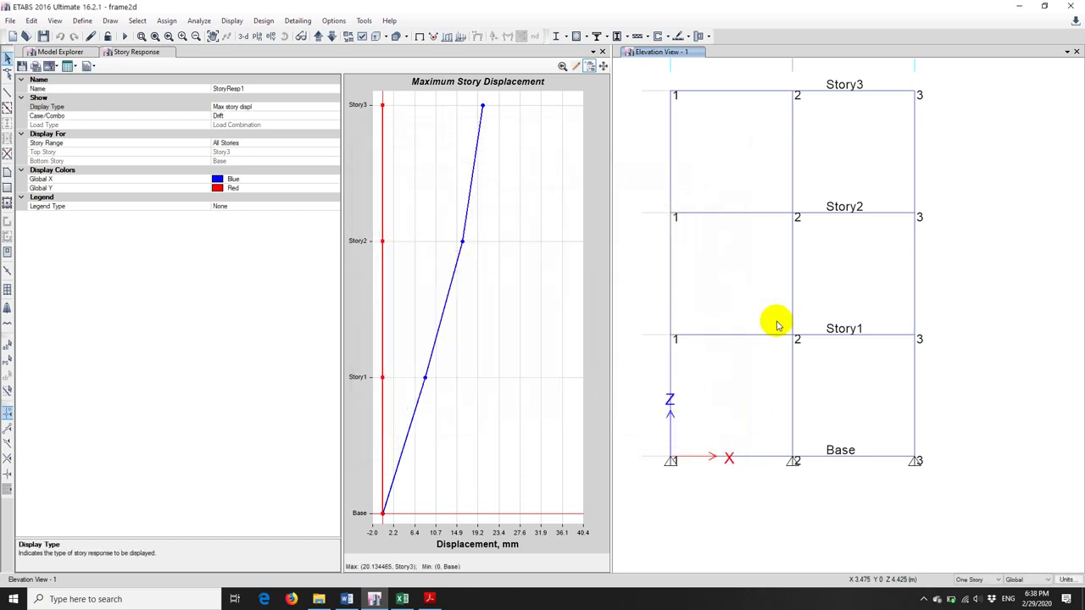
Run the analysis and perform the concrete frame design check on all nine columns.
click(124, 37)
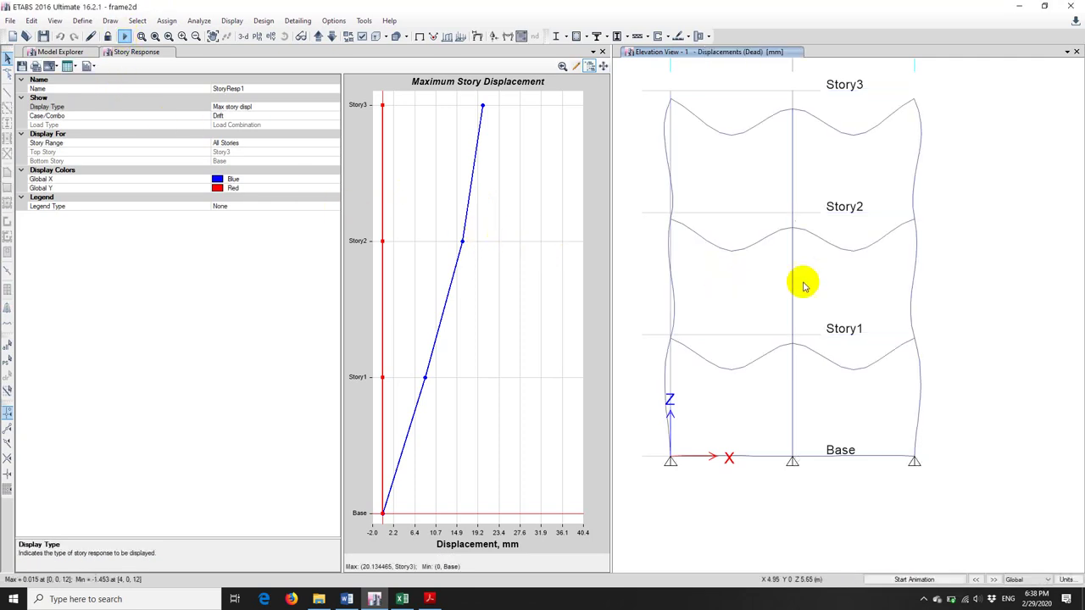
click(419, 36)
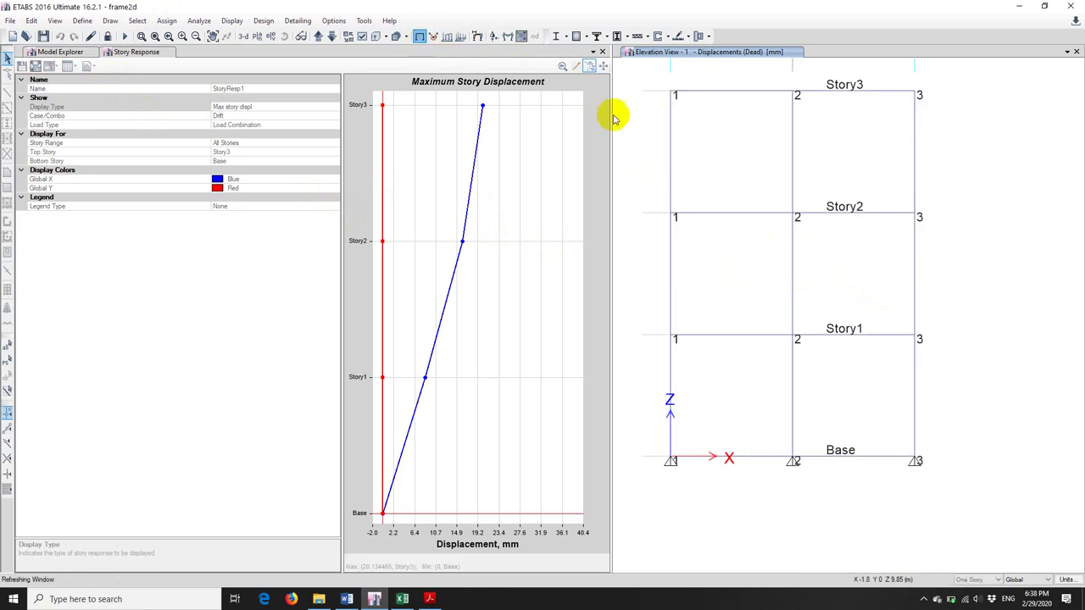
drag(932, 181, 657, 170)
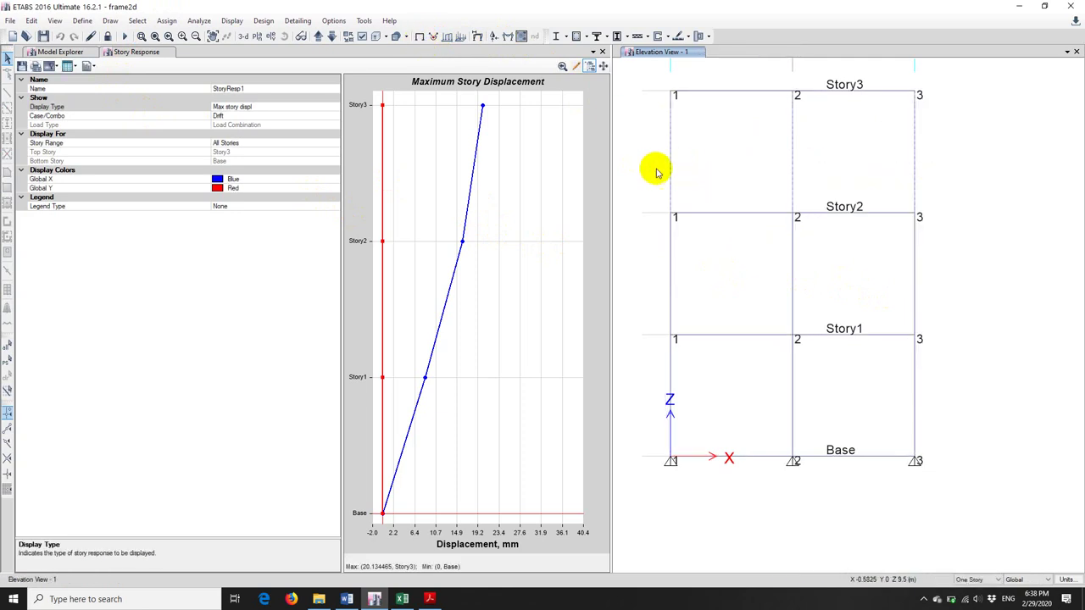
drag(916, 284, 657, 281)
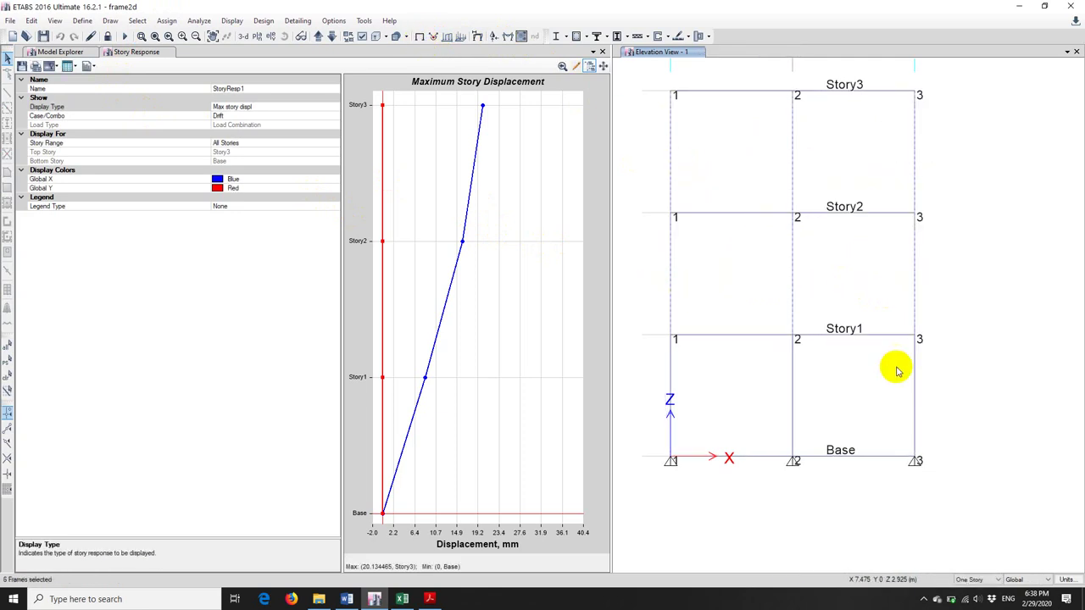
drag(933, 405, 652, 394)
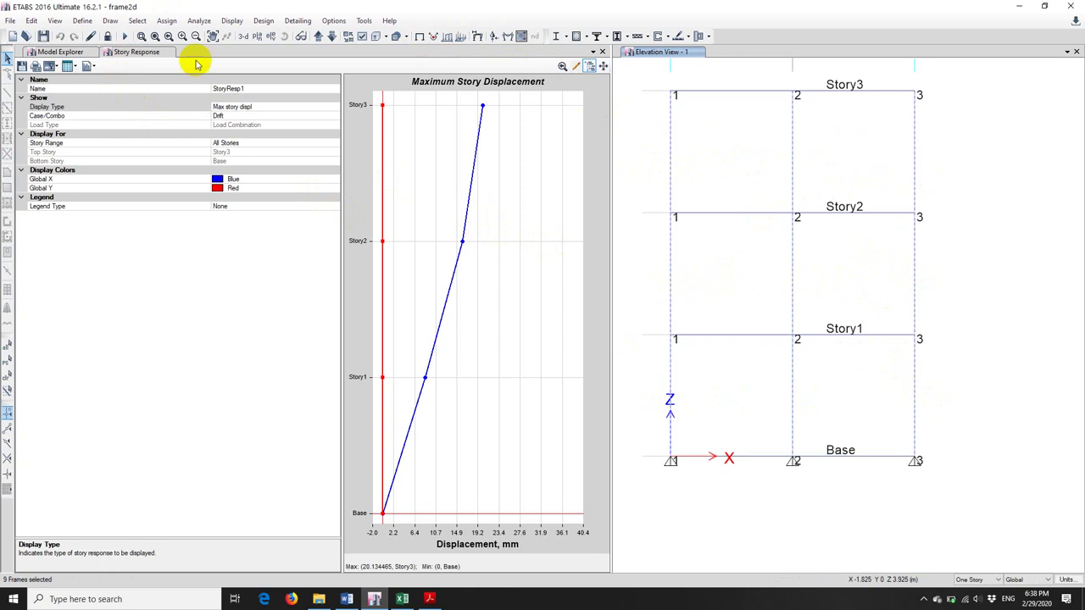
click(264, 21)
mouse_move(287, 49)
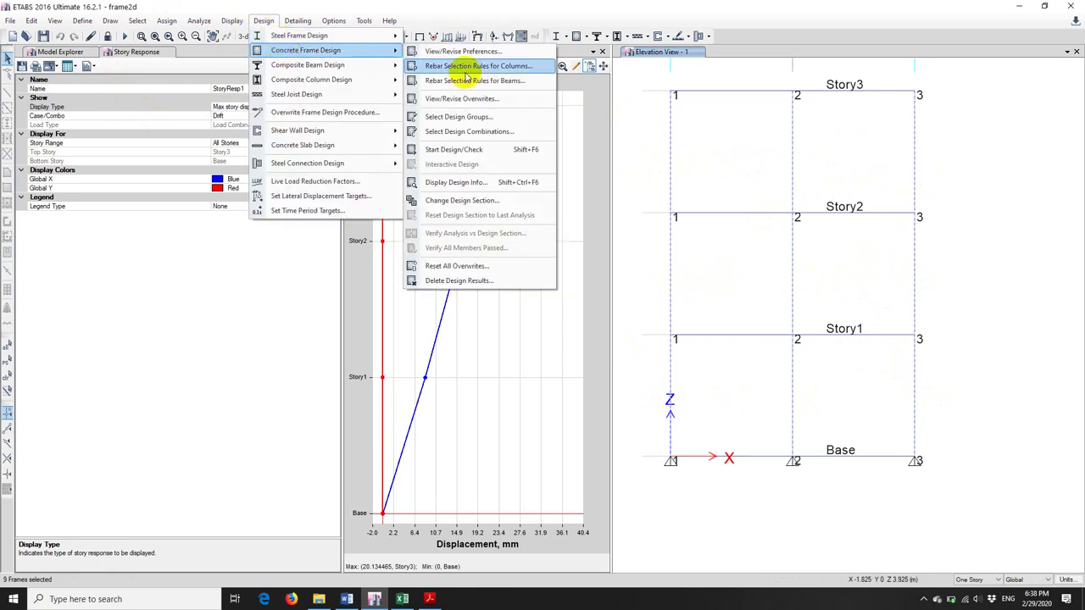
click(450, 150)
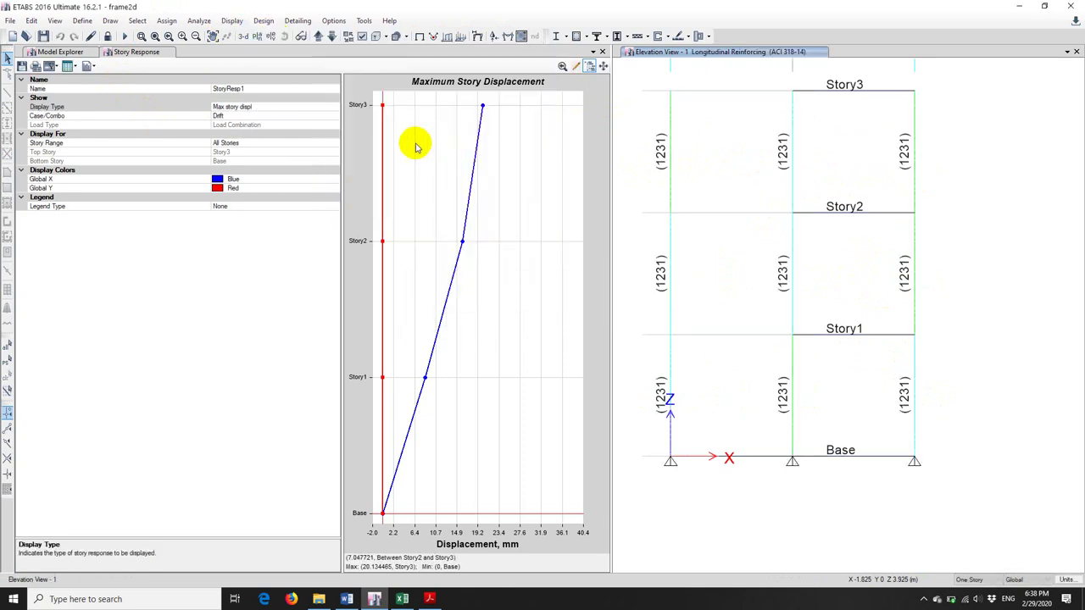
Display the Column P-M-M Interaction Ratios as design output on the elevation and examine them for each column.
click(263, 21)
mouse_move(284, 50)
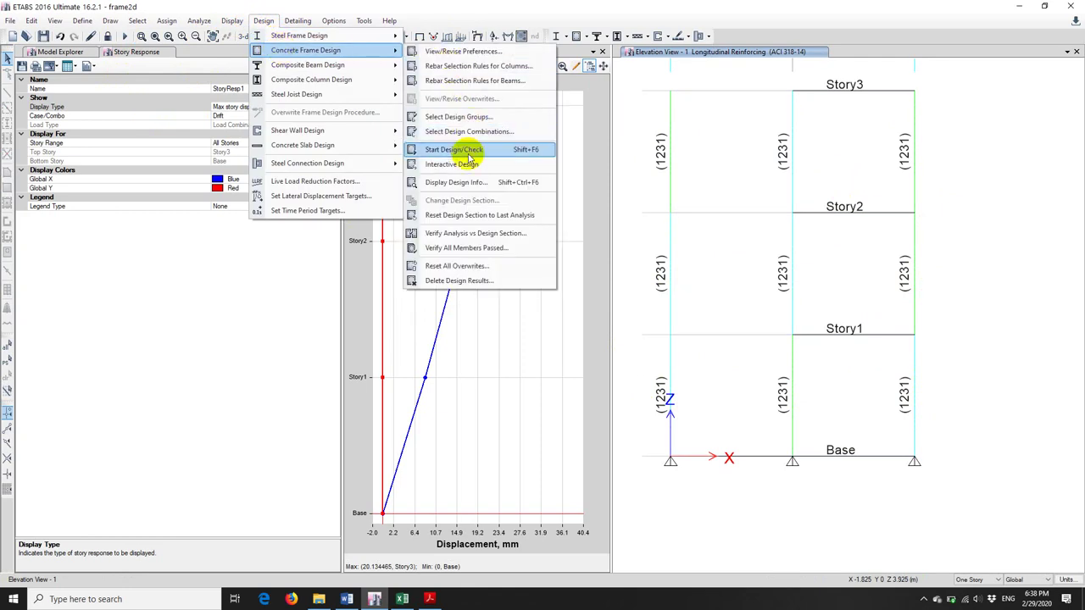
click(458, 184)
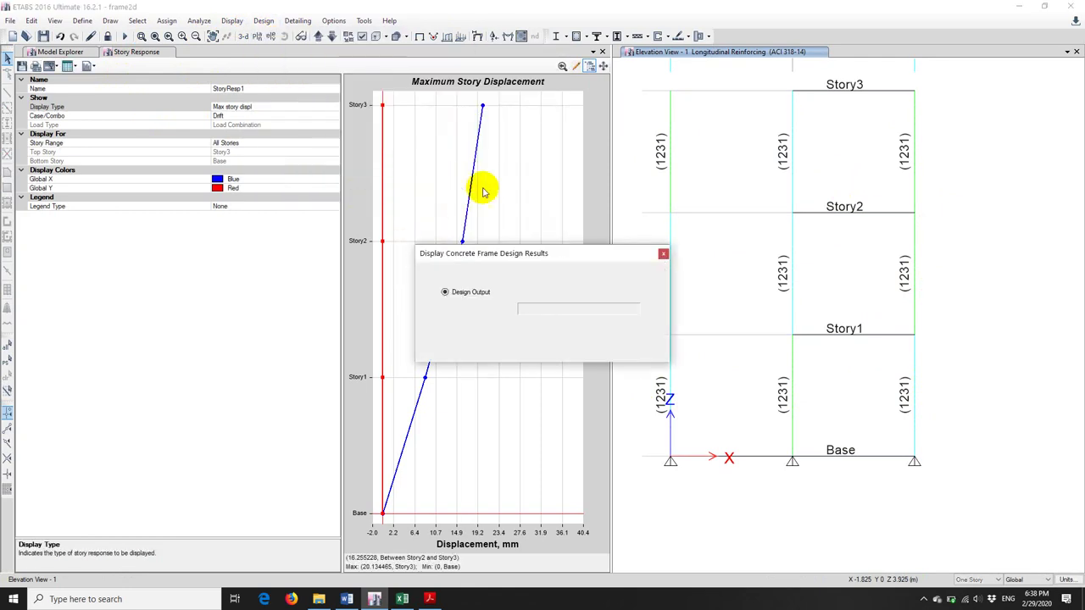
drag(504, 251, 310, 204)
click(328, 237)
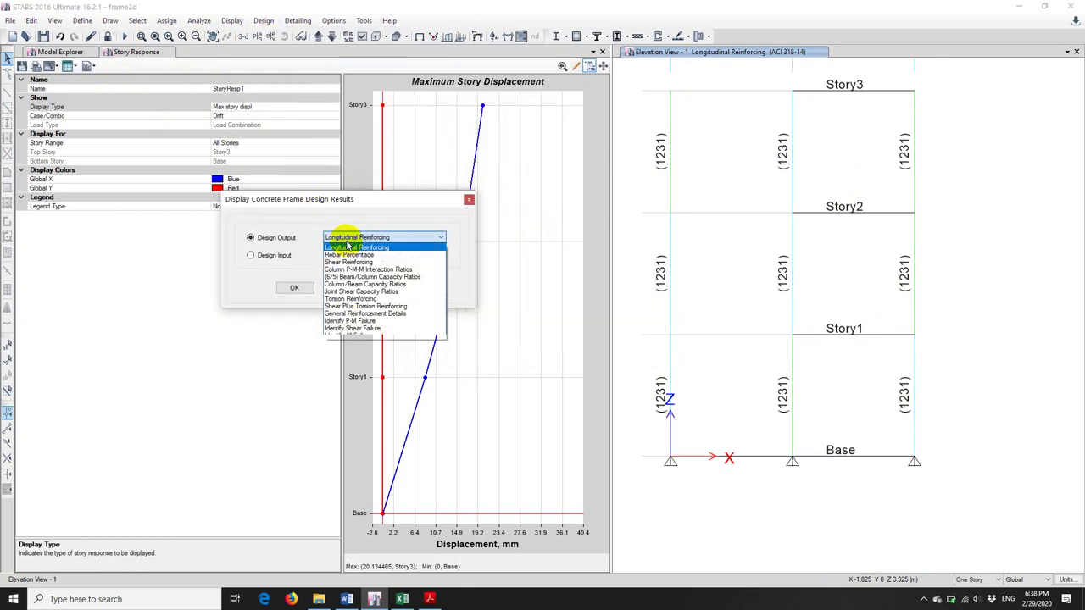
click(359, 266)
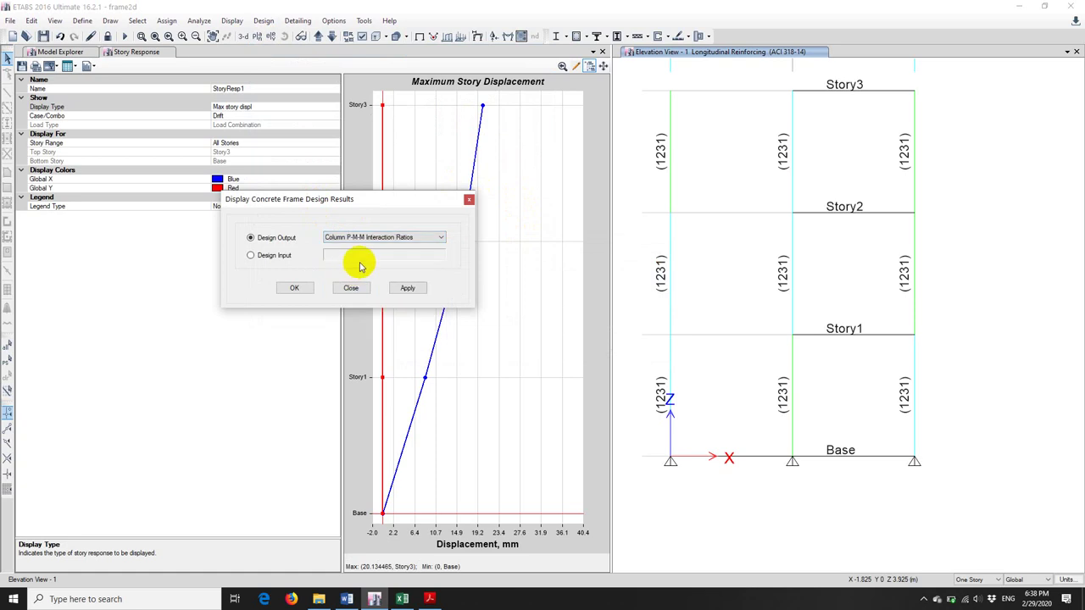
click(409, 288)
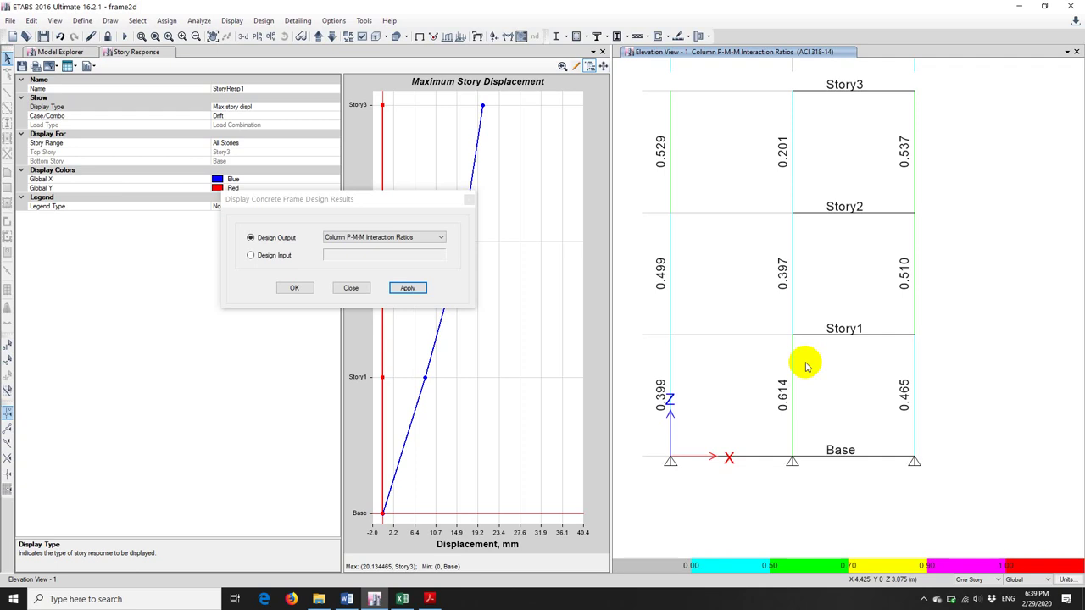
click(350, 288)
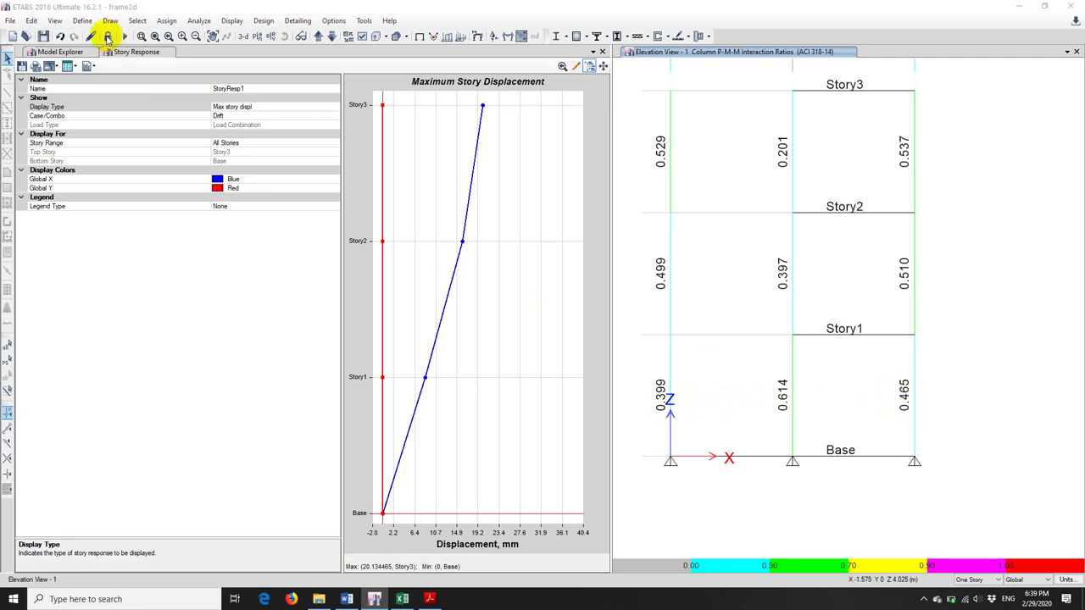
Unlock the model and assign moment of inertia modifiers of 0.7 about the 2 and 3 axes to all nine columns.
click(108, 37)
click(583, 336)
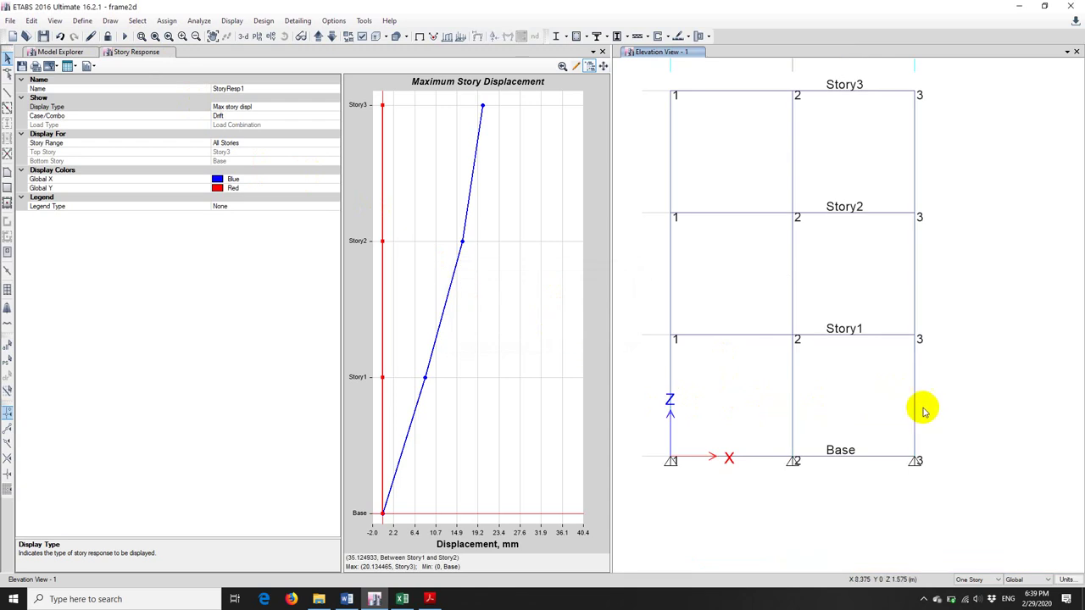
drag(925, 409, 649, 383)
drag(938, 296, 658, 283)
drag(937, 152, 644, 155)
click(166, 20)
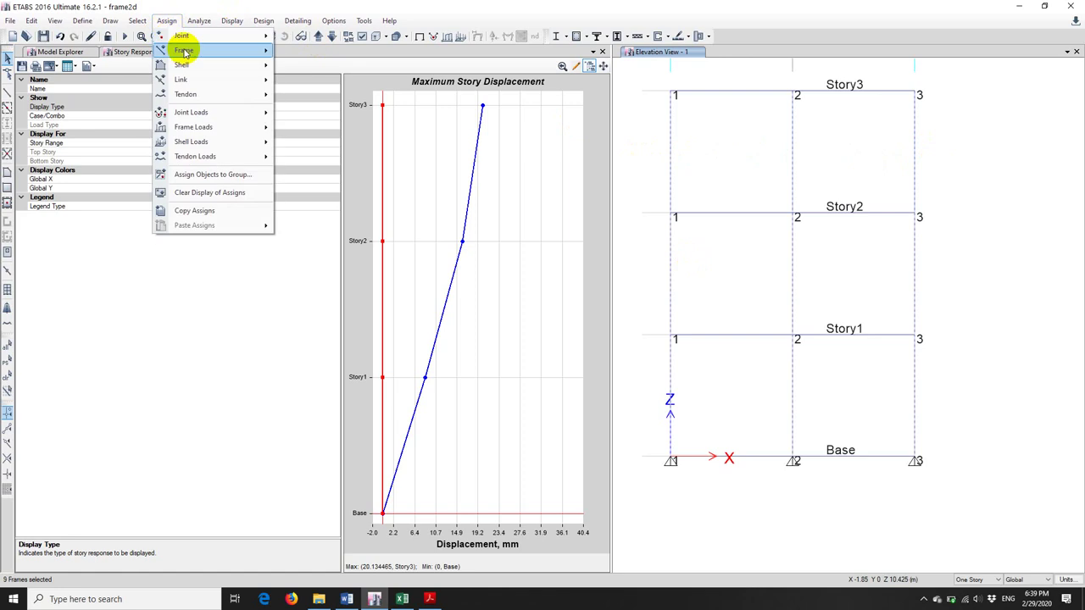
click(362, 123)
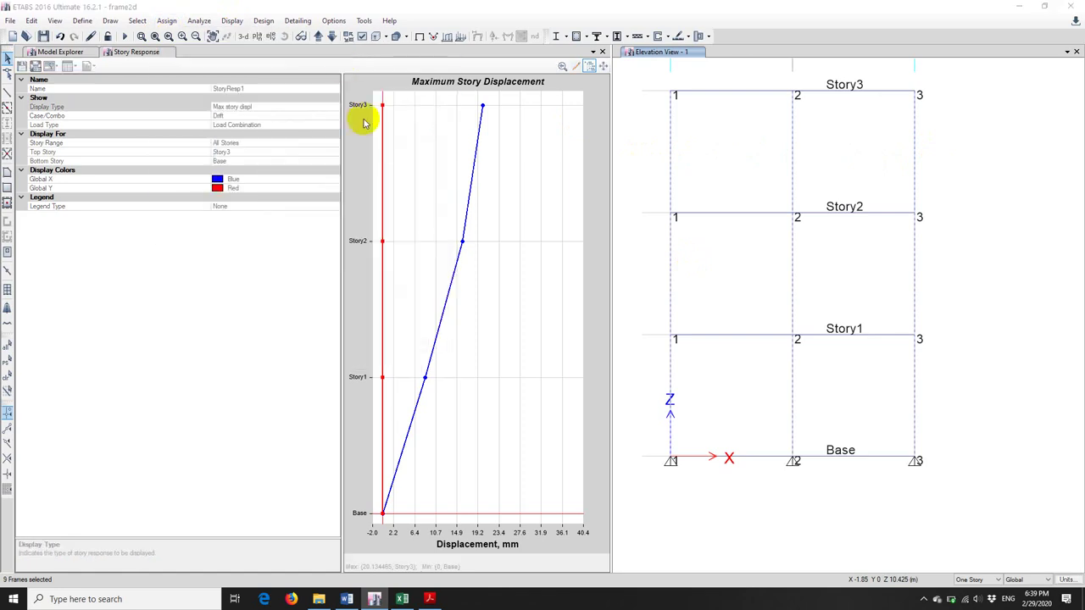
double_click(482, 290)
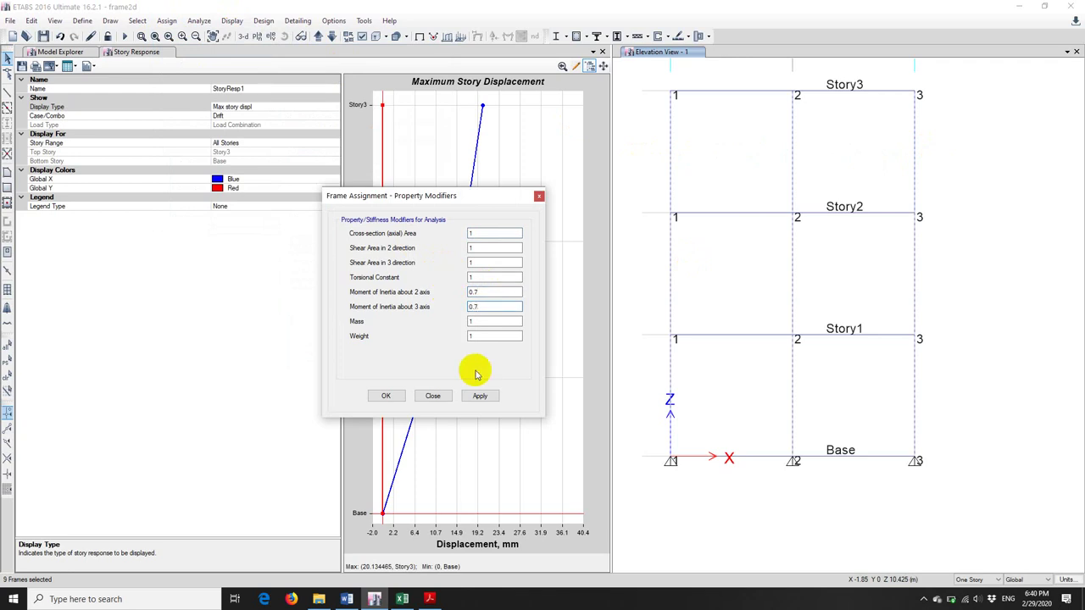
click(479, 396)
Assign a moment of inertia modifier of 0.35 about the 2 axis to the beams in both bays, including the base level.
drag(853, 462, 833, 126)
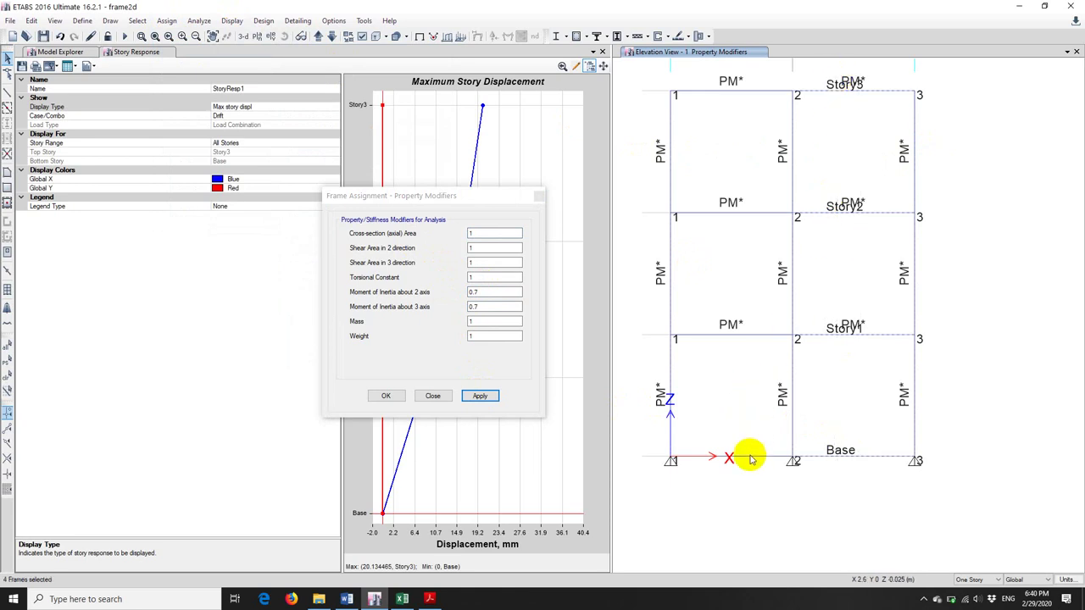
drag(751, 463, 712, 64)
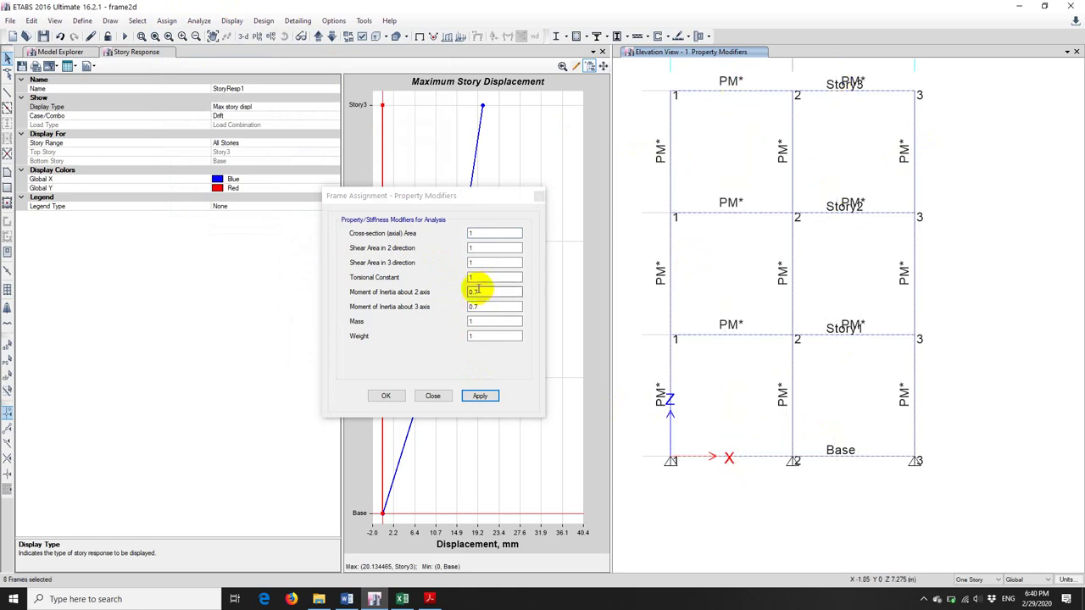
drag(481, 292, 450, 291)
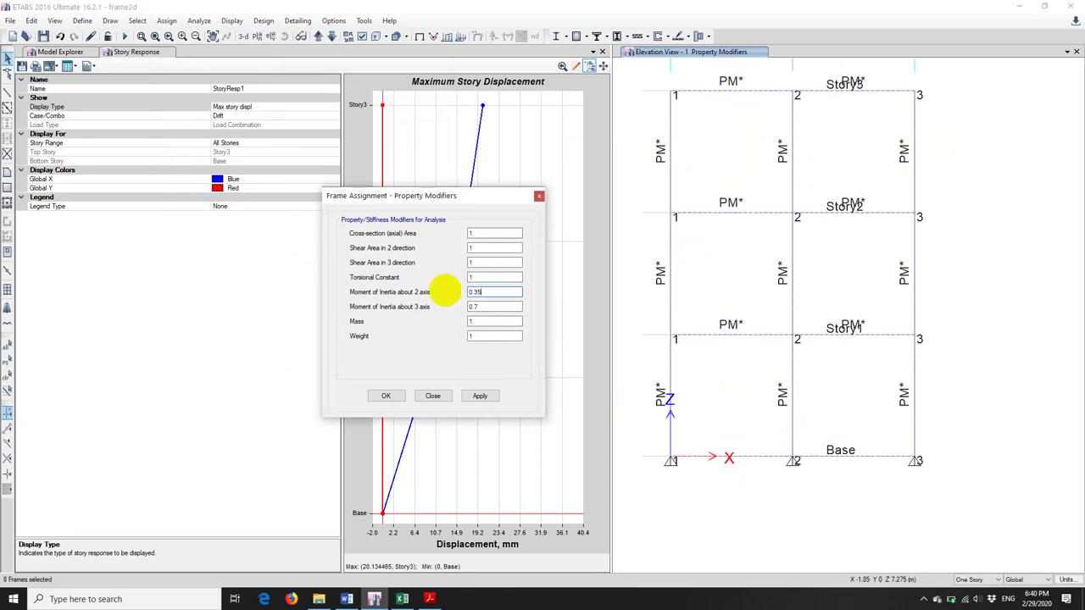
click(481, 396)
click(448, 396)
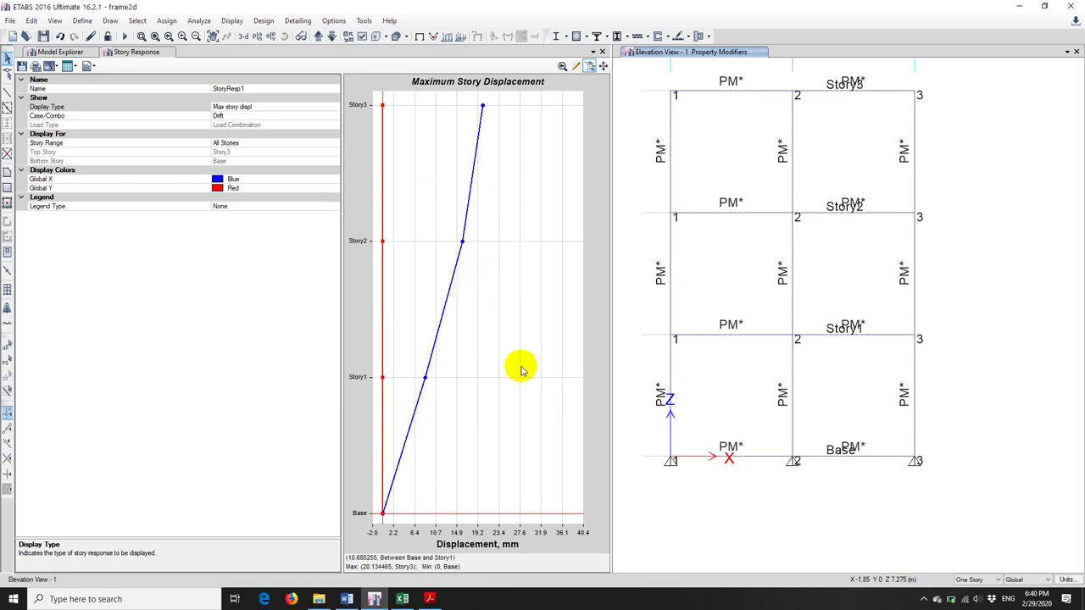
Review the defined load combinations and the load cases, including the nonlinear case ULS-1-NL.
click(82, 21)
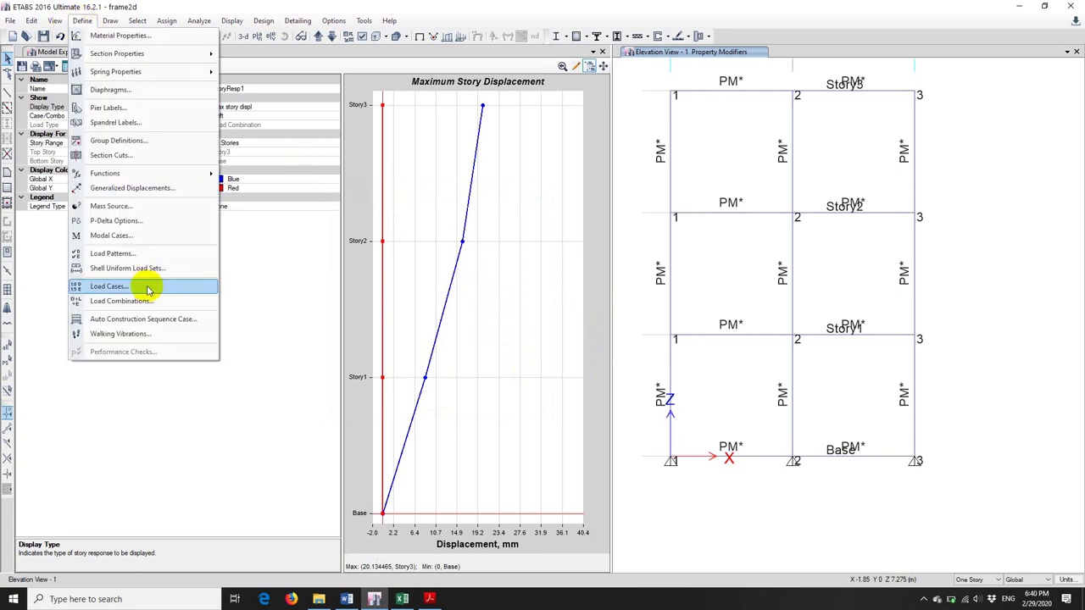
click(169, 301)
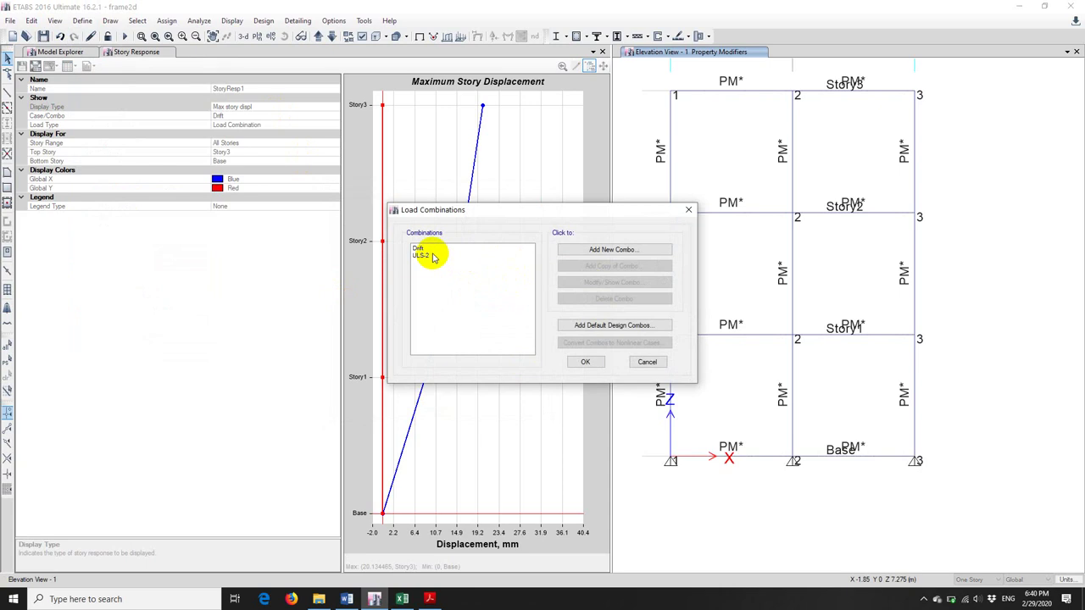
click(688, 209)
click(85, 22)
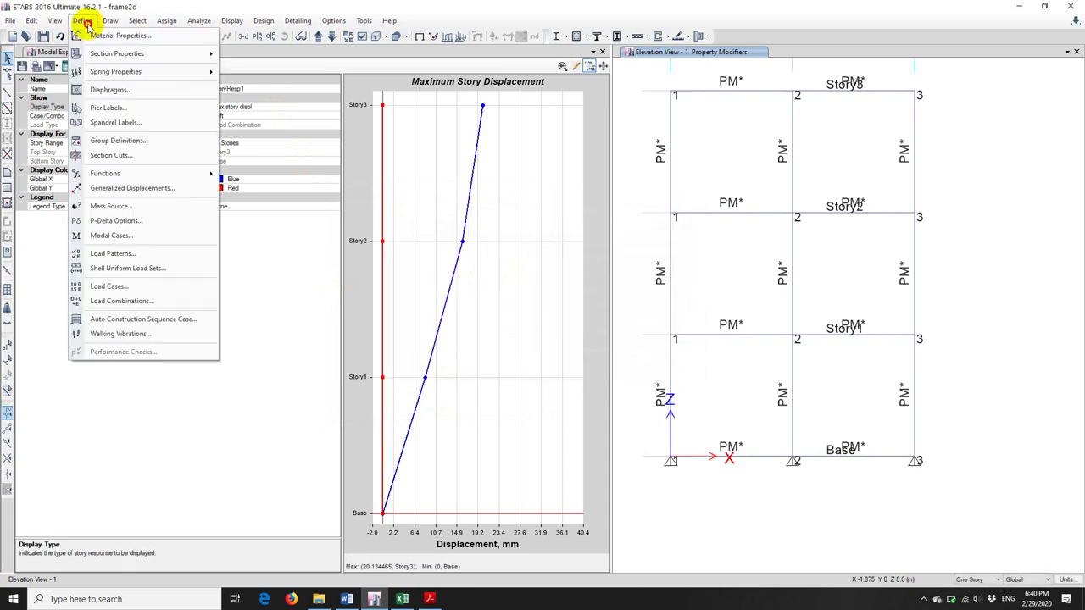
click(191, 287)
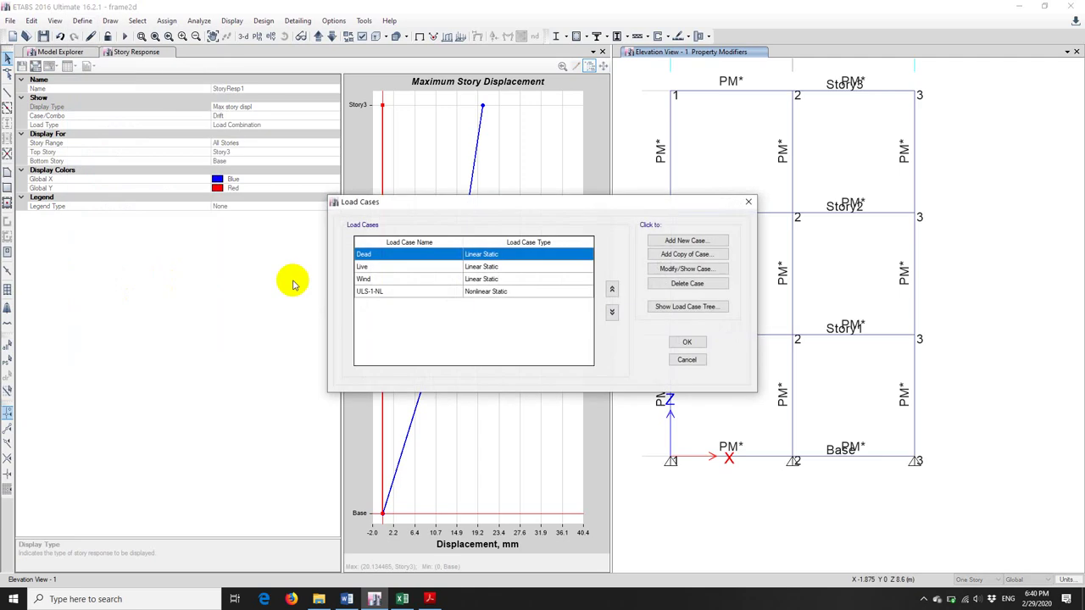
click(373, 290)
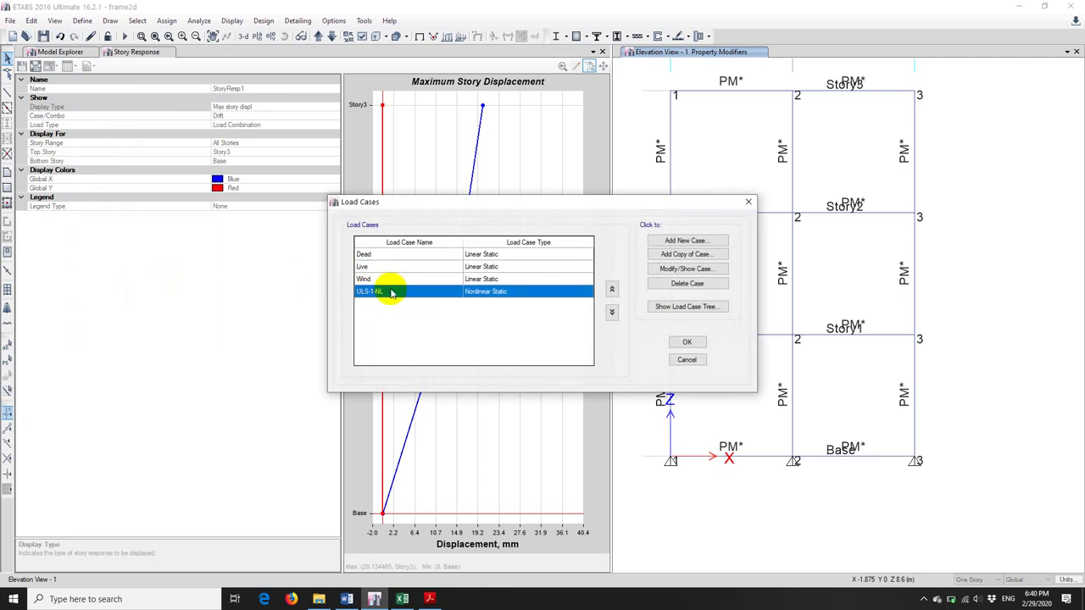
click(686, 342)
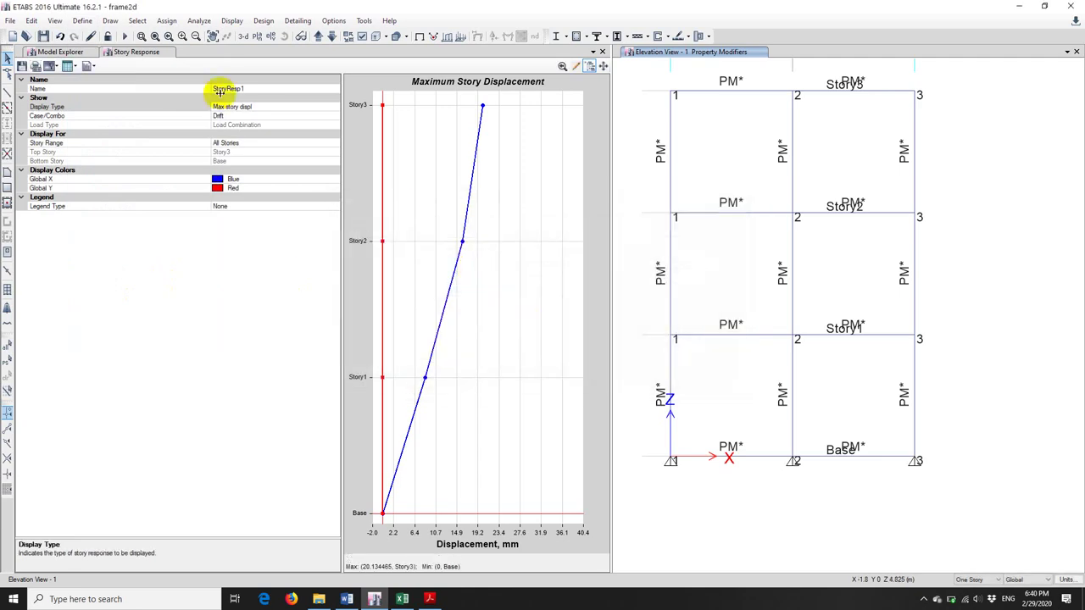
Create a Linear Add load combination ULS3 containing ULS-1-NL with scale factor 1, and run the analysis.
click(83, 21)
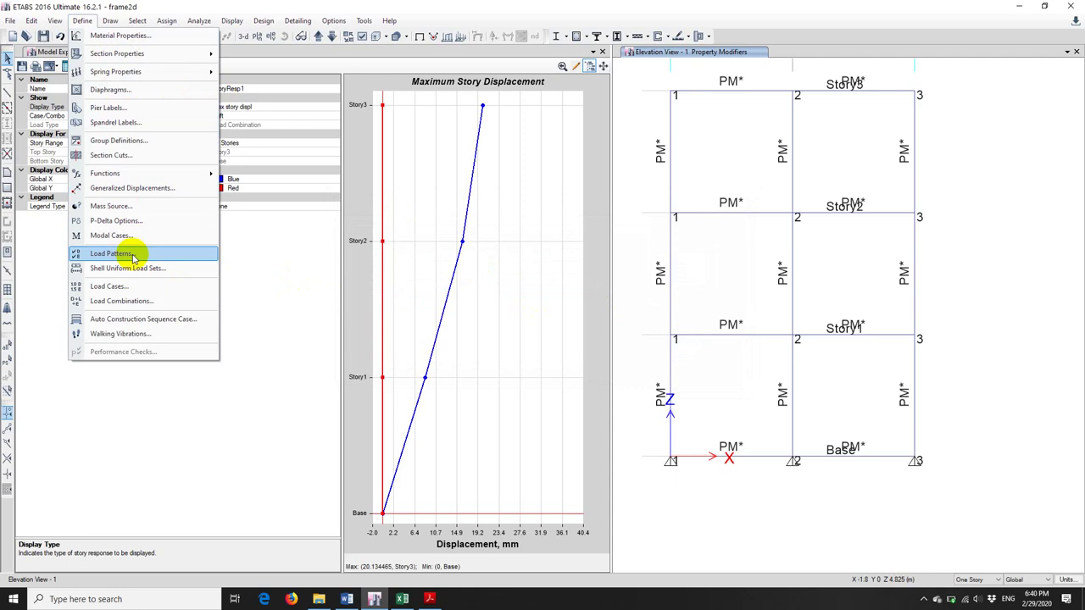
click(110, 301)
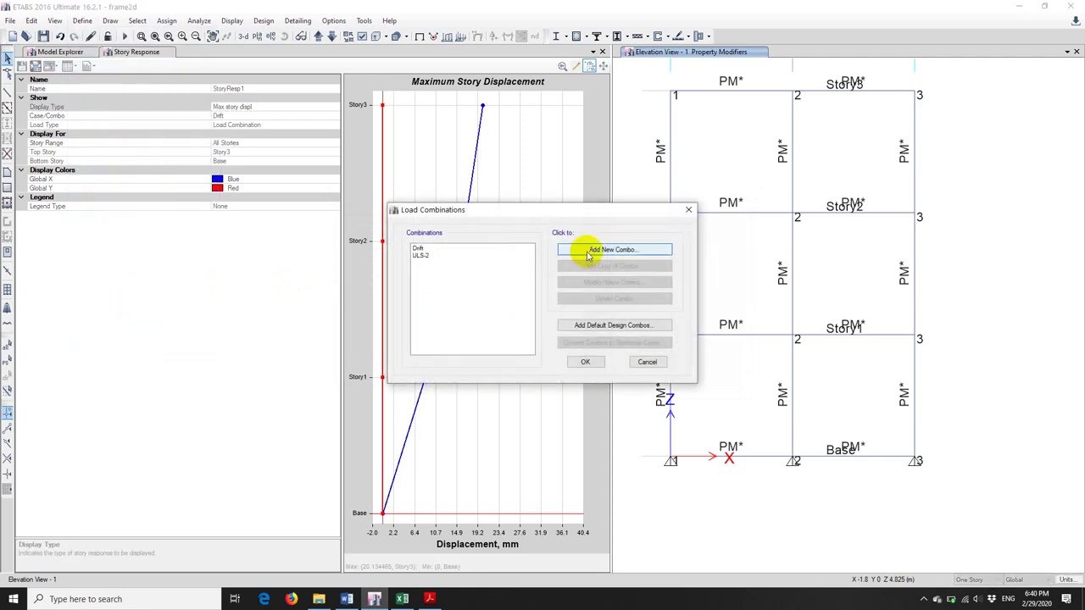
click(613, 250)
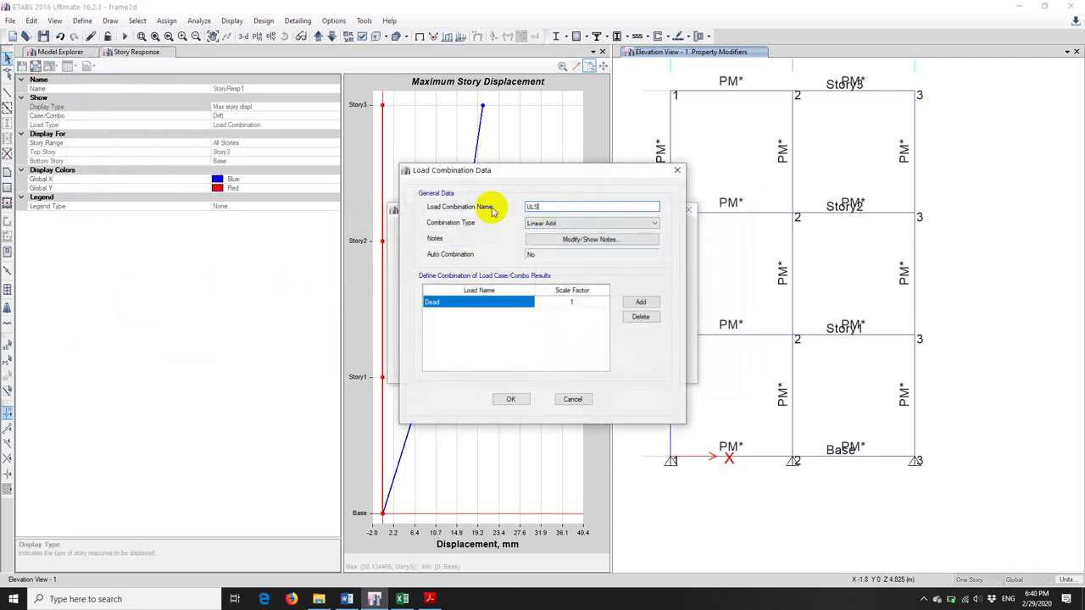
click(482, 303)
click(481, 302)
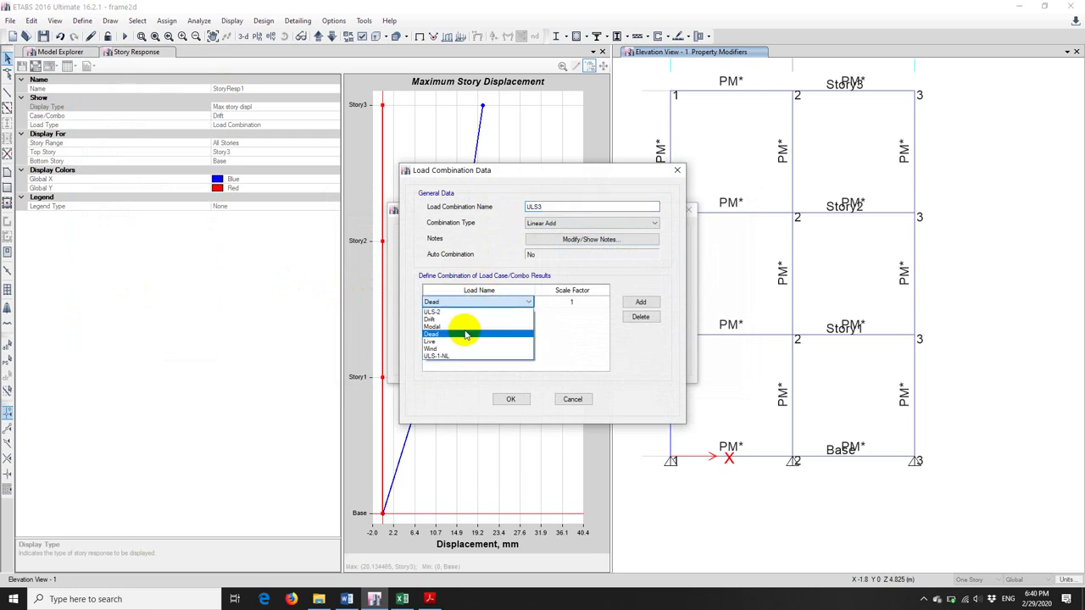
click(458, 356)
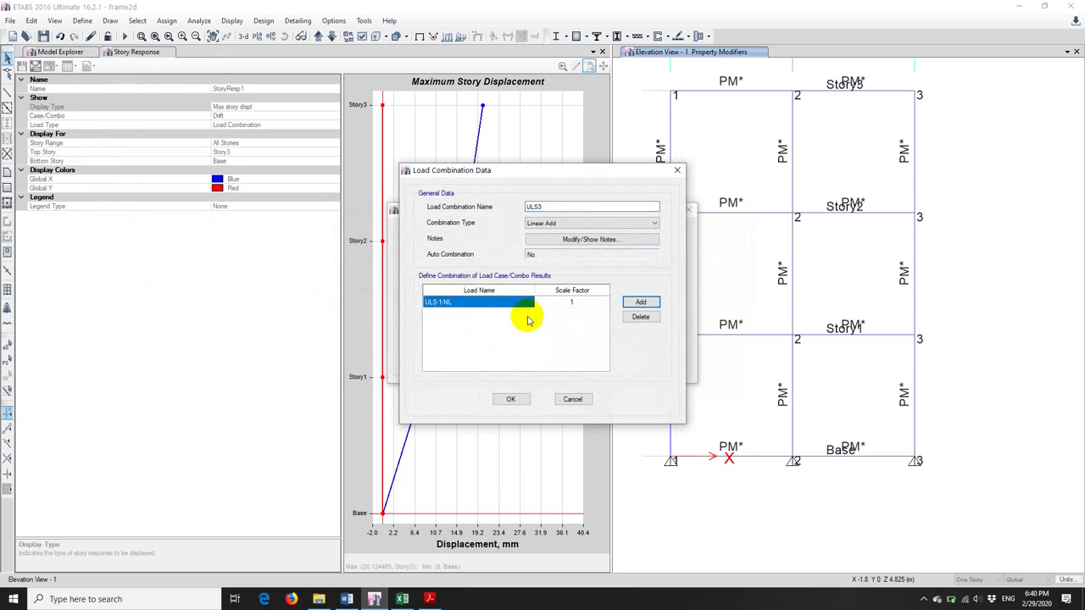
click(511, 400)
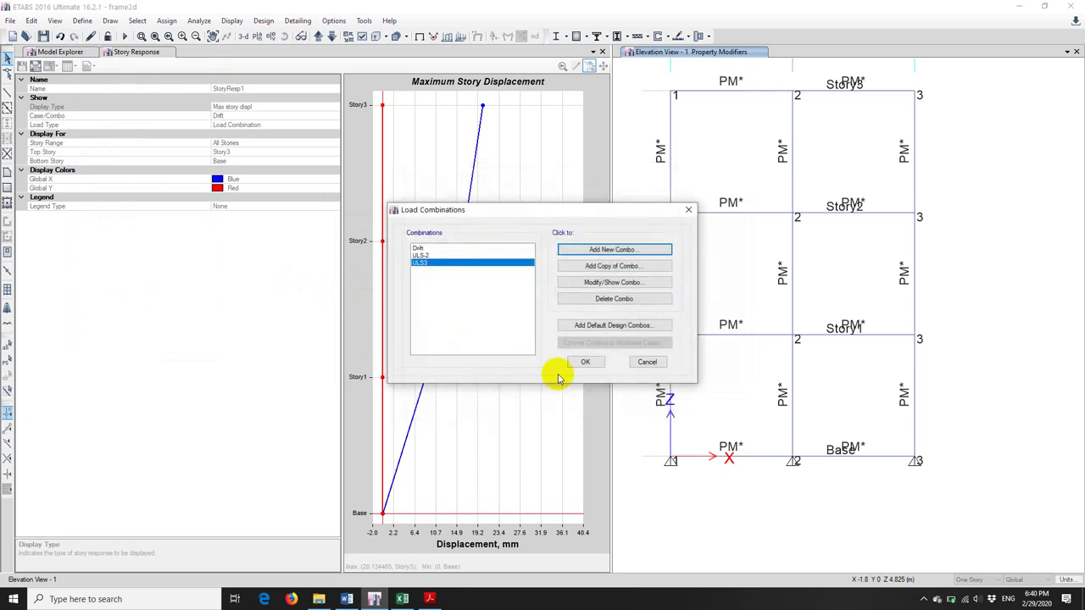
click(584, 360)
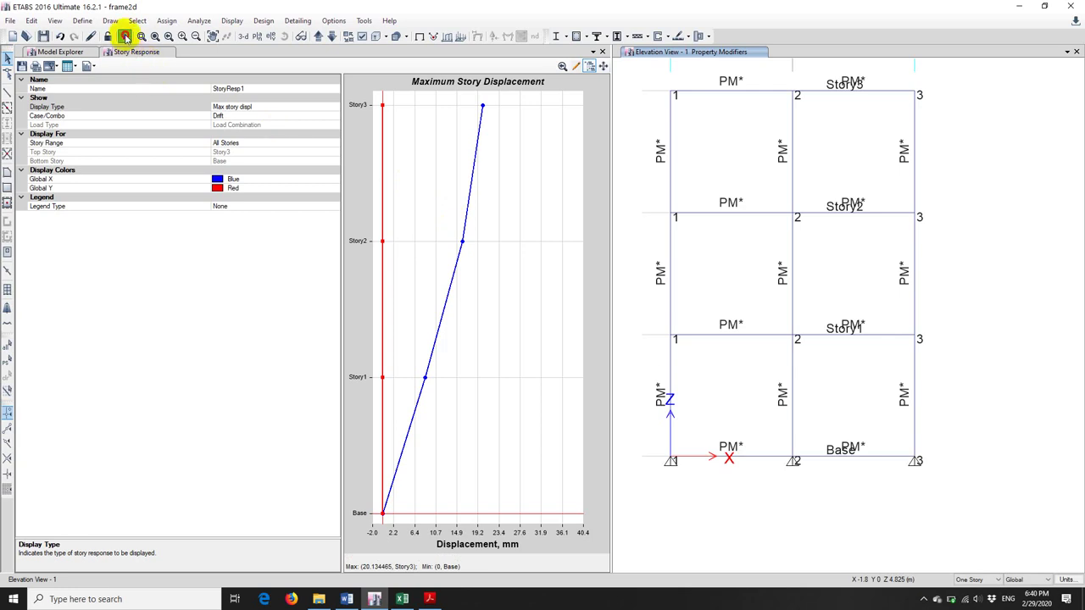
click(125, 36)
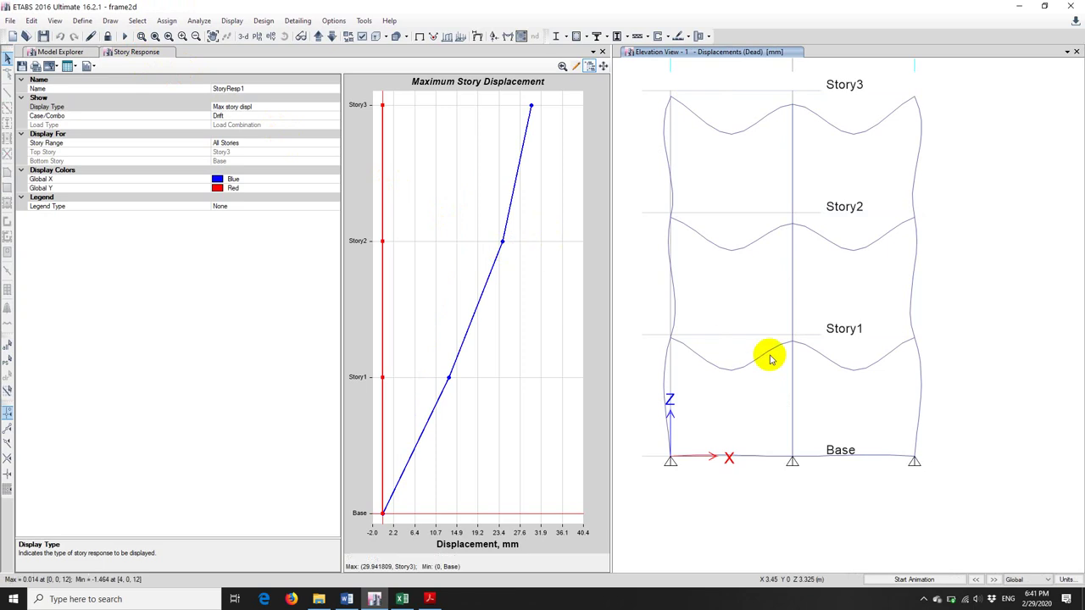
Select the three ground-level columns and make ULS3 the only concrete frame design combination, removing ULS-2.
drag(941, 400, 644, 385)
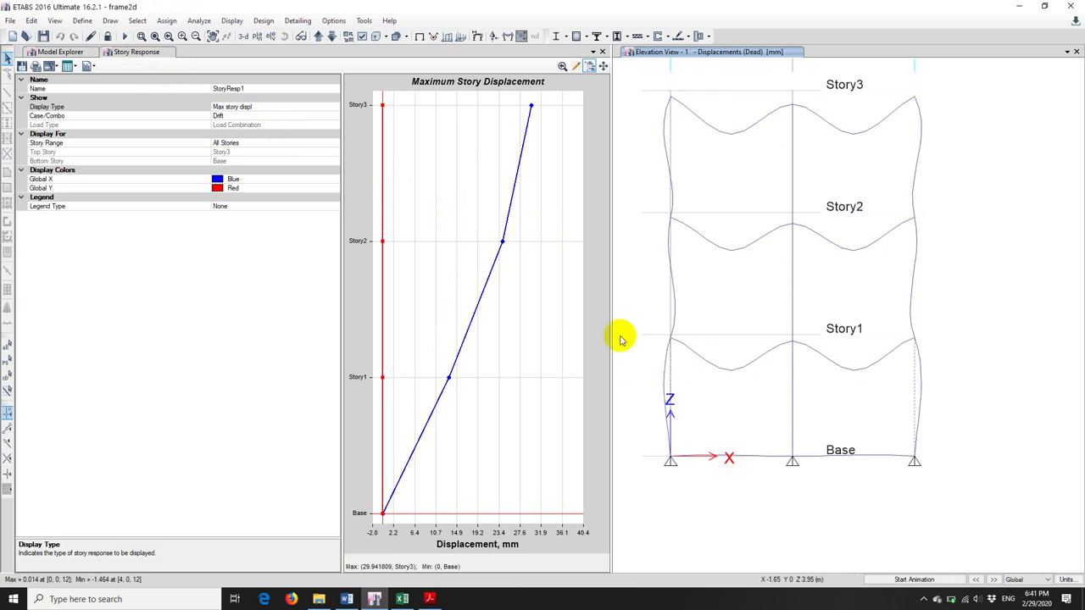
click(264, 20)
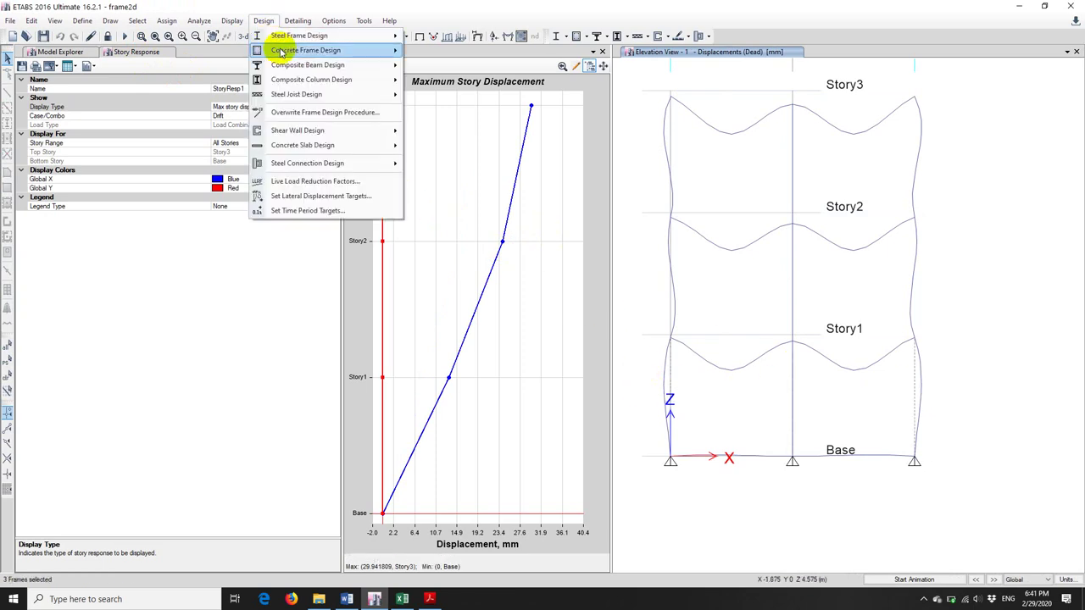
mouse_move(305, 50)
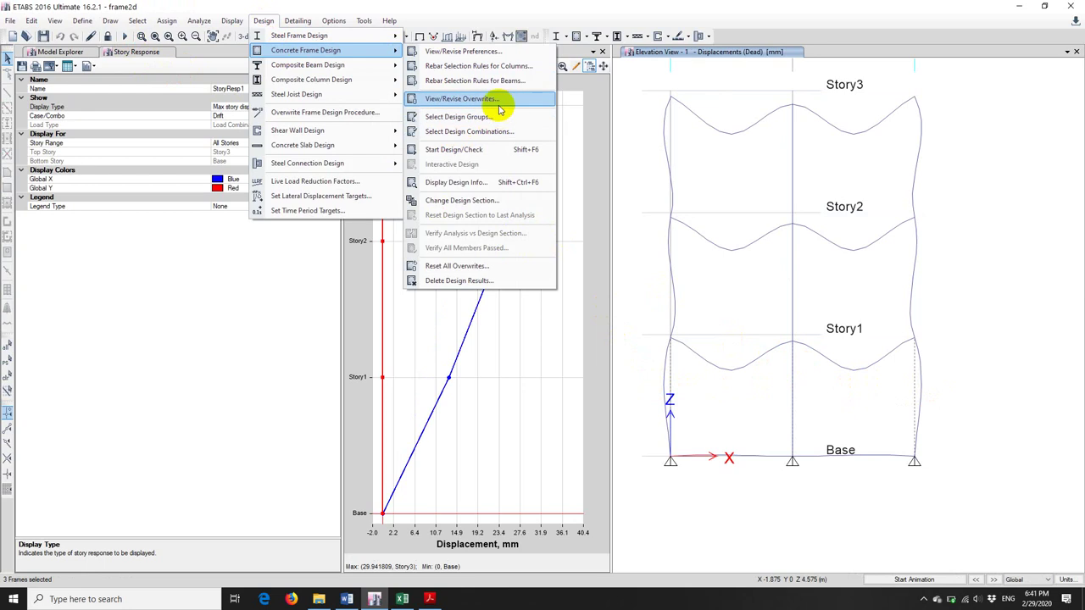
click(456, 132)
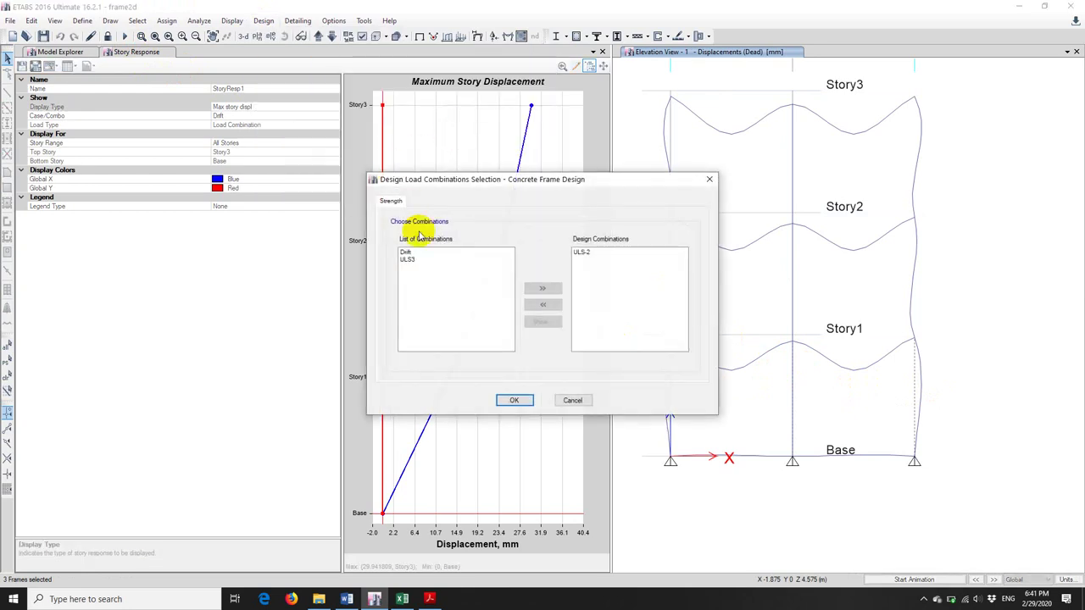
click(413, 259)
click(542, 288)
click(582, 252)
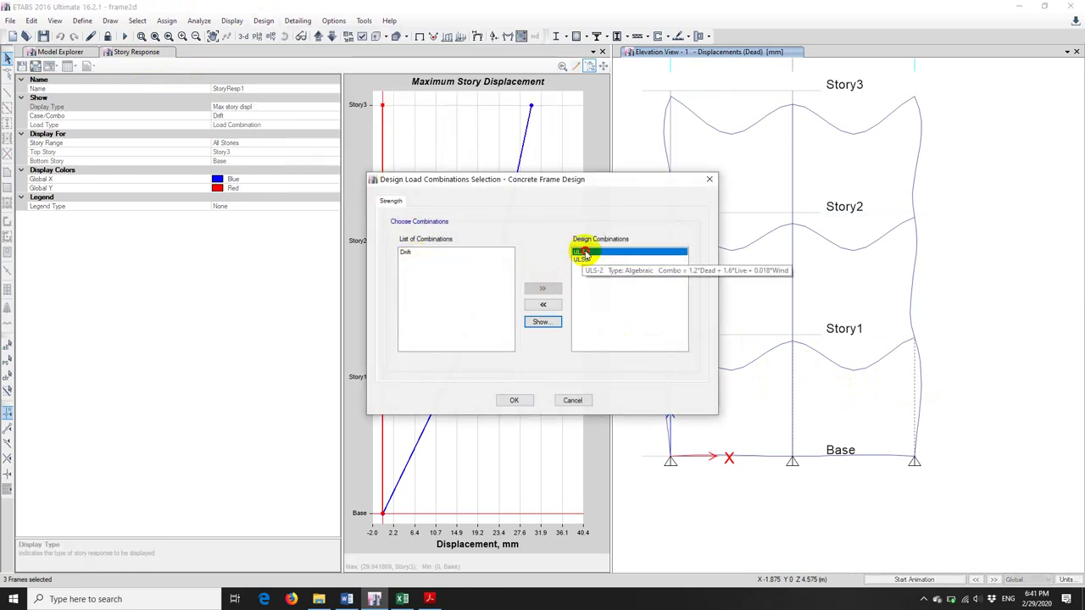
click(543, 305)
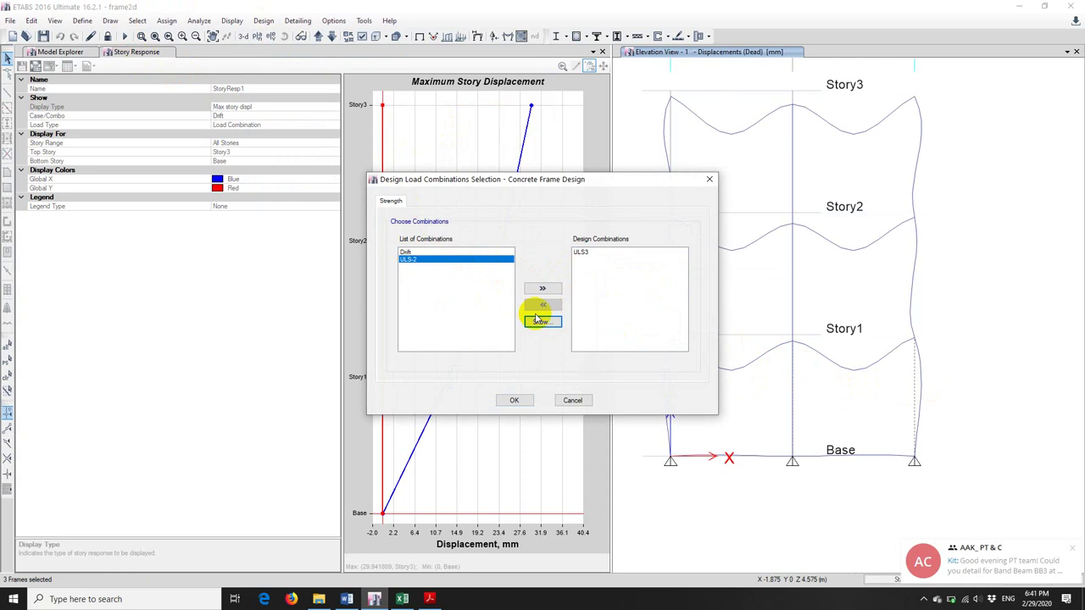
click(517, 401)
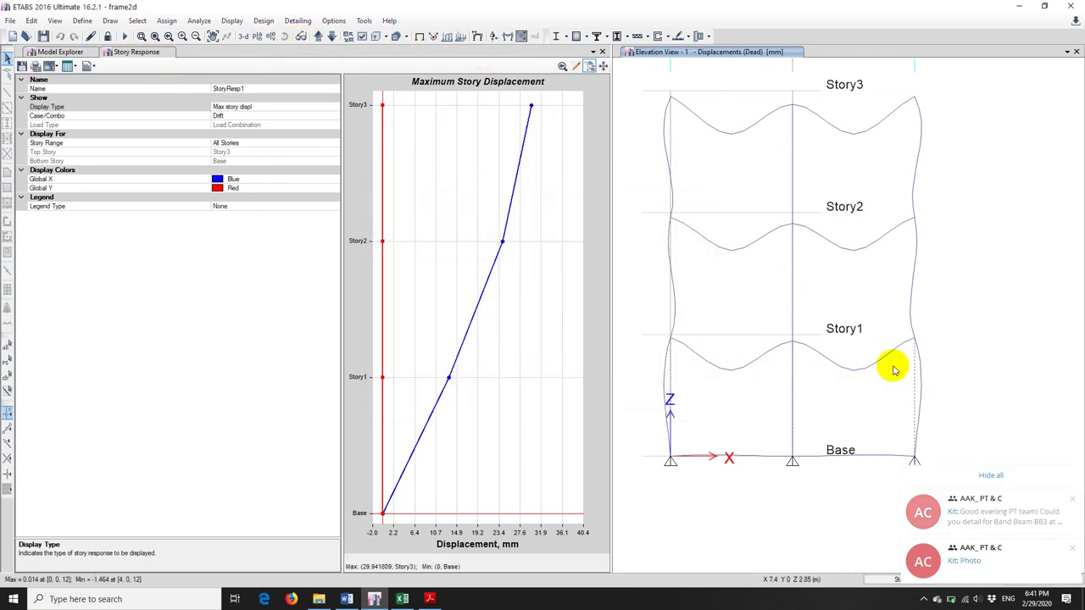
Run the concrete frame design check and display the Column P-M-M Interaction Ratios on the elevation.
click(263, 20)
mouse_move(379, 65)
click(451, 149)
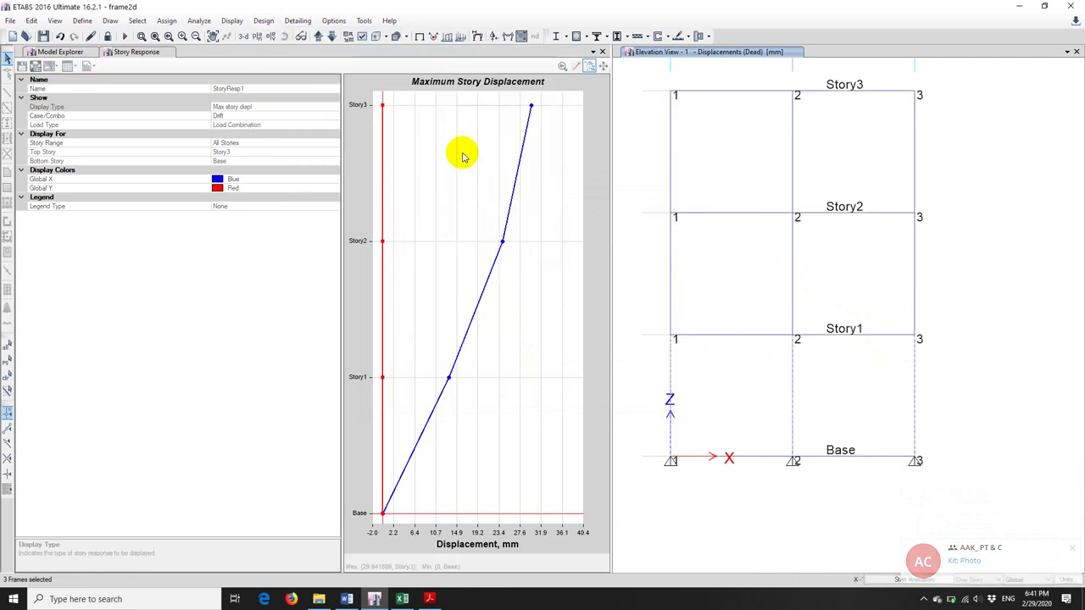
click(262, 20)
mouse_move(318, 56)
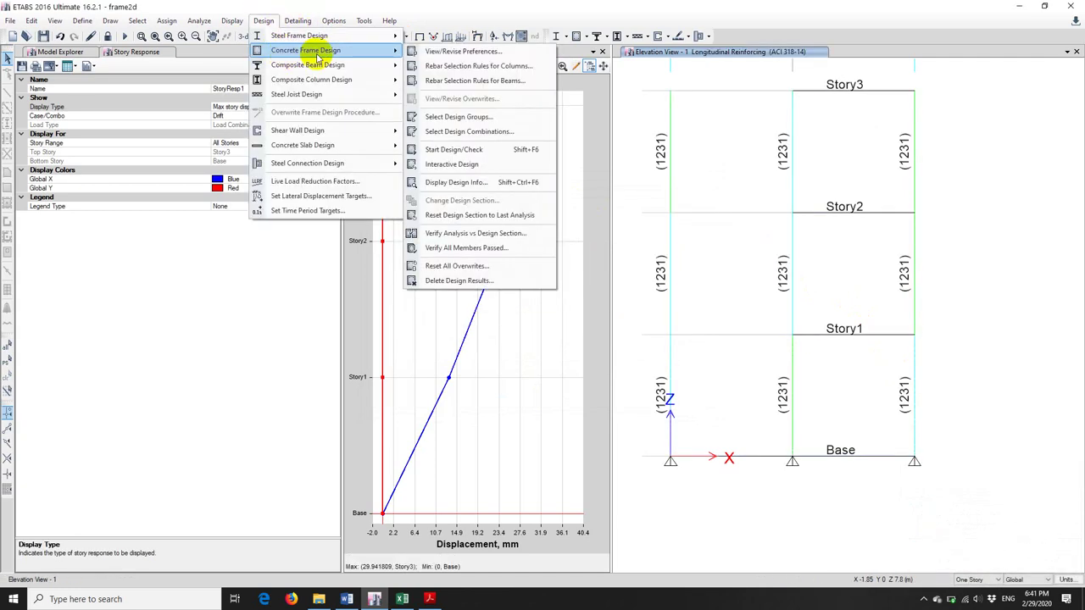
click(479, 180)
click(408, 288)
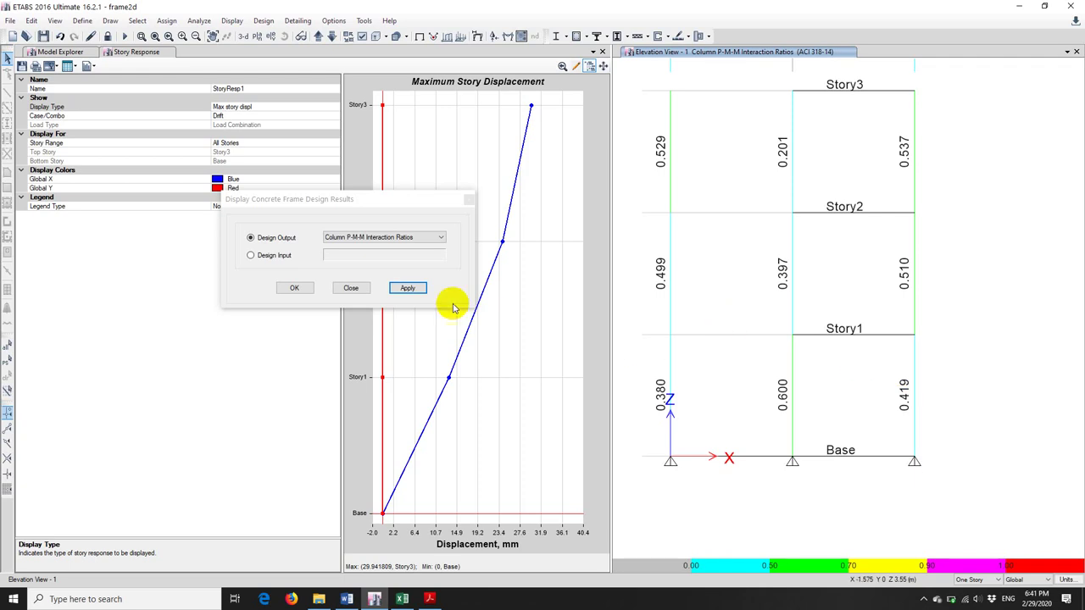
click(351, 288)
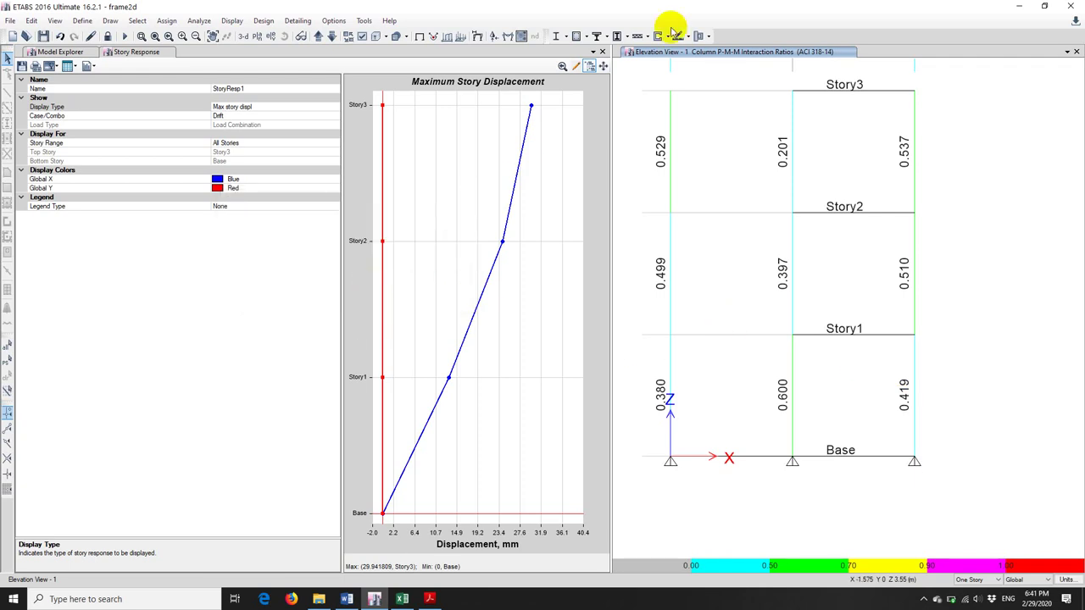
Display the Moment 3-3 diagram for the ULS3 combination on the frame elevation.
click(506, 35)
click(319, 182)
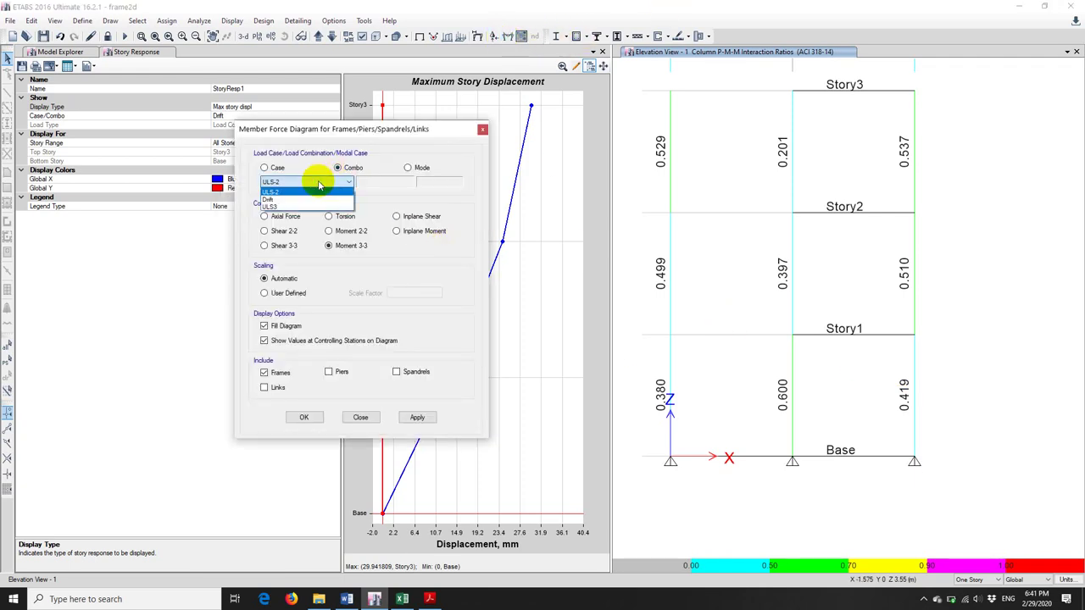
click(291, 208)
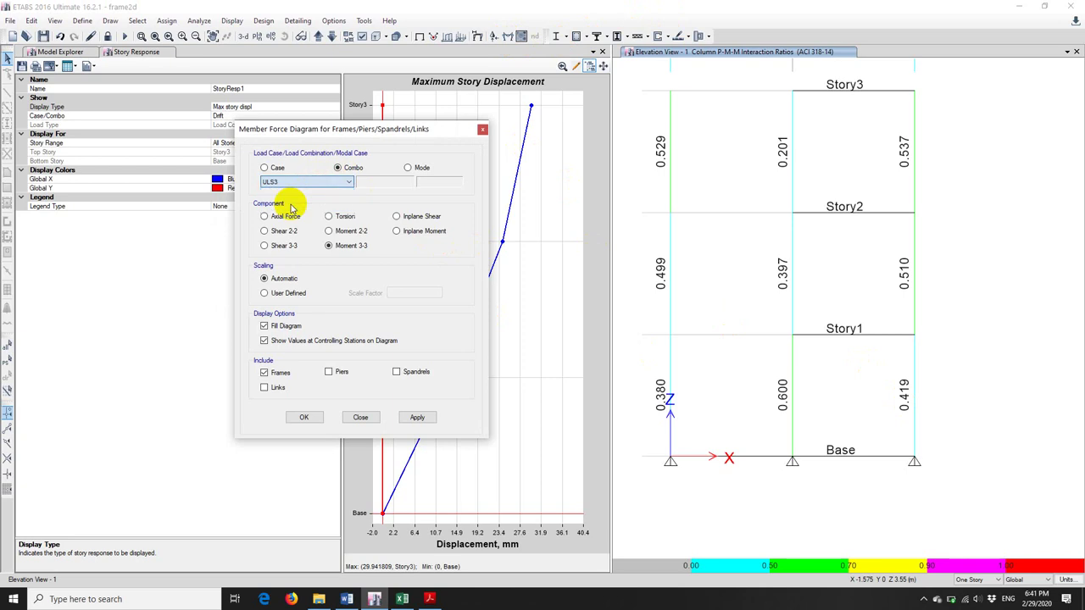
click(416, 415)
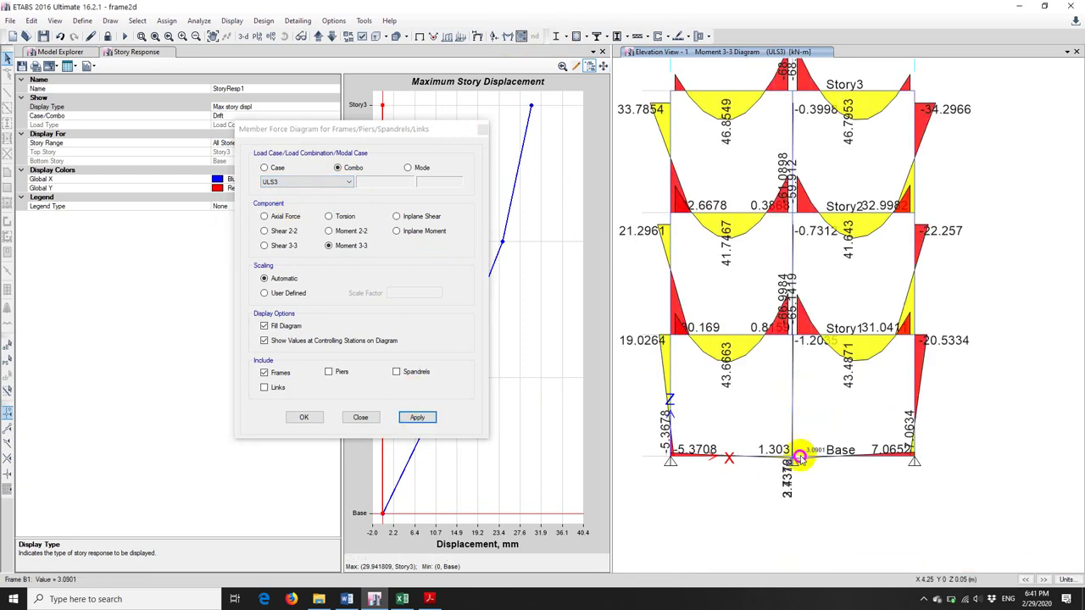
Capture the first-story moment diagram with Snipping Tool, then return to ETABS and close the member force diagram settings.
click(146, 599)
text(snip)
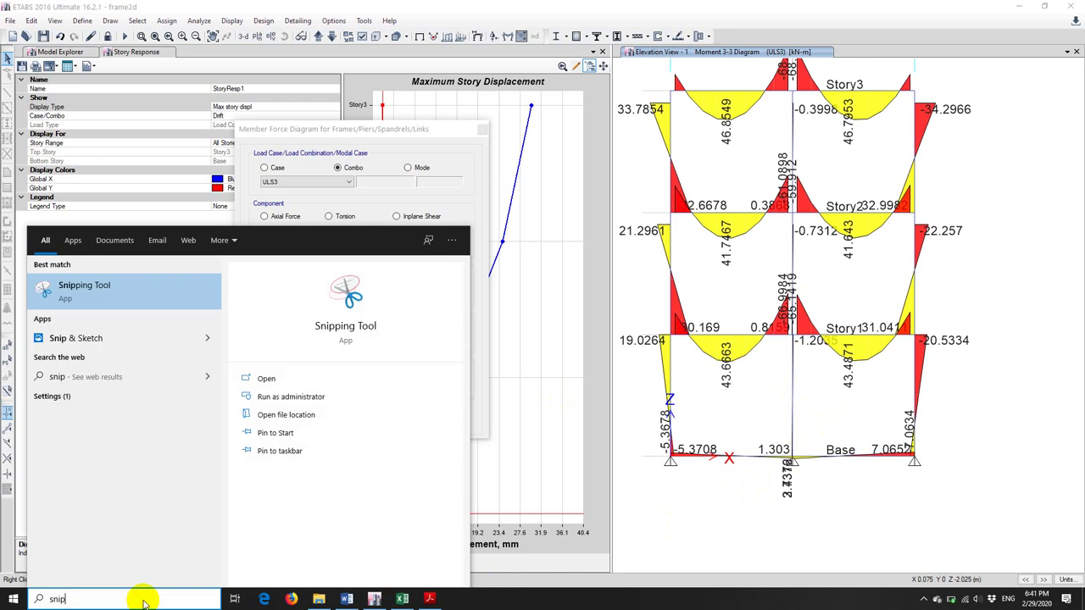
click(153, 290)
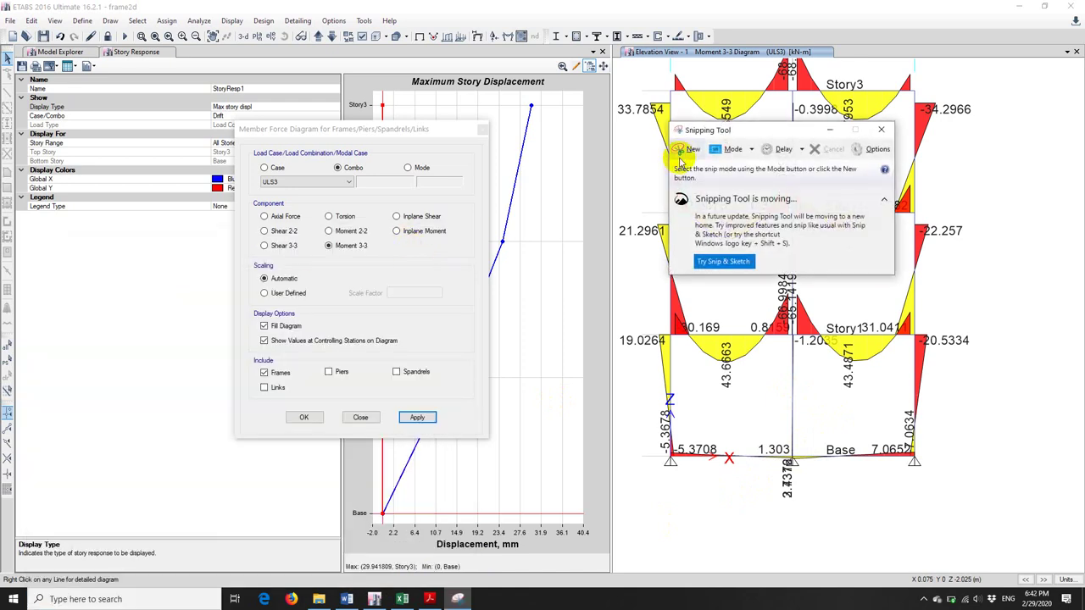
click(683, 153)
drag(615, 305, 980, 481)
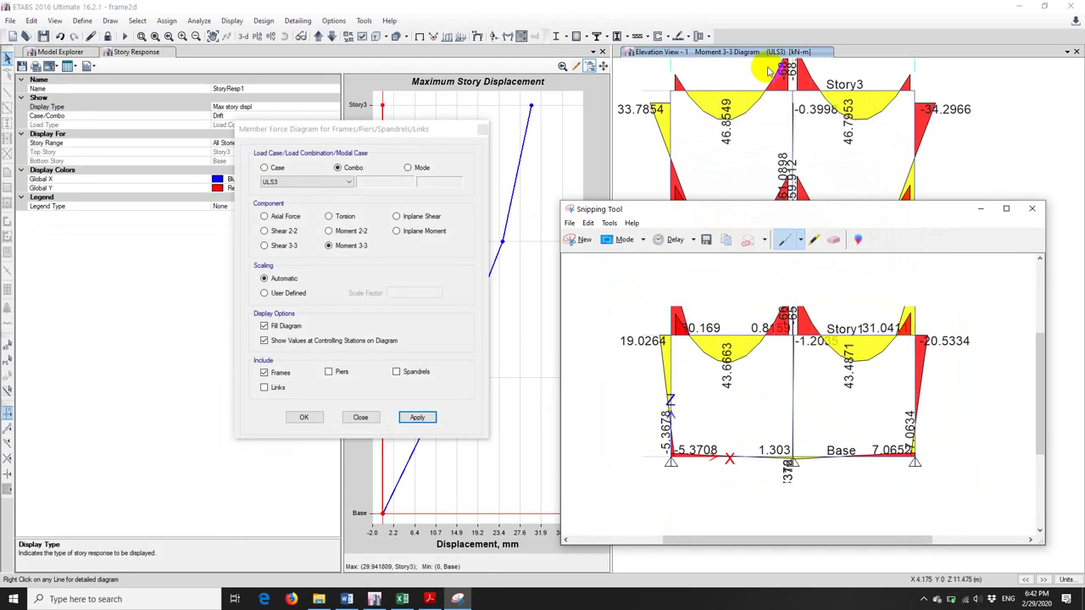
click(642, 8)
click(482, 129)
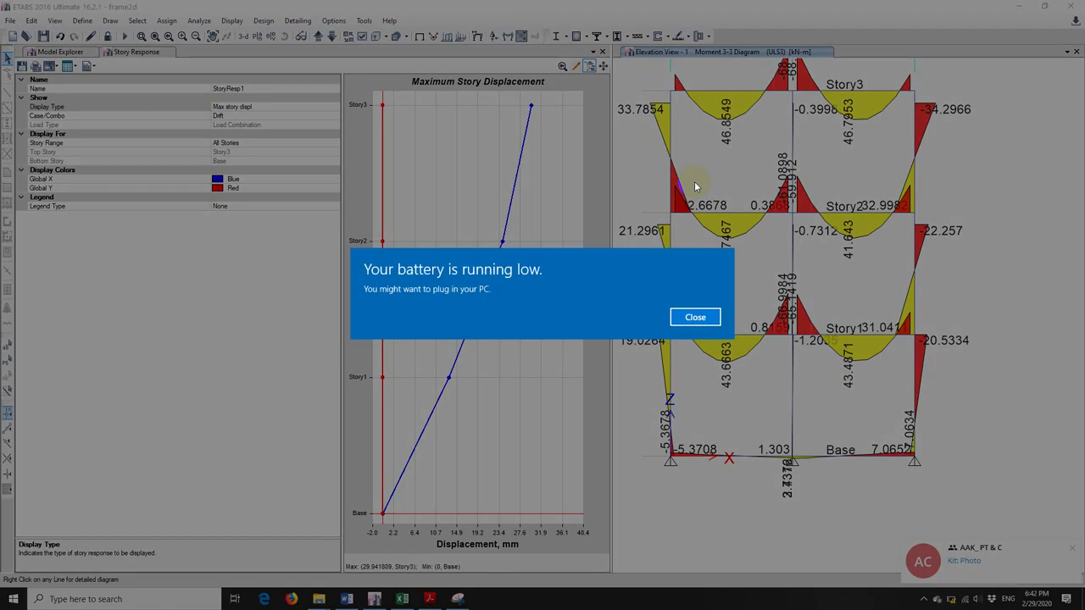
key(Escape)
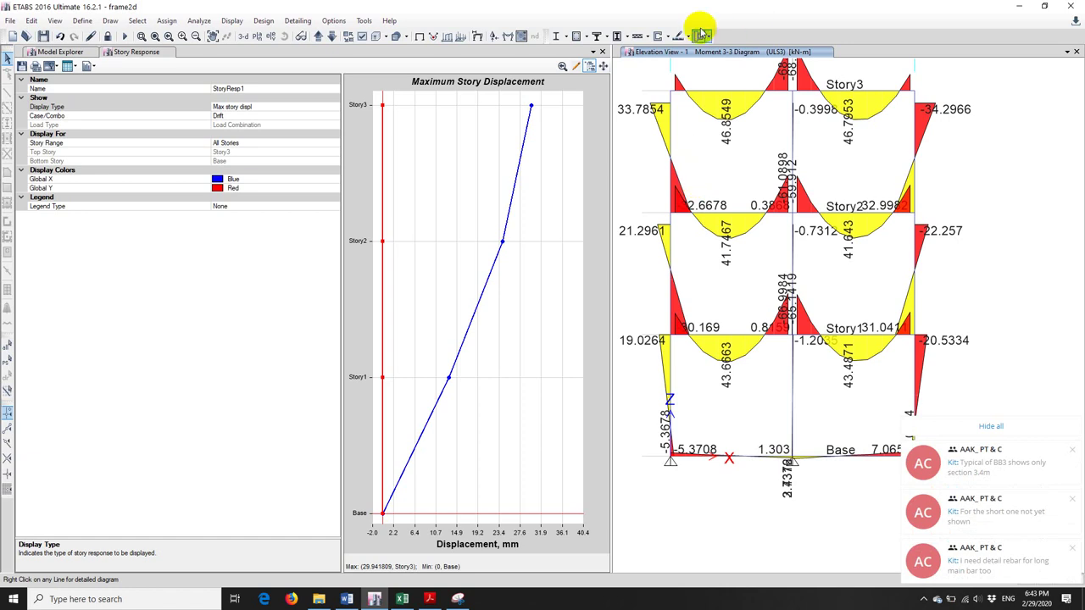
Close the Story Response plot and enlarge the elevation view to examine the column moments.
click(602, 52)
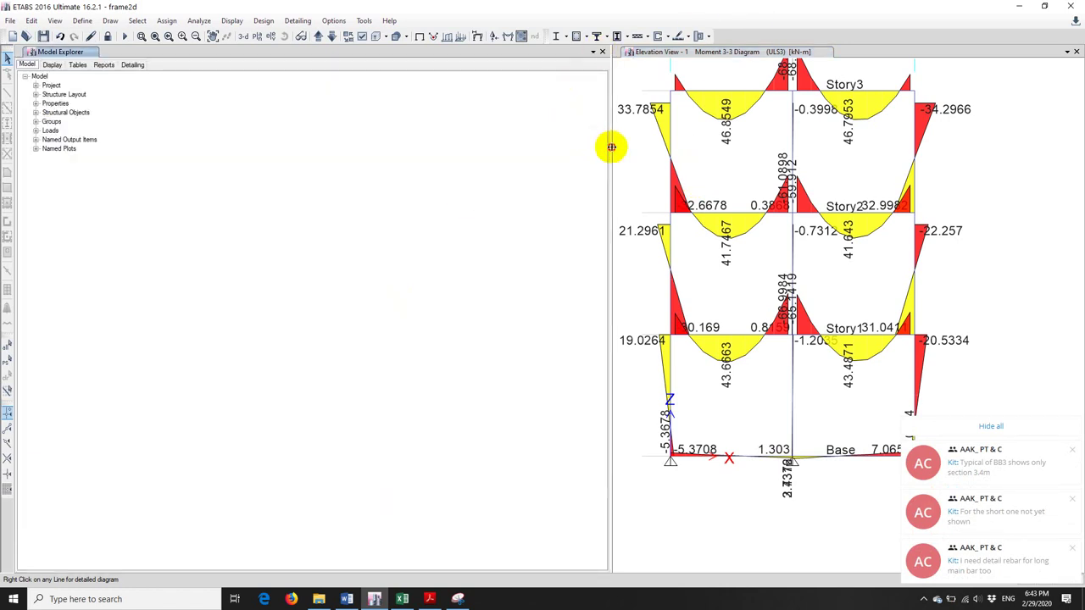
drag(613, 145, 194, 149)
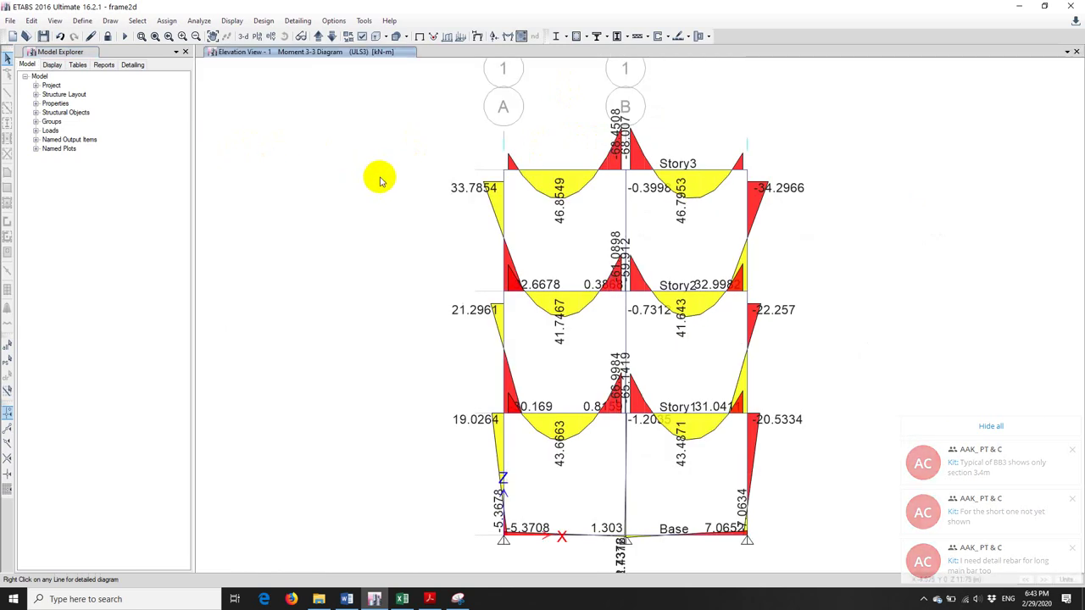
scroll(377, 180, down, 3)
scroll(399, 238, up, 3)
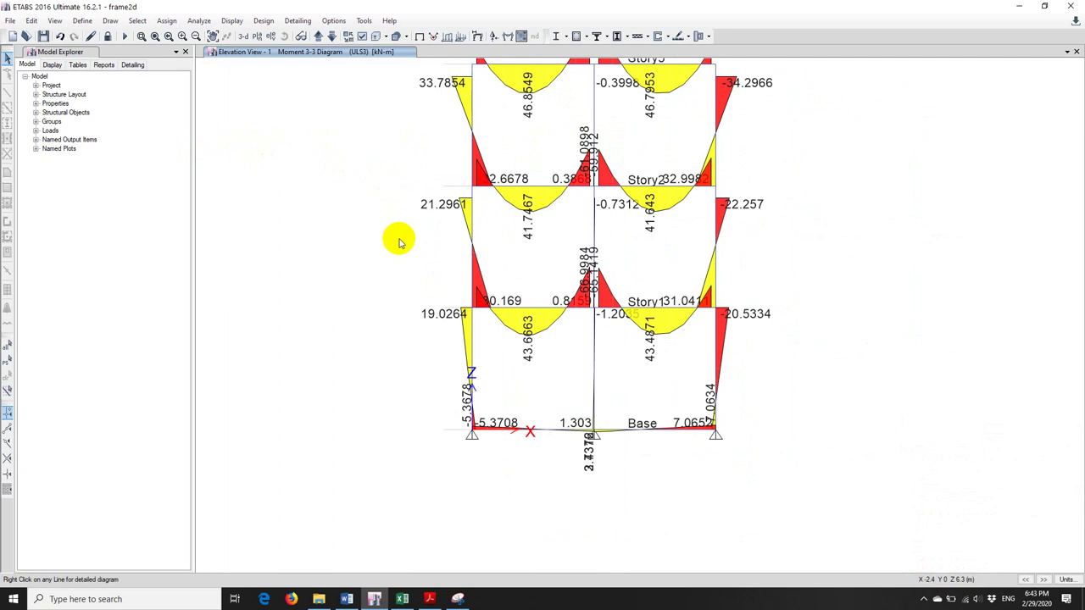
click(716, 318)
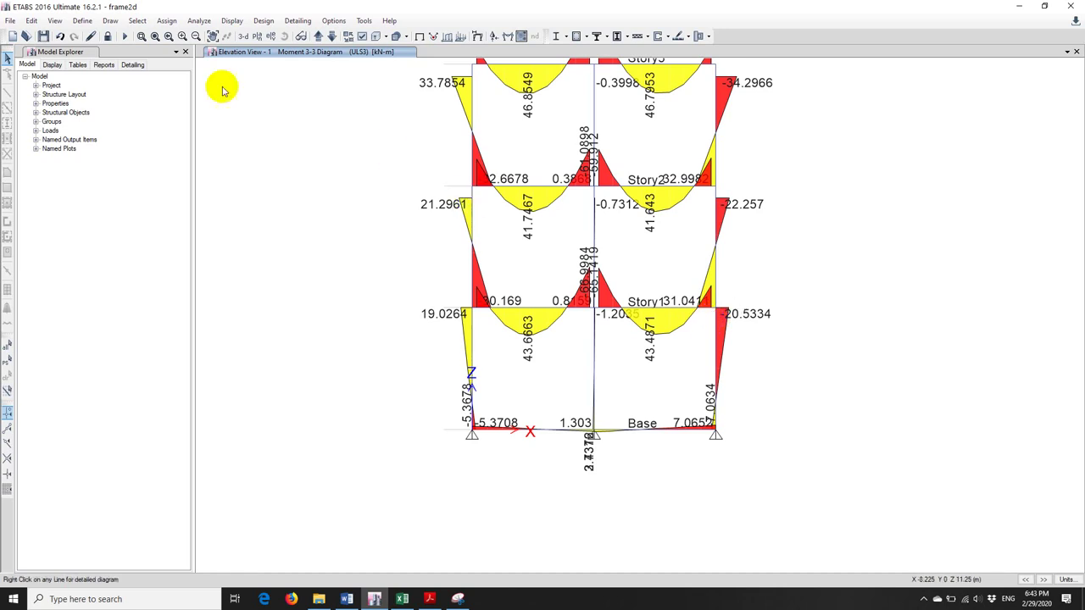
Unlock the model and set the preset P-Delta automation method to Iterative - Based on Loads.
click(105, 36)
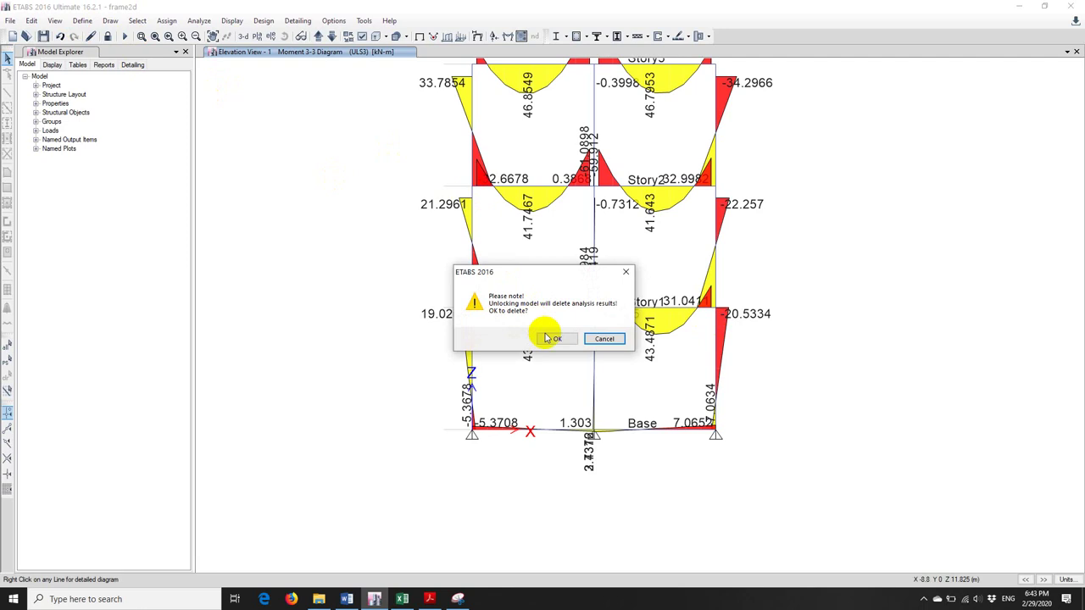
click(552, 336)
click(82, 20)
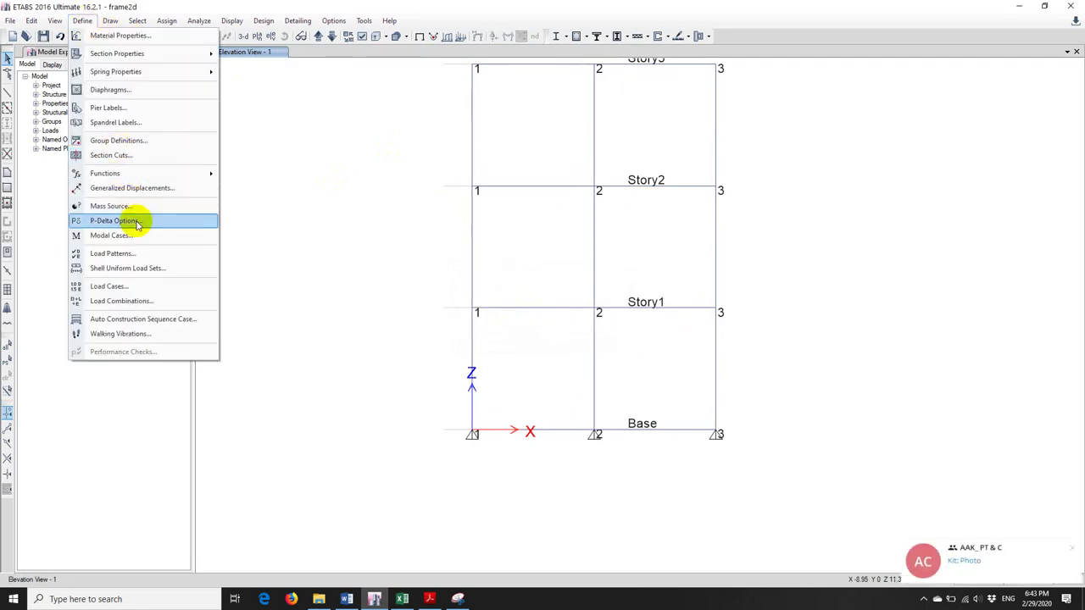
click(136, 222)
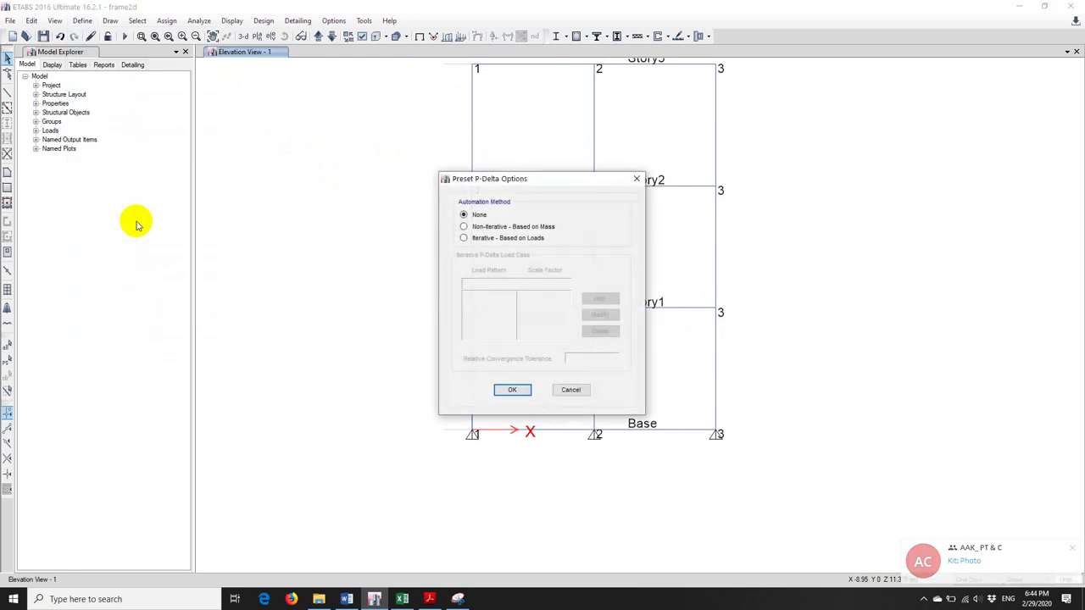
click(480, 237)
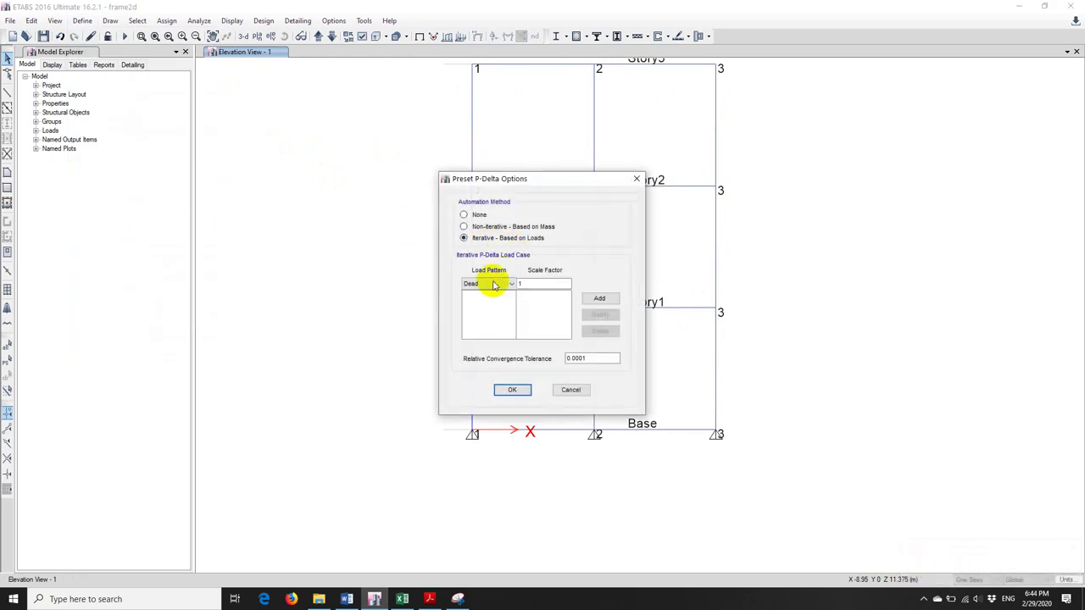
Add the Dead pattern with scale factor 1.2 and the Live pattern with 1.6 to the iterative P-Delta load case.
click(556, 286)
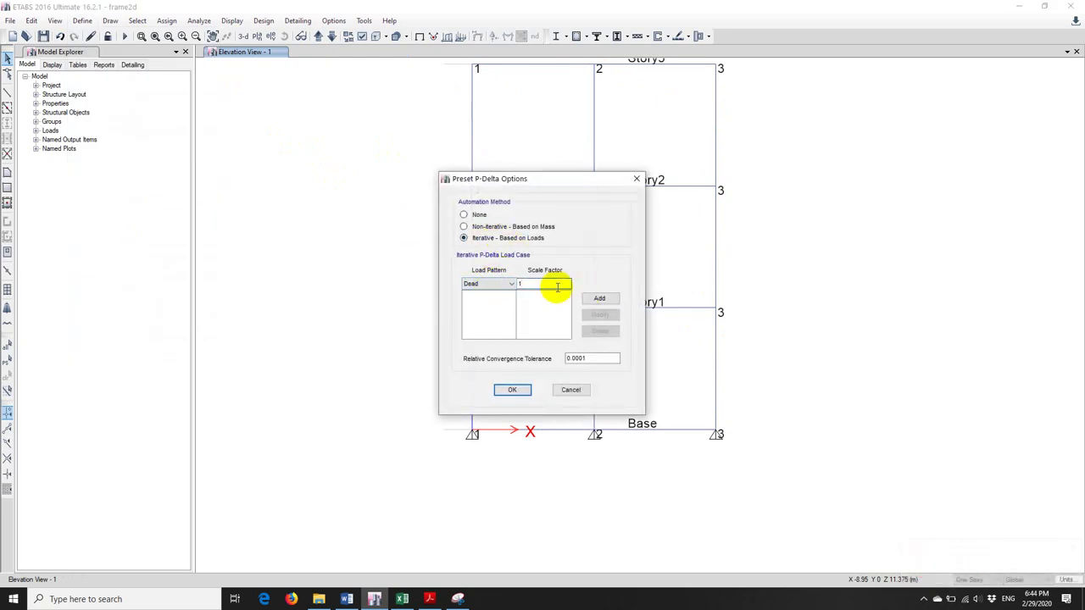
text(.2)
click(599, 298)
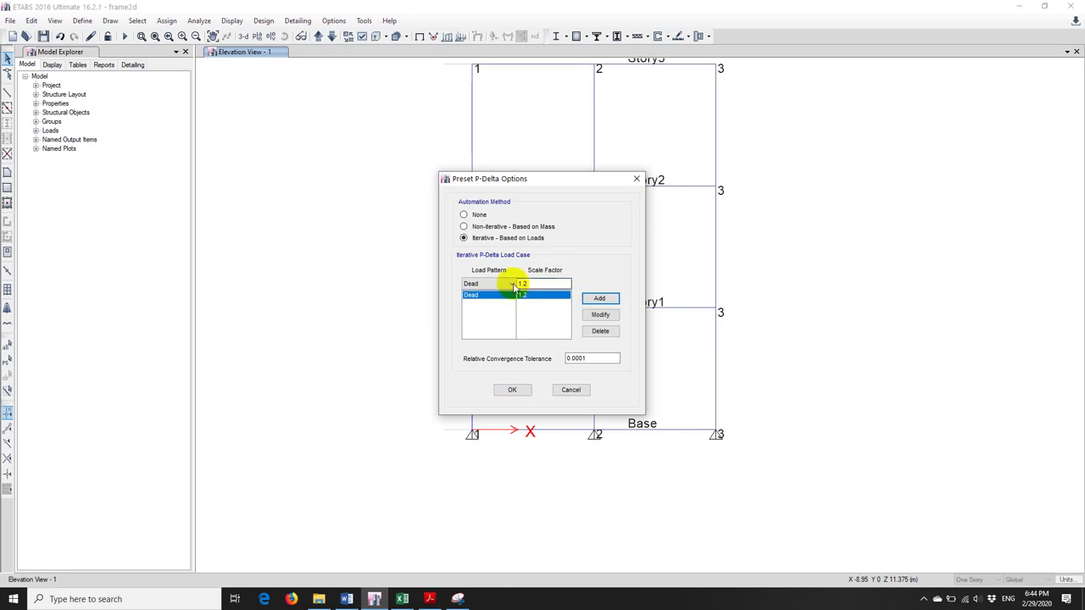
click(513, 283)
click(482, 303)
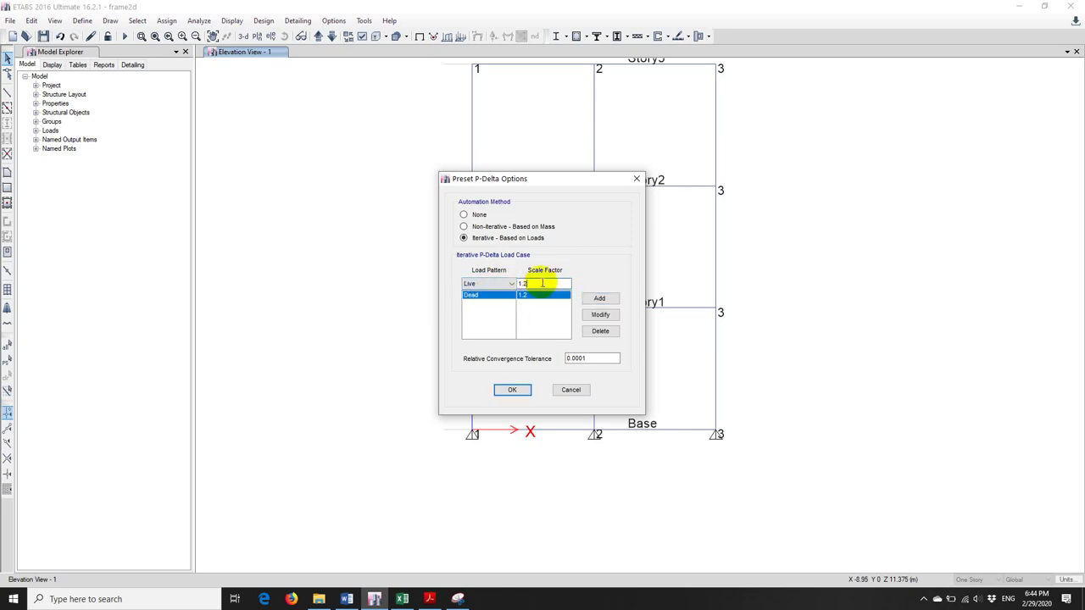
key(BackSpace)
key(BackSpace)
click(599, 298)
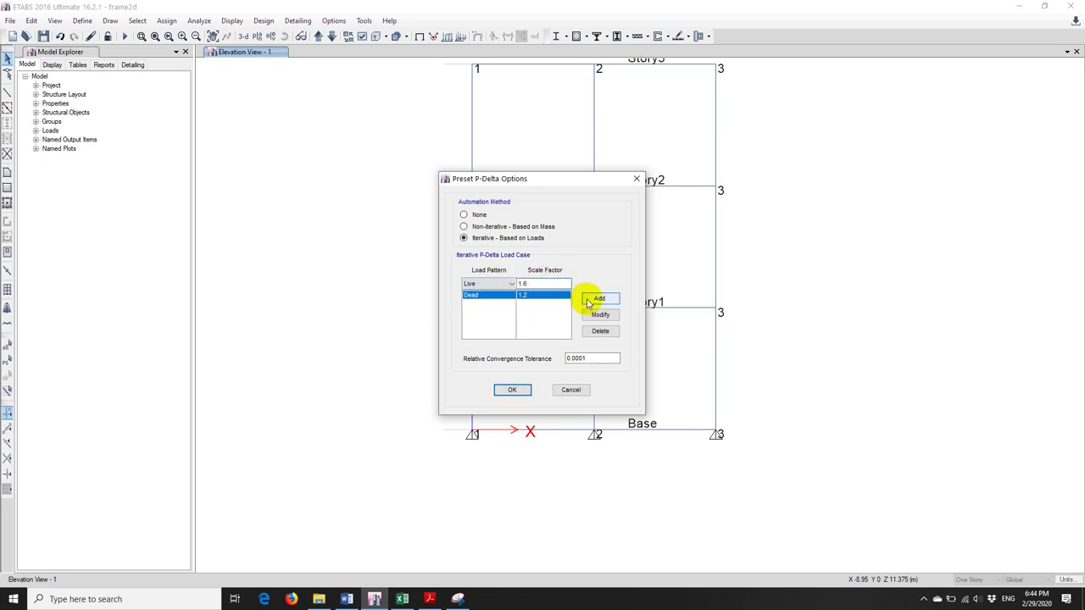
Add the Wind pattern with scale factor 0.018 to the iterative P-Delta load case and accept the P-Delta options.
click(487, 284)
click(479, 313)
double_click(544, 283)
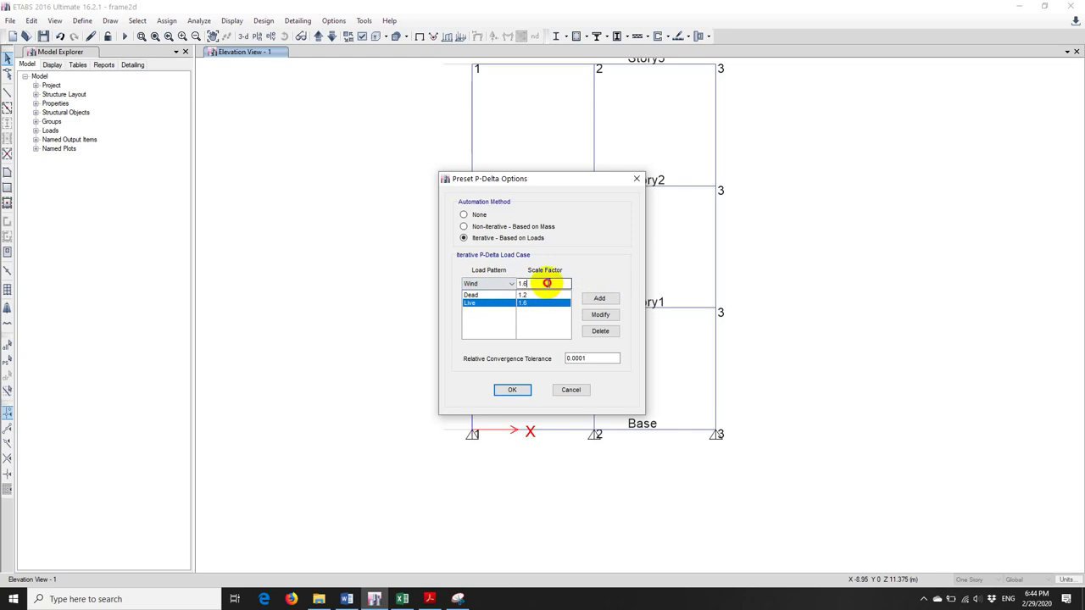
text(0.018)
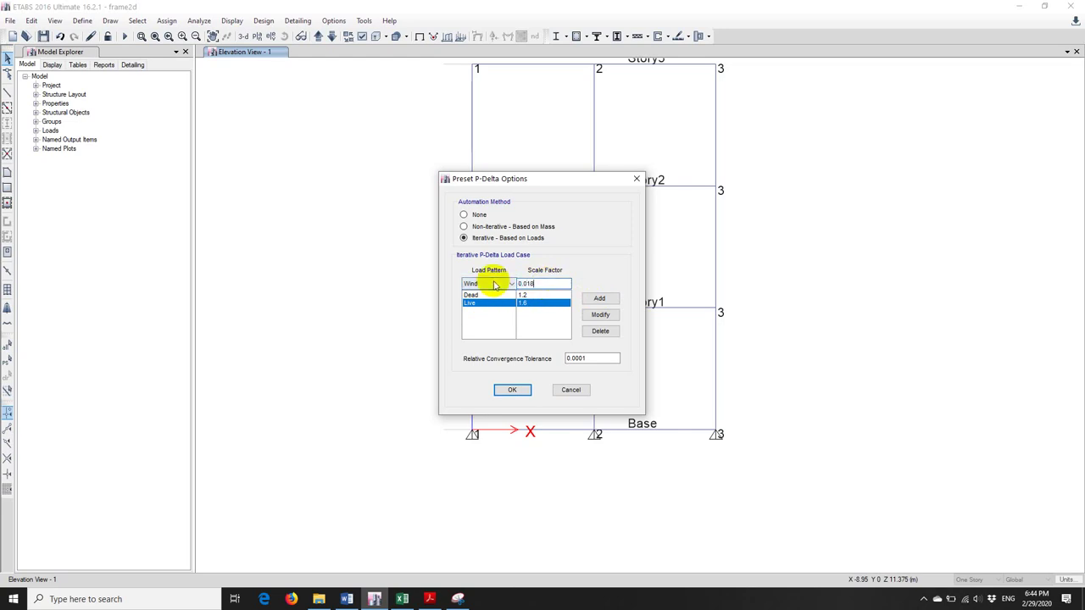
click(603, 299)
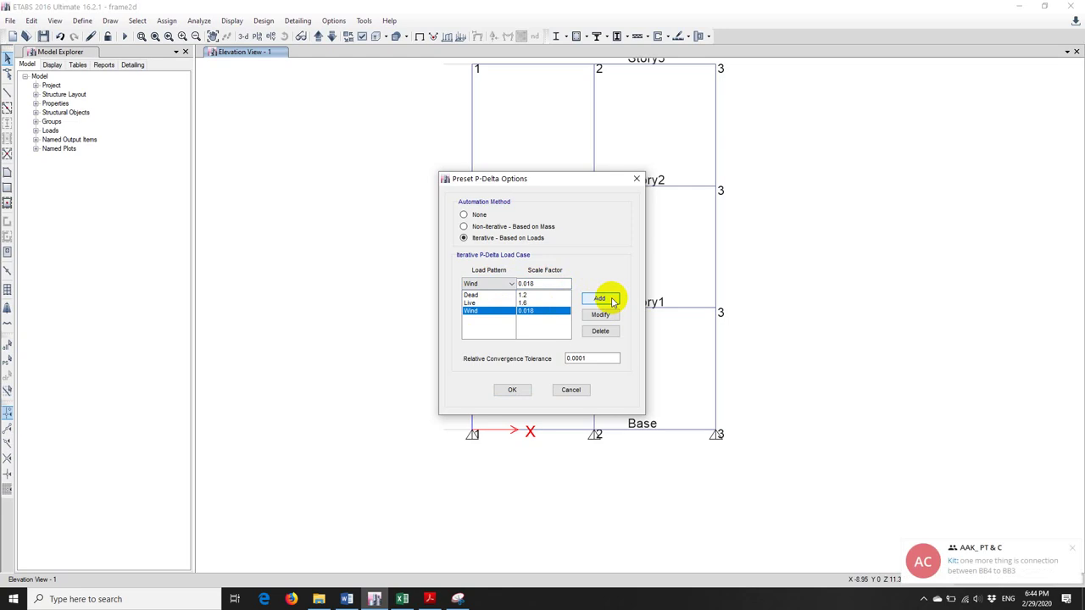
click(512, 389)
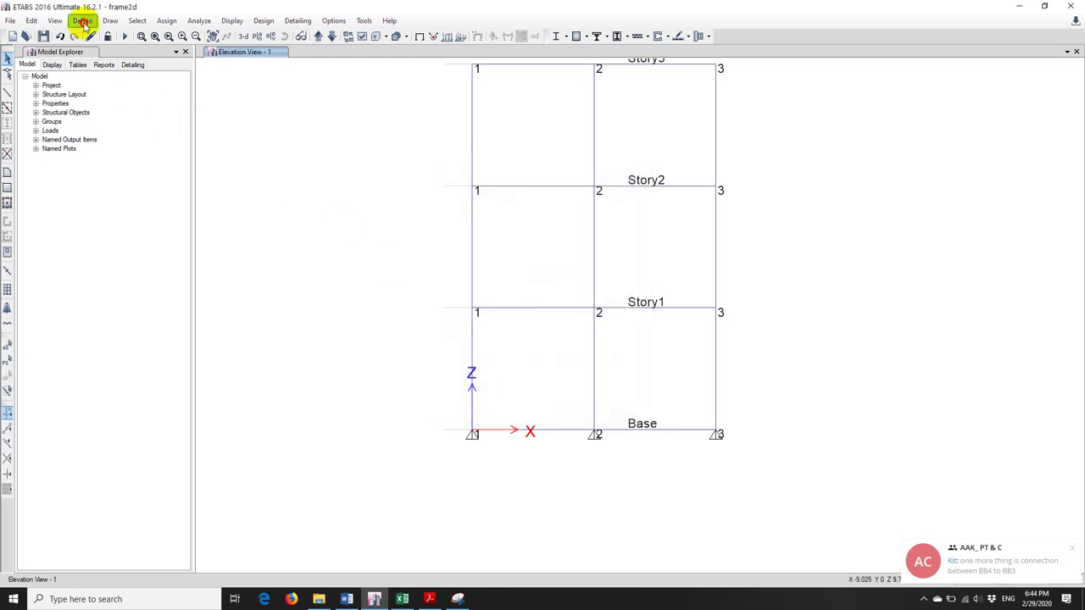
Check the P-Delta/Nonlinear Stiffness setting in the Dead load case data.
click(81, 21)
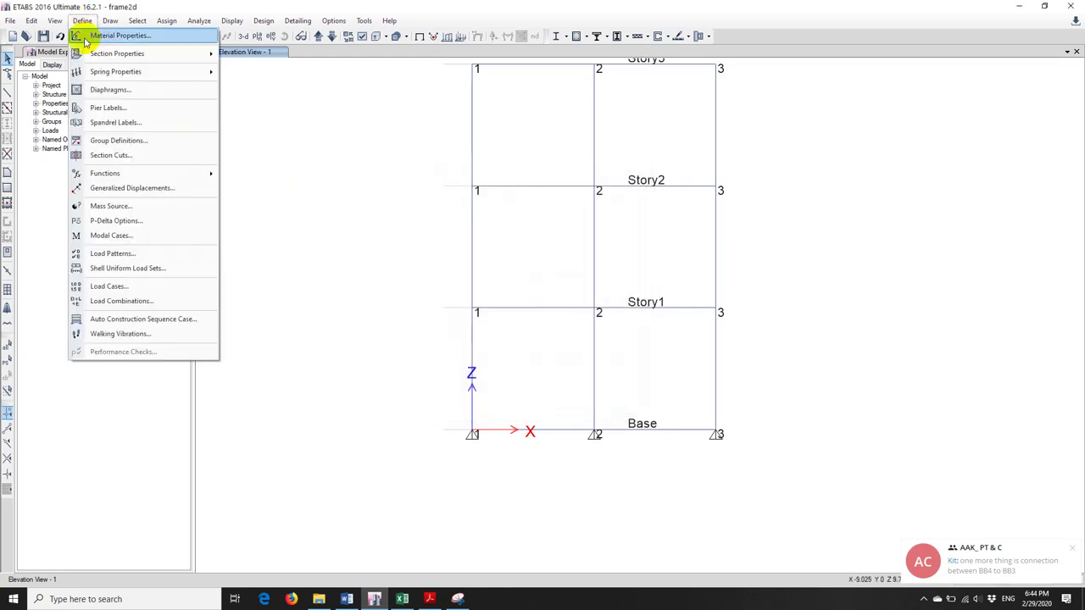
click(136, 287)
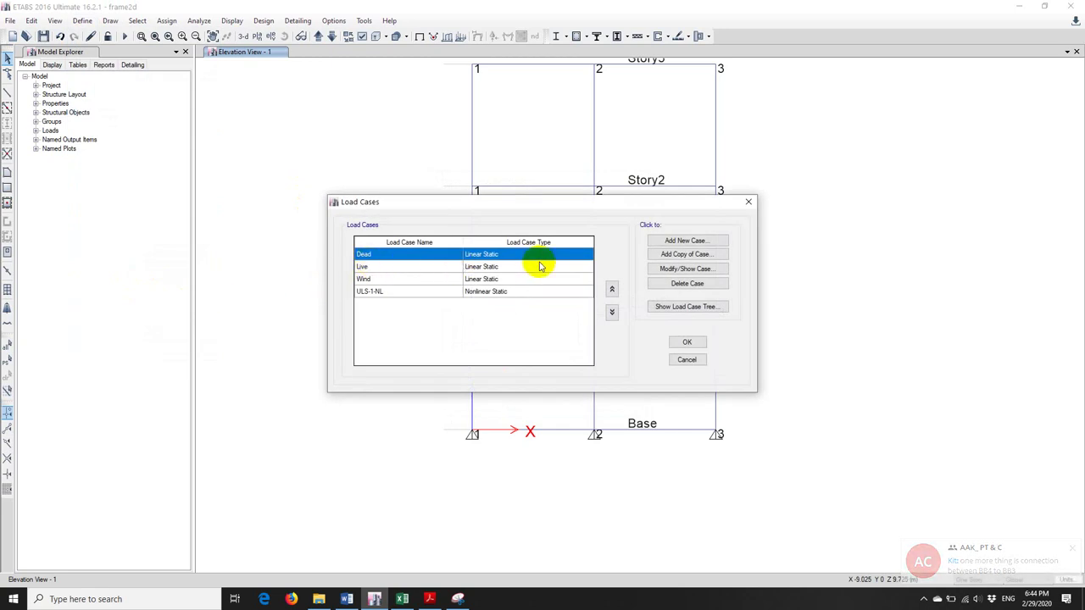
click(686, 270)
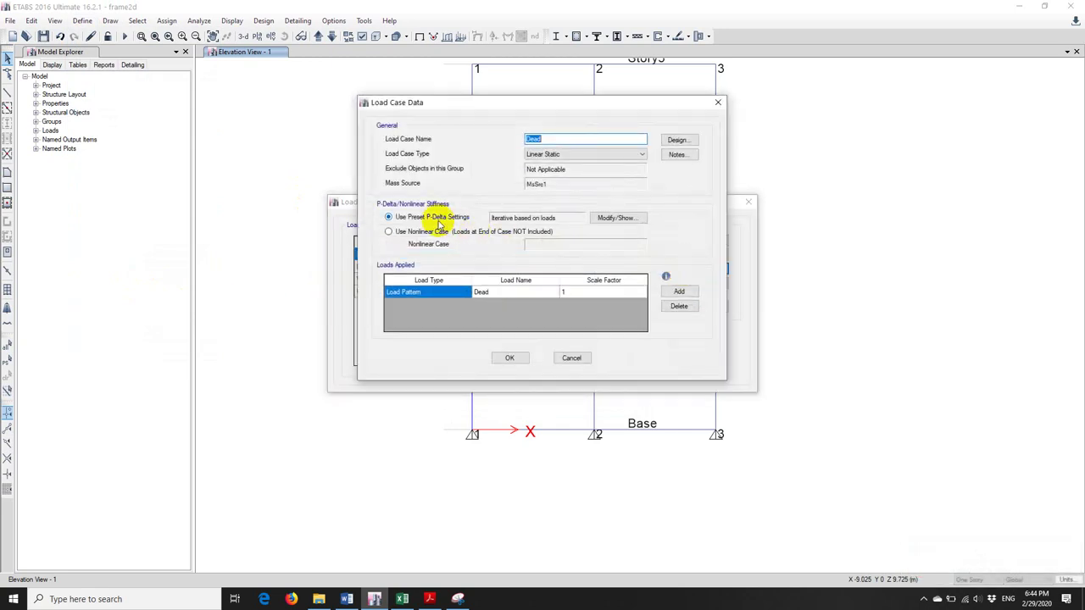
click(573, 356)
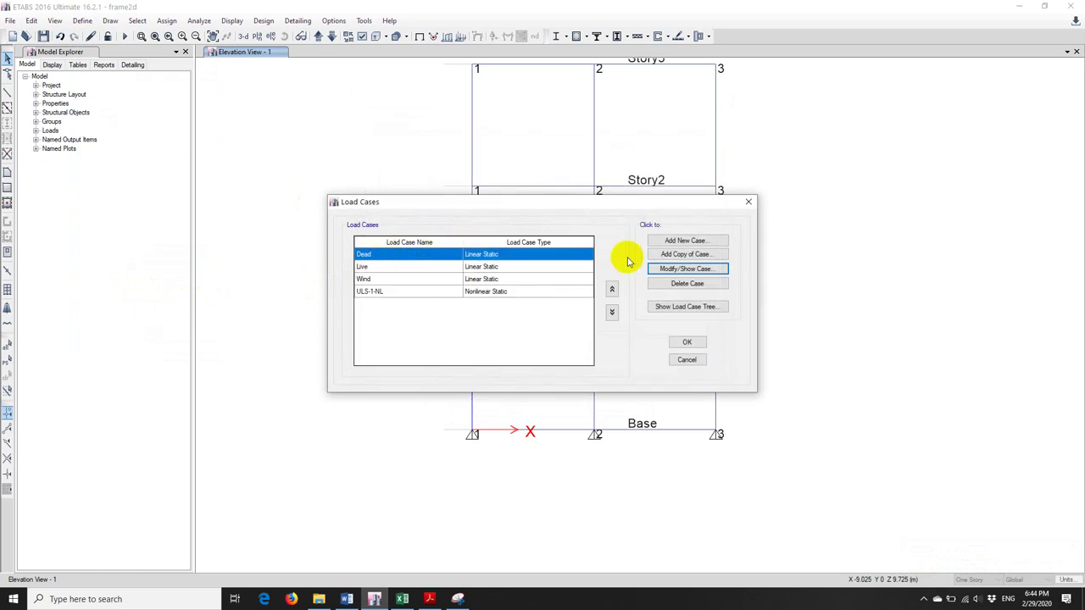
click(660, 270)
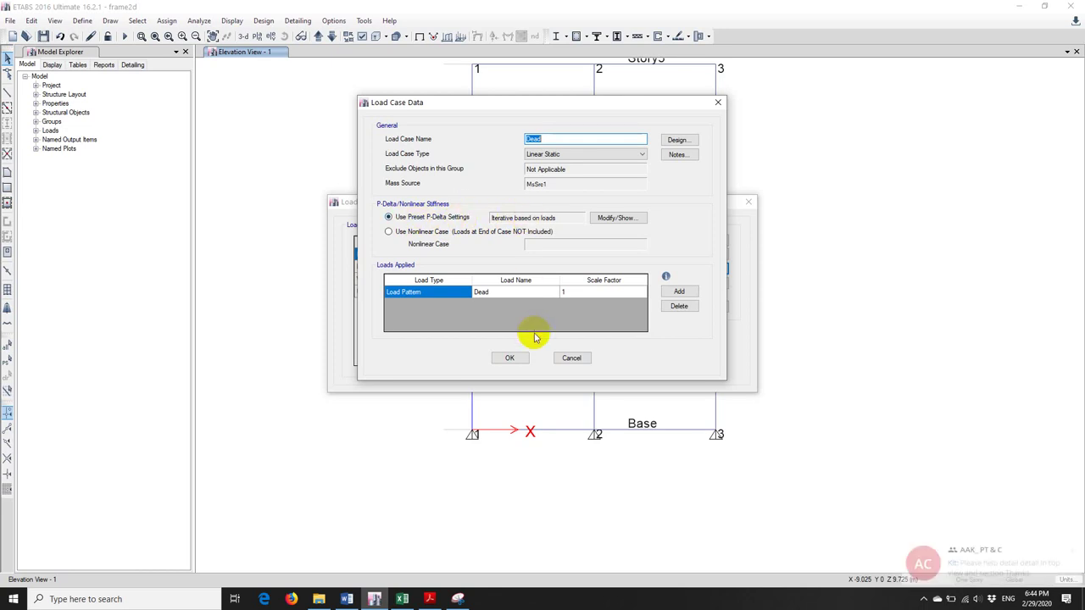
click(509, 357)
Check the P-Delta/Nonlinear Stiffness settings of the Live and Wind load cases.
click(386, 266)
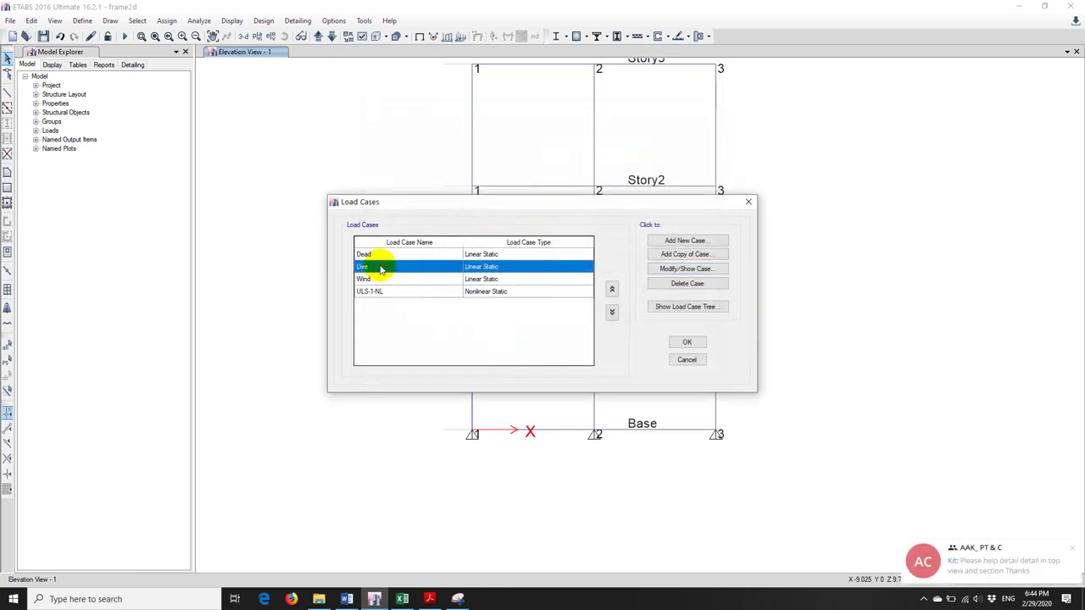
click(662, 269)
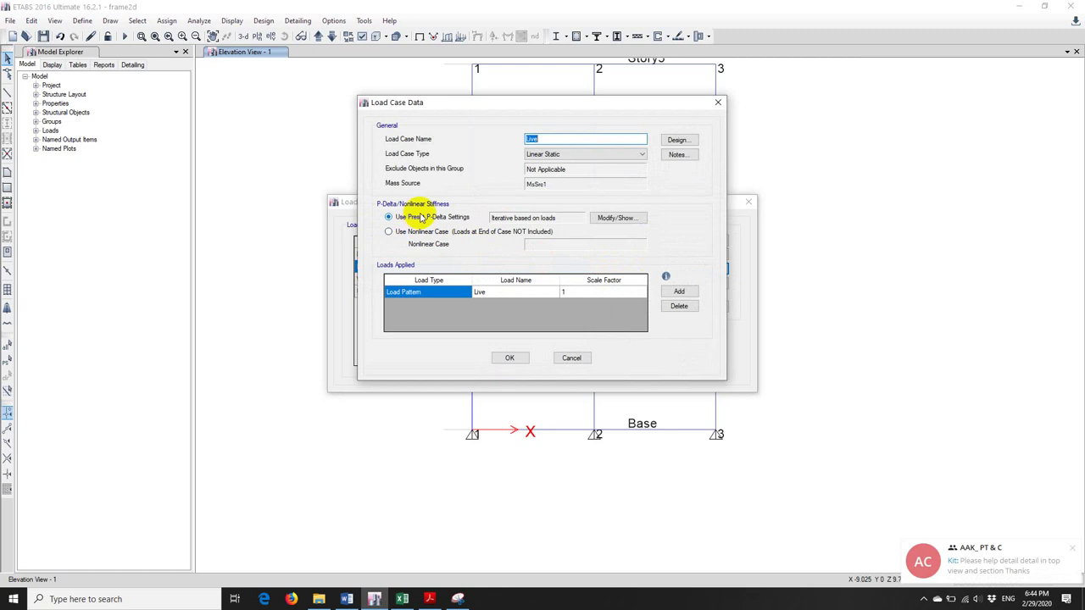
click(509, 358)
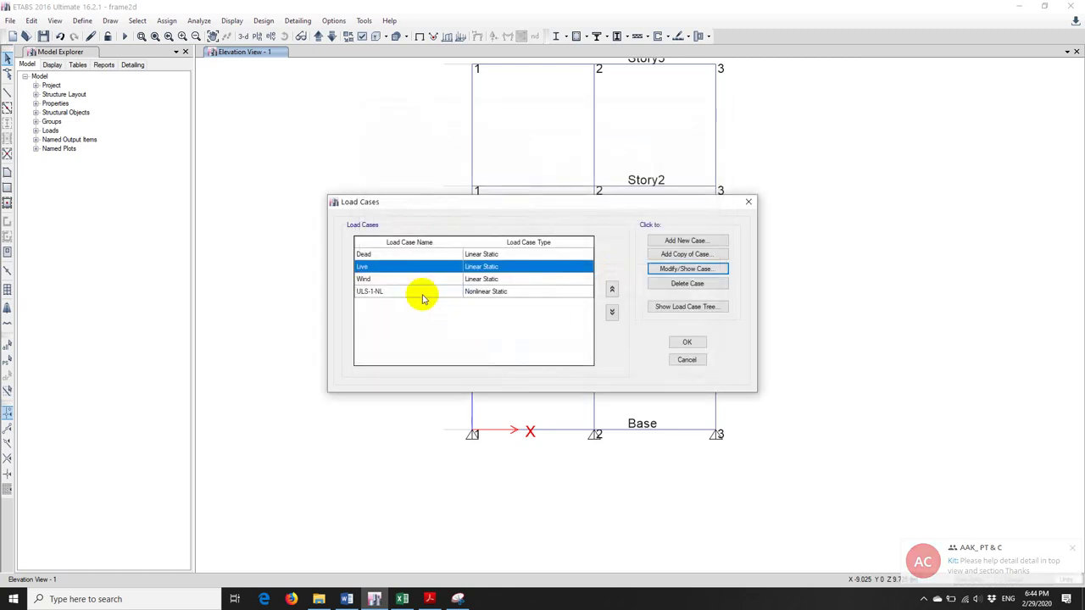
click(384, 278)
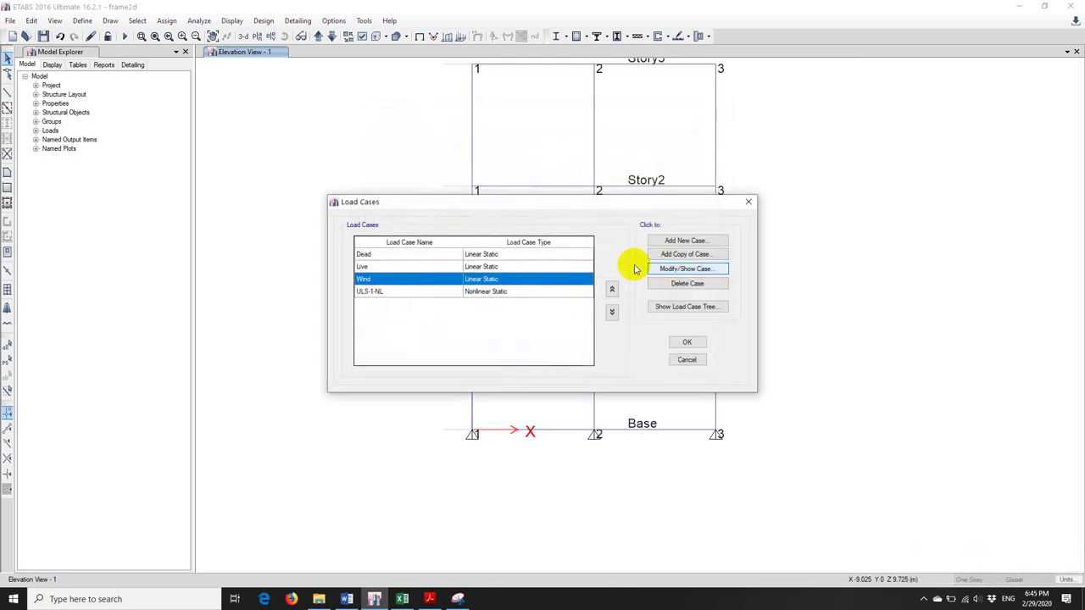
click(661, 268)
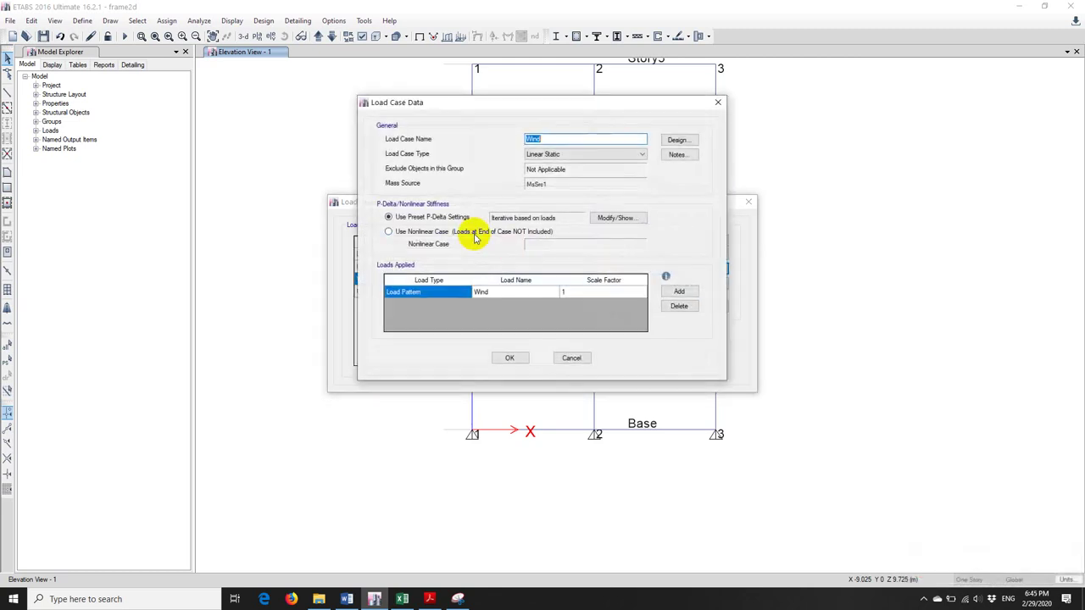
click(509, 357)
Review the applied loads and geometric nonlinearity option of the ULS-1-NL case, then close the load case definitions.
click(401, 291)
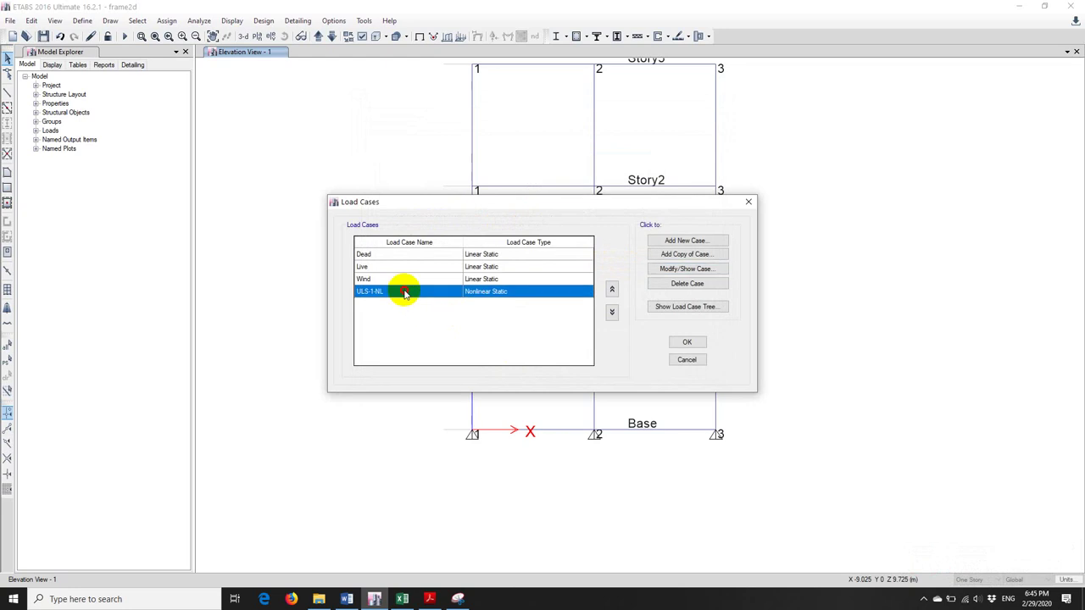
click(672, 270)
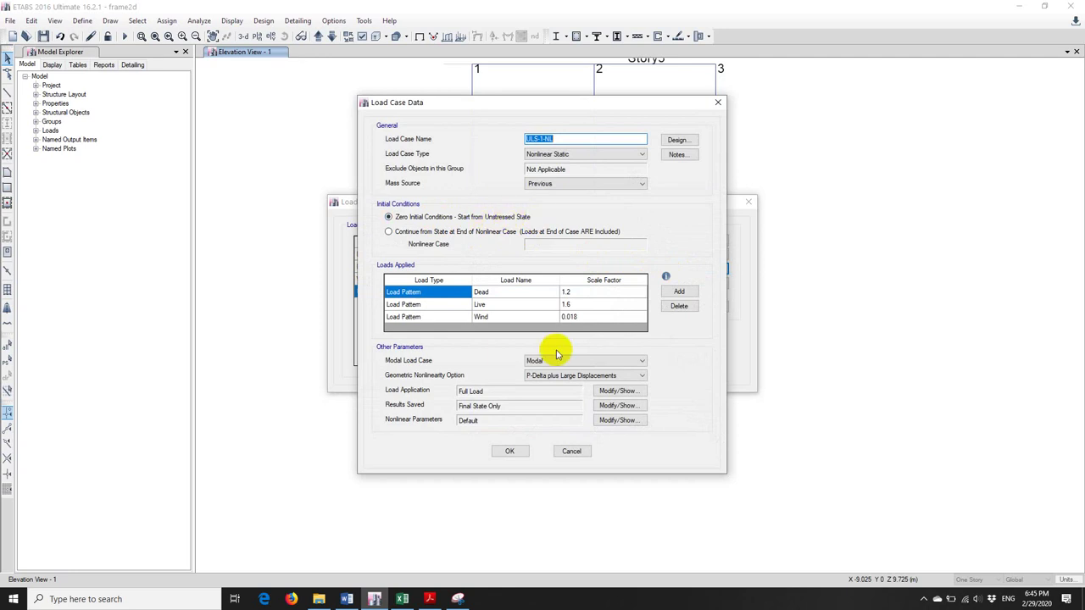
click(512, 451)
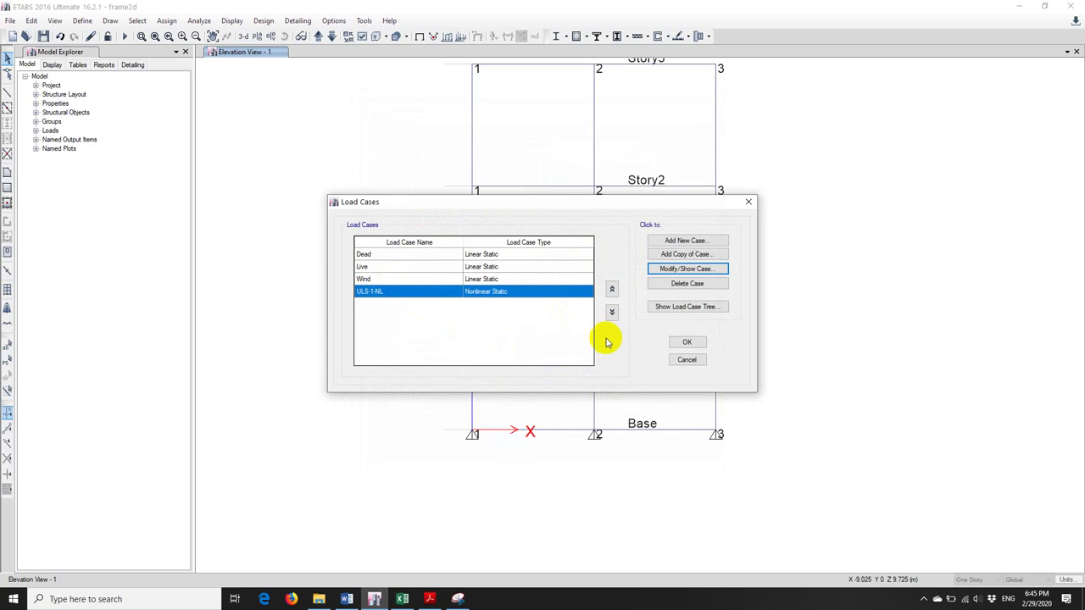
click(686, 341)
Review the load cases and scale factors of the ULS-2 combination, then close the load combination definitions.
click(82, 21)
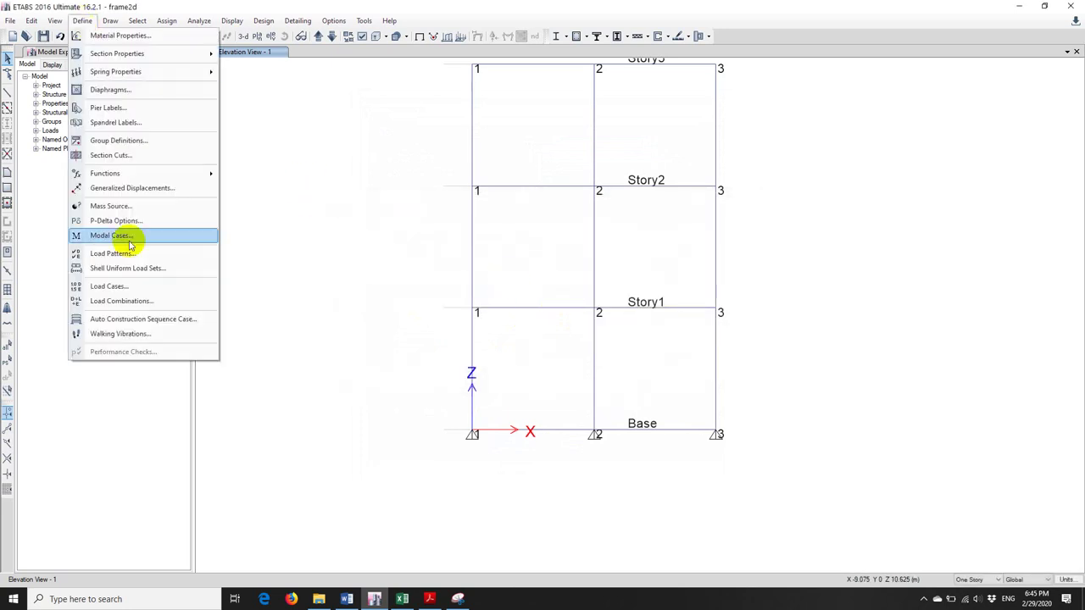
click(133, 285)
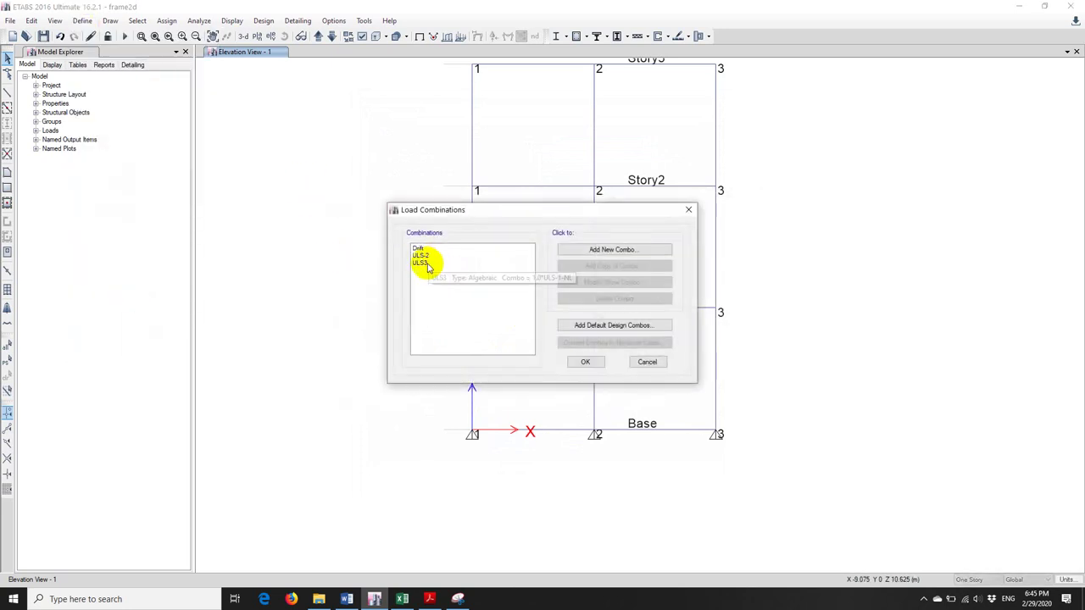
click(428, 255)
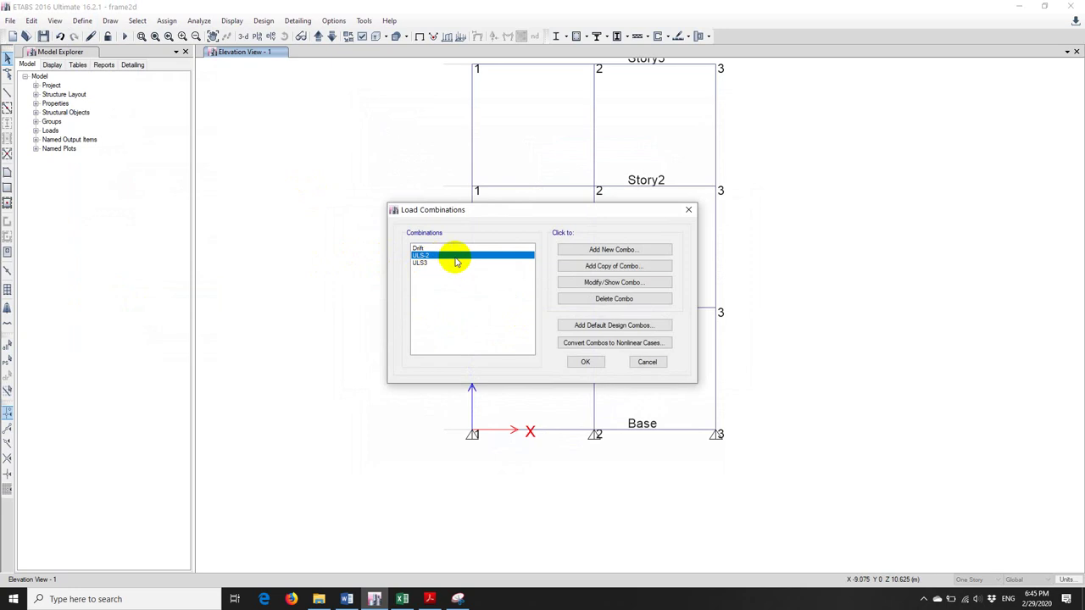
click(597, 284)
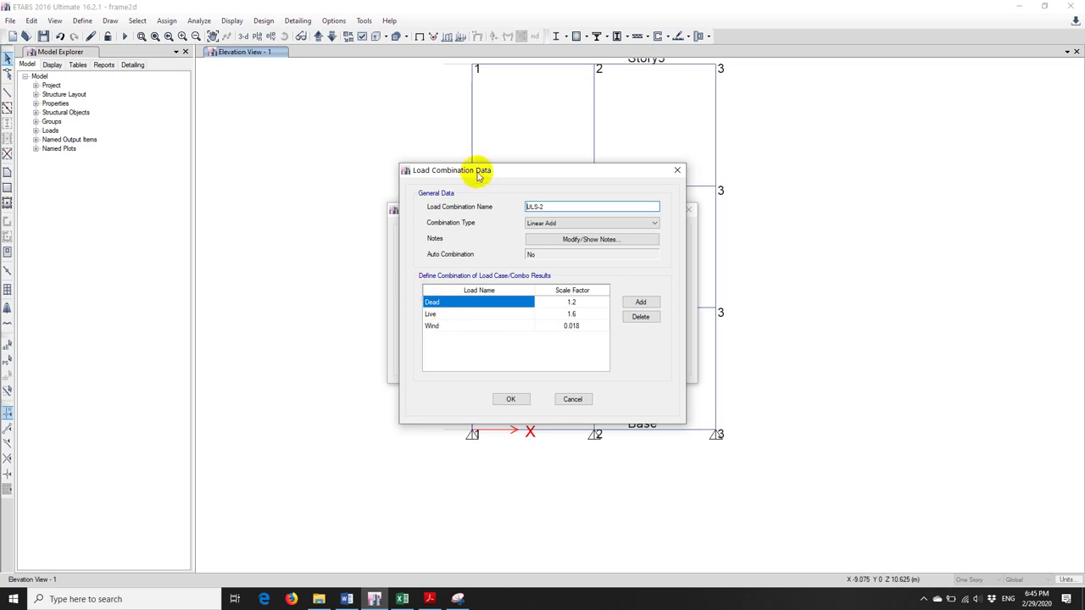
drag(481, 169, 297, 183)
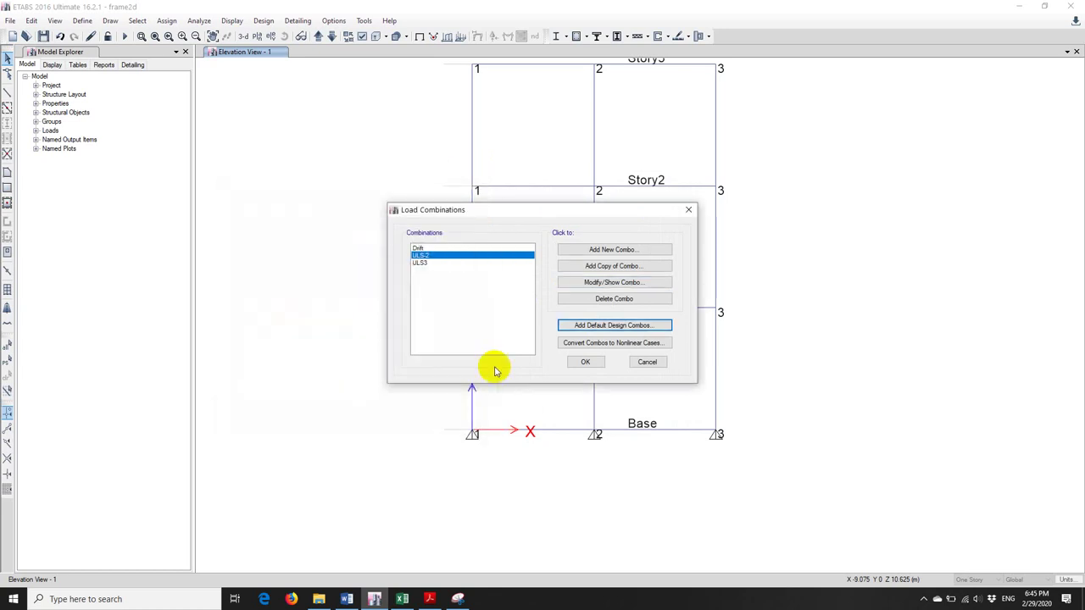
click(579, 362)
Run the analysis and display the Moment 3-3 diagram for the ULS3 combination on the elevation.
click(124, 38)
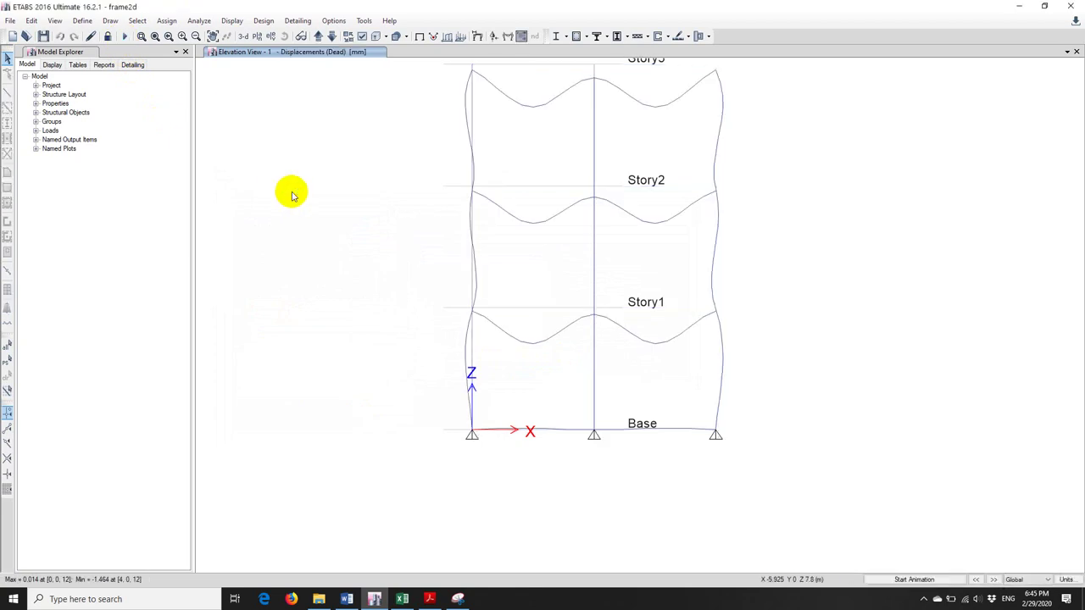
click(506, 36)
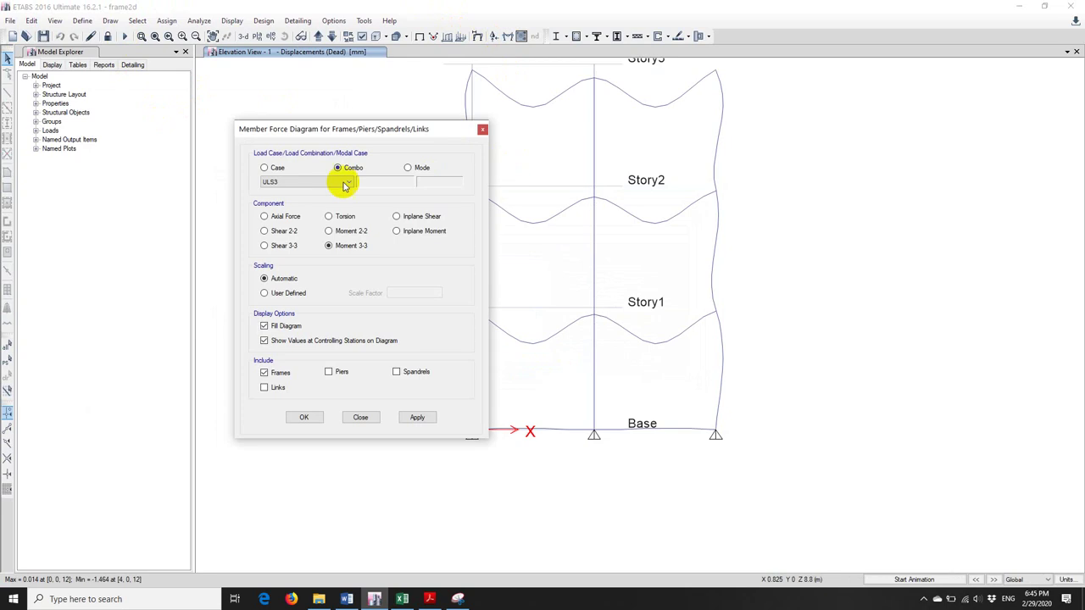
drag(344, 131, 345, 107)
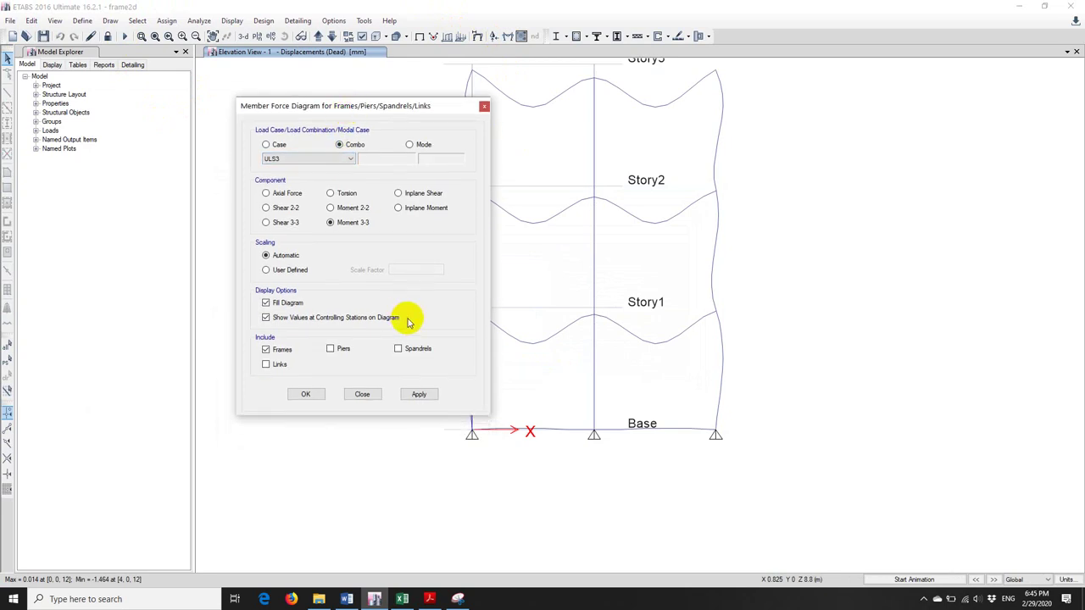
click(419, 393)
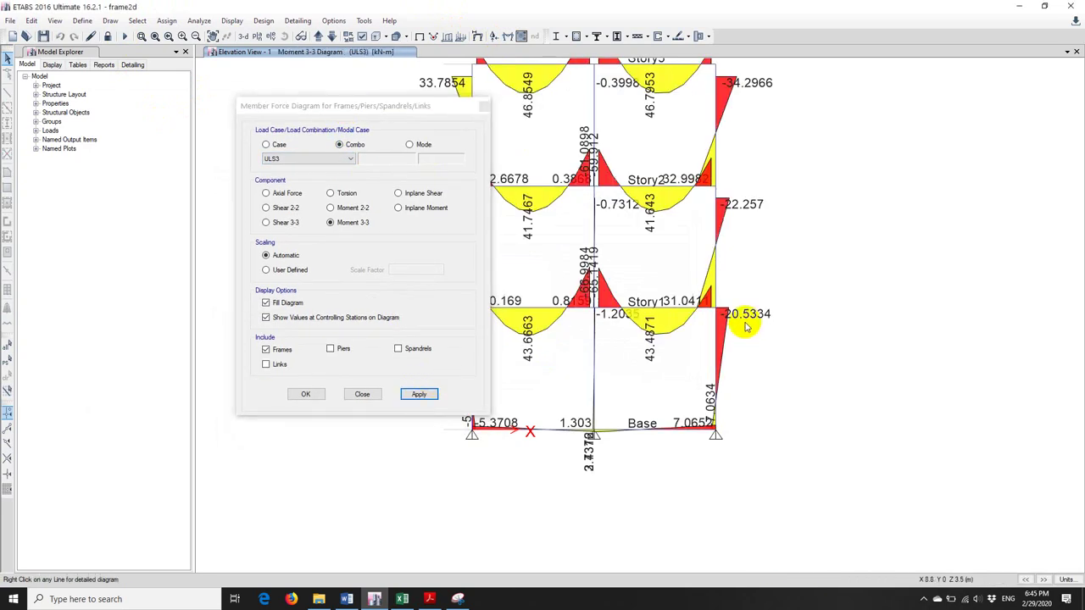
Display the Moment 3-3 diagram for the ULS-2 combination and close the member force diagram settings.
click(320, 158)
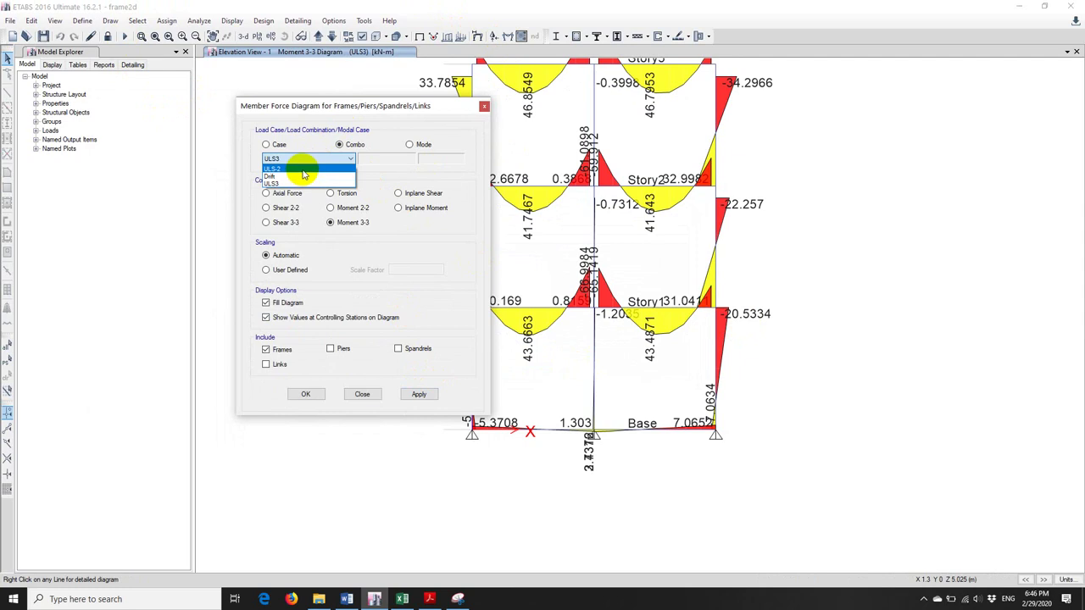
click(292, 170)
click(424, 395)
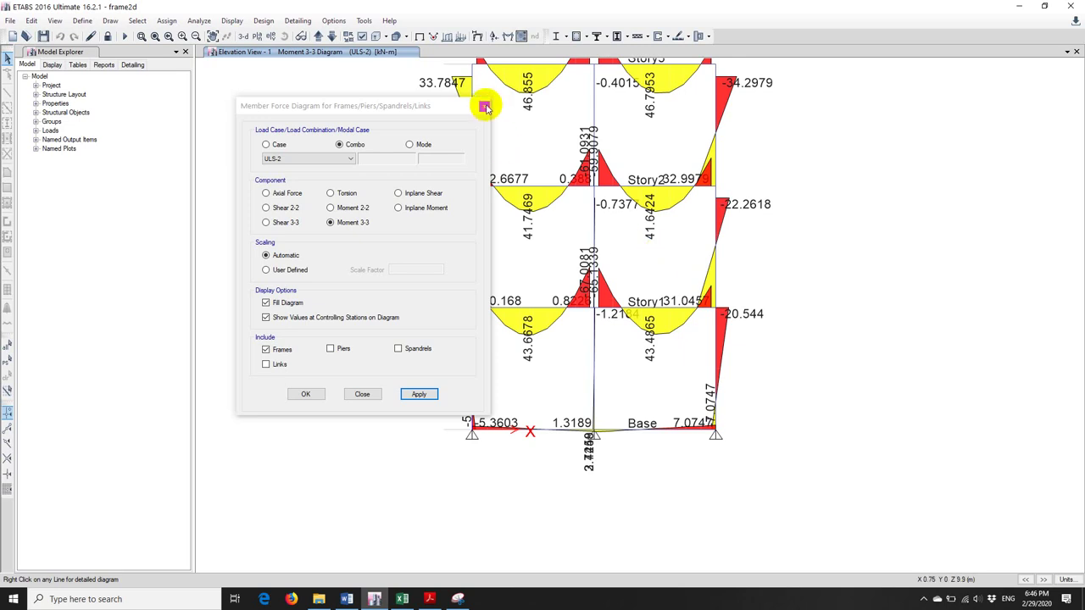
click(483, 106)
Unlock the model, accepting deletion of the analysis results, and open the preset P-Delta options.
click(108, 36)
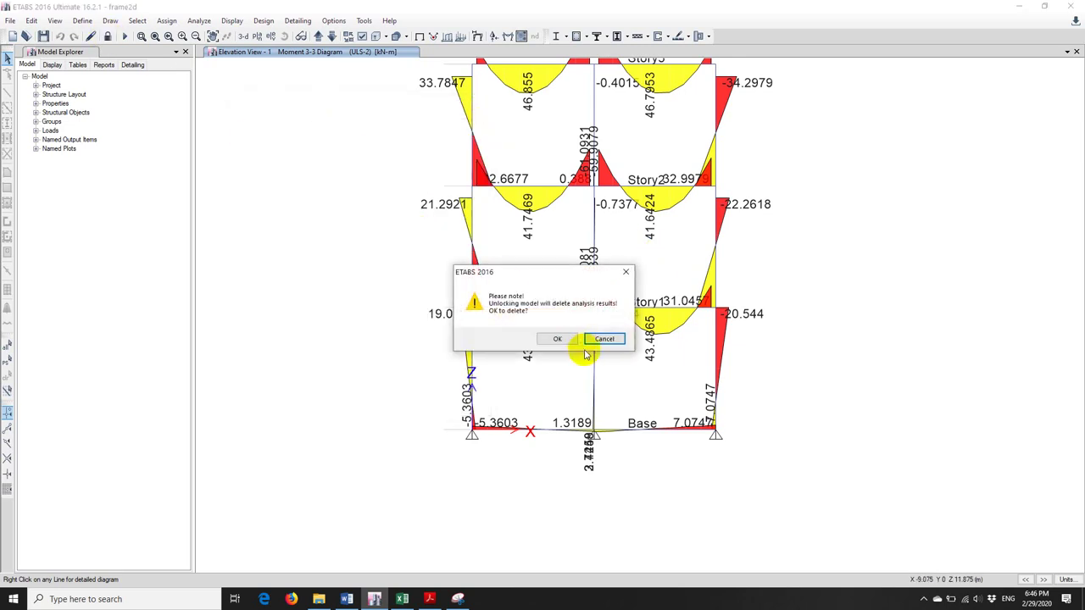
click(557, 340)
click(82, 21)
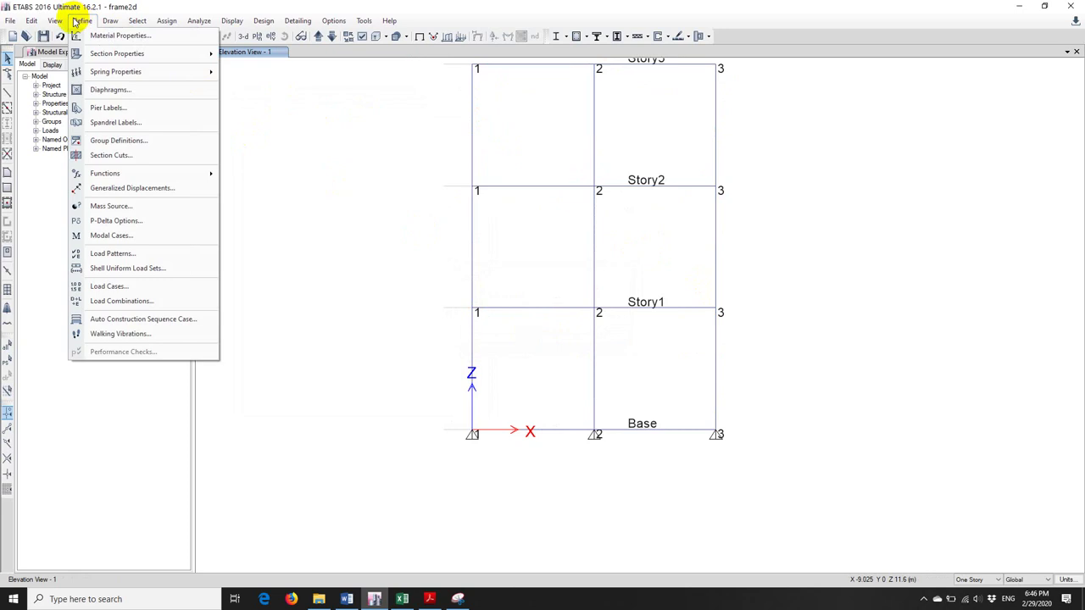
click(56, 20)
click(31, 21)
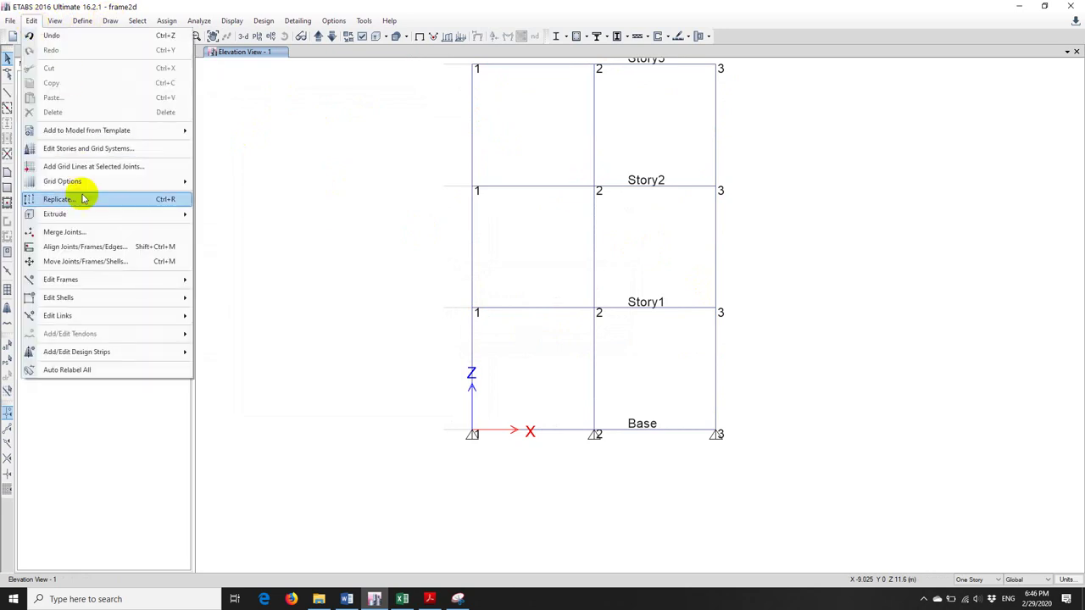
click(82, 21)
click(83, 20)
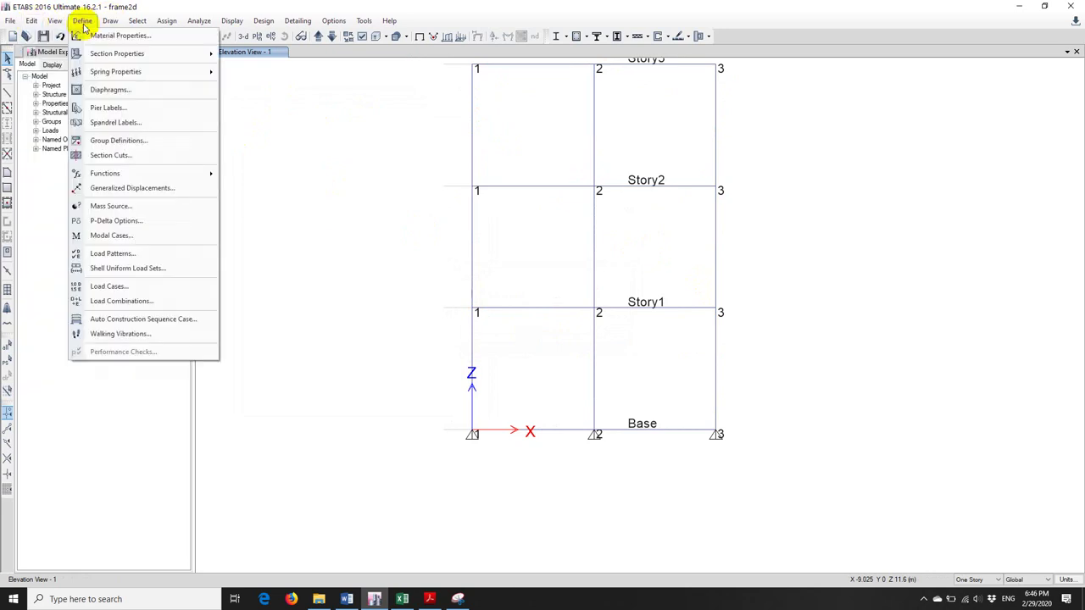
click(114, 219)
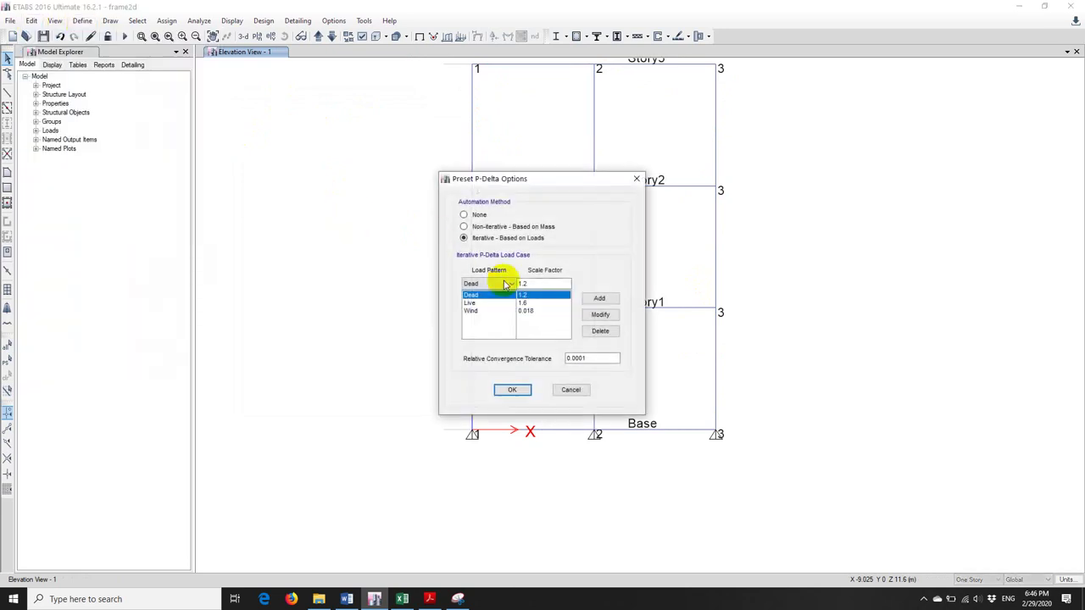
Set the iterative P-Delta scale factors of the Wind and Live load patterns to 1 and accept the options.
click(478, 311)
double_click(533, 283)
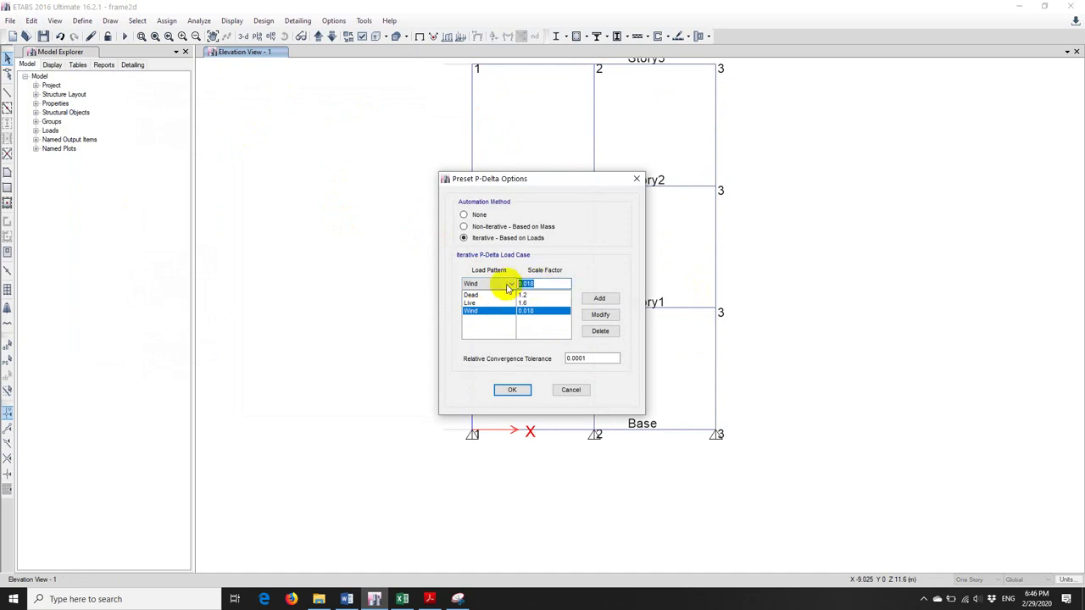
text(1)
click(597, 315)
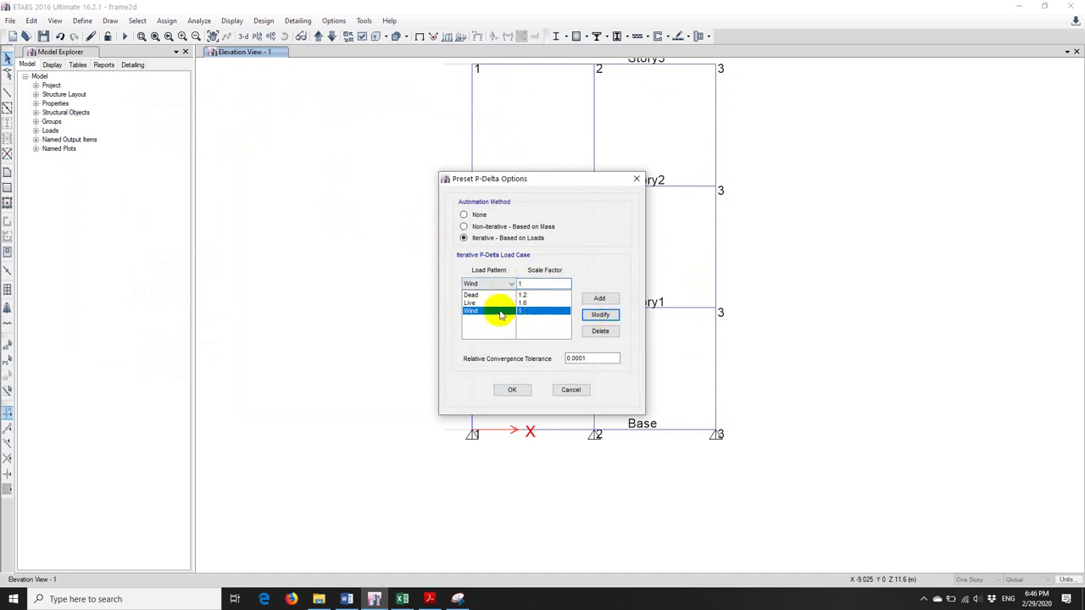
click(474, 303)
double_click(532, 283)
text(1)
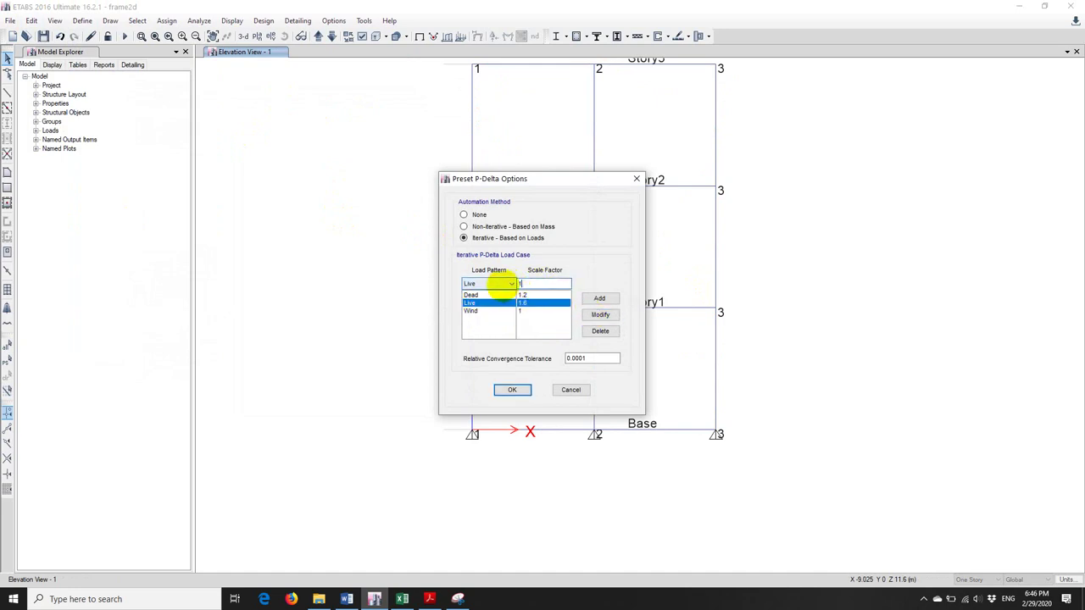
click(596, 315)
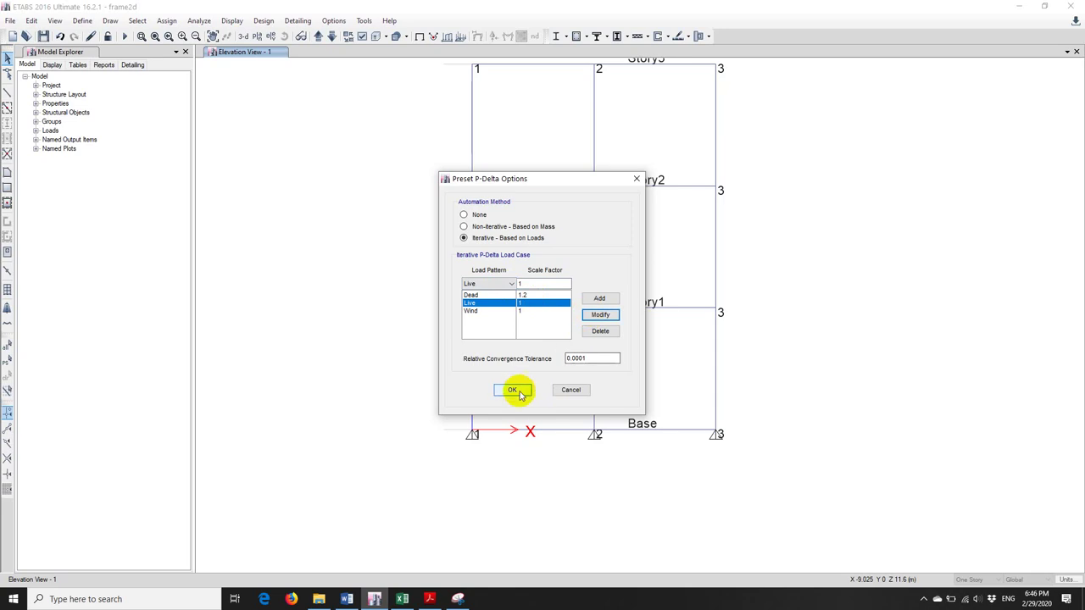
click(514, 389)
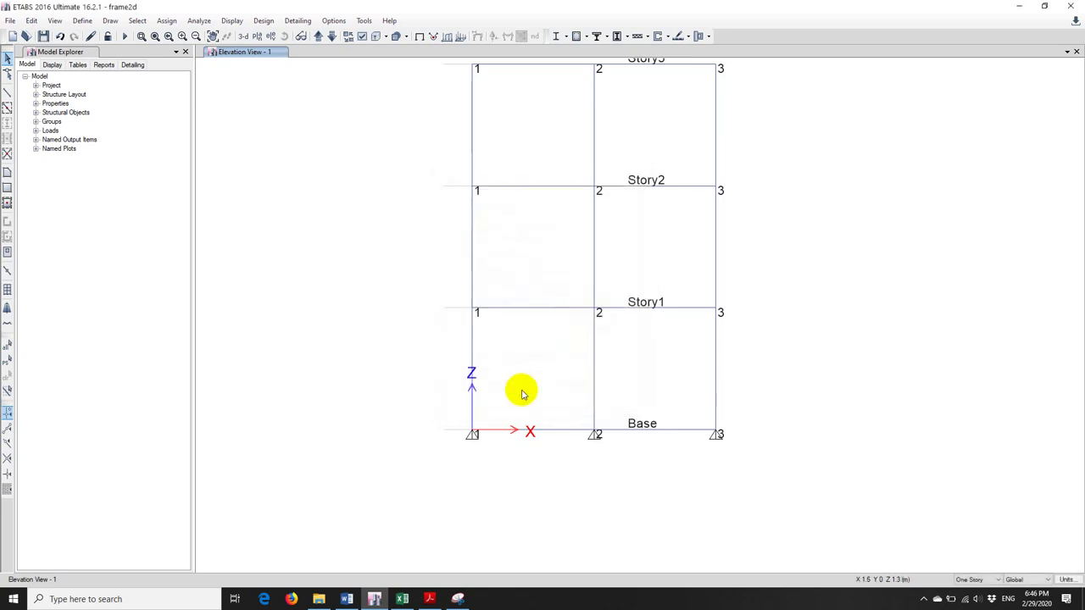
Rerun the analysis to show the ULS-2 Moment 3-3 diagram and compare it with the captured diagram in Snipping Tool.
click(127, 36)
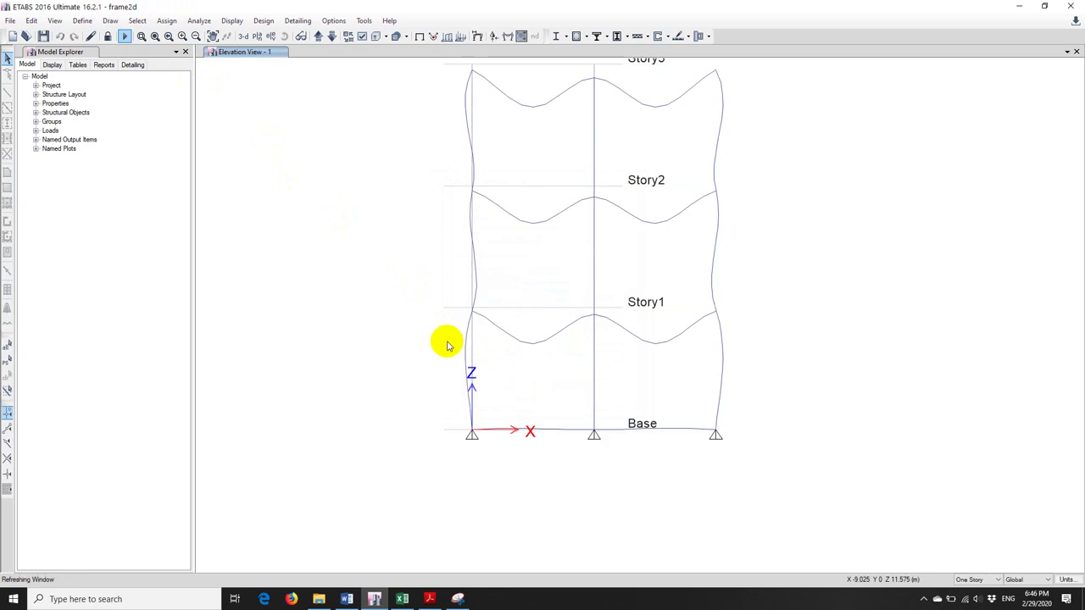
click(507, 35)
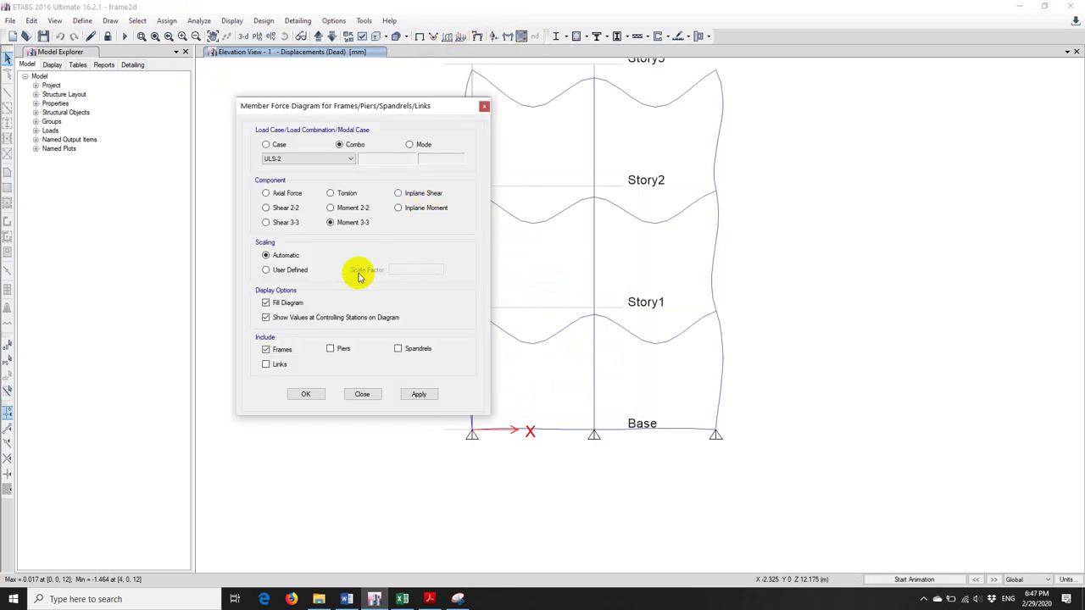
click(419, 395)
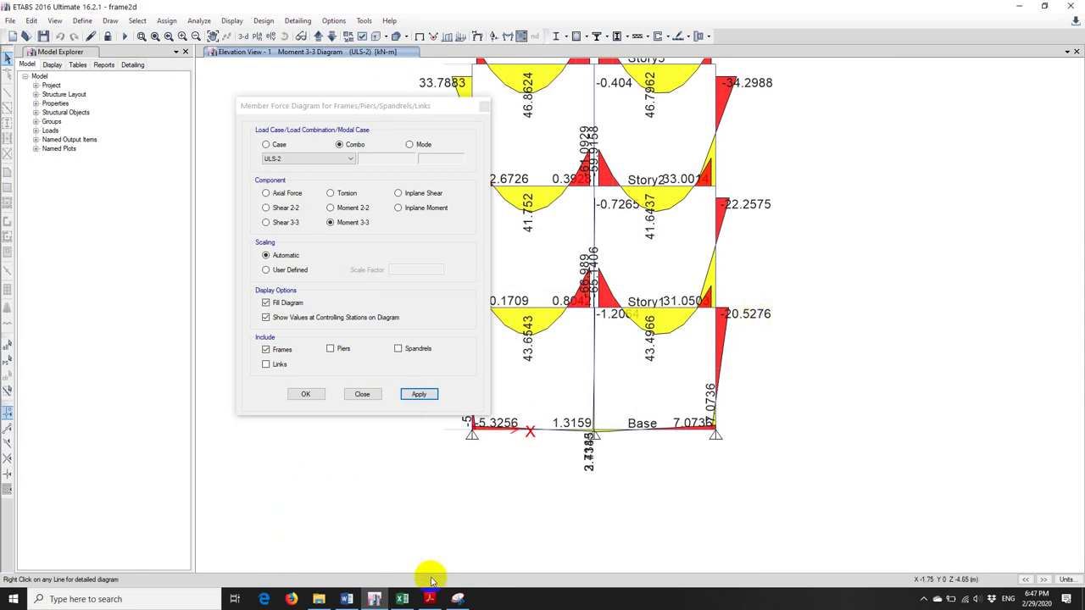
click(457, 600)
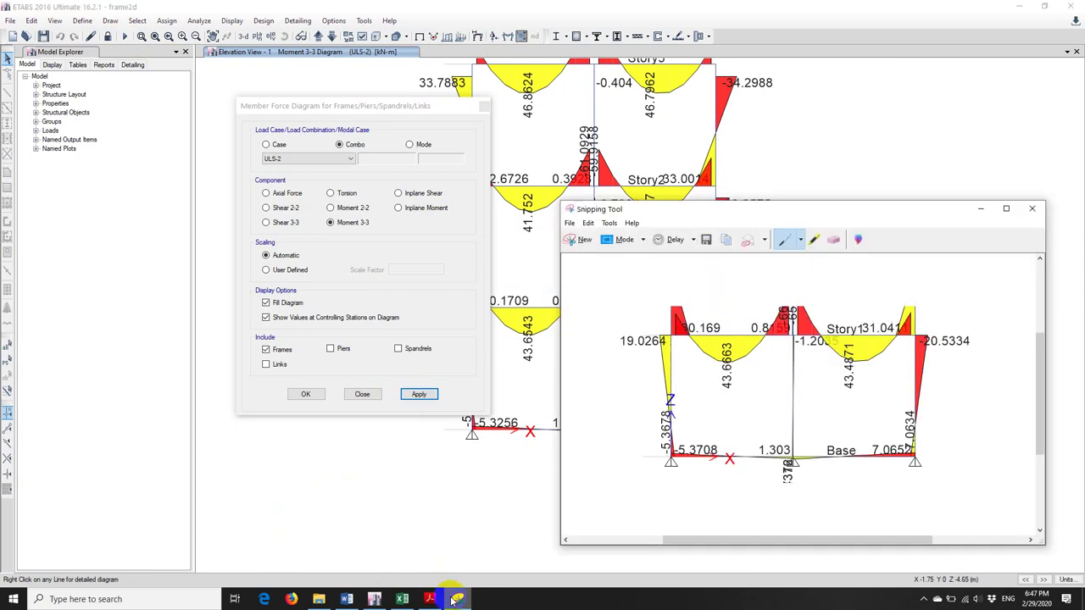
click(457, 599)
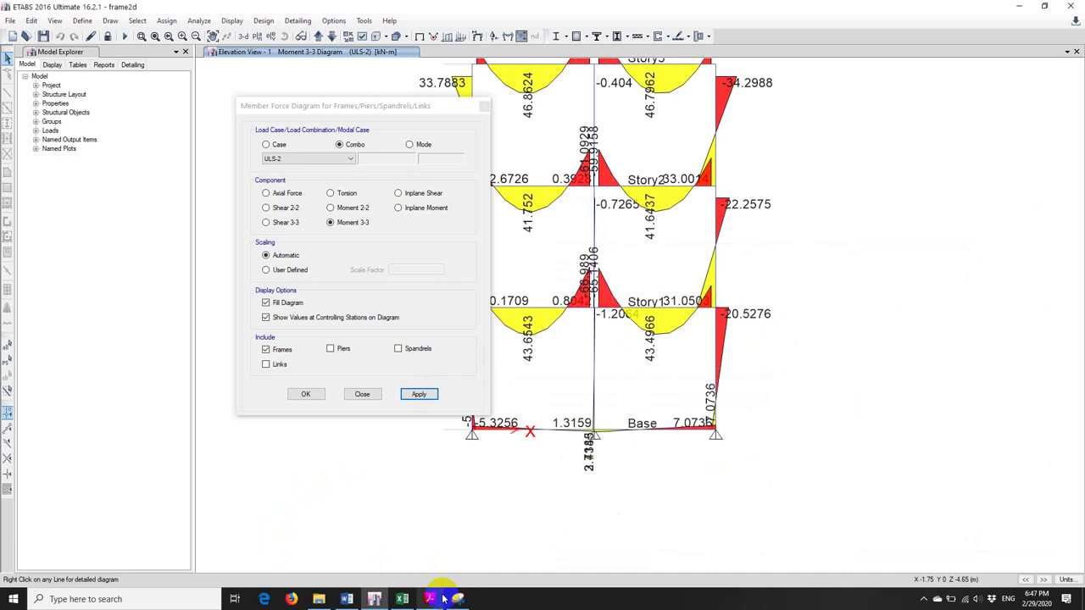